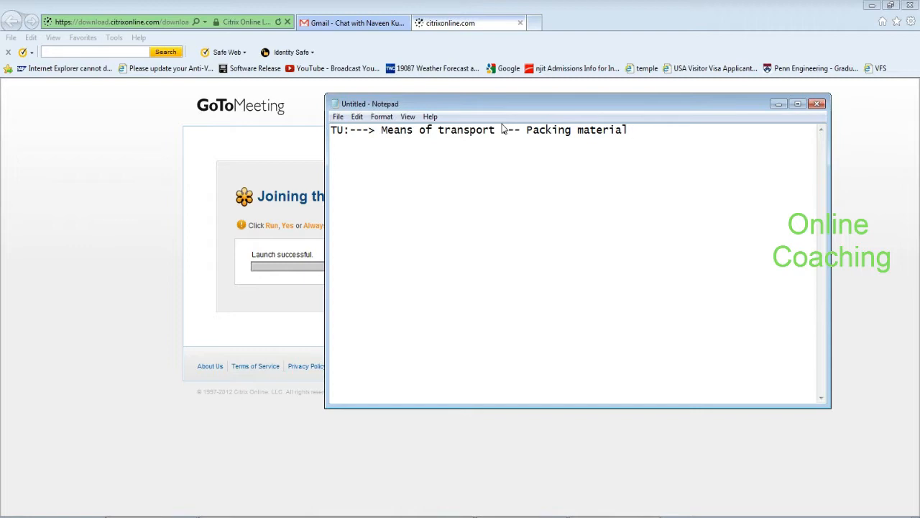
Add note lines for TU number range, 'Yard:--' and 'activate shipping and receiving:--' in Notepad
text(TU  )
text(Number ran)
text(age for T)
text(U)
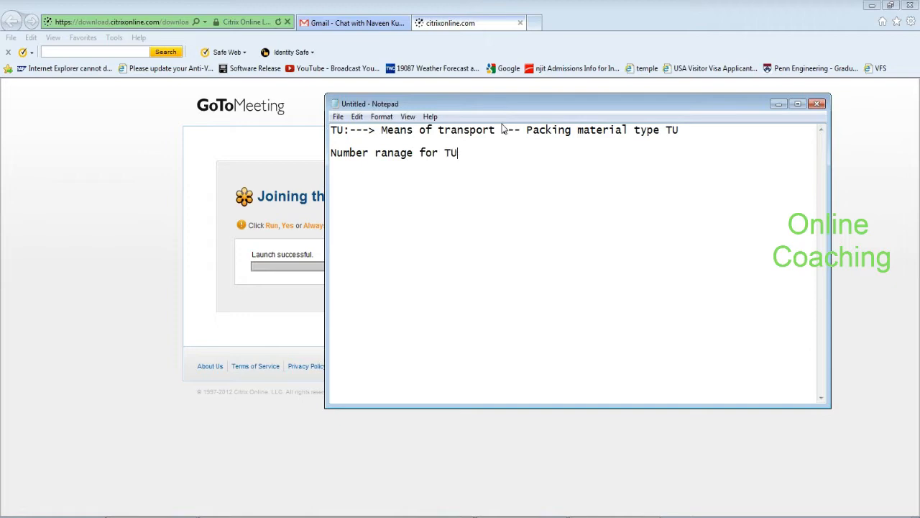
text(:-->)
key(Return)
key(Return)
text(Yard:--)
key(Return)
key(Return)
text(sh)
key(BackSpace)
key(BackSpace)
text(activate shi)
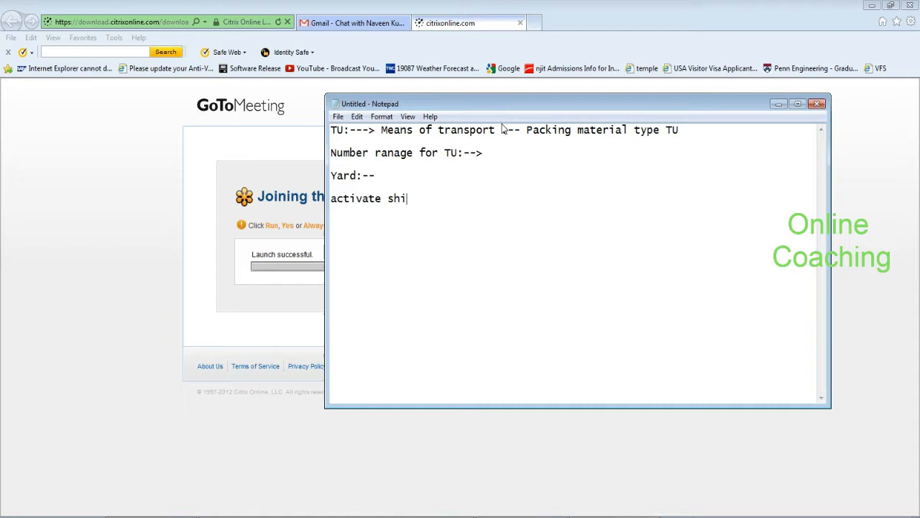
text(pping and receiving)
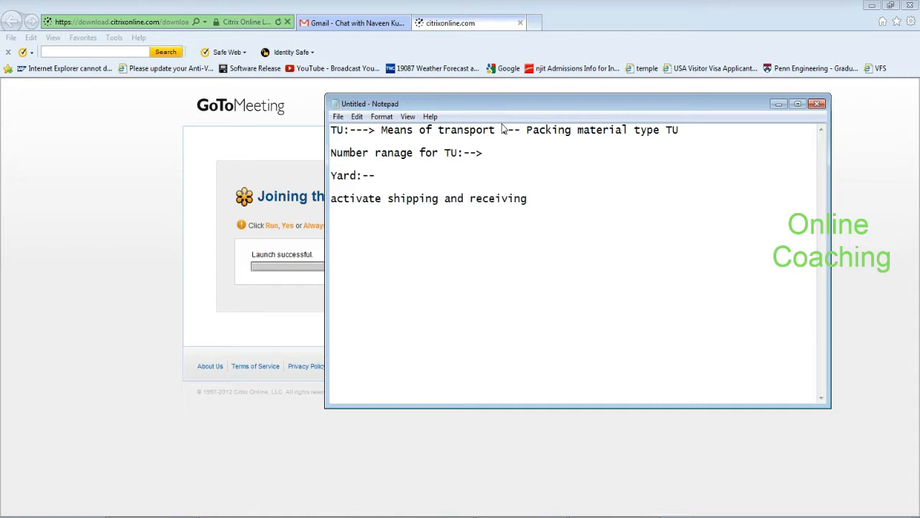
text(:--)
drag(330, 176, 376, 175)
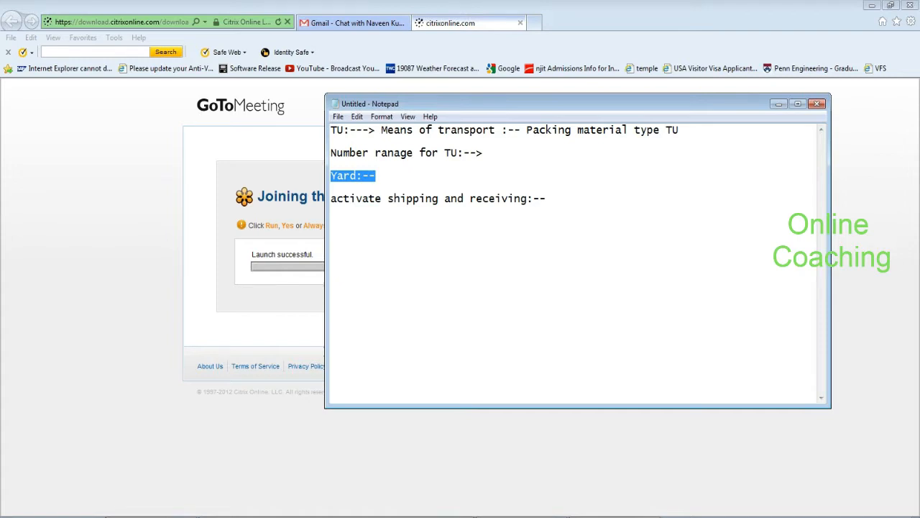
click(382, 175)
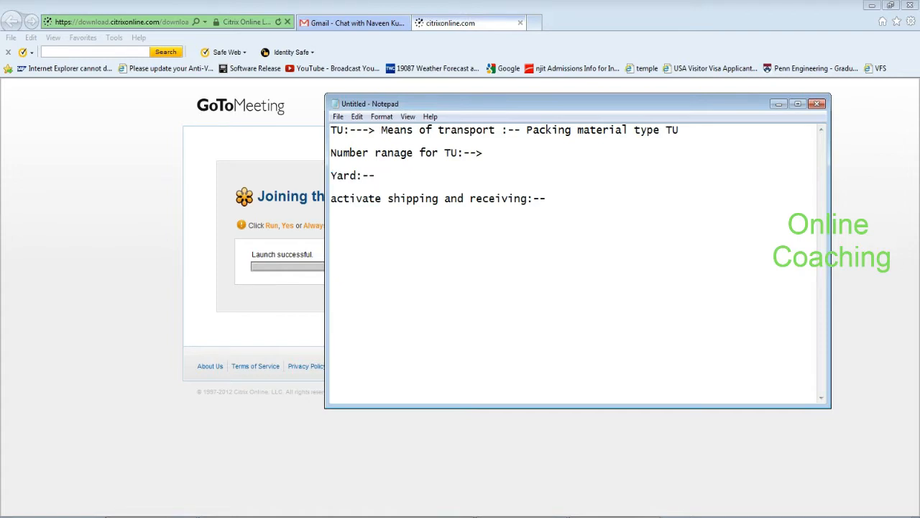
key(alt+Tab)
key(alt+Tab)
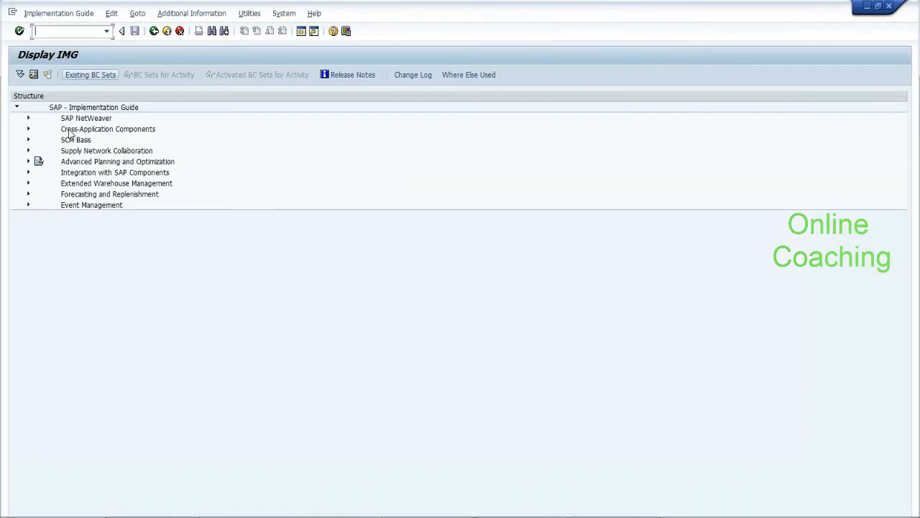
Under EWM > Cross-Process Settings > Shipping and Receiving > General Settings, run Deactivate Shipping and Receiving for Warehouse
click(28, 184)
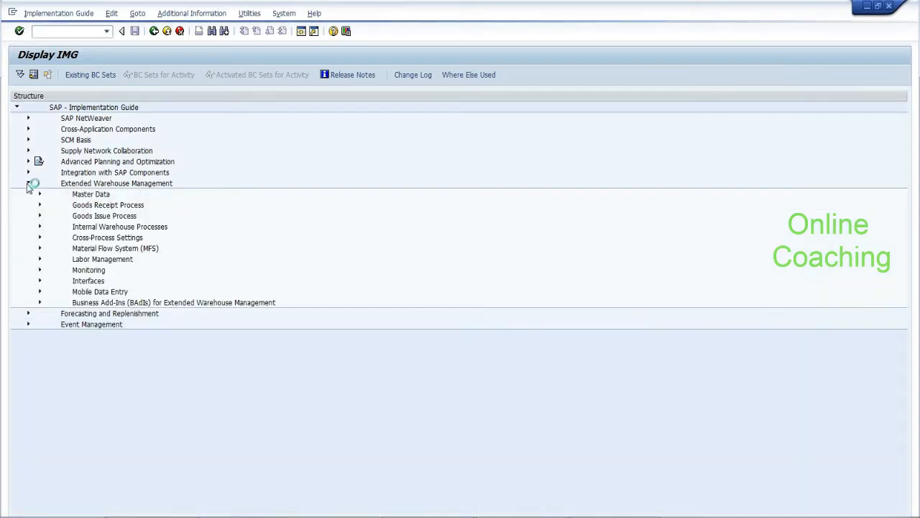
click(39, 237)
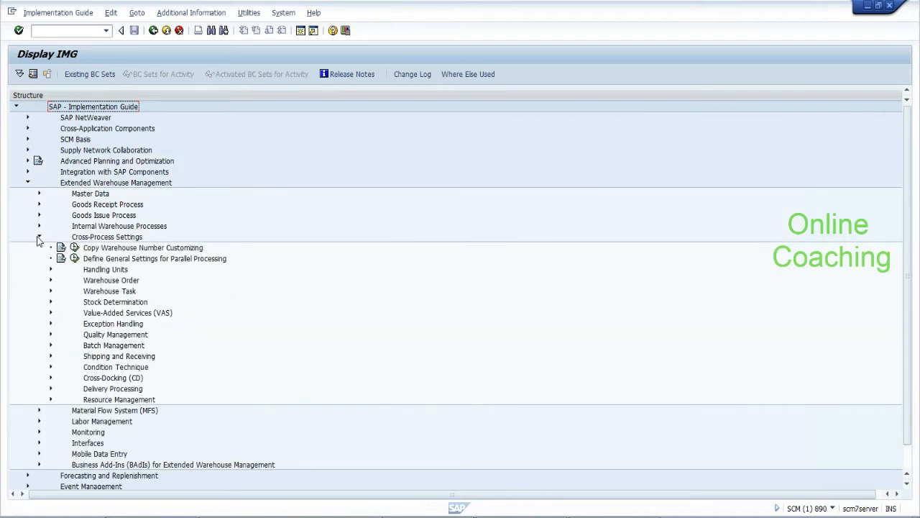
click(39, 237)
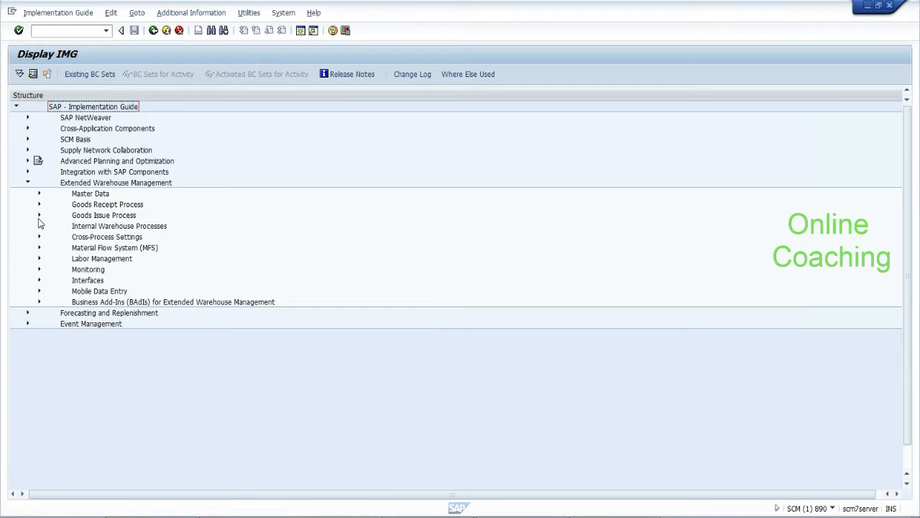
click(38, 205)
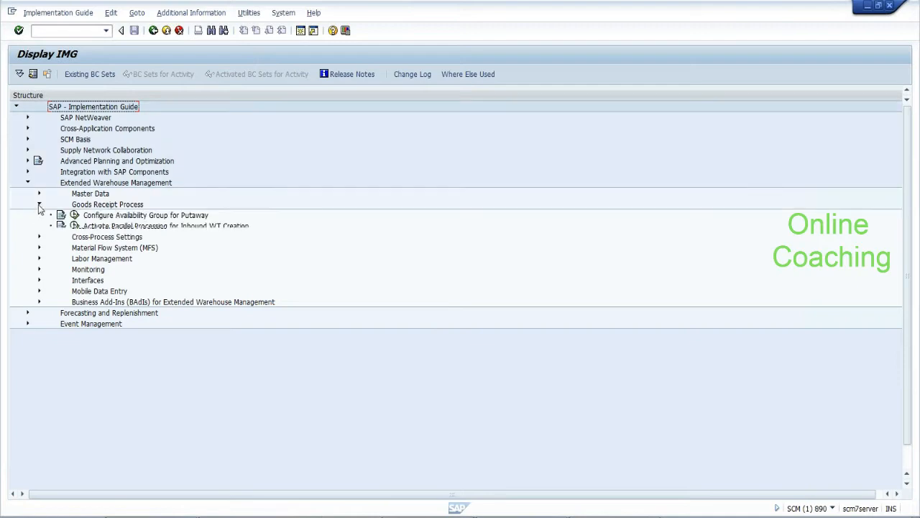
click(39, 205)
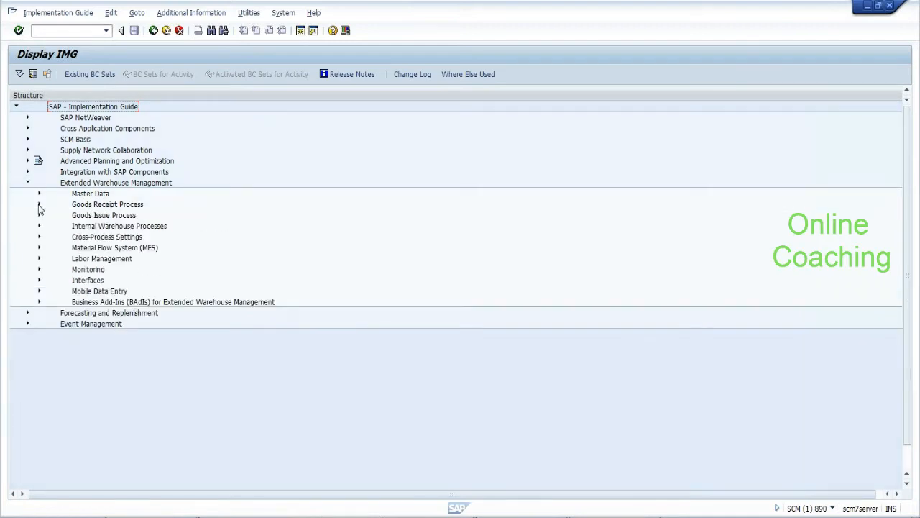
click(40, 237)
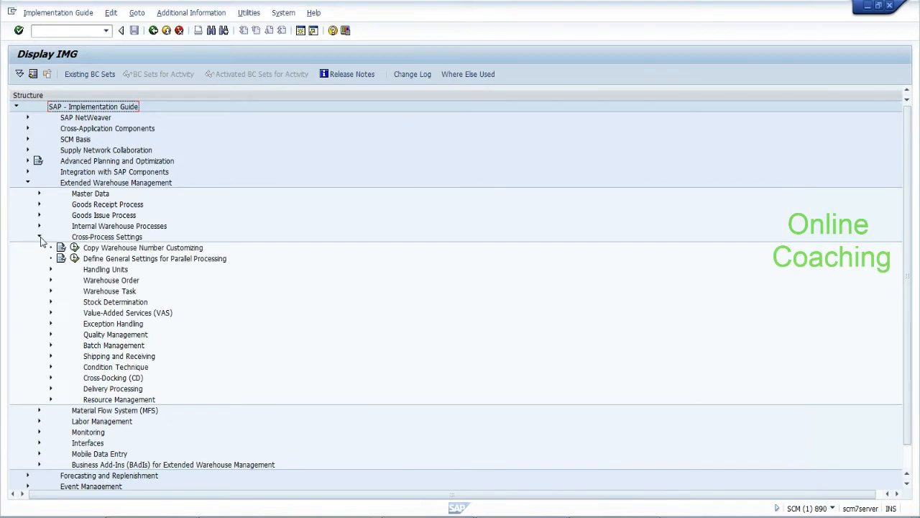
click(99, 358)
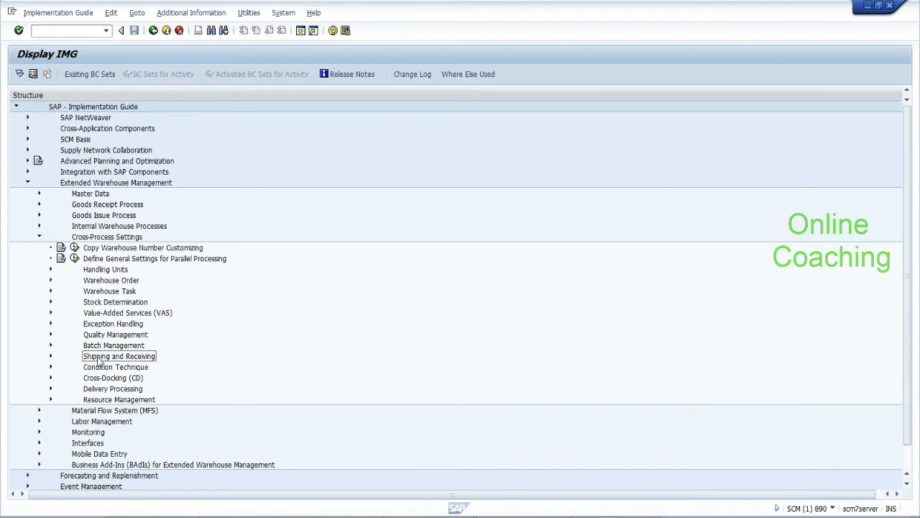
click(50, 356)
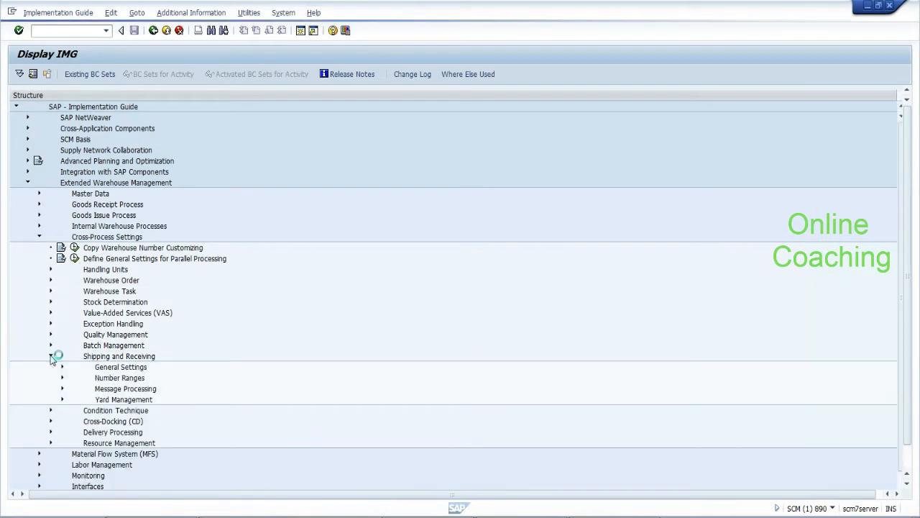
click(63, 367)
drag(909, 287, 901, 395)
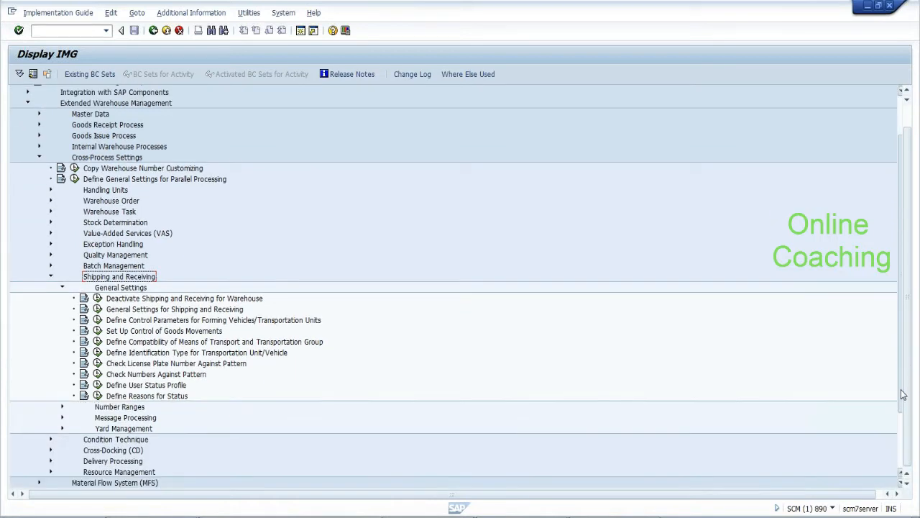
click(98, 298)
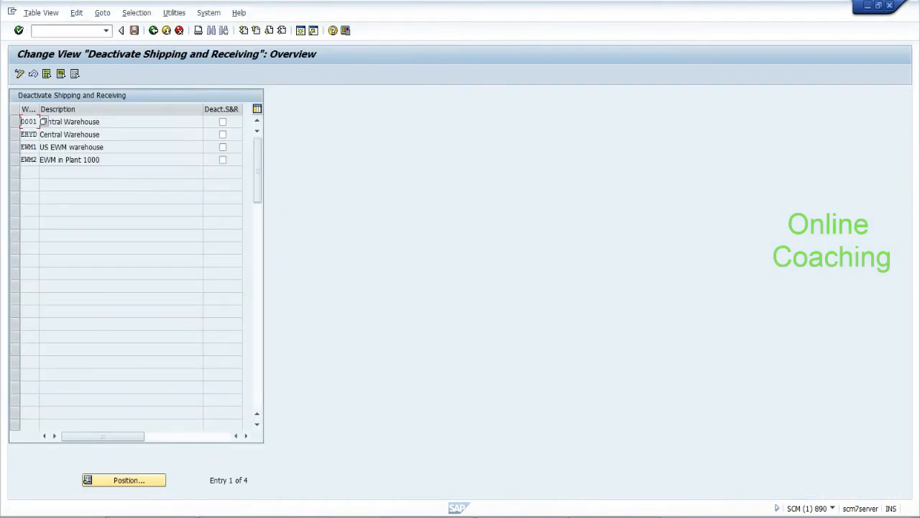
Select warehouse EHYD, leave all warehouses active, and return to the IMG tree
drag(21, 134, 40, 136)
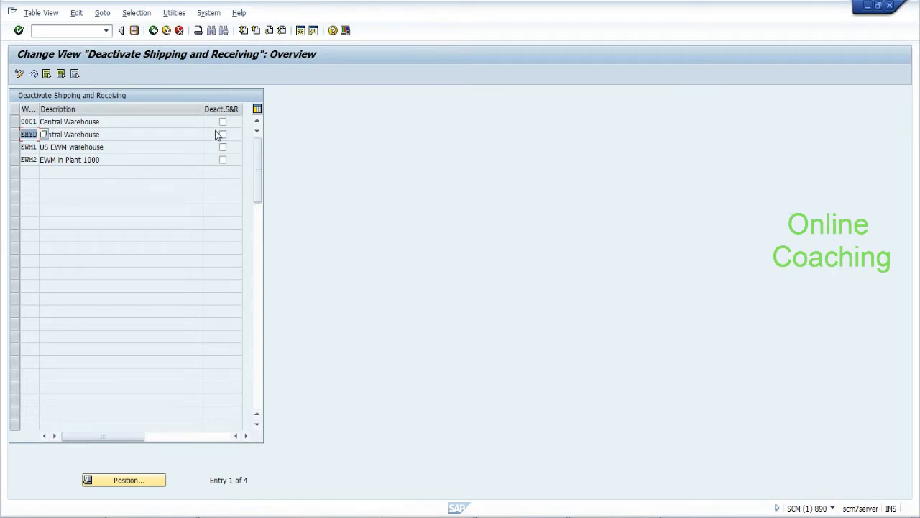
click(152, 33)
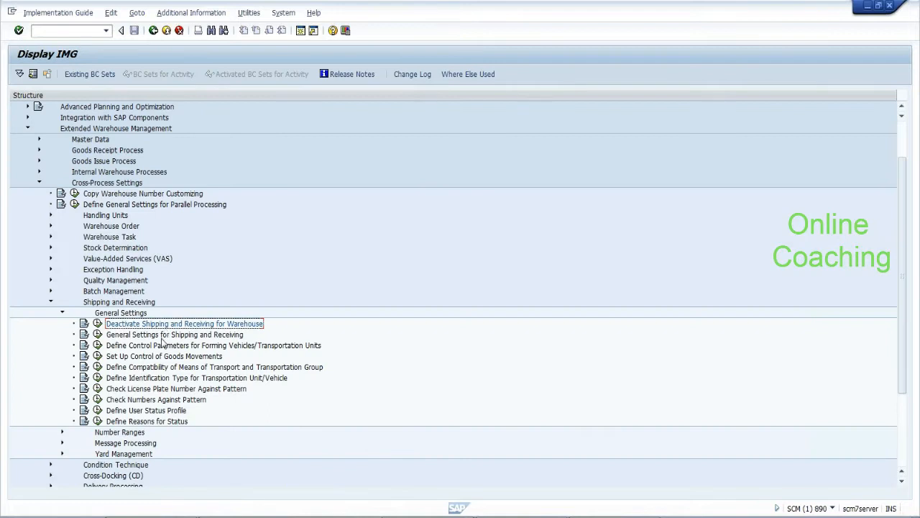
click(99, 335)
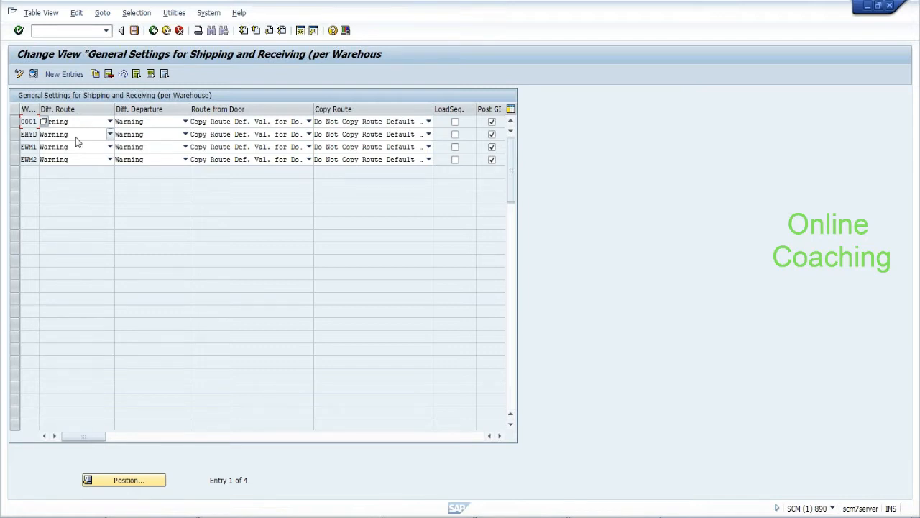
click(76, 137)
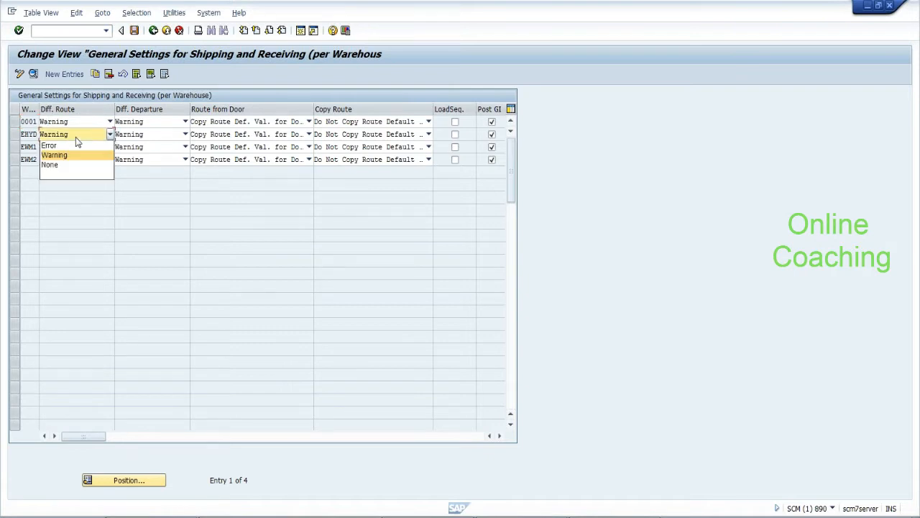
click(76, 138)
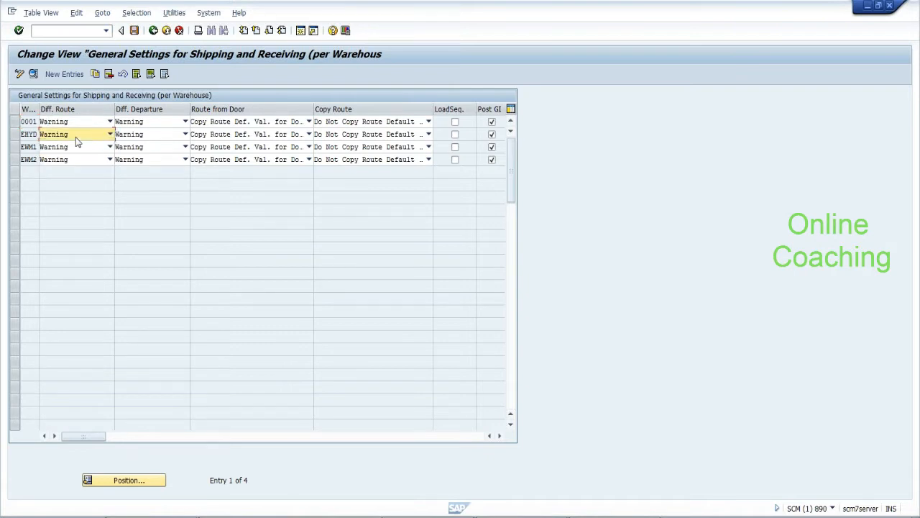
click(179, 137)
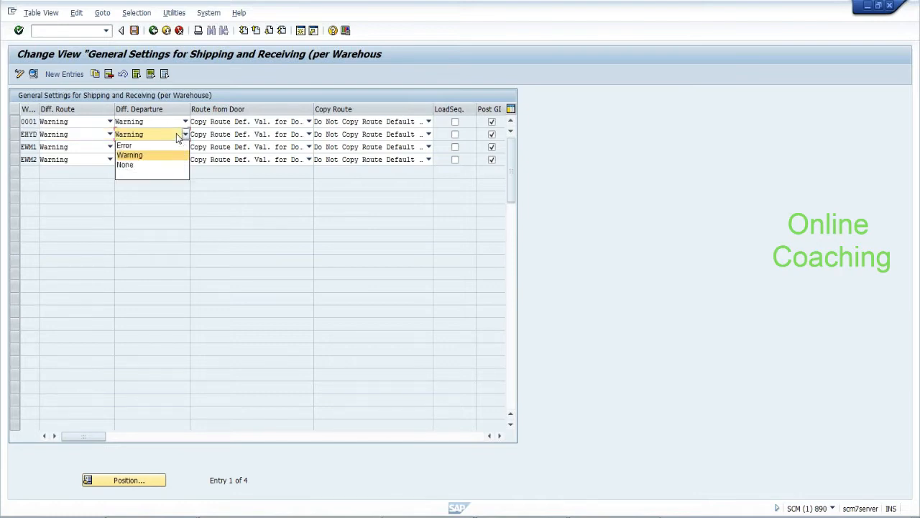
click(178, 137)
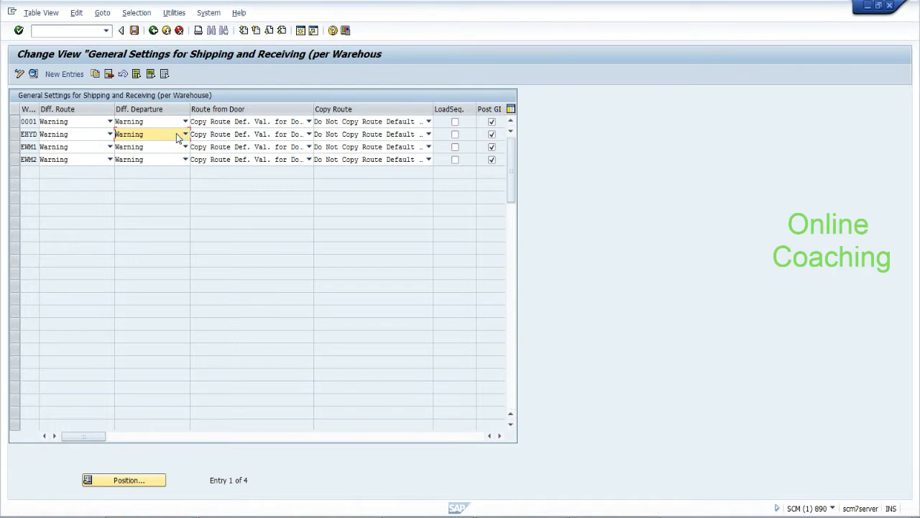
click(216, 138)
click(216, 138)
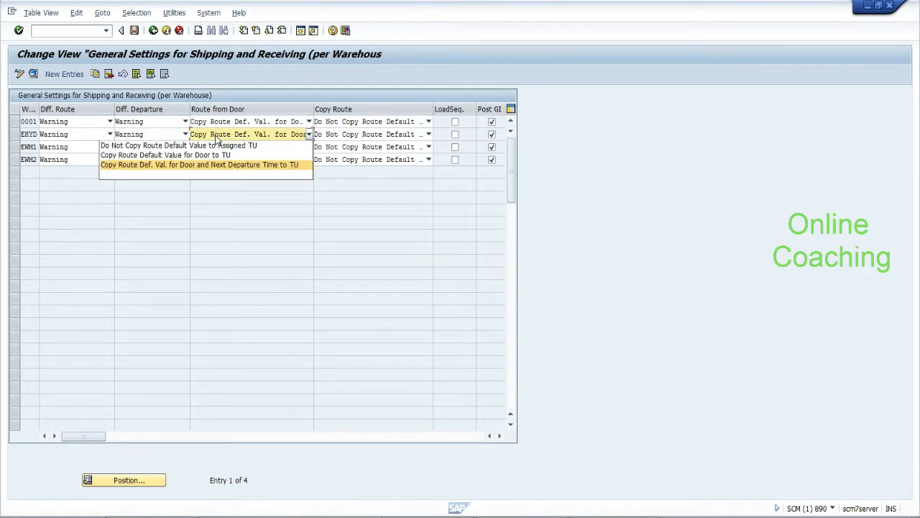
click(216, 138)
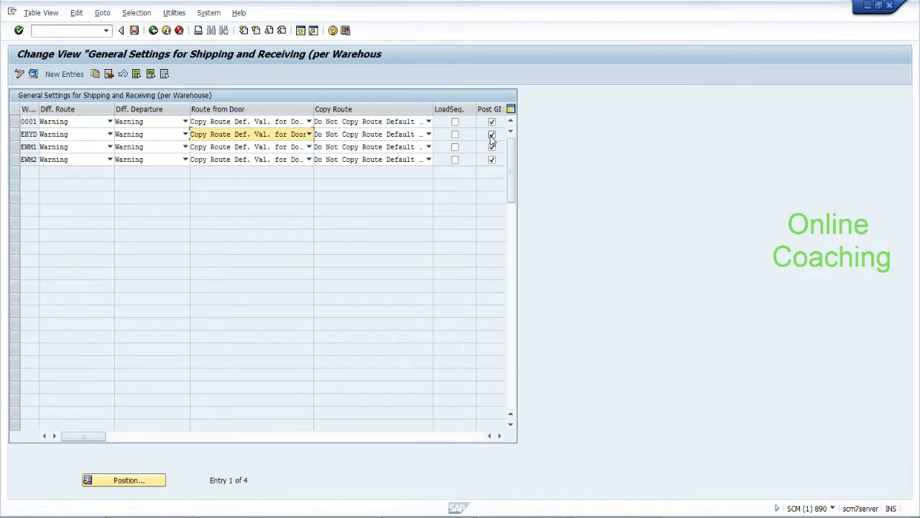
click(153, 30)
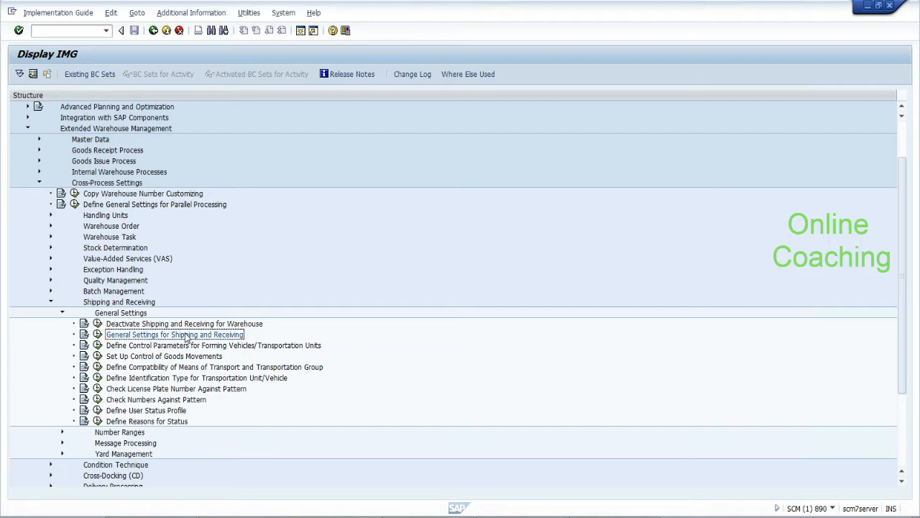
click(98, 356)
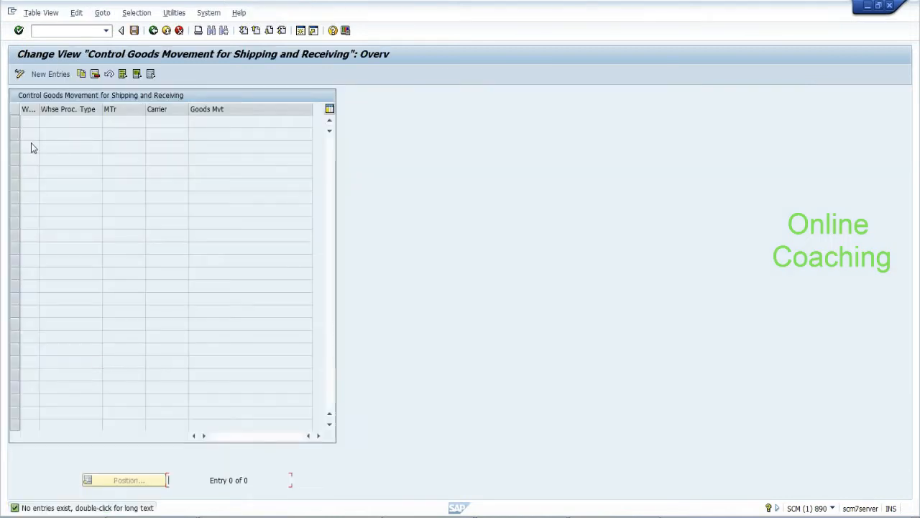
click(153, 31)
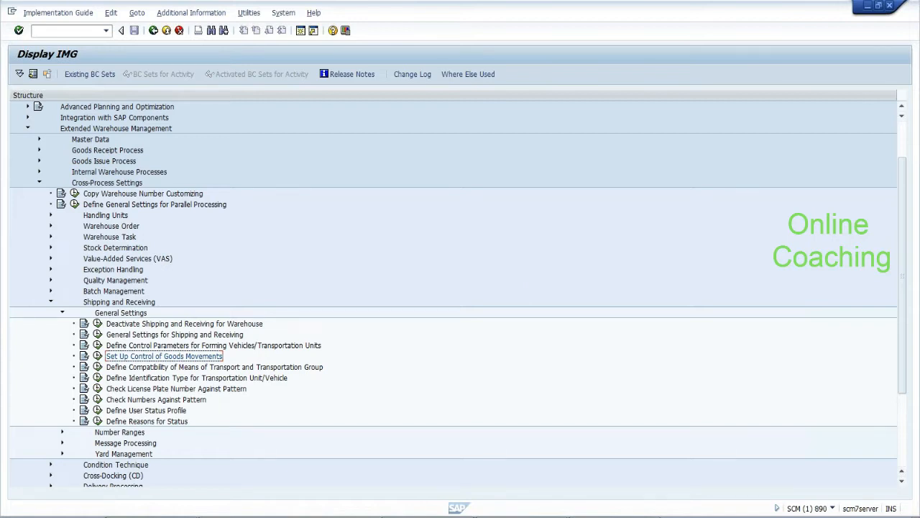
Note 'TU status changes to loading completed:---' and 'ECC:-- shipment status completed: do auto PGI for delivery'
key(alt+Tab)
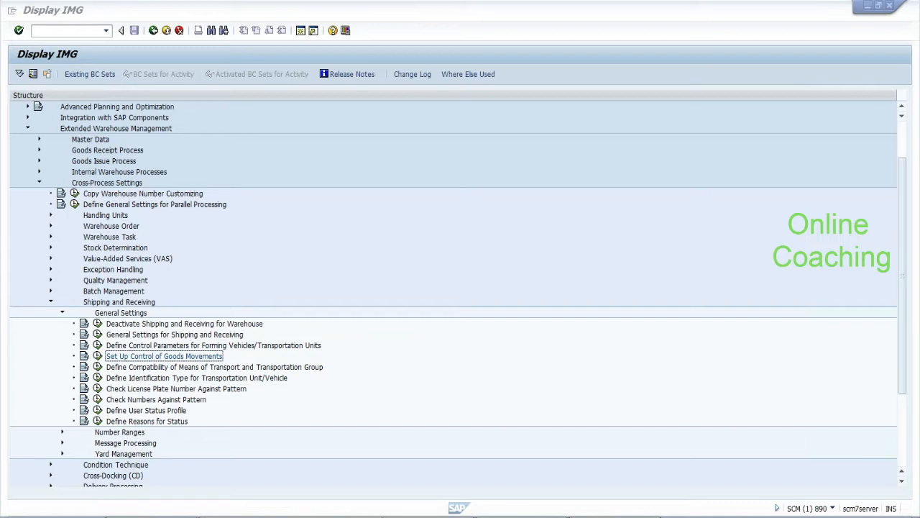
text(T)
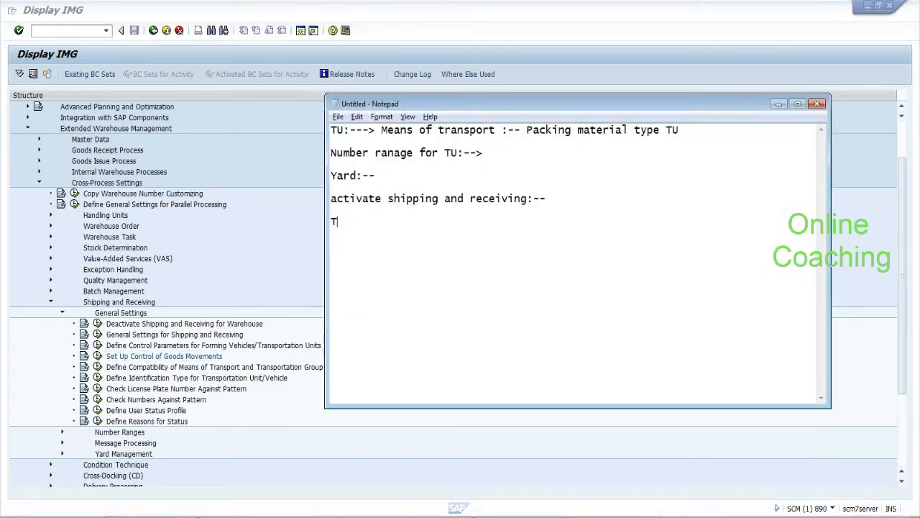
text(U status changes to l)
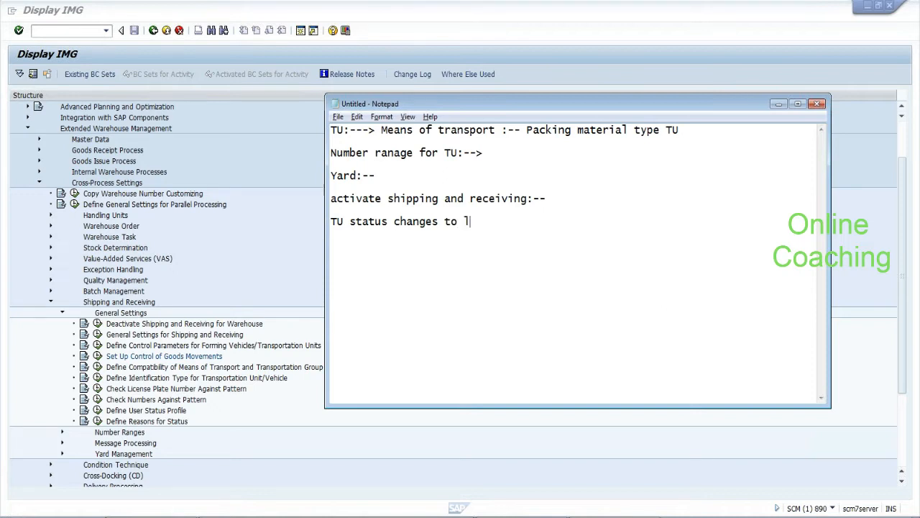
text(oading complete)
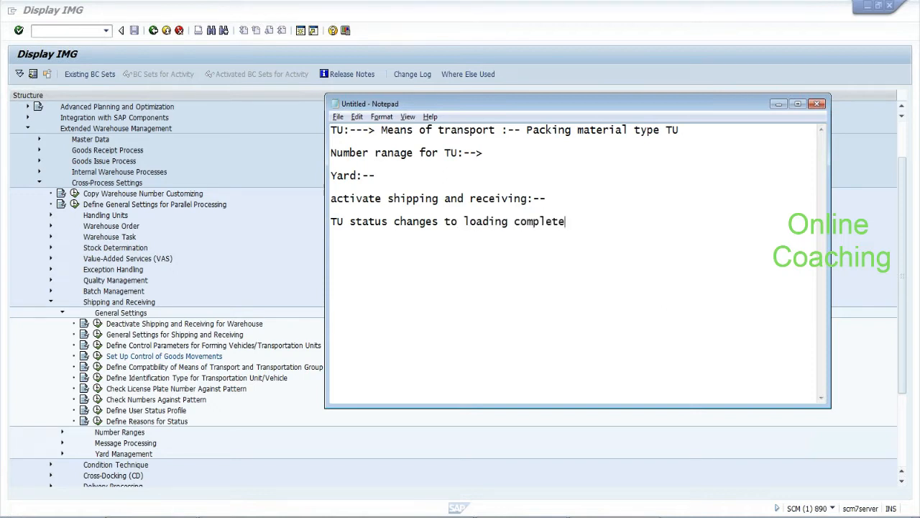
text(d:---)
key(Return)
key(Return)
key(Return)
text(ECC:-- shipmen)
text(status completed)
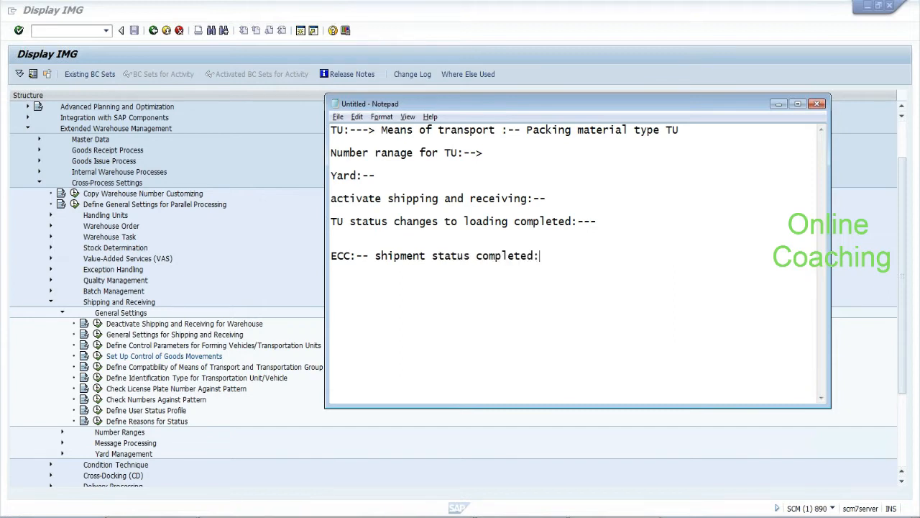
text(: do auto PGI for delivery)
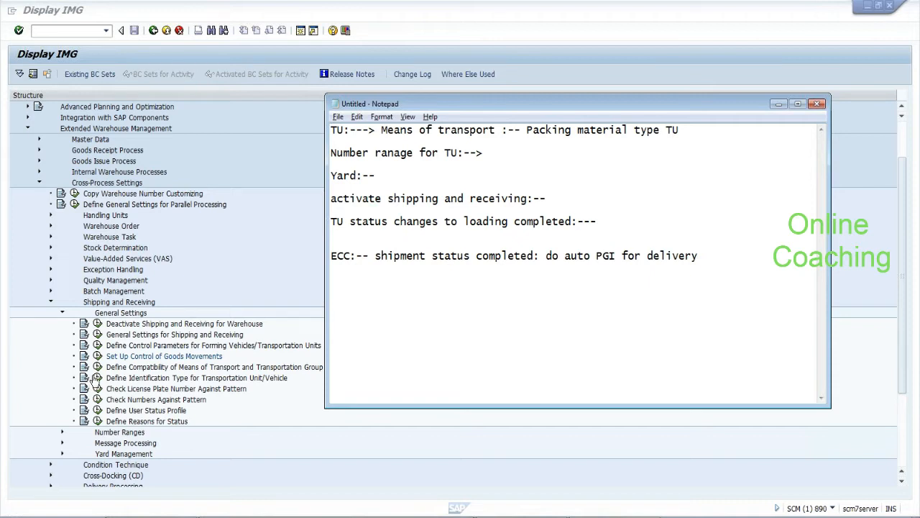
Review compatibility of means of transport 0001 and 0003 with transportation group 0001, then go back
click(156, 369)
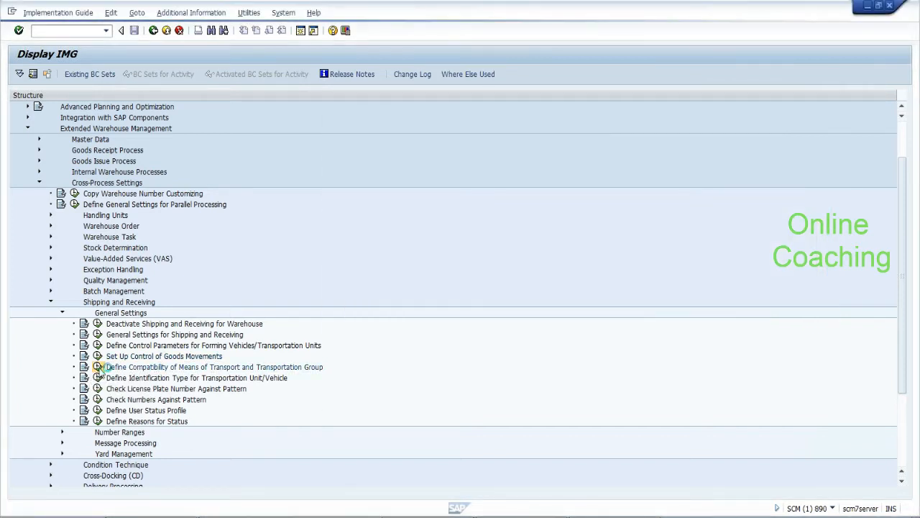
click(98, 366)
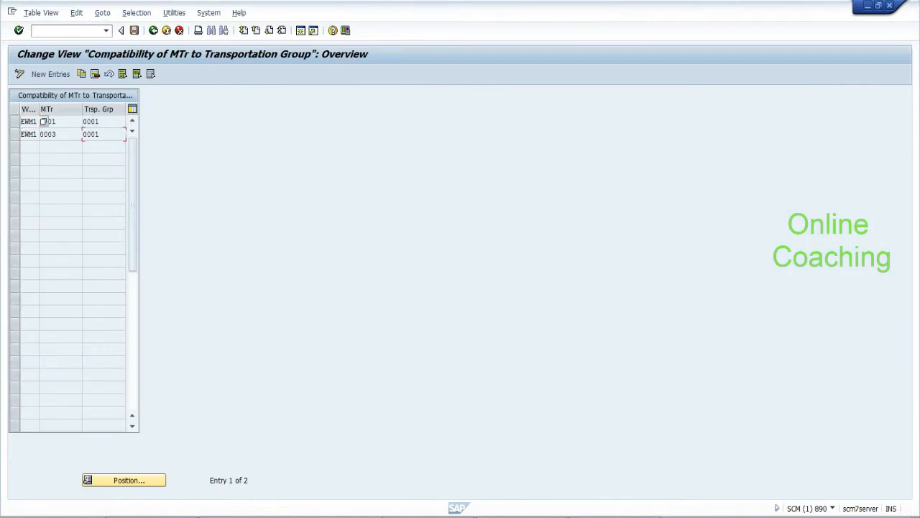
drag(99, 134, 82, 133)
click(100, 121)
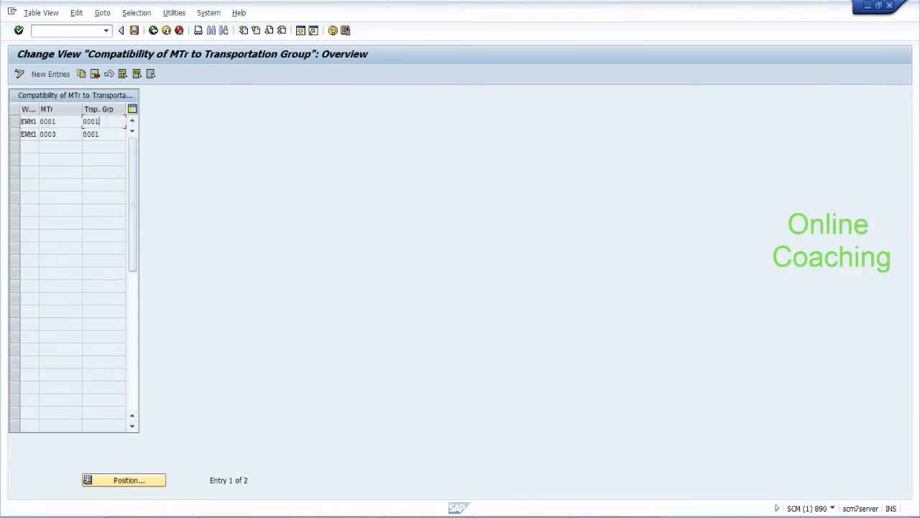
click(155, 32)
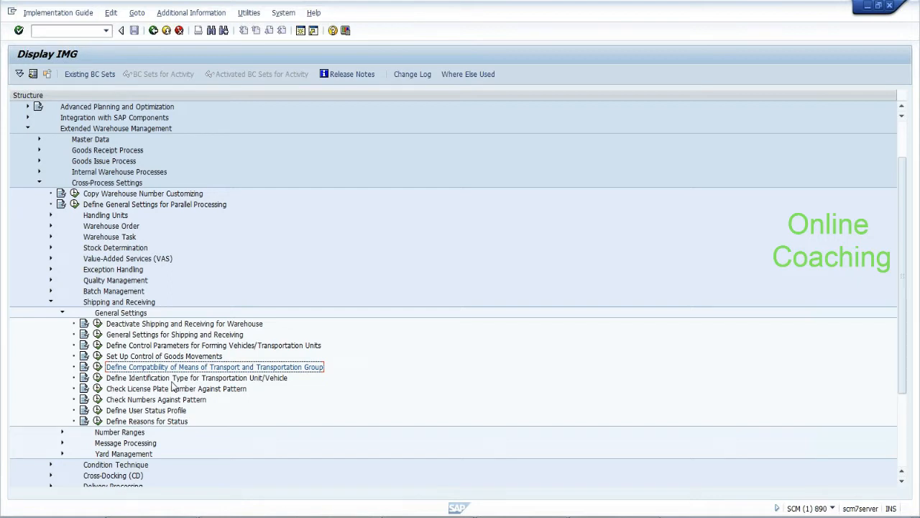
Confirm the license plate pattern check table is empty, then expand the Number Ranges branch
click(97, 389)
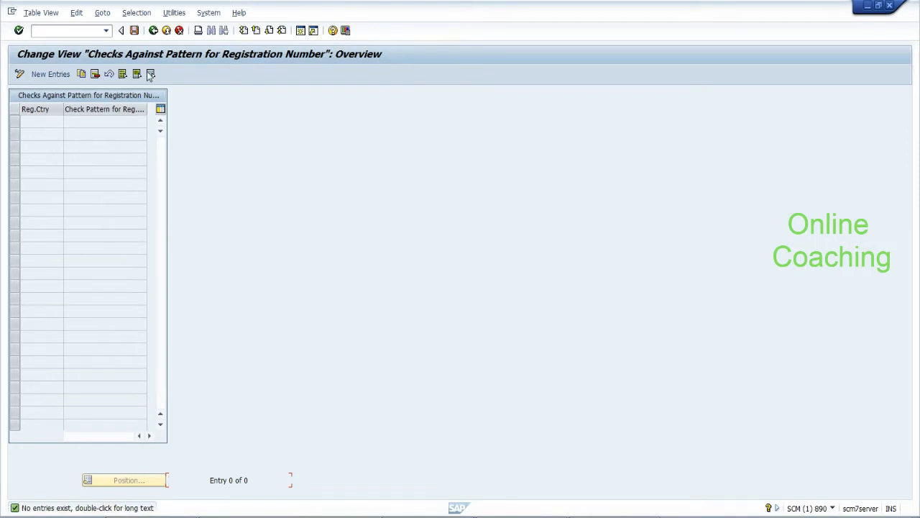
click(153, 30)
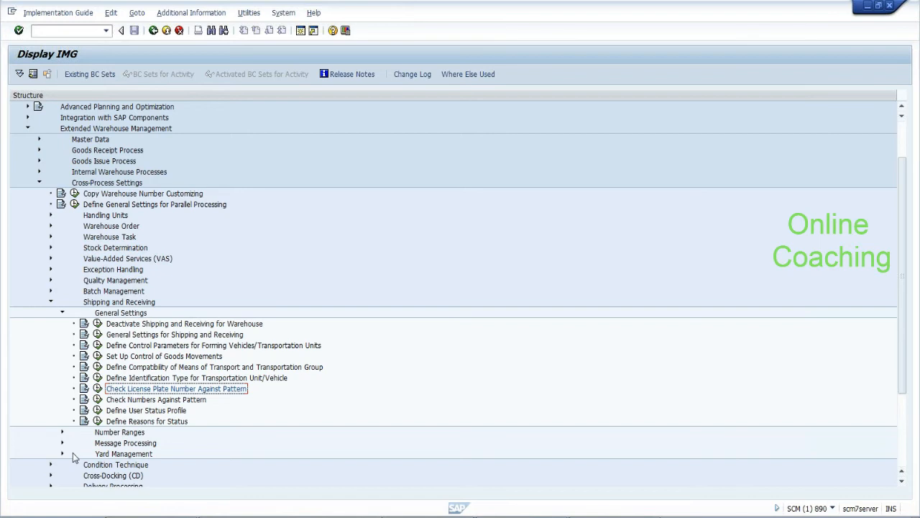
click(62, 432)
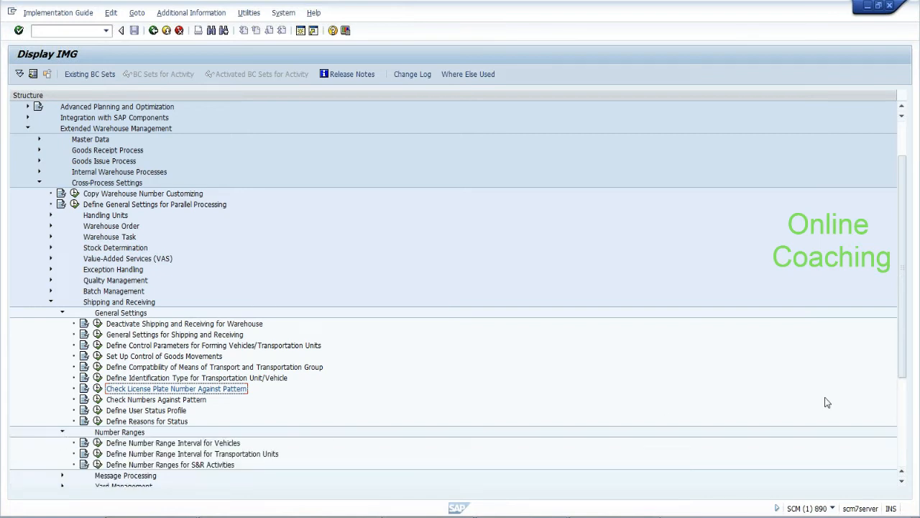
Review the Transportation Unit number range interval 01 with current number 0, then return to the IMG tree
drag(901, 329, 906, 380)
click(216, 367)
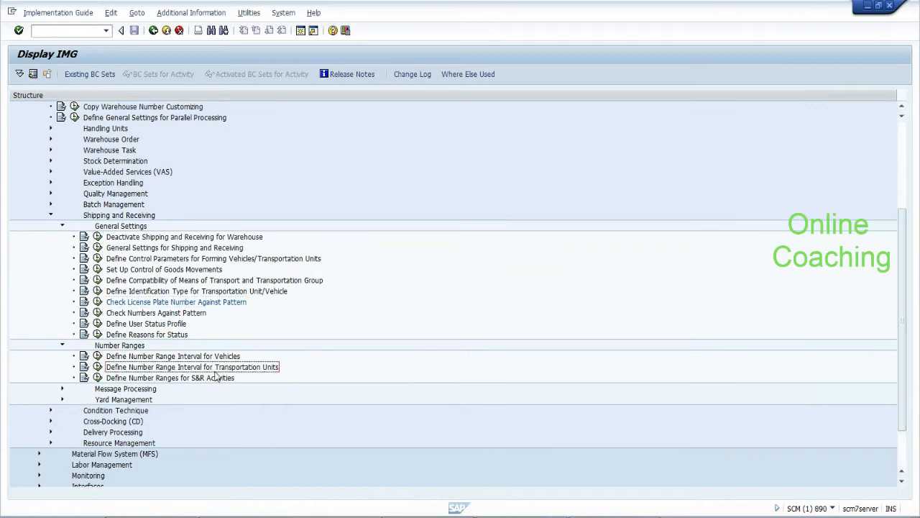
click(97, 367)
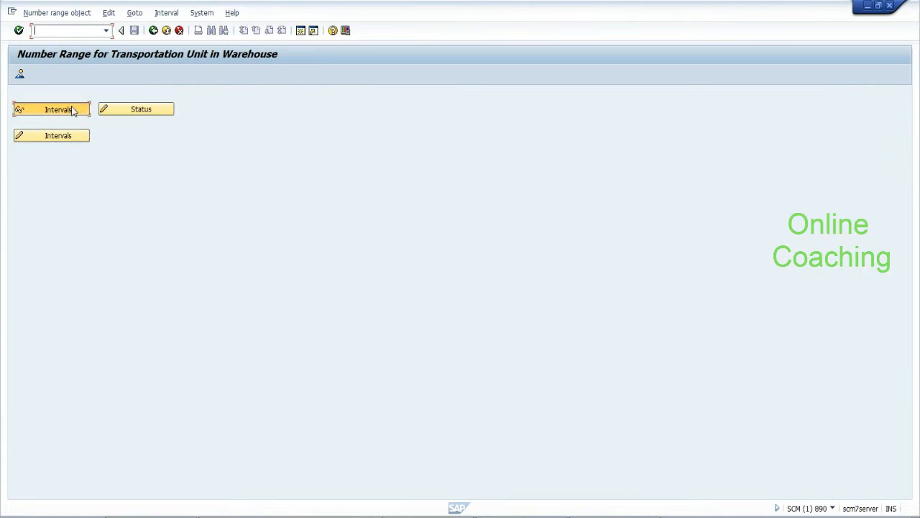
click(72, 110)
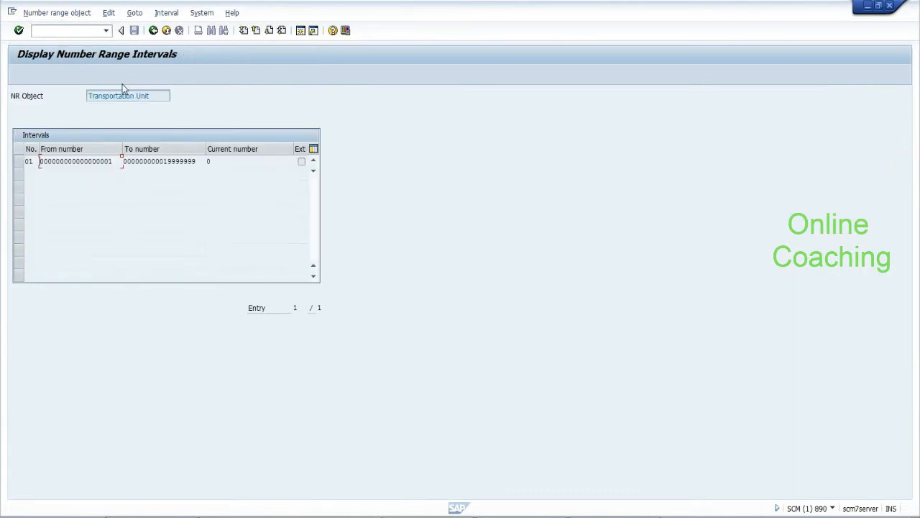
click(166, 94)
drag(167, 96, 87, 96)
click(151, 95)
click(153, 31)
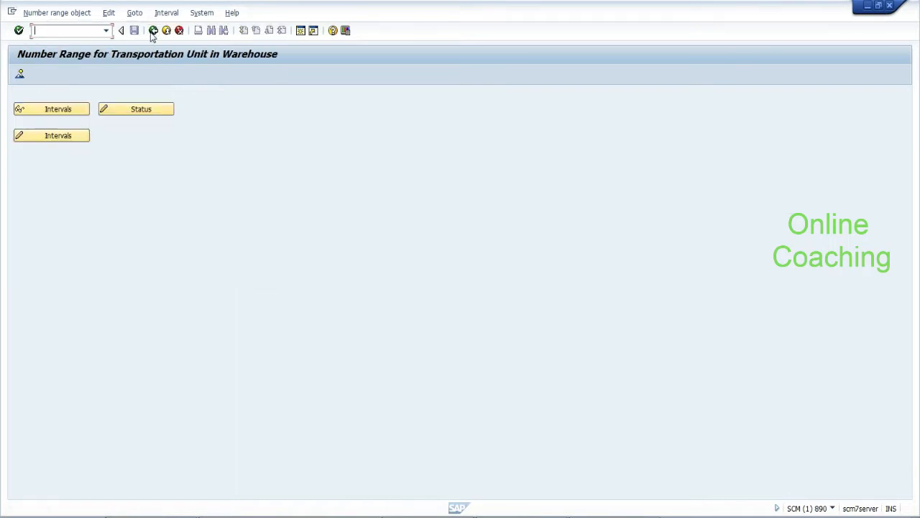
click(153, 31)
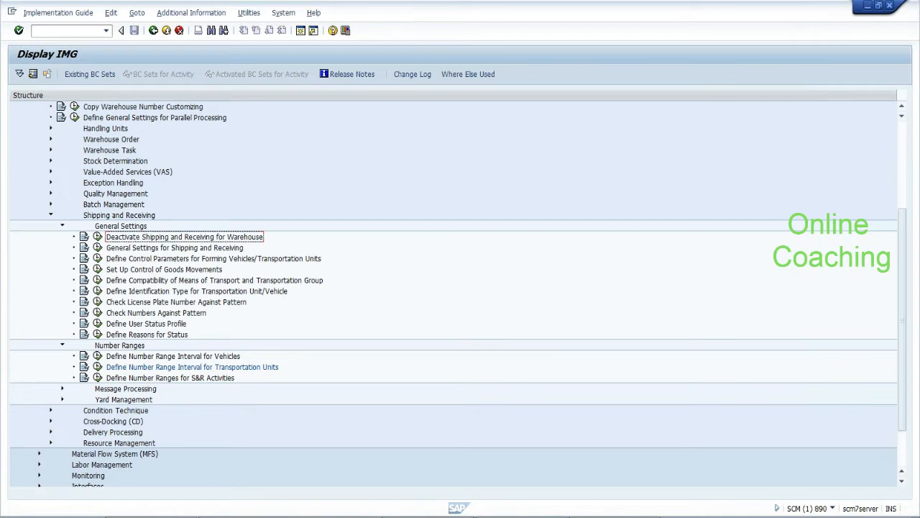
Bring up the Notepad notes and highlight the packing material type TU and number range lines
click(598, 516)
drag(381, 130, 680, 130)
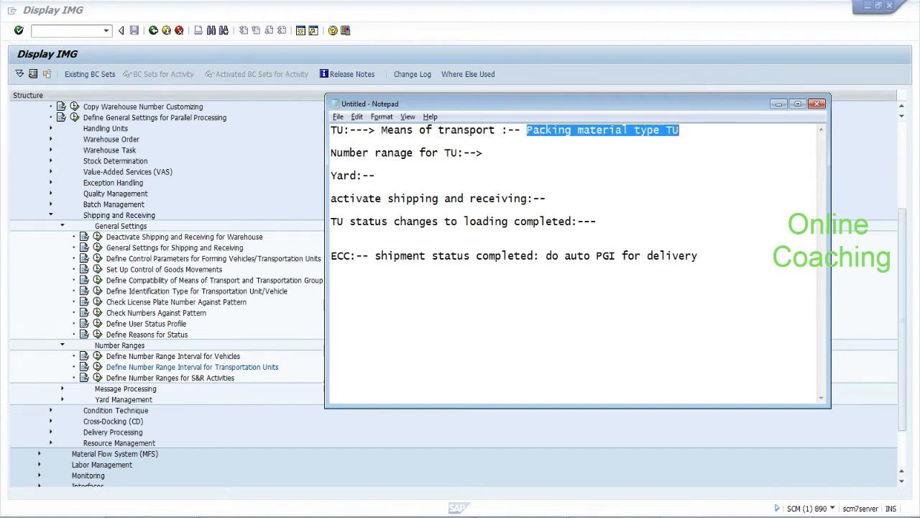
drag(331, 130, 483, 153)
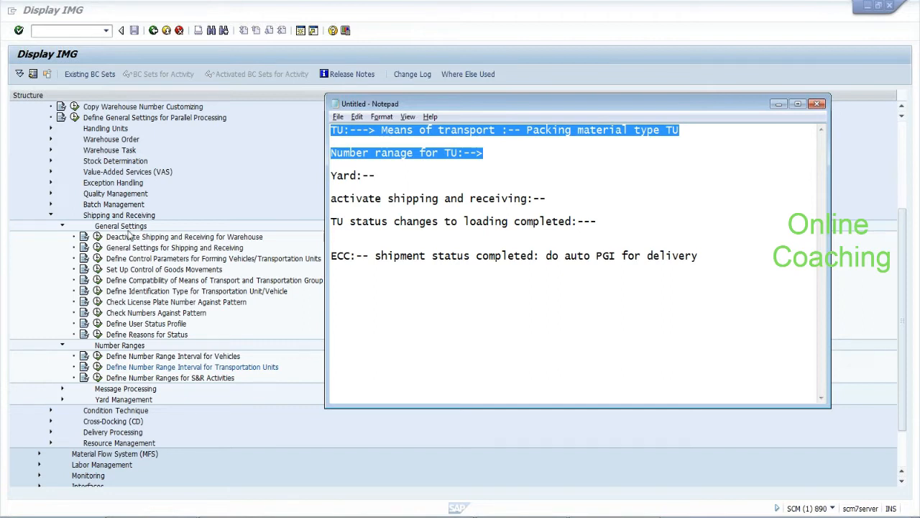
Open Define Control Parameters for Forming Vehicles/TUs and select means of transport 0001
click(100, 260)
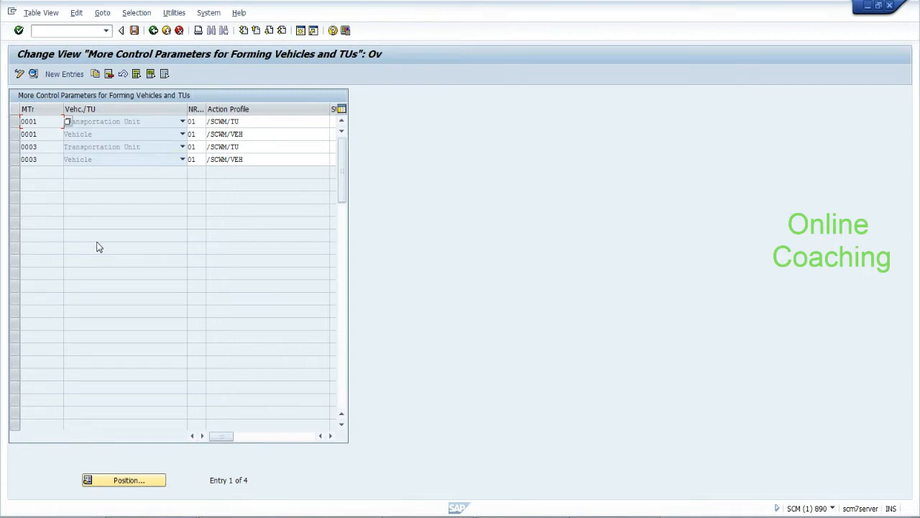
click(153, 30)
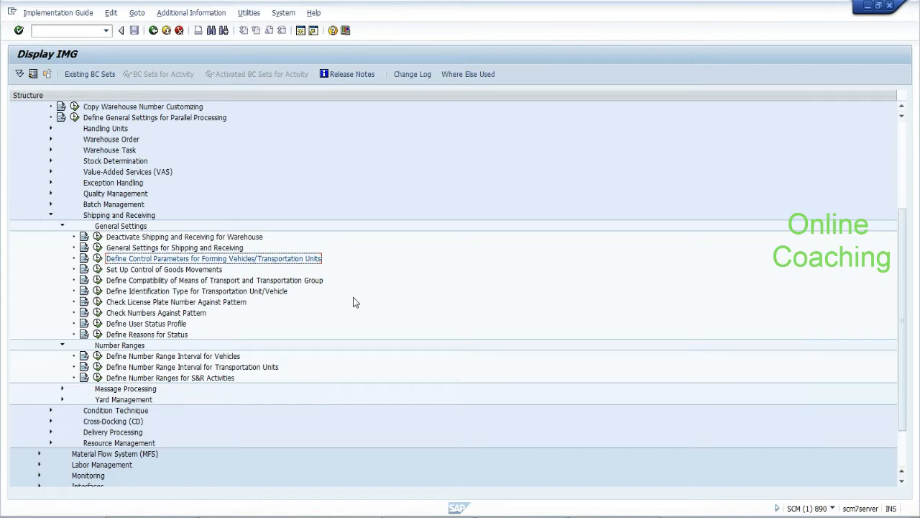
click(97, 258)
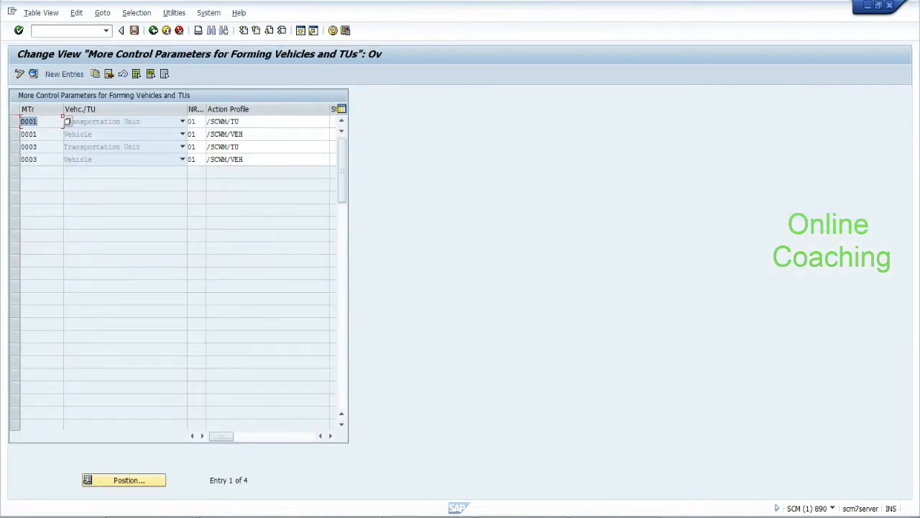
click(22, 121)
Record 0001 in Notepad below the TU number-range line and return to the IMG tree
key(F4)
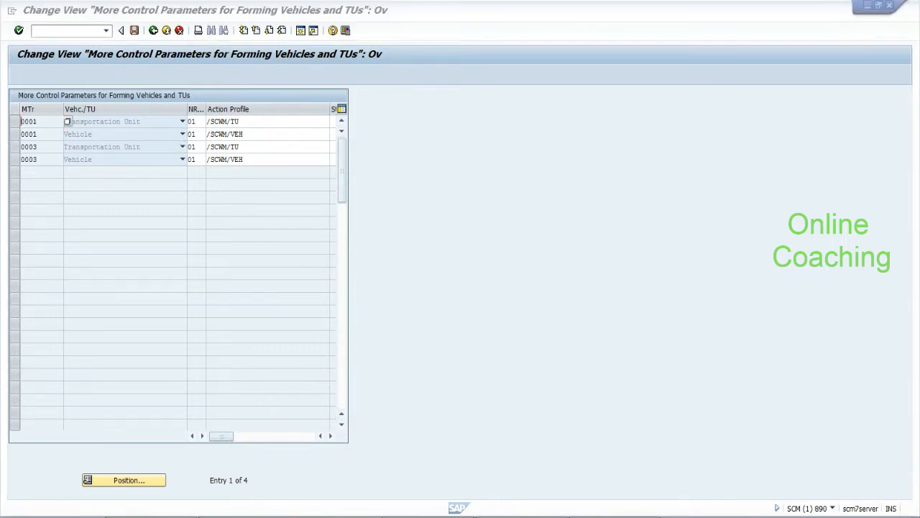
key(alt+Tab)
click(485, 153)
key(Return)
key(Return)
key(Return)
text(0001)
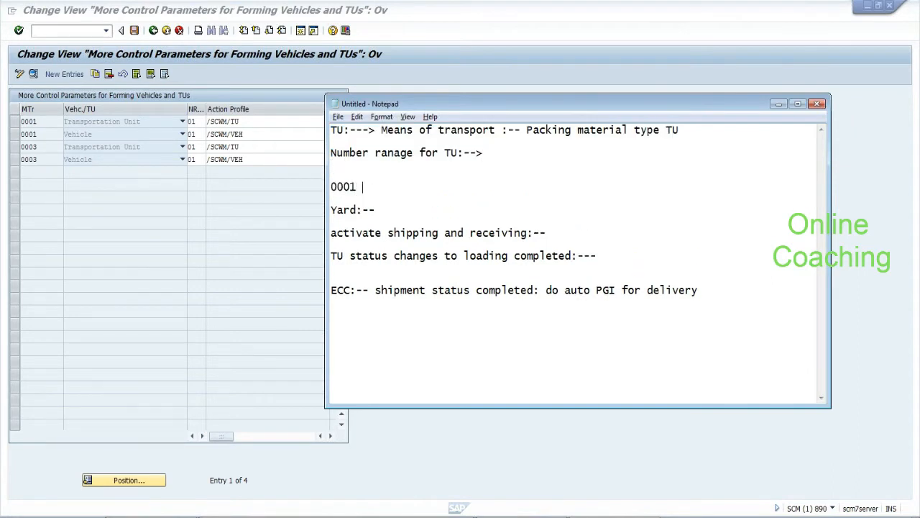
click(153, 32)
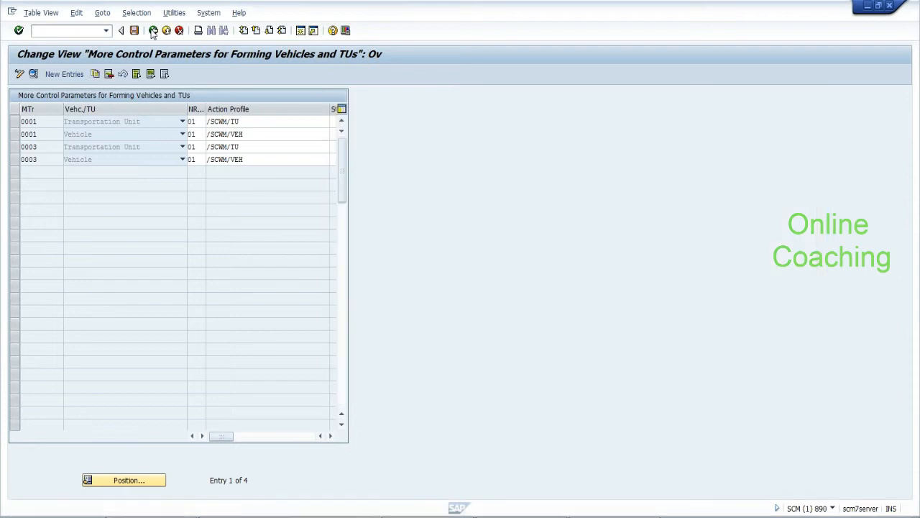
click(153, 32)
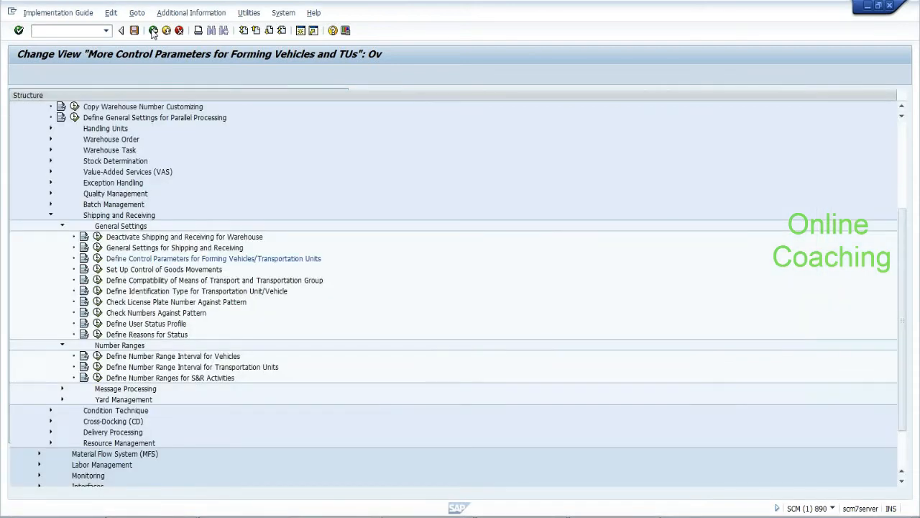
click(50, 216)
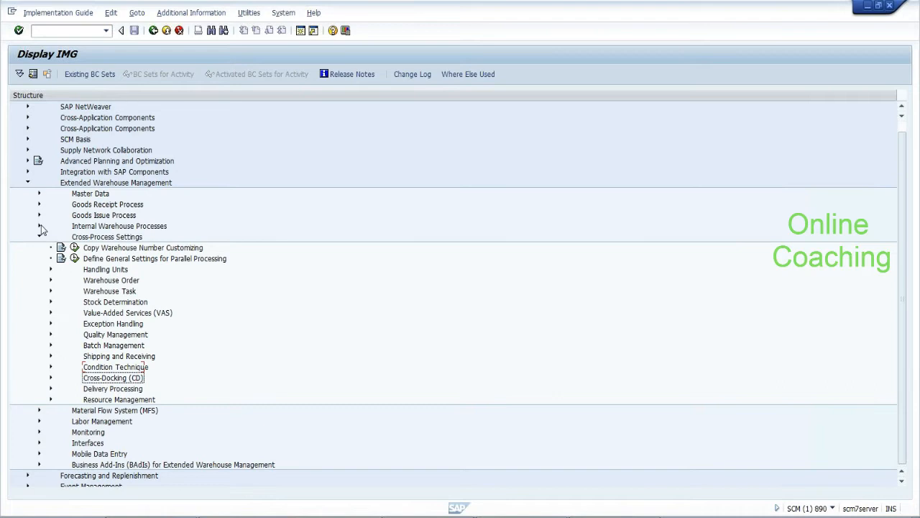
Collapse Cross-Process Settings and search the IMG structure for 'means of transport'
click(40, 235)
click(212, 33)
text(means o)
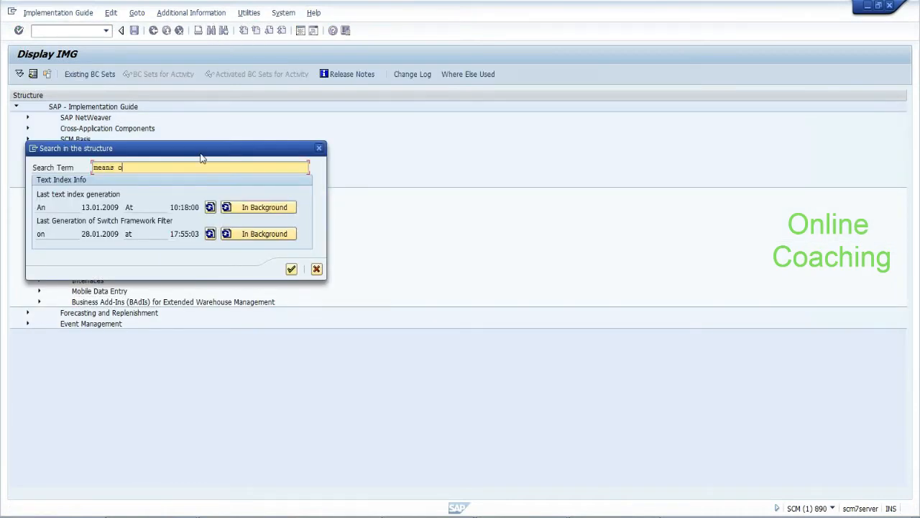
text(f transport)
key(Return)
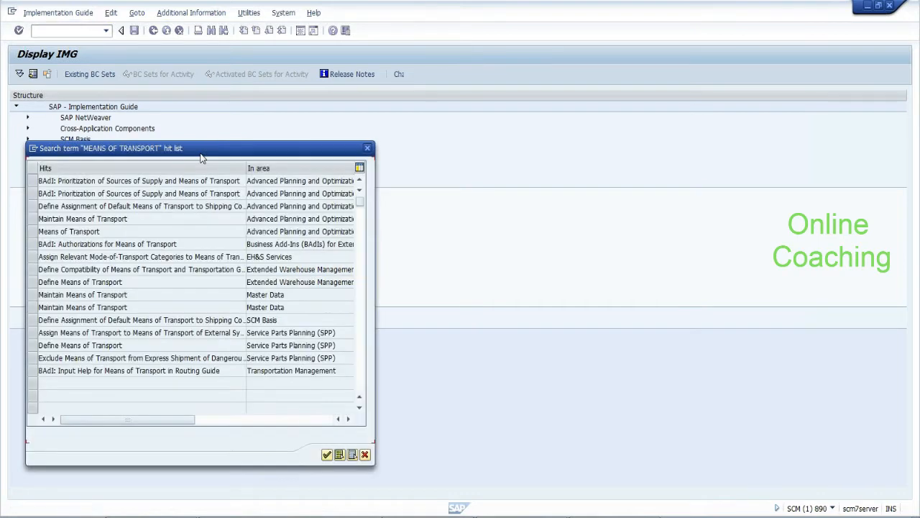
Choose four hits, including Maintain Means of Transport and EWM Define Means of Transport, and show them in the tree
click(35, 231)
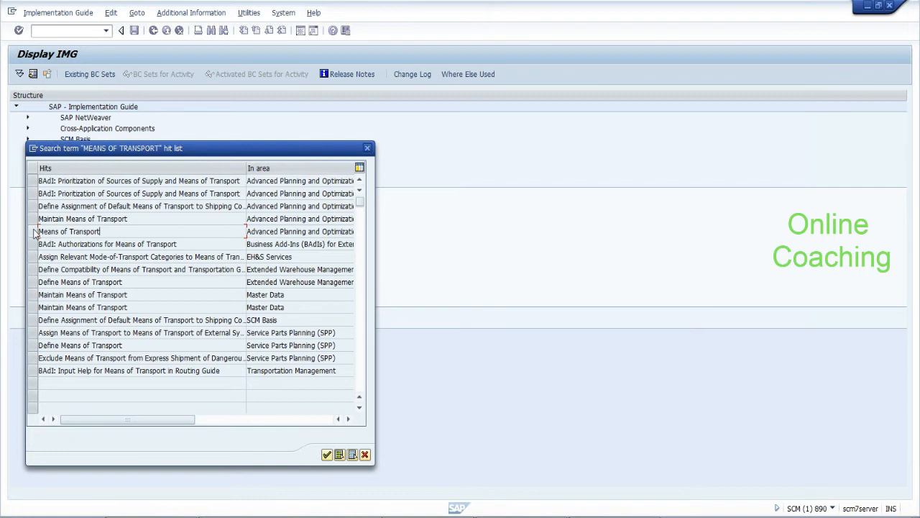
click(34, 219)
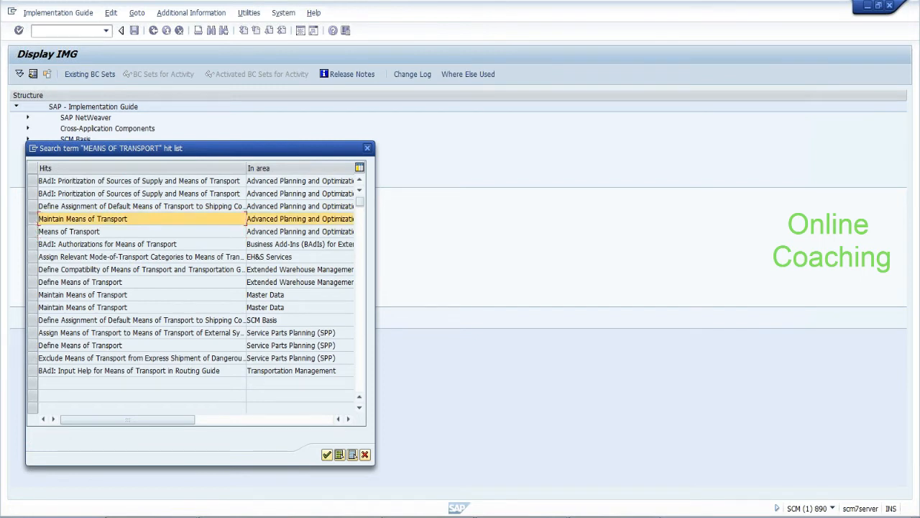
ctrl+click(34, 231)
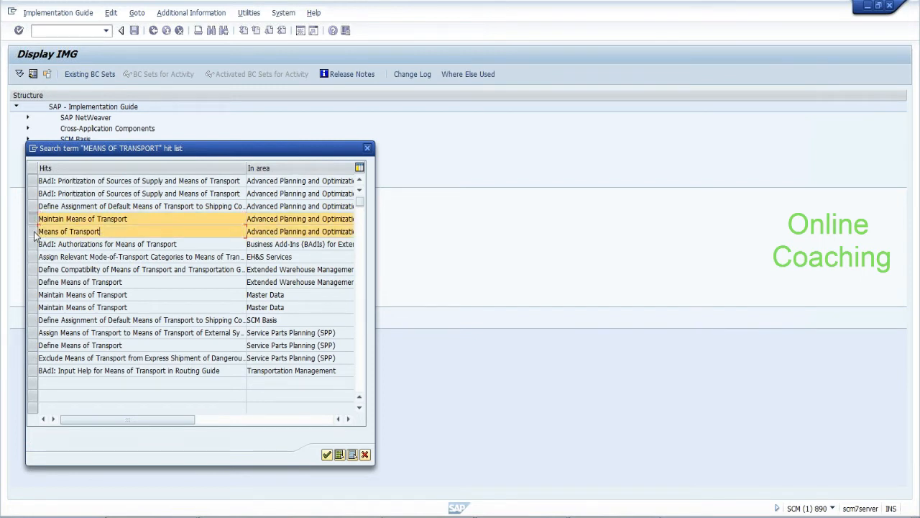
ctrl+click(32, 283)
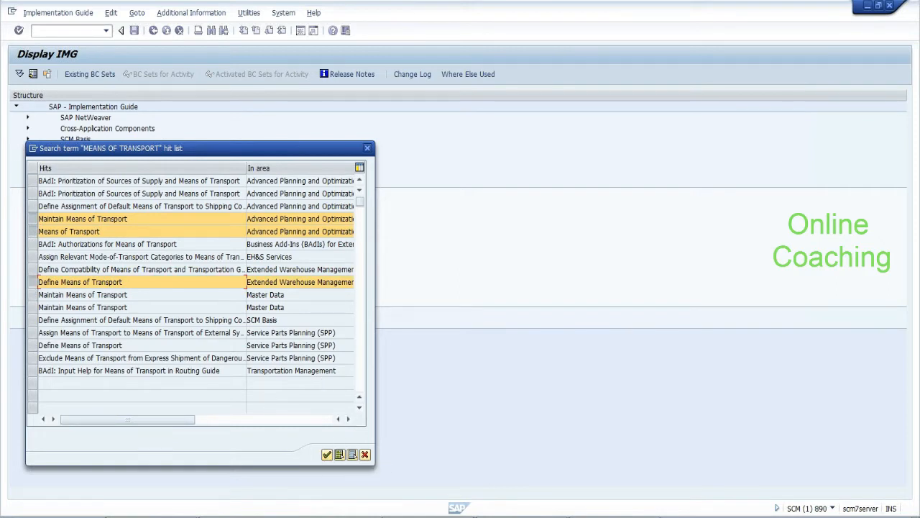
ctrl+click(33, 295)
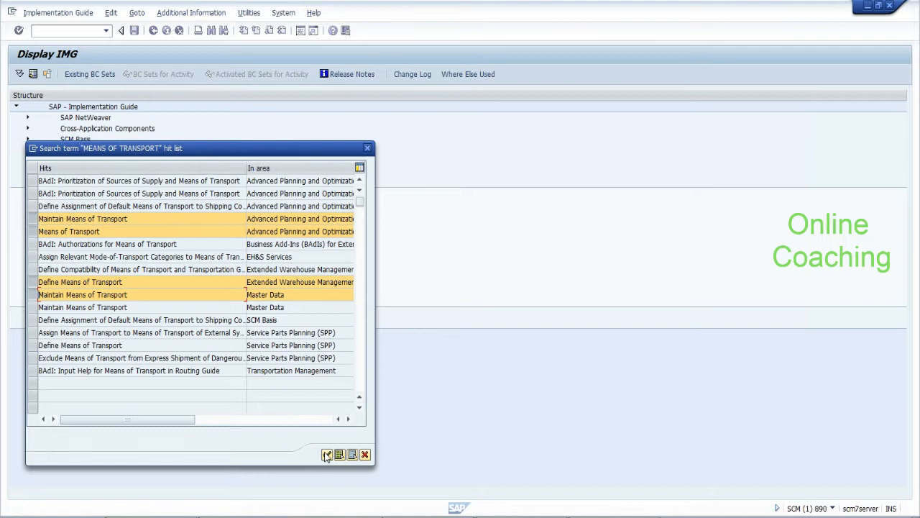
click(327, 455)
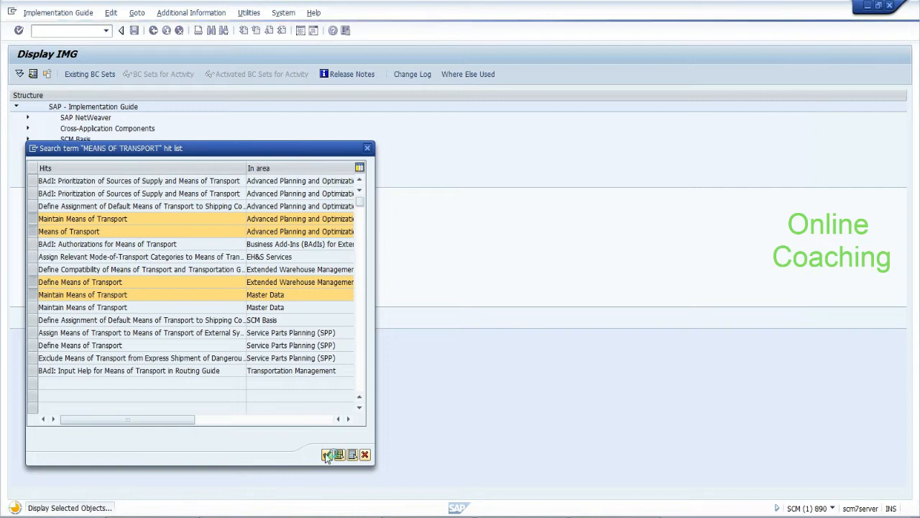
click(326, 455)
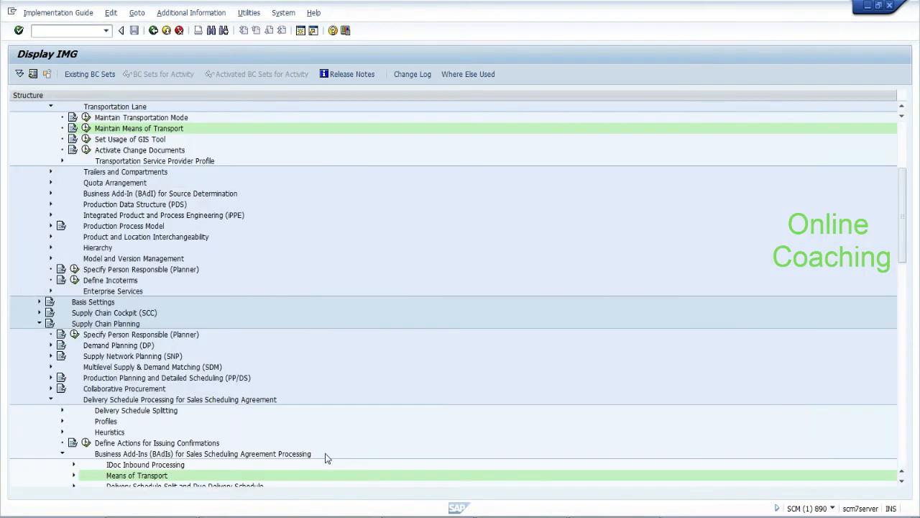
Review the ROAD transportation mode entry, then return to the IMG tree
click(86, 118)
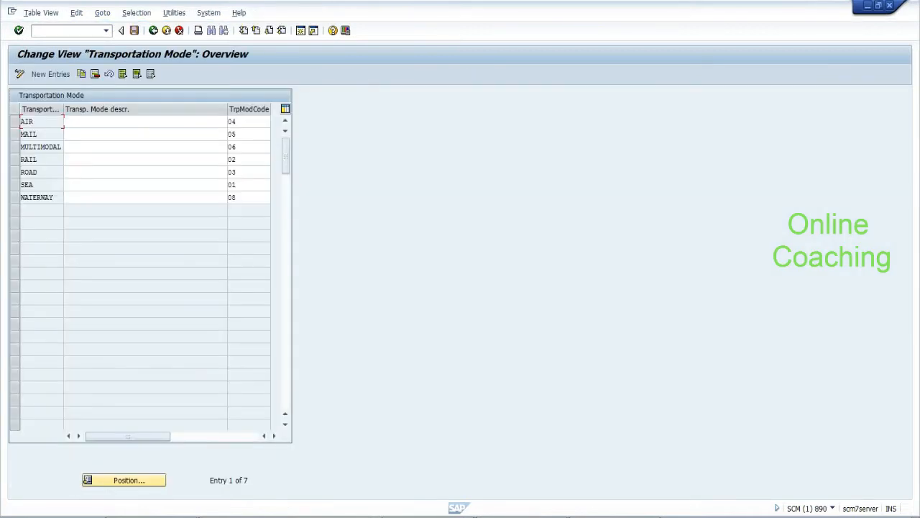
click(33, 172)
click(153, 31)
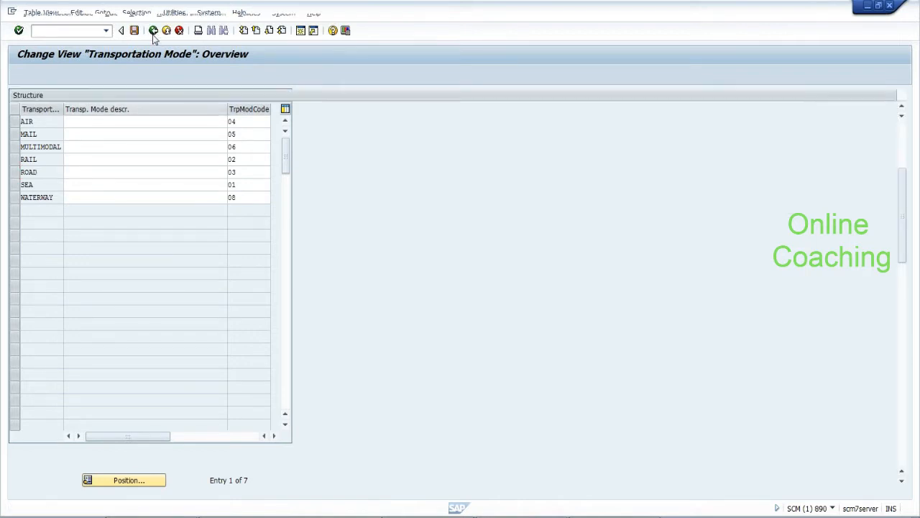
Copy means of transport 0001 Truck as new entry MTR and save it
click(86, 128)
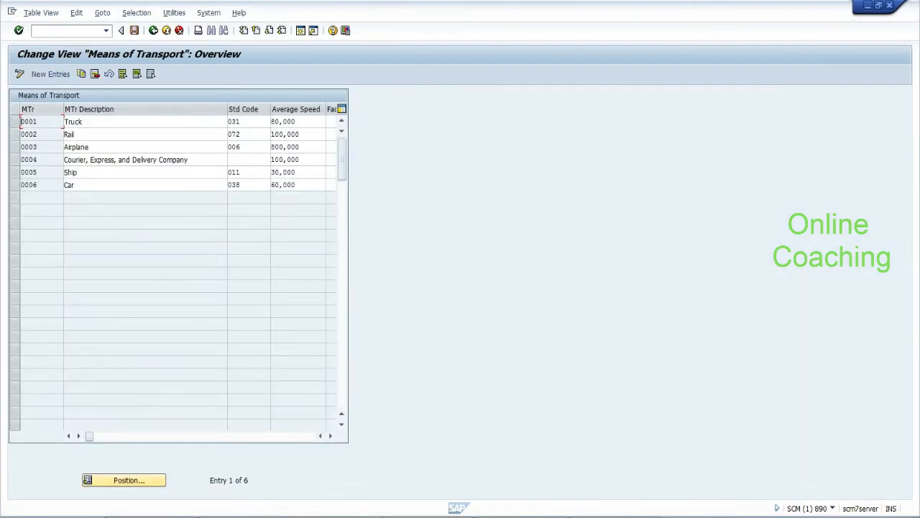
drag(37, 122, 20, 121)
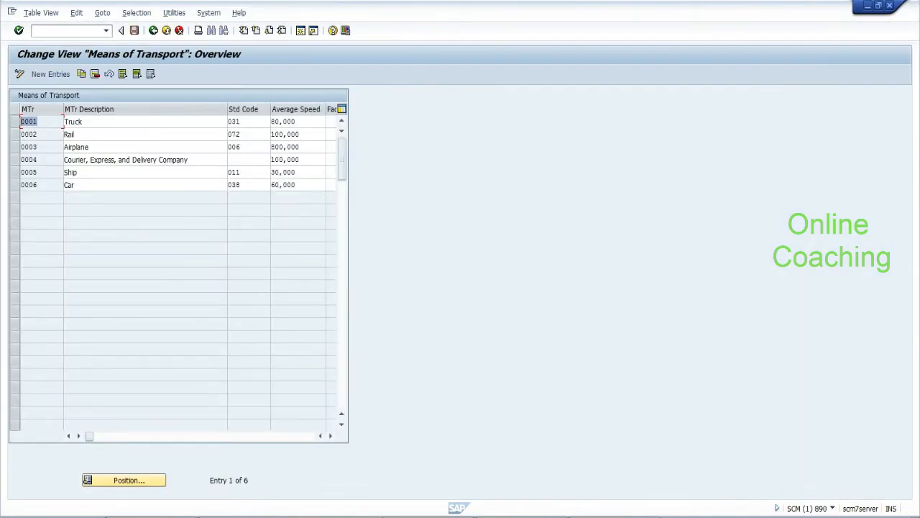
click(14, 121)
click(83, 75)
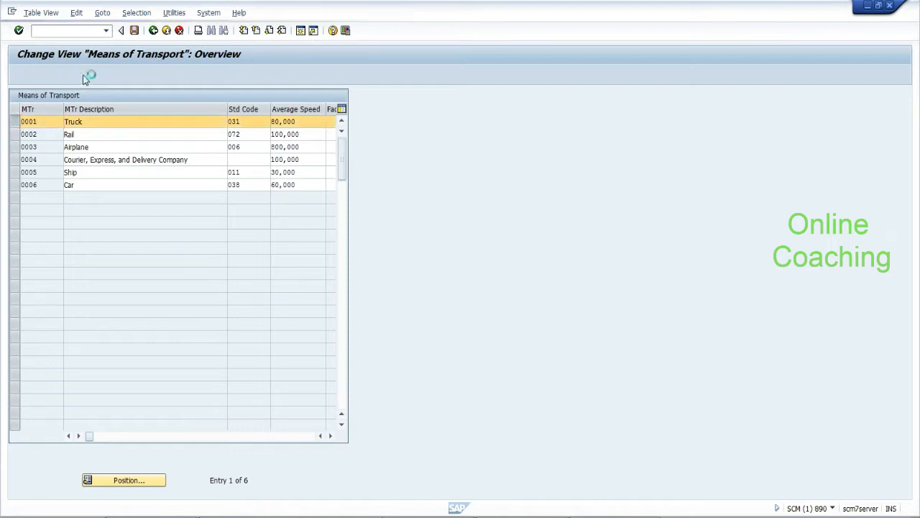
key(BackSpace)
key(BackSpace)
key(BackSpace)
key(BackSpace)
text(MTR)
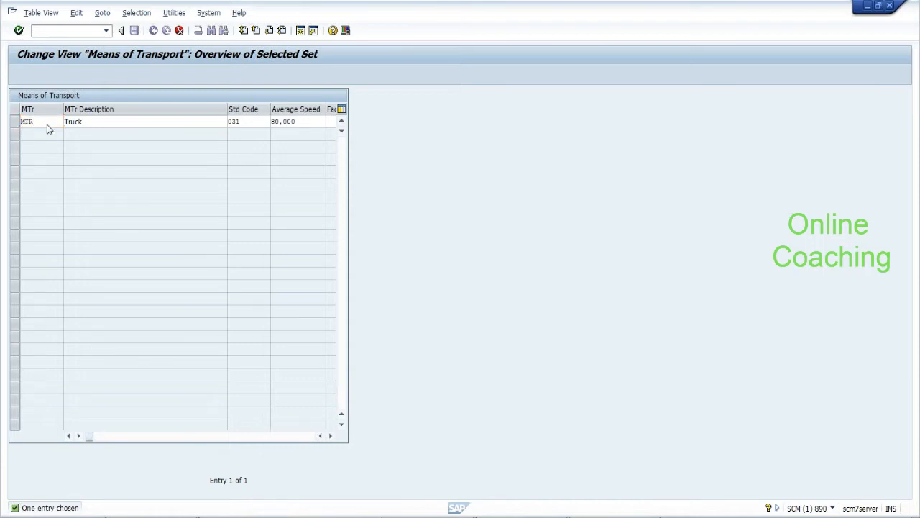
key(Return)
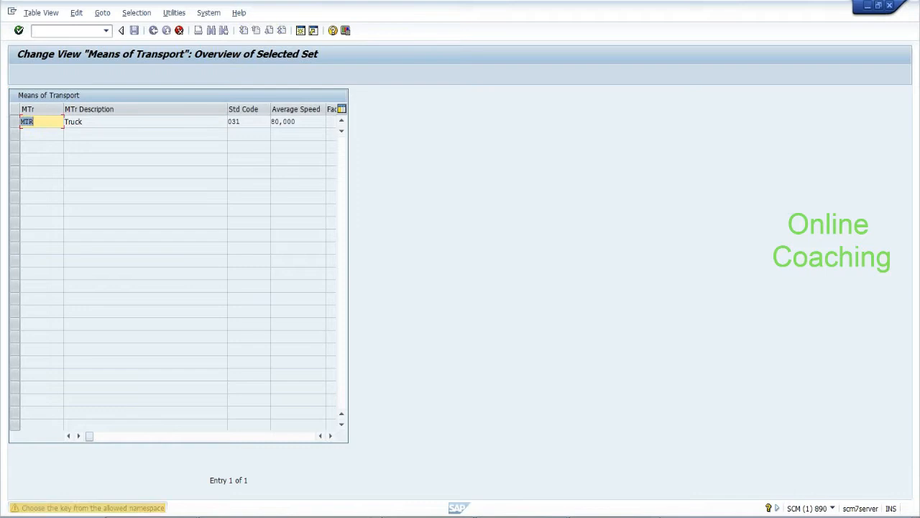
key(Return)
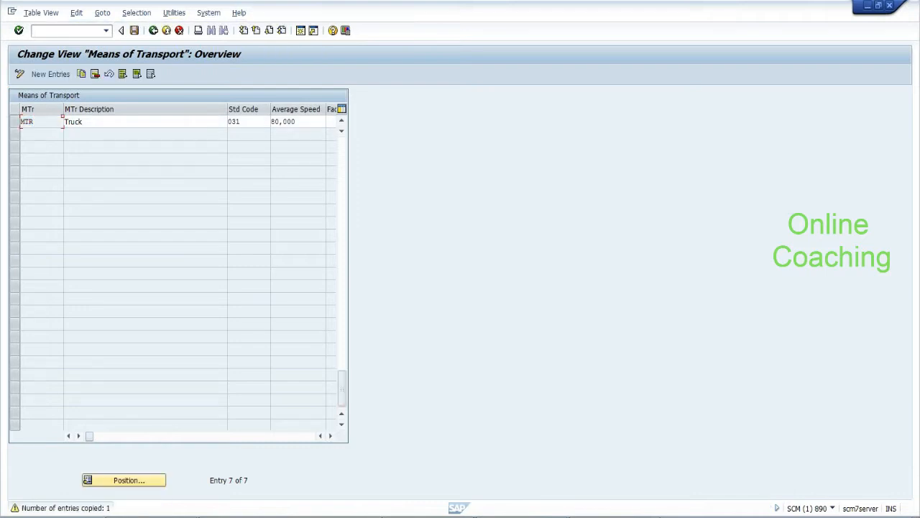
click(134, 30)
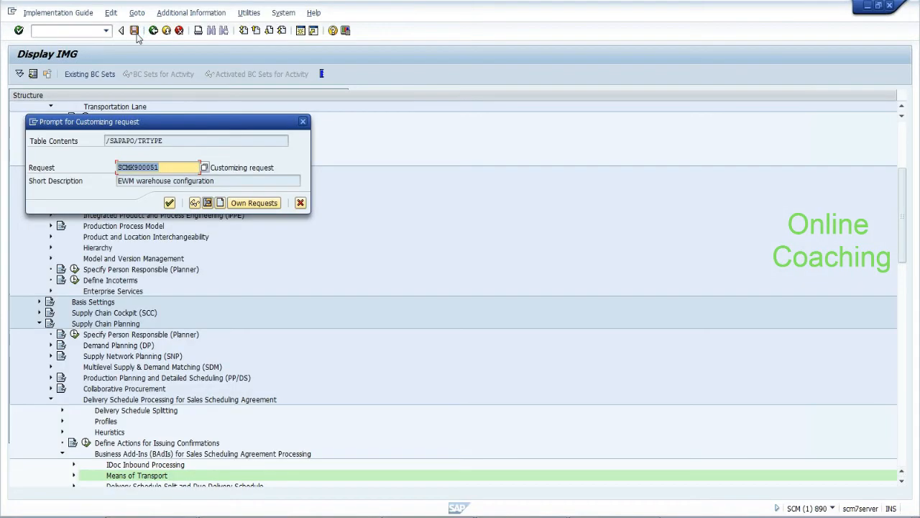
Save MTR under the proposed customizing request, review all seven entries, and return to the IMG
click(169, 204)
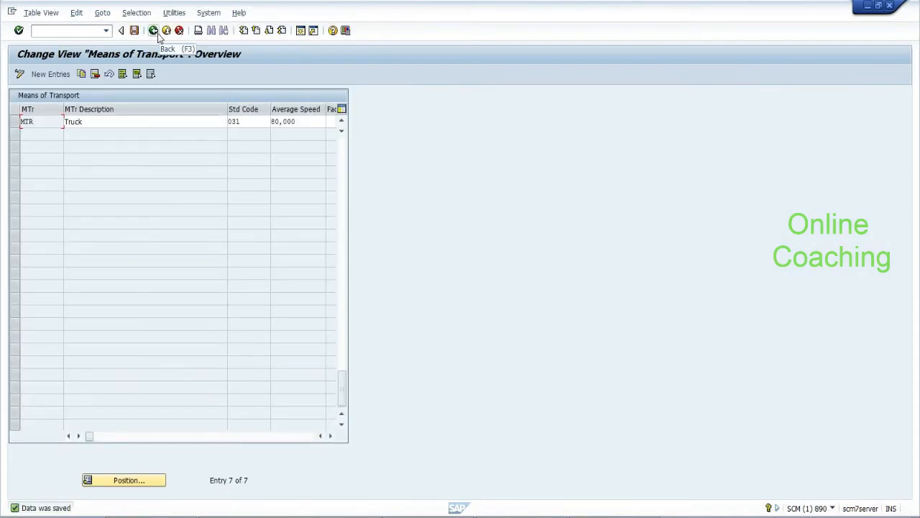
click(342, 147)
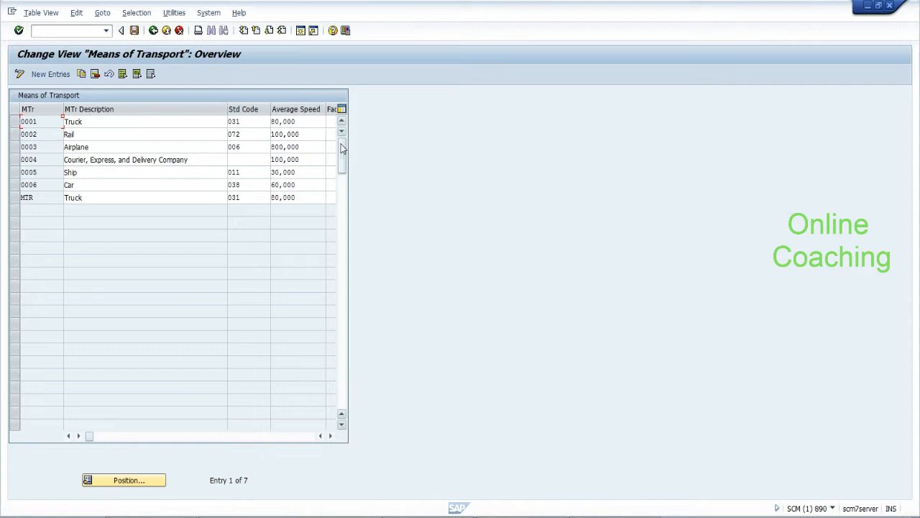
click(153, 31)
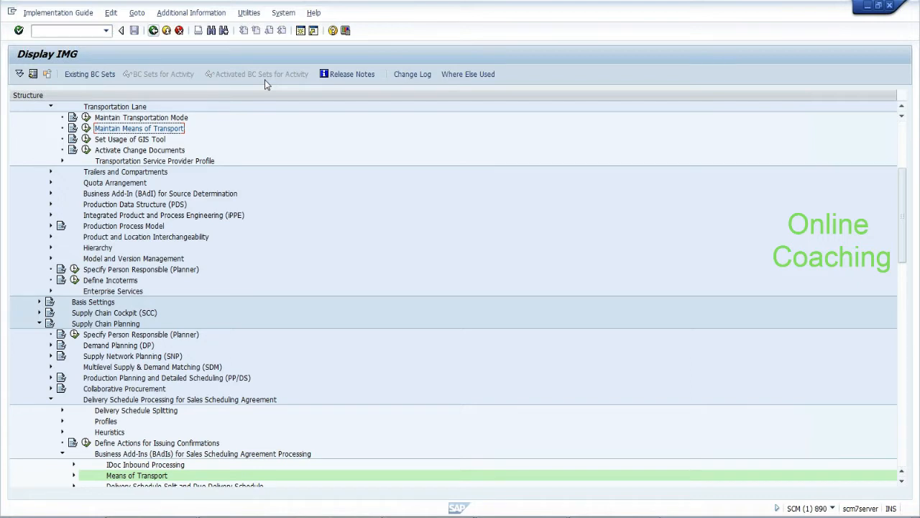
drag(902, 224, 904, 276)
click(74, 292)
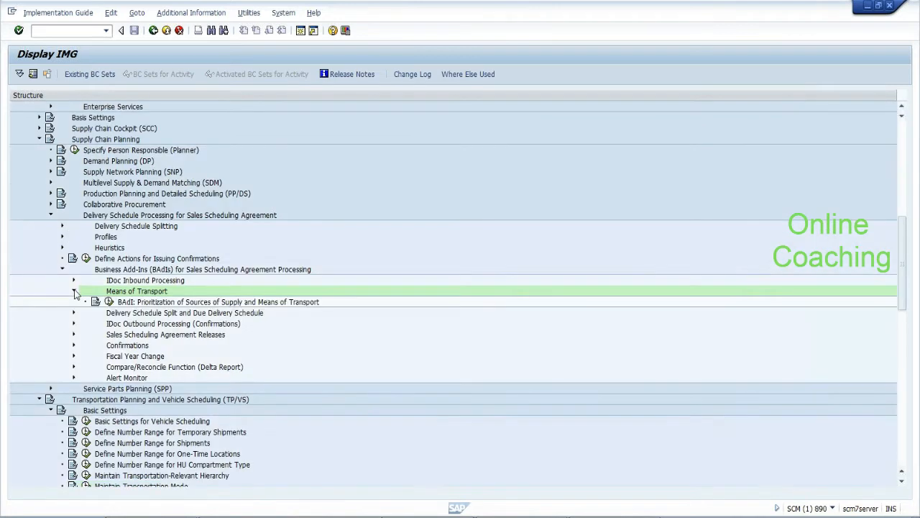
click(74, 291)
drag(904, 294, 906, 325)
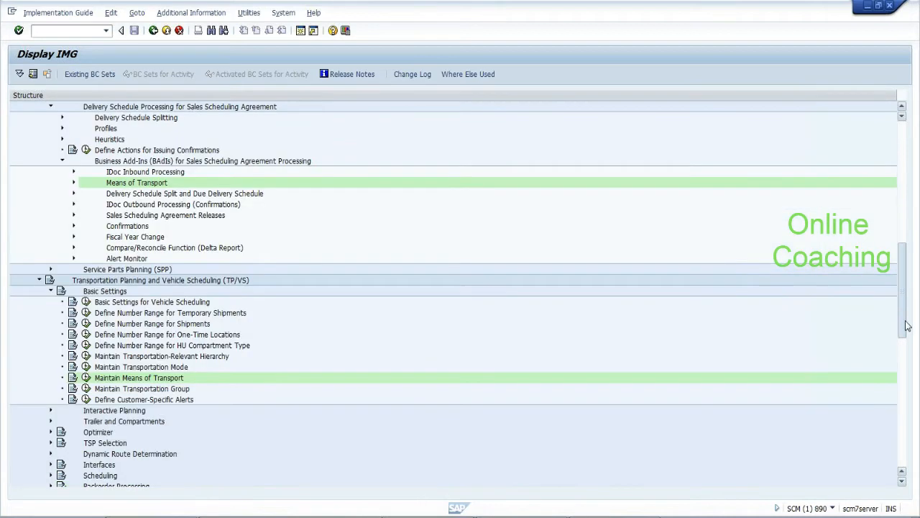
click(85, 377)
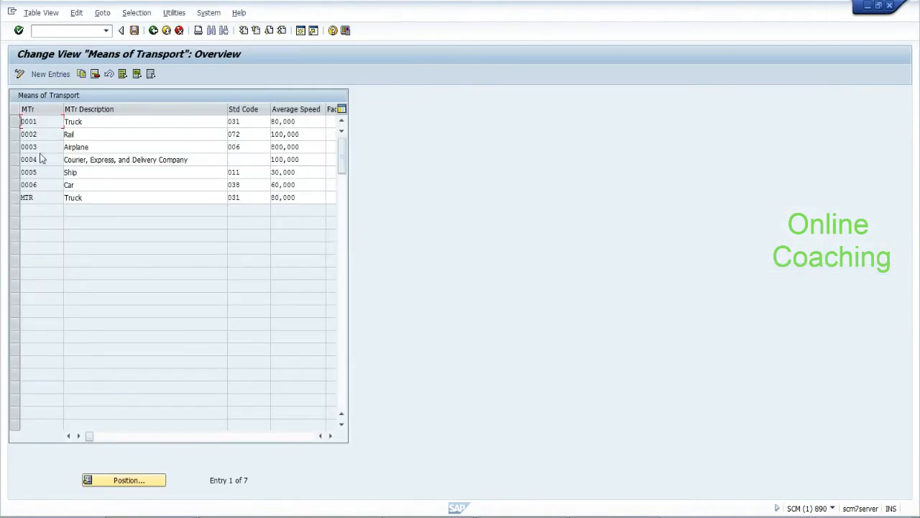
click(77, 31)
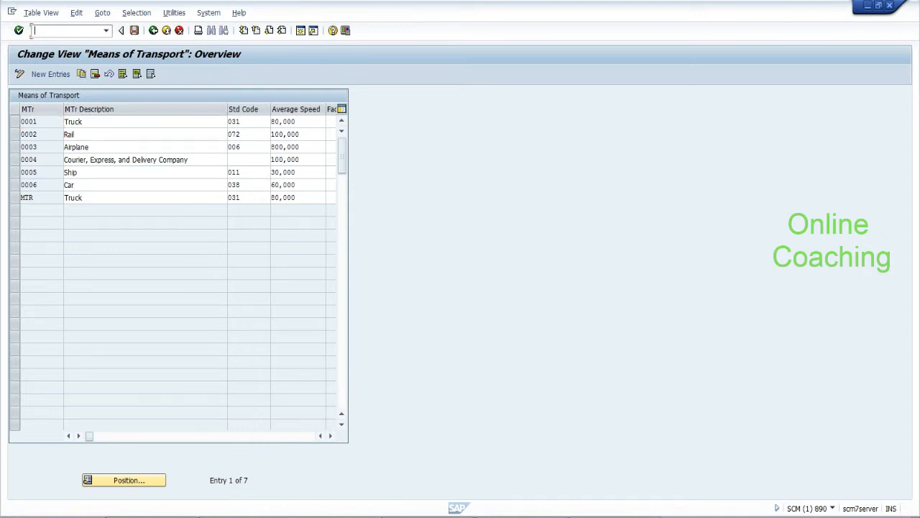
click(153, 31)
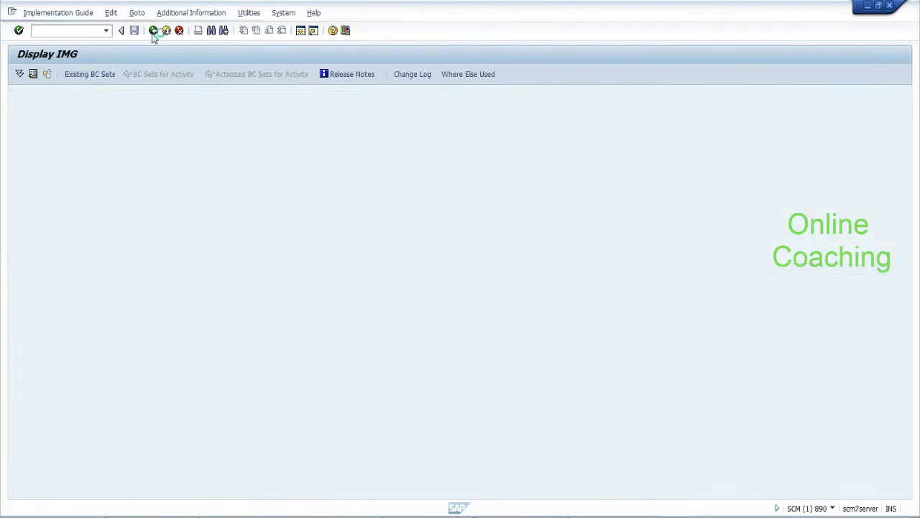
Via /n, launch /SCWM/PM_MTR under EWM Settings > Shipping and Receiving in SAP Easy Access
click(153, 30)
text(/n)
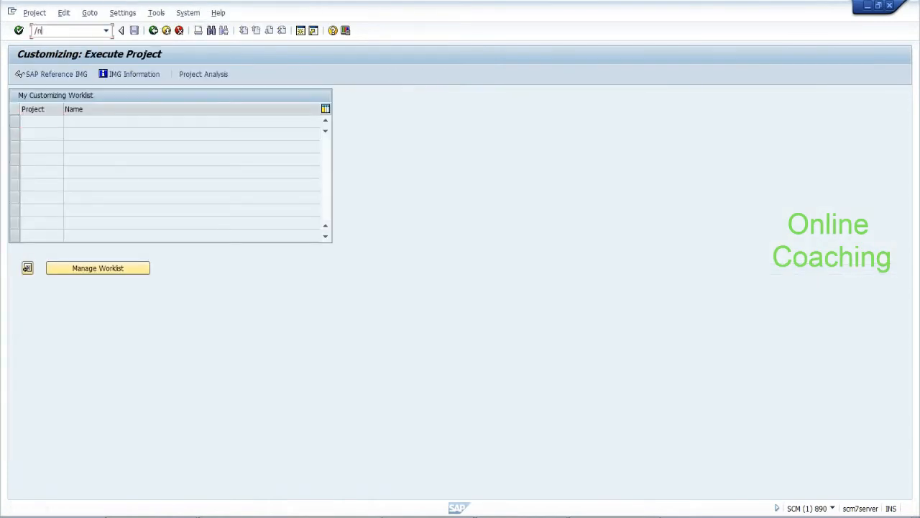
key(Return)
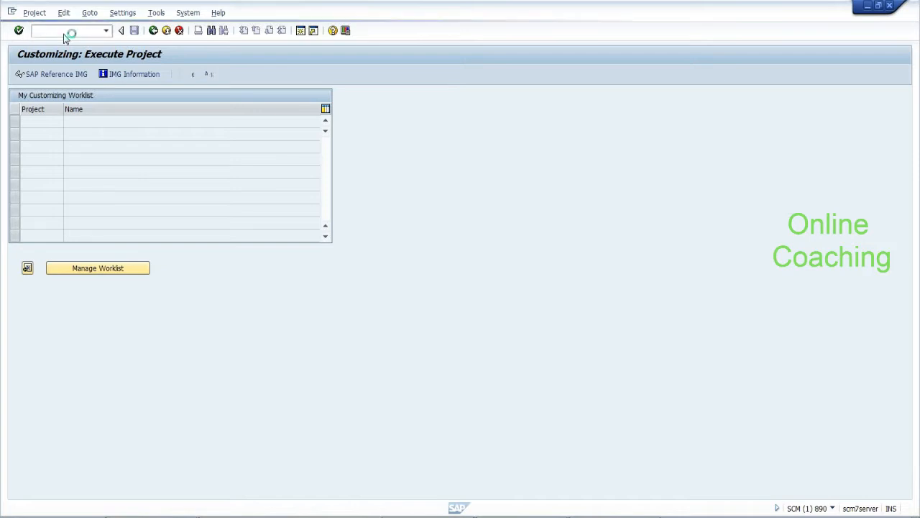
click(28, 183)
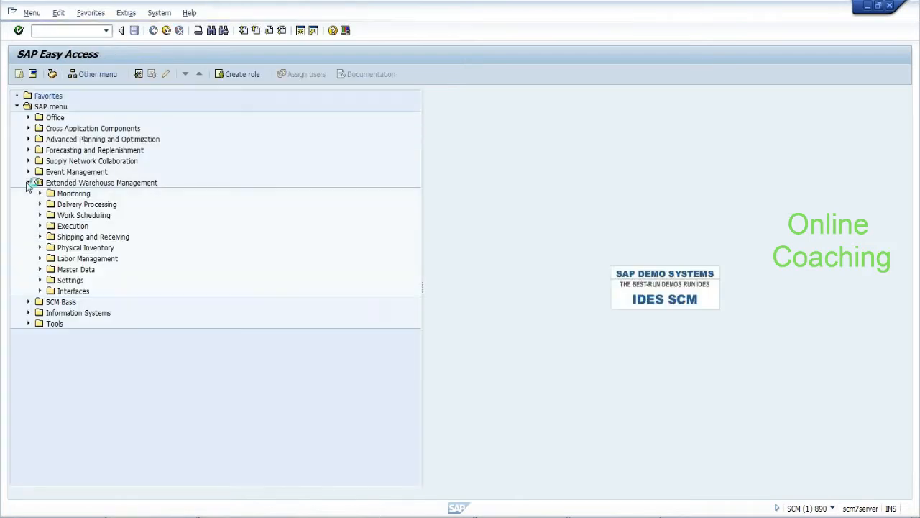
click(41, 280)
click(107, 357)
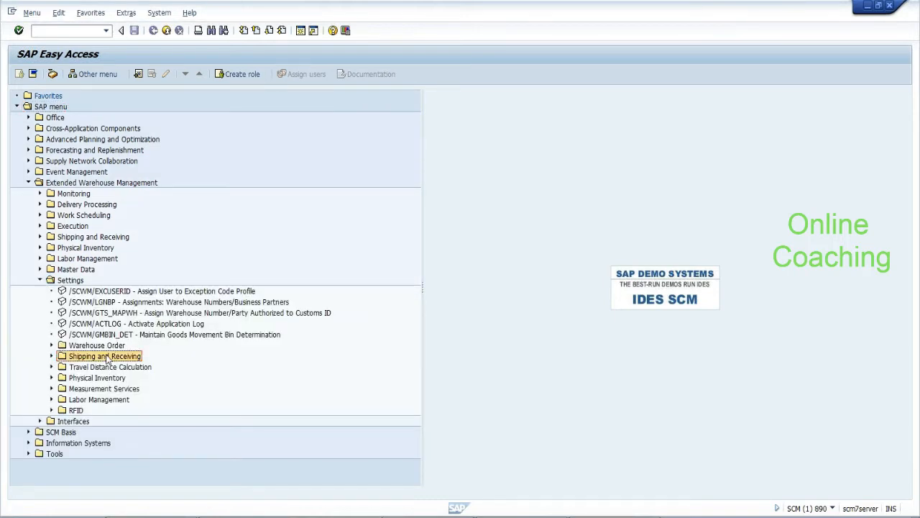
click(51, 356)
click(143, 380)
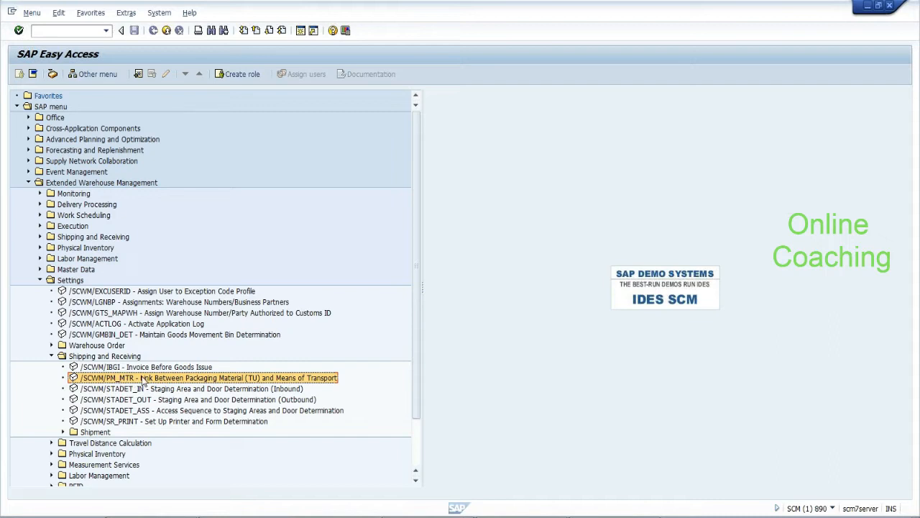
double_click(247, 379)
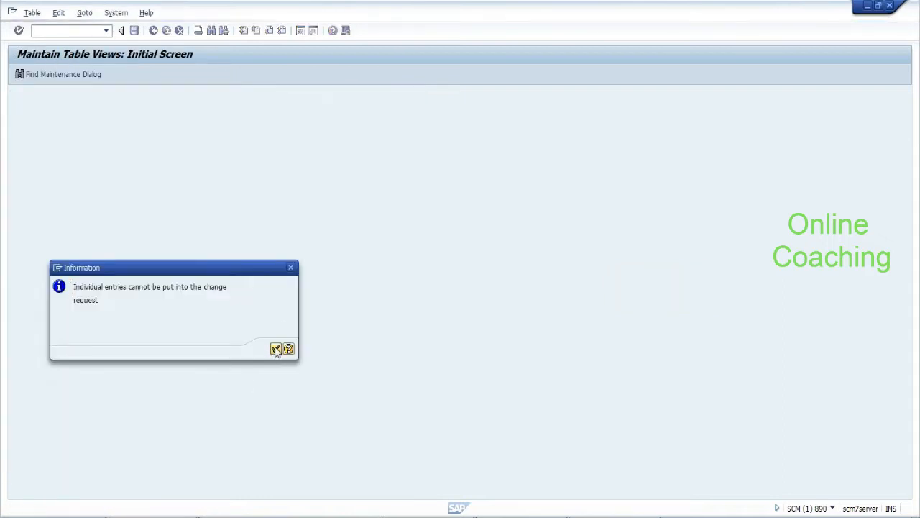
Dismiss the change-request notice and inspect the 0001 entry's EWM-PAK-03 packaging material
click(277, 349)
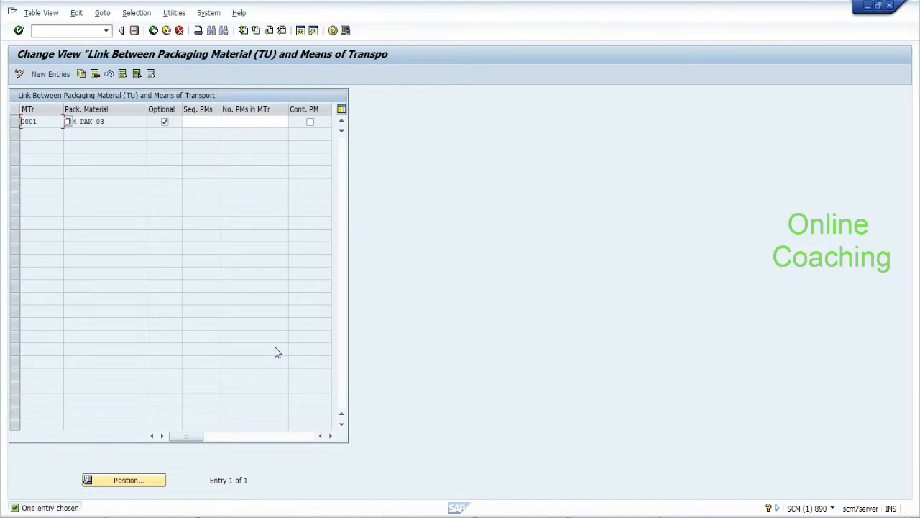
click(130, 121)
Finish the 0001 note with ':---' and add two dashed separator lines in Notepad
click(620, 517)
text(:---)
key(Return)
key(Return)
key(Return)
key(Return)
text(----------------)
key(Return)
key(Return)
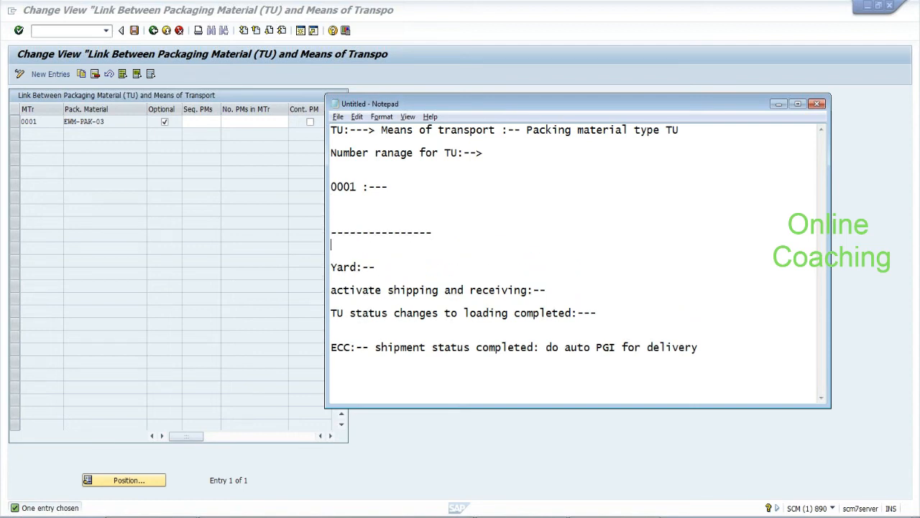
text(--------------)
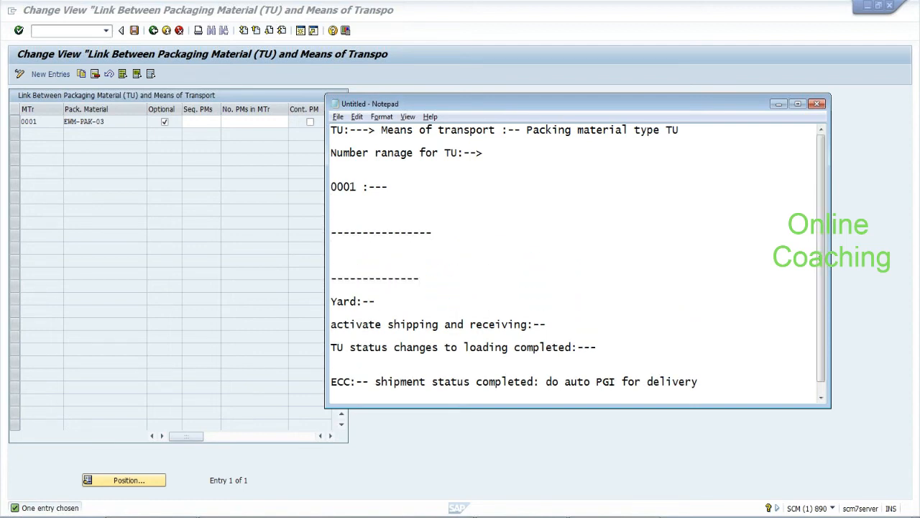
text(---)
Add 'master data', 'customizing data' and 'transaction data:--:--' lines between the separators
click(332, 244)
text(master data)
key(Return)
text(cus)
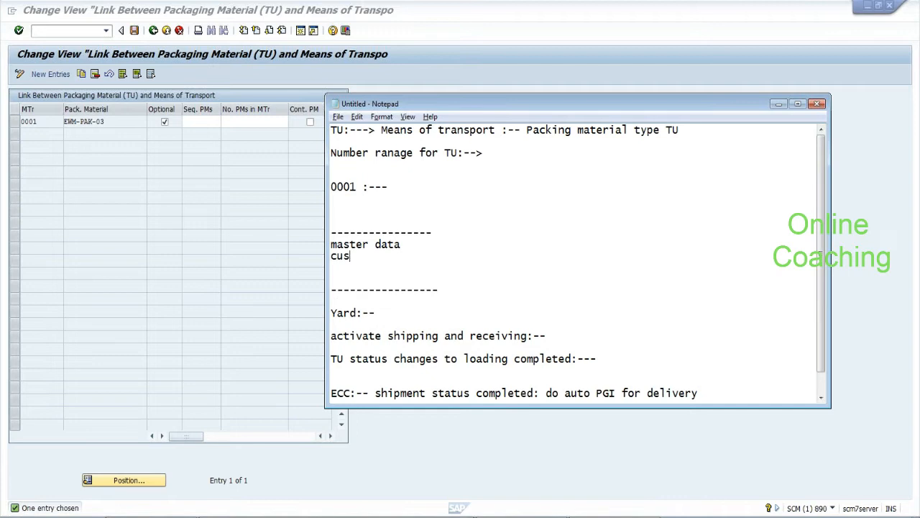
text(tomizing data)
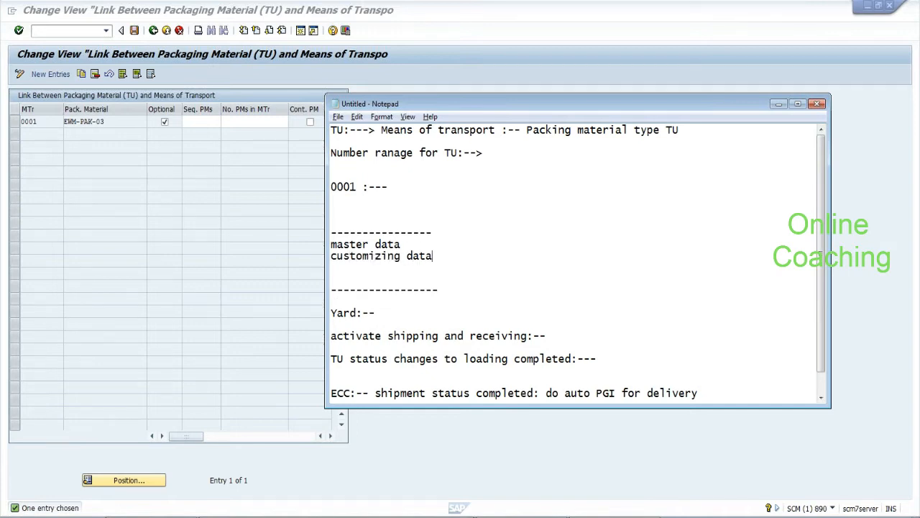
key(Return)
text(transacti)
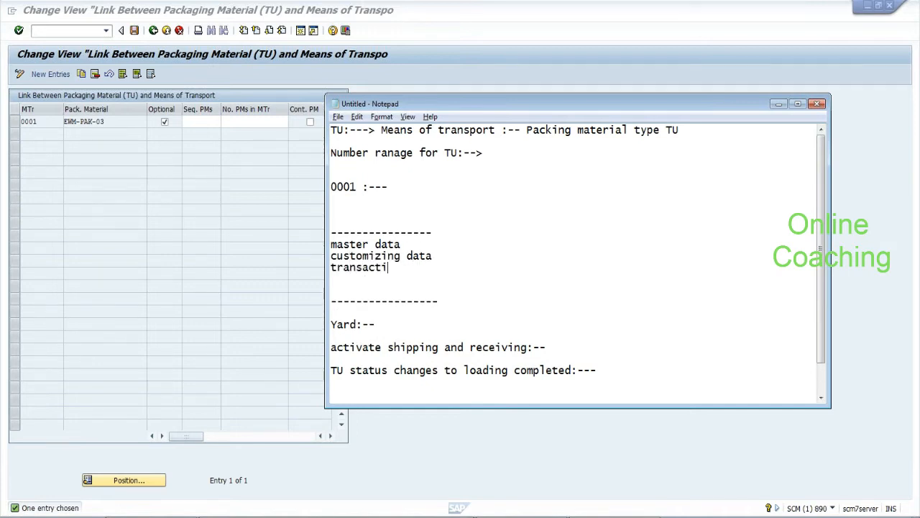
text(on data:--:--)
Reword the customizing line to 'customizing/config data:-- SPRO' and highlight it
drag(331, 244, 415, 244)
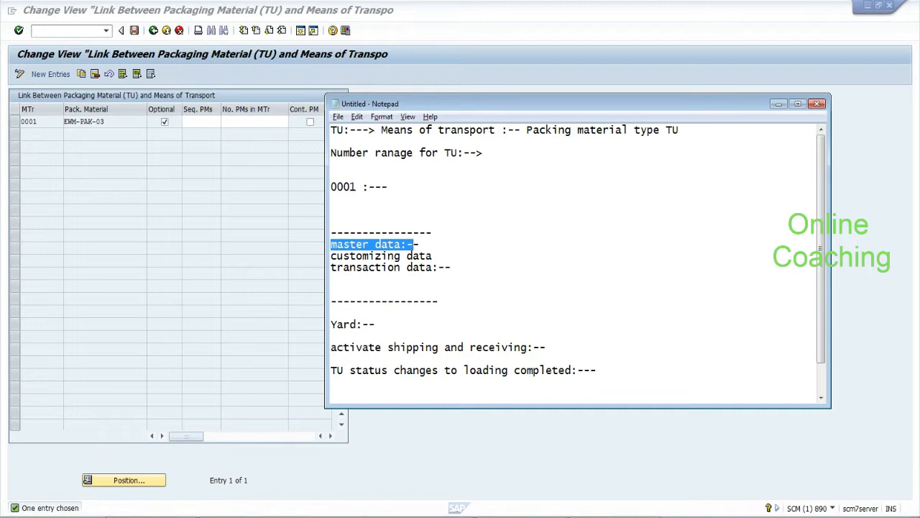
click(421, 245)
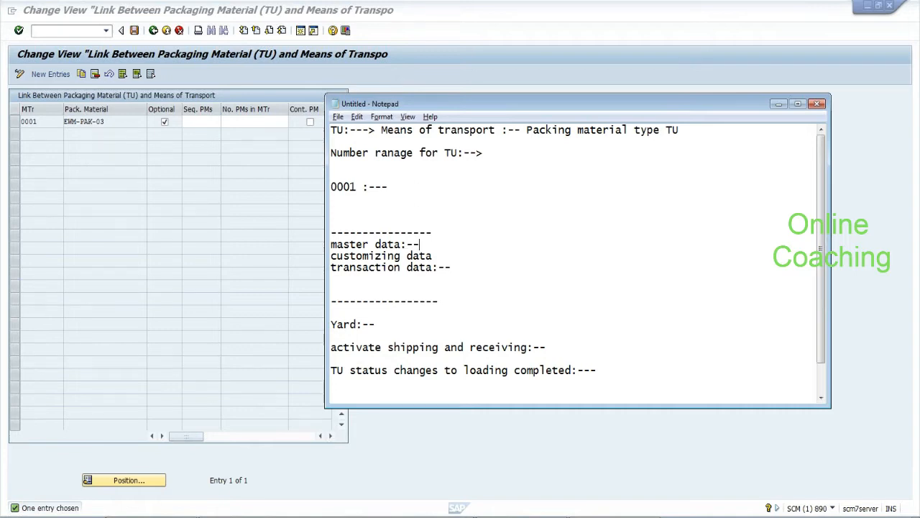
text(/config)
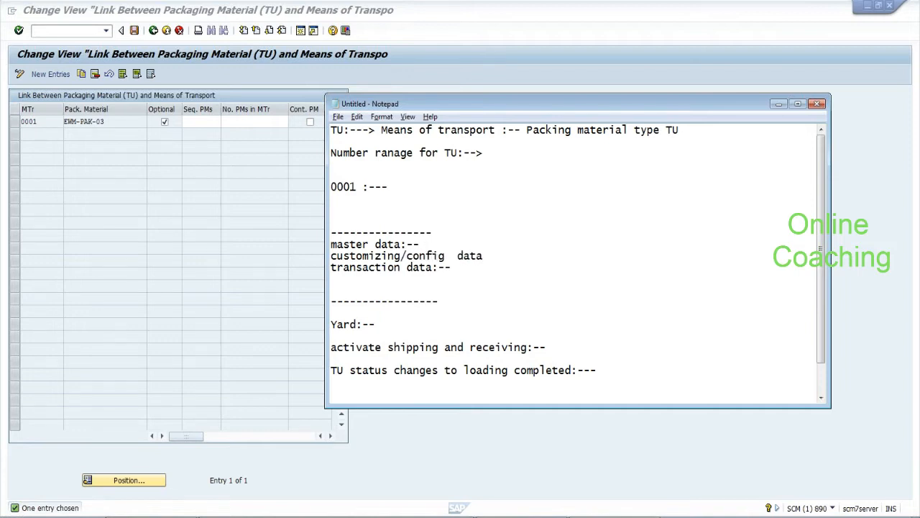
drag(330, 256, 484, 256)
click(484, 256)
text(:-- SPRO)
drag(331, 256, 533, 256)
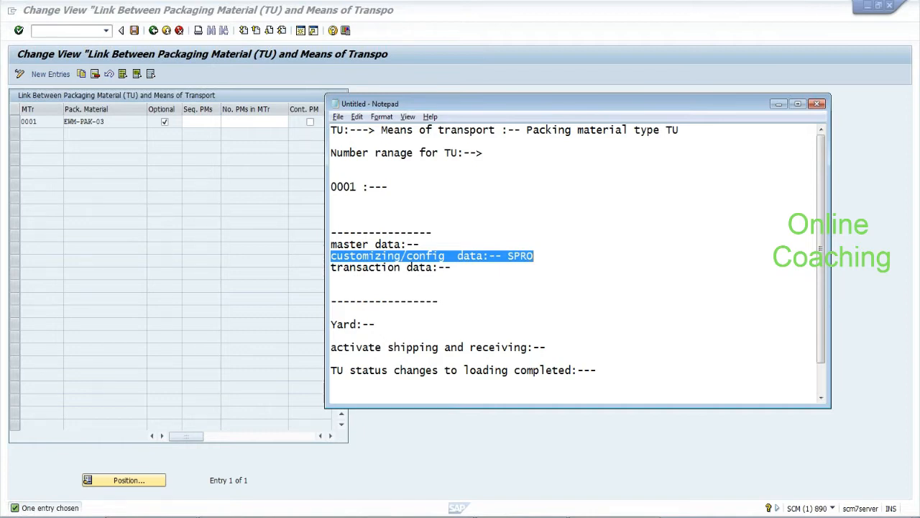
Insert a 'work centre:- SPRO' line below the dashed separator
click(433, 233)
key(Return)
key(Return)
text(workce)
key(BackSpace)
key(BackSpace)
text(centre:- SPRO)
Add the line 'linking work centre to a bin:-- Easy access'
key(Return)
key(Return)
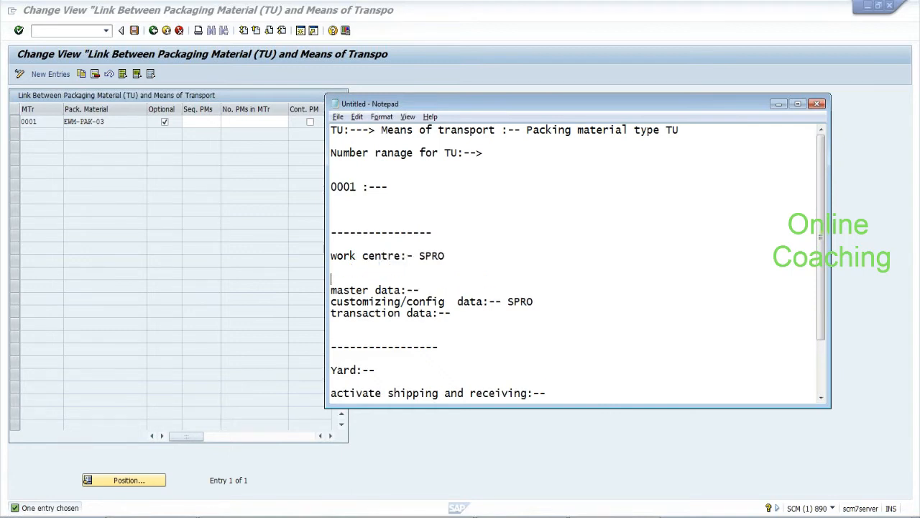
key(Return)
text(lin)
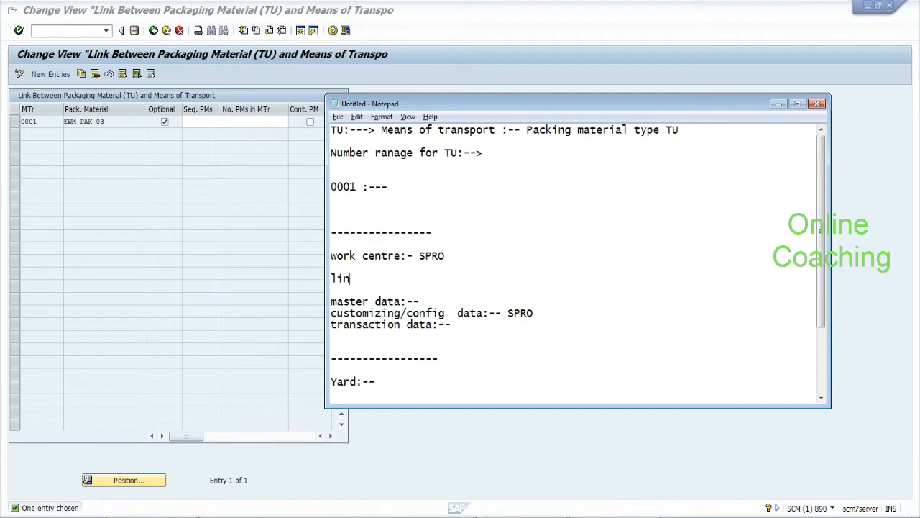
text(king work cen)
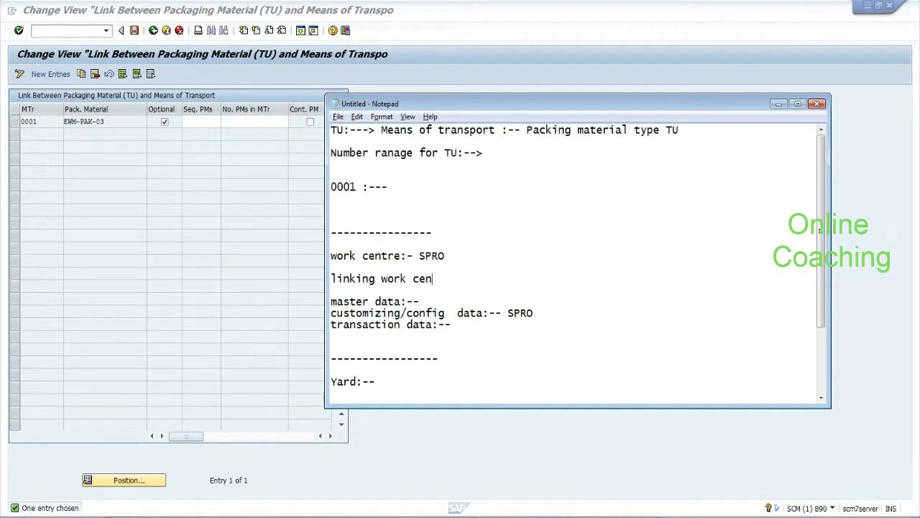
text(tre to a bin:--)
drag(489, 279, 509, 278)
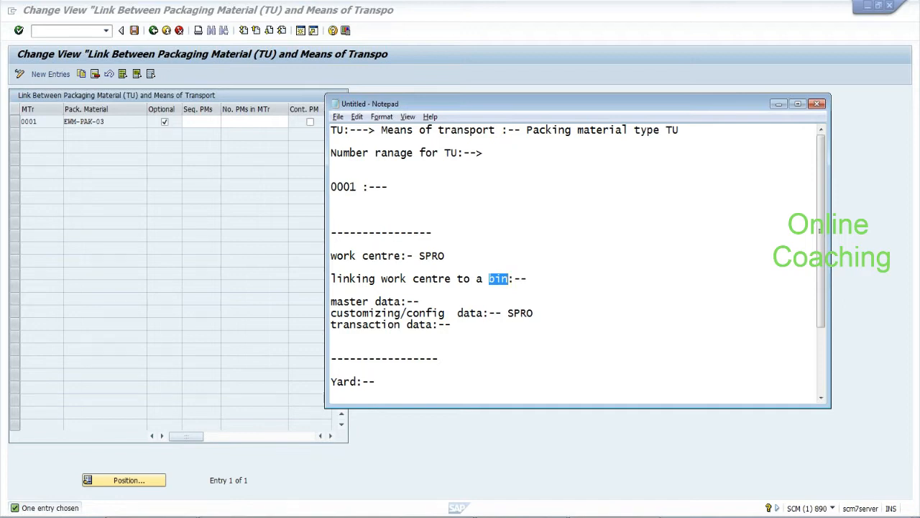
key(End)
text(Easy access)
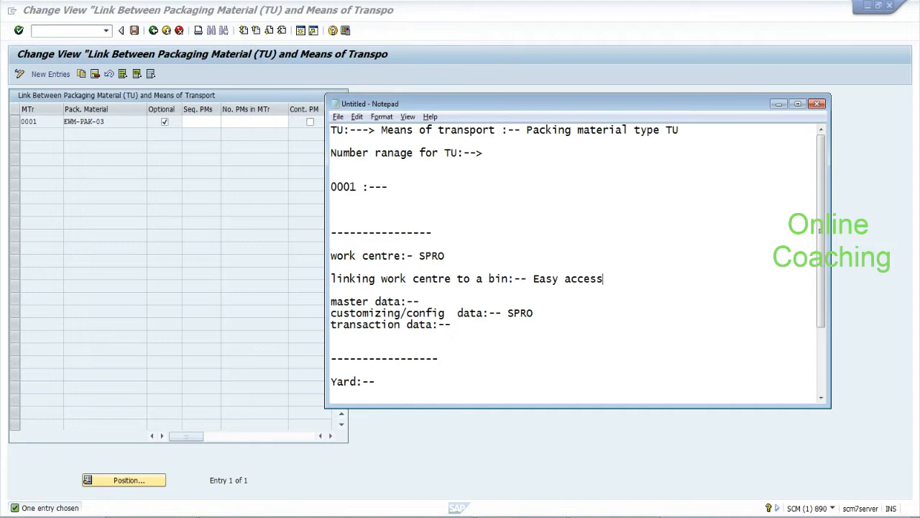
Select the 'linking work centre to a bin' line, then return to the SAP link table
key(Home)
key(shift+ctrl+Right)
key(shift+ctrl+Right)
key(shift+ctrl+Right)
key(shift+End)
key(shift+Down)
key(shift+Down)
key(shift+Up)
key(shift+Up)
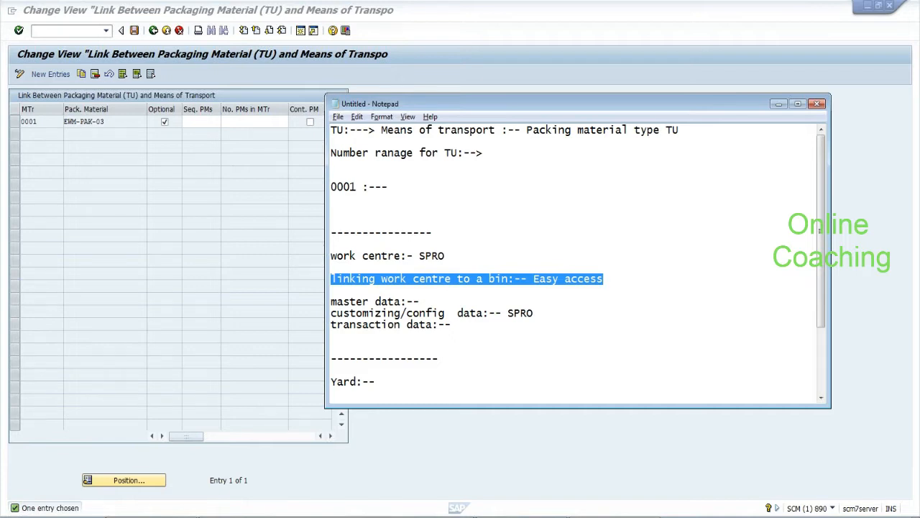
click(106, 121)
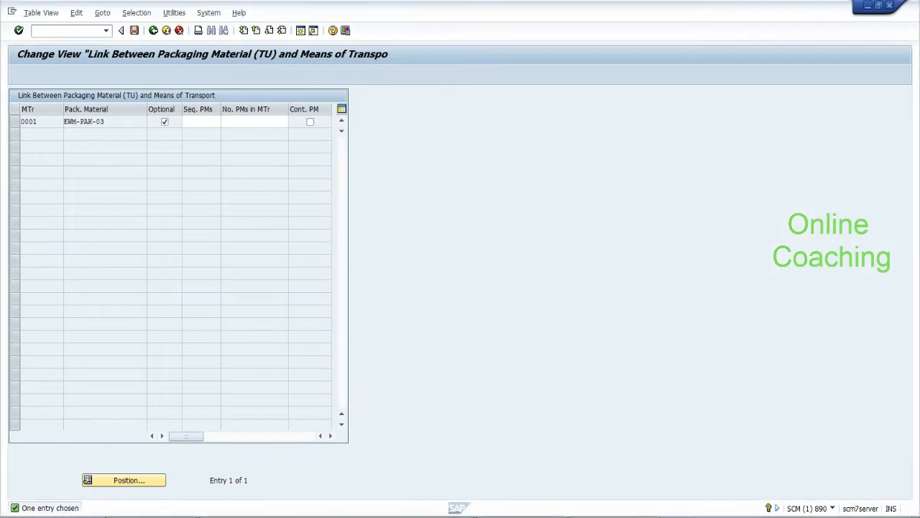
drag(105, 122, 64, 122)
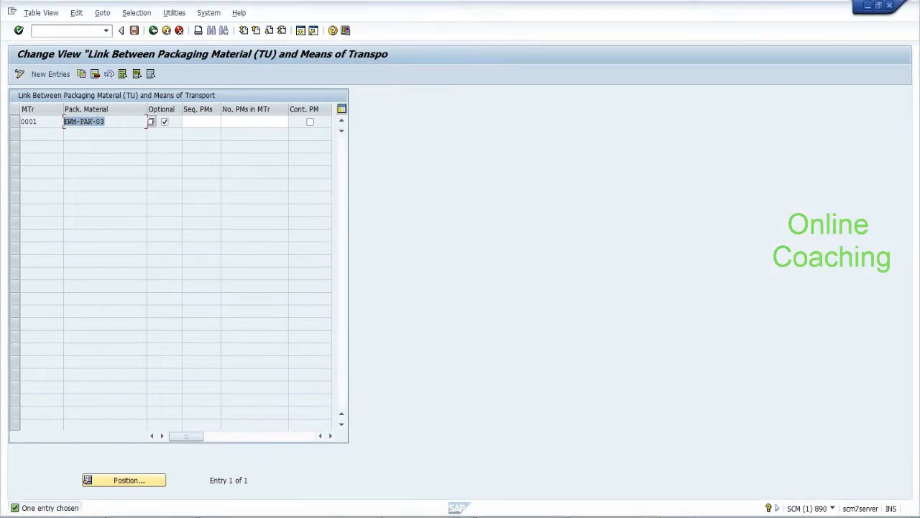
double_click(66, 121)
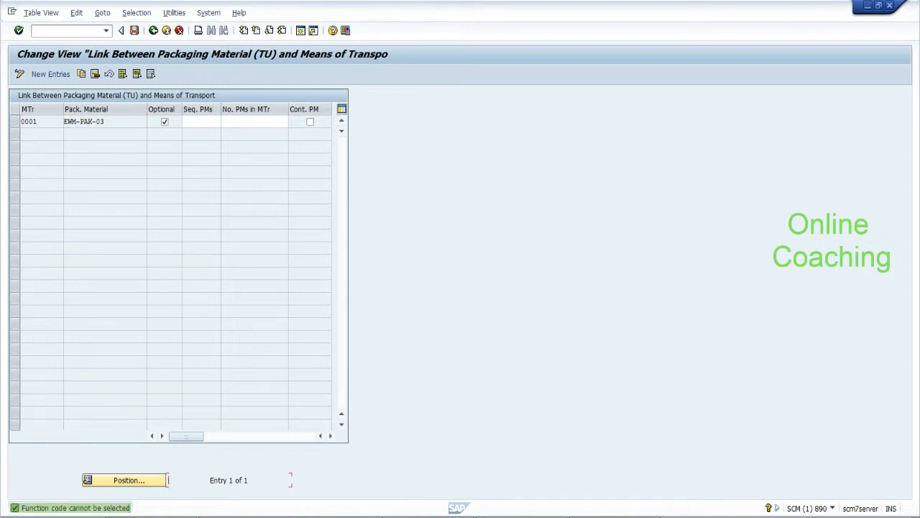
click(14, 121)
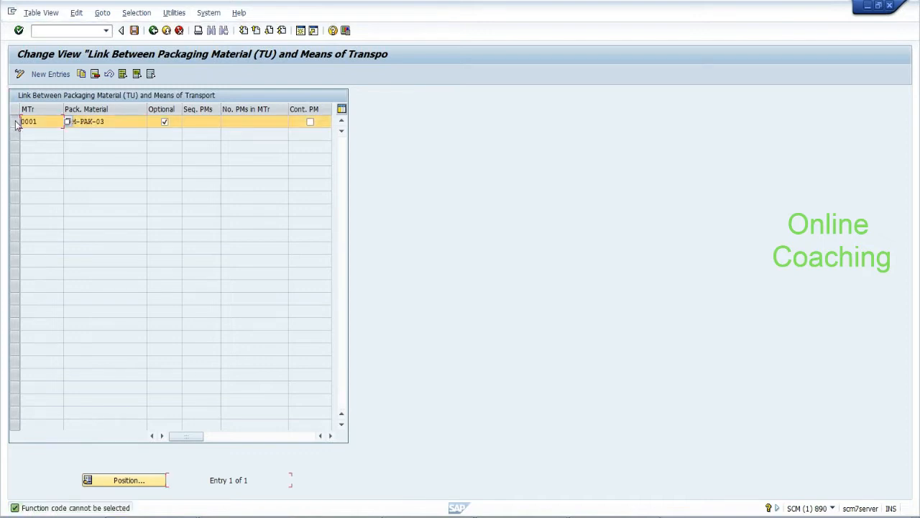
click(82, 74)
key(BackSpace)
key(BackSpace)
key(BackSpace)
key(BackSpace)
text(MTR)
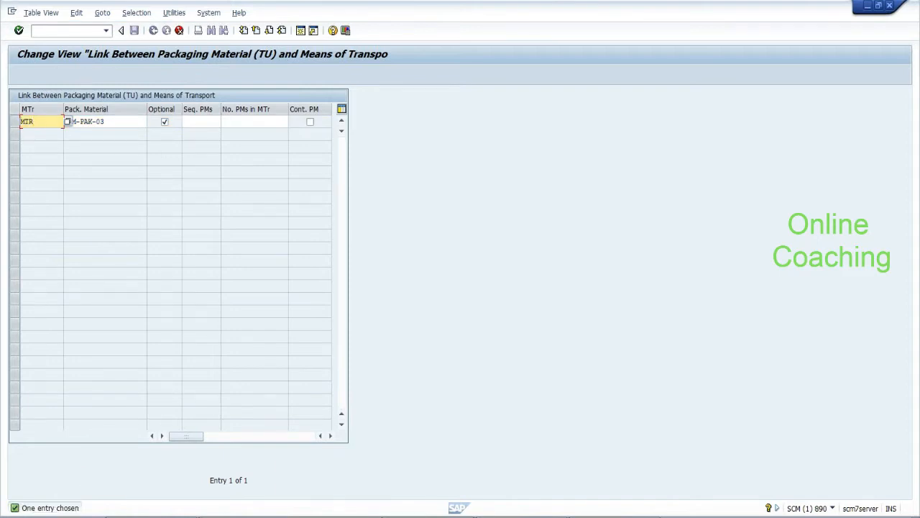
key(Return)
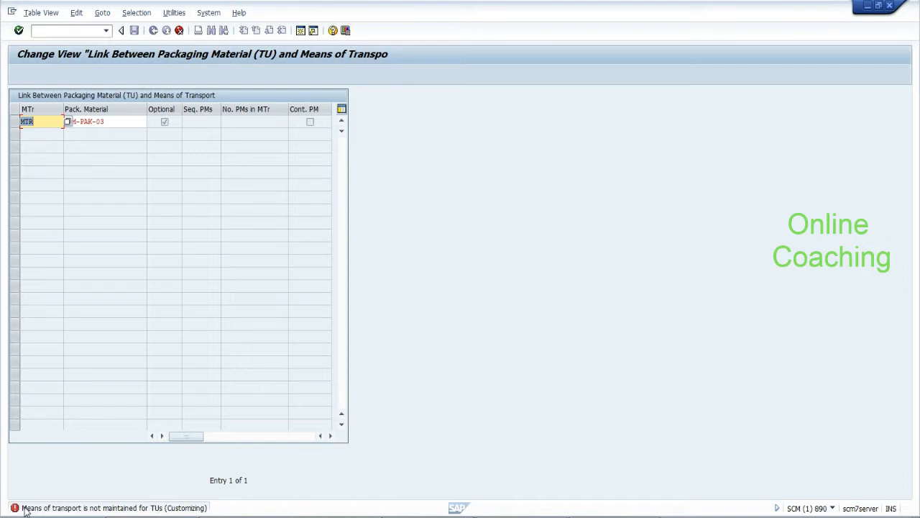
click(70, 123)
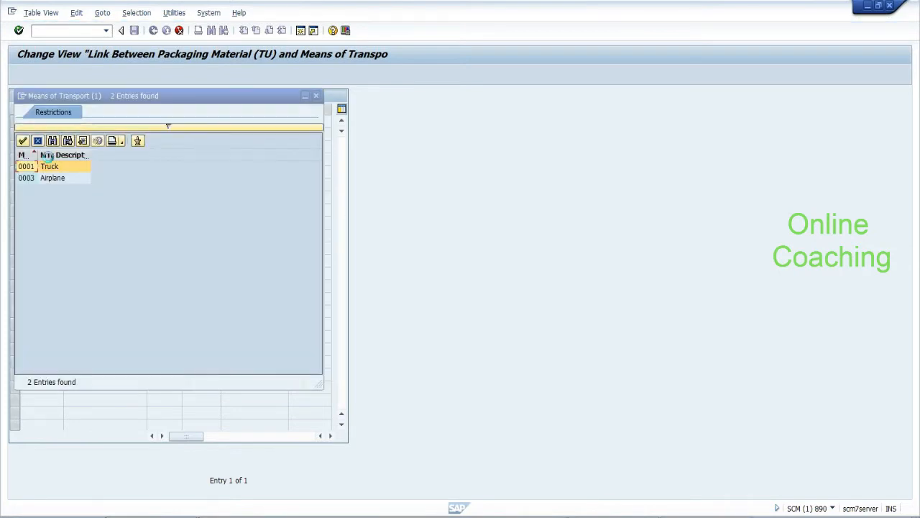
click(32, 179)
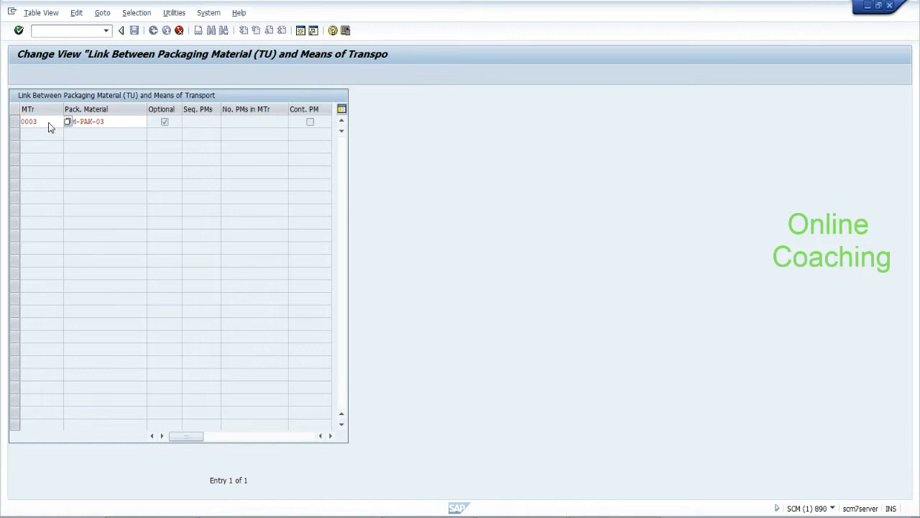
key(Return)
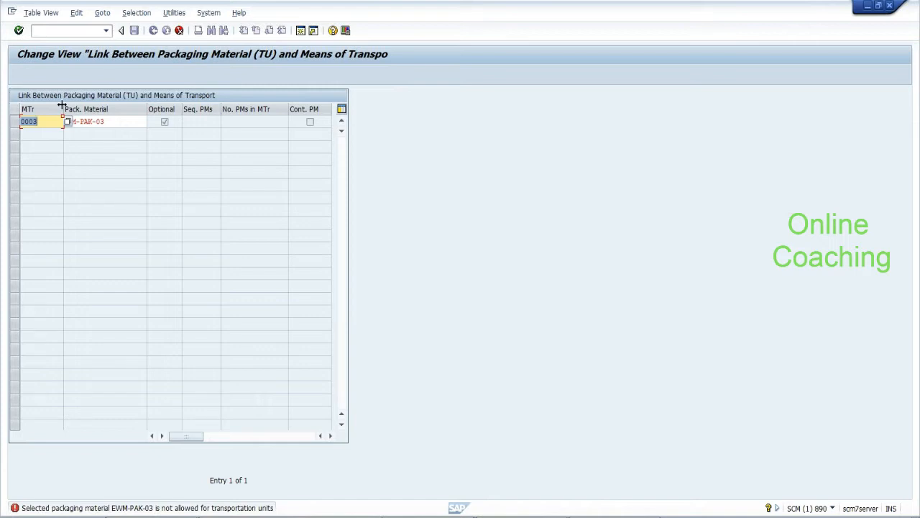
click(180, 31)
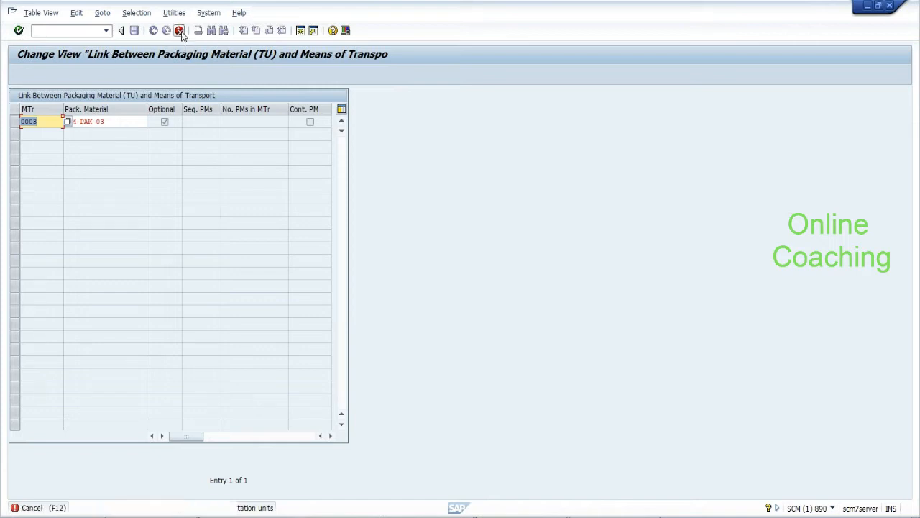
click(157, 221)
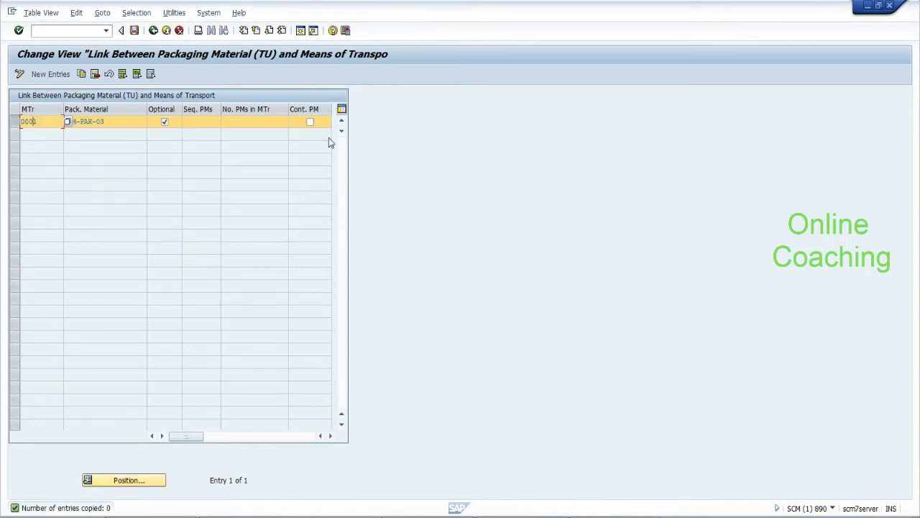
Tick Cont. PM for entry 0001, check its F1 help, and attempt to save
click(310, 122)
key(F1)
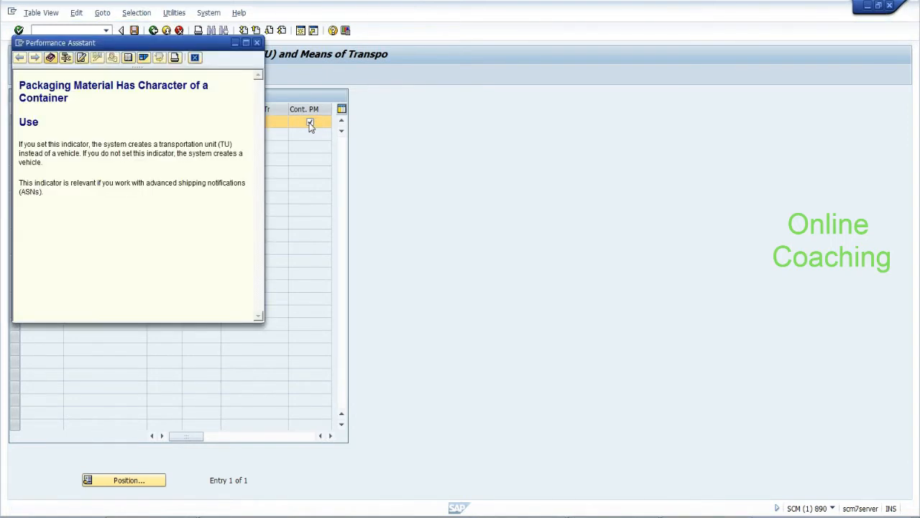
click(259, 43)
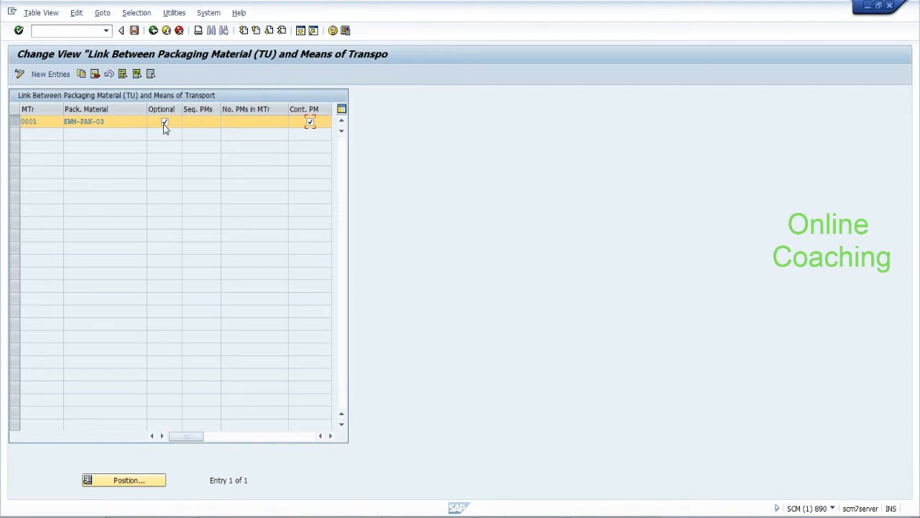
click(134, 32)
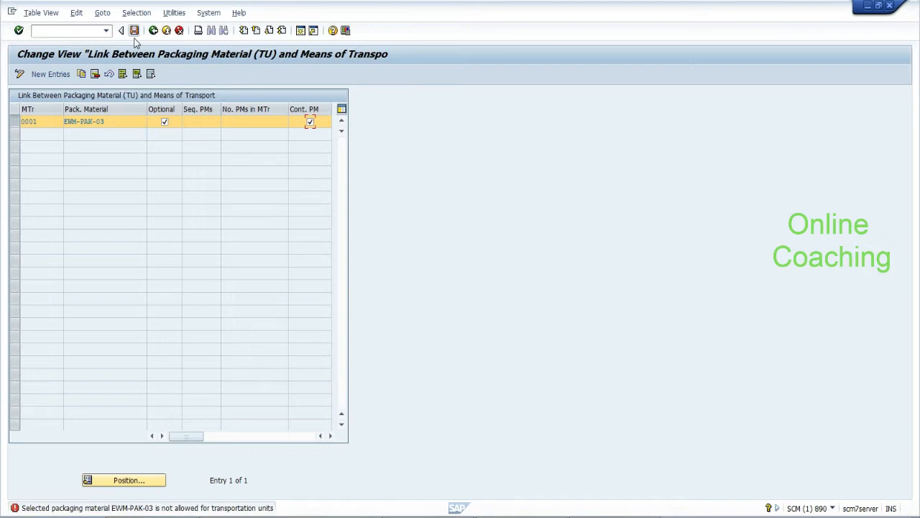
Inspect the EWM-PAK-03 packaging material value in the 0001 row
click(127, 120)
click(153, 123)
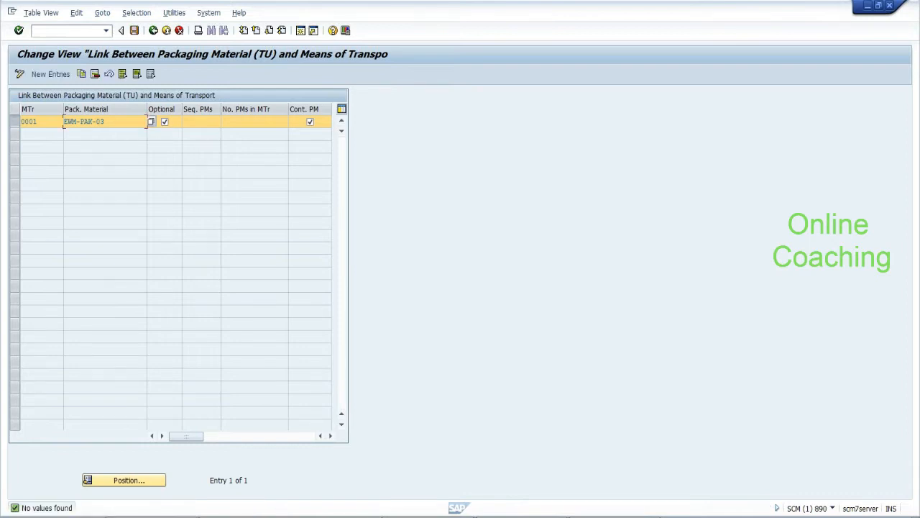
drag(105, 121, 63, 121)
click(105, 122)
Leave the link table without saving, then reopen /SCWM/PM_MTR past the change-request notice
click(153, 31)
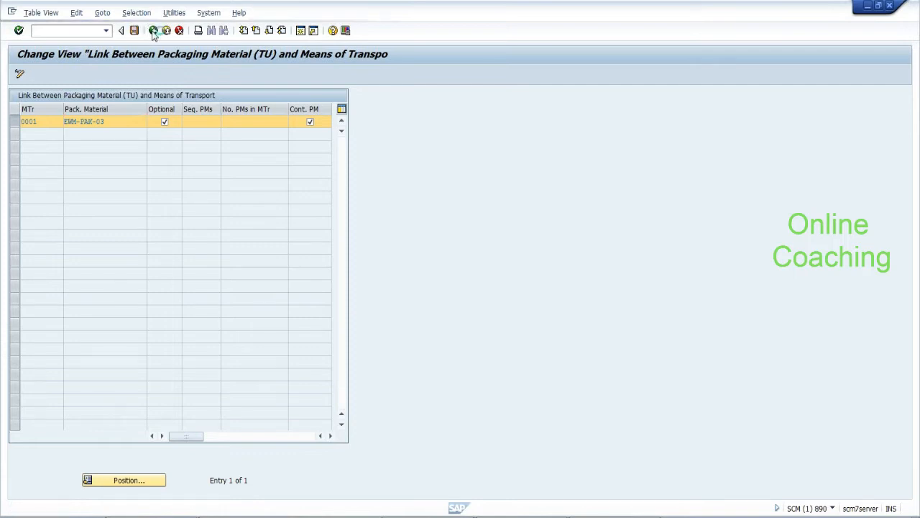
click(154, 31)
click(202, 225)
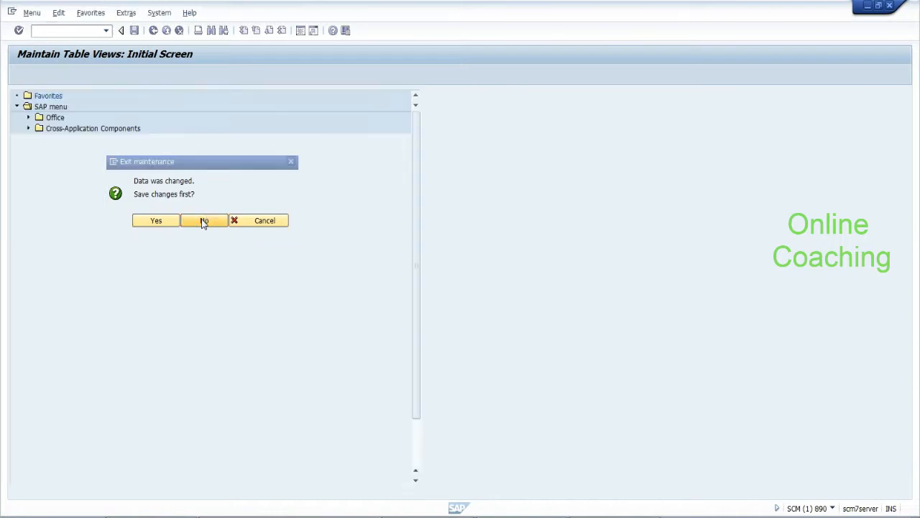
double_click(138, 379)
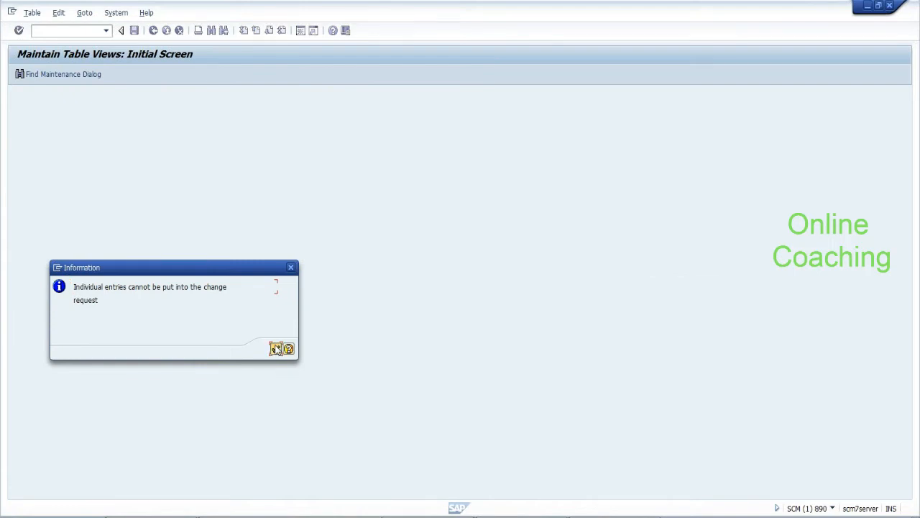
click(277, 349)
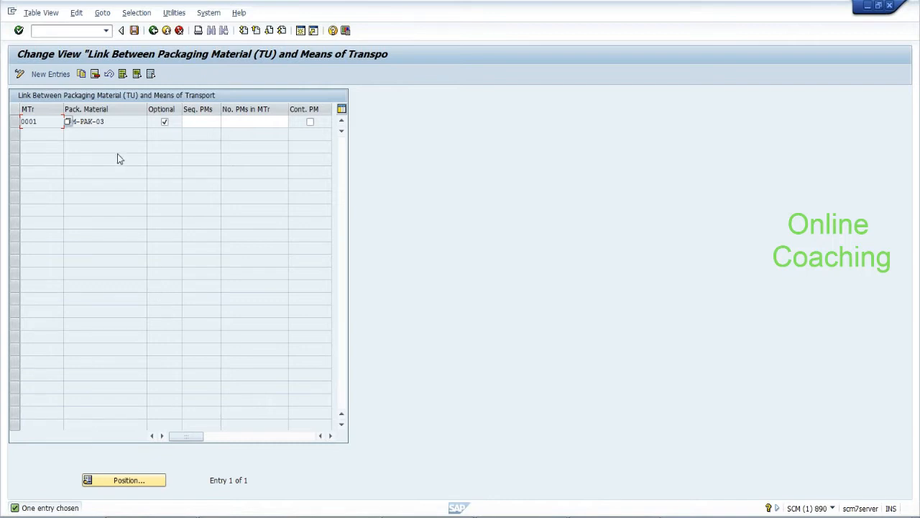
Inspect the EWM-PAK-03 packaging material value in row 0001
click(106, 122)
mouse_move(105, 121)
mouse_down()
mouse_move(63, 122)
mouse_move(105, 122)
mouse_up()
click(64, 122)
click(105, 122)
click(12, 12)
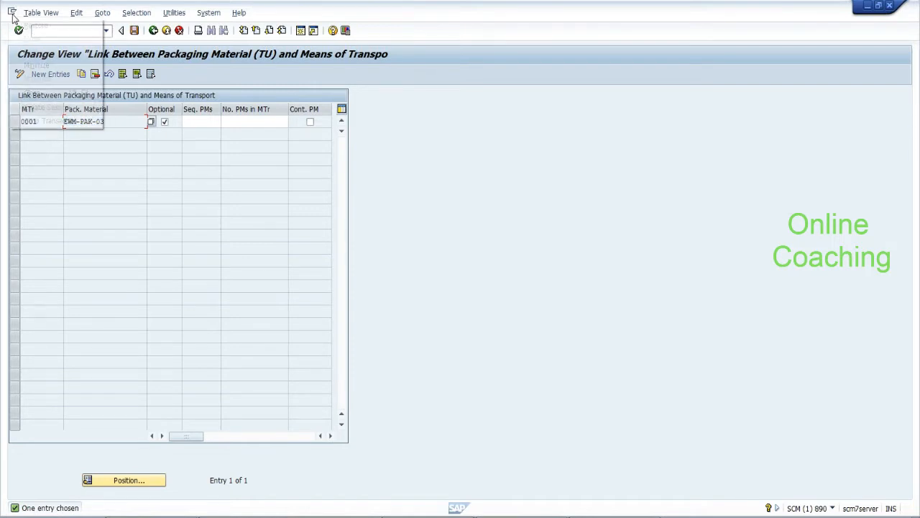
click(119, 128)
Tick Cont. PM for 0001 again and try saving the entry
click(310, 122)
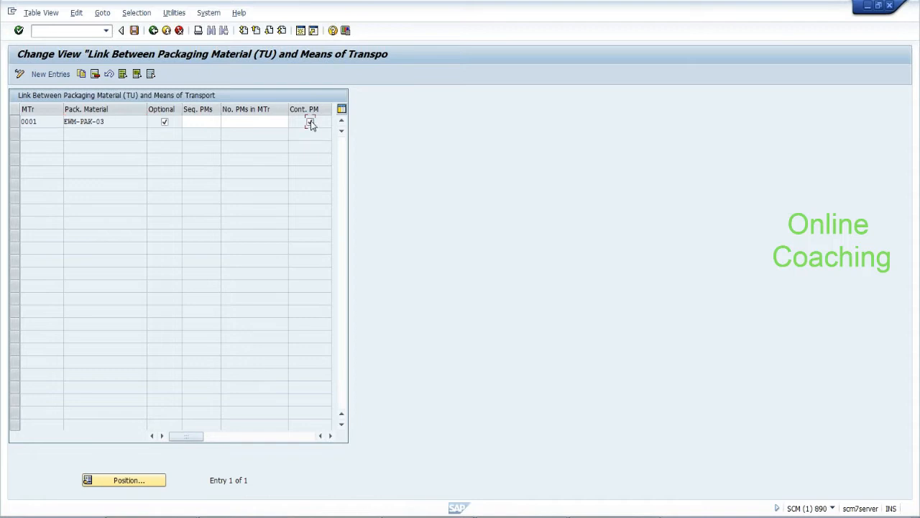
click(134, 31)
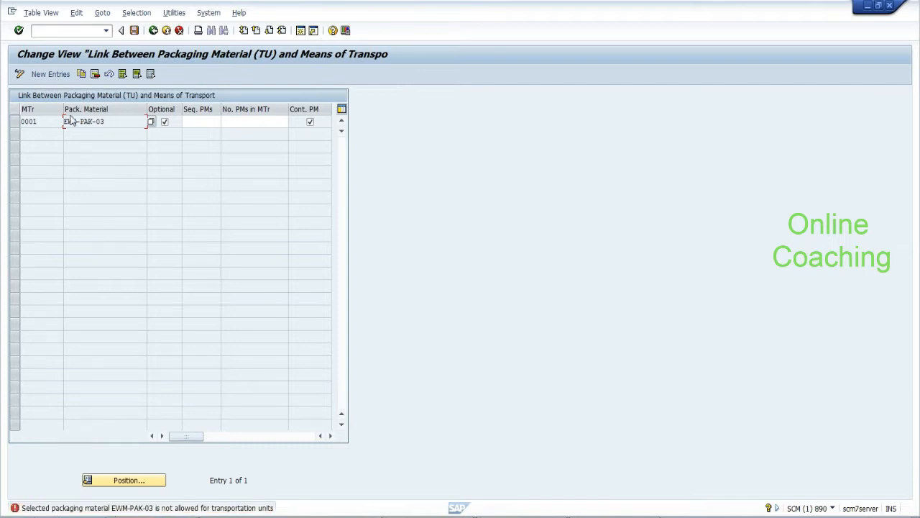
click(154, 127)
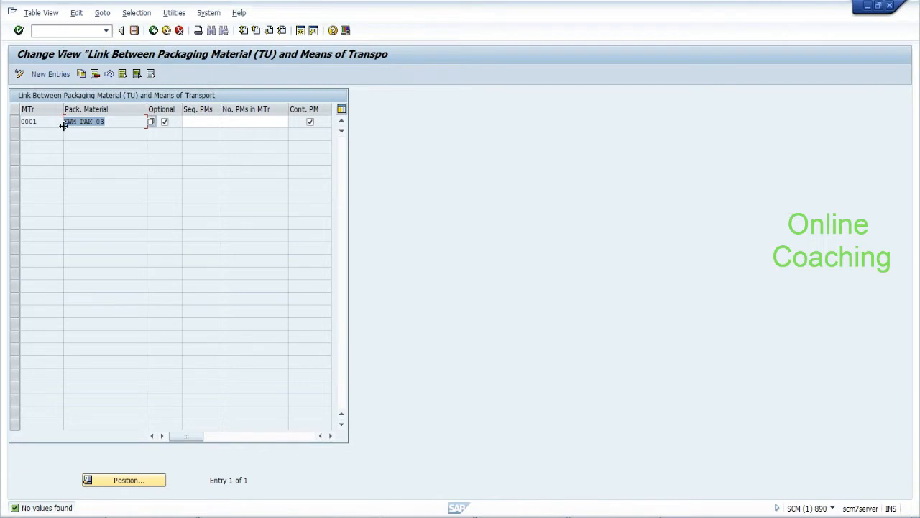
drag(106, 122, 63, 122)
Open a new parallel SAP session, run SPRO, and open the SAP Reference IMG
click(11, 12)
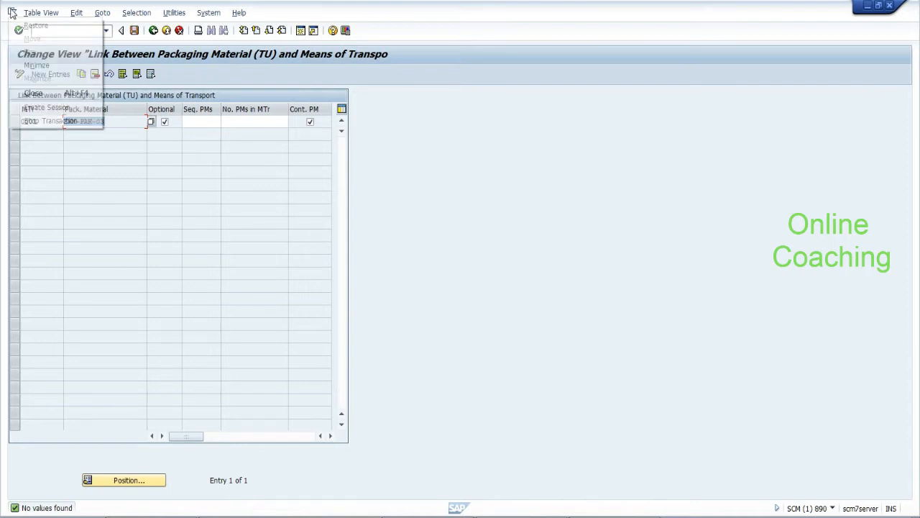
click(30, 108)
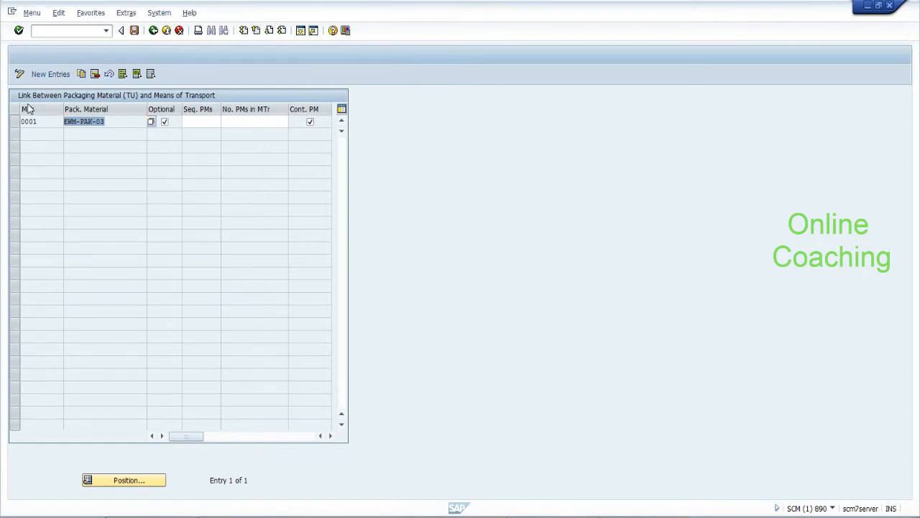
text(spro)
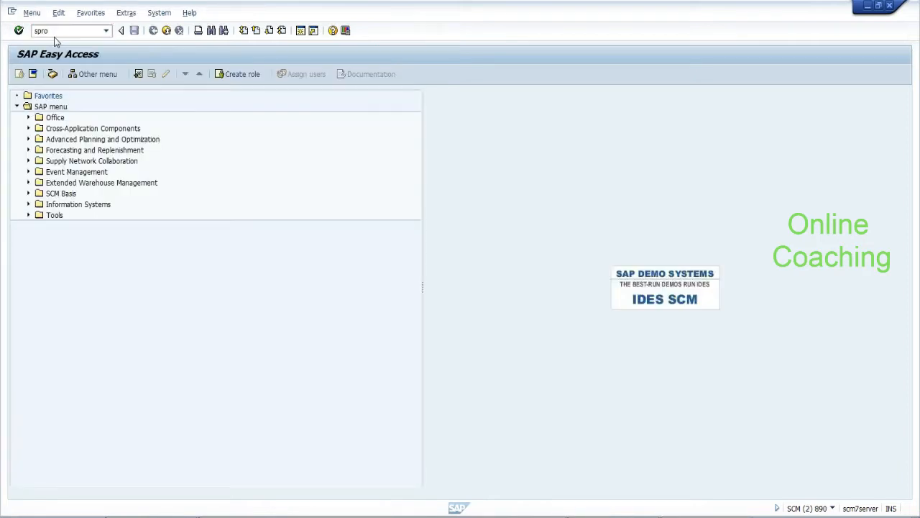
key(Return)
click(82, 77)
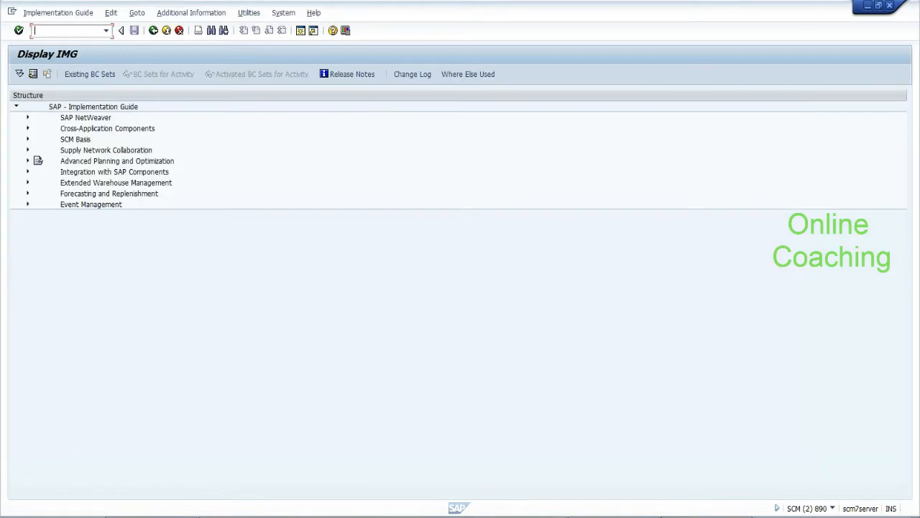
Split the TU notes line and add 'Packing material type:-- HU Auxilay packing TU Vehicle type:--'
key(alt+Tab)
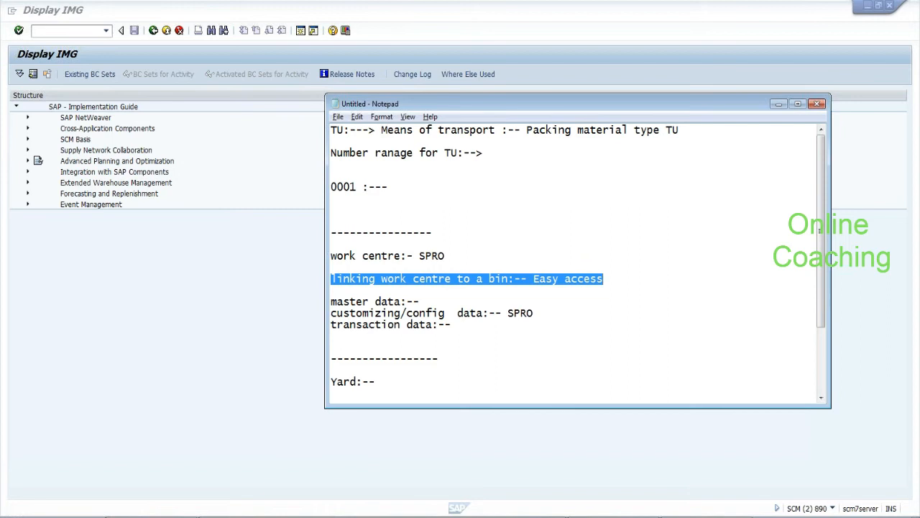
click(602, 279)
key(Return)
key(Return)
key(Return)
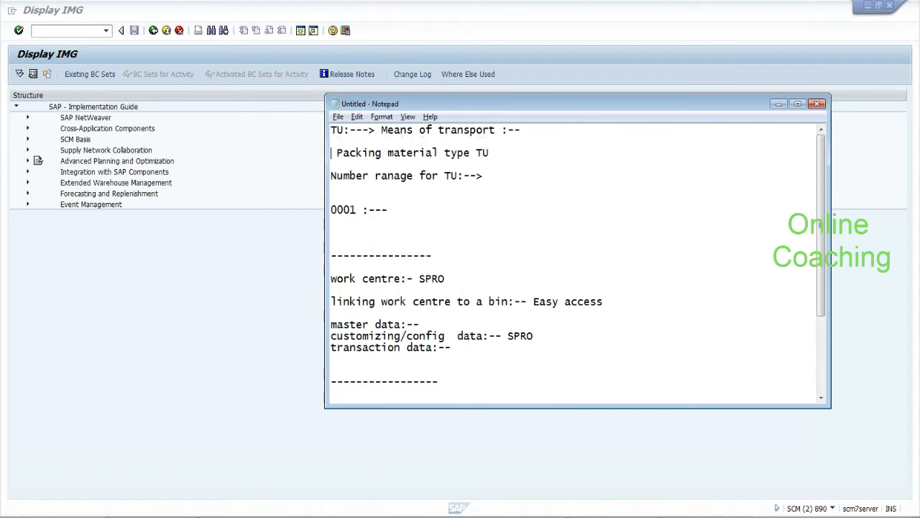
click(438, 165)
text(:--)
key(Return)
key(Return)
key(Return)
key(Return)
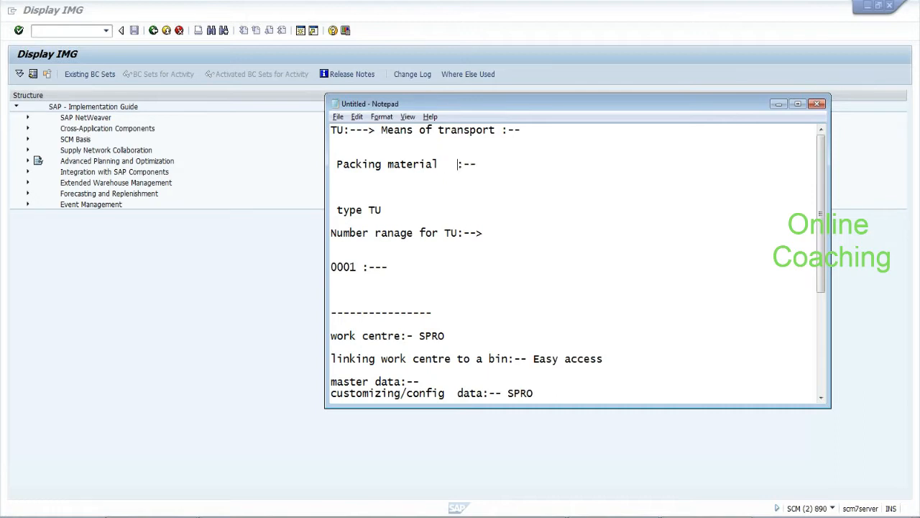
text(HU  )
text(Auxilay)
text( packing )
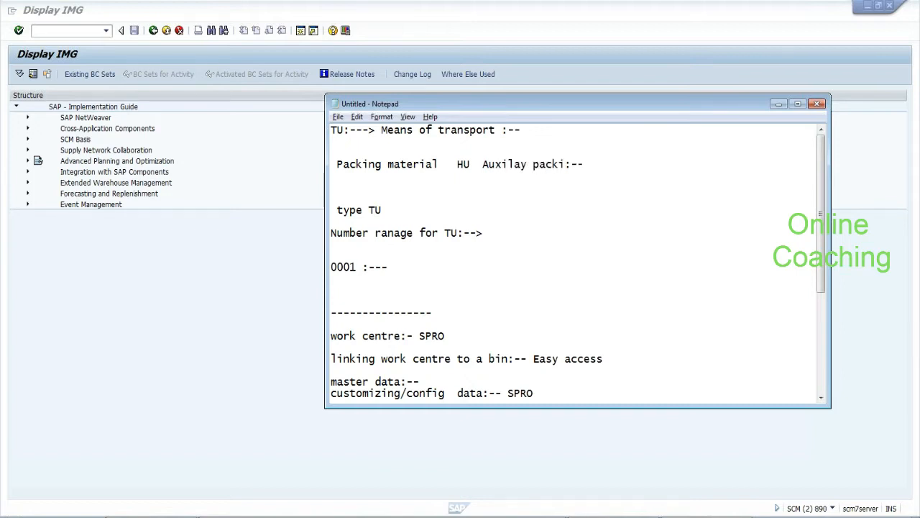
text(TU  Vehicle)
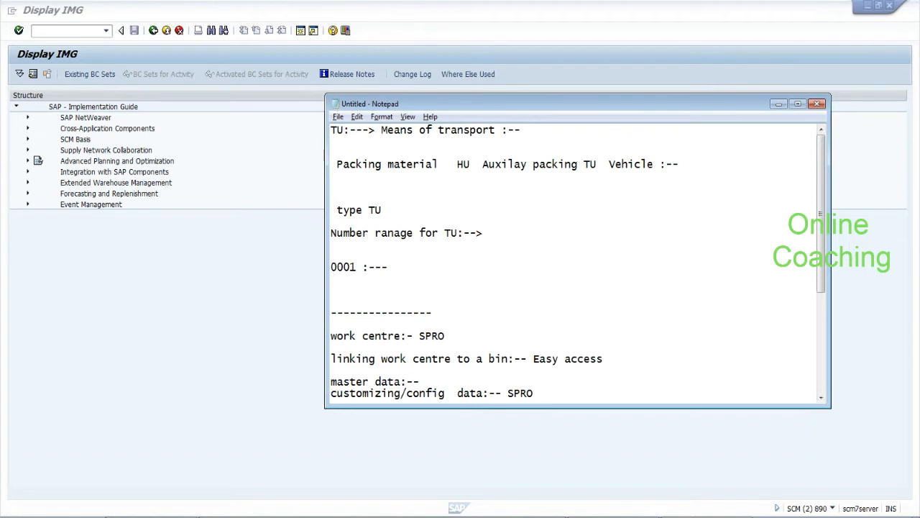
text( type:-)
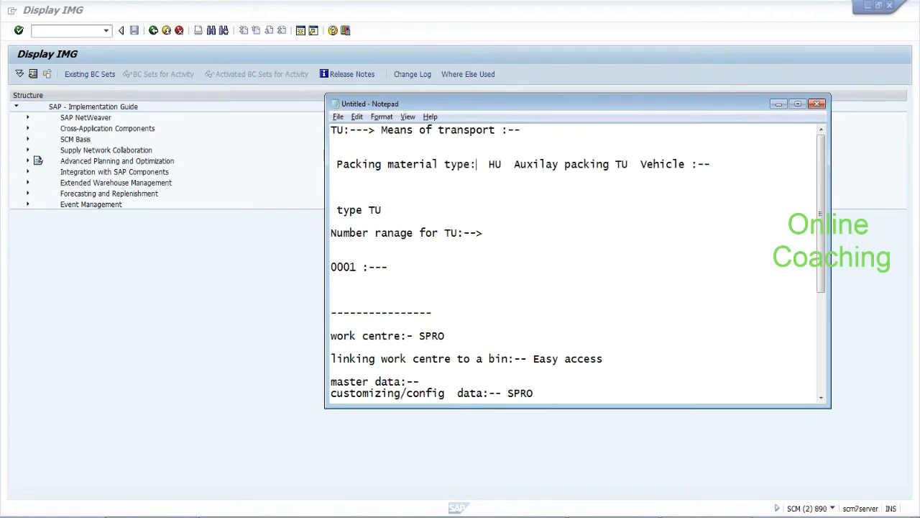
text(-)
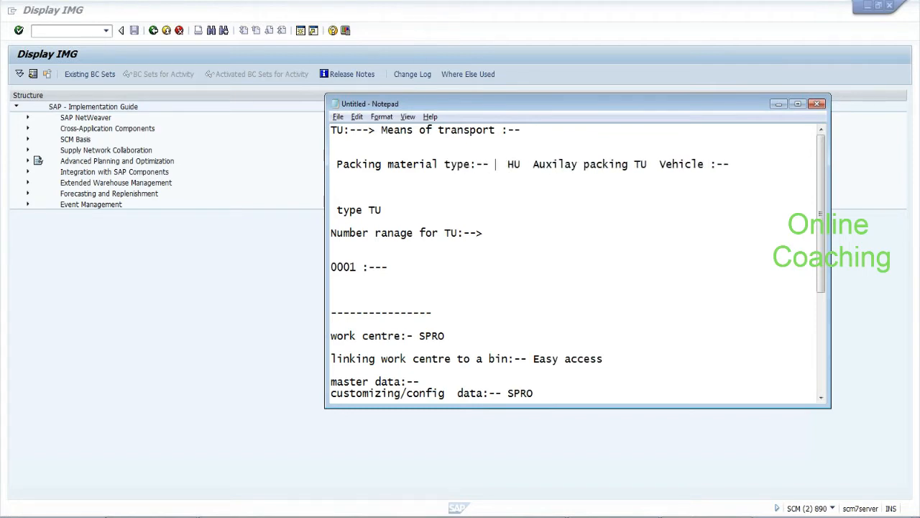
Highlight the terms 'Vehicle' and 'Packing material type' in the notes
key(shift+Right)
key(shift+Right)
key(shift+Right)
key(shift+Right)
key(shift+Right)
key(shift+Right)
key(shift+Right)
key(shift+Right)
key(shift+Right)
key(shift+Right)
key(shift+Right)
key(shift+Right)
key(shift+Right)
key(shift+Right)
key(shift+Right)
key(shift+Right)
key(shift+Right)
key(shift+Right)
key(shift+Right)
key(shift+Right)
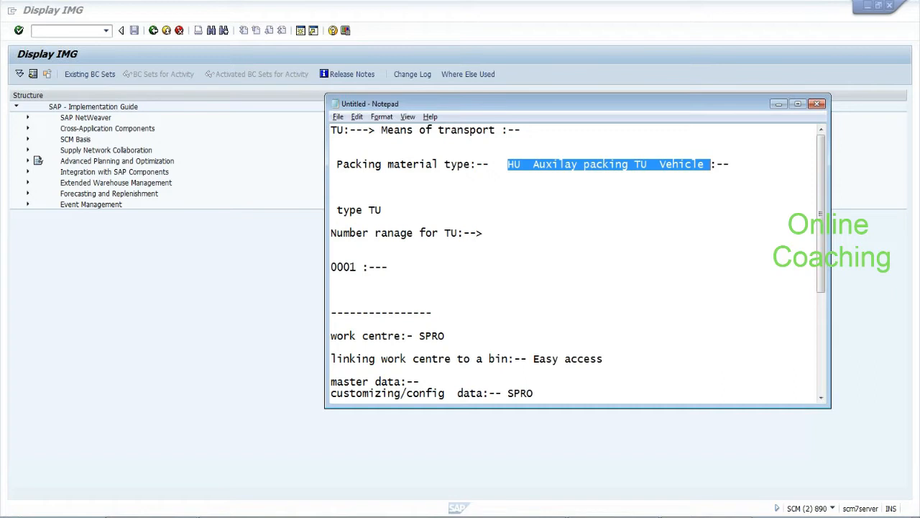
key(Right)
drag(533, 165, 704, 165)
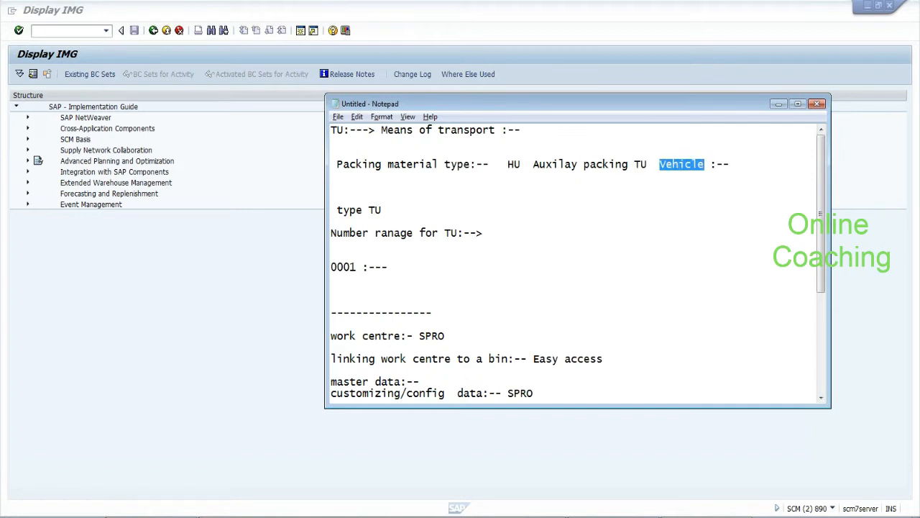
drag(471, 165, 336, 165)
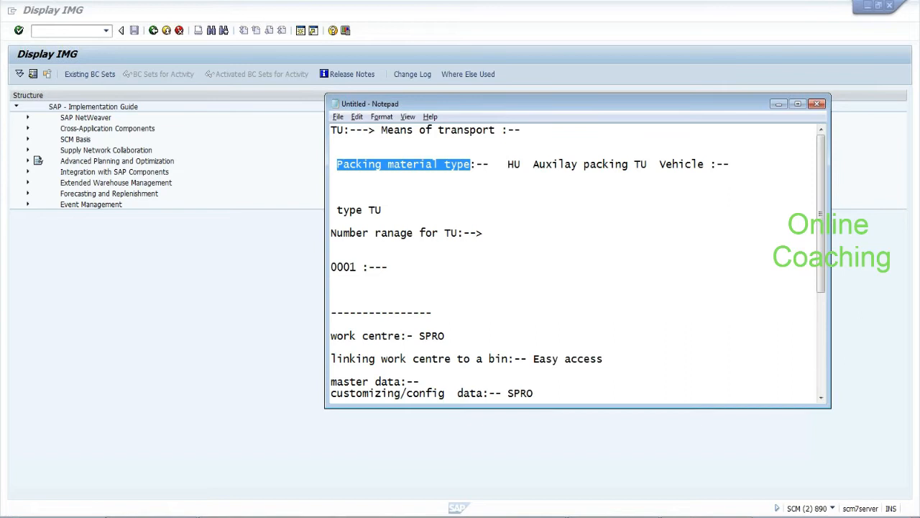
click(332, 176)
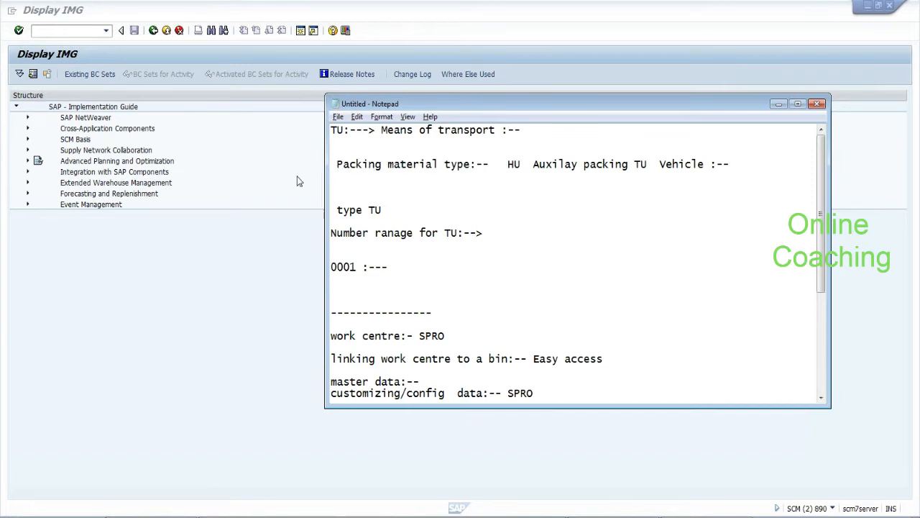
drag(336, 164, 471, 165)
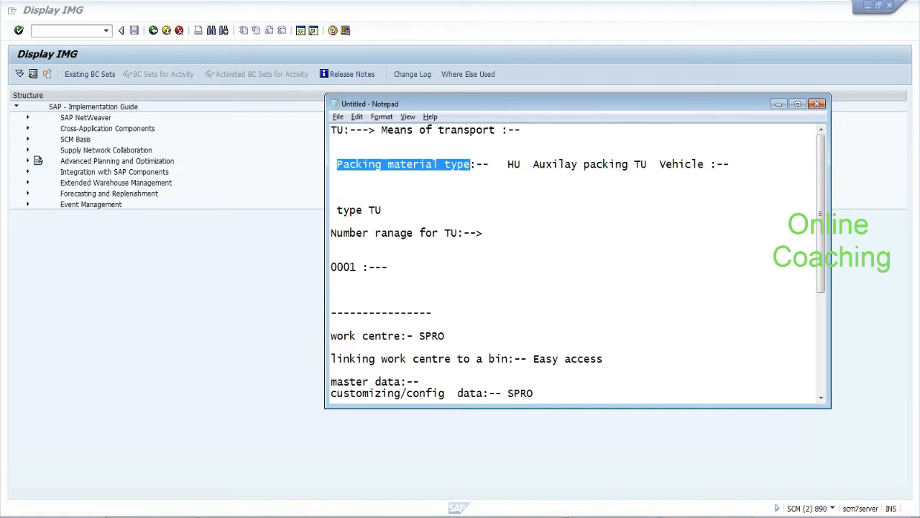
Search the IMG structure for 'packing material', which reports it not found
click(189, 127)
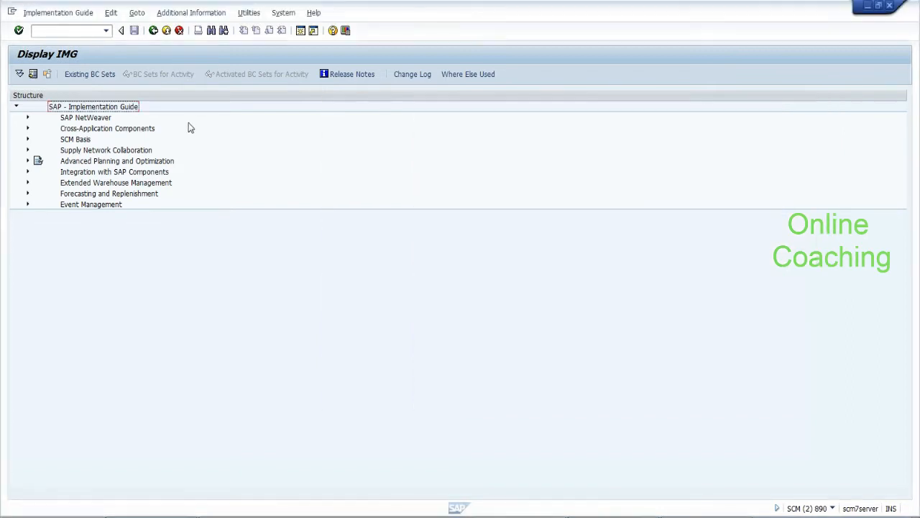
click(211, 31)
text(pac)
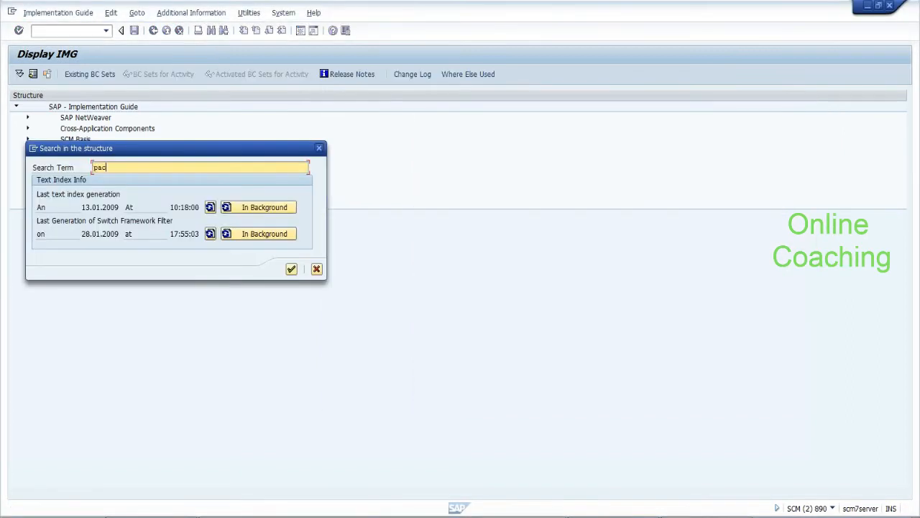
text(king material)
key(Return)
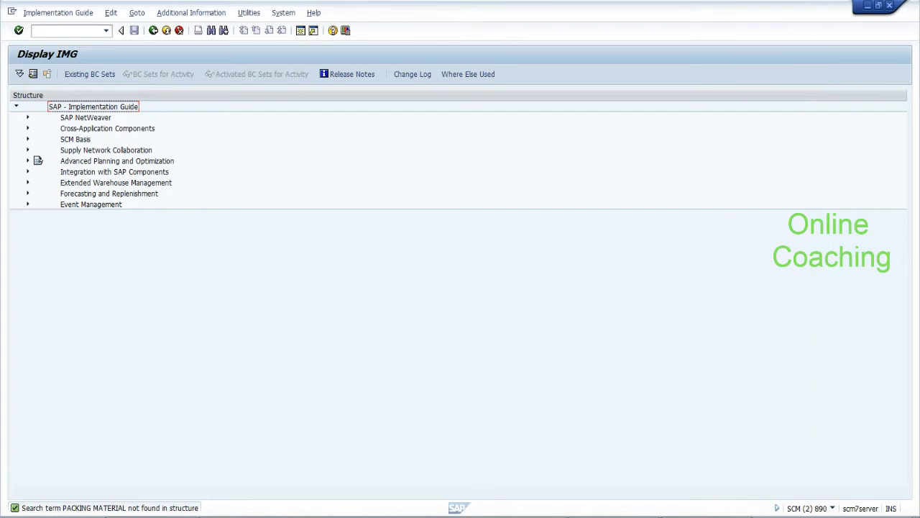
click(708, 516)
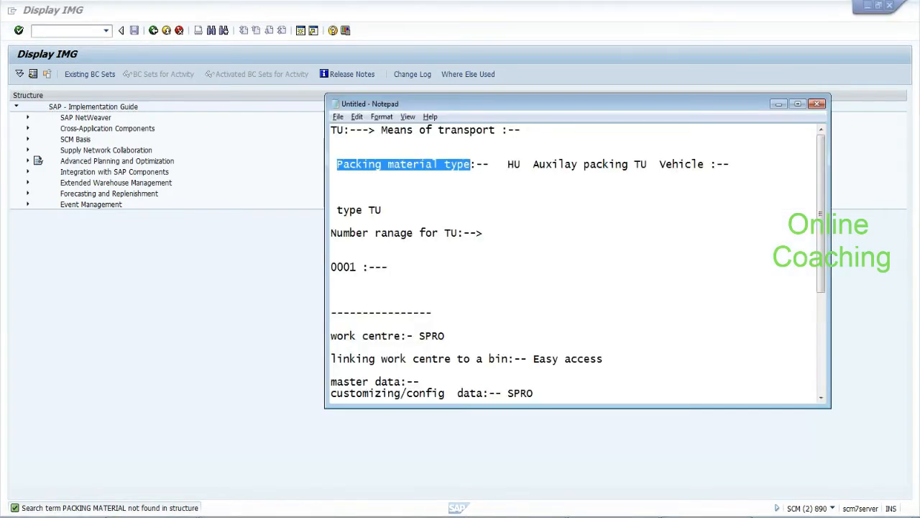
Insert two dashed separator lines below the packing material type line
click(489, 187)
text(-----------------)
key(Return)
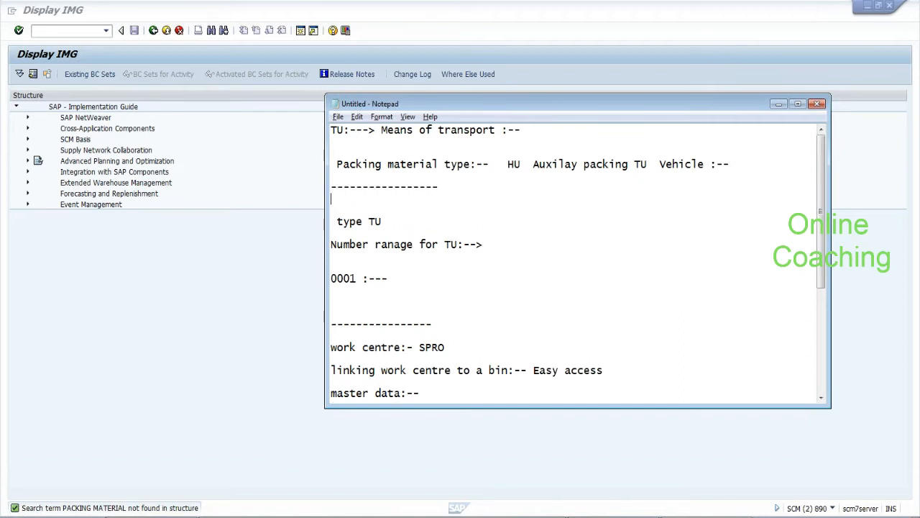
key(Return)
key(Return)
key(Return)
text(-----------------)
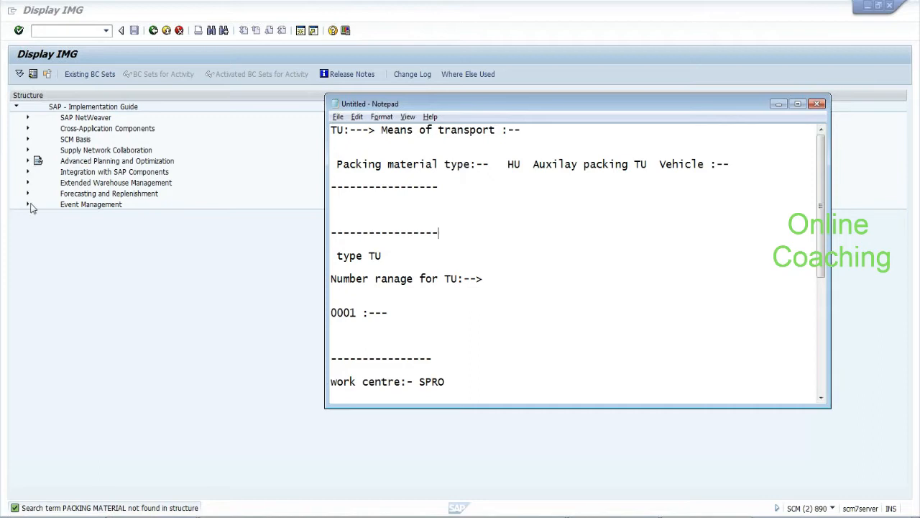
Open Define Packaging Material Types under SCM Basis > Pack > Handling Units
click(28, 144)
click(28, 139)
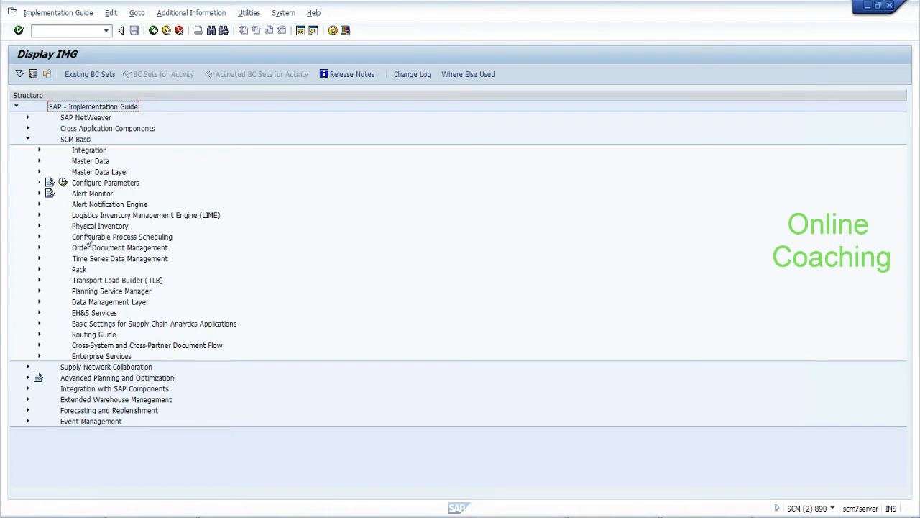
click(87, 280)
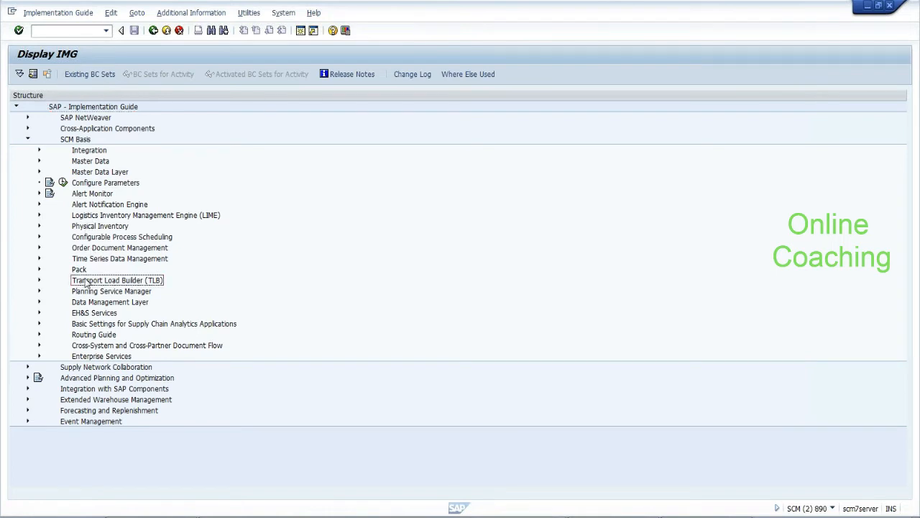
click(39, 270)
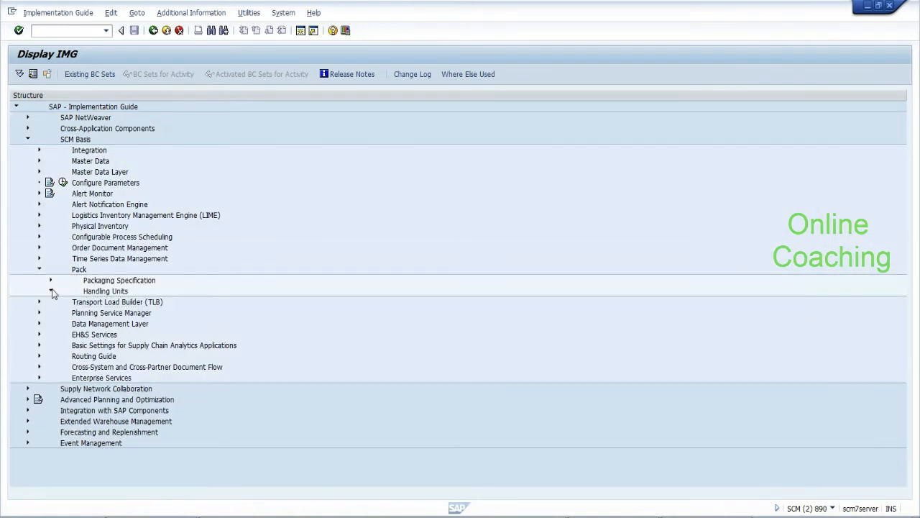
click(51, 291)
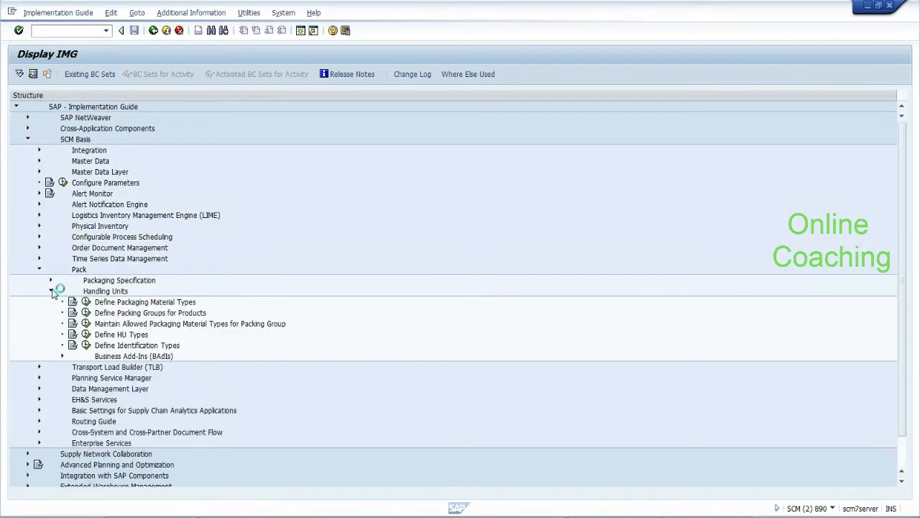
click(86, 302)
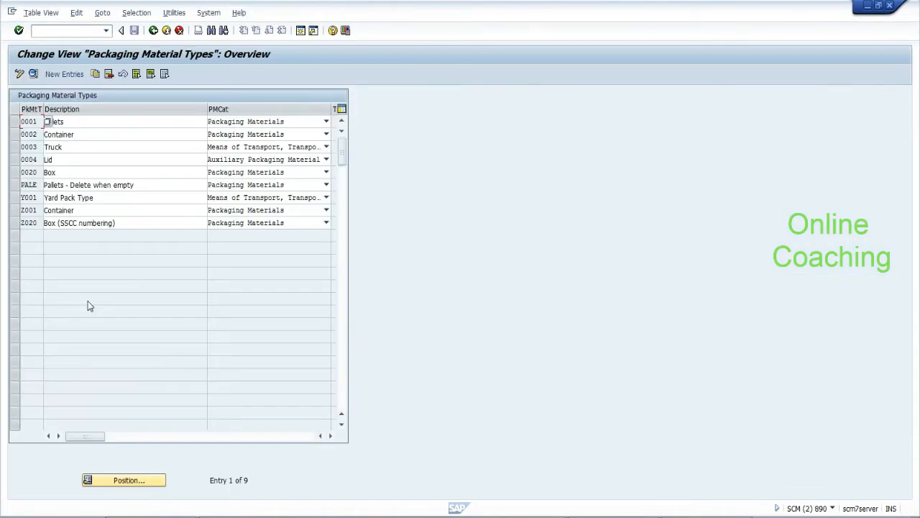
click(64, 122)
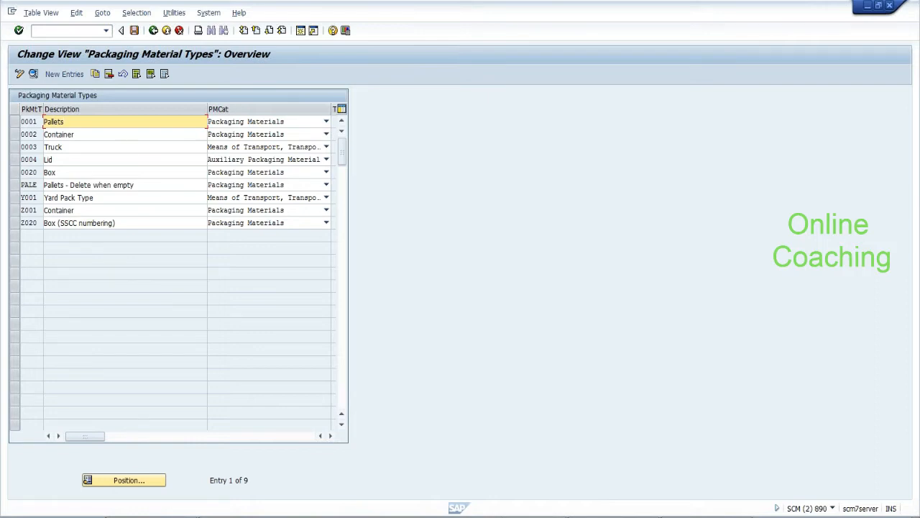
click(153, 31)
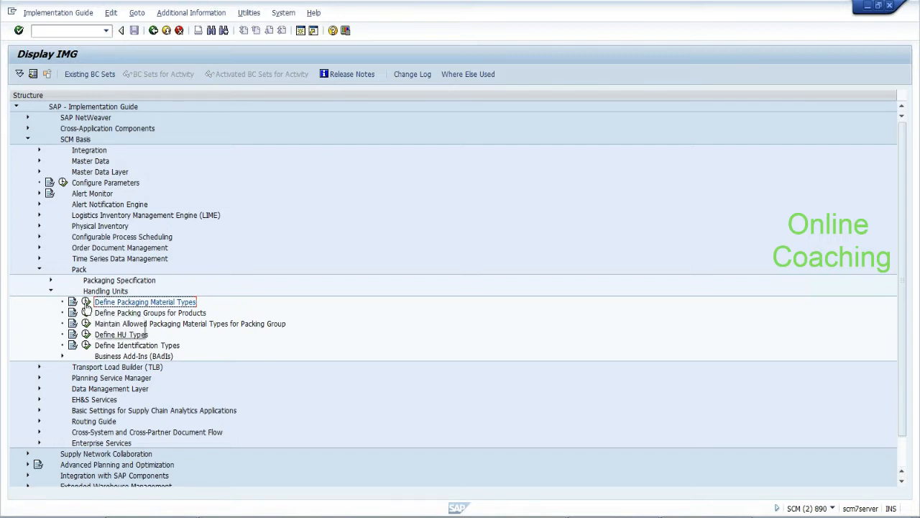
click(86, 302)
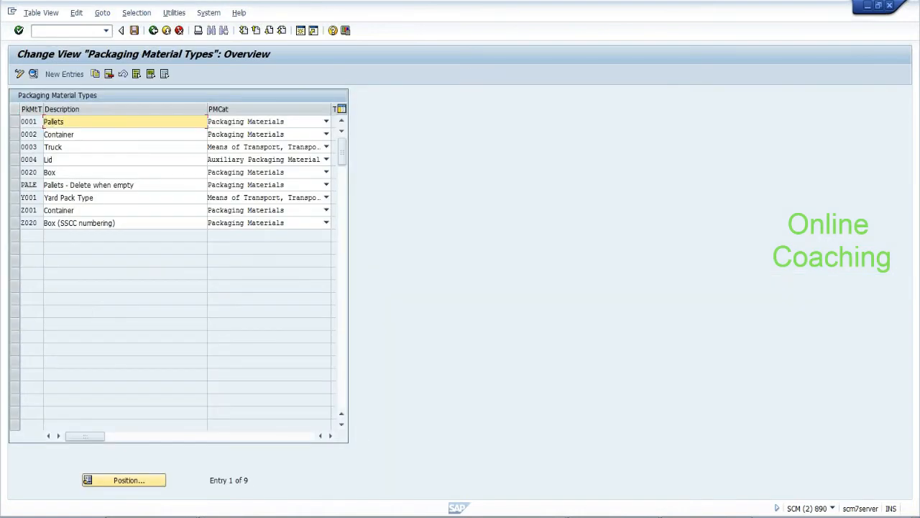
drag(22, 122, 38, 122)
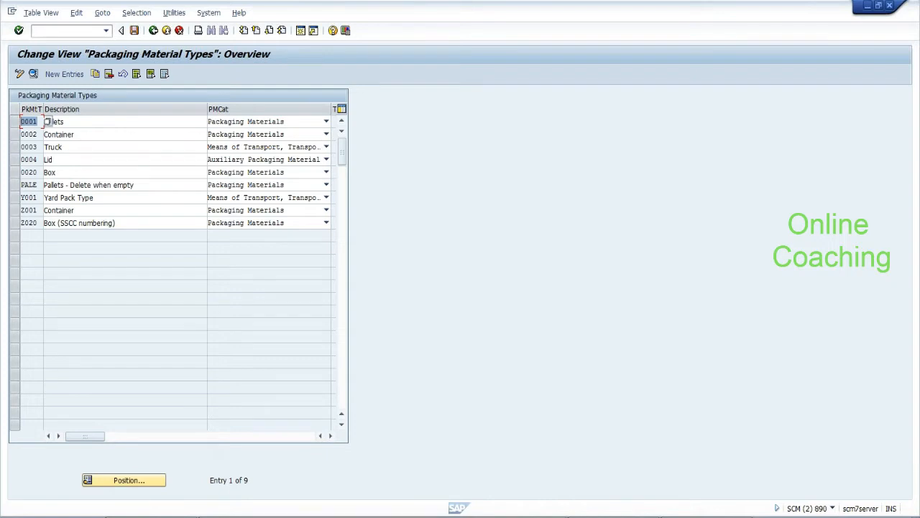
click(46, 122)
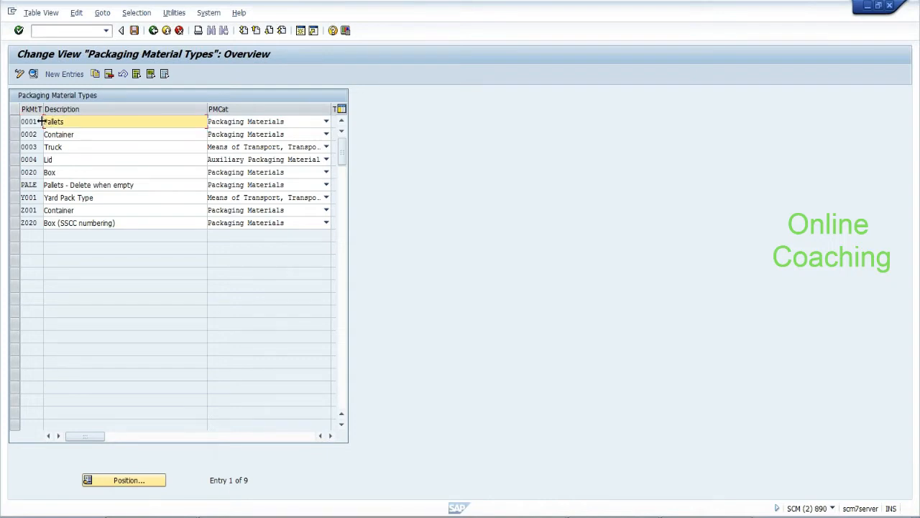
drag(37, 122, 25, 121)
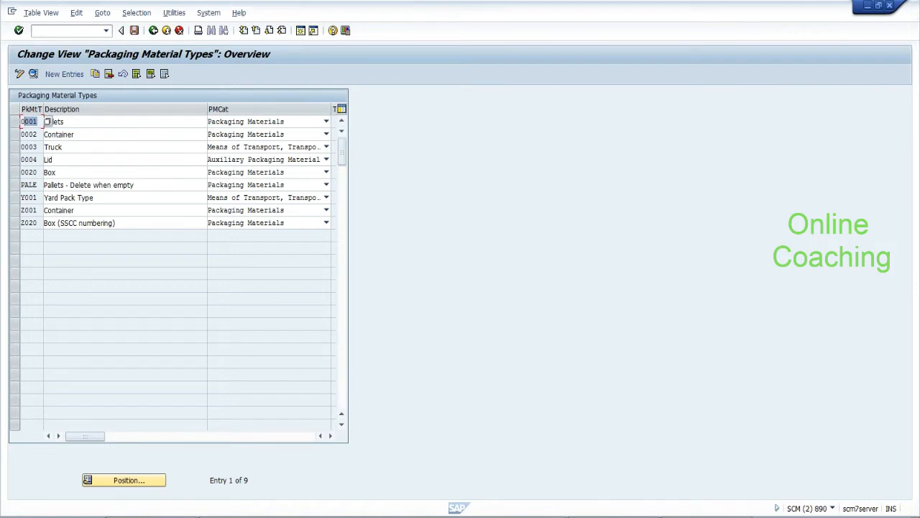
click(223, 123)
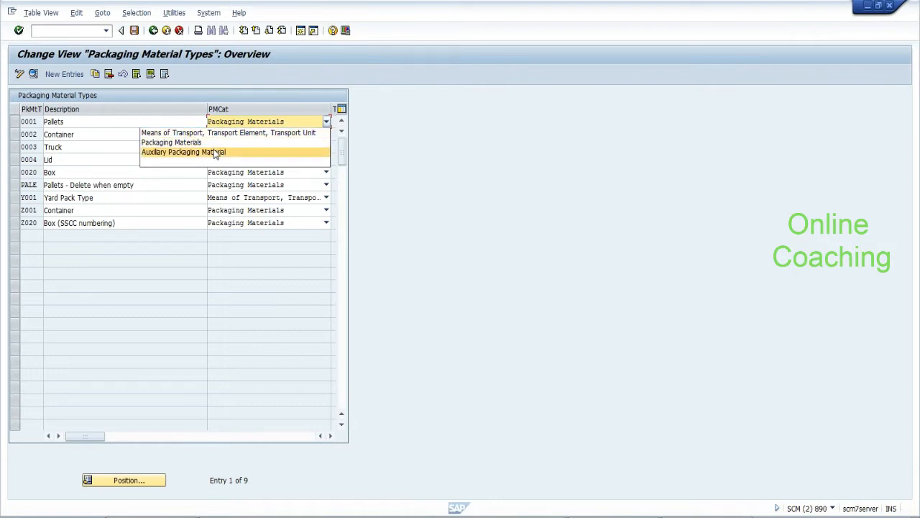
click(212, 142)
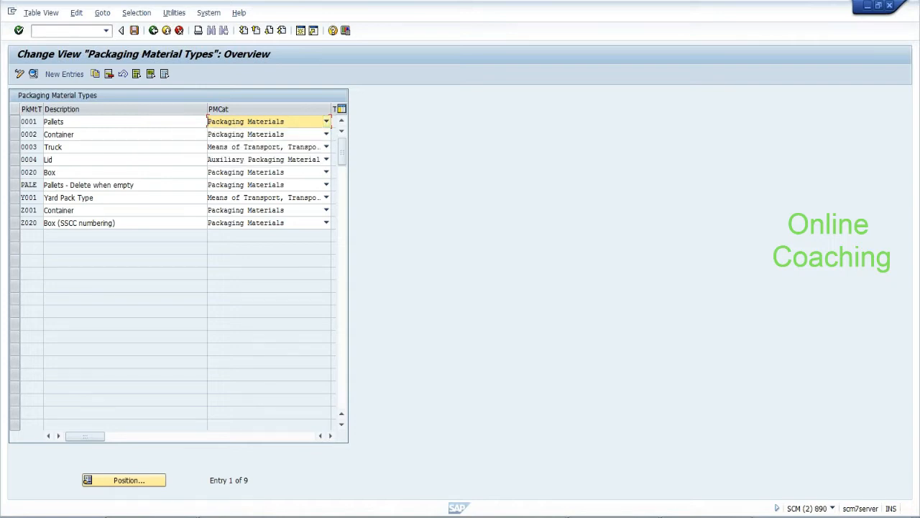
click(47, 147)
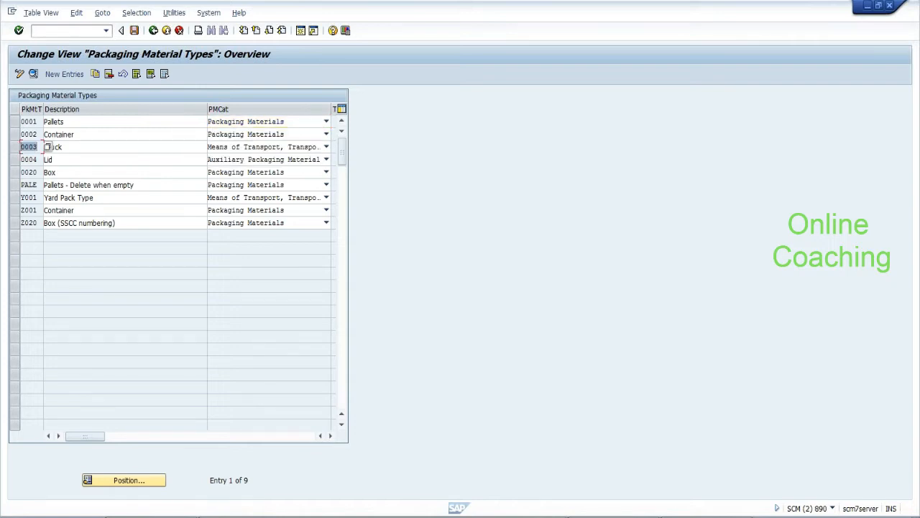
click(230, 148)
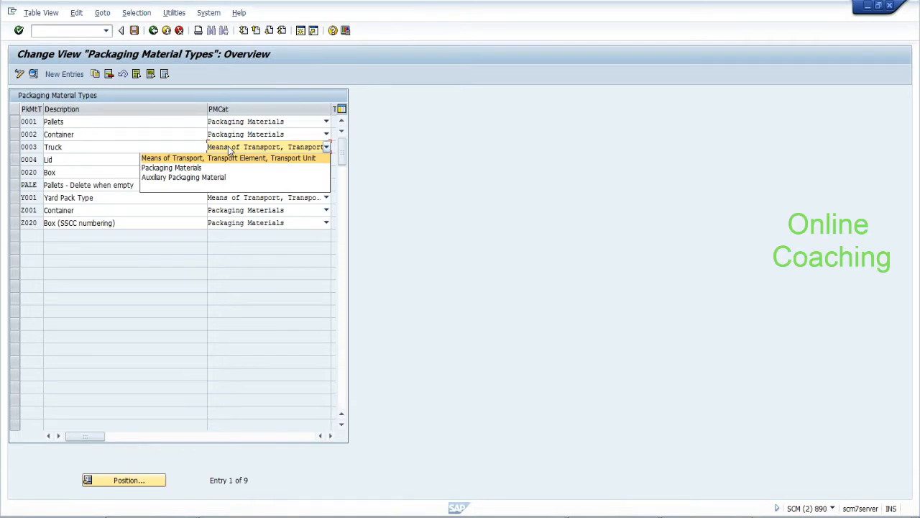
click(230, 149)
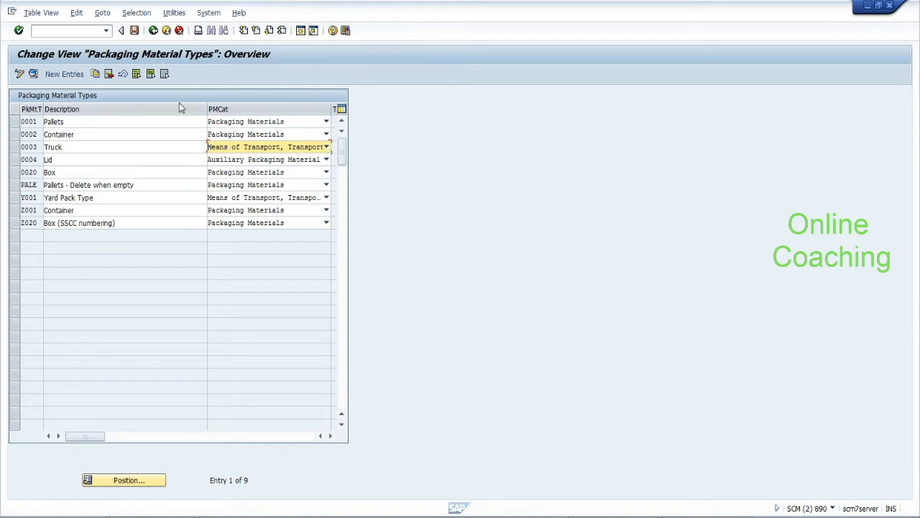
click(61, 29)
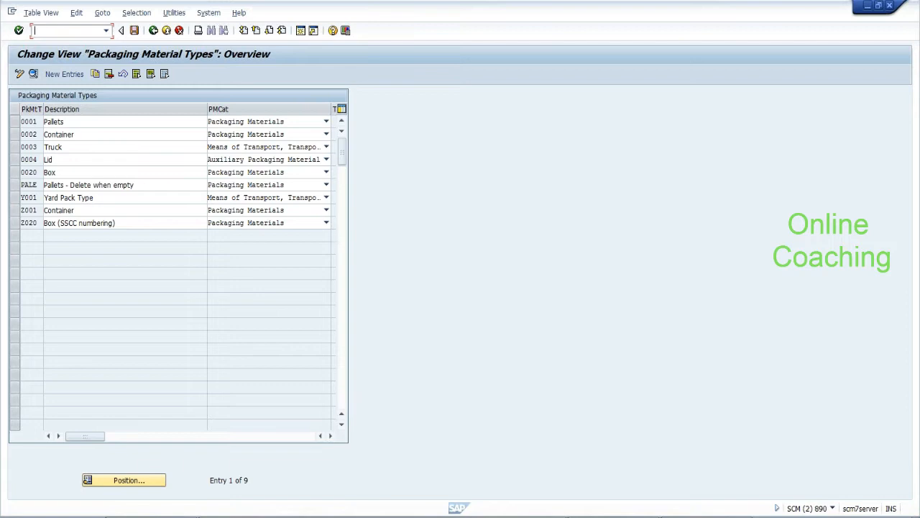
Create a new SAP session, expand EWM > Master Data > Product, and open a new browser window
click(12, 12)
click(31, 108)
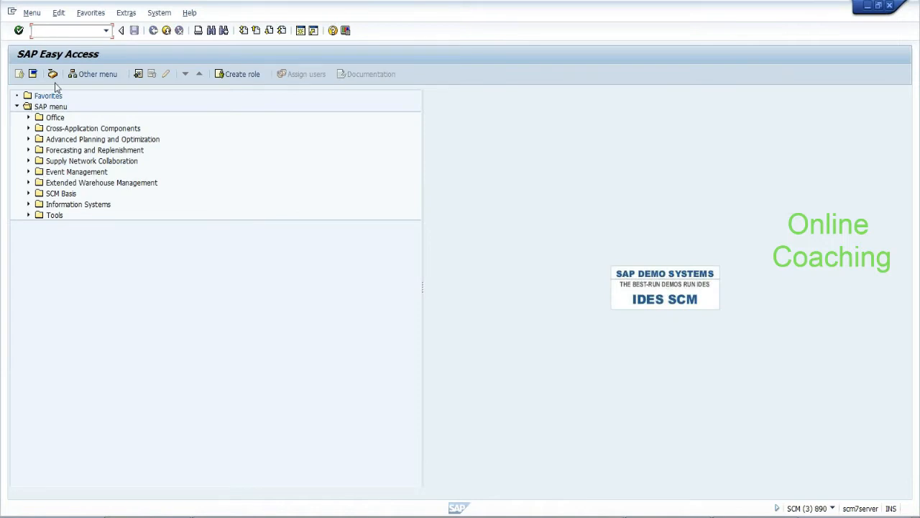
click(28, 183)
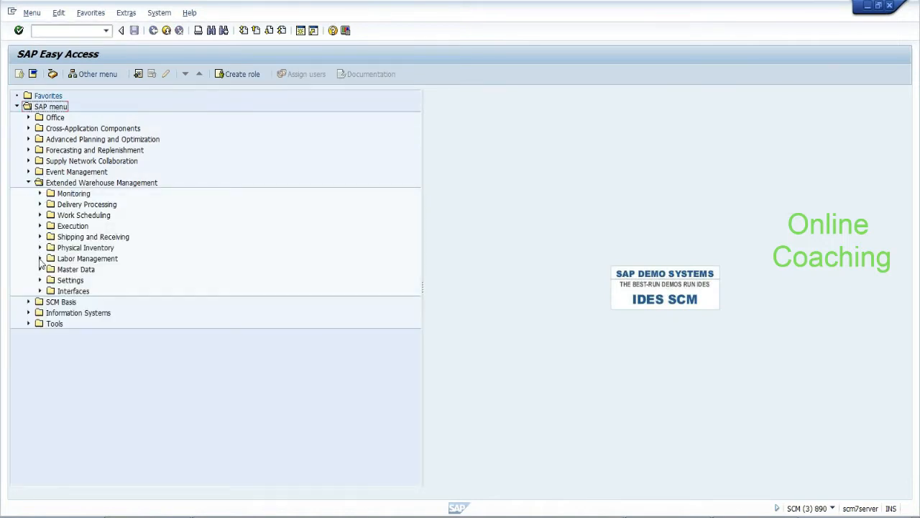
click(40, 269)
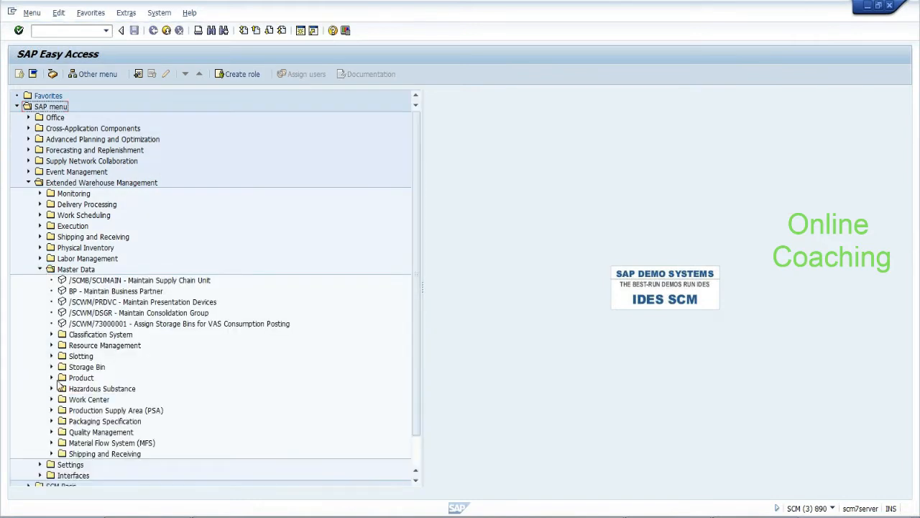
click(51, 377)
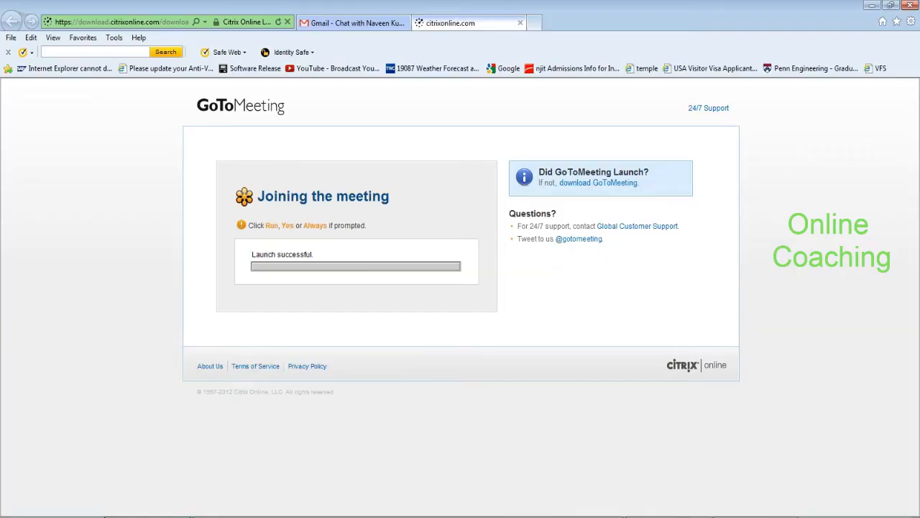
click(11, 39)
click(24, 90)
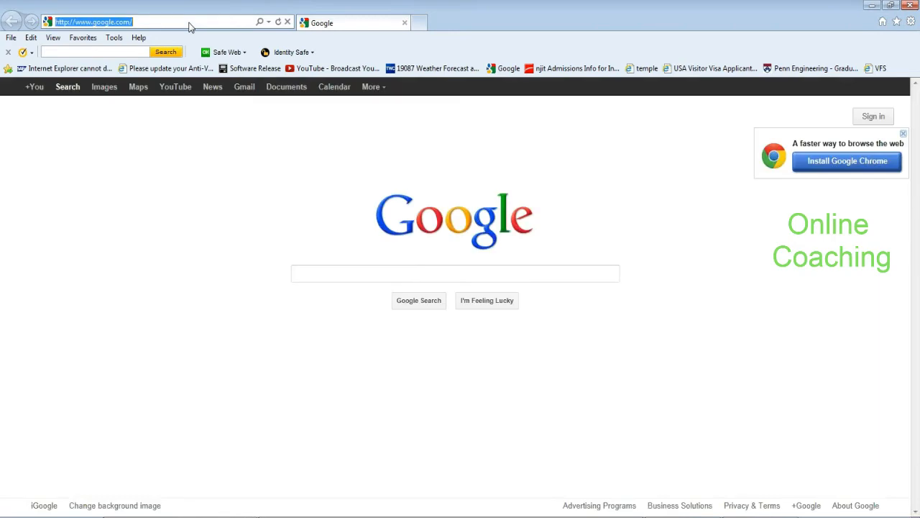
Google 'sap help transportation unit EWM' and open the SAP Help Transportation Unit page
text(sap he)
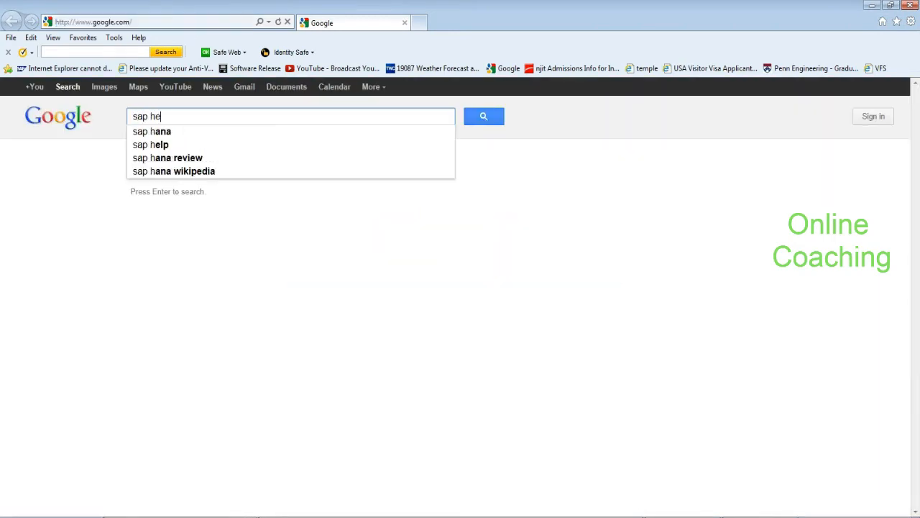
text(lp transpor)
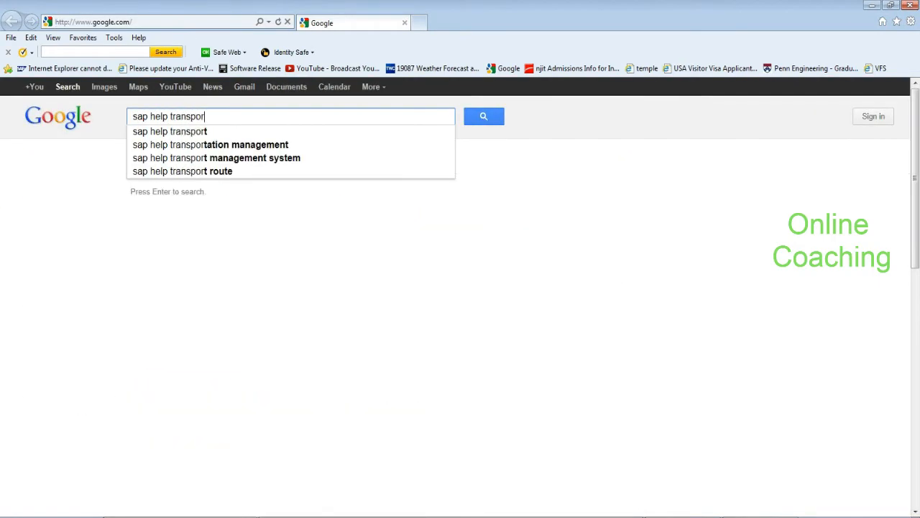
text(tation unit EWM)
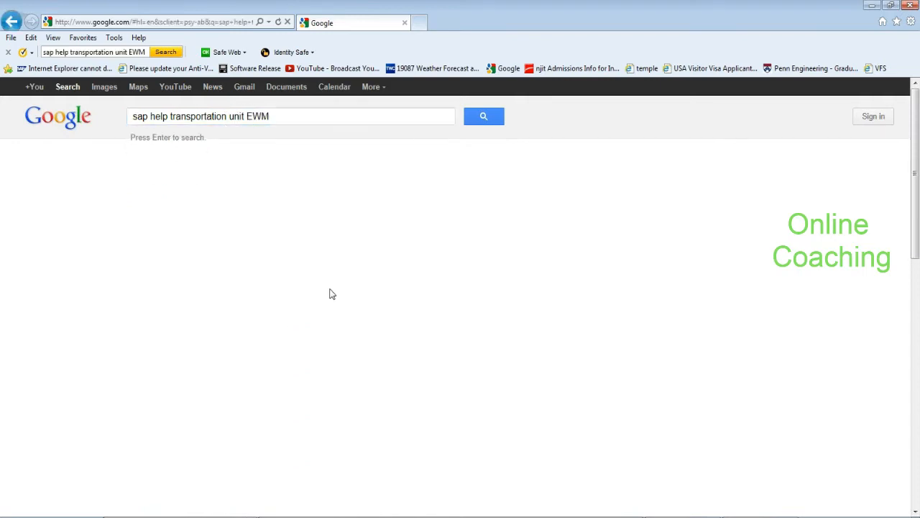
key(Return)
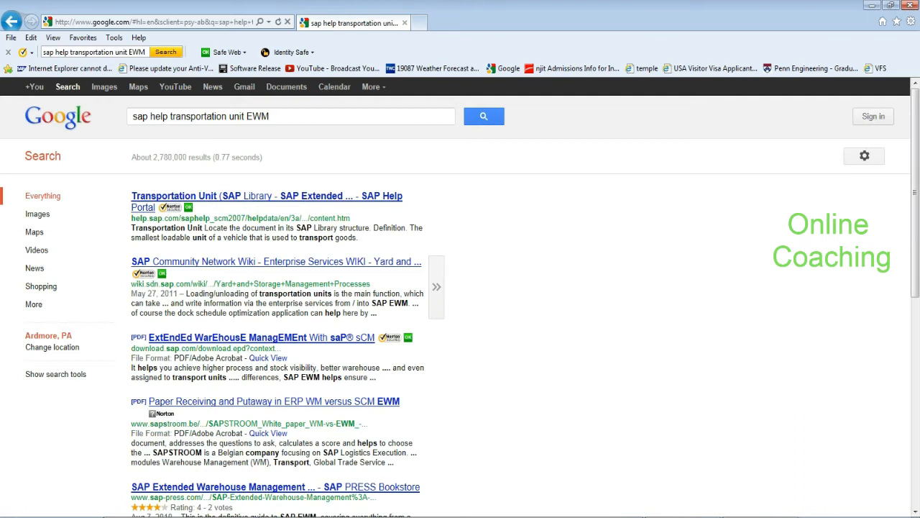
click(272, 202)
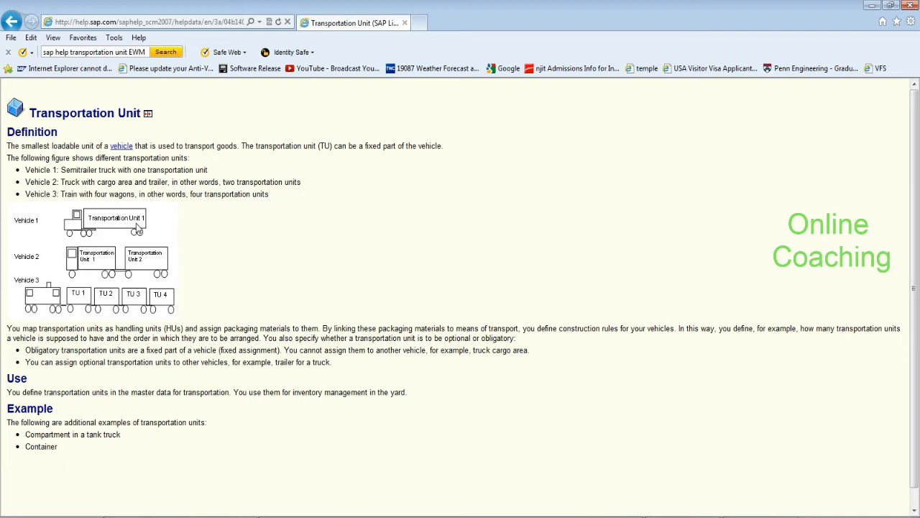
click(75, 227)
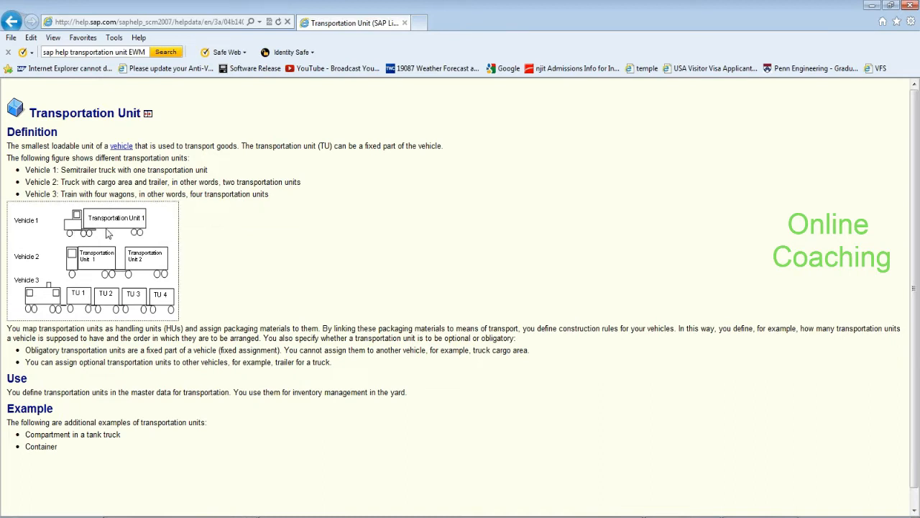
drag(25, 434, 129, 435)
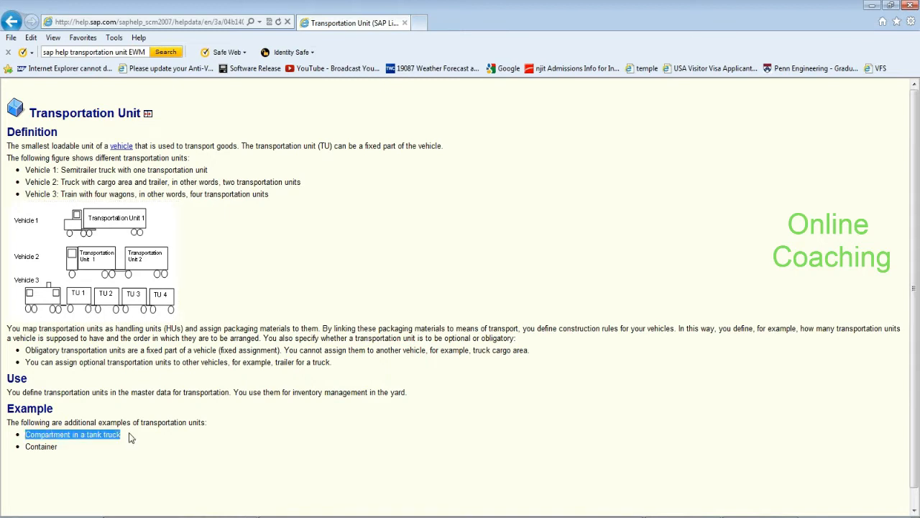
drag(65, 447, 24, 451)
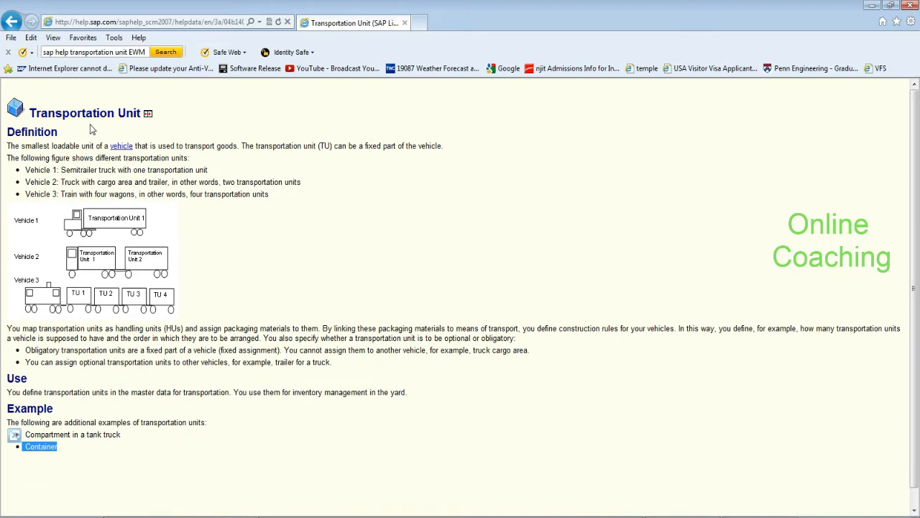
key(alt+Tab)
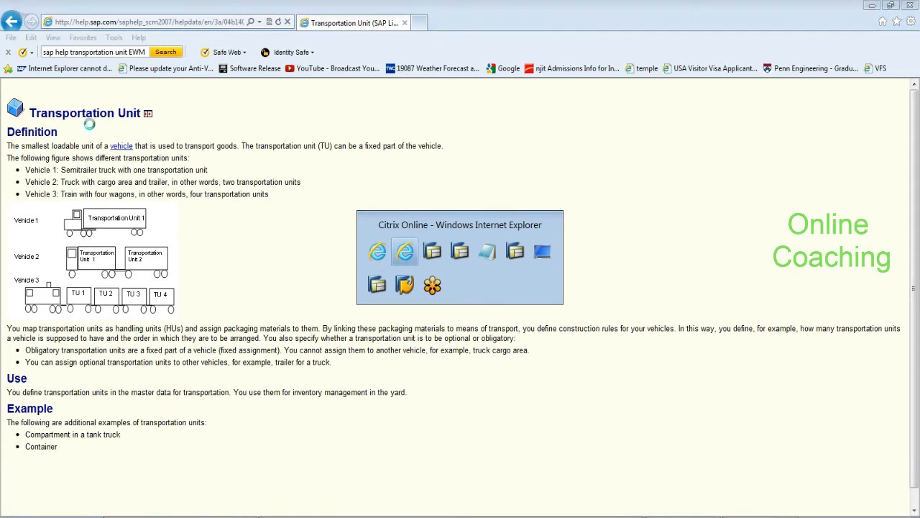
Switch to the Packaging Material Types table and mark the Pallets description
key(alt+Tab)
key(alt+Tab)
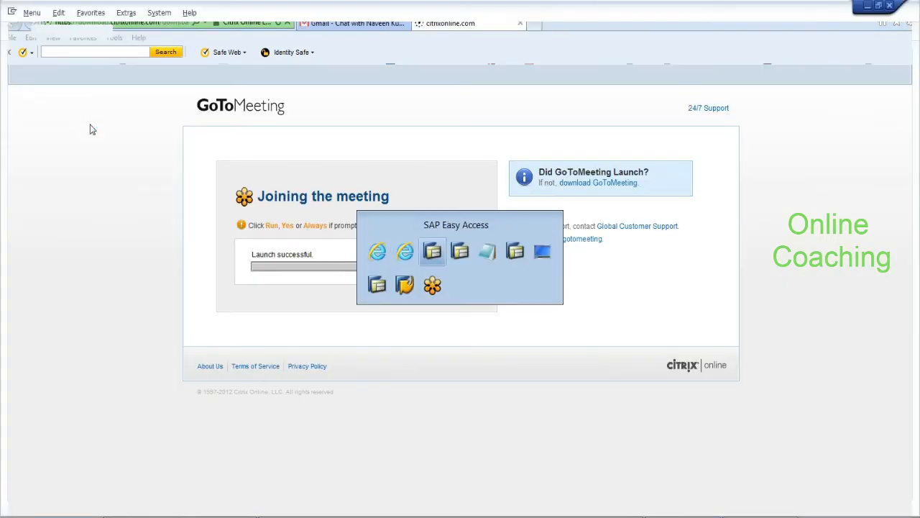
key(alt+Tab)
key(alt+Tab)
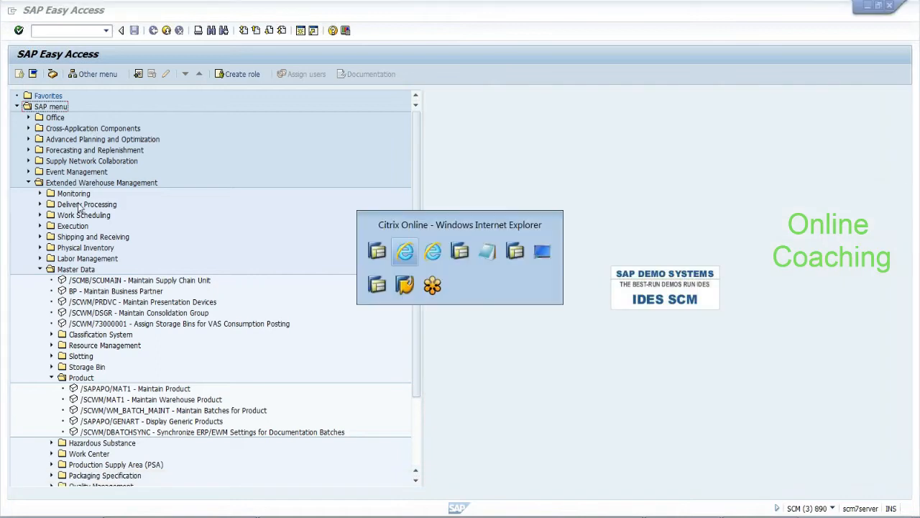
key(alt+Tab)
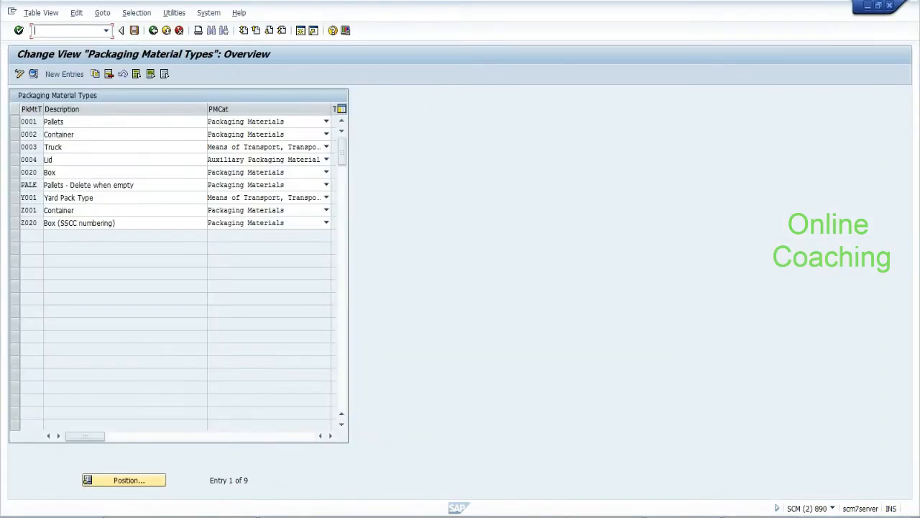
drag(50, 121, 21, 121)
key(alt+Tab)
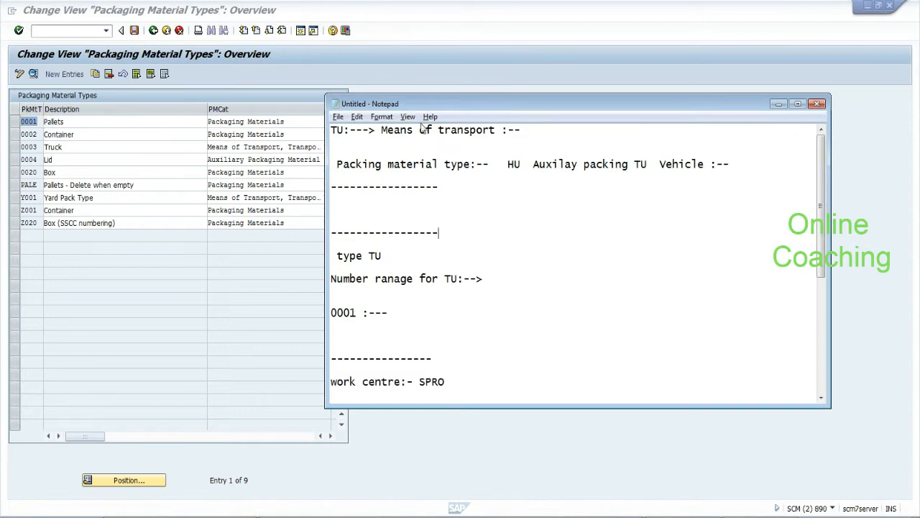
Highlight 'Means of transport', 'Packing material type' and 'TU' in the notes
drag(381, 130, 494, 130)
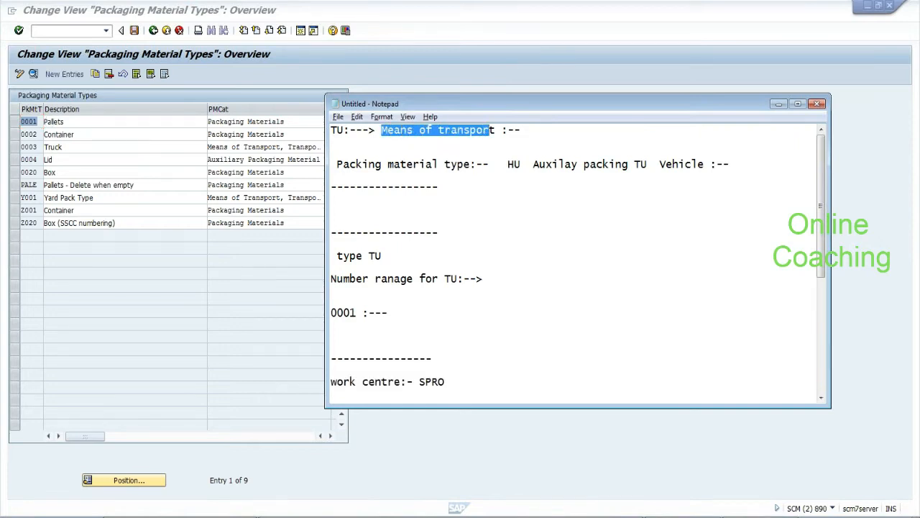
drag(472, 164, 336, 164)
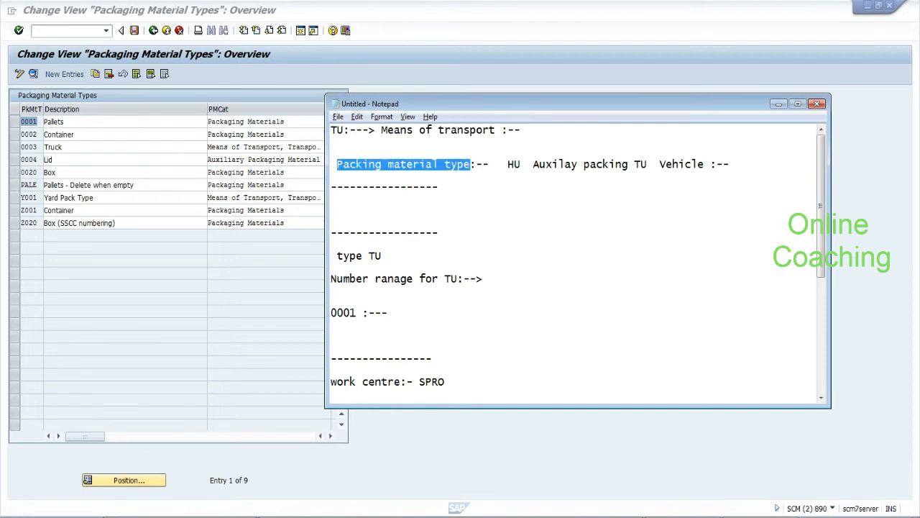
drag(634, 164, 648, 164)
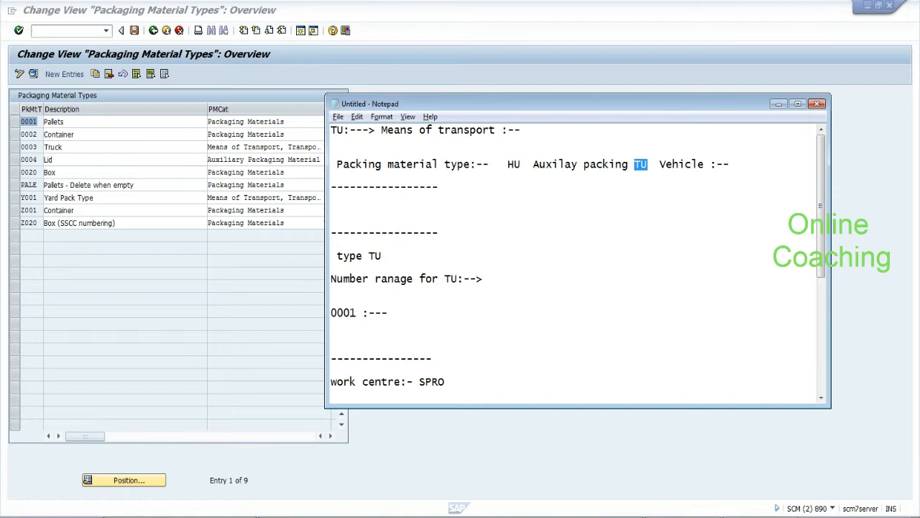
click(646, 165)
drag(382, 130, 496, 130)
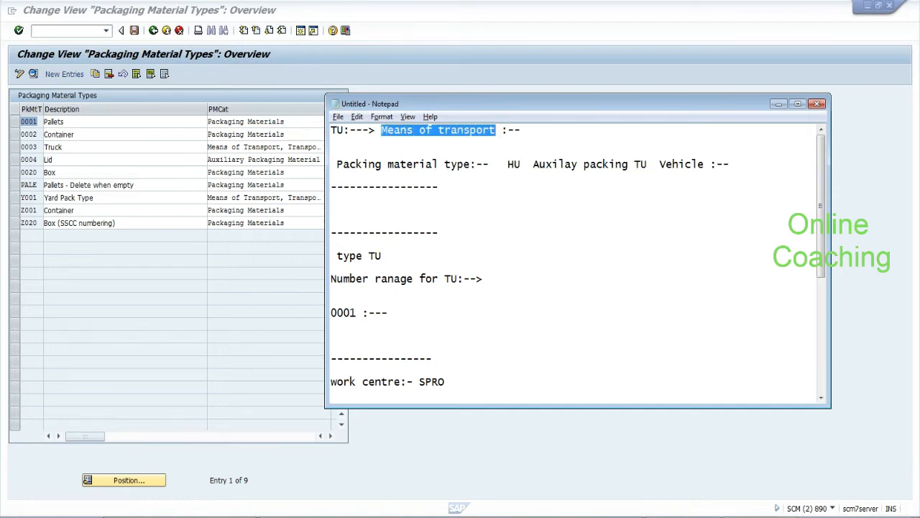
Below the first line, add the notes 'packing material type:-->TU' and 'packing product:-'
click(496, 130)
text(pack)
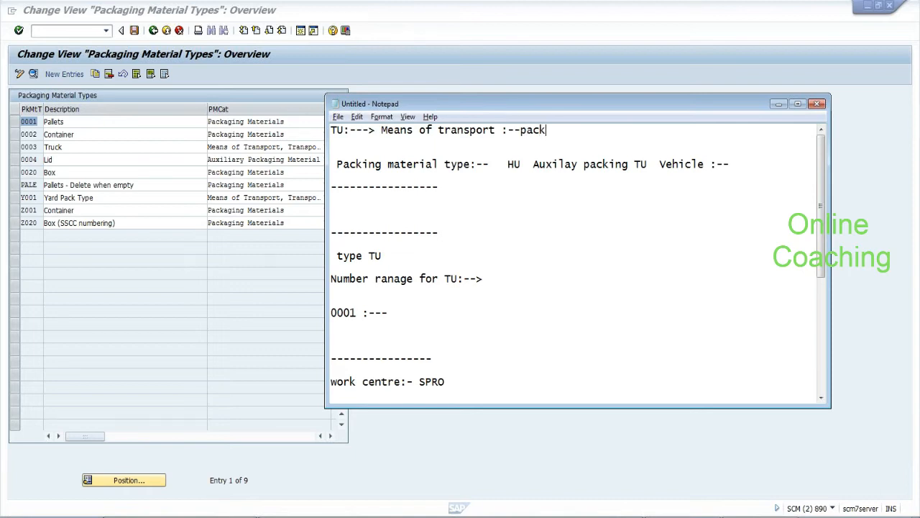
text(ing material type)
text(:--)
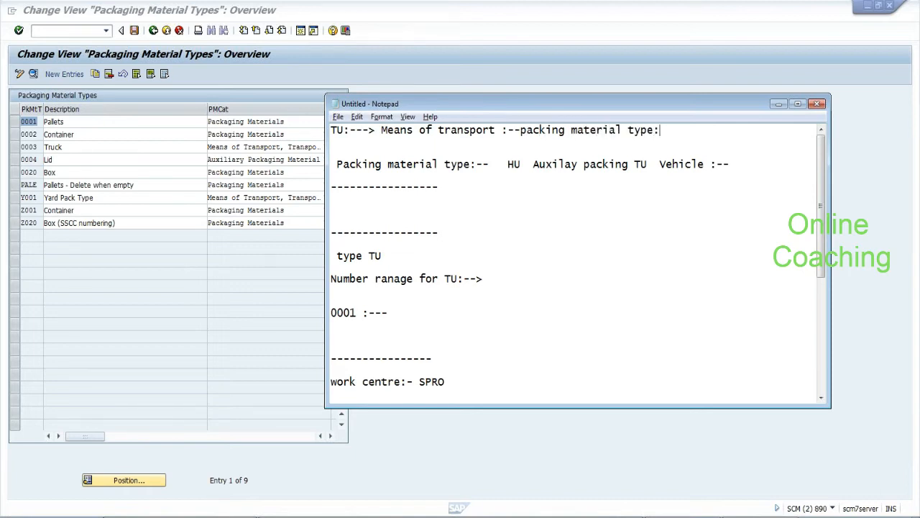
text(>TU)
key(Return)
key(Return)
text(packin)
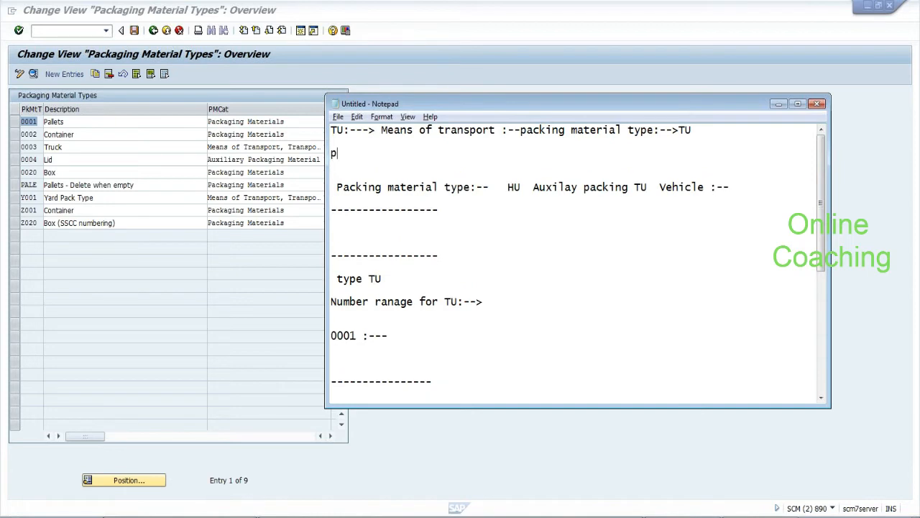
text(roduct)
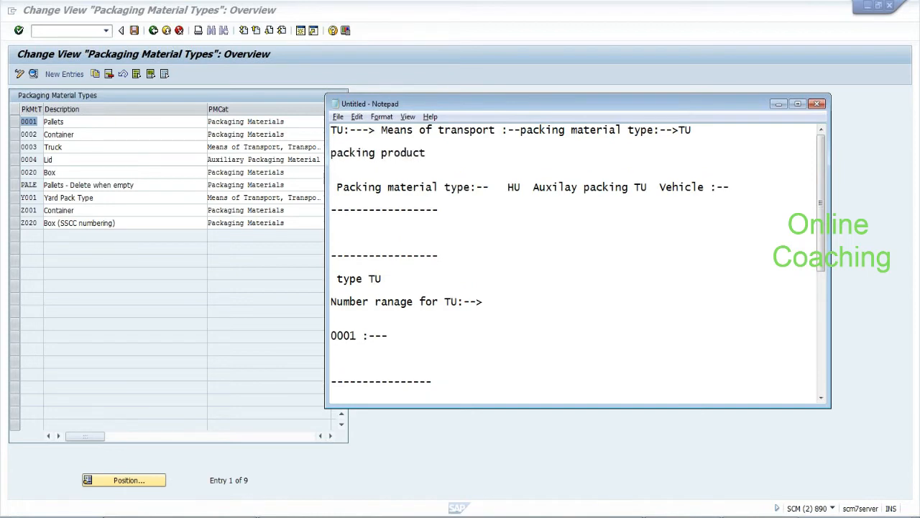
text(:-)
key(Return)
key(Return)
Add note lines 'number ranges...' and 'link means of transport to corresponding packing material..'
text(number ranges)
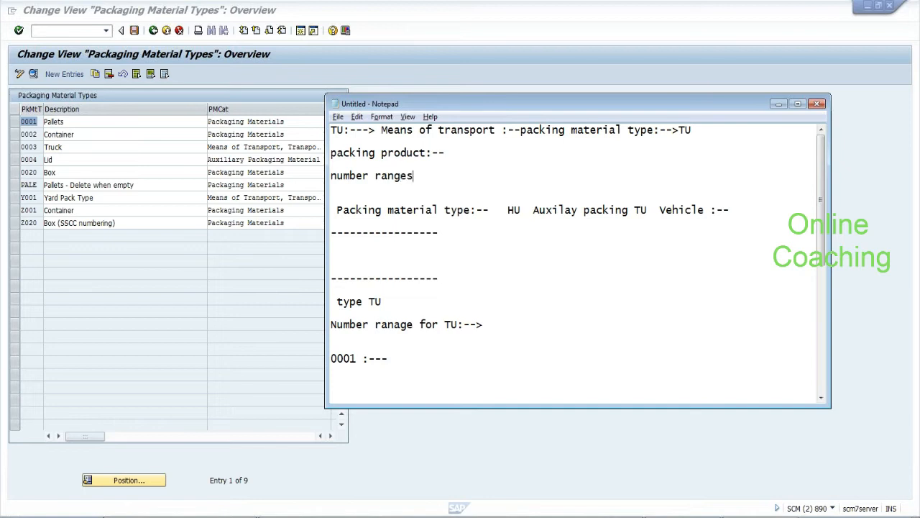
text(...)
key(Return)
text(lin)
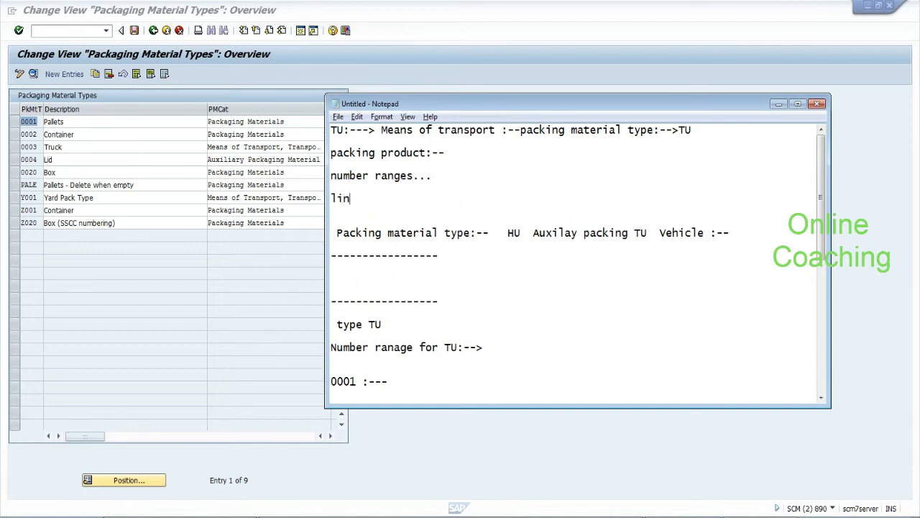
text(k means of transp)
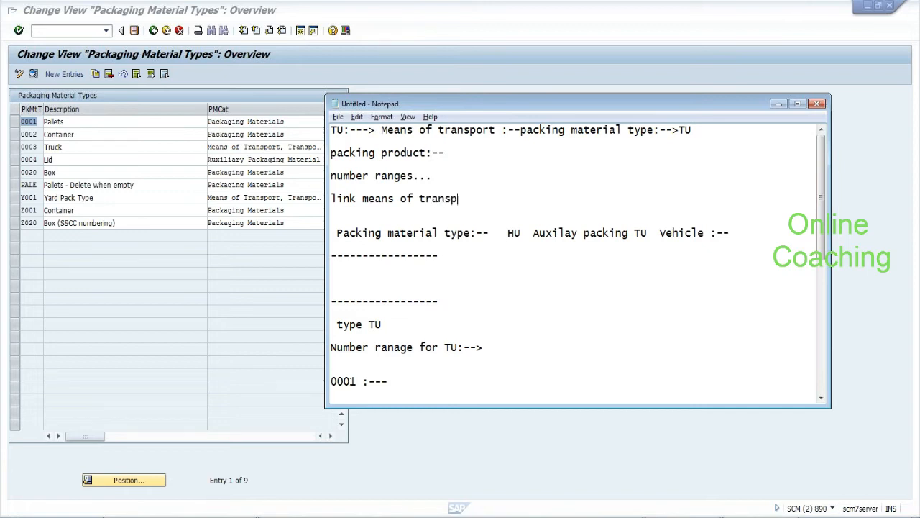
text(ort to corresponding packing materia)
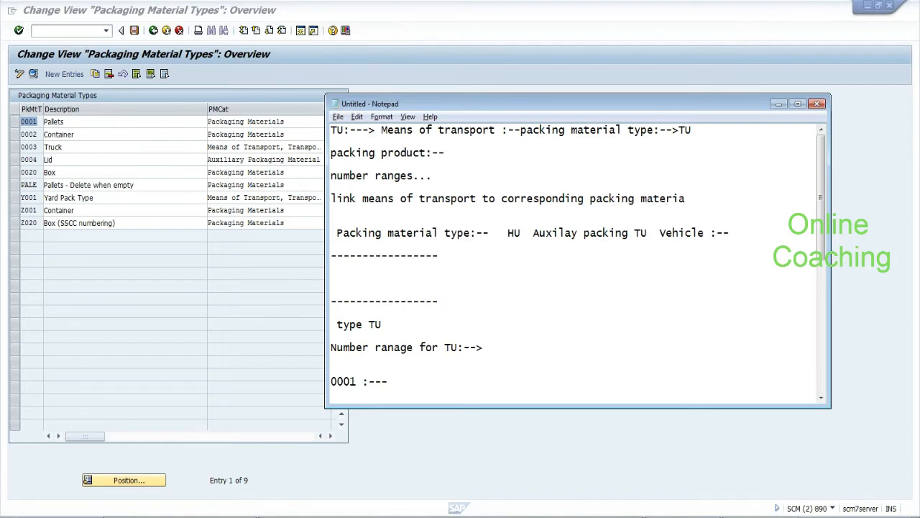
text(l..)
key(Return)
key(Return)
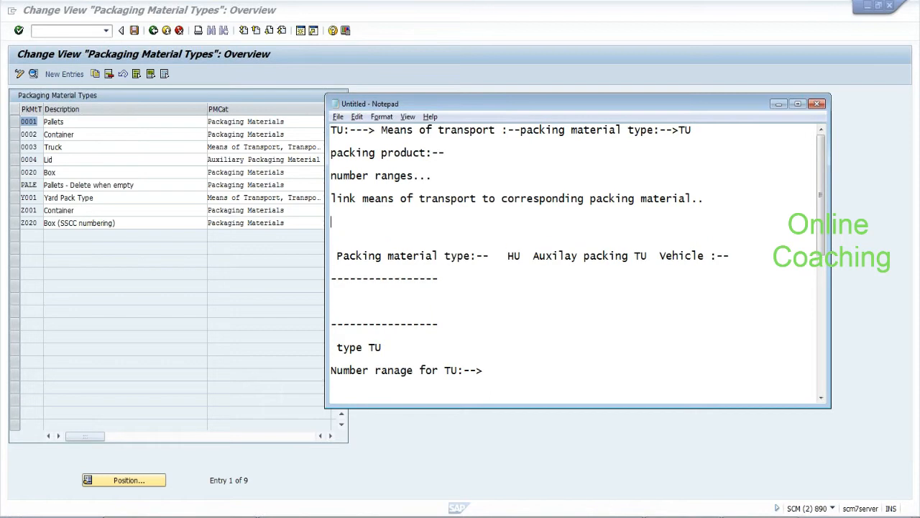
click(153, 31)
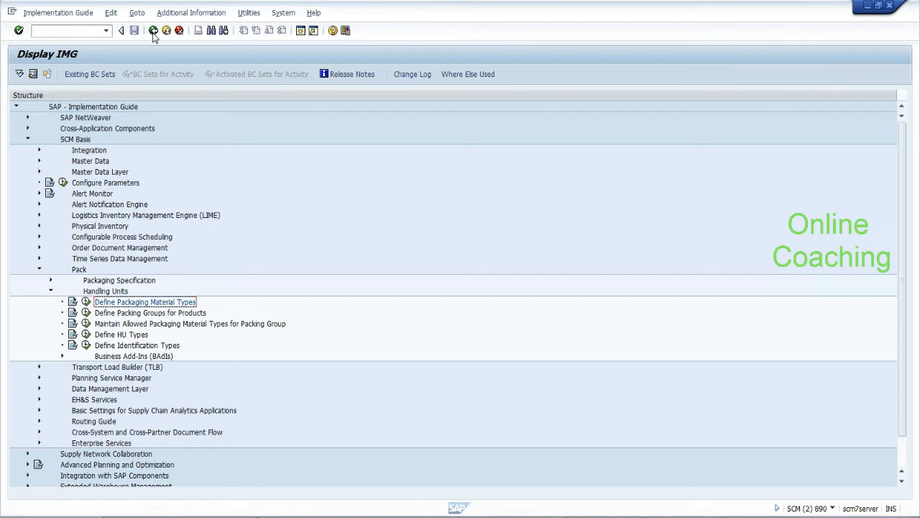
Collapse Pack and SCM Basis, then search the IMG structure for 'means of transport'
click(39, 269)
click(28, 140)
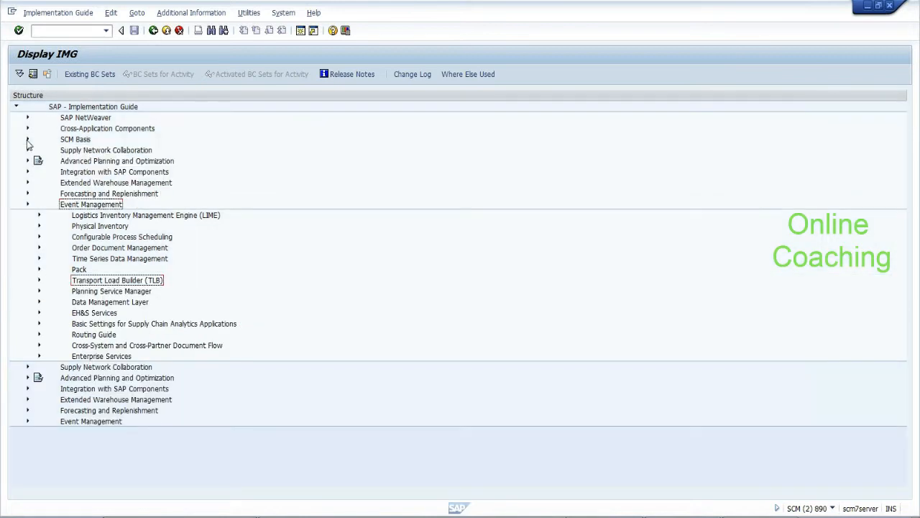
click(210, 30)
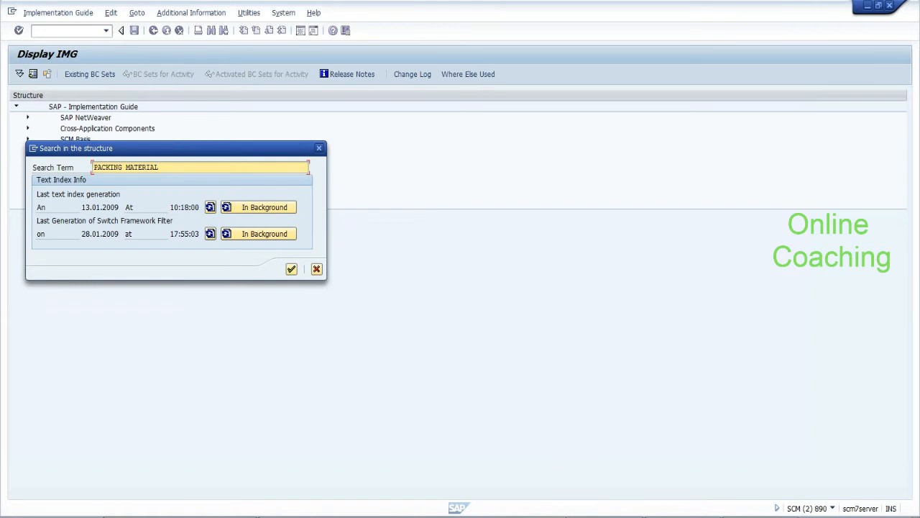
key(BackSpace)
key(BackSpace)
key(BackSpace)
key(BackSpace)
key(BackSpace)
key(BackSpace)
key(BackSpace)
key(BackSpace)
key(BackSpace)
key(BackSpace)
key(BackSpace)
key(BackSpace)
key(BackSpace)
text(means of transport)
key(Return)
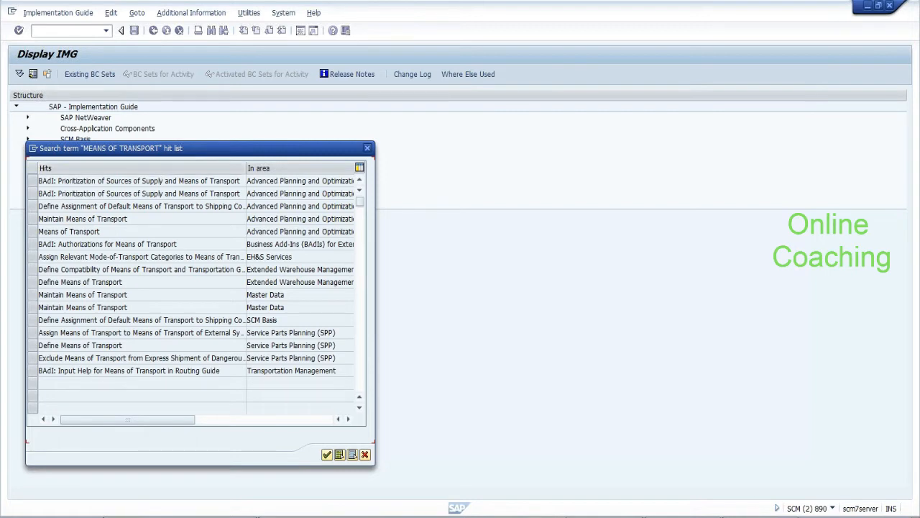
Select both means-of-transport hits and review the Maintain Means of Transport table, including MTR
click(36, 283)
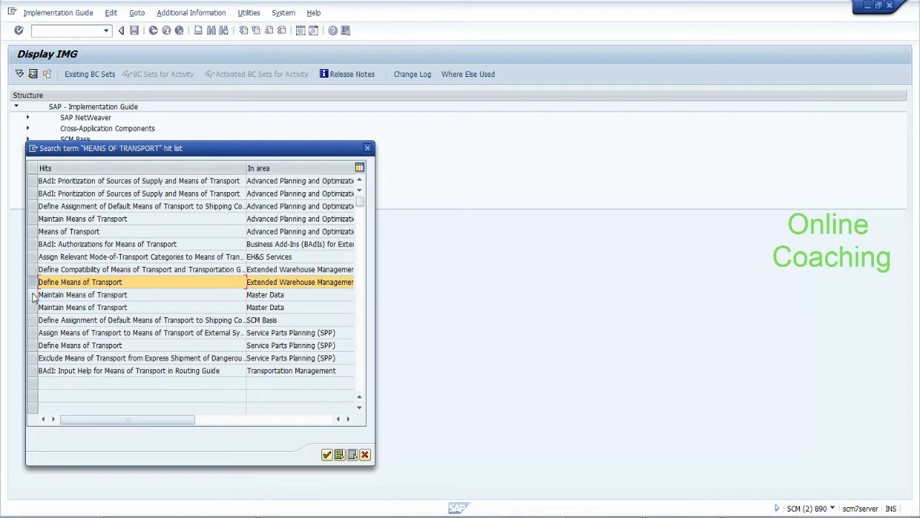
ctrl+click(32, 295)
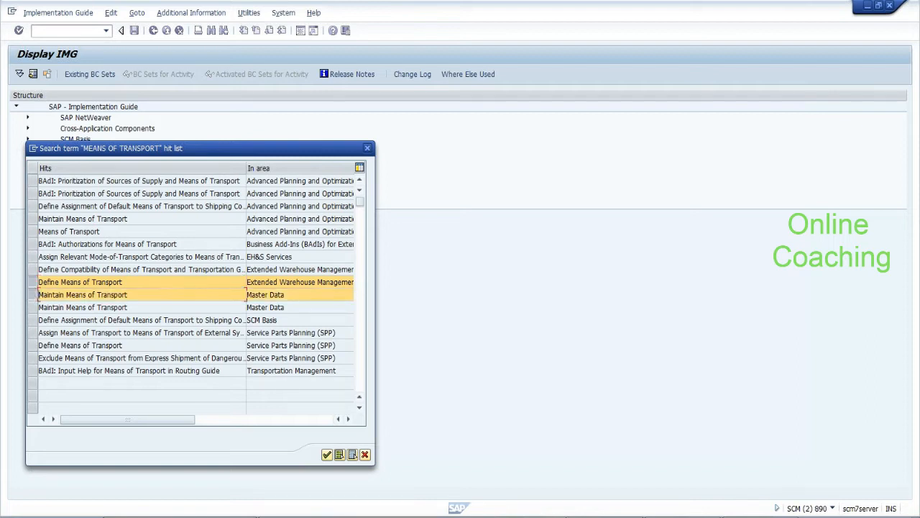
click(326, 455)
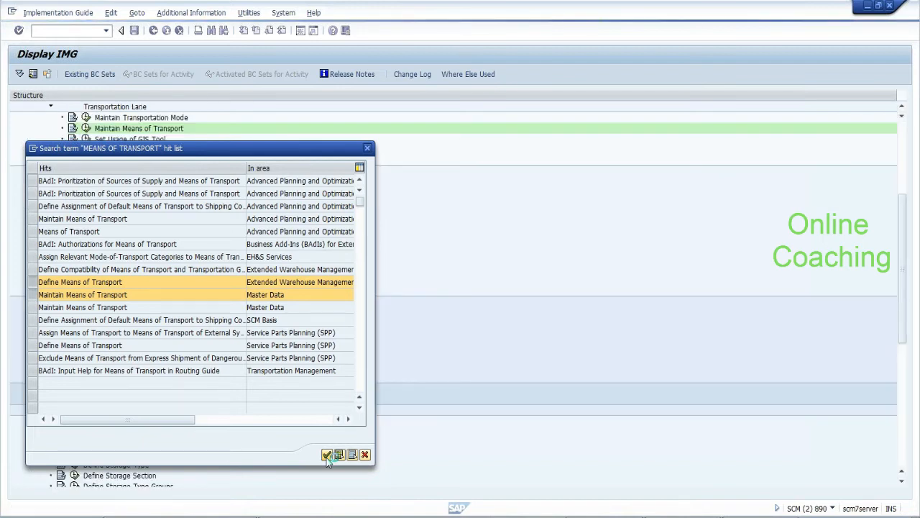
click(326, 455)
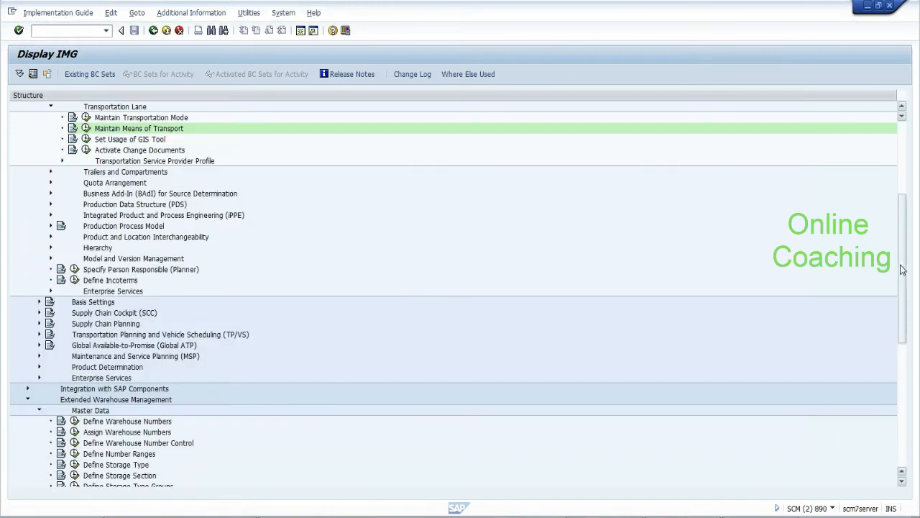
drag(902, 265, 899, 195)
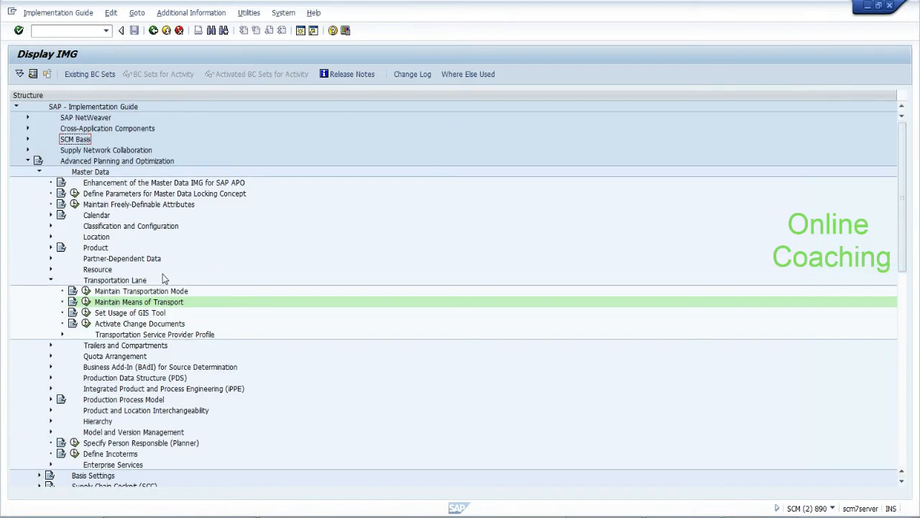
click(85, 302)
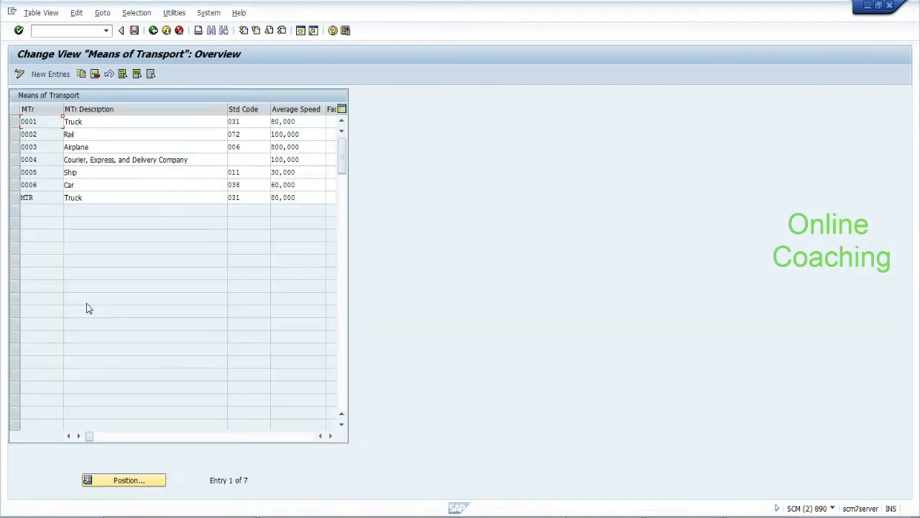
double_click(41, 200)
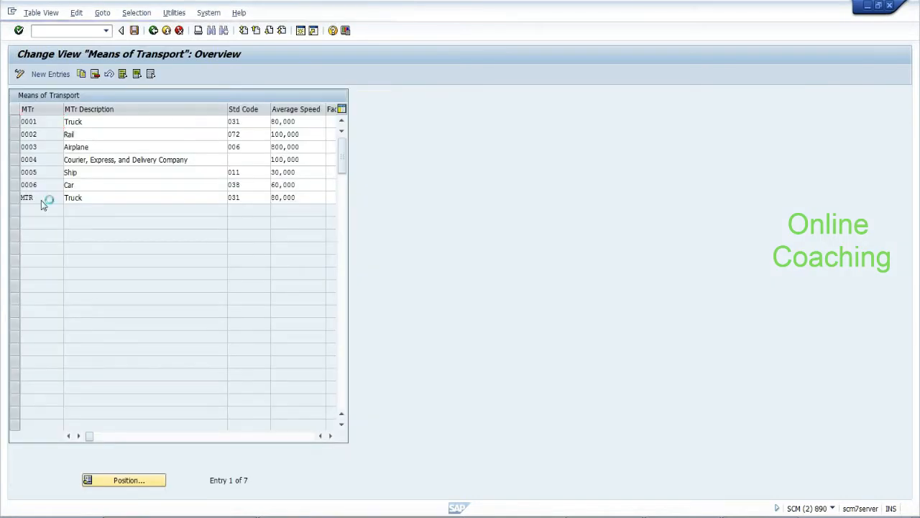
click(153, 30)
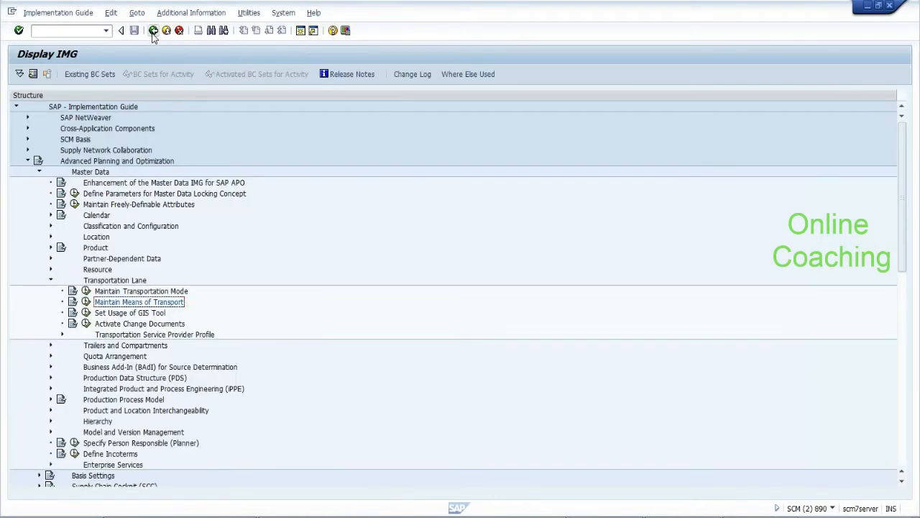
Re-check the Maintain Means of Transport table, noting code 0001, and go back to the IMG tree
click(49, 345)
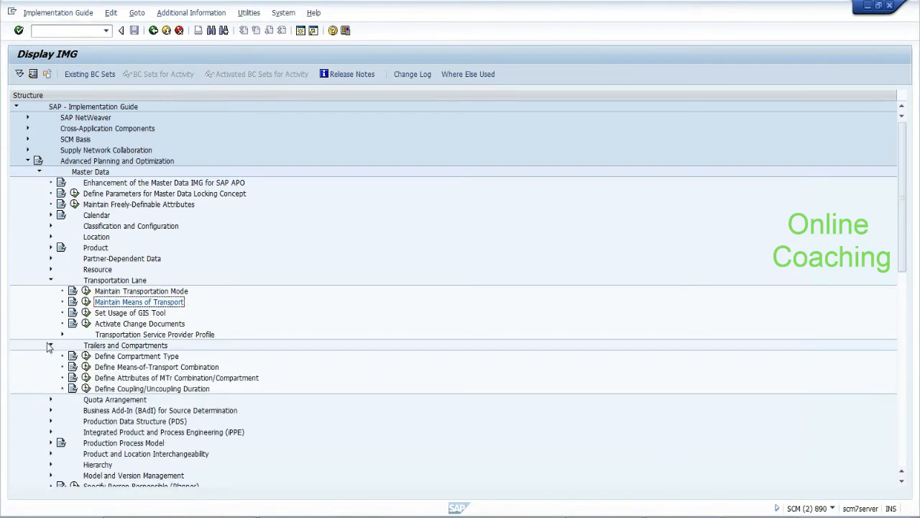
click(49, 346)
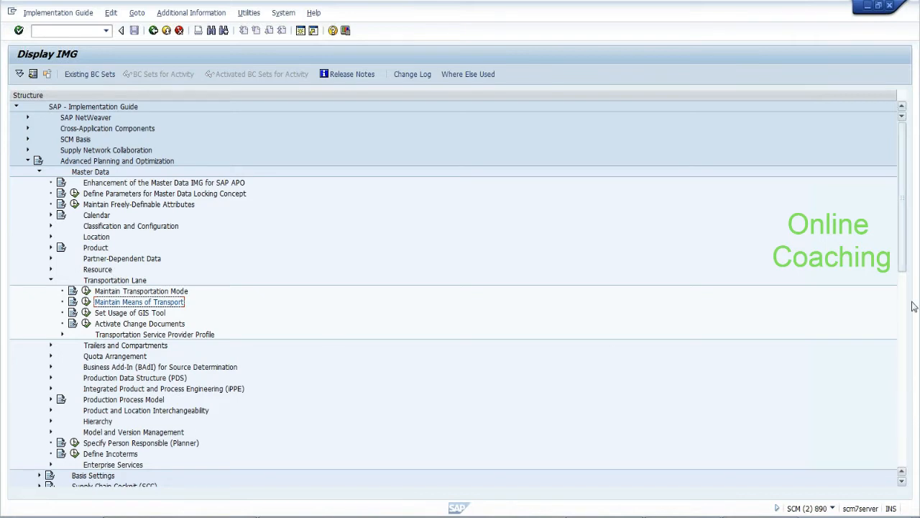
drag(903, 260, 905, 295)
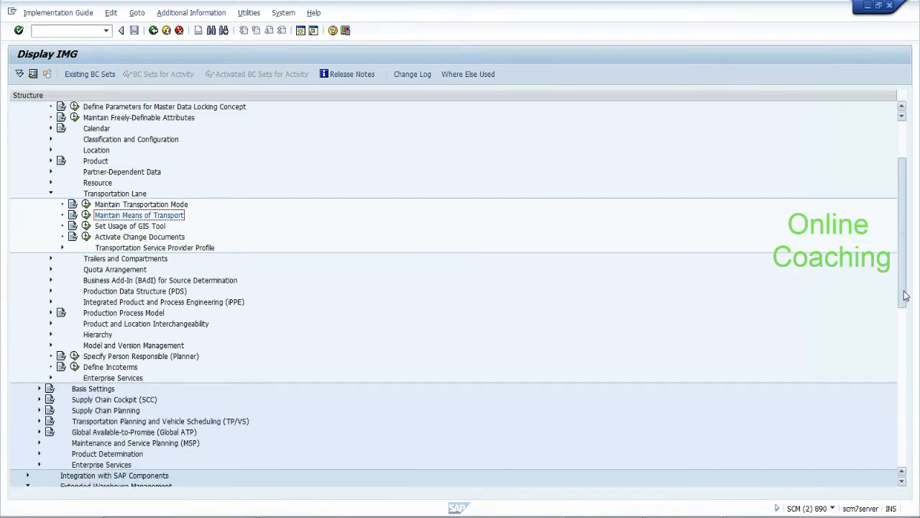
drag(906, 295, 904, 259)
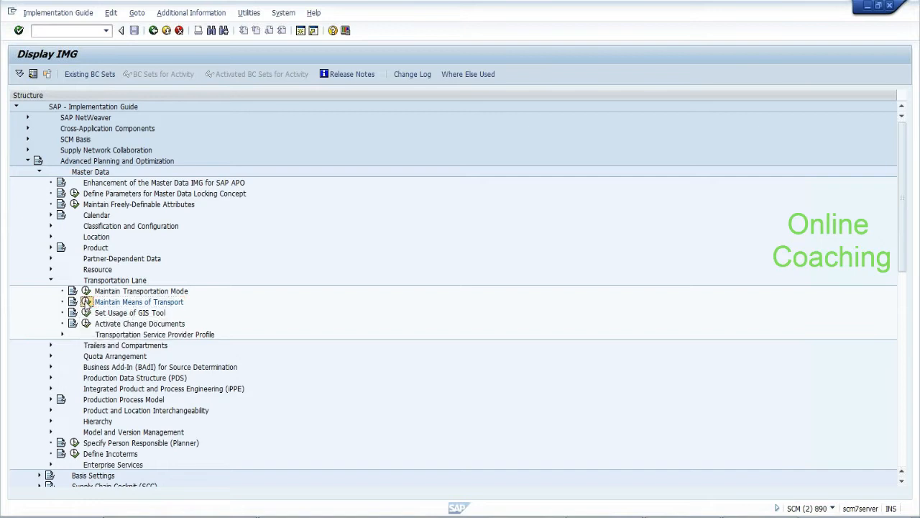
click(86, 302)
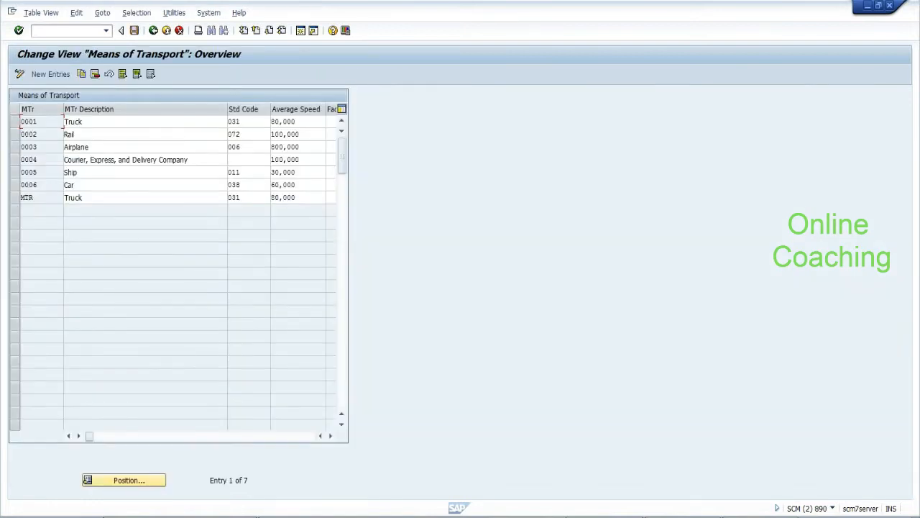
drag(33, 122, 13, 125)
click(153, 31)
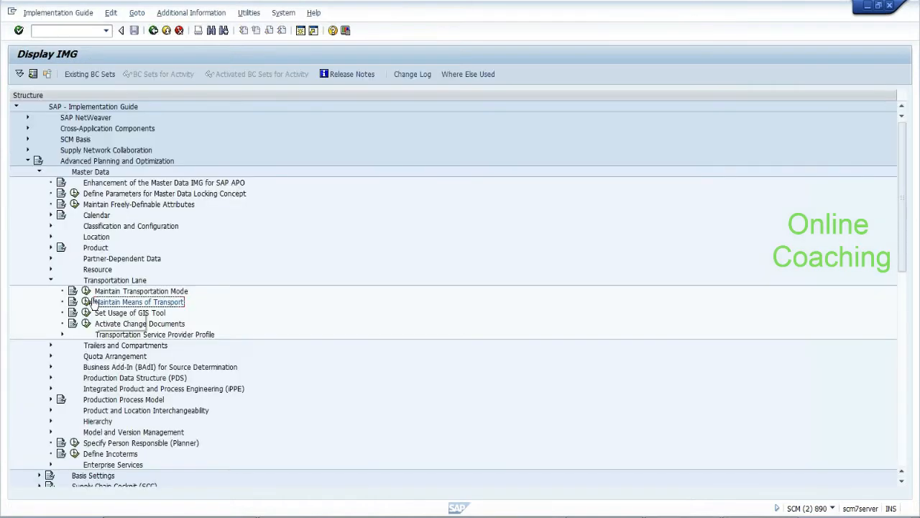
Collapse the Transportation Lane, SNC, APO and EWM Master Data branches; expand Cross-Process Settings > Shipping and Receiving
click(51, 281)
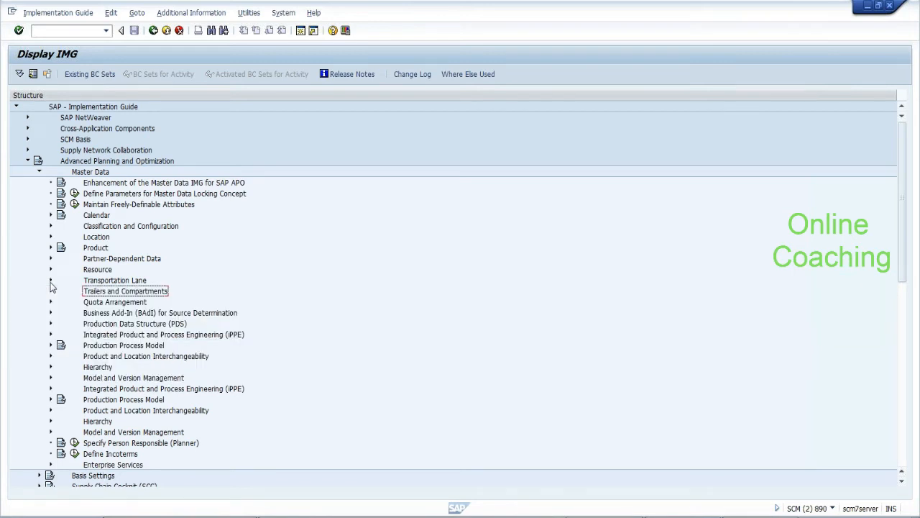
click(28, 151)
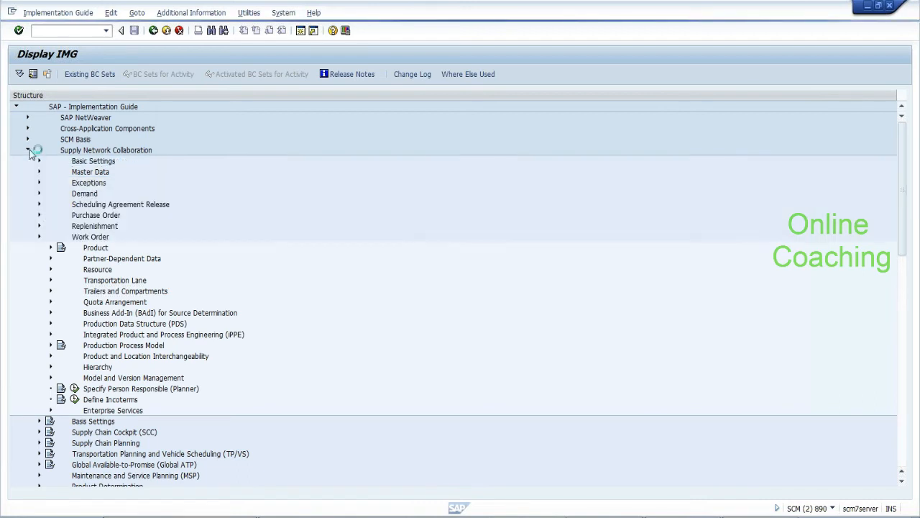
click(28, 151)
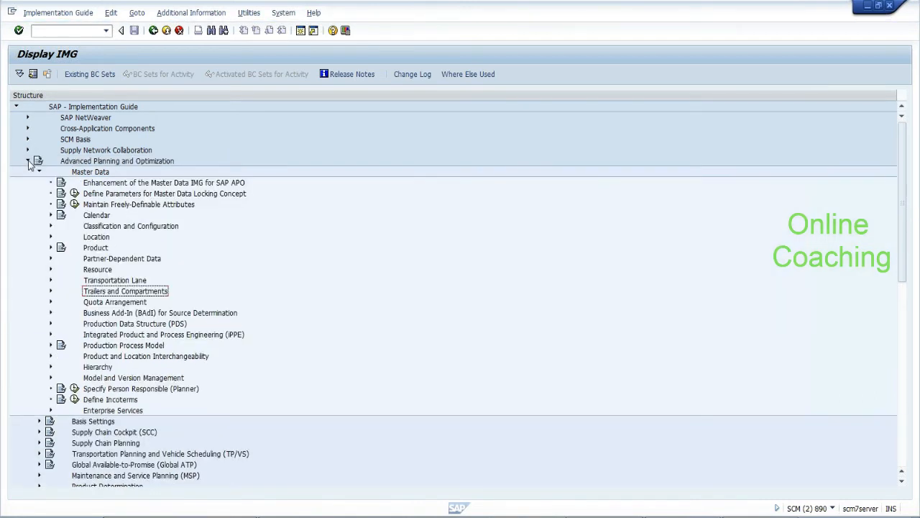
click(28, 162)
click(40, 194)
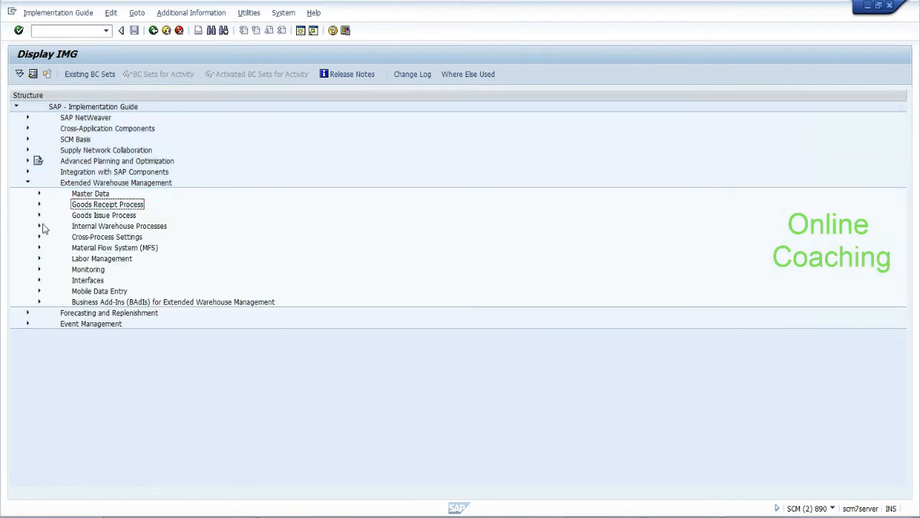
click(39, 237)
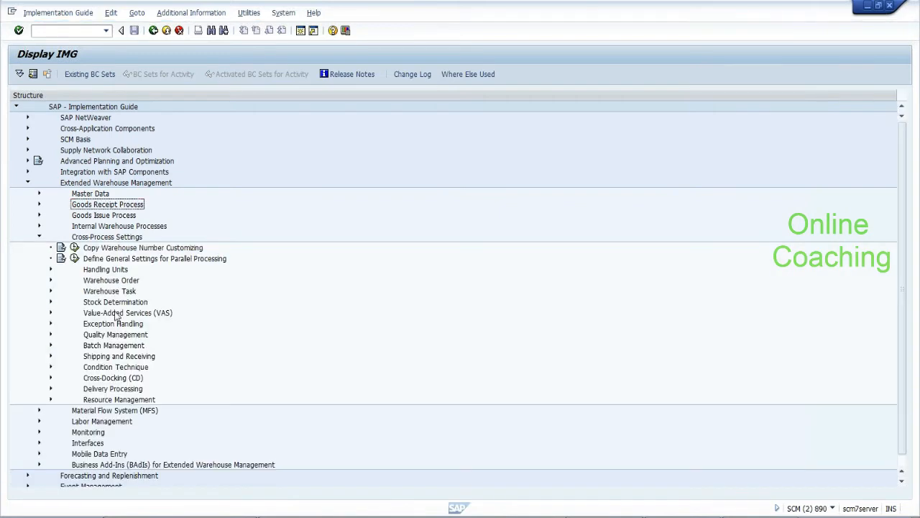
click(115, 334)
click(51, 357)
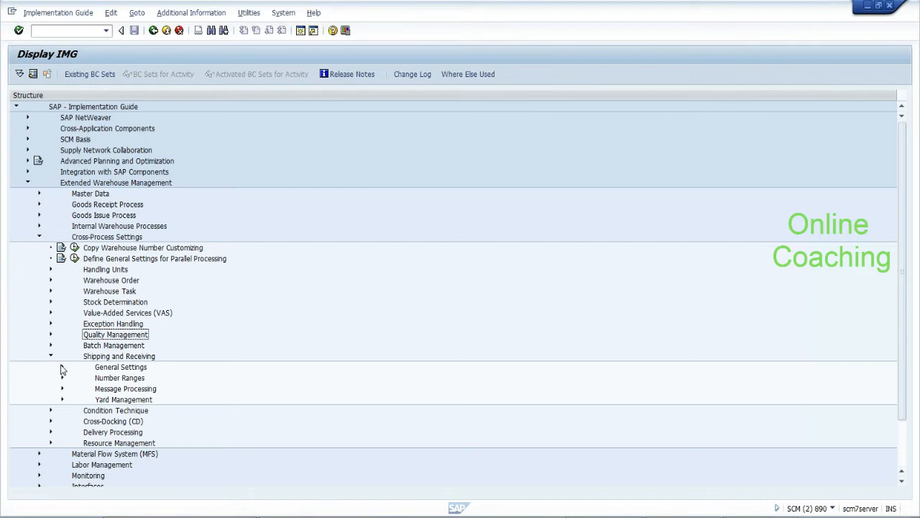
Look at Shipping and Receiving General Settings, then run Define Control Parameters for Forming Vehicles/TUs
click(61, 367)
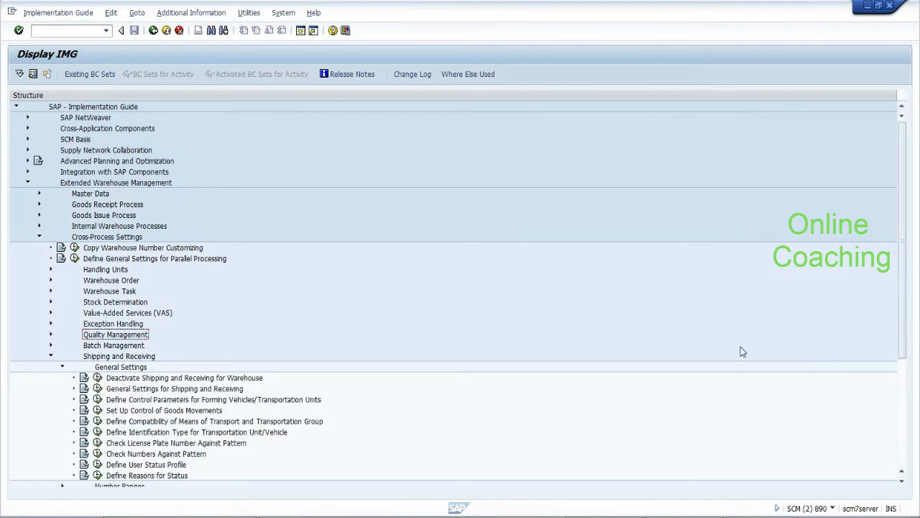
click(171, 390)
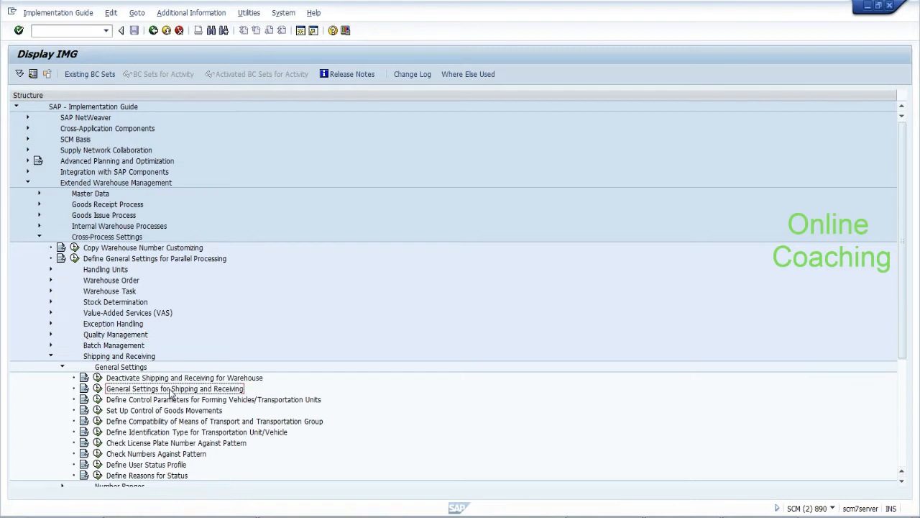
click(98, 388)
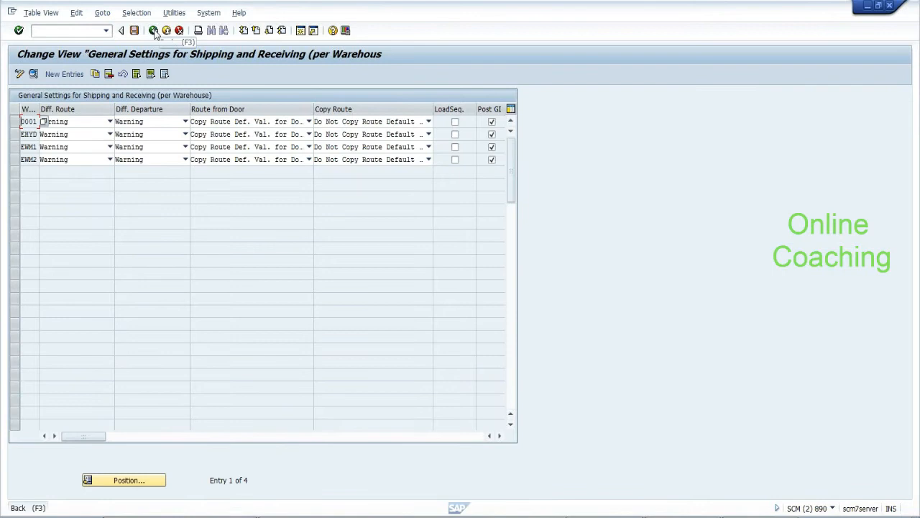
click(153, 31)
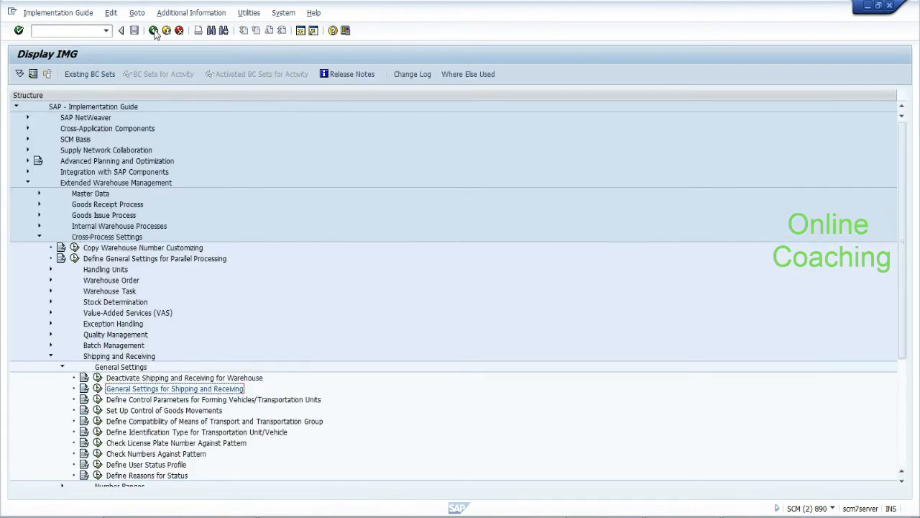
click(152, 400)
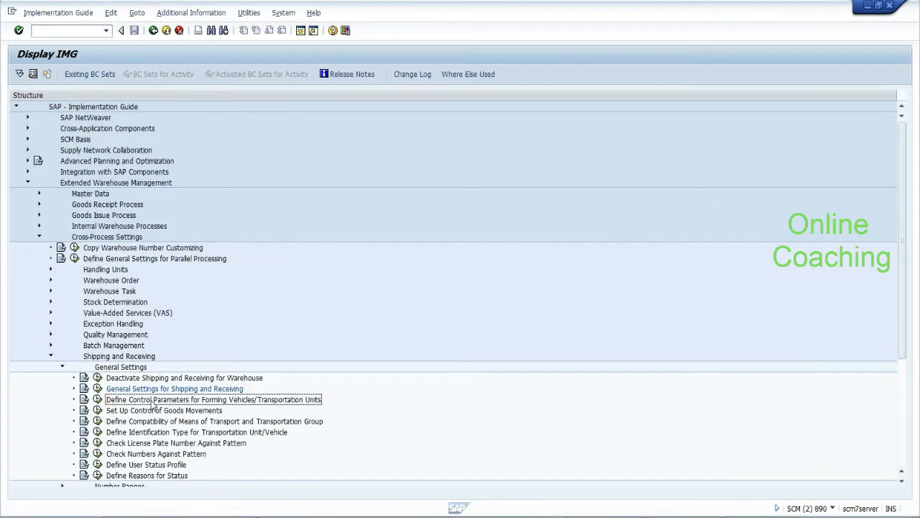
click(97, 399)
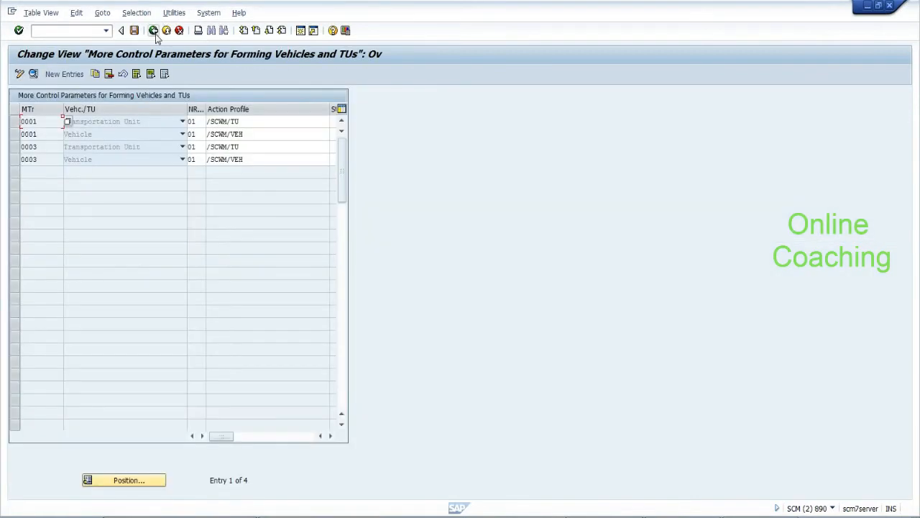
Copy the 0001 Transportation Unit control entry as a new entry with means of transport MTR
click(15, 121)
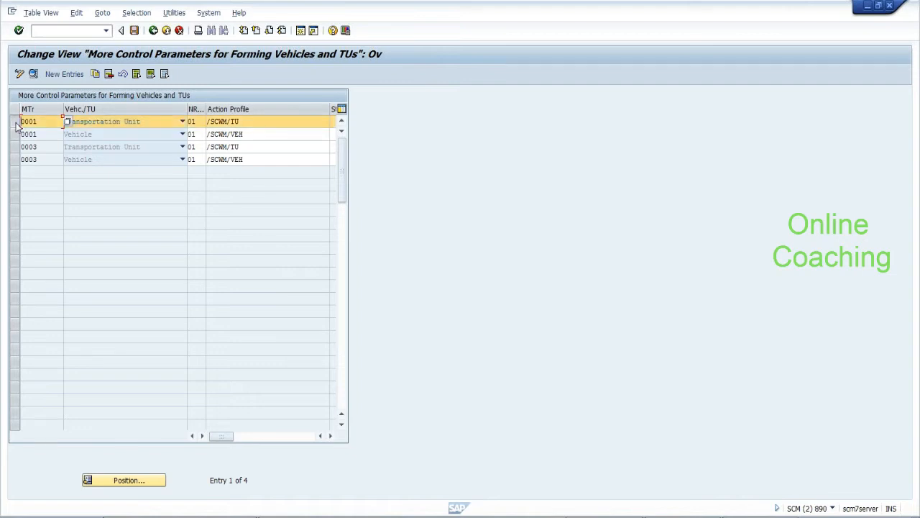
click(96, 74)
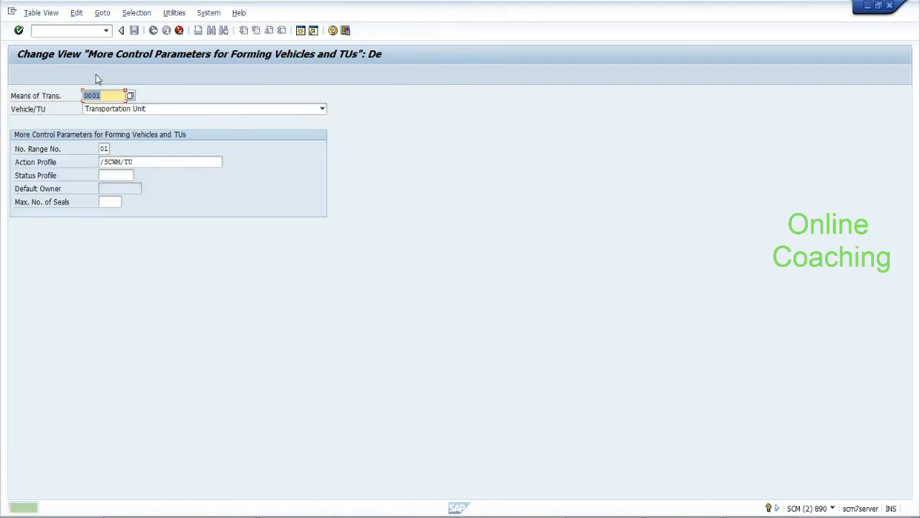
key(BackSpace)
key(BackSpace)
key(BackSpace)
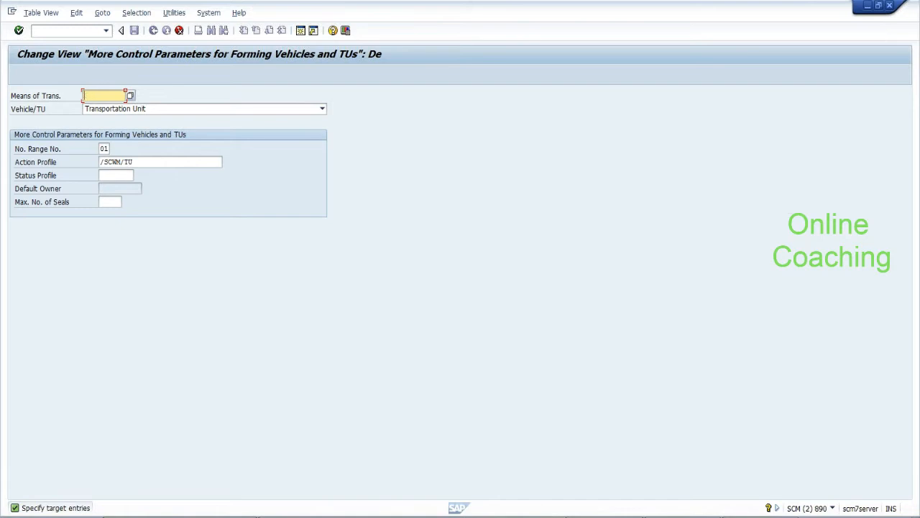
click(130, 96)
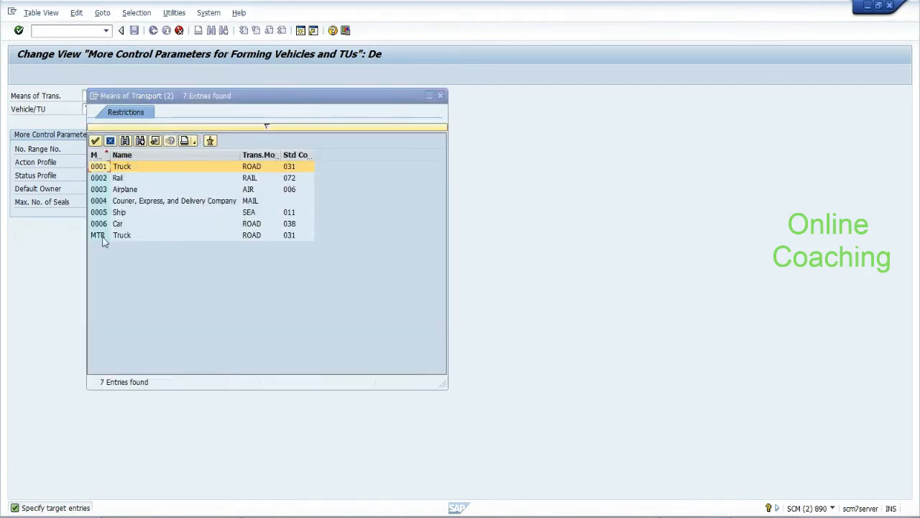
double_click(98, 235)
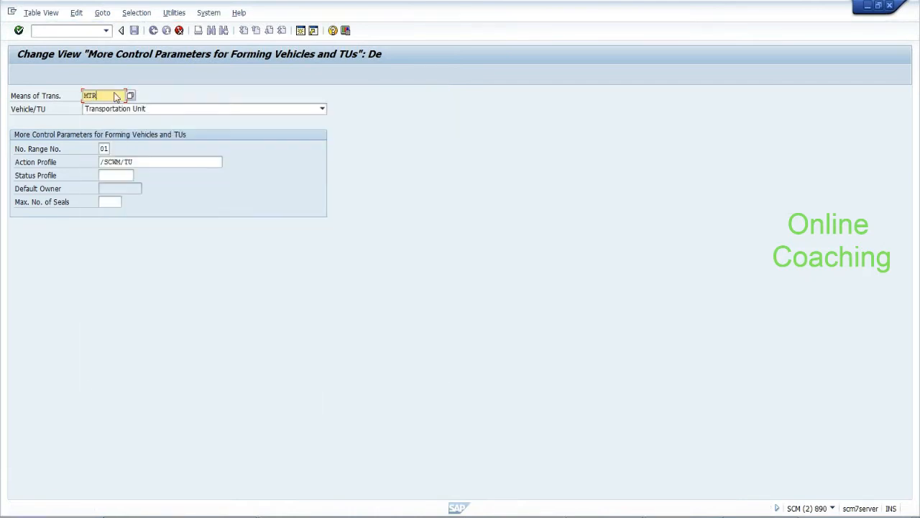
key(Return)
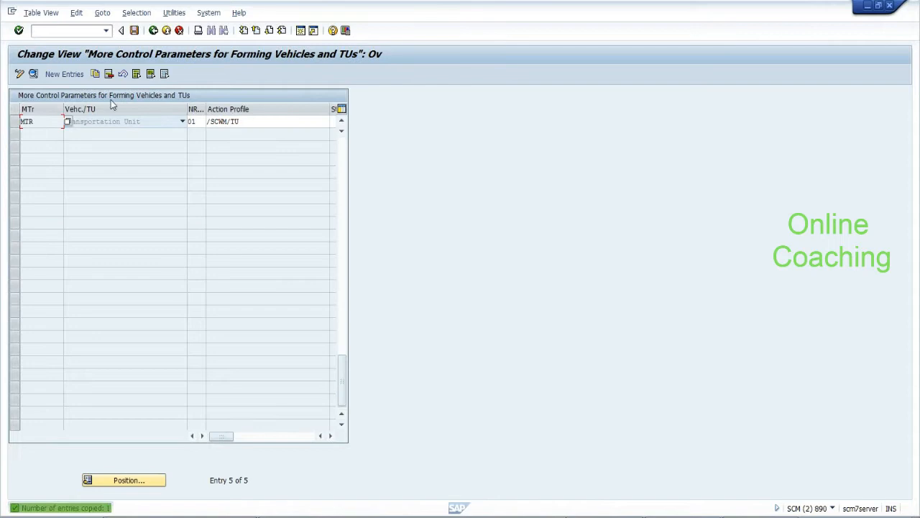
Save the new MTR entry under the customizing request and return to the IMG tree
click(15, 121)
click(134, 31)
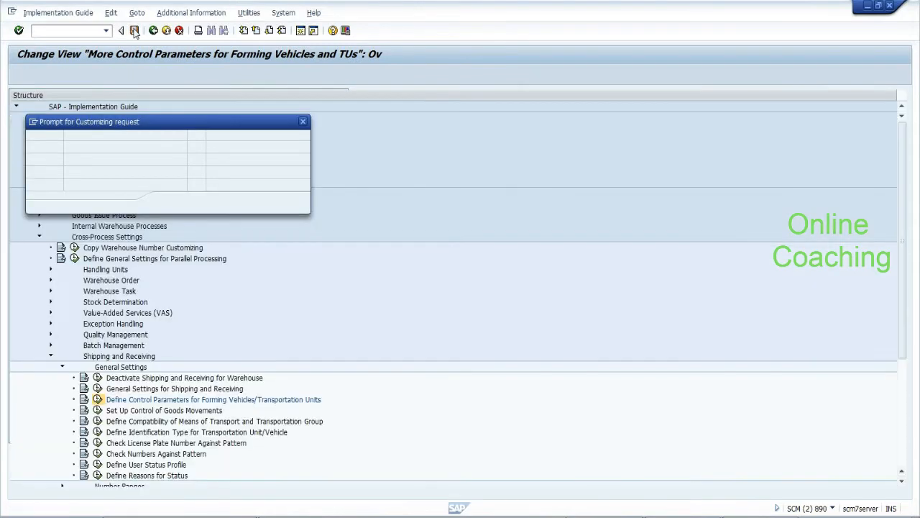
click(169, 204)
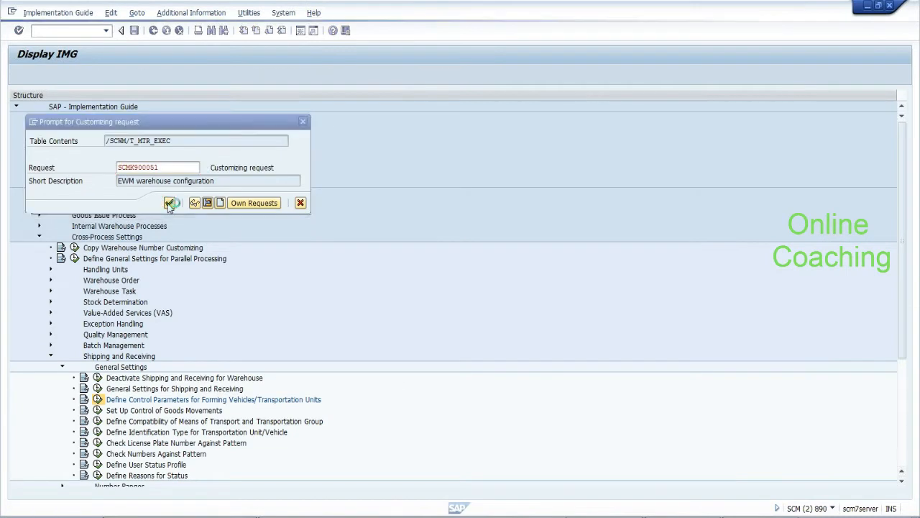
click(155, 34)
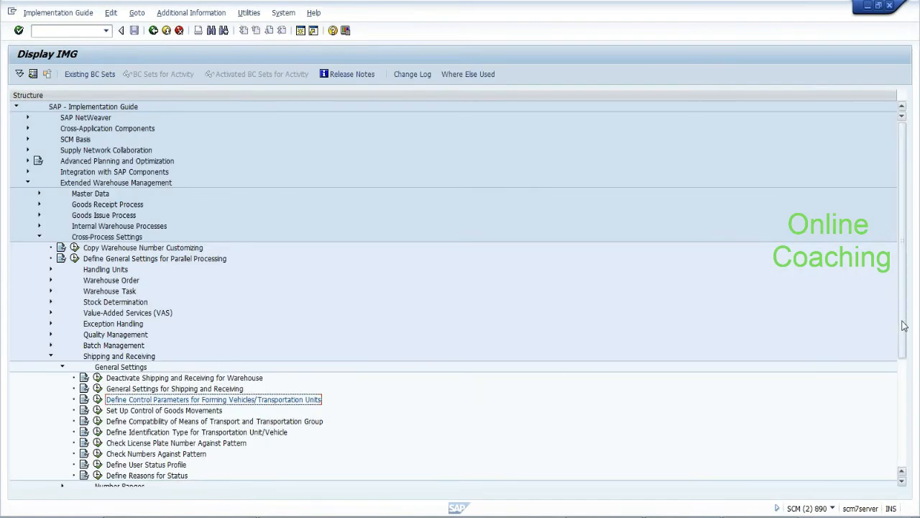
drag(906, 336, 905, 404)
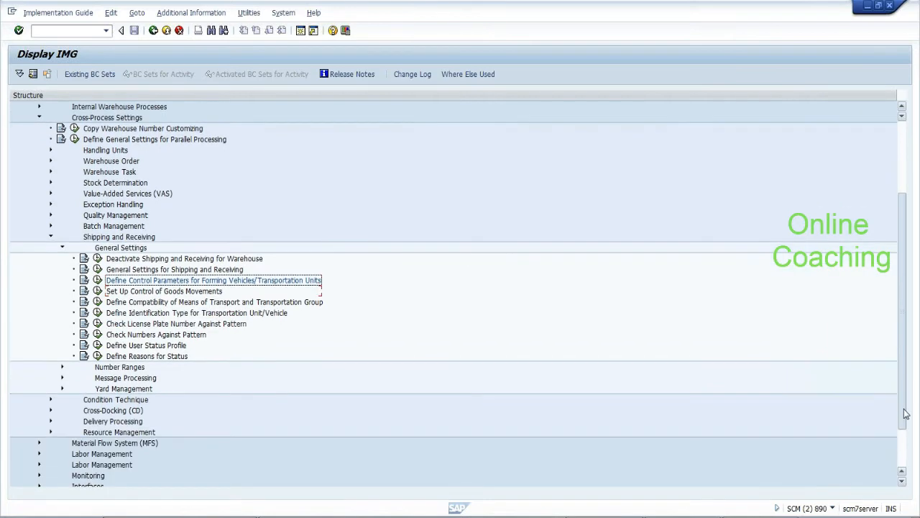
click(62, 368)
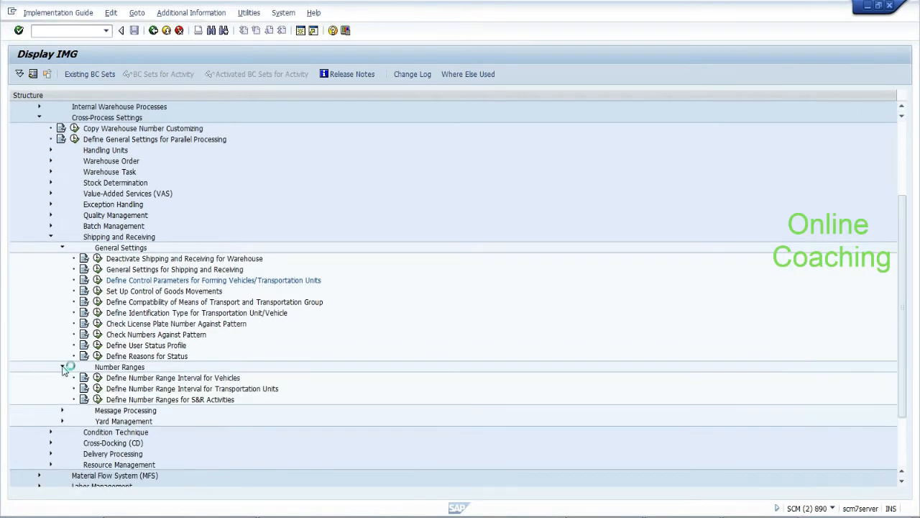
click(98, 388)
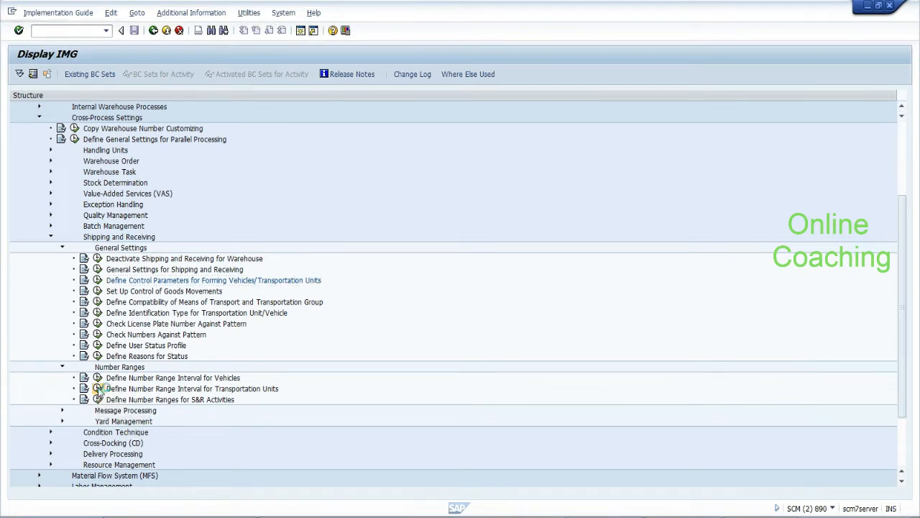
click(75, 107)
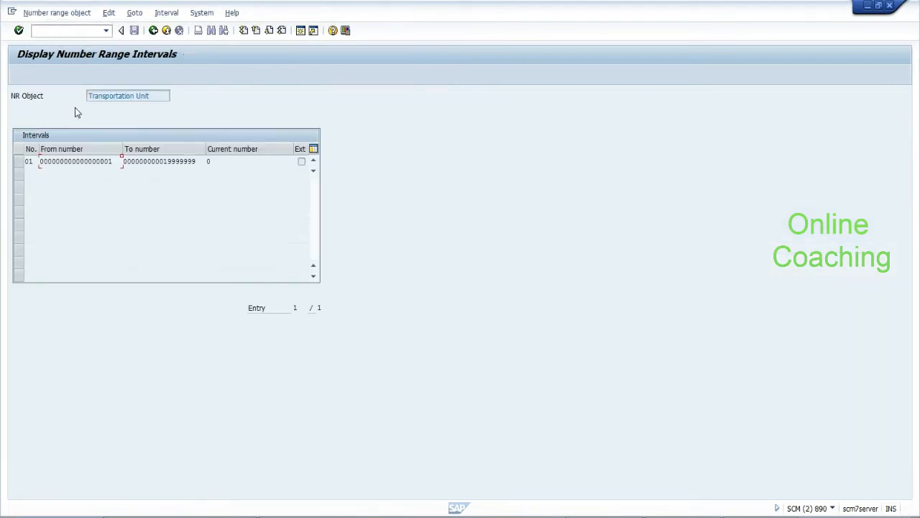
drag(149, 96, 87, 96)
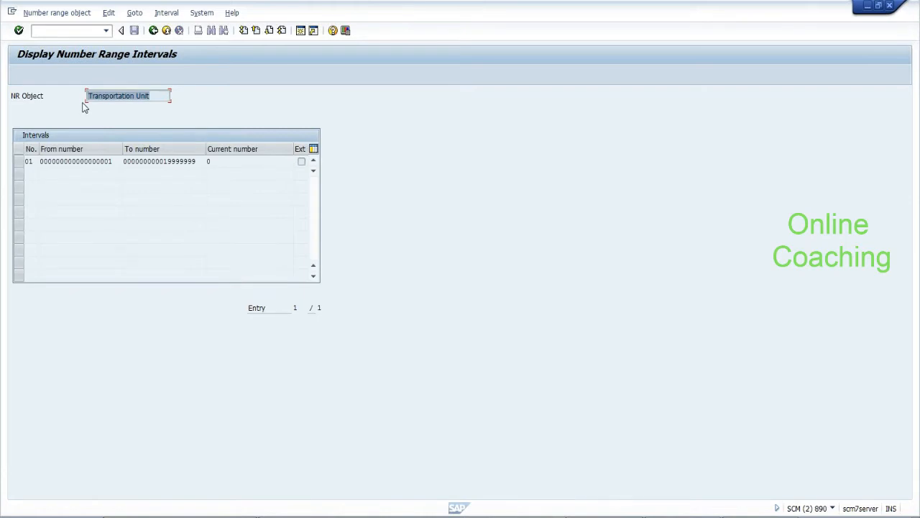
click(153, 31)
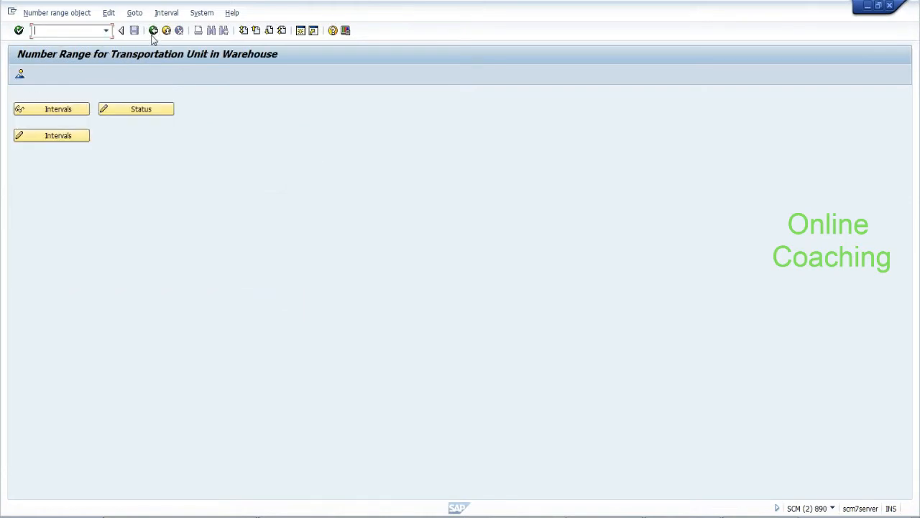
click(153, 31)
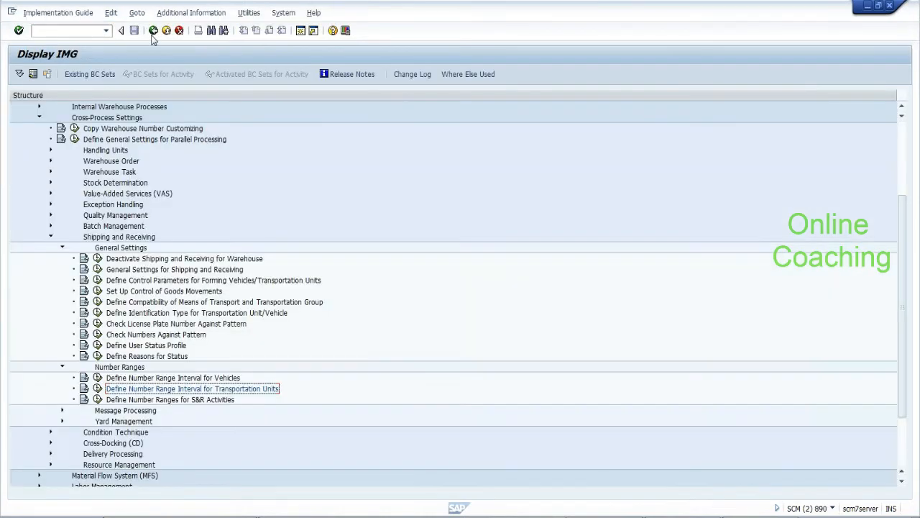
click(98, 400)
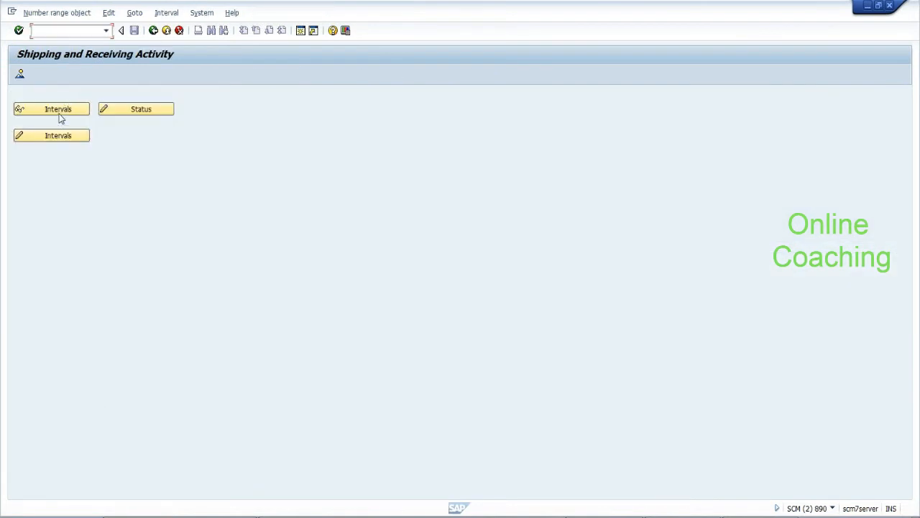
click(58, 136)
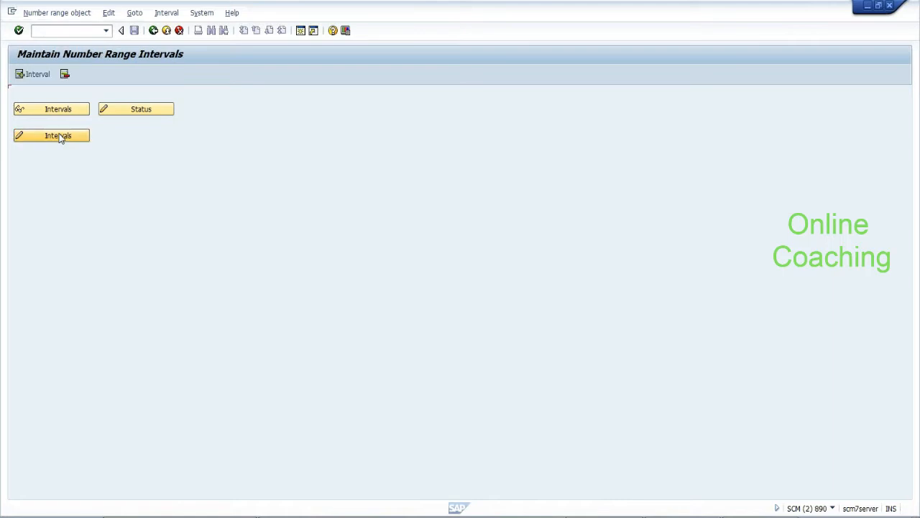
click(81, 161)
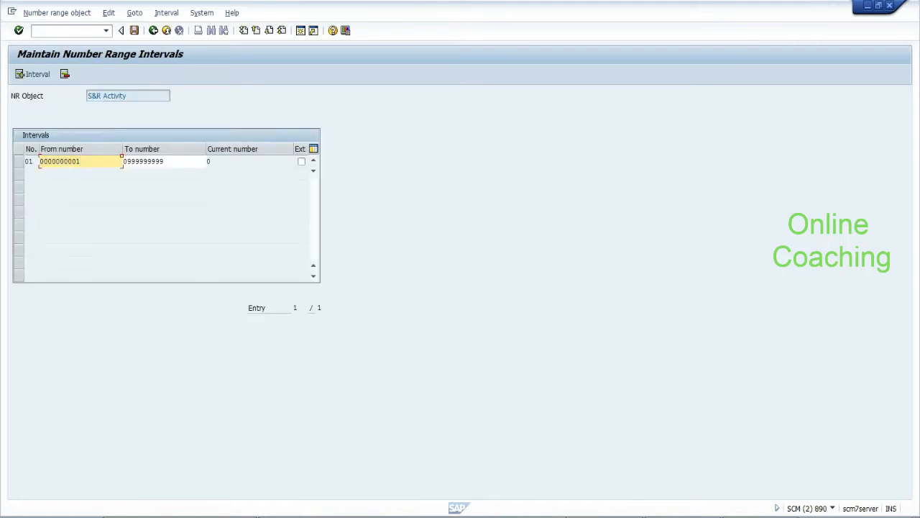
click(154, 31)
click(153, 30)
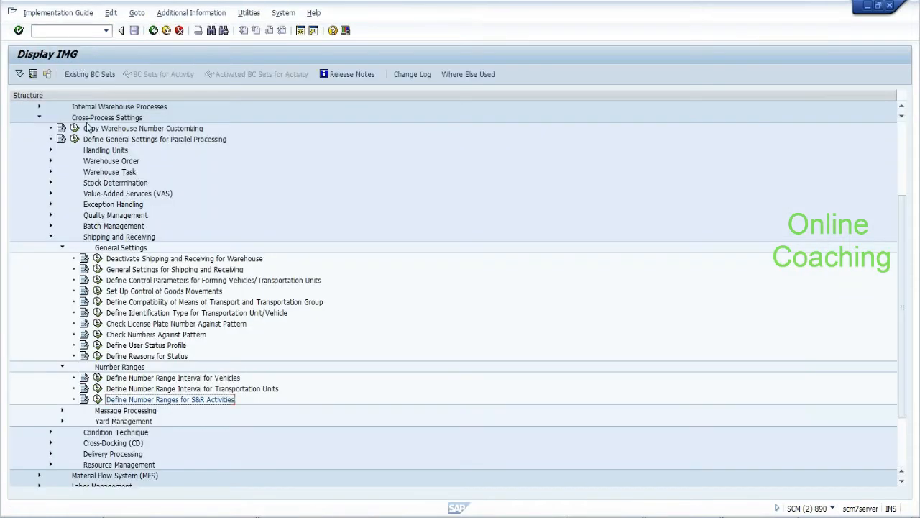
Collapse Number Ranges and Cross-Process Settings, then enter /n to return to SAP Easy Access
click(61, 367)
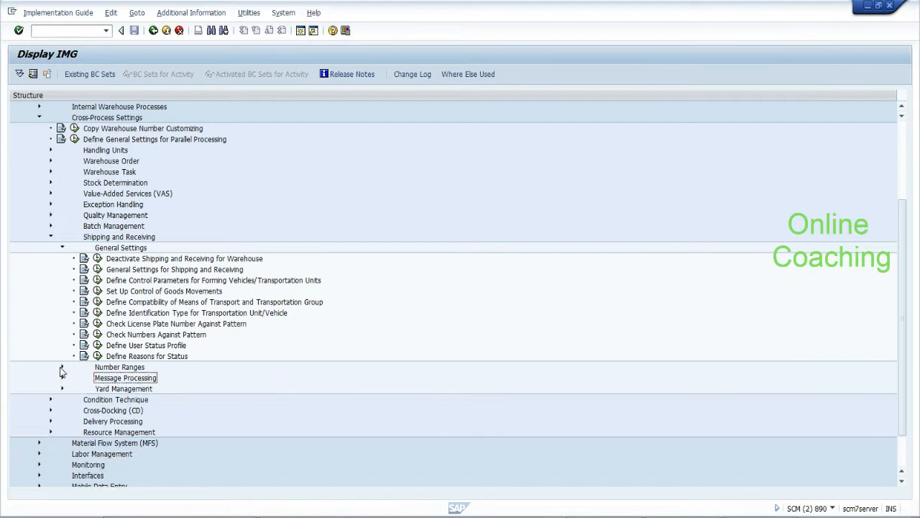
click(39, 119)
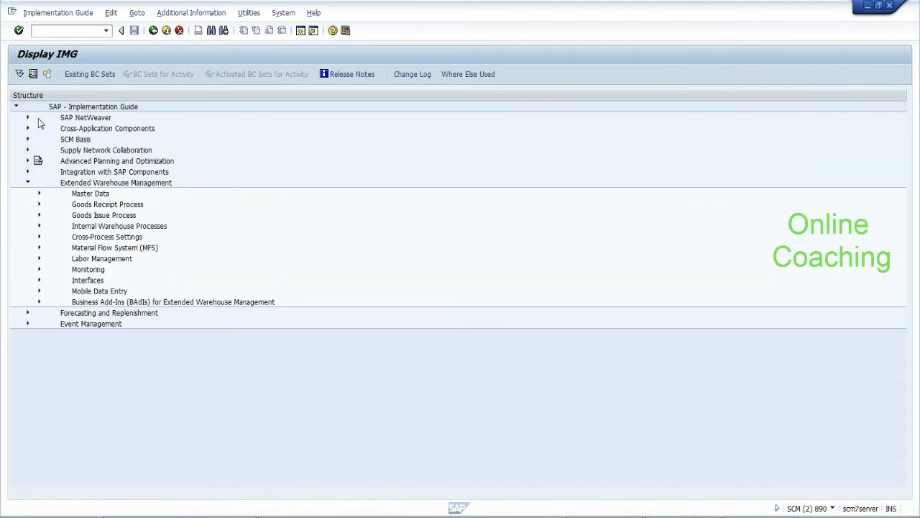
text(/n)
key(Return)
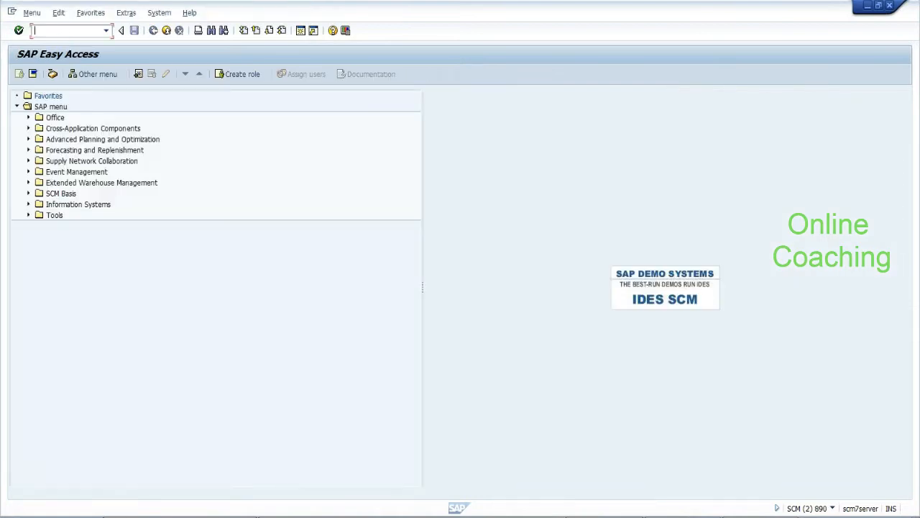
Launch Maintain Warehouse Product (/SCWM/MAT1) from EWM > Master Data > Product and search all product numbers
click(29, 184)
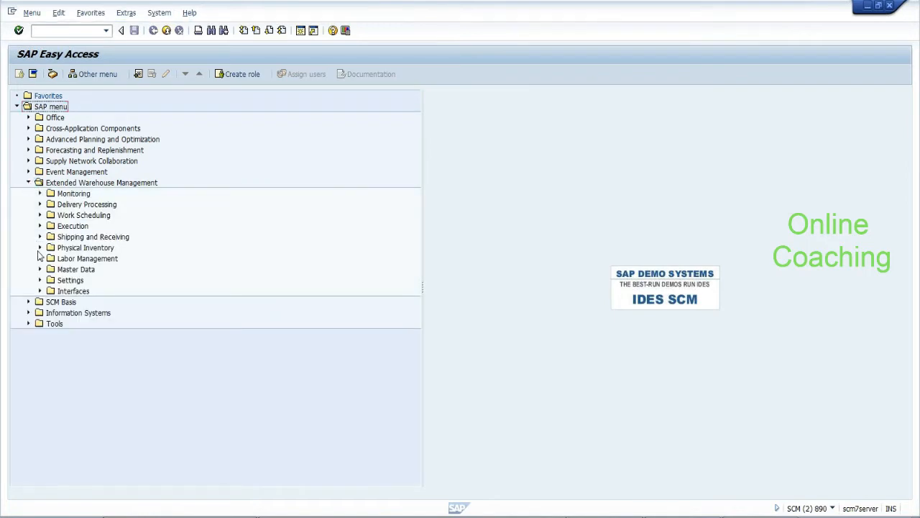
click(41, 270)
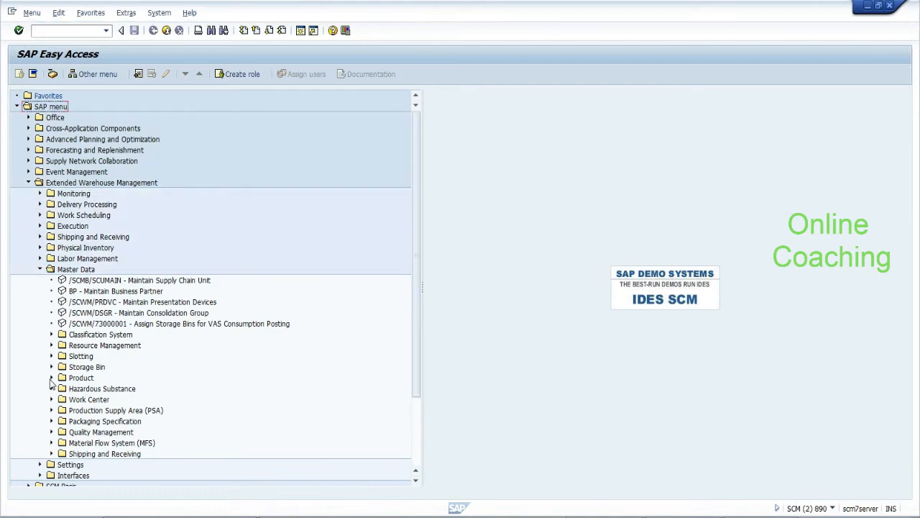
click(51, 379)
click(130, 400)
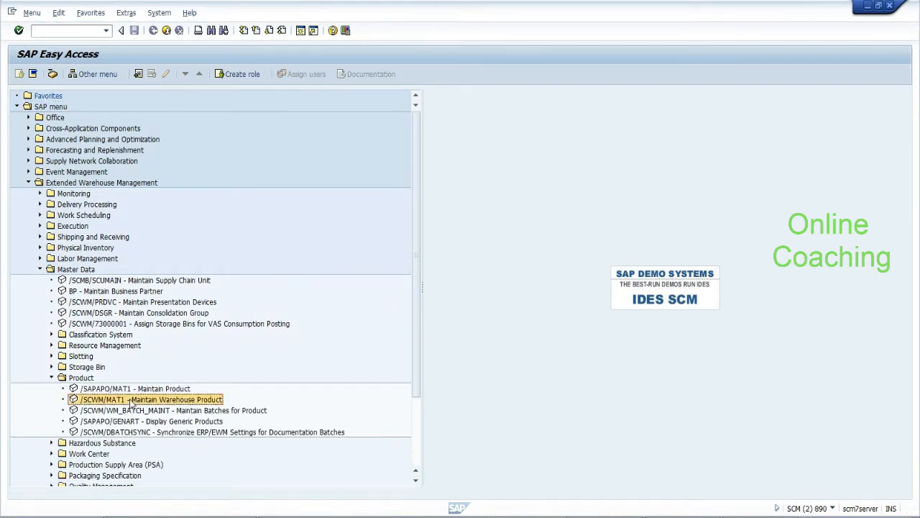
double_click(130, 402)
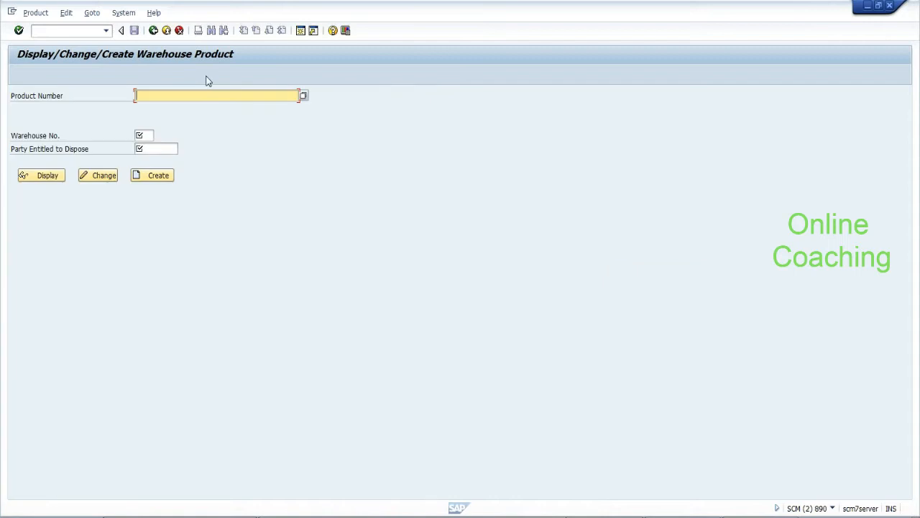
click(303, 96)
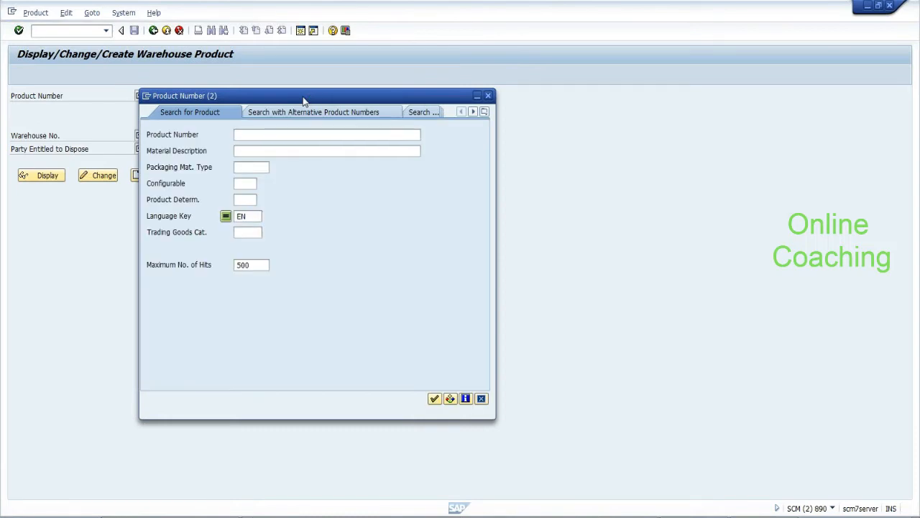
click(433, 400)
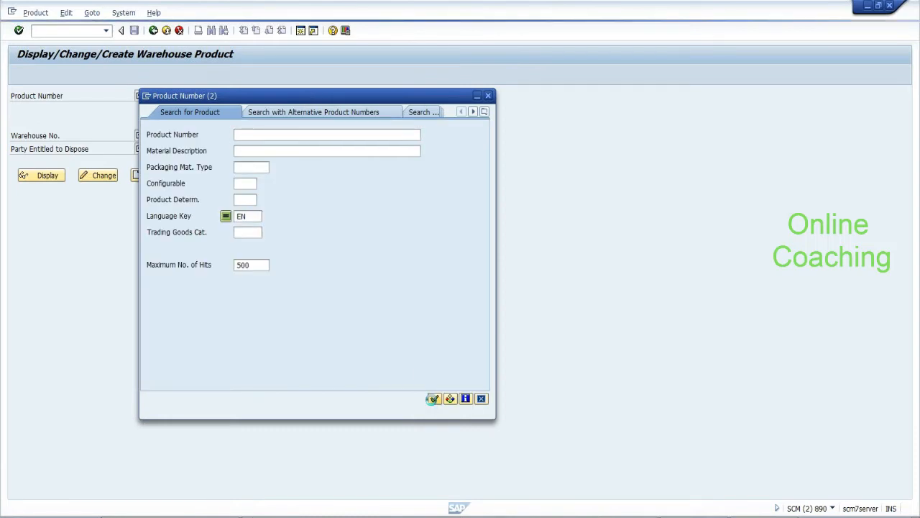
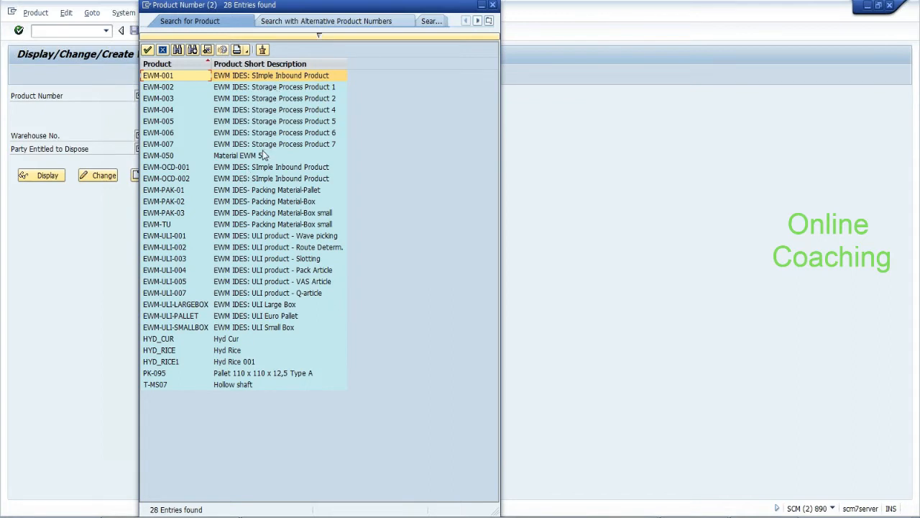
Browse the product hit list, including the packaging material and ULI products
click(255, 191)
click(255, 203)
click(255, 213)
click(254, 226)
click(252, 247)
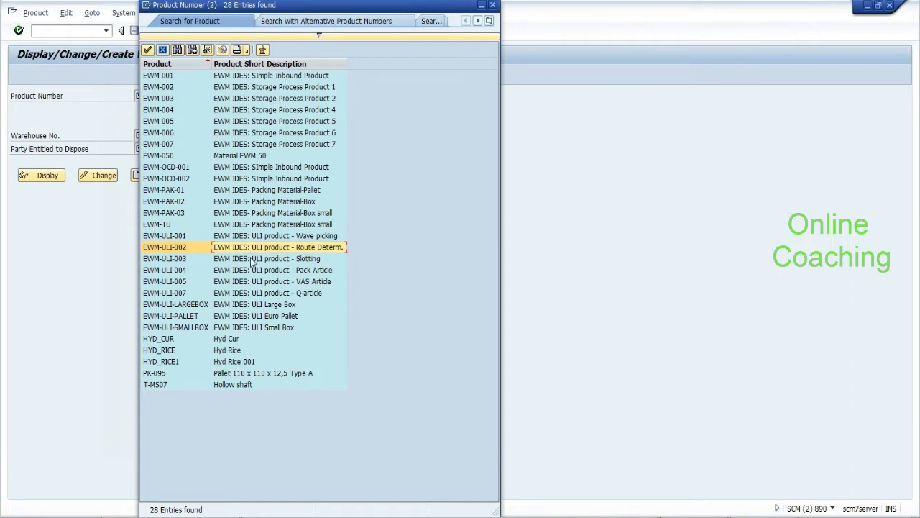
click(251, 260)
click(252, 271)
click(251, 283)
click(251, 294)
click(250, 304)
click(248, 318)
click(248, 328)
click(247, 339)
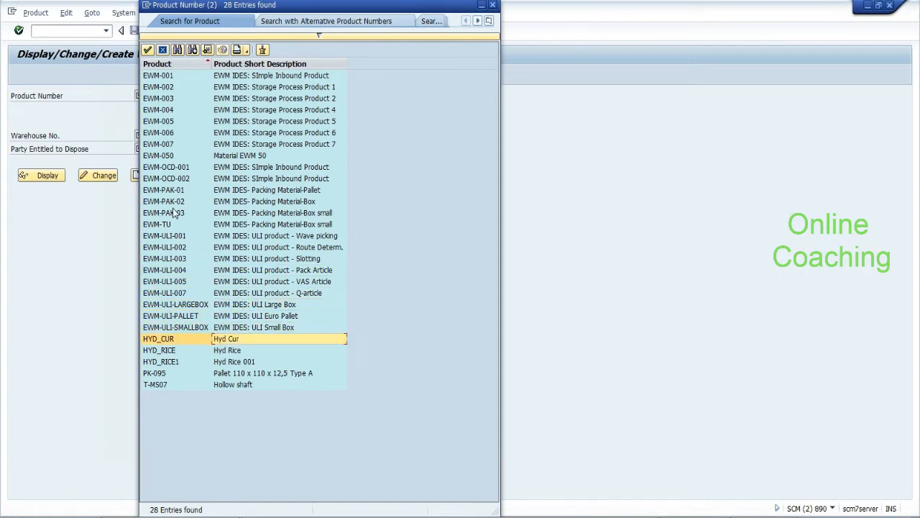
Pick EWM-TU from the hit list as the product number
click(201, 305)
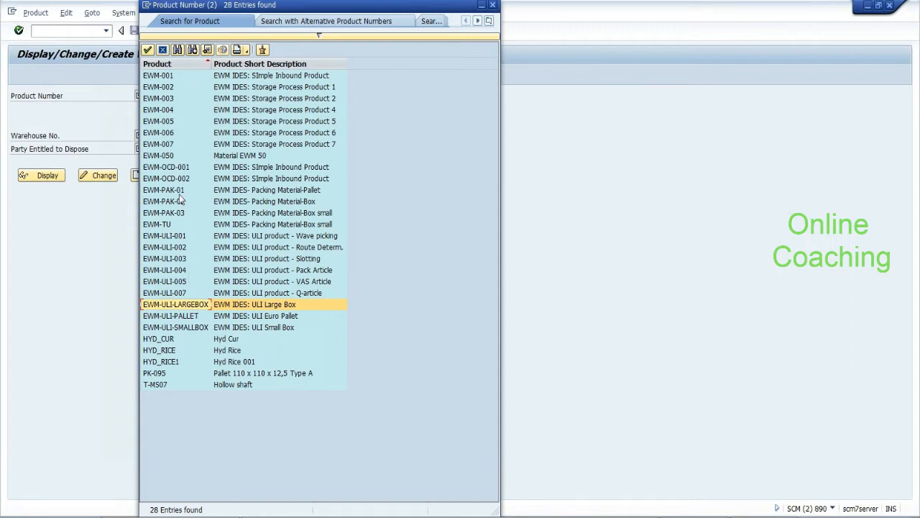
click(166, 225)
double_click(166, 225)
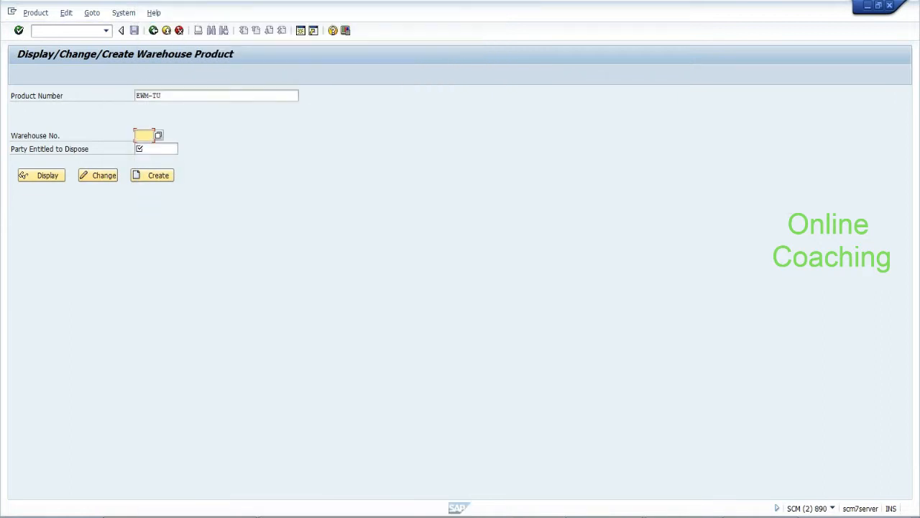
Enter warehouse EHYD and party BP_HYDP, then open and save warehouse product EWM-TU
text(EHYD)
key(Tab)
text(b)
click(154, 161)
click(154, 177)
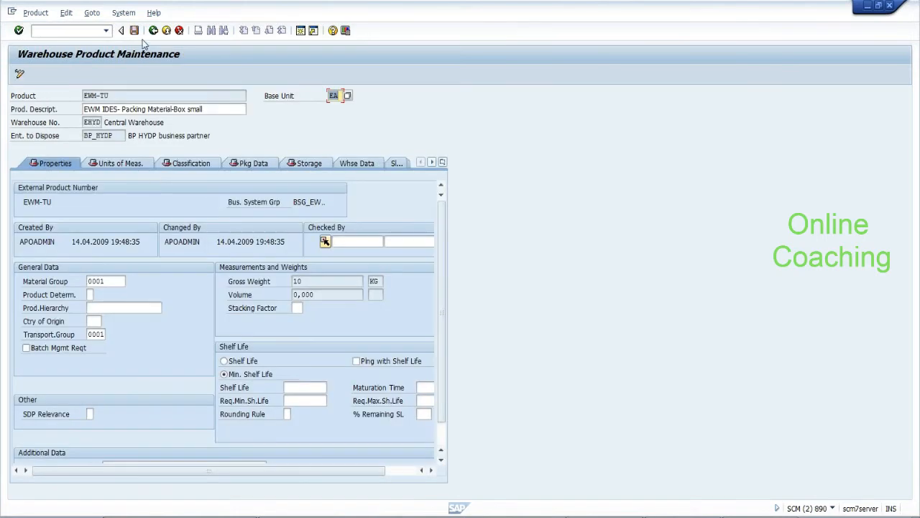
click(135, 32)
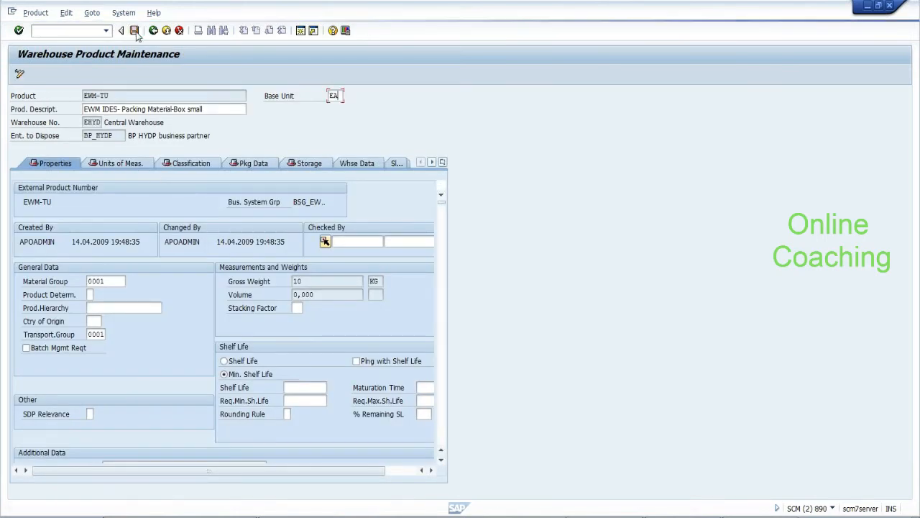
Set packaging material type 0003 (Truck) in Pkg Data, save, and return to Easy Access
click(253, 164)
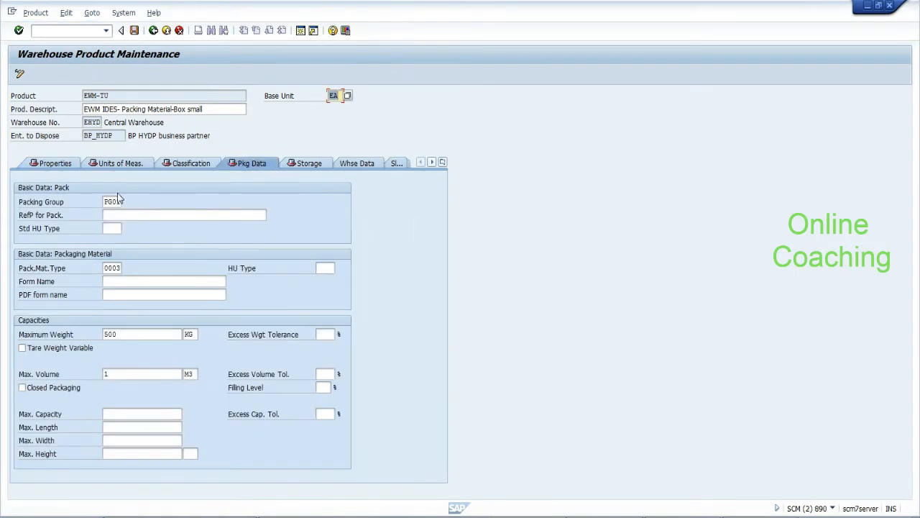
click(107, 268)
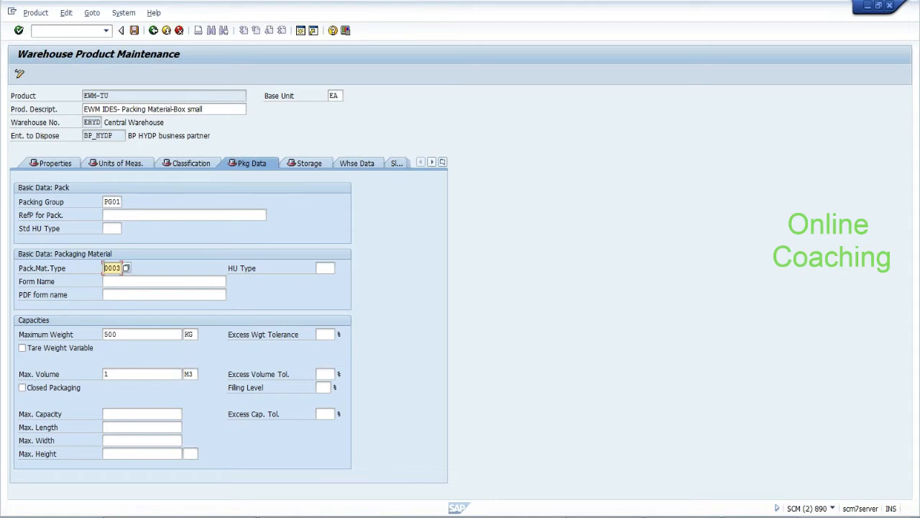
click(125, 269)
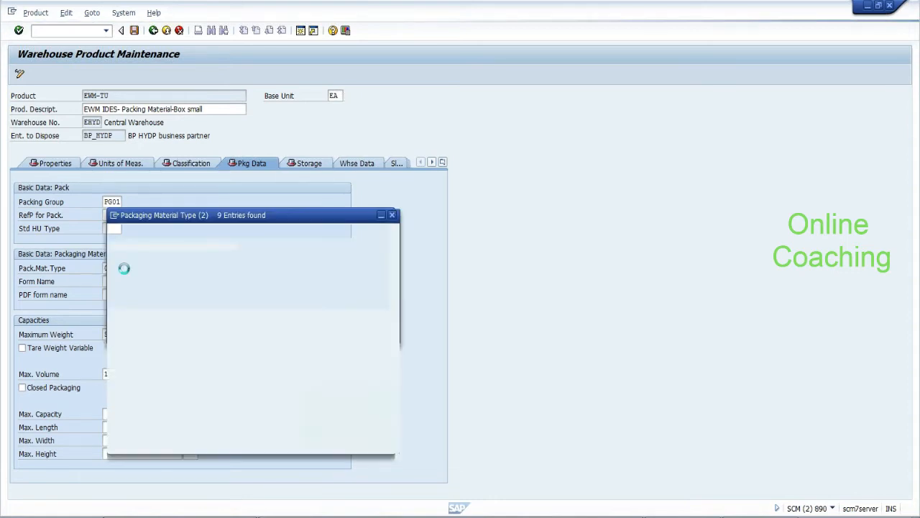
click(121, 308)
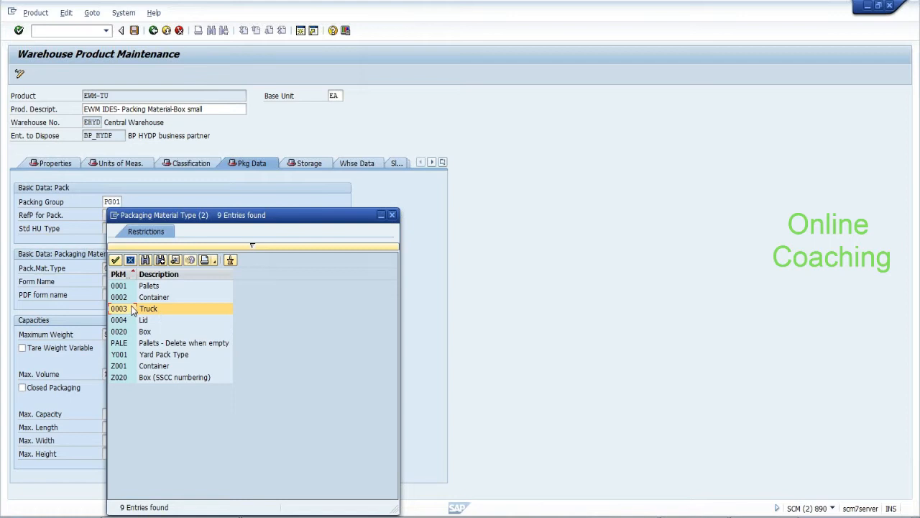
click(117, 260)
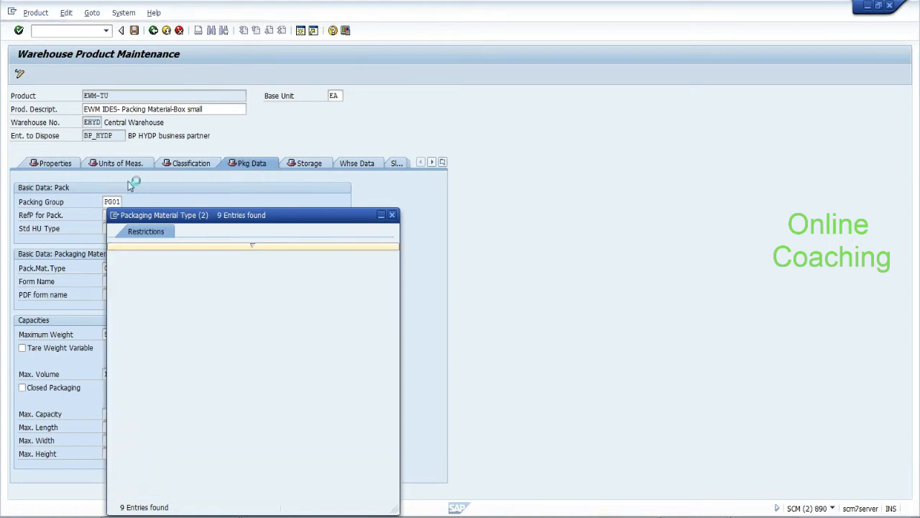
click(135, 32)
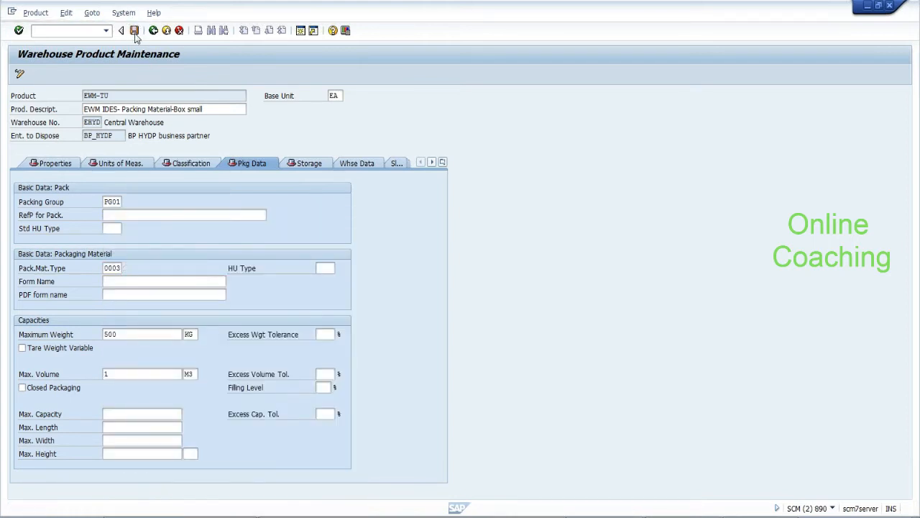
click(153, 33)
click(152, 33)
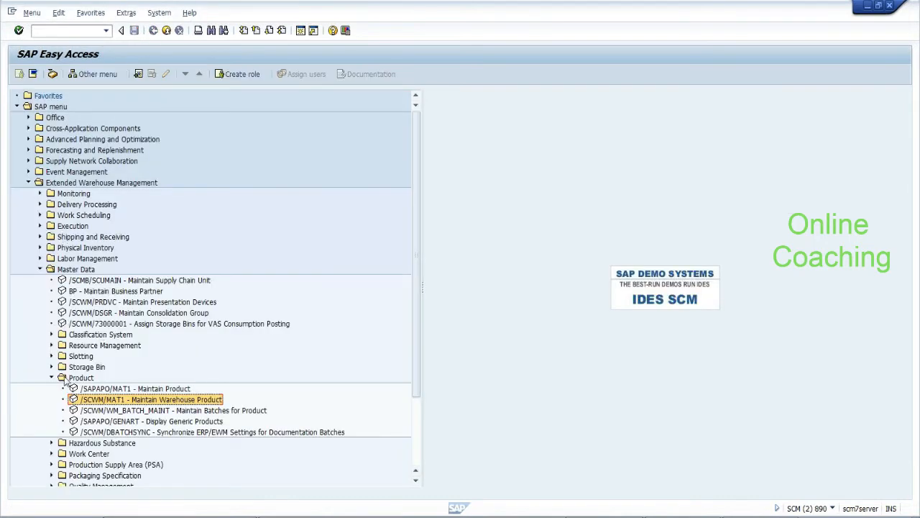
Start the packaging-material-to-means-of-transport link under Settings > Shipping and Receiving
click(52, 378)
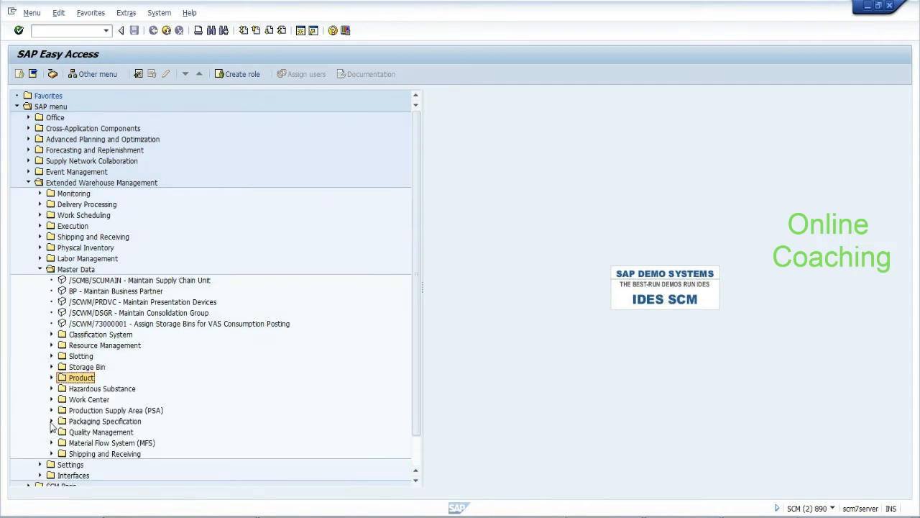
scroll(419, 352, down, 1)
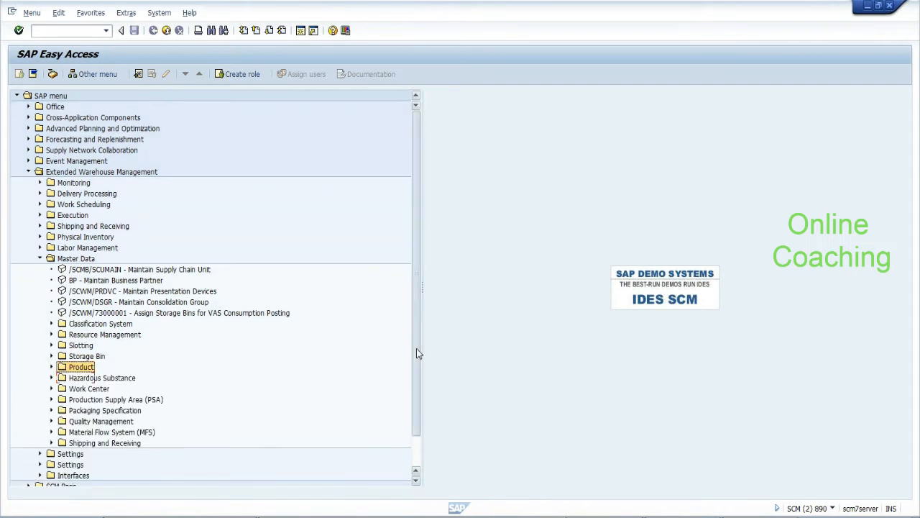
scroll(418, 353, down, 2)
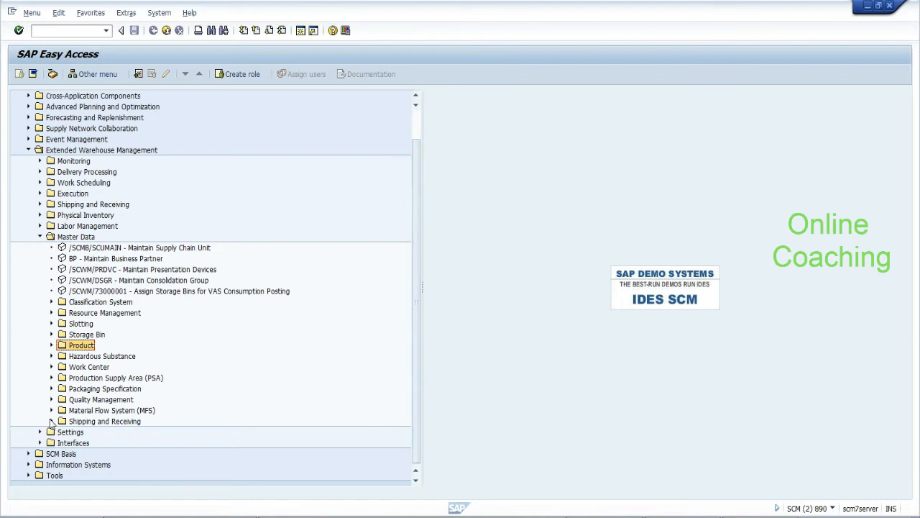
scroll(52, 423, down, 2)
click(52, 399)
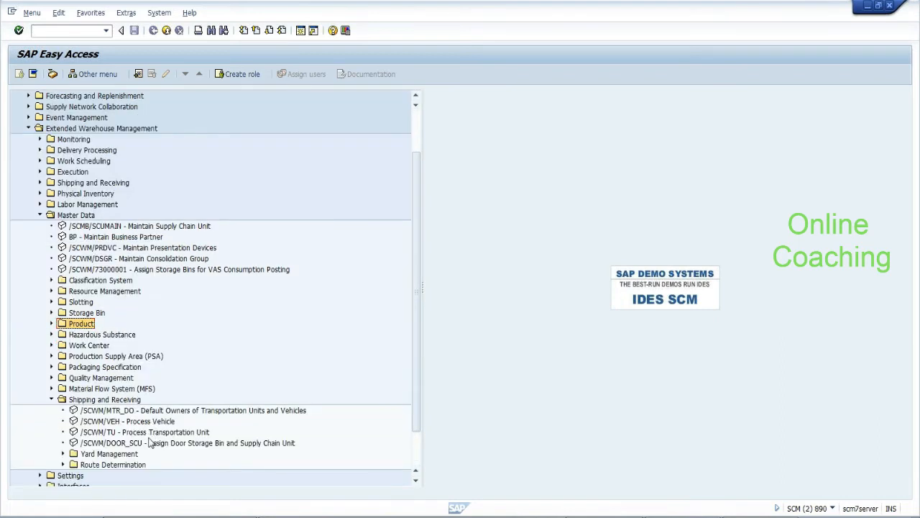
click(41, 215)
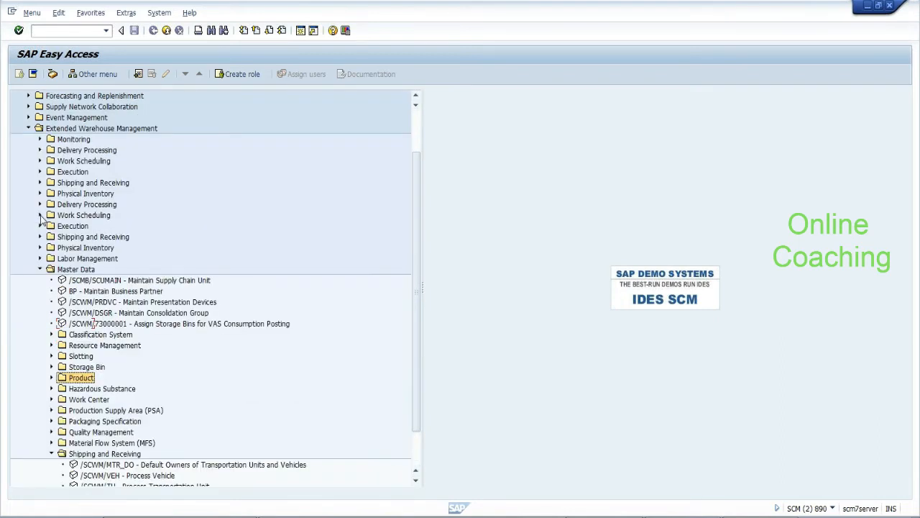
click(40, 280)
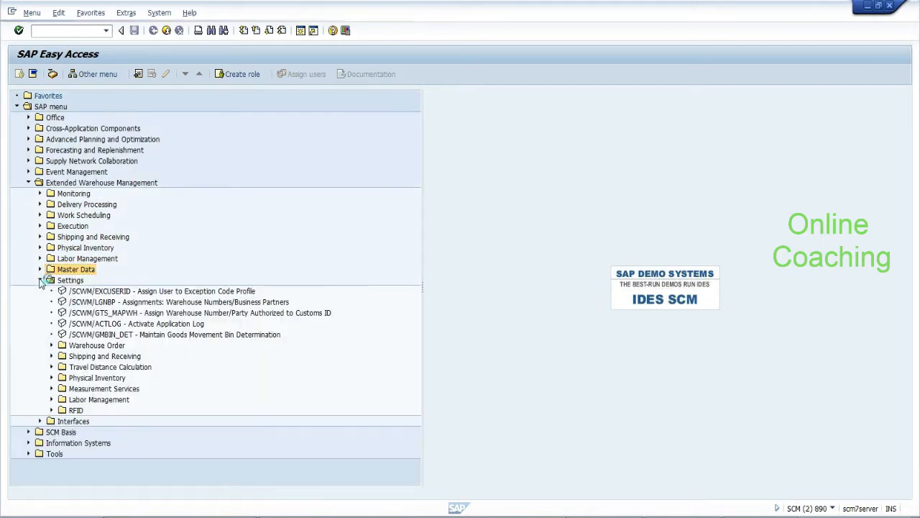
click(51, 356)
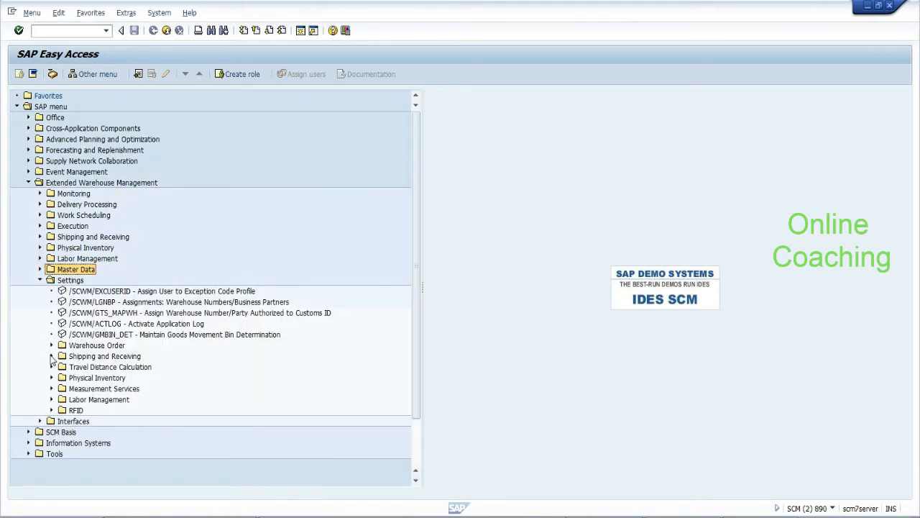
double_click(115, 378)
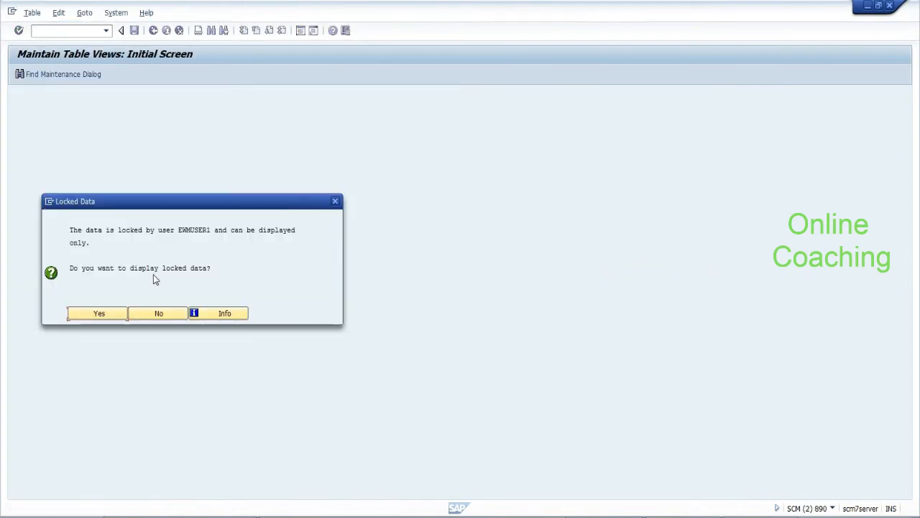
Decline the locked data and exit the other session's link table without saving
click(174, 313)
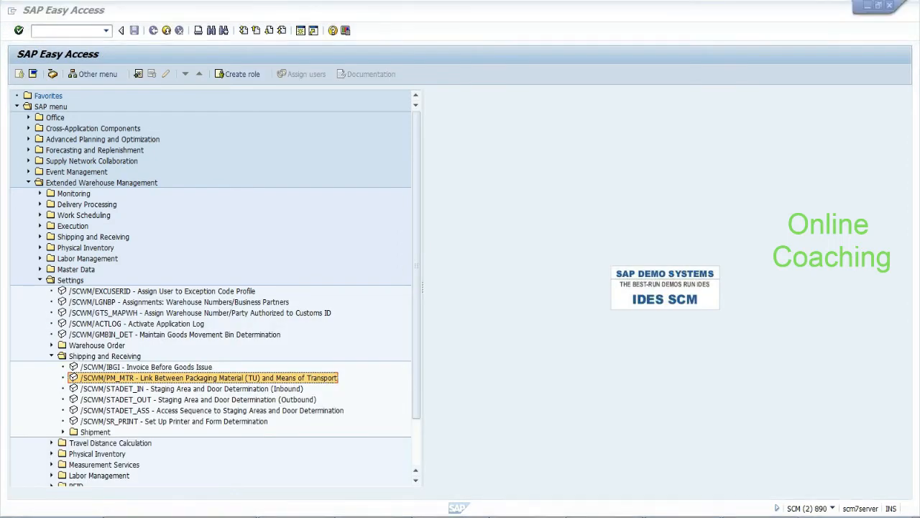
key(alt+Tab)
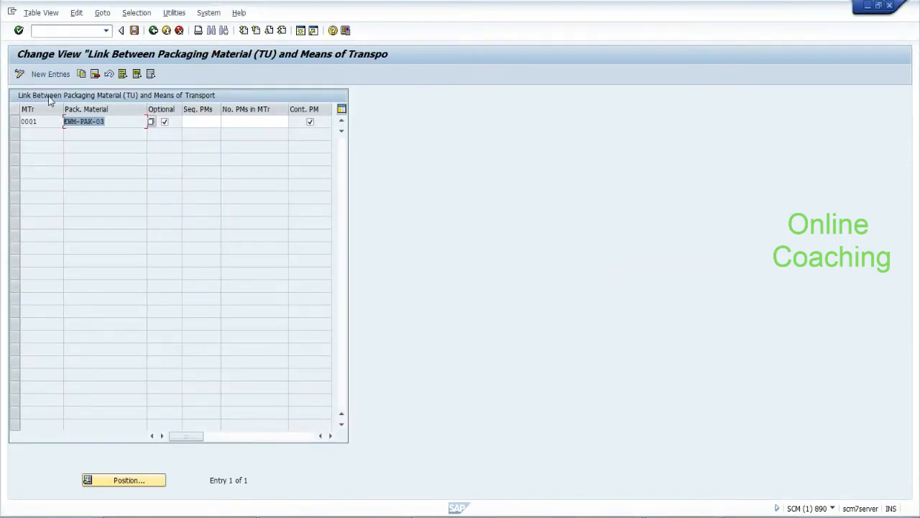
click(153, 33)
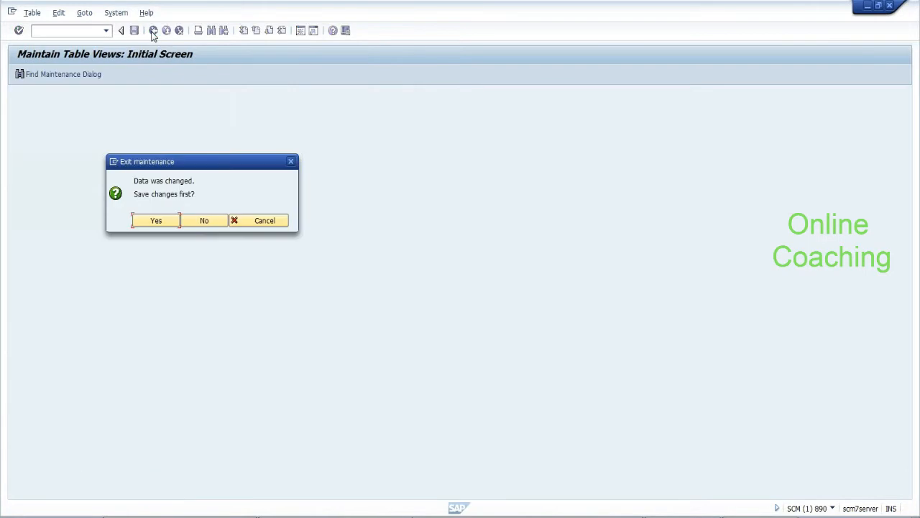
click(201, 220)
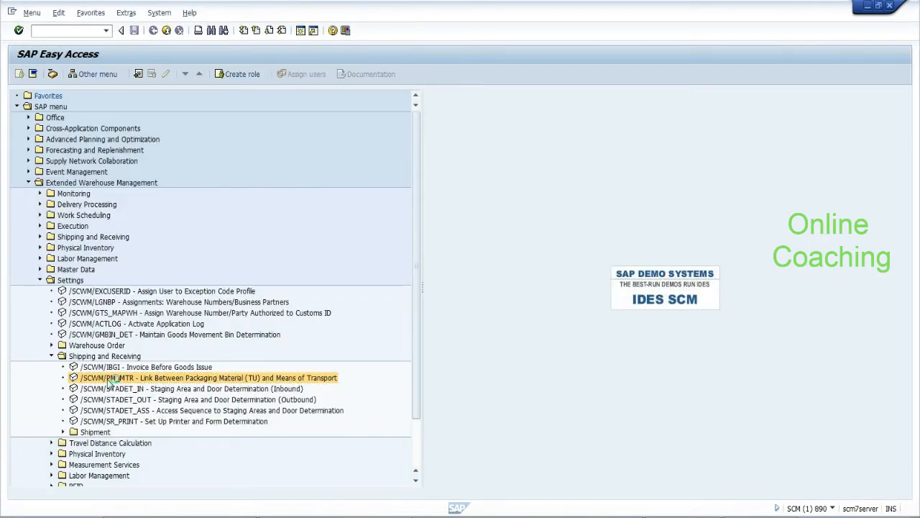
Reopen the link table, delete the 0001 / EWM-PAK-03 entry, save, and begin new entries
double_click(109, 379)
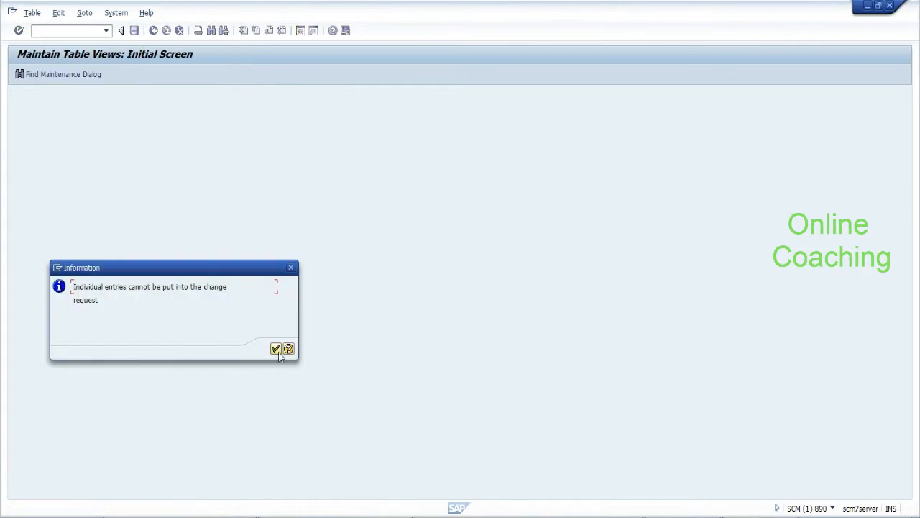
click(276, 350)
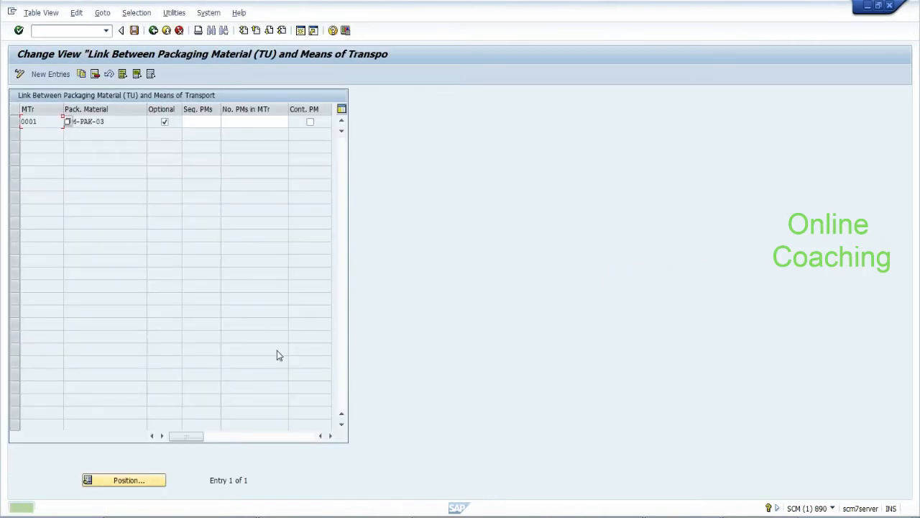
click(16, 123)
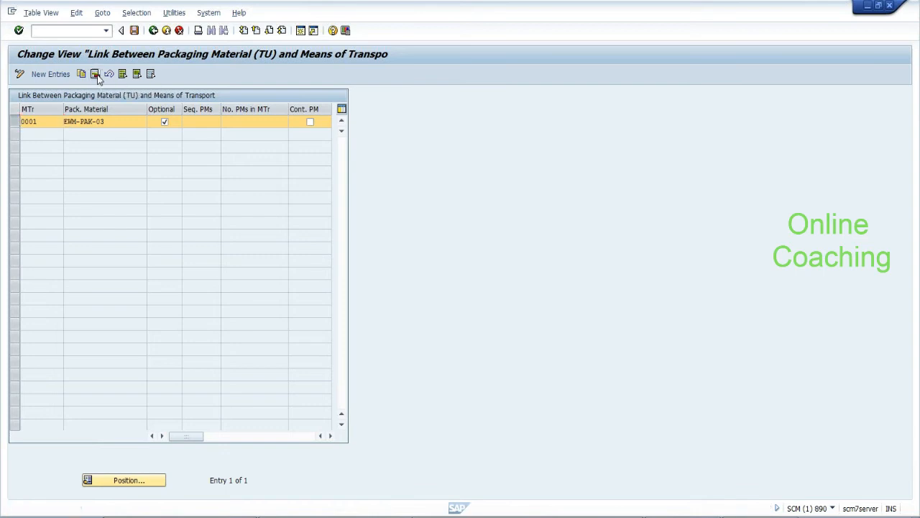
click(95, 74)
click(276, 336)
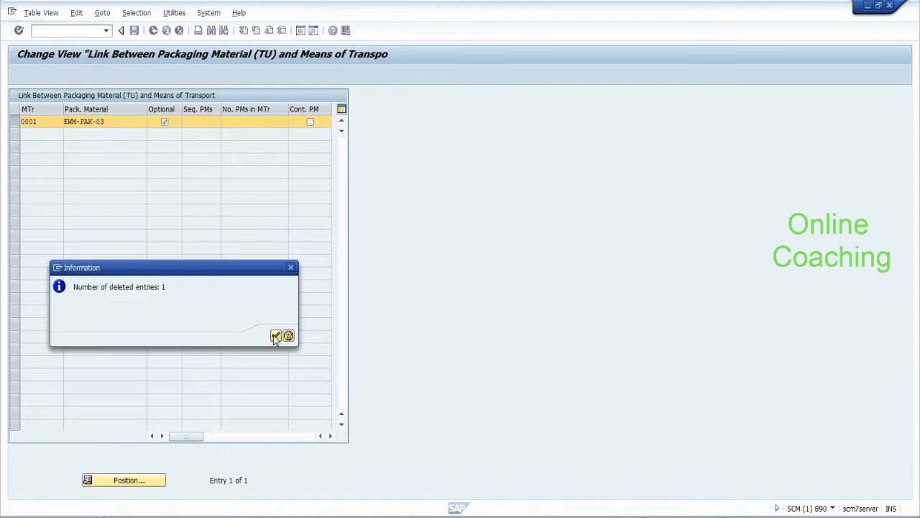
click(134, 31)
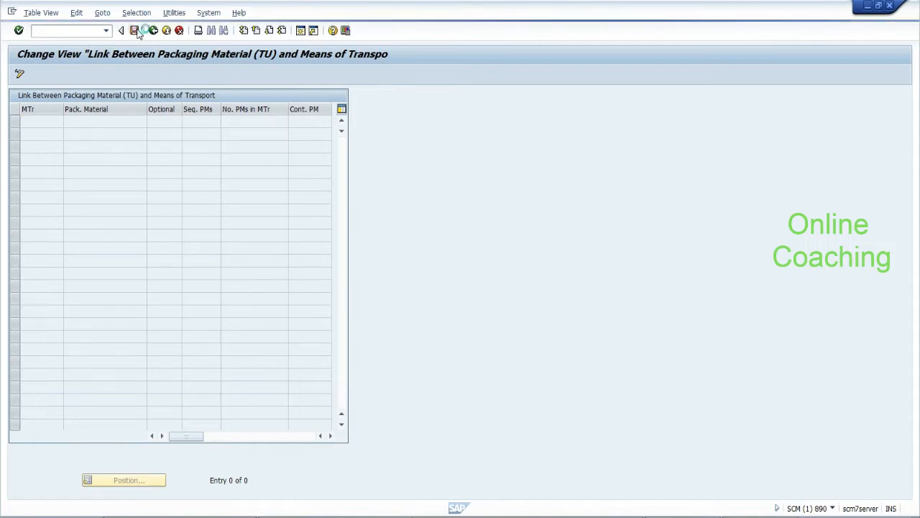
click(169, 203)
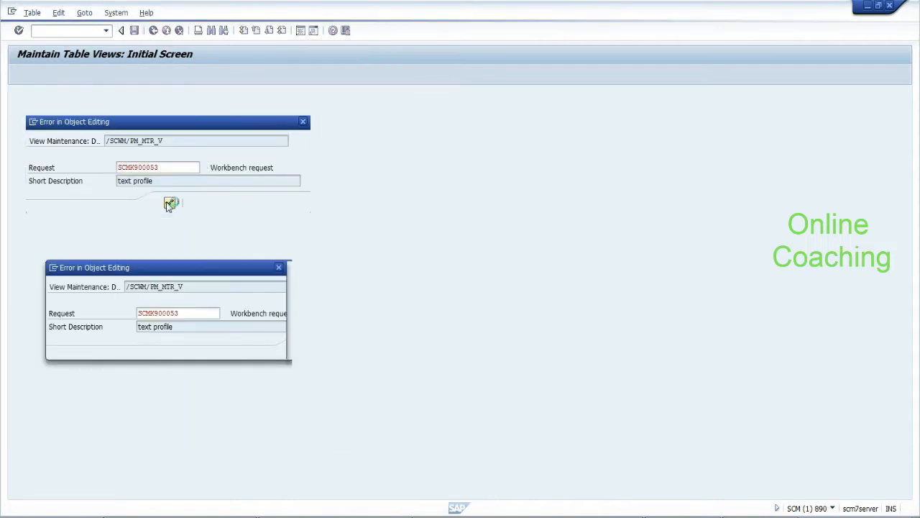
click(268, 351)
click(50, 74)
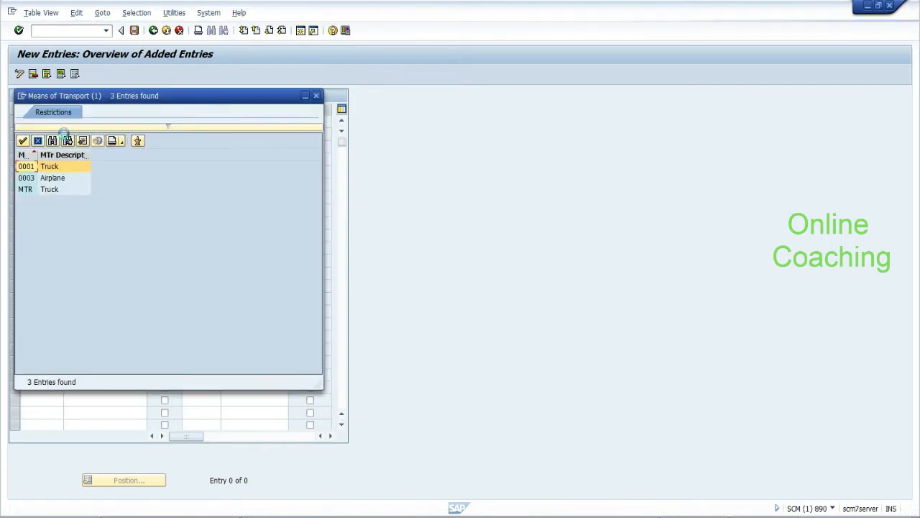
Add a first row linking means of transport 0001 to EWM-TU, marked Optional
double_click(26, 167)
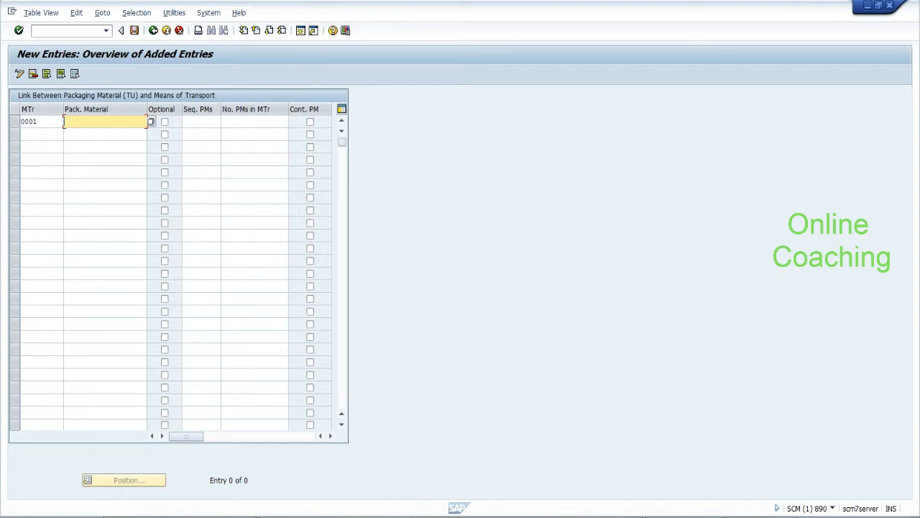
key(BackSpace)
text(EWM-T)
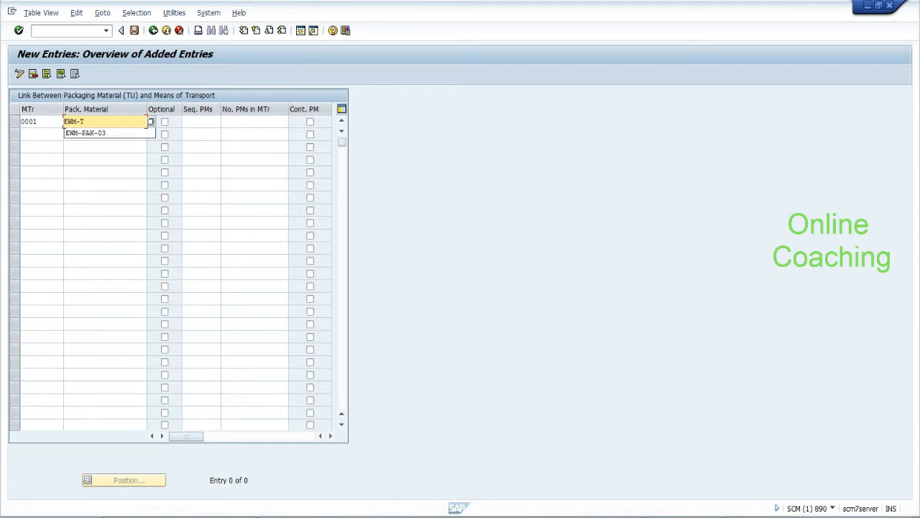
text(U)
key(Return)
click(165, 123)
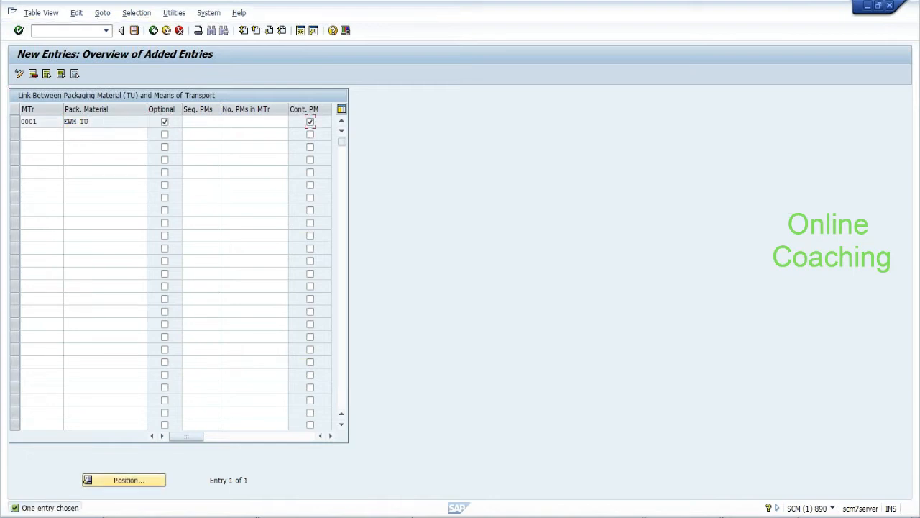
Add a second row linking MTR to EWM-TU, marked Optional and container packaging material
click(51, 134)
click(66, 135)
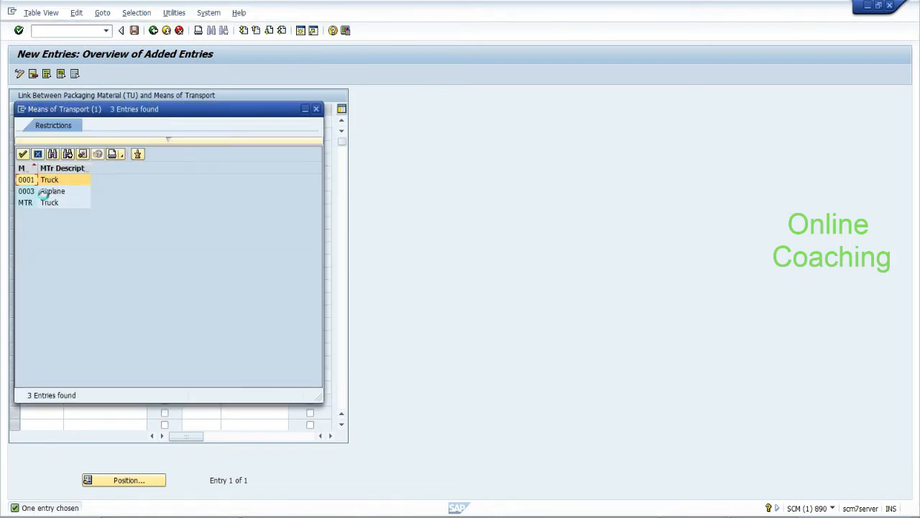
double_click(26, 202)
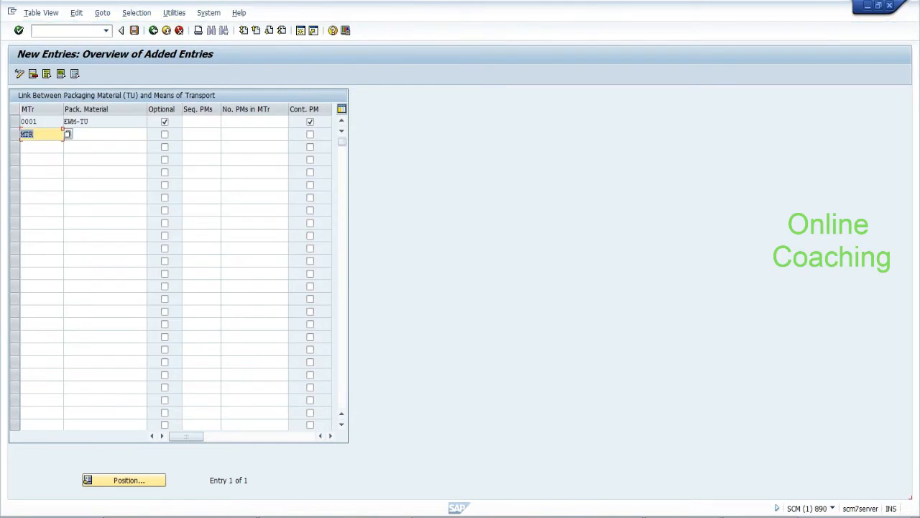
key(Tab)
text(EWM-TU)
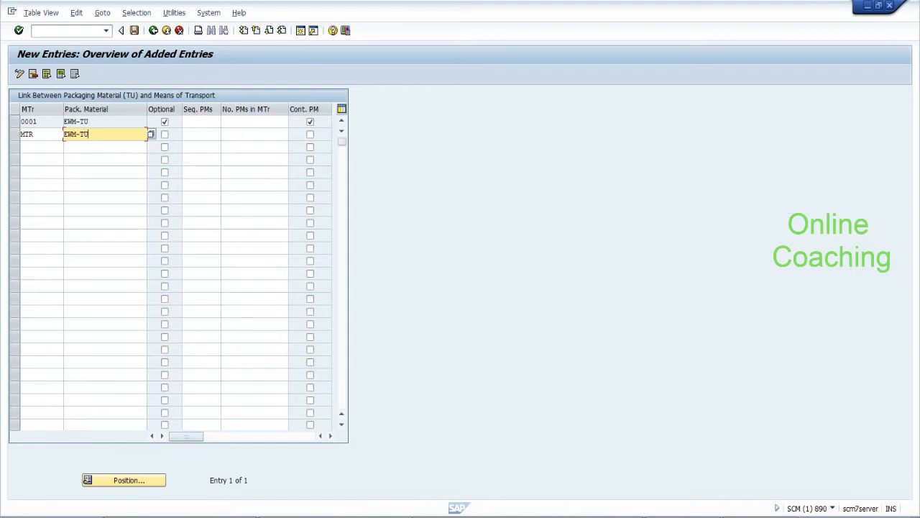
key(Return)
drag(89, 122, 63, 135)
click(165, 135)
click(310, 135)
Save the new links, get past the table-key errors, and start a new transport request
click(134, 30)
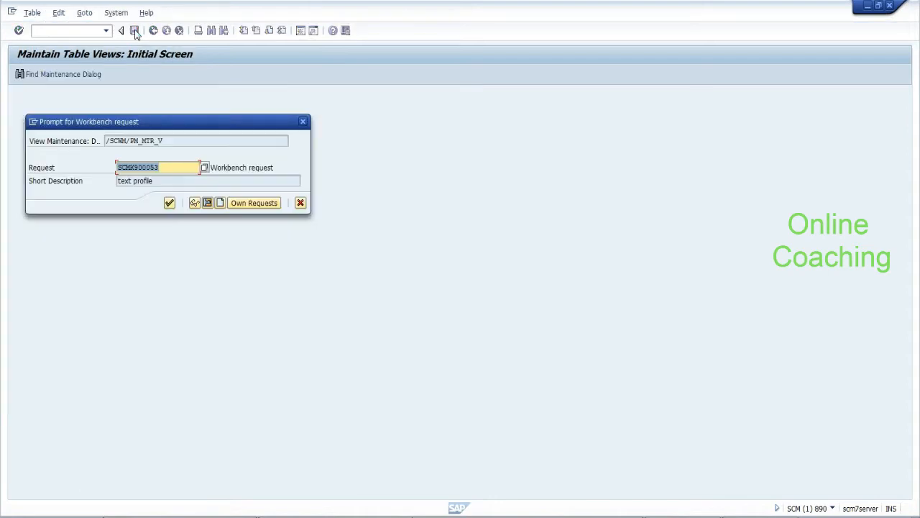
click(170, 204)
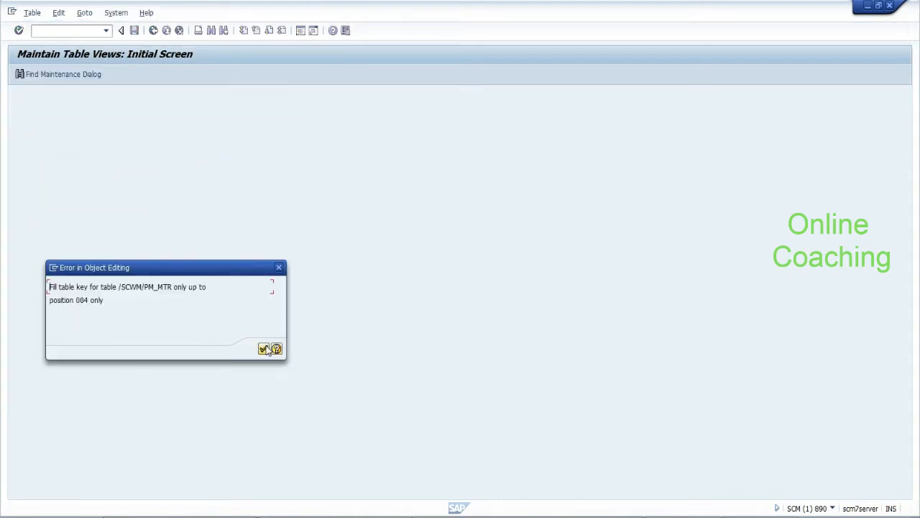
click(267, 349)
click(154, 30)
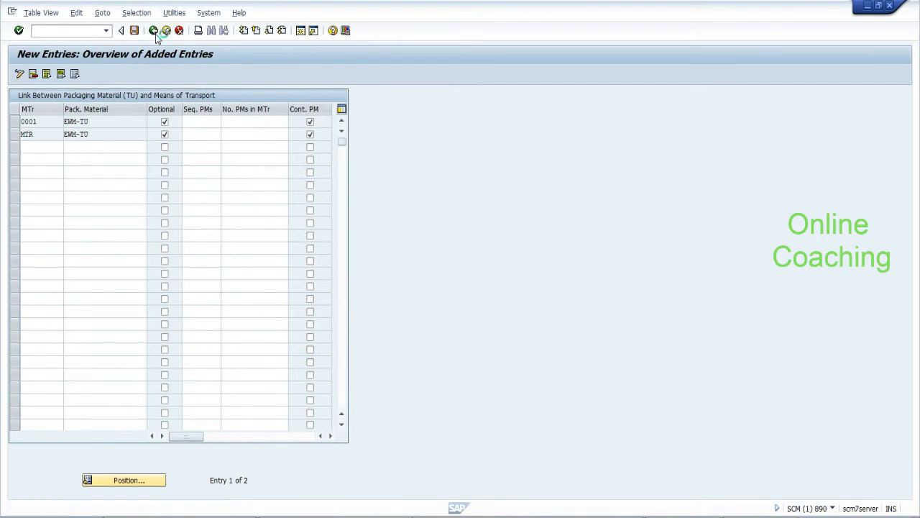
click(154, 31)
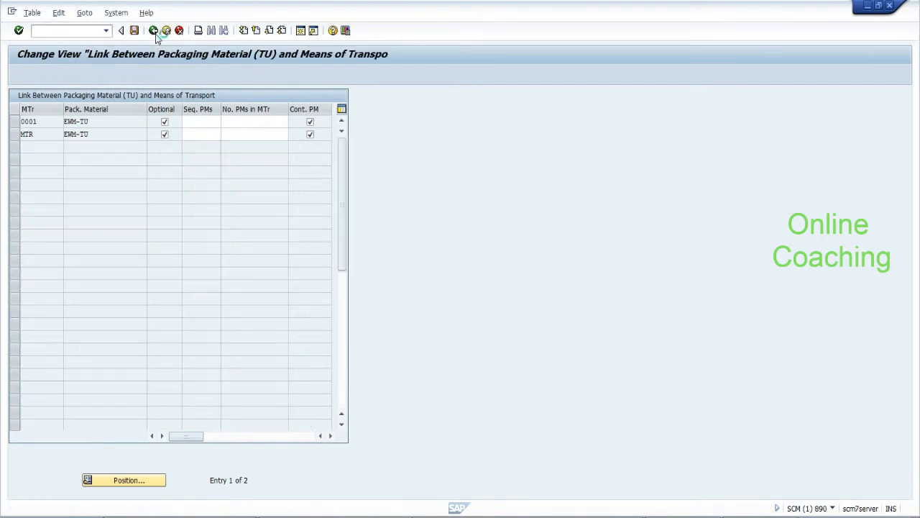
click(151, 221)
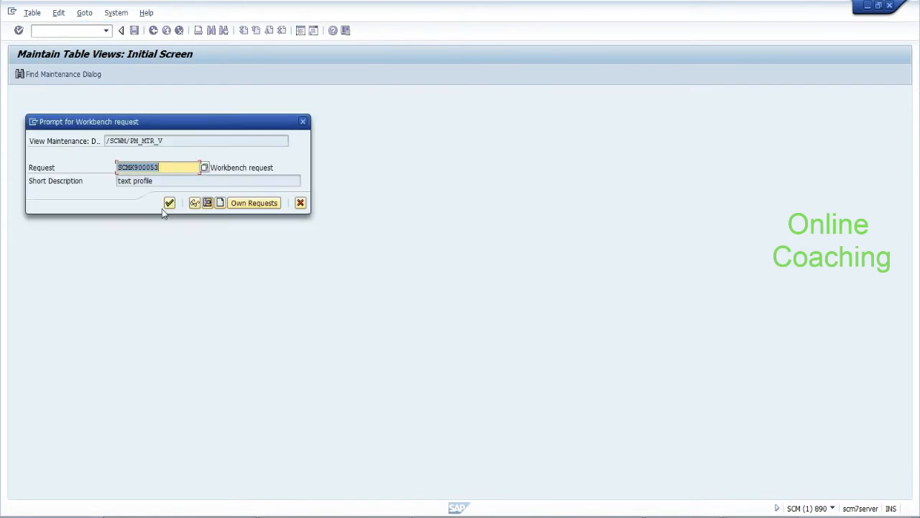
click(170, 205)
click(263, 349)
click(153, 30)
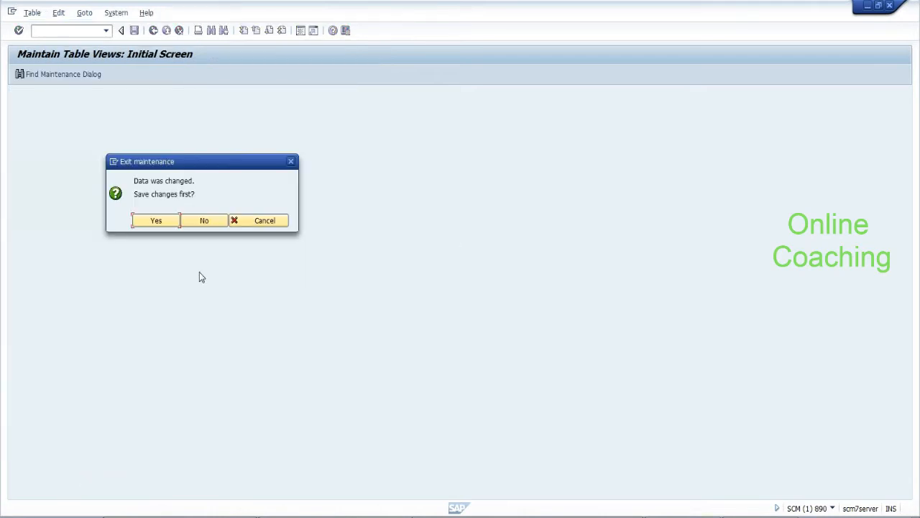
click(156, 221)
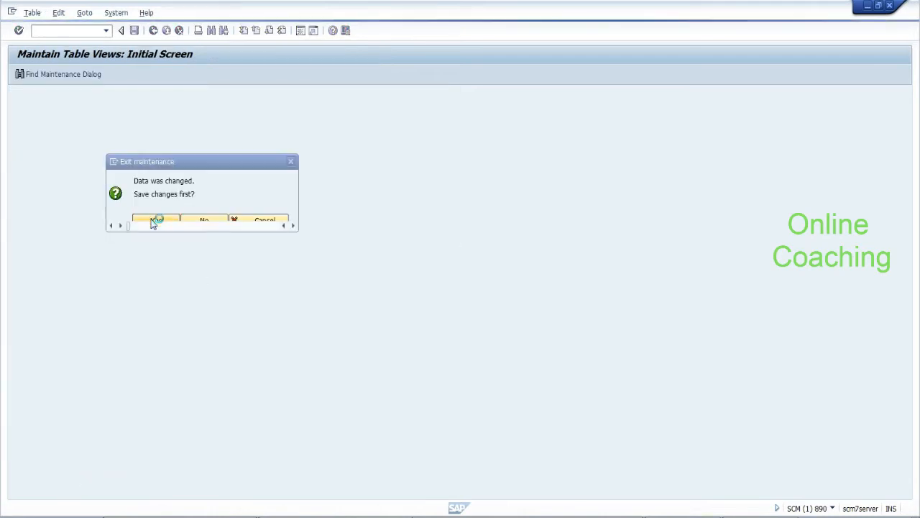
click(220, 203)
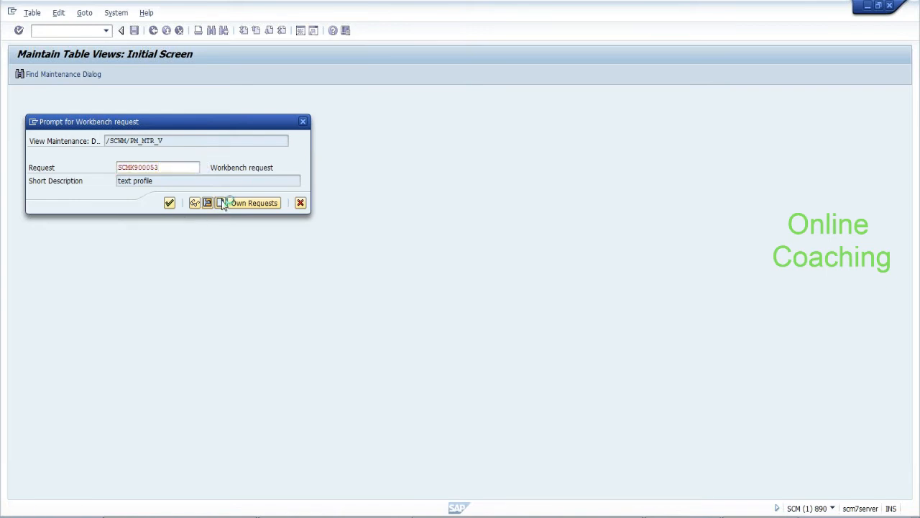
Create transport request 'tstsefsd', note '/scwm/tu: Tcode when you want to create TU' in Notepad, confirm
text(tstsefsd)
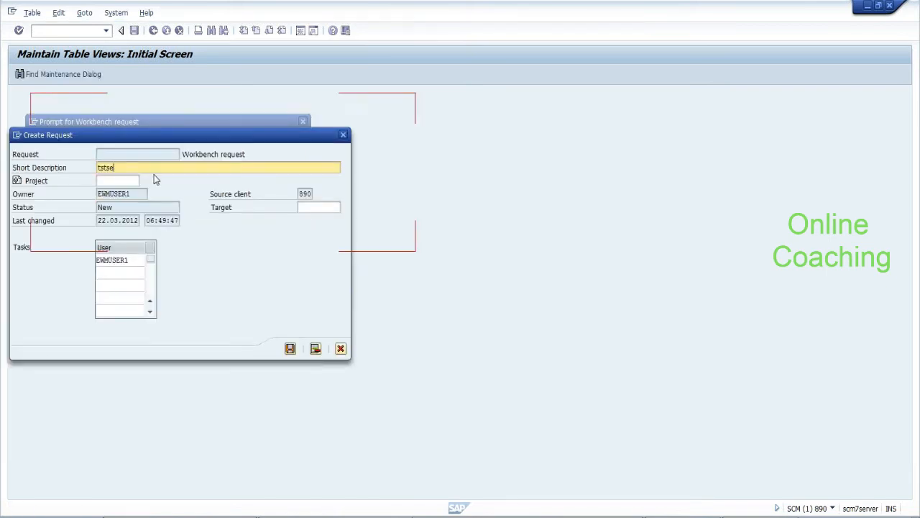
click(290, 349)
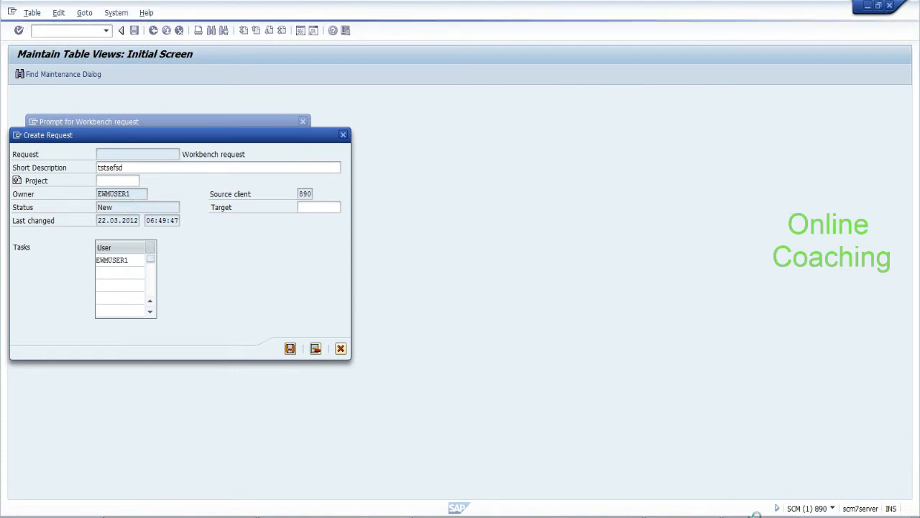
click(756, 517)
click(333, 291)
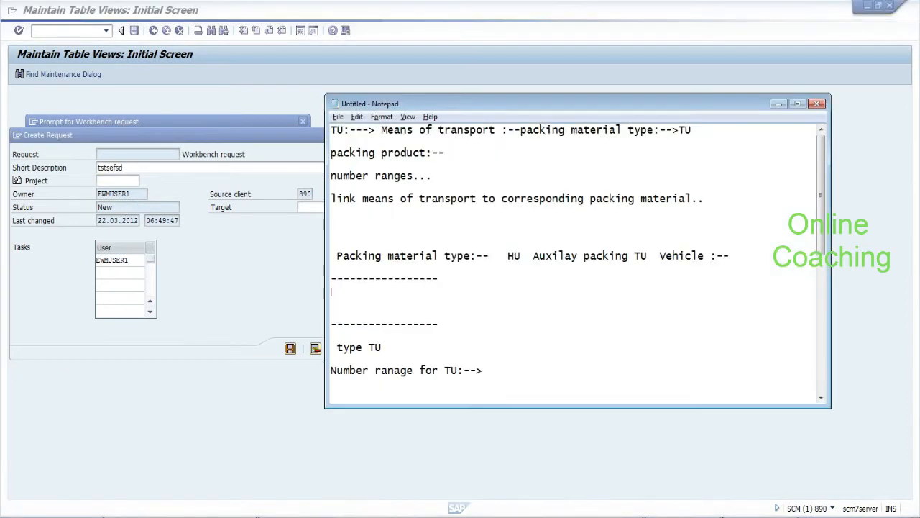
text(/scwm/t)
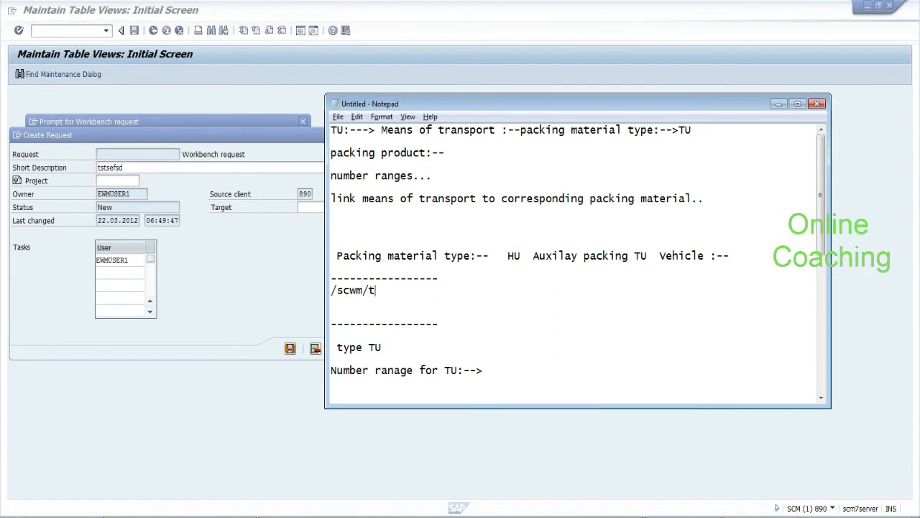
text(u:--Tcode )
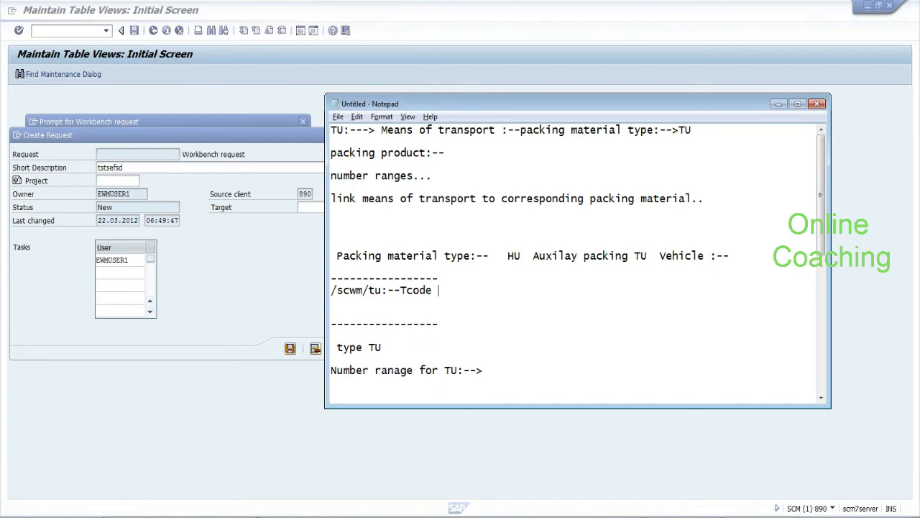
text(when you want)
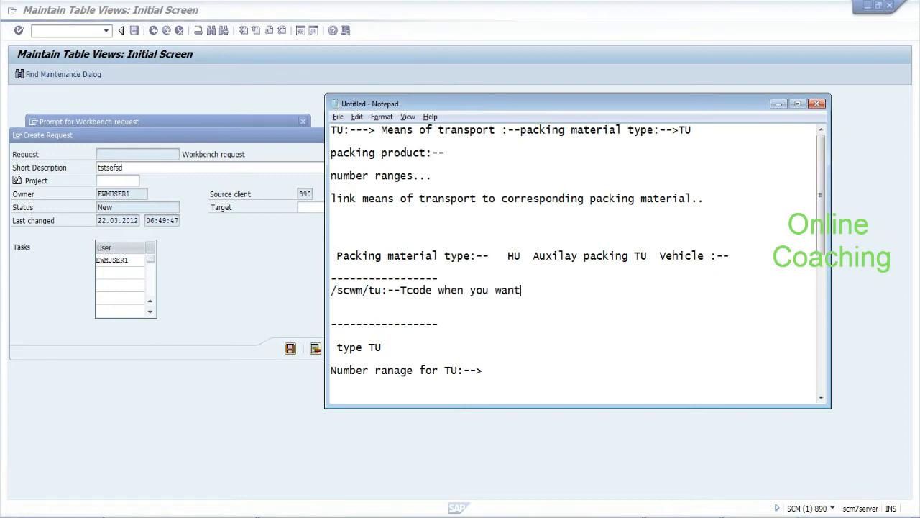
text( to create TU)
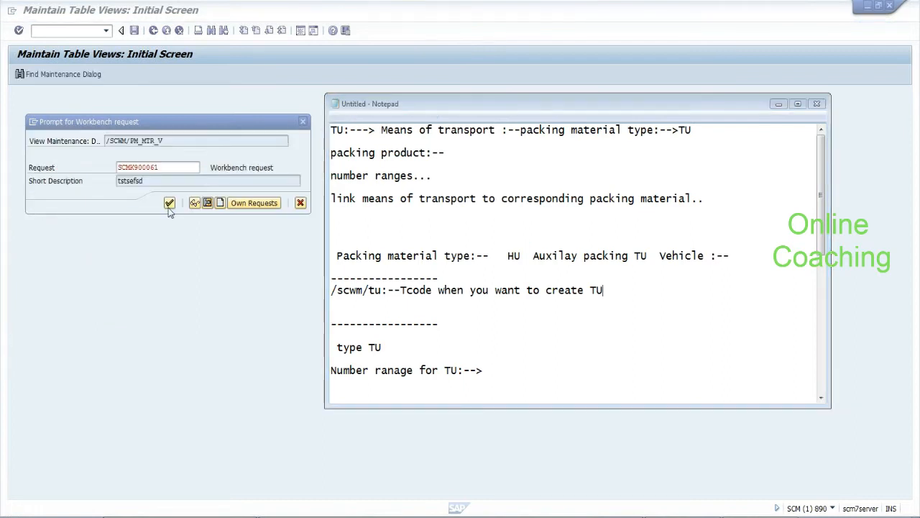
click(169, 204)
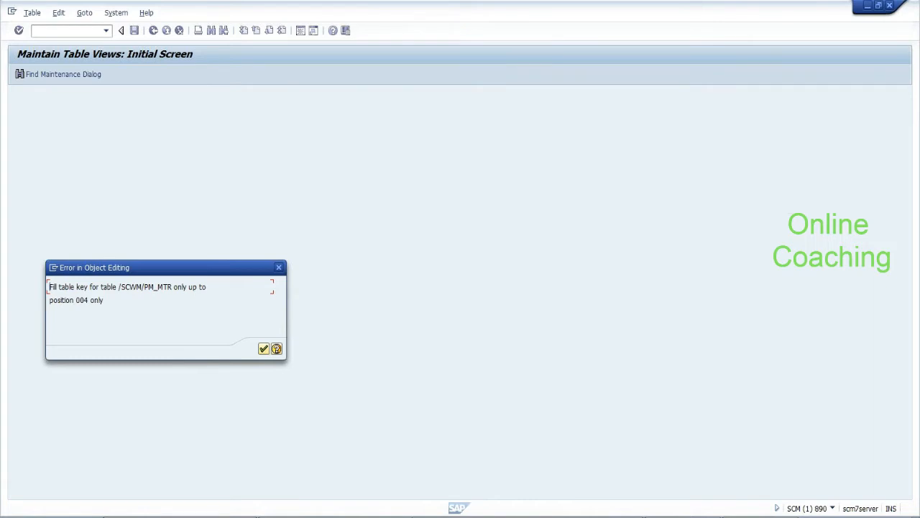
Copy table name /SCWM/PM_MTR from the error message into the Notepad notes
mouse_move(173, 286)
mouse_down()
mouse_move(116, 287)
mouse_move(174, 287)
mouse_up()
click(174, 287)
drag(50, 287, 170, 287)
key(ctrl+c)
click(155, 287)
click(172, 287)
click(263, 351)
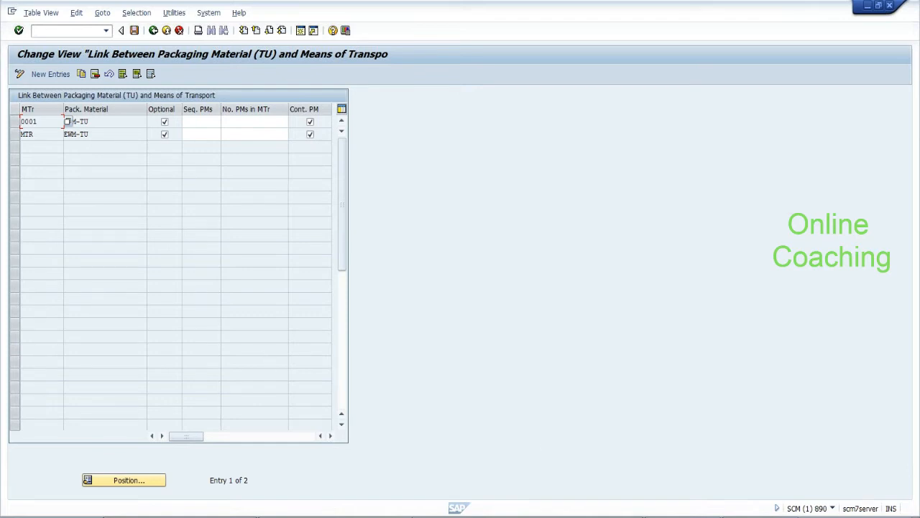
key(alt+Tab)
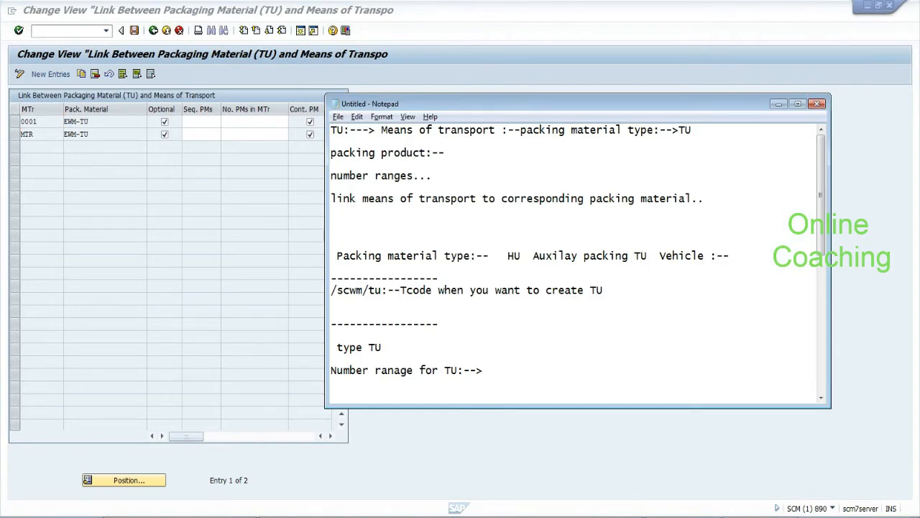
key(ctrl+v)
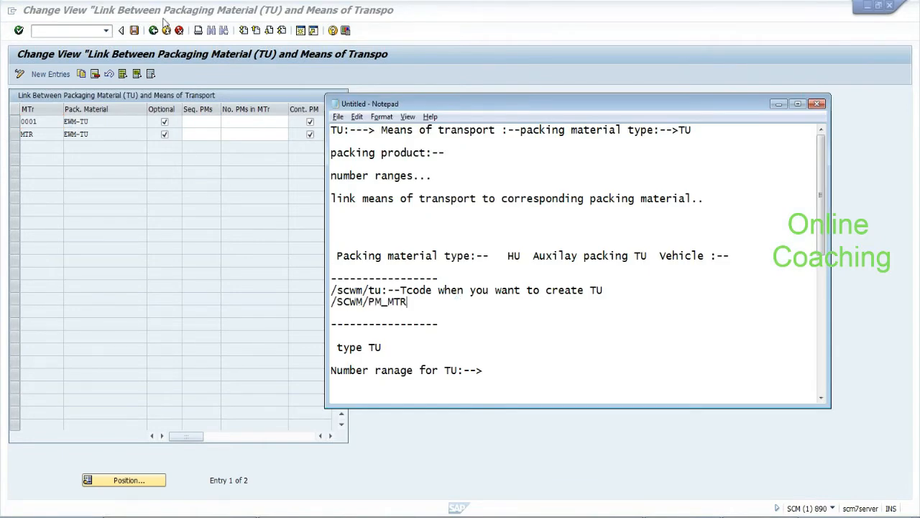
key(alt+Tab)
Display table /SCWM/PM_MTR in ABAP Dictionary via /oSE11
text(/ose11)
key(Return)
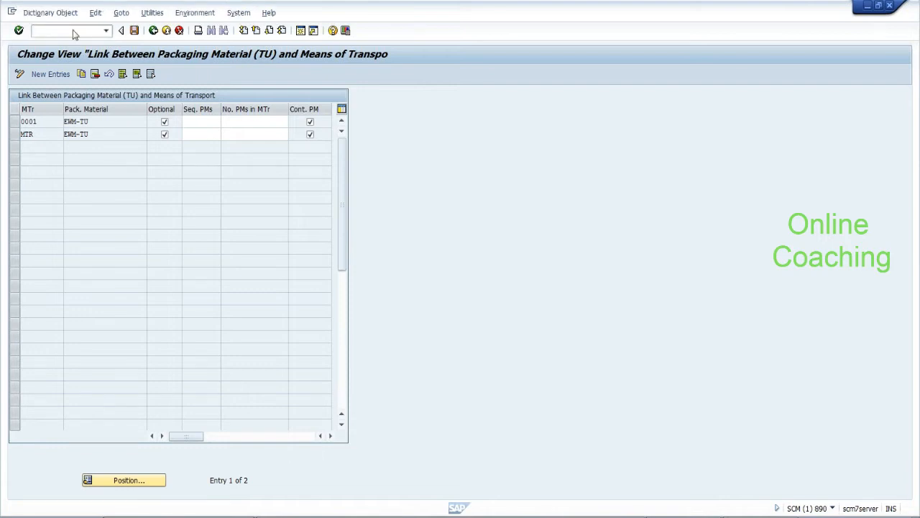
click(63, 256)
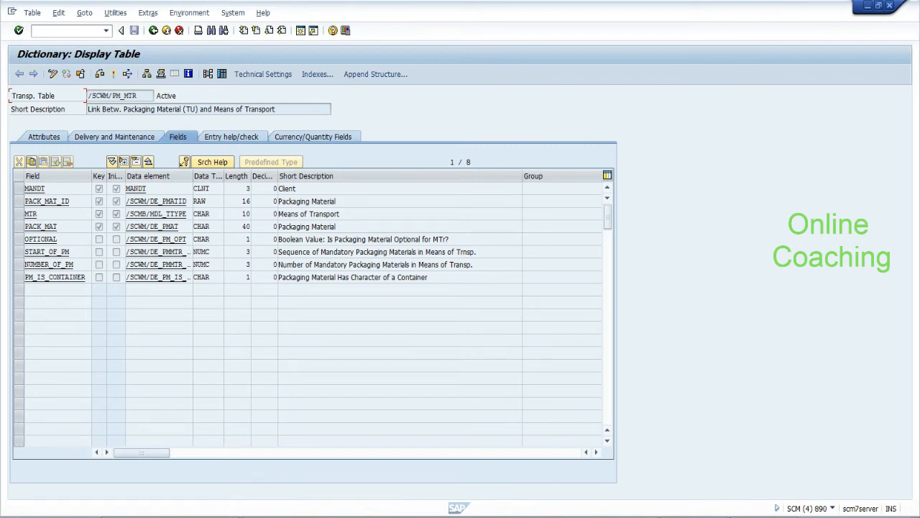
List the /SCWM/PM_MTR table entries, then leave the link maintenance view in the other session
click(221, 75)
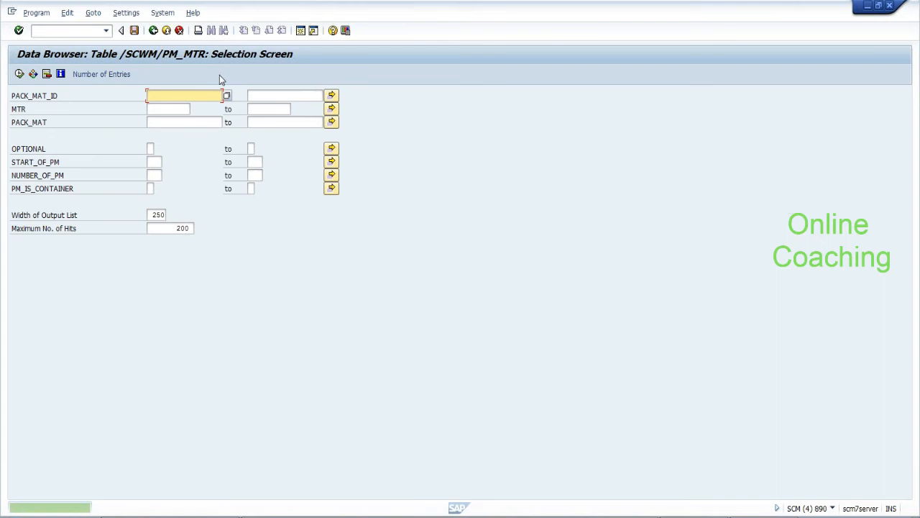
click(19, 74)
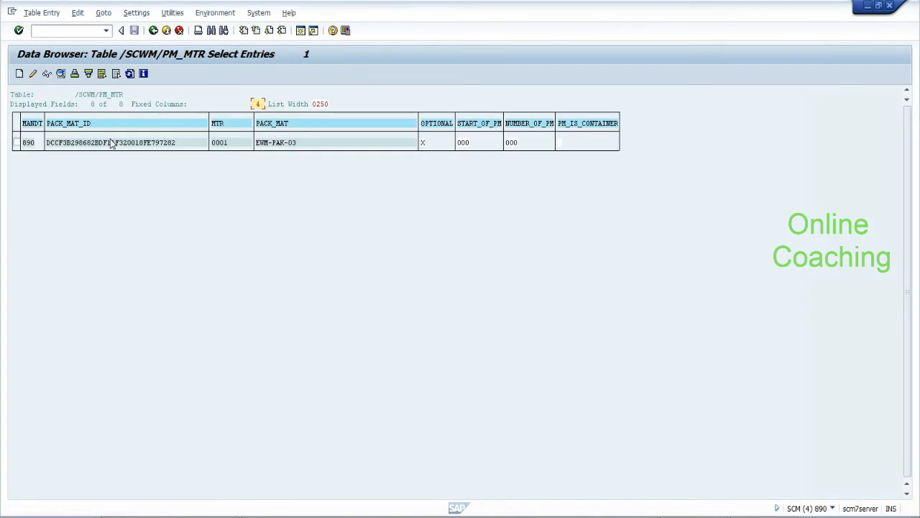
key(alt+Tab)
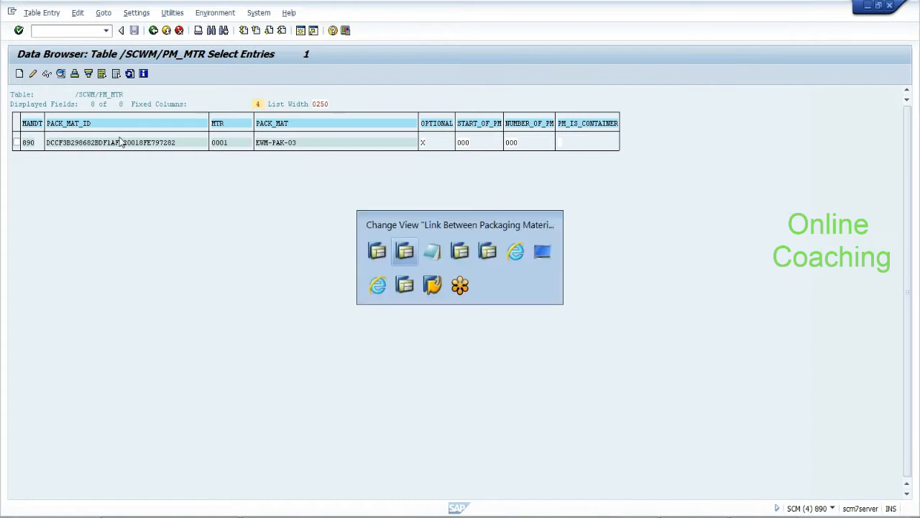
click(154, 31)
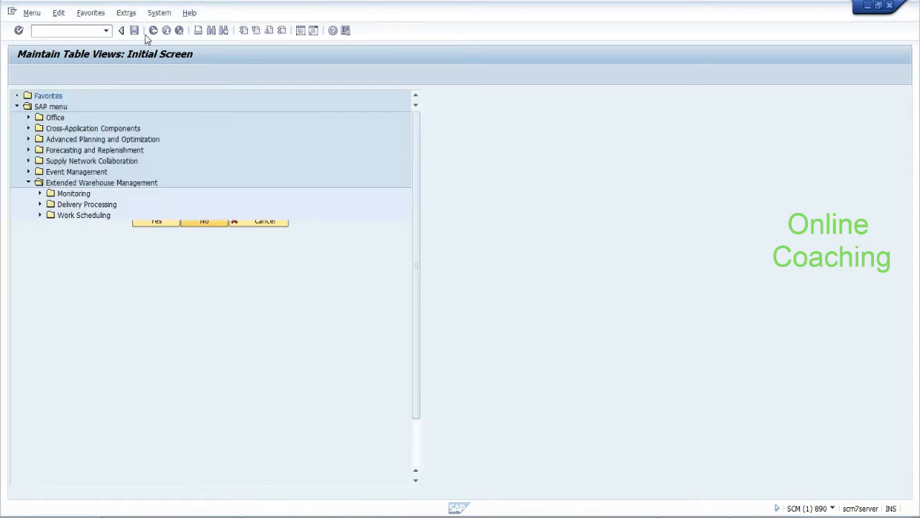
Restart the link transaction, delete the 0001 entry and save the deletion
double_click(135, 381)
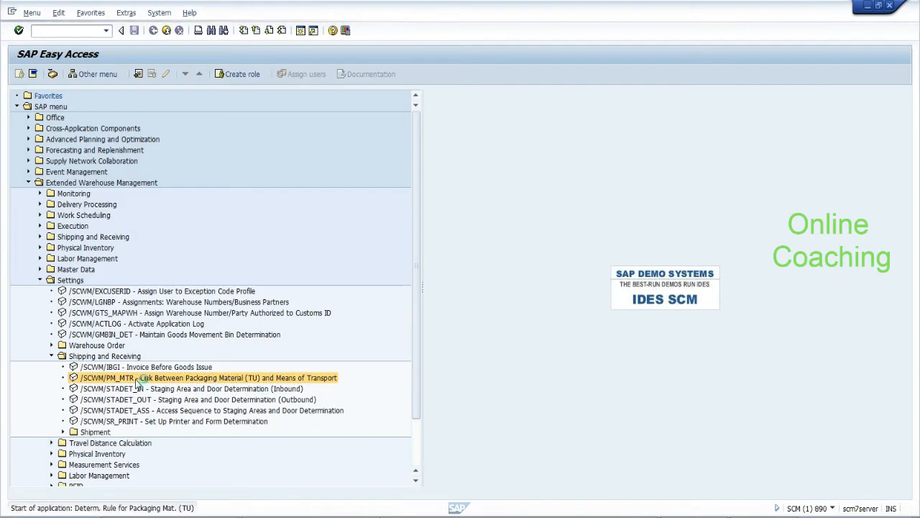
click(276, 350)
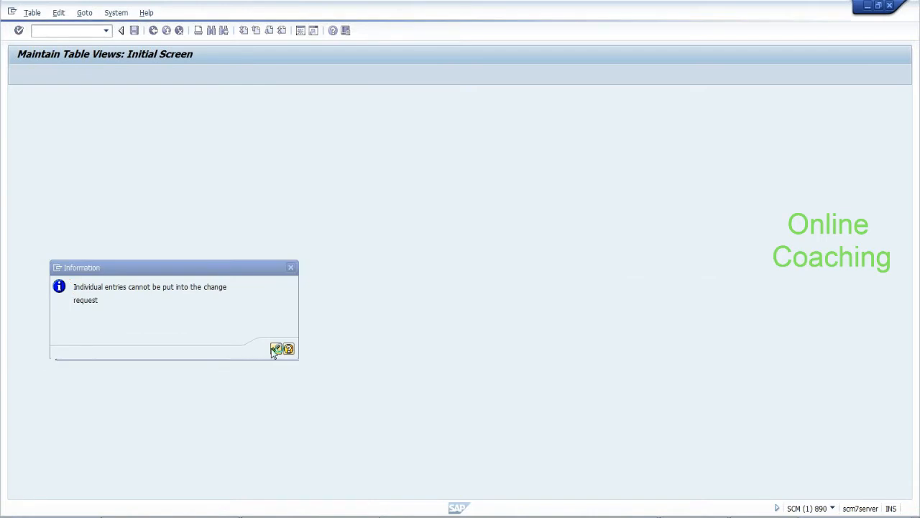
click(15, 122)
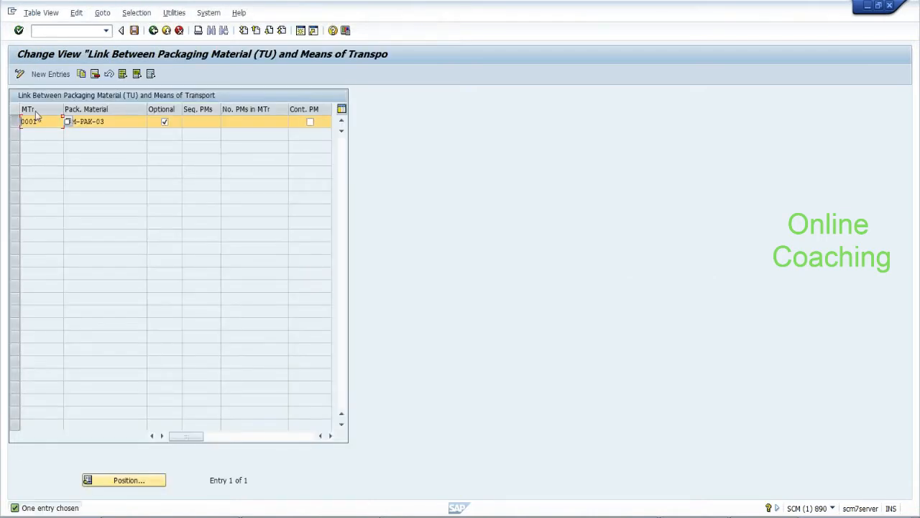
click(98, 75)
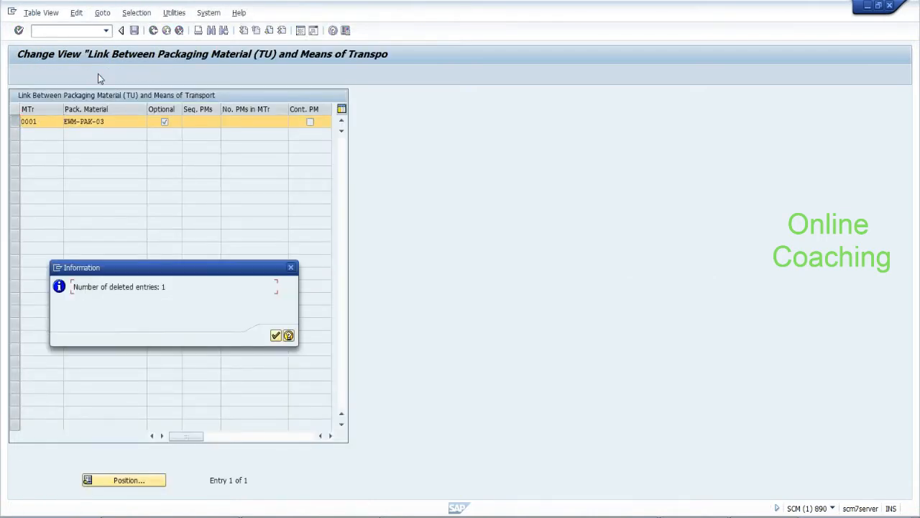
click(275, 335)
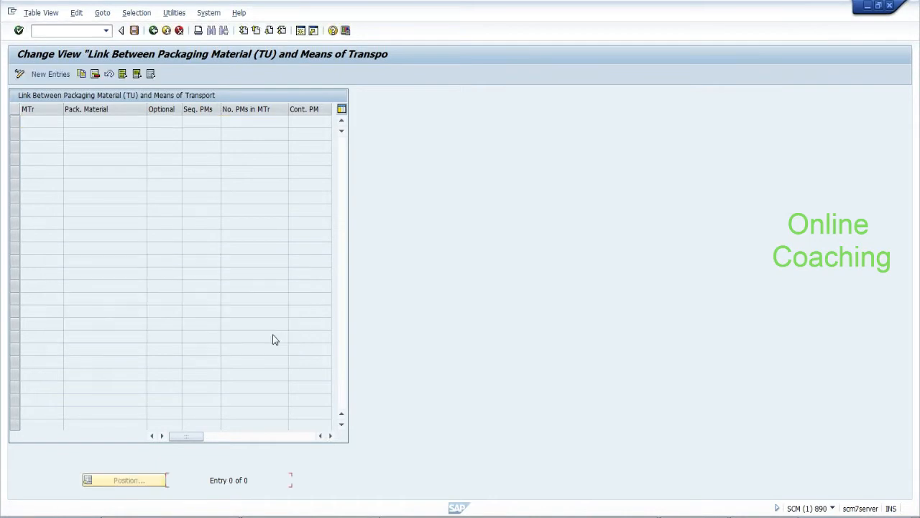
click(135, 31)
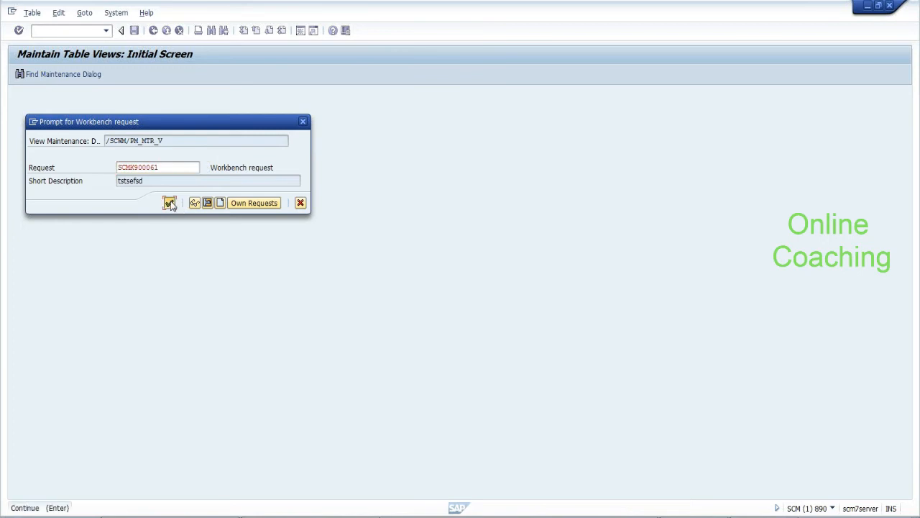
Confirm the request, read the /SCWM/PM_MTR key-length error help, and exit the link view
click(170, 203)
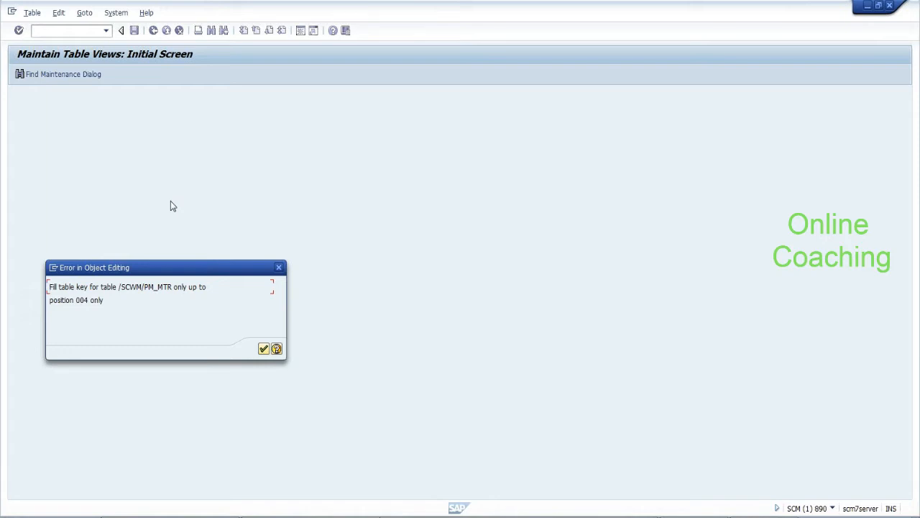
click(276, 349)
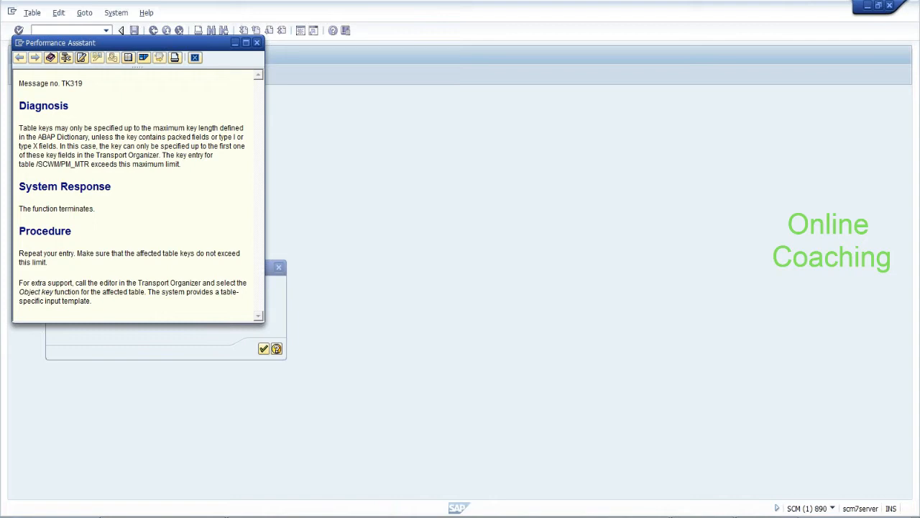
drag(163, 155, 179, 165)
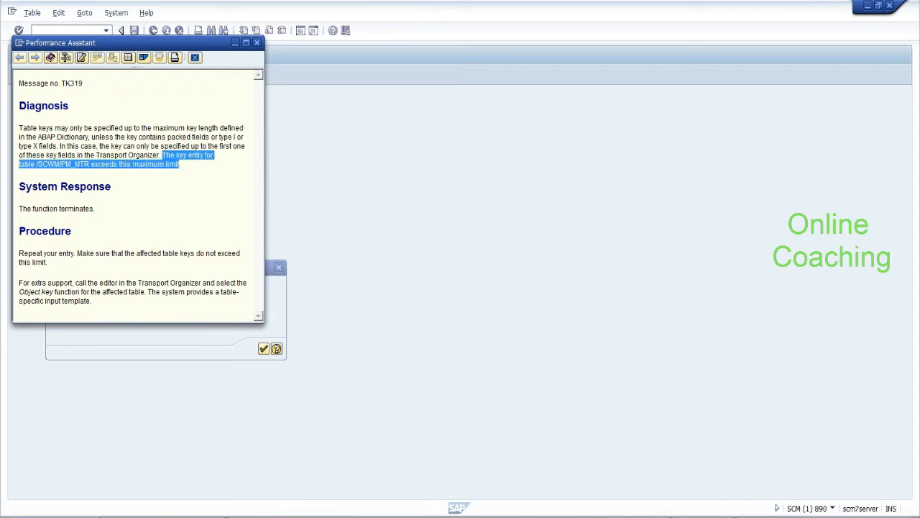
click(177, 167)
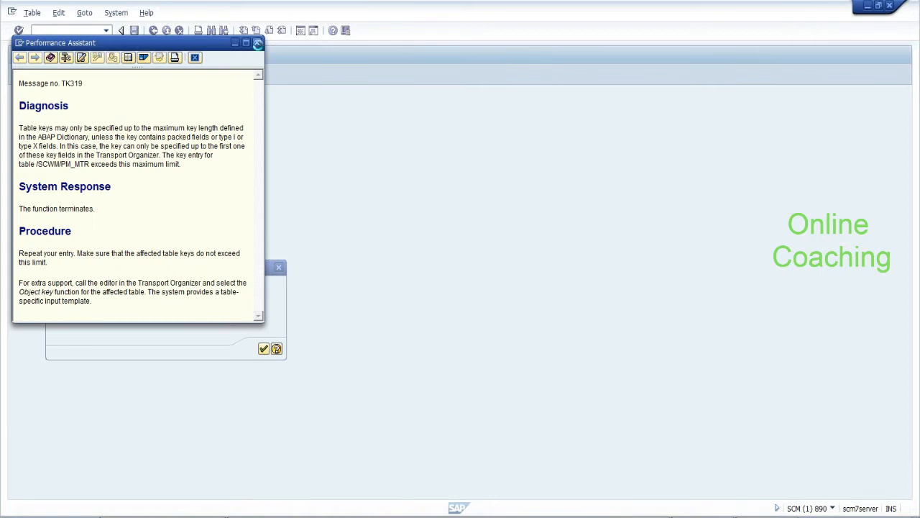
click(258, 44)
click(263, 349)
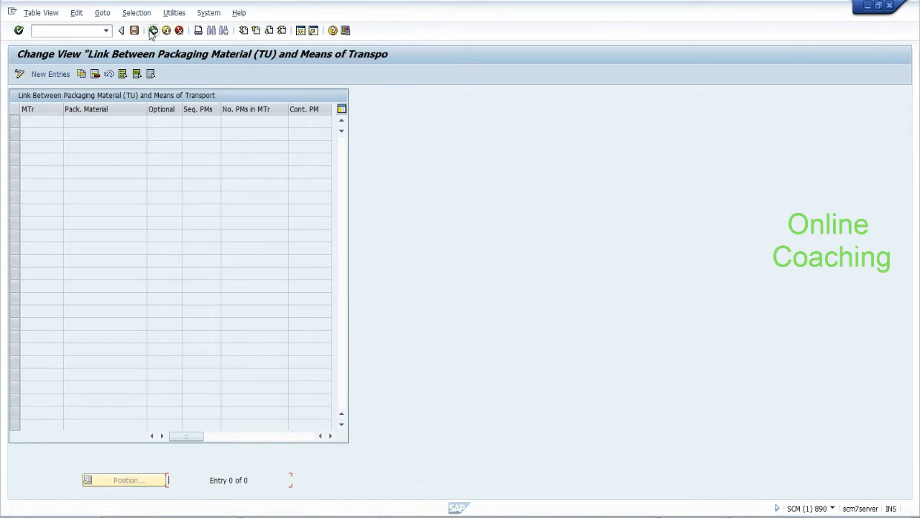
click(153, 30)
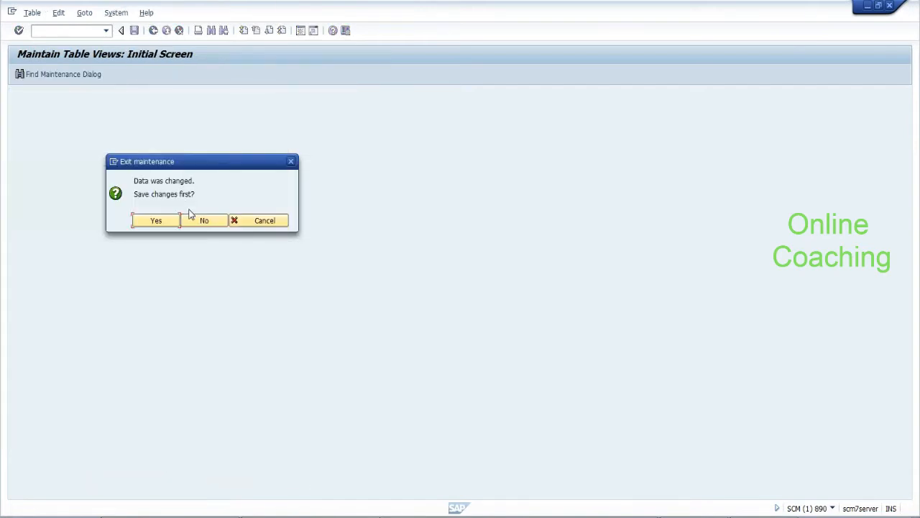
Discard the link view changes and return to the /SCWM/PM_MTR dictionary definition in the other session
click(196, 221)
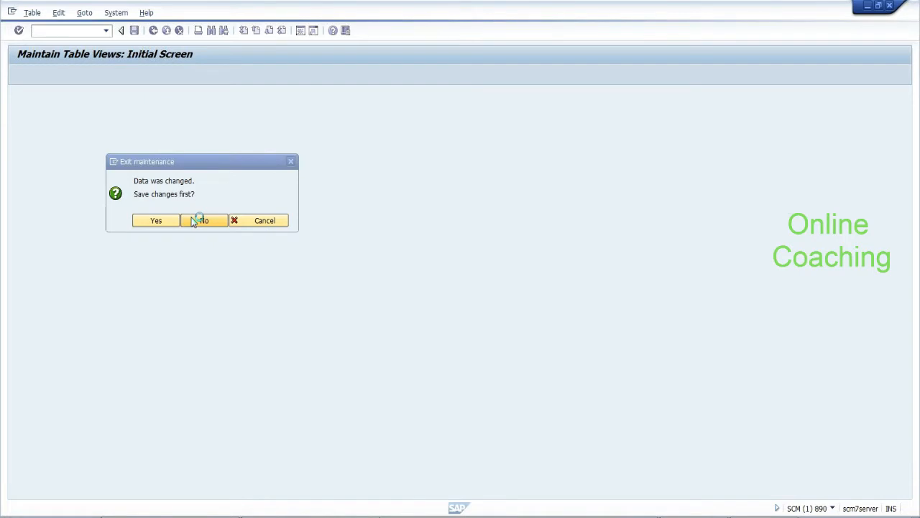
key(alt+Tab)
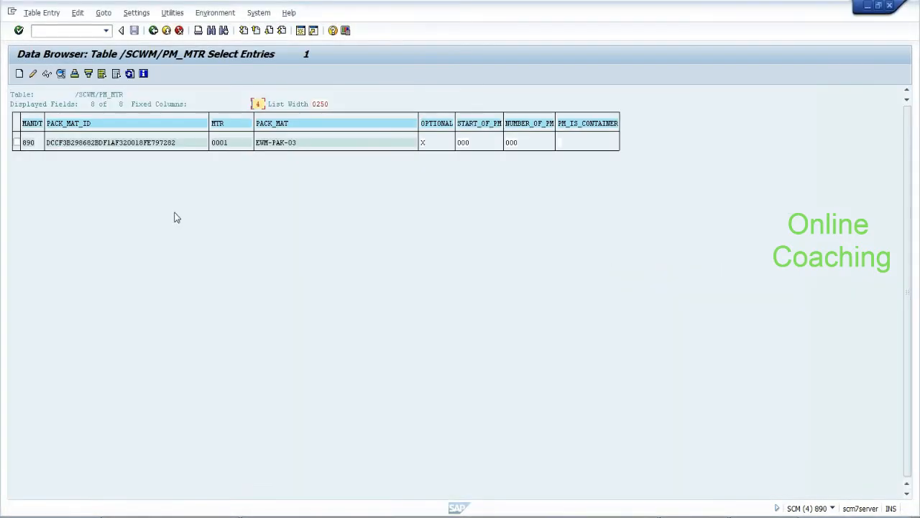
click(80, 144)
click(153, 32)
click(154, 31)
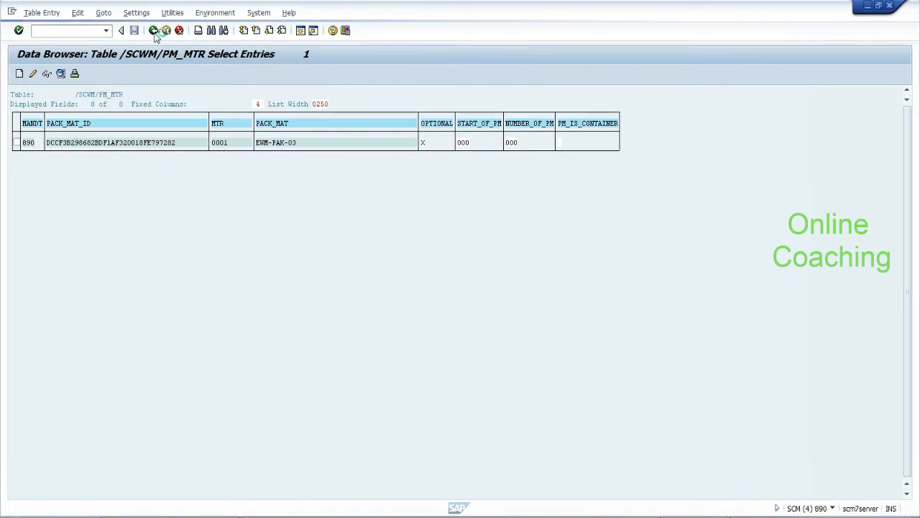
click(154, 32)
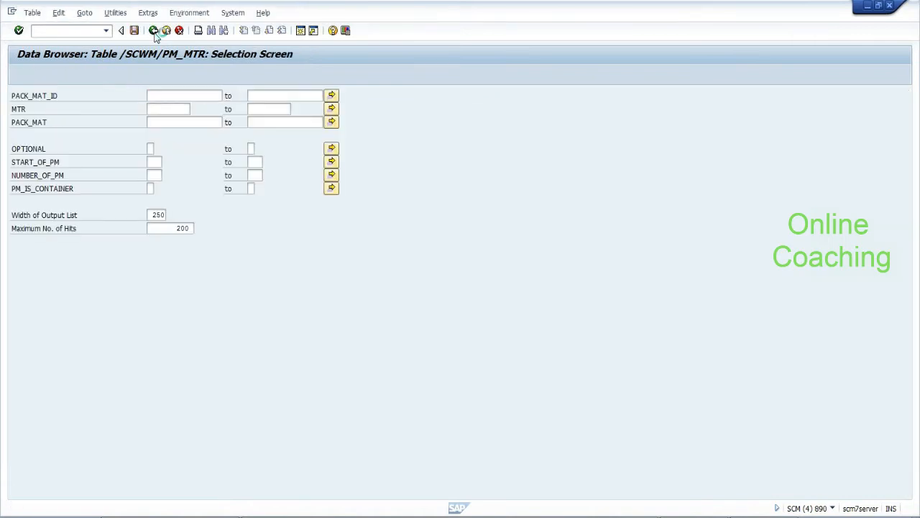
click(69, 201)
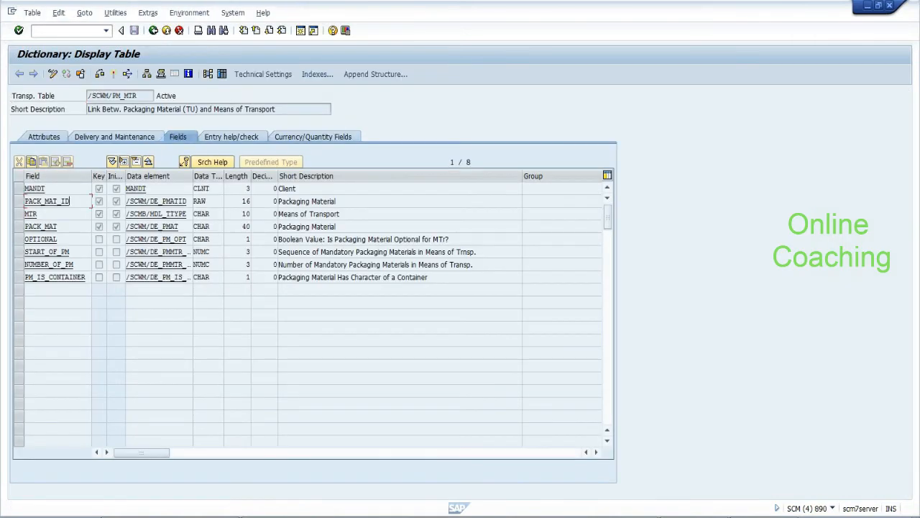
Open the /SCWM/PM_MTR contents and start a new entry from the existing record
click(221, 74)
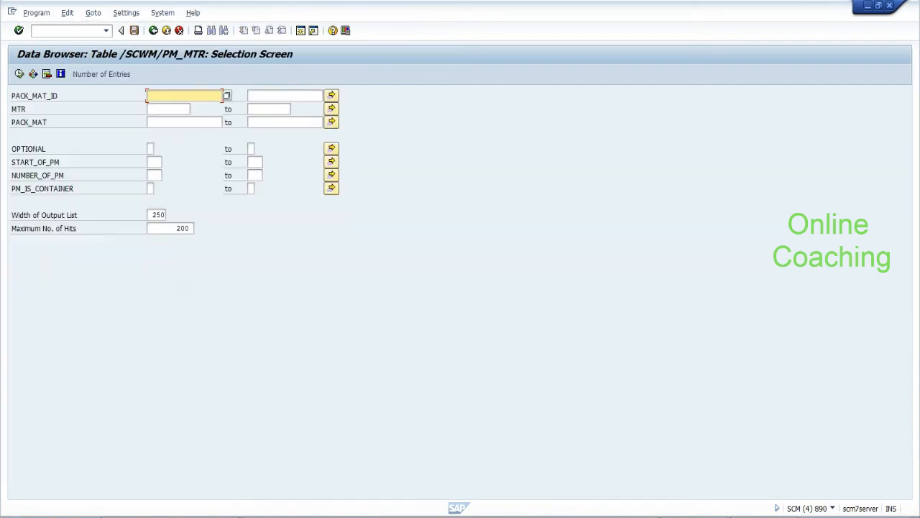
click(19, 74)
click(16, 142)
click(19, 74)
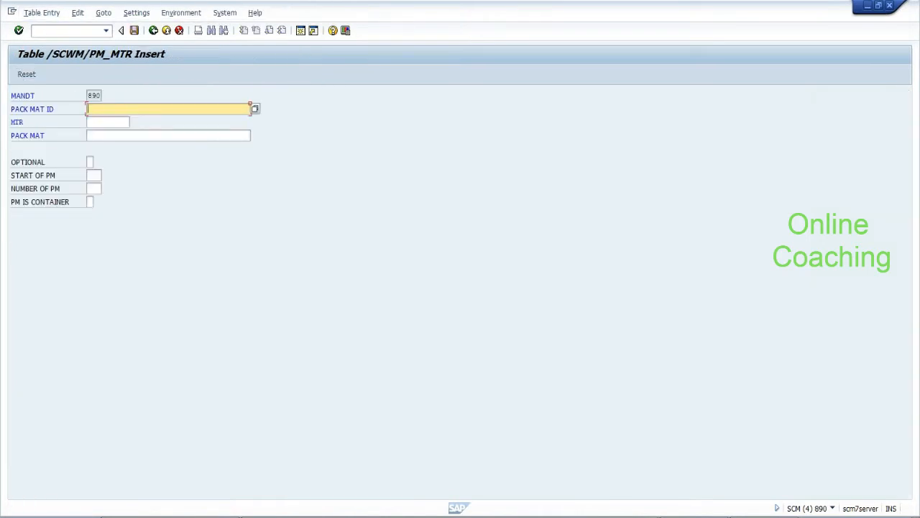
Fill in packaging material ID EWM-TU, means of transport MTR and PACK_MAT 'EWM-T'
click(254, 111)
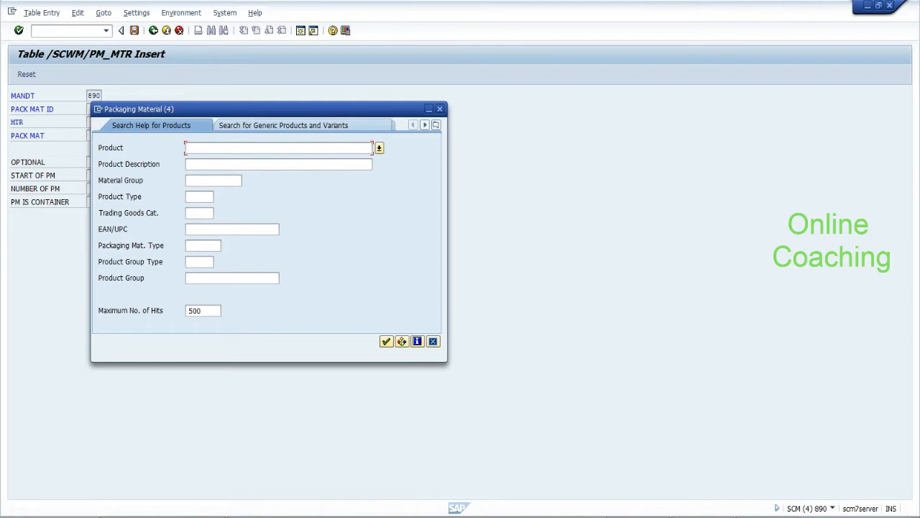
text(EWM-TU)
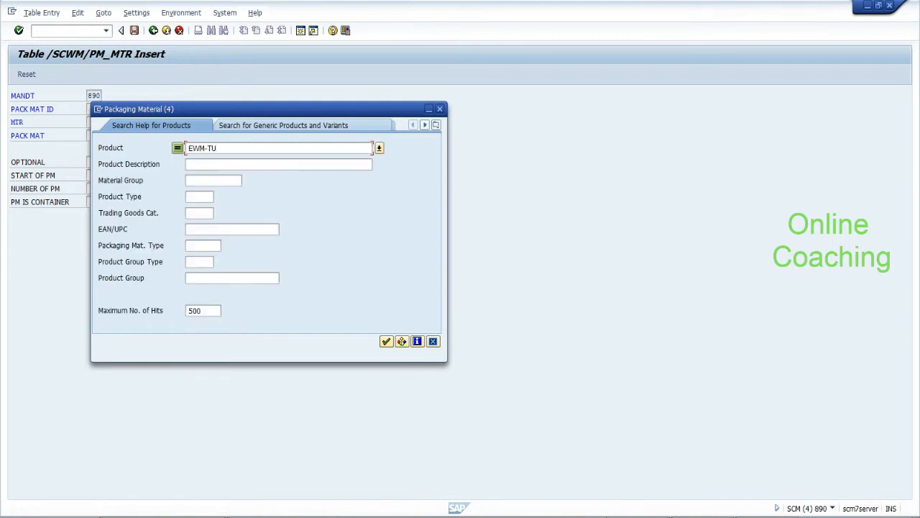
key(Return)
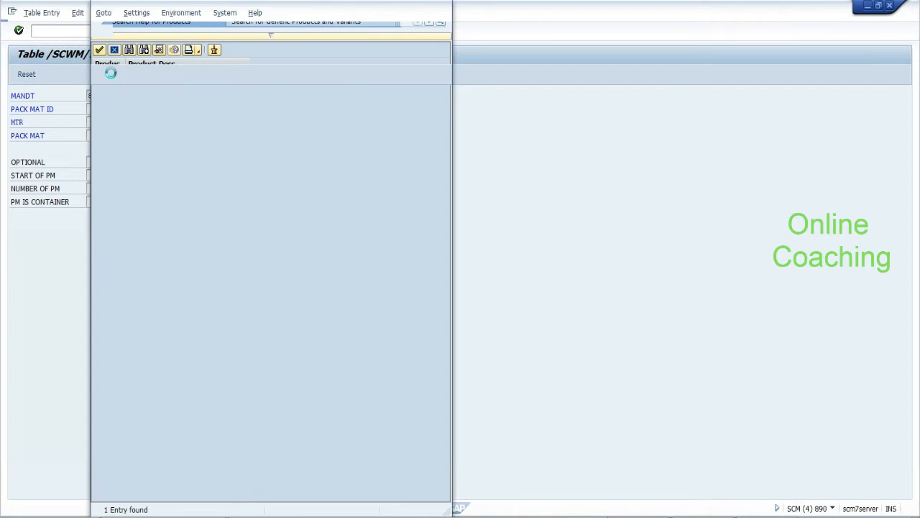
key(Tab)
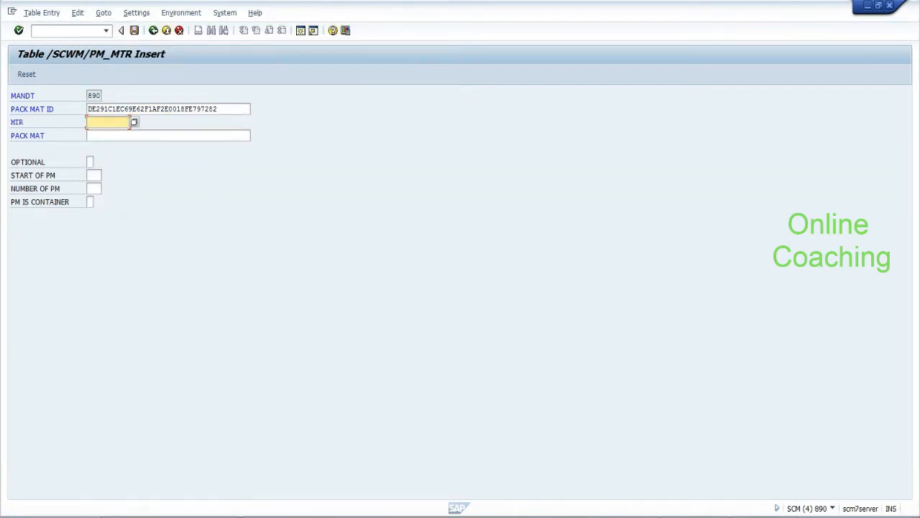
text(MTR)
key(Tab)
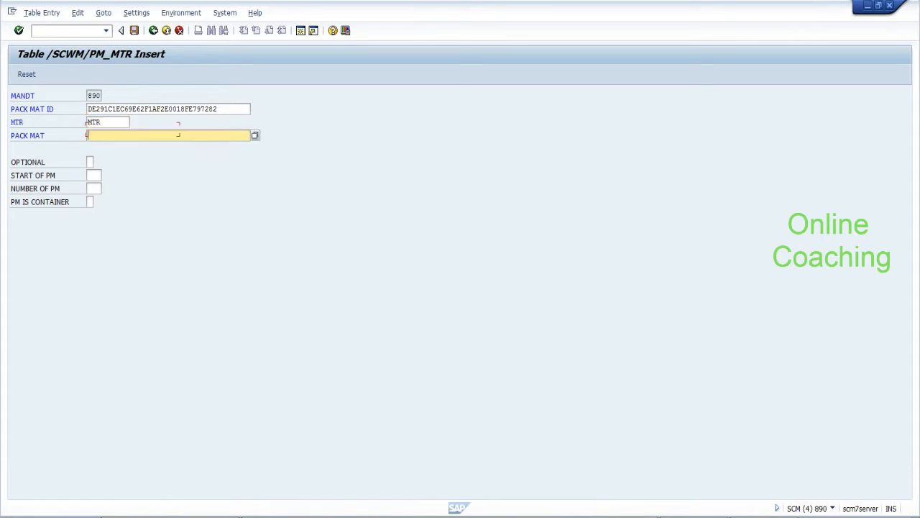
text(EWM-TU)
key(Tab)
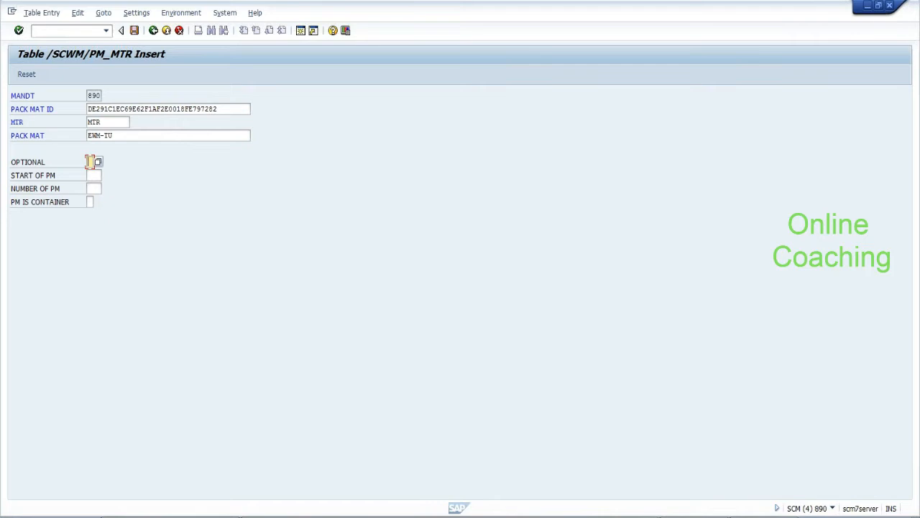
Set OPTIONAL and PM IS CONTAINER to X, save the entry, and return to the list
click(99, 162)
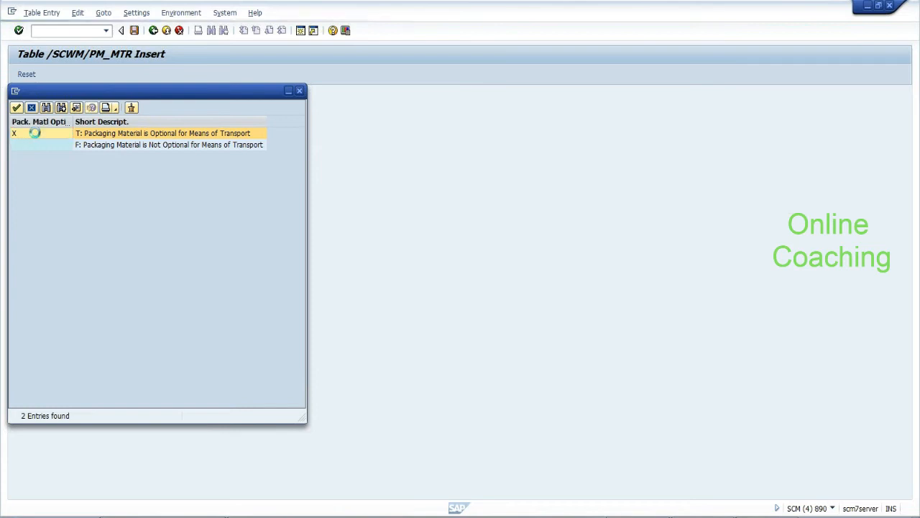
click(35, 133)
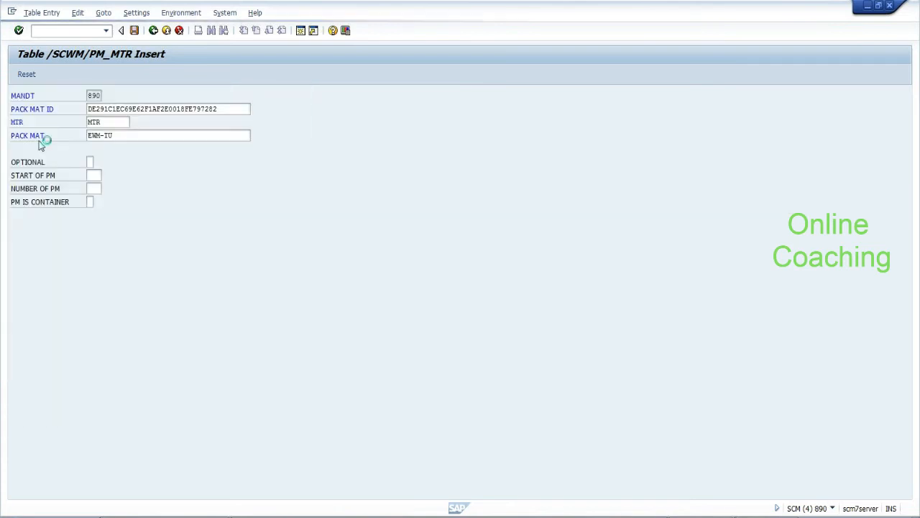
click(96, 203)
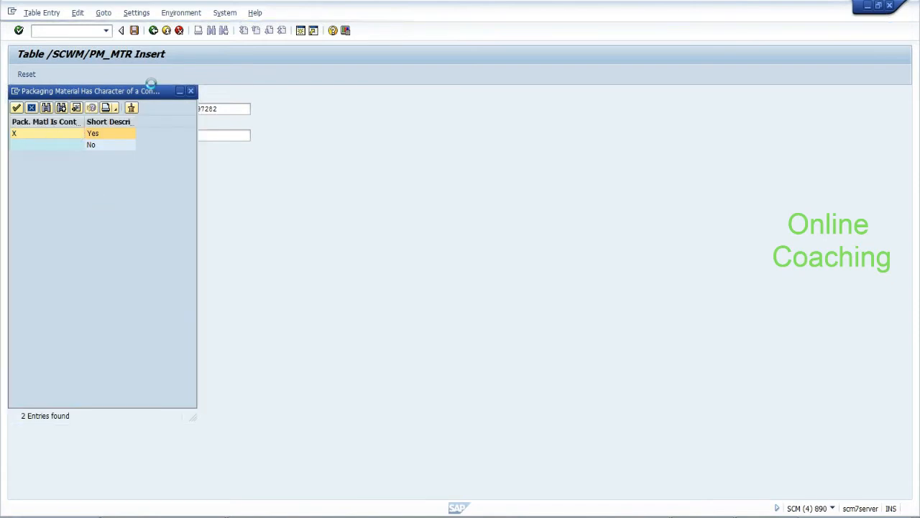
key(Return)
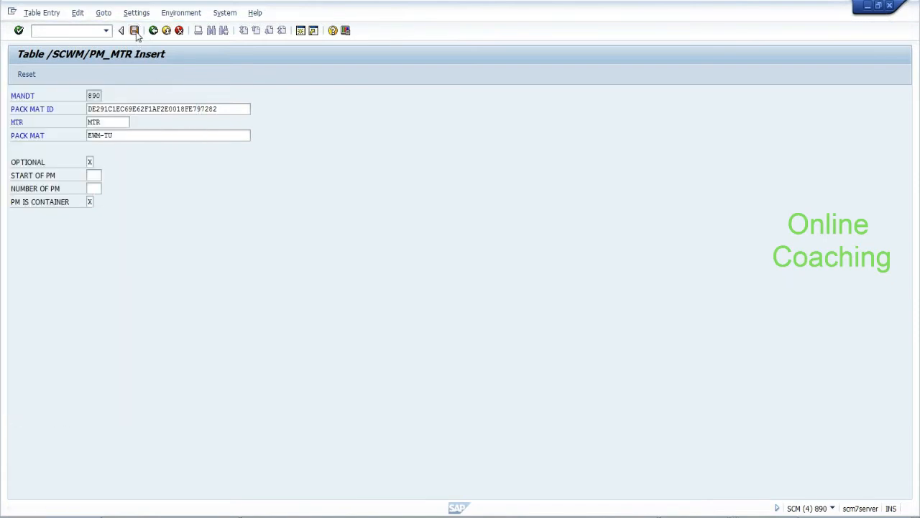
click(134, 31)
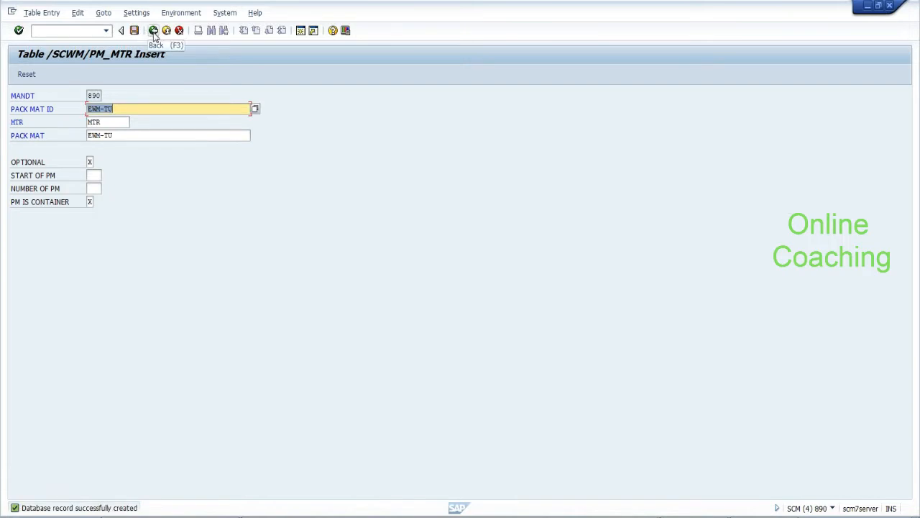
click(153, 32)
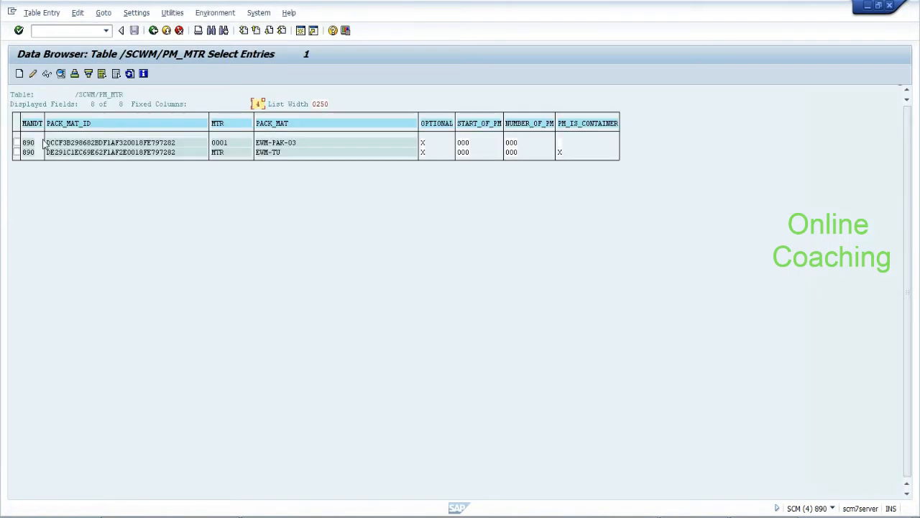
Delete the 0001 / EWM-PAK-03 record from /SCWM/PM_MTR, leaving only MTR / EWM-TU
click(17, 143)
click(42, 13)
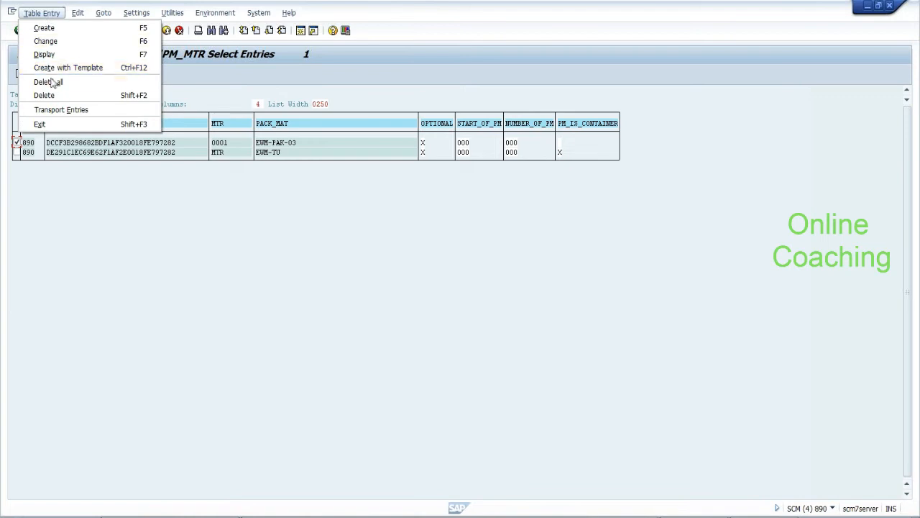
click(44, 95)
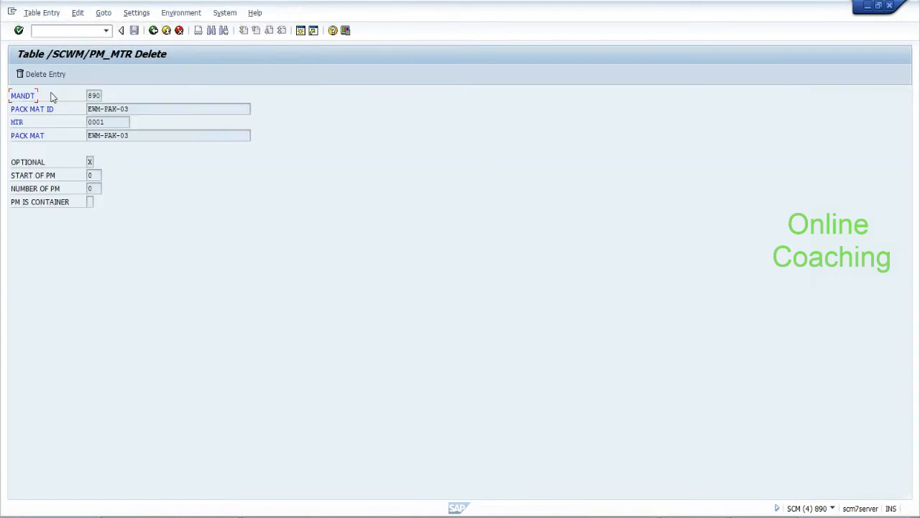
click(40, 73)
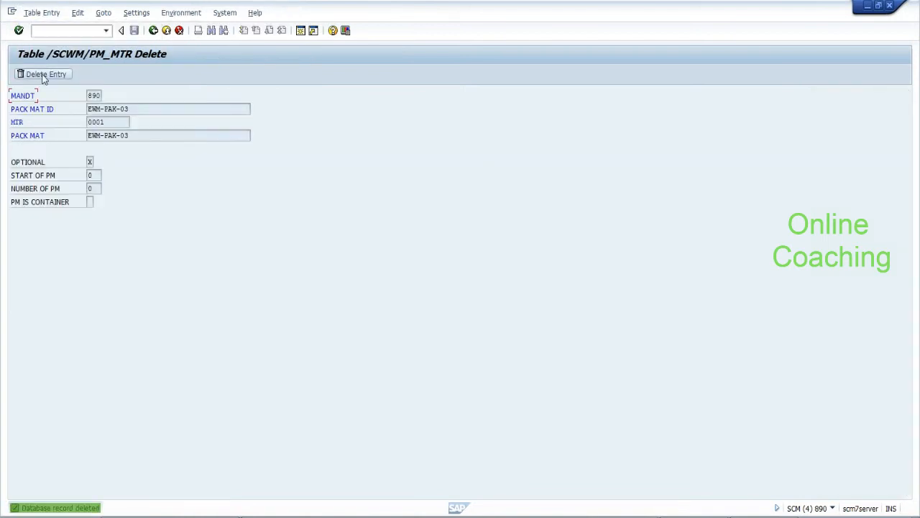
click(153, 30)
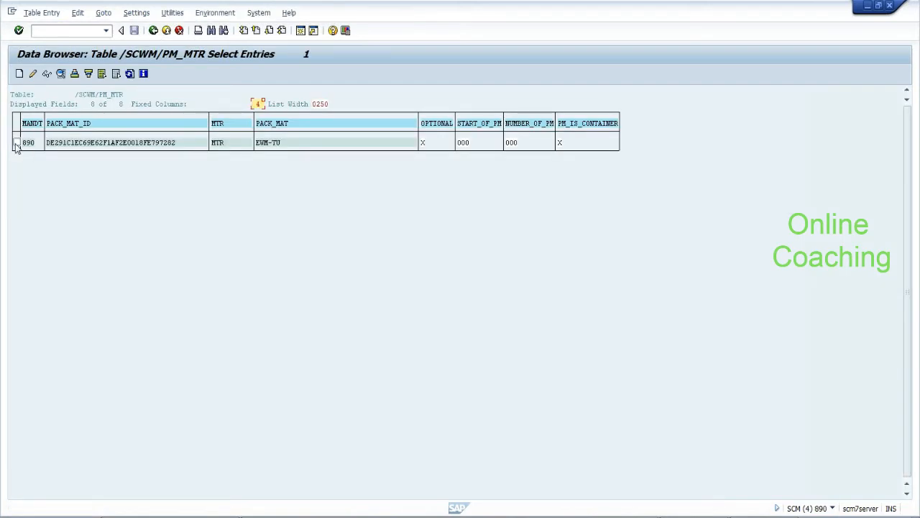
click(17, 143)
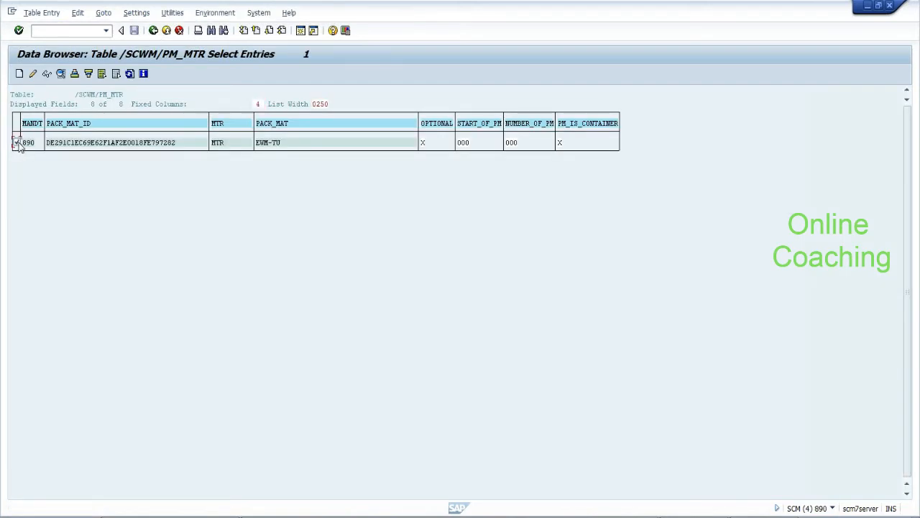
Create a new entry linking means of transport 0001 (Truck) to packaging material EWM-TU
click(19, 74)
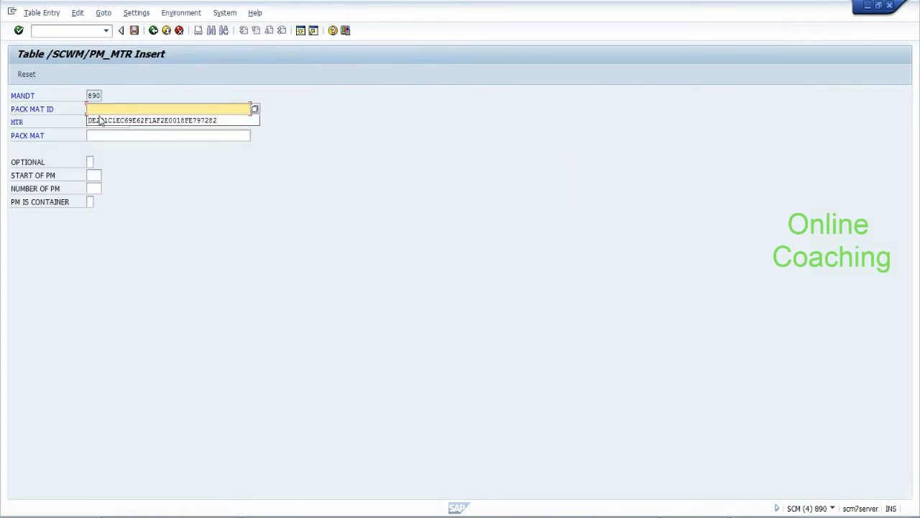
click(101, 123)
click(101, 122)
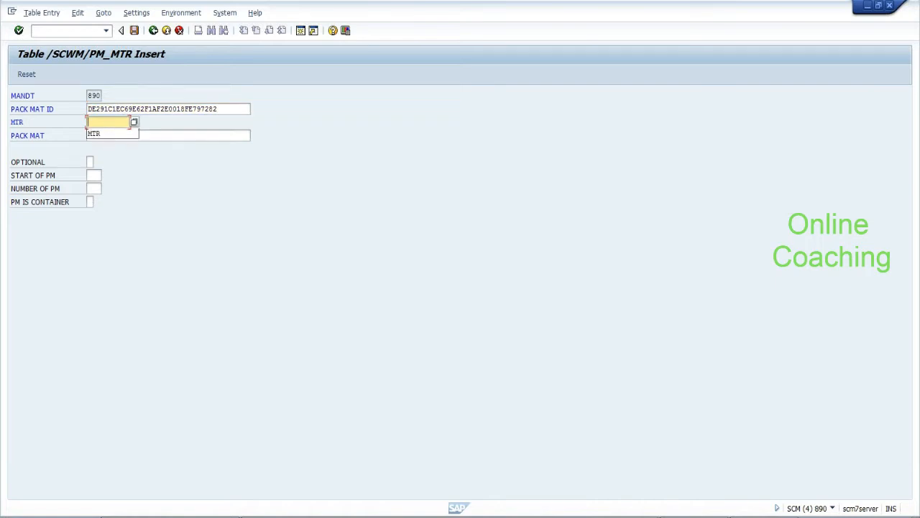
text(10)
key(BackSpace)
key(BackSpace)
click(135, 123)
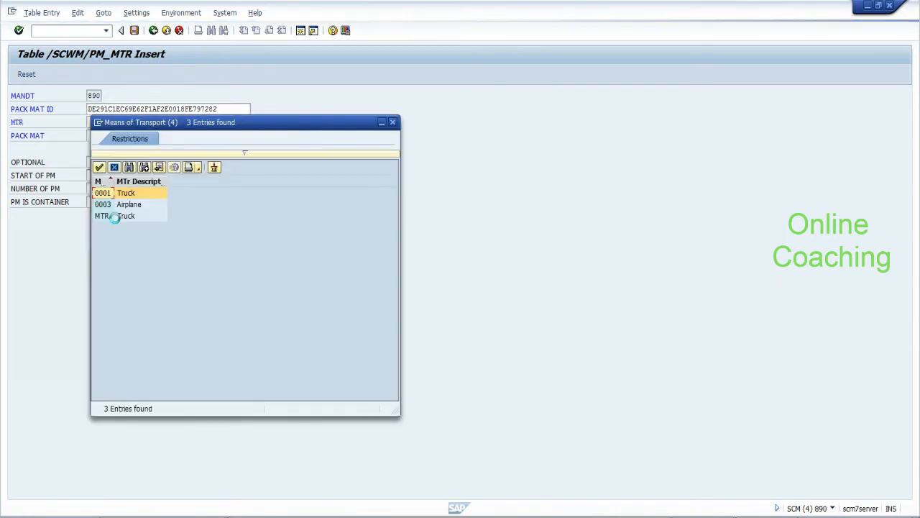
double_click(102, 192)
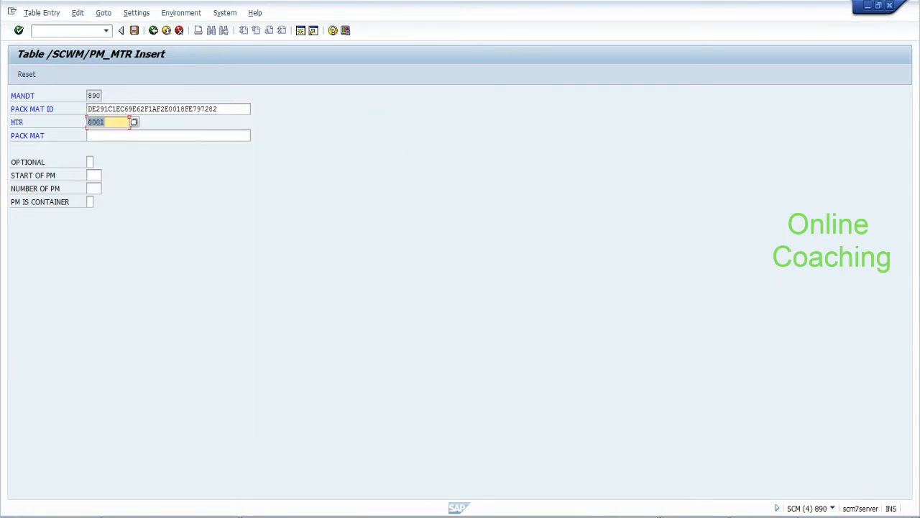
key(Tab)
text(EWM-TU)
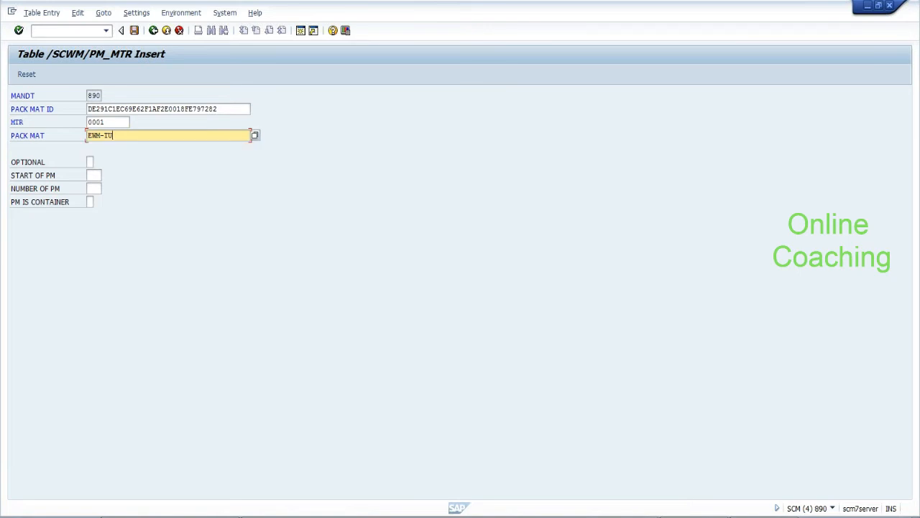
Mark the 0001 / EWM-TU entry as optional and container, and save it
click(89, 162)
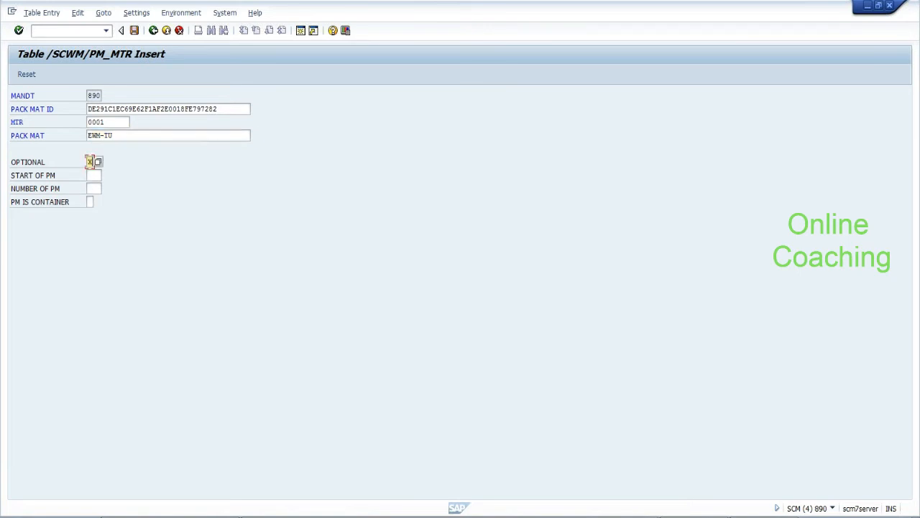
click(89, 202)
click(135, 30)
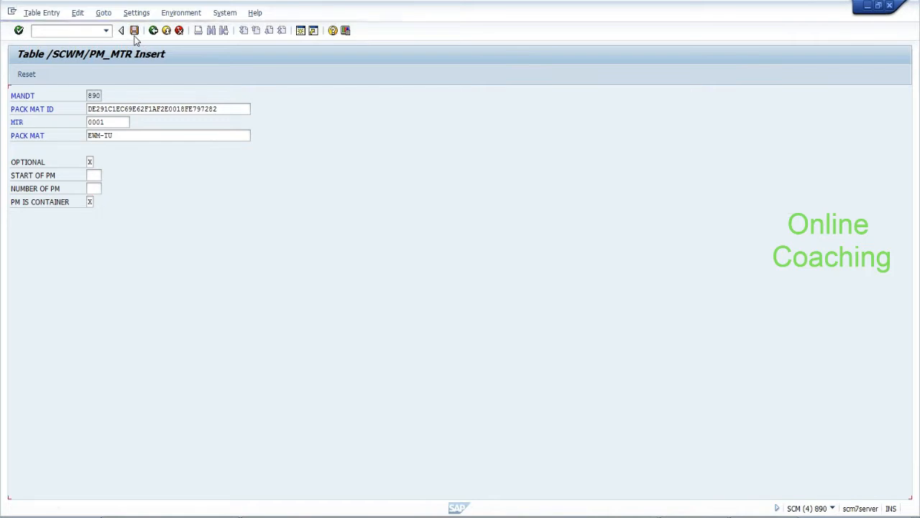
click(153, 32)
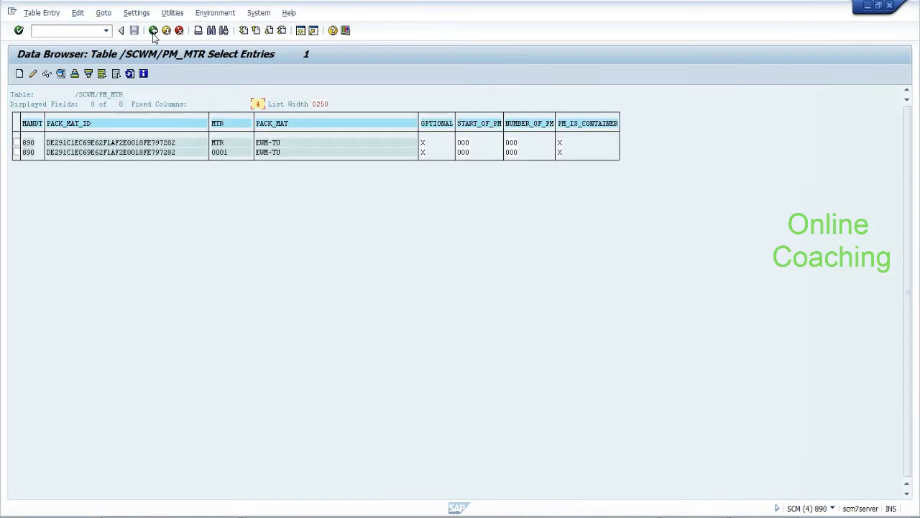
click(153, 31)
key(alt+Tab)
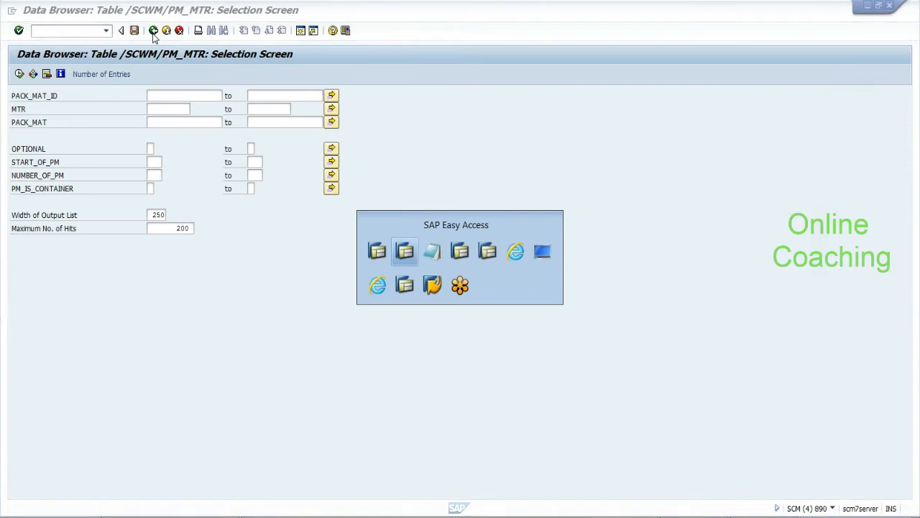
click(110, 379)
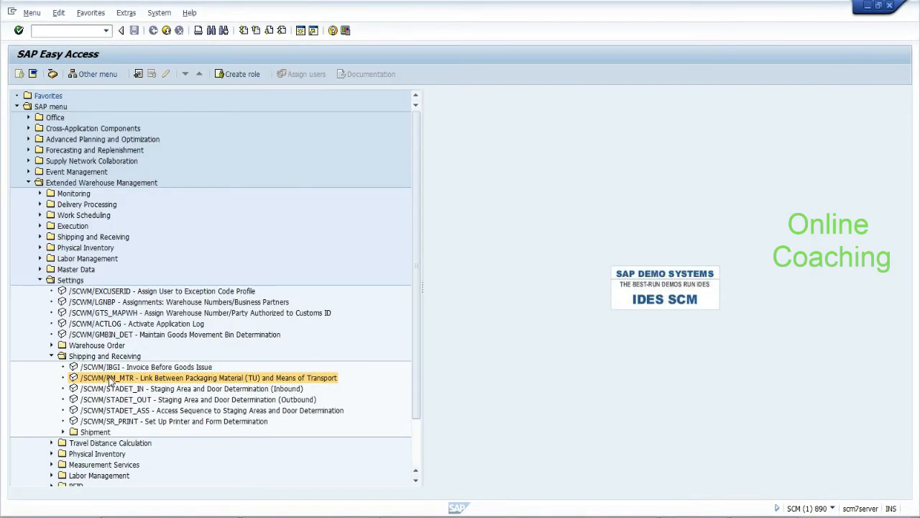
double_click(110, 379)
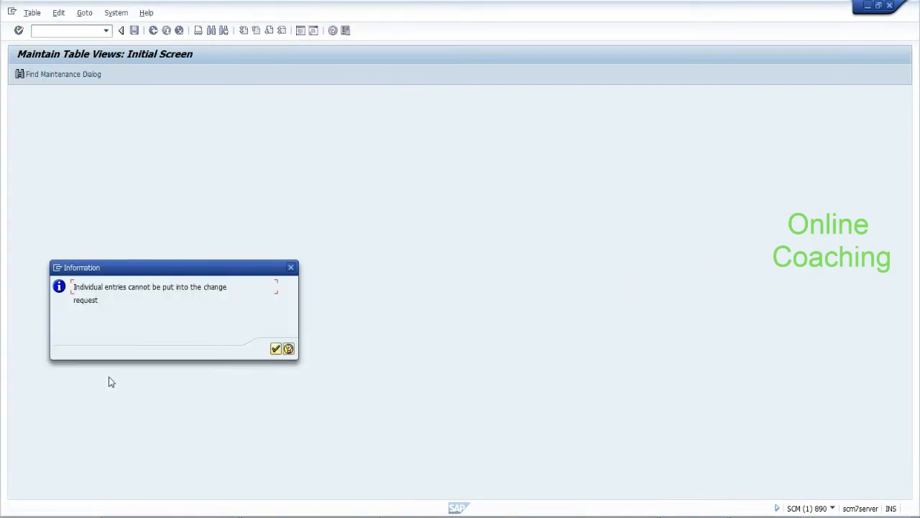
click(277, 349)
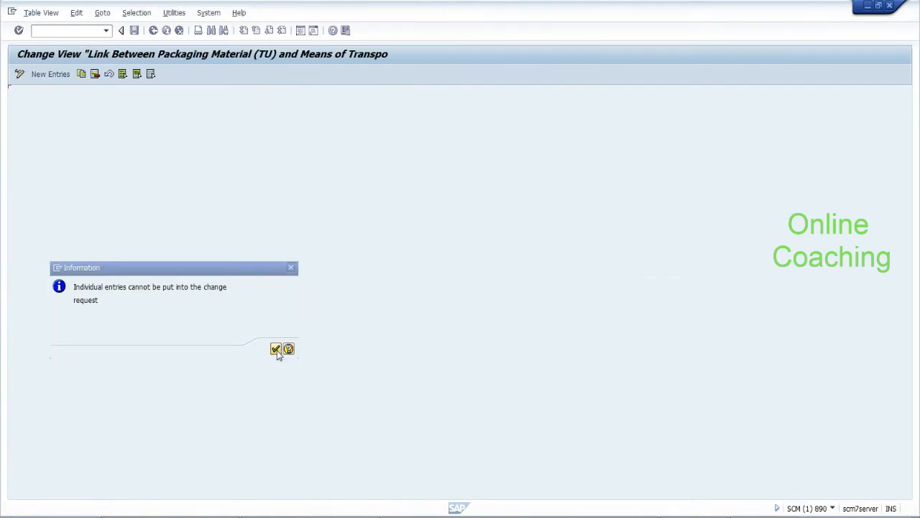
click(100, 134)
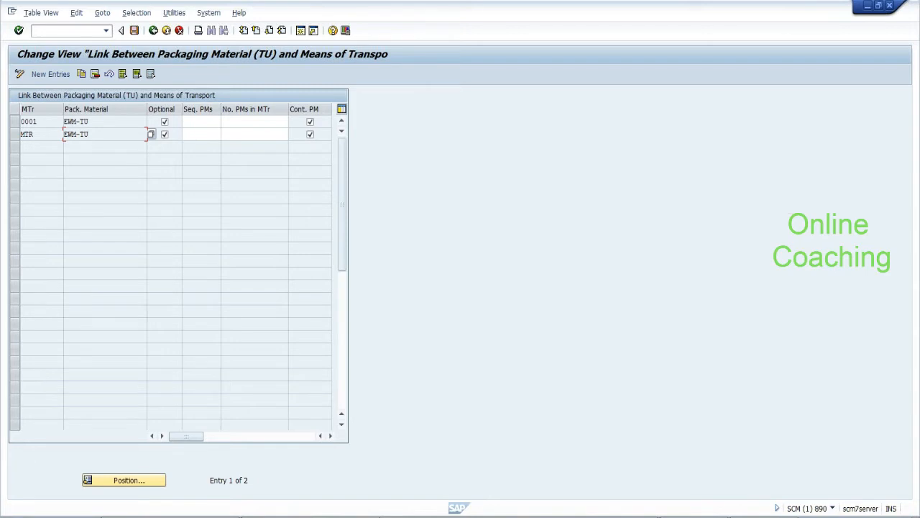
click(153, 31)
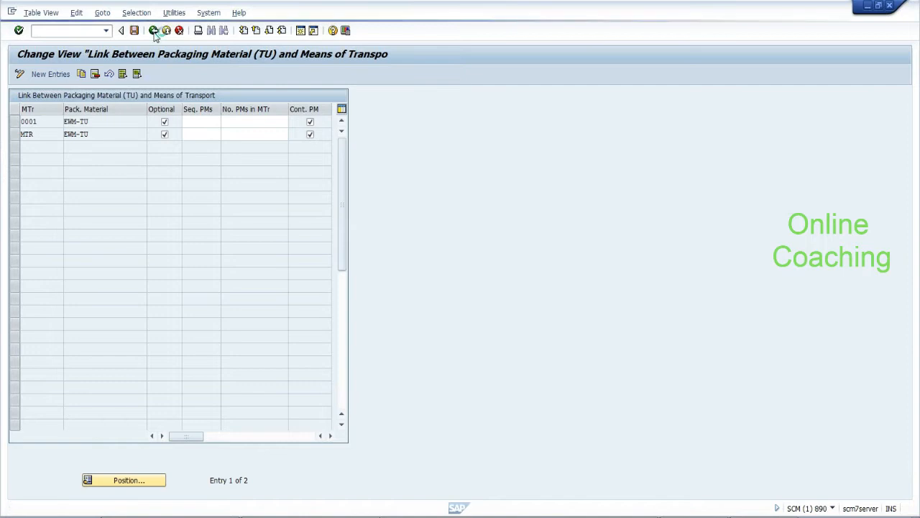
key(alt+Tab)
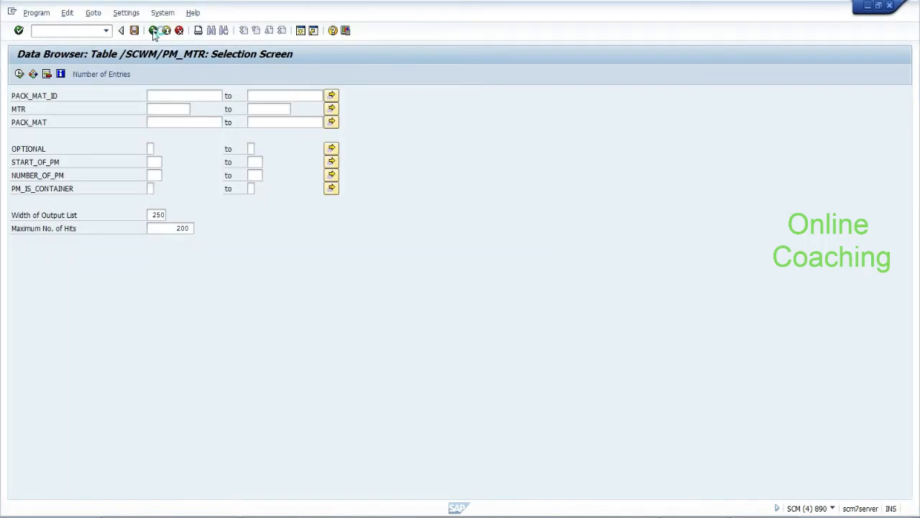
Launch Process TU with /n/scwm/tu for warehouse EHYD
click(152, 32)
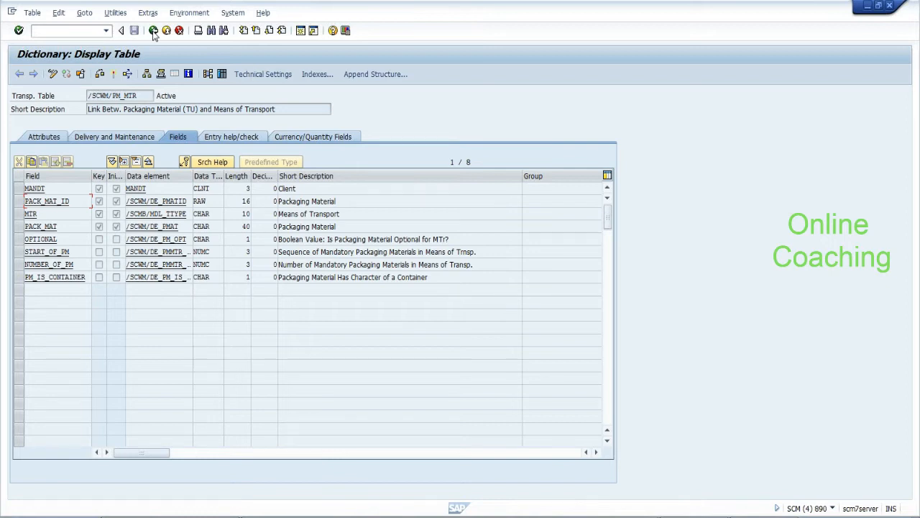
click(33, 31)
text(/n/scwm/tu)
key(Return)
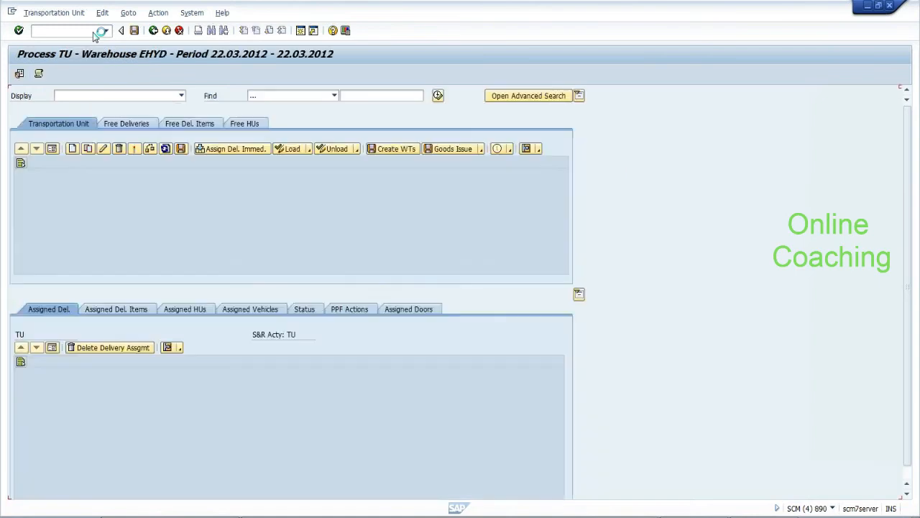
Review the Process TU default values, keeping only warehouse EHYD set
click(20, 75)
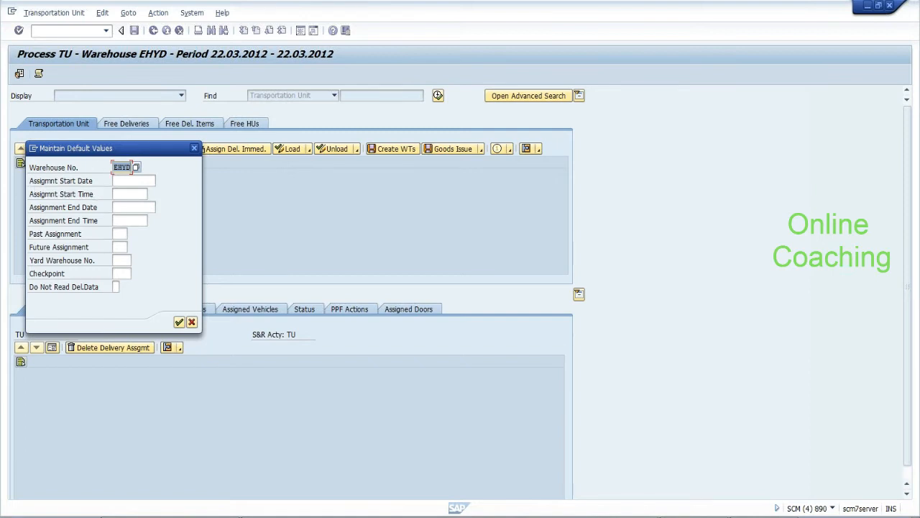
click(121, 259)
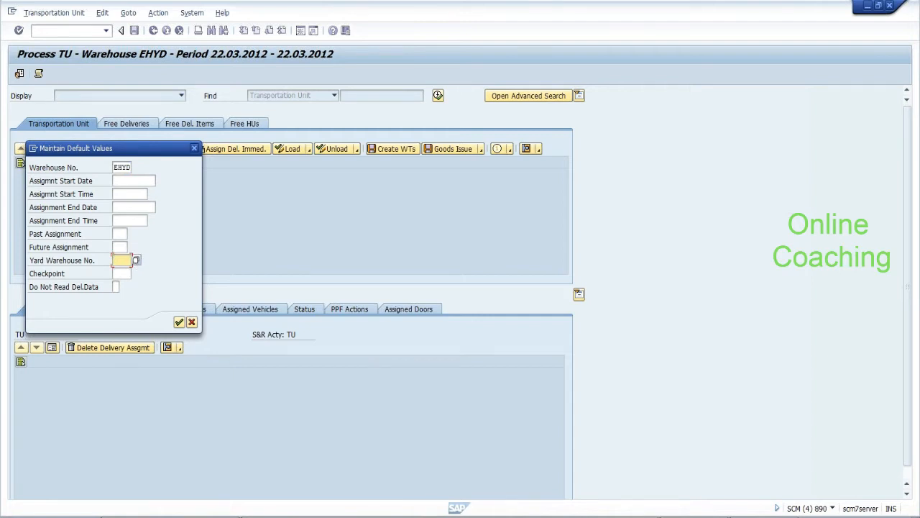
click(121, 273)
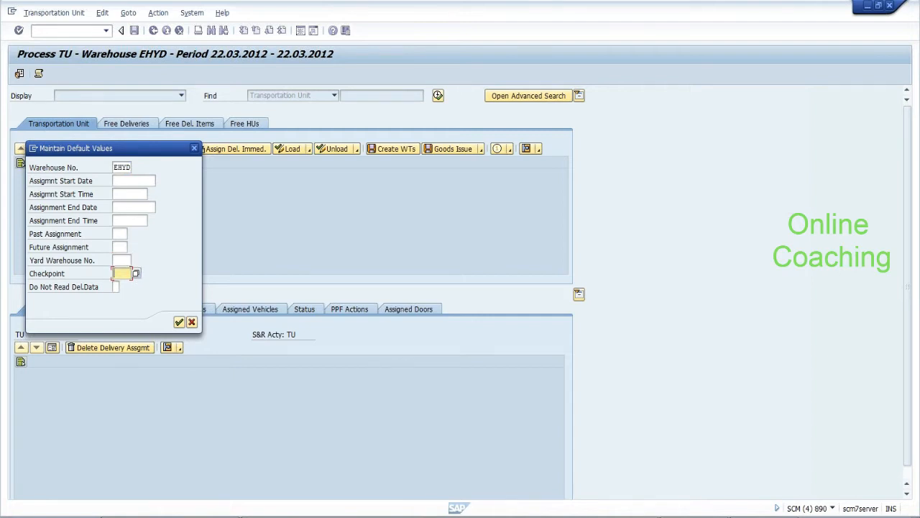
click(193, 325)
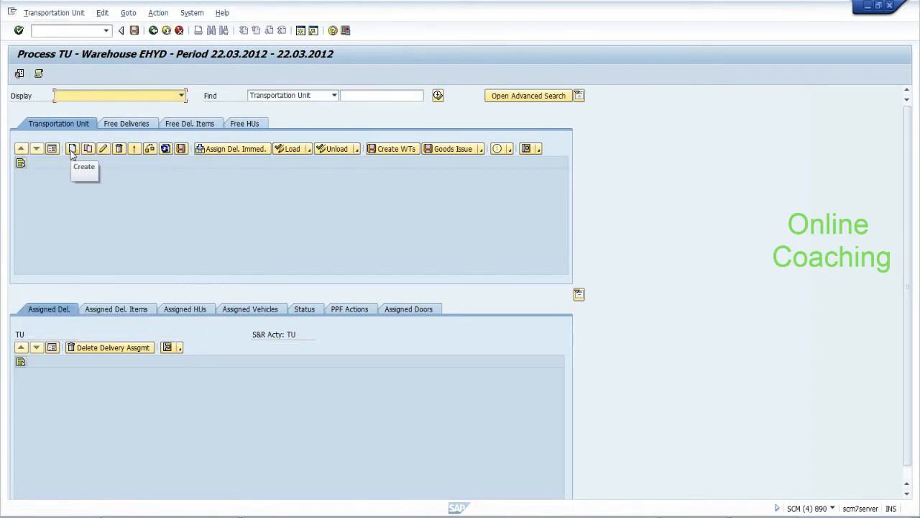
Create planned TU 1 with means of transport MTR, packaging material EWM-TU and direction 0
click(72, 154)
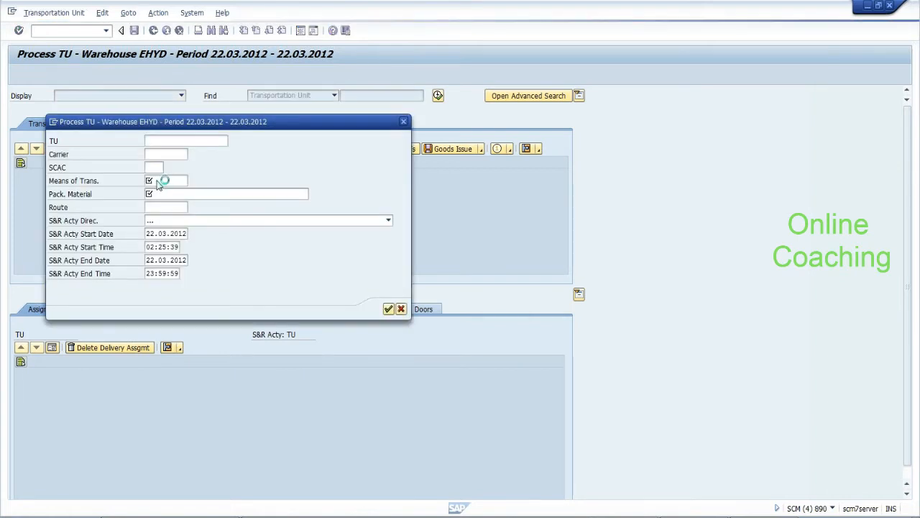
click(161, 180)
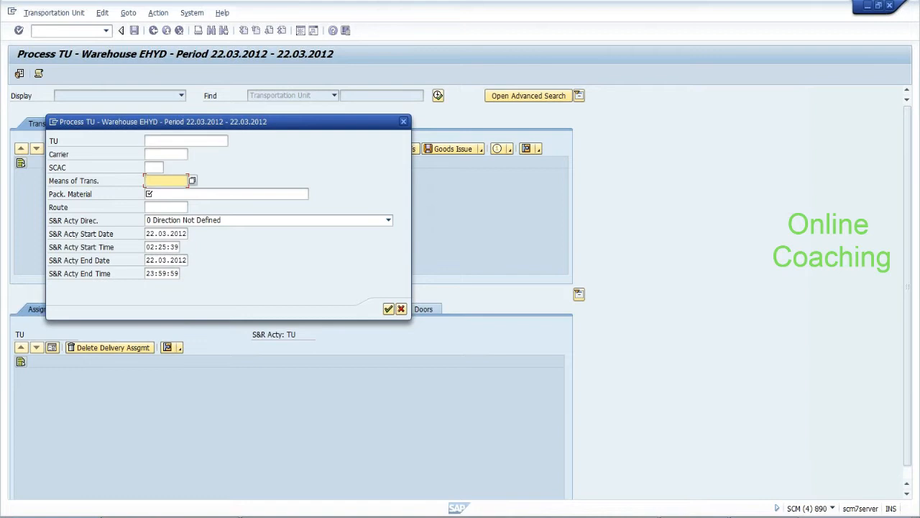
click(192, 180)
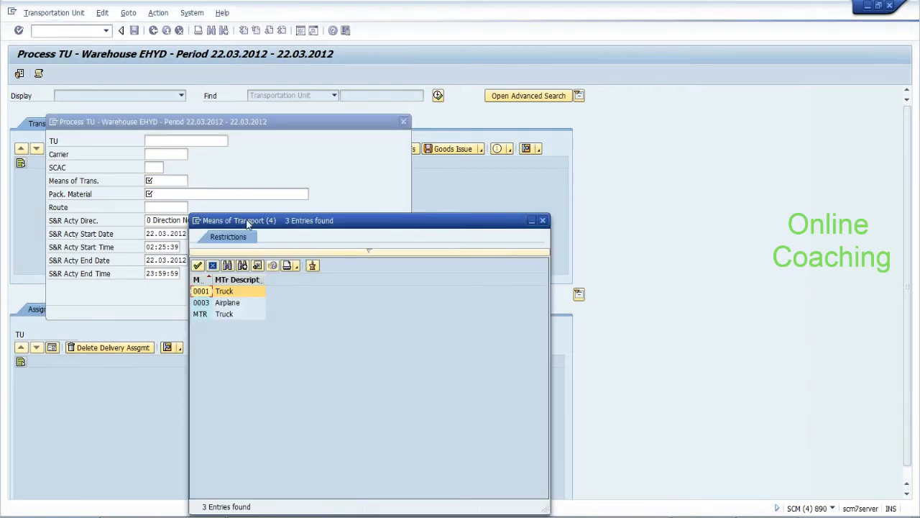
click(201, 314)
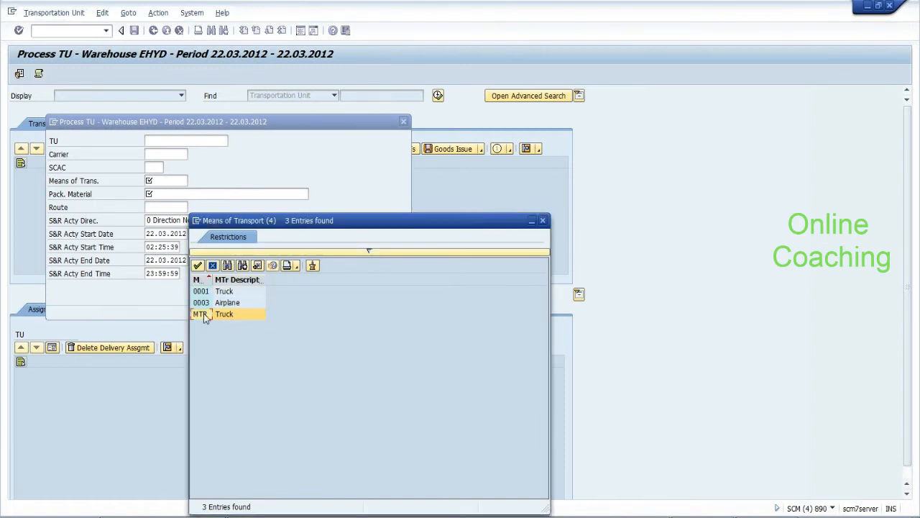
double_click(205, 317)
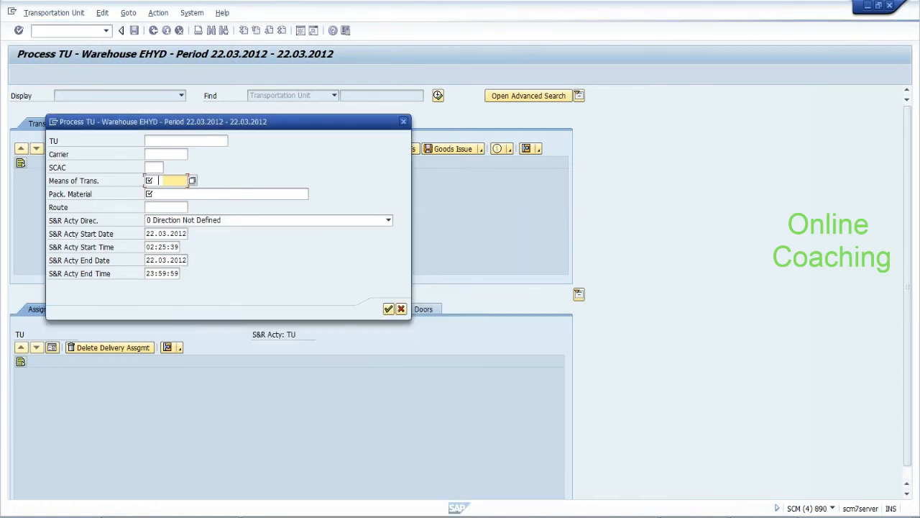
key(Tab)
text(EWM-TU)
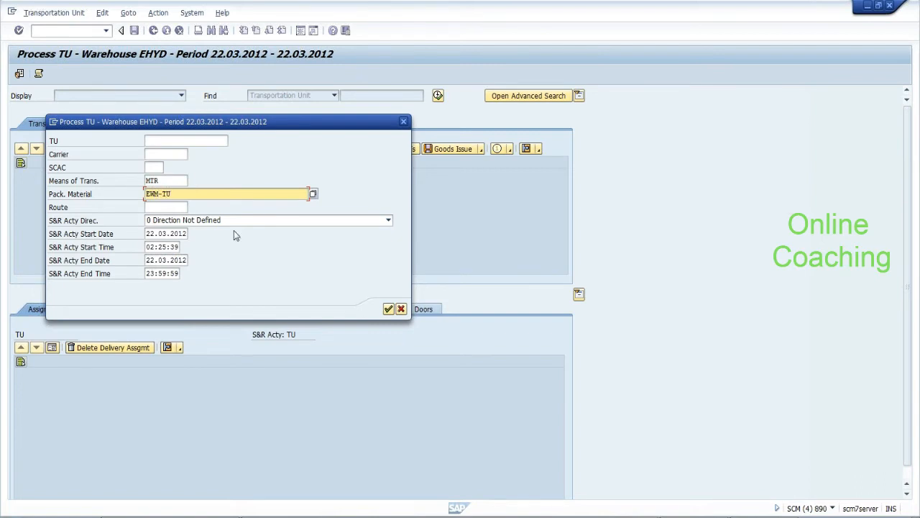
click(246, 221)
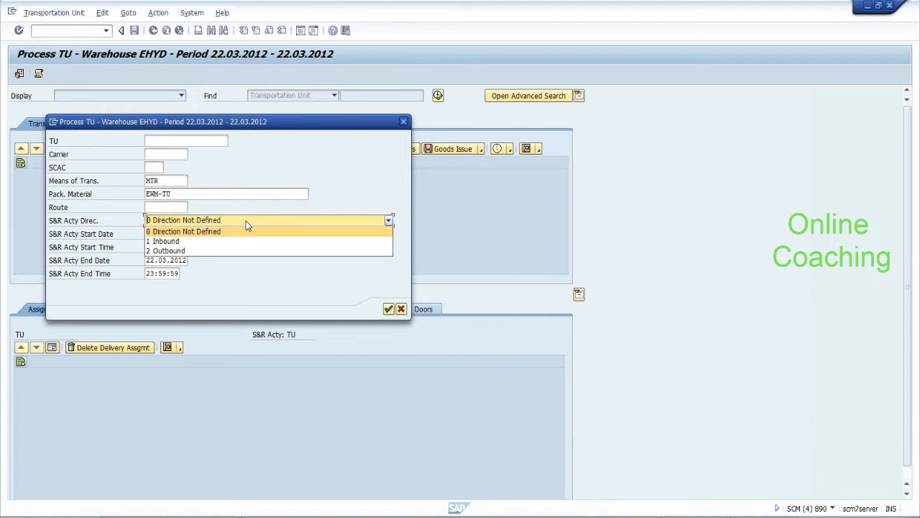
click(245, 221)
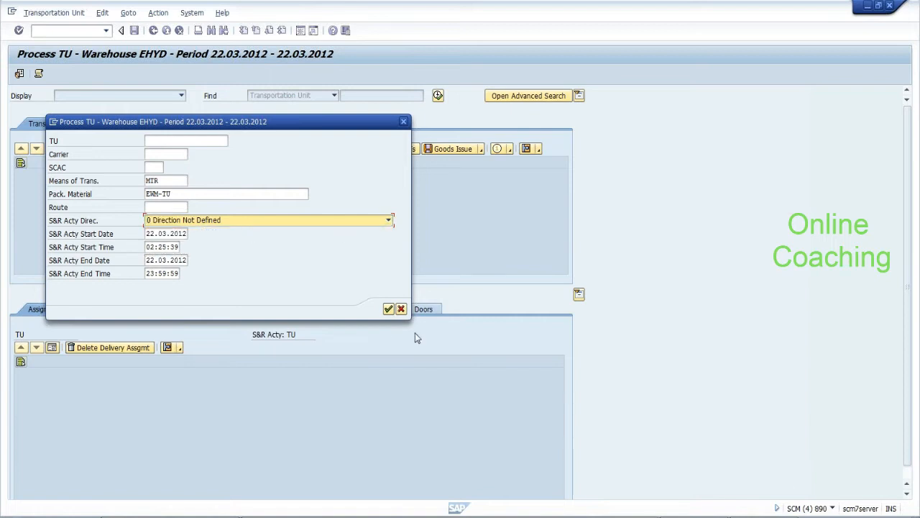
click(390, 309)
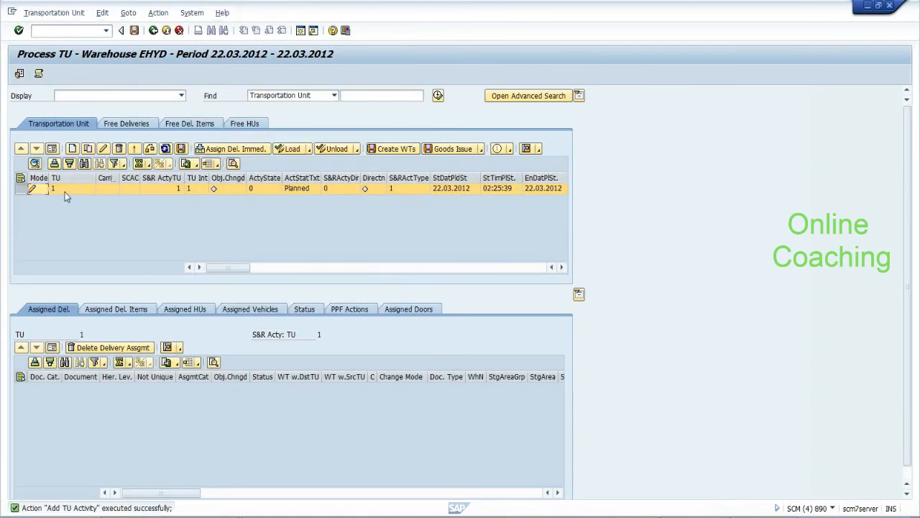
Save the new TU and bring the ERP SAP Easy Access window to the front
click(134, 31)
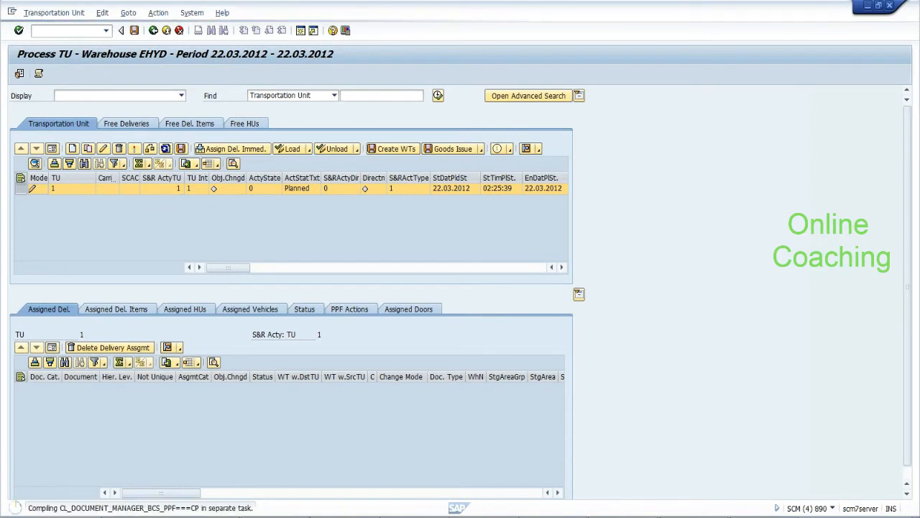
mouse_move(449, 517)
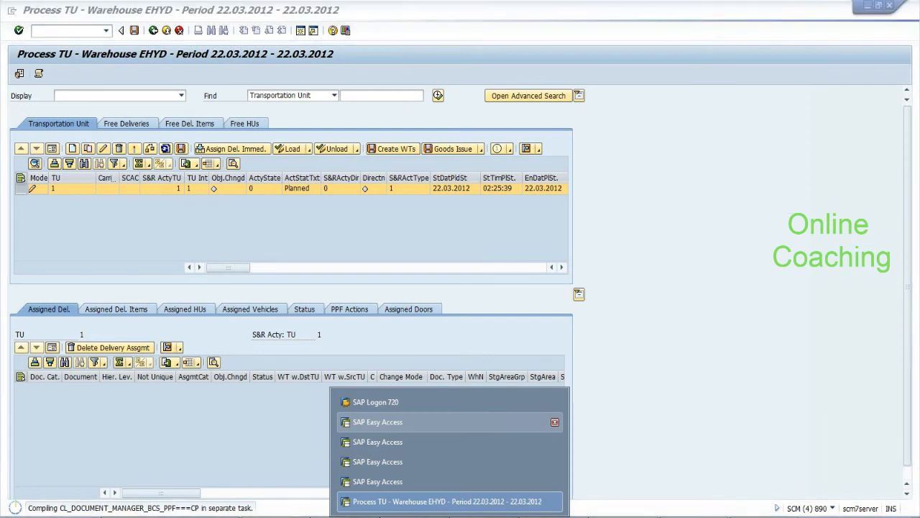
click(403, 422)
key(alt+Tab)
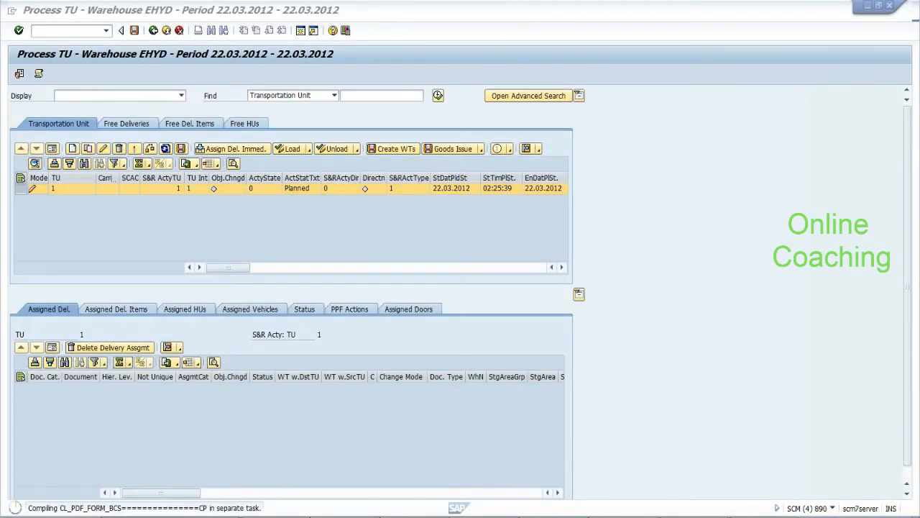
key(alt+Tab)
text(se16)
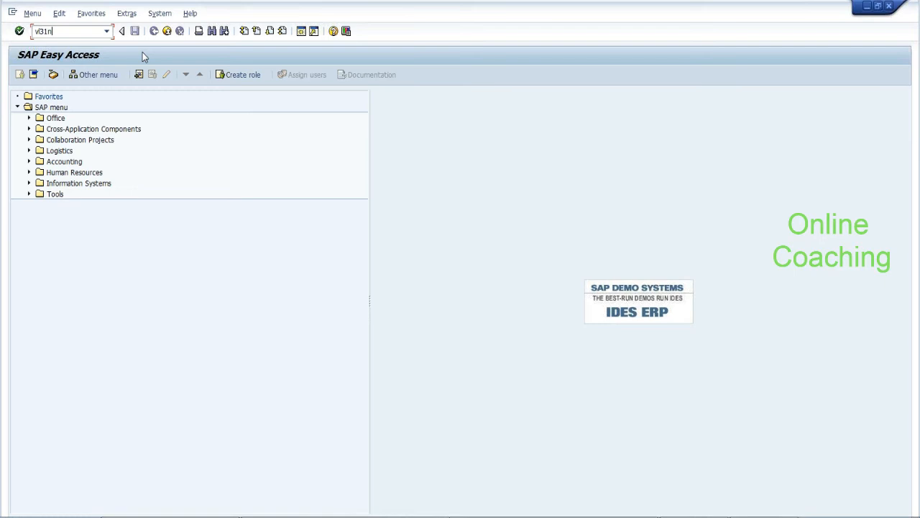
key(Return)
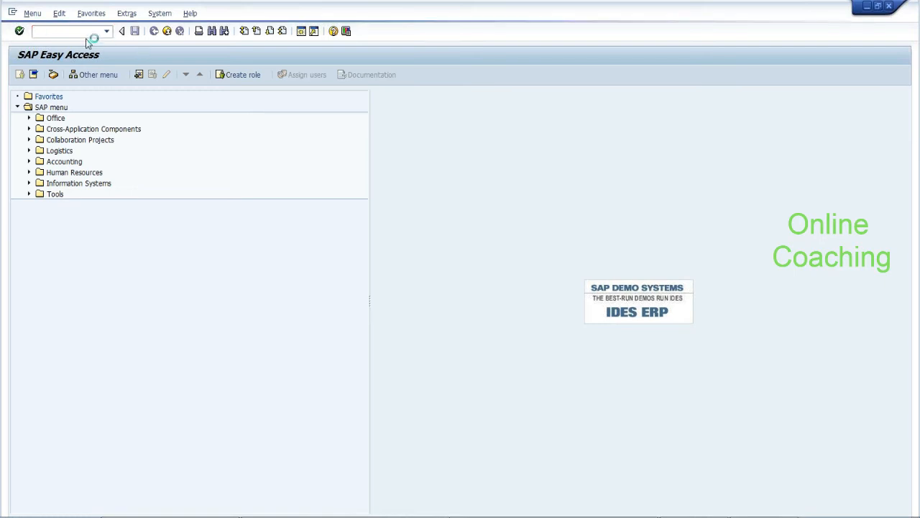
key(Tab)
key(BackSpace)
key(Down)
key(Return)
Try a recalled External ID ending in 8, then leave the delivery overview without saving
click(136, 188)
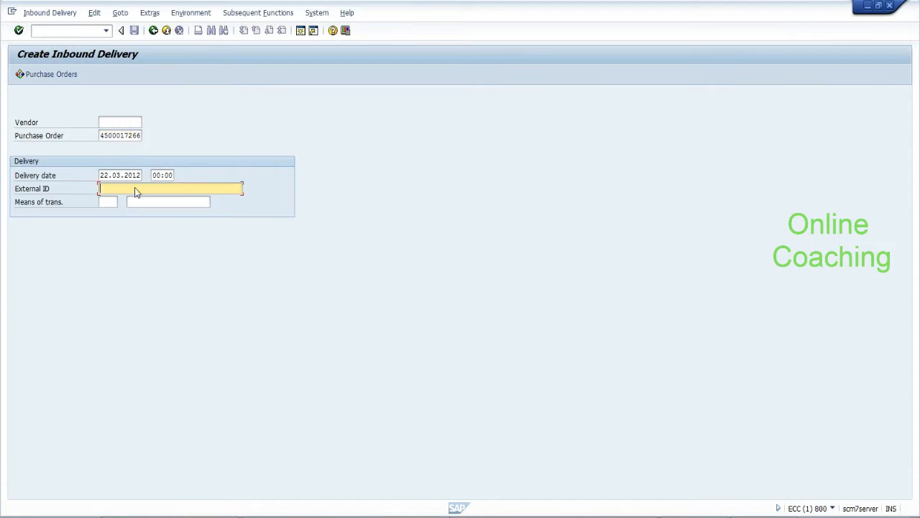
key(BackSpace)
key(Down)
key(Return)
key(BackSpace)
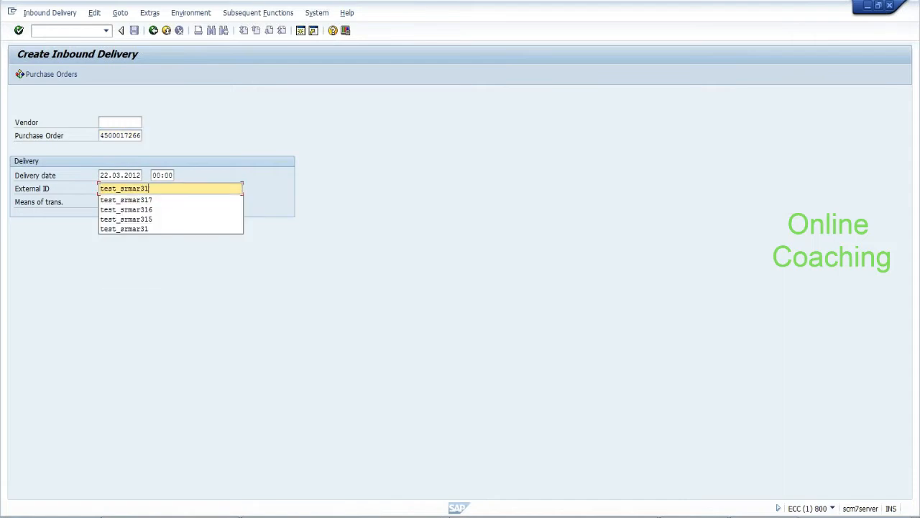
text(8)
click(137, 191)
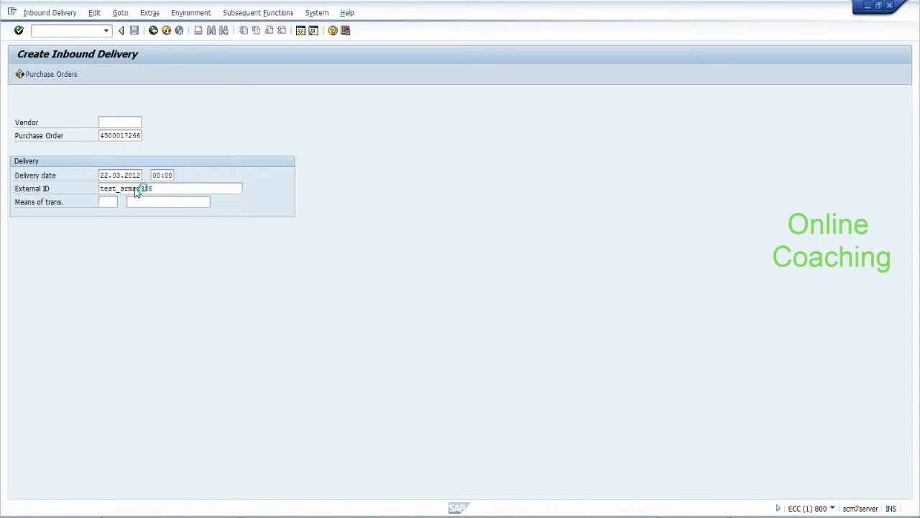
key(Return)
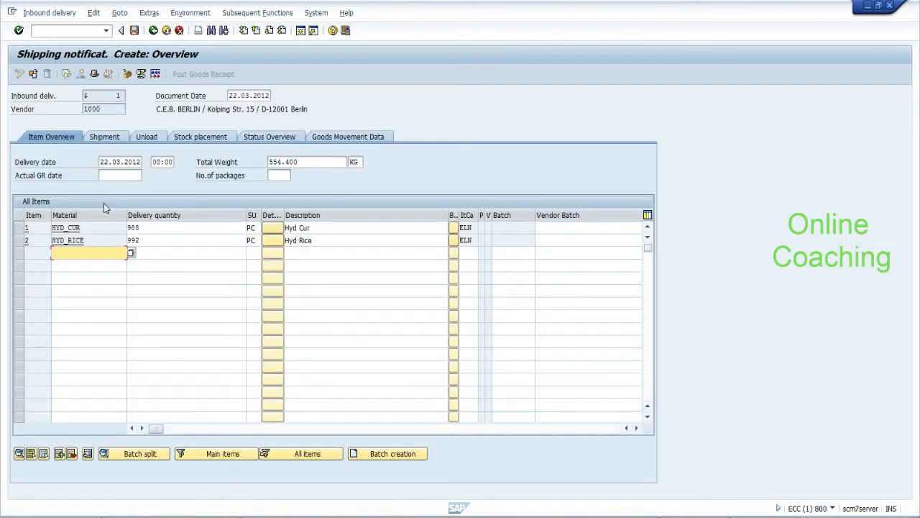
click(155, 31)
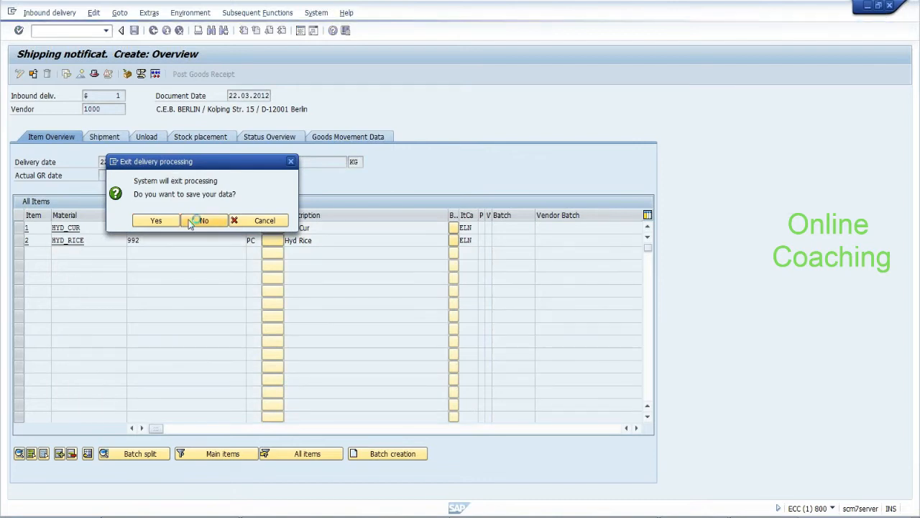
click(188, 219)
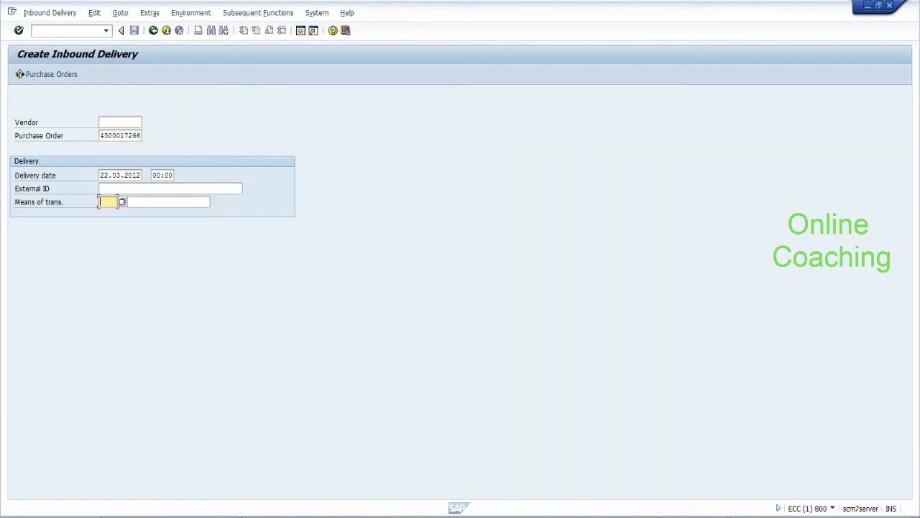
Change the External ID to test_srmar319
key(Tab)
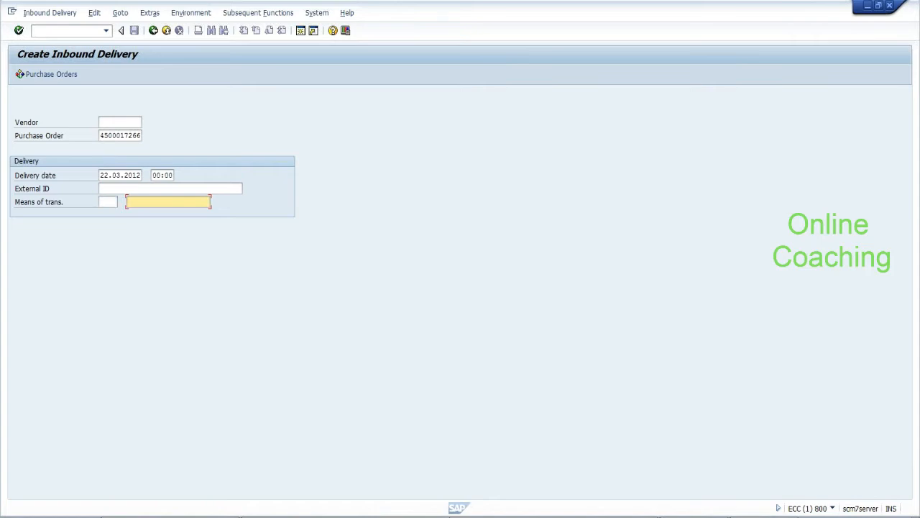
click(169, 189)
key(Down)
key(Down)
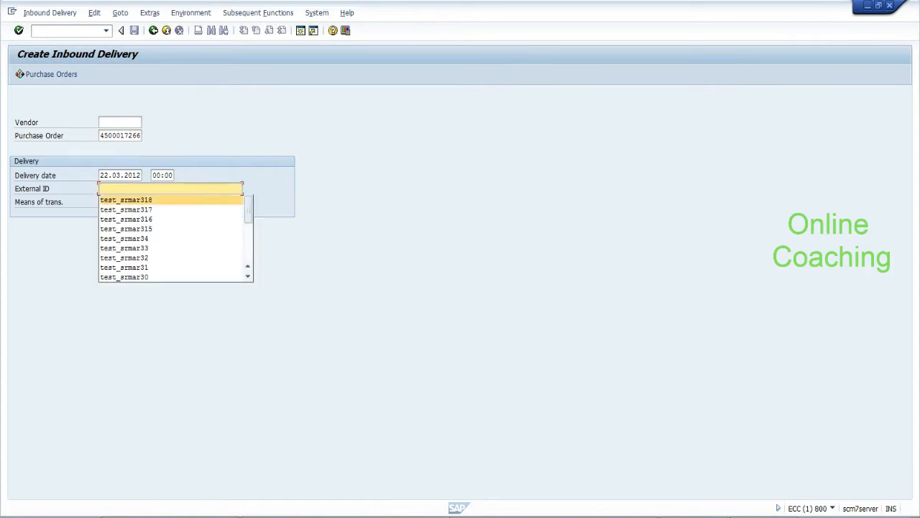
key(Return)
key(BackSpace)
text(9)
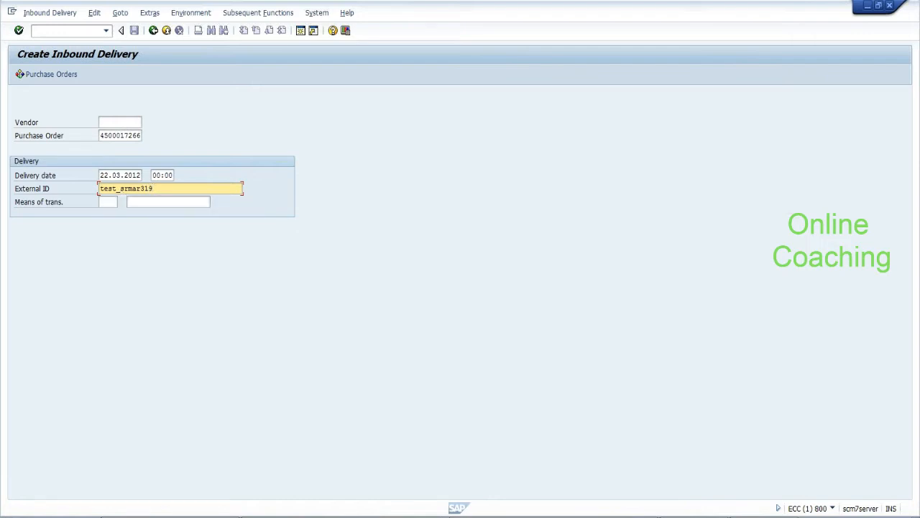
click(121, 190)
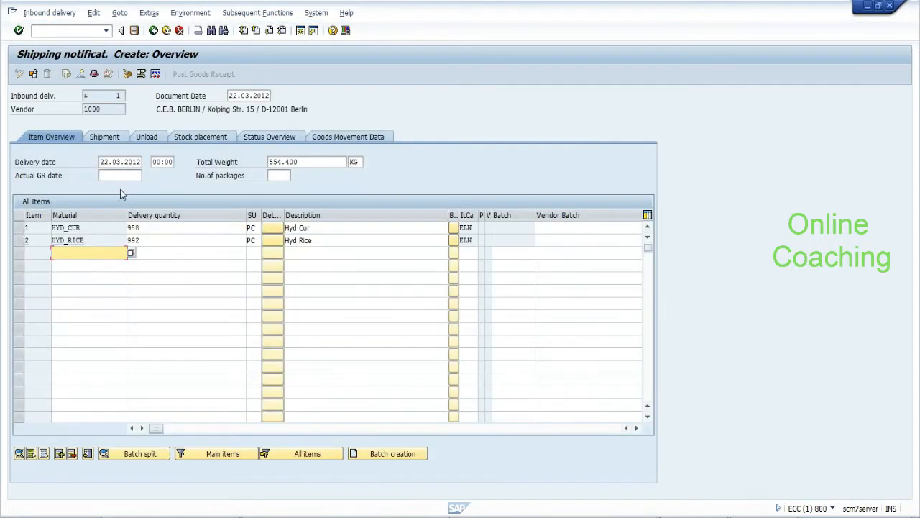
Set the delivery quantities of HYD_CUR and HYD_RICE to 1
click(150, 228)
key(BackSpace)
key(BackSpace)
key(BackSpace)
text(1)
click(165, 278)
click(153, 240)
key(BackSpace)
key(BackSpace)
key(BackSpace)
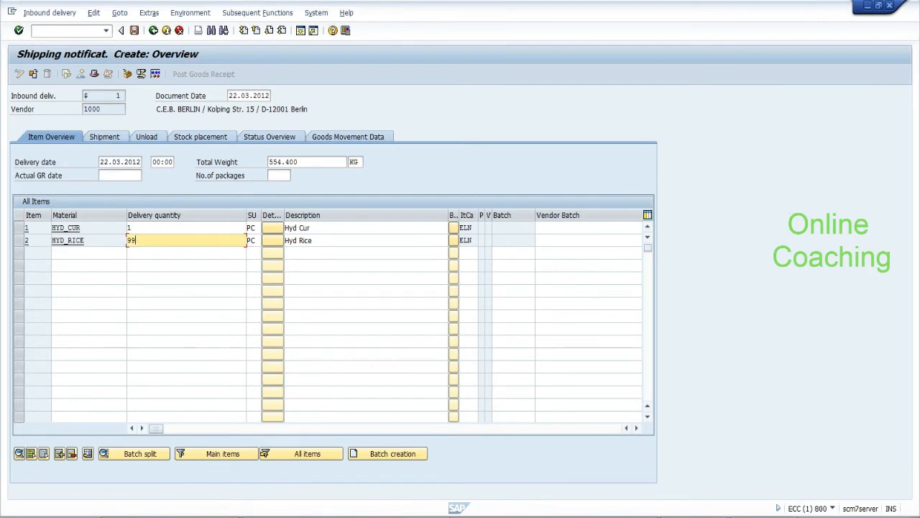
text(1)
key(Return)
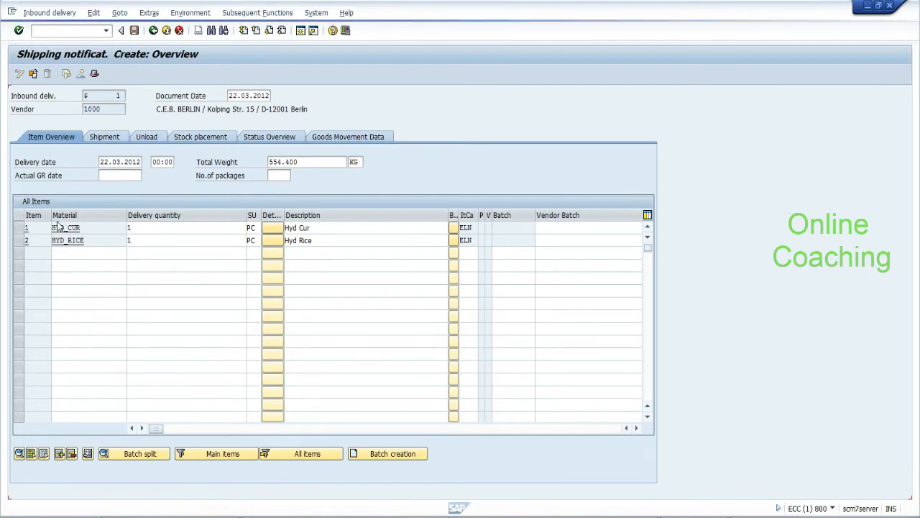
Select both item rows and open handling-unit packing
drag(20, 228, 19, 241)
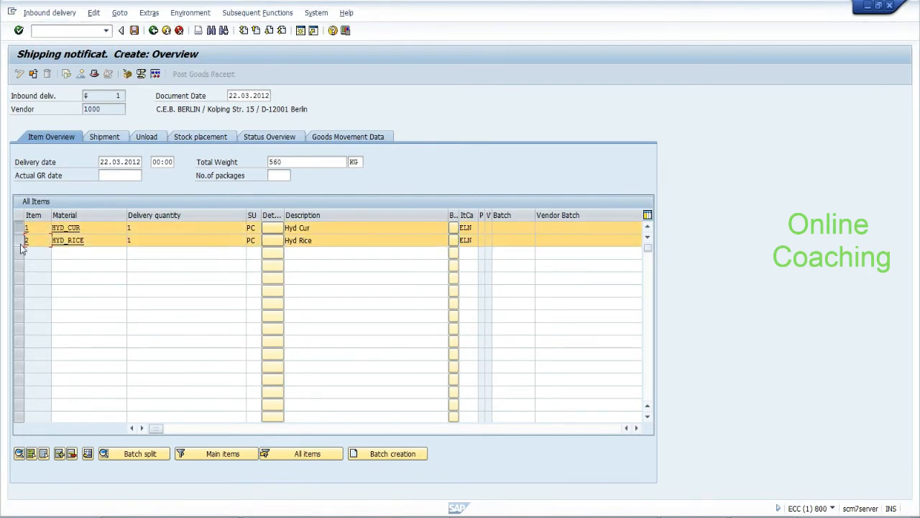
click(128, 74)
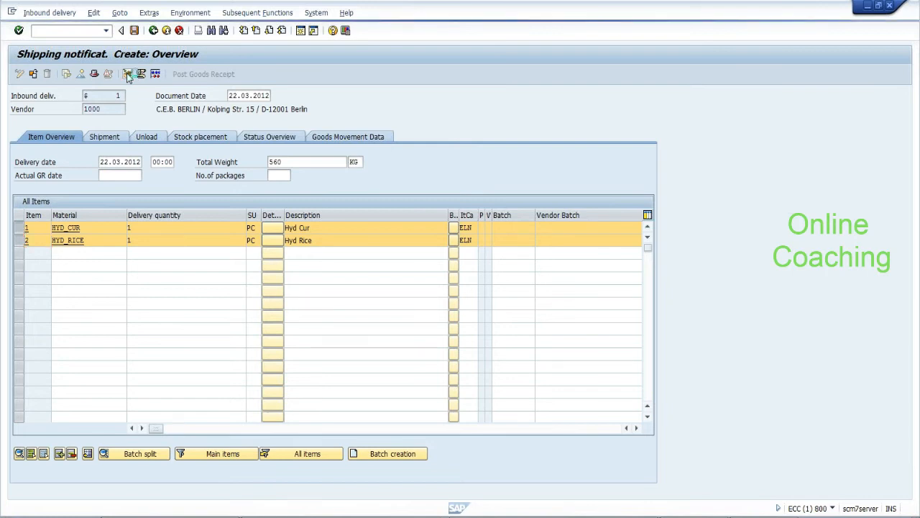
key(BackSpace)
Pack HYD_CUR and HYD_RICE into a new PK-095 handling unit and save the delivery
key(Down)
key(Return)
key(Return)
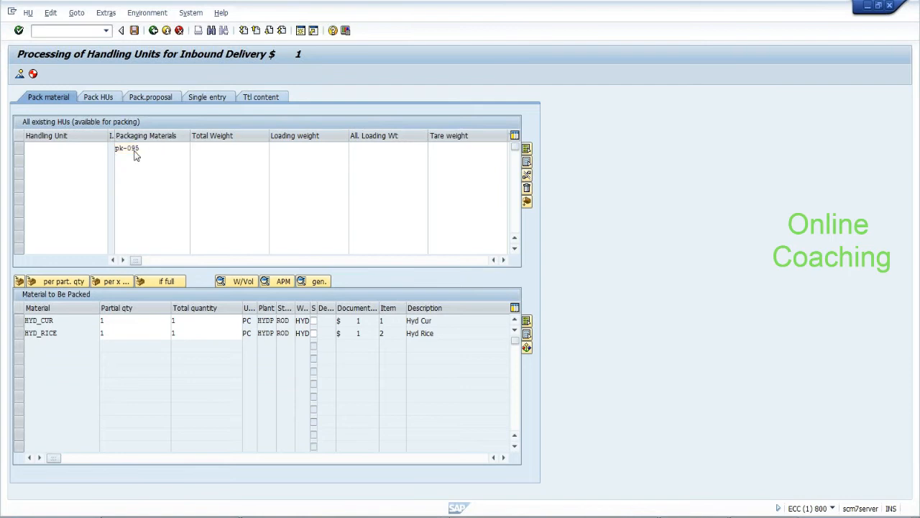
click(19, 148)
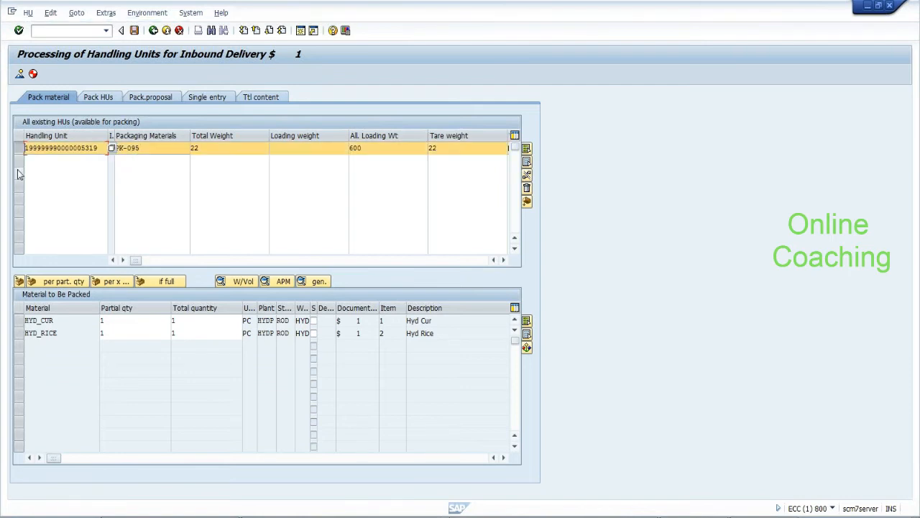
click(19, 320)
ctrl+click(19, 333)
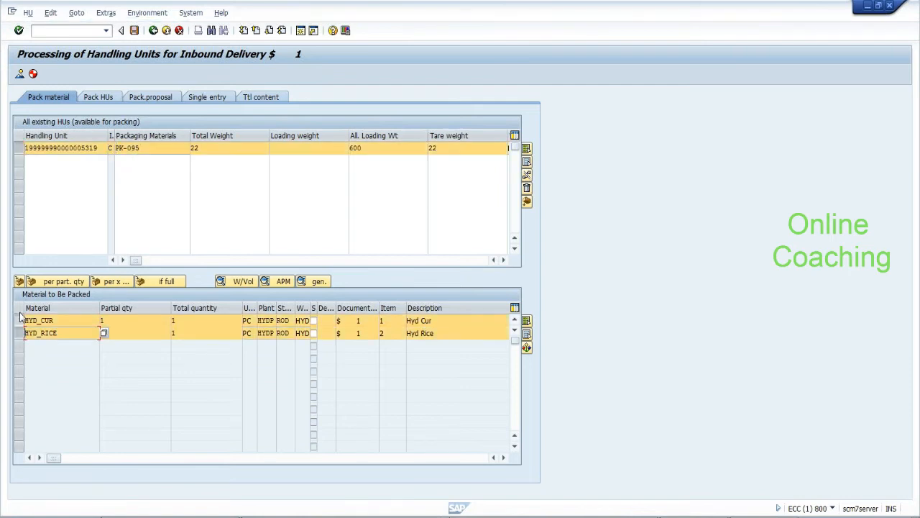
click(20, 281)
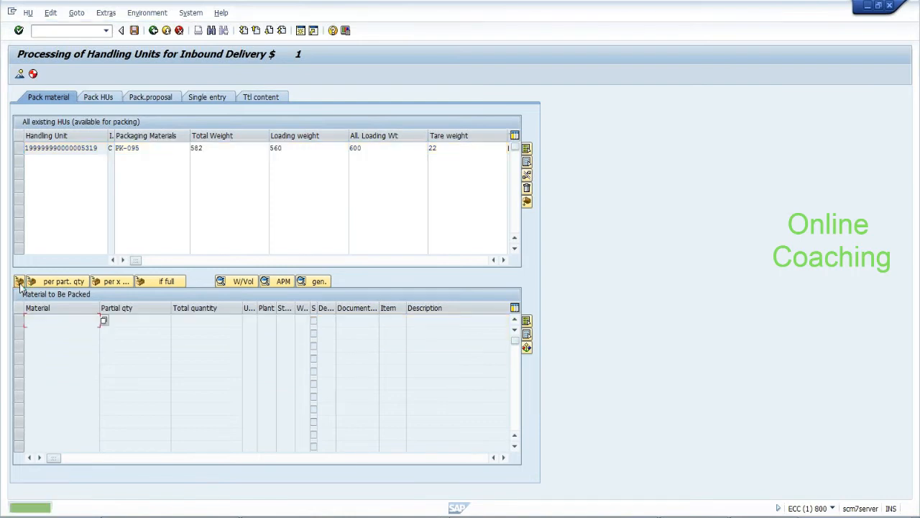
click(133, 32)
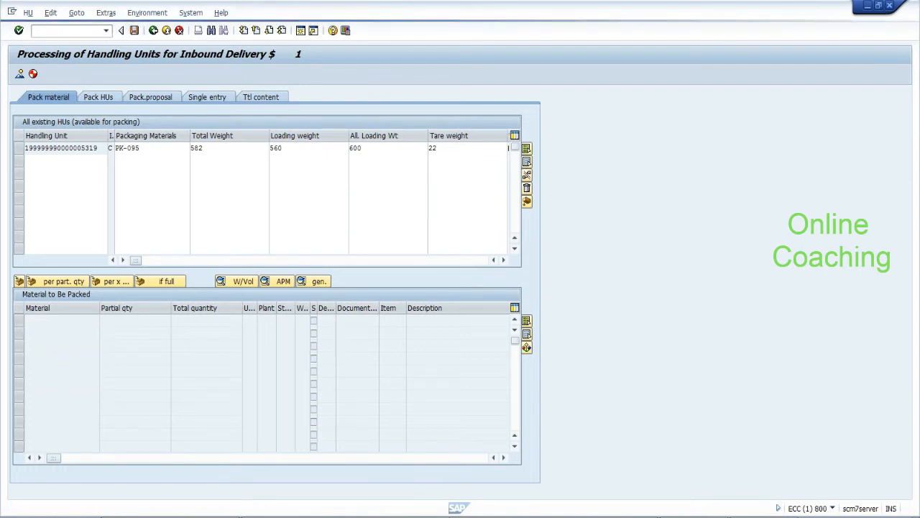
key(alt+Tab)
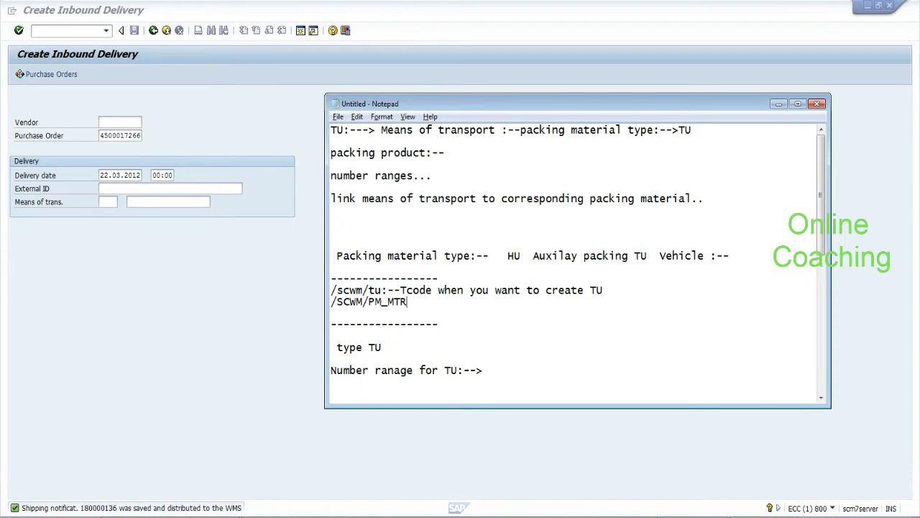
Add a new line '180000136:-->' below the TU number range note
key(Return)
text(18)
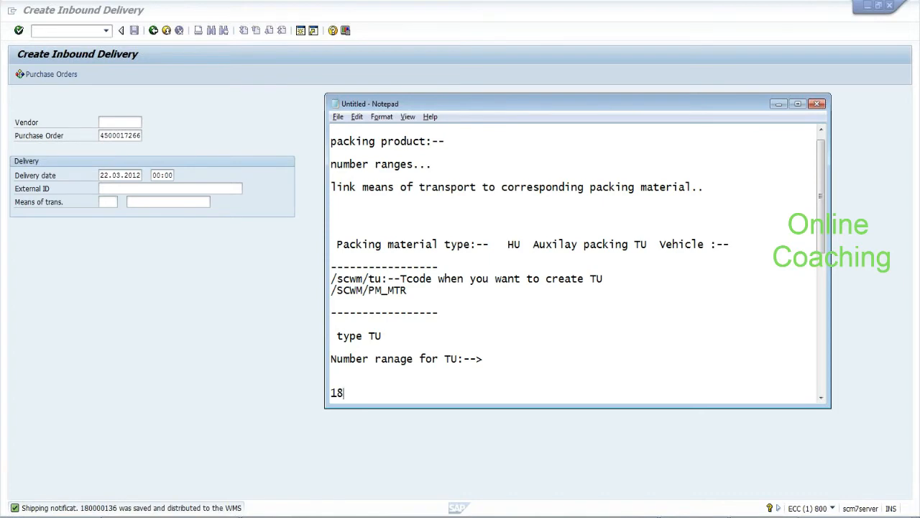
text(0000136:-->)
key(alt+Tab)
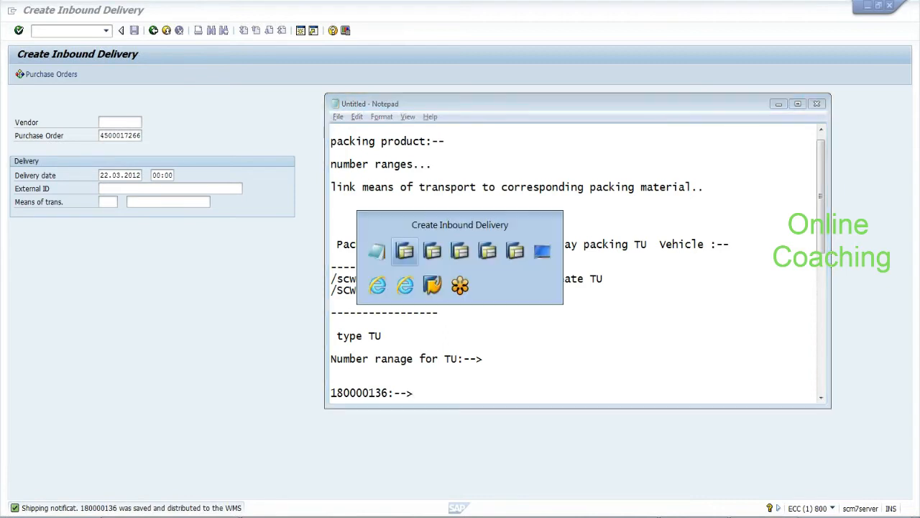
Dismiss the empty log in Process TU and open /o/scwm/prdi in a new session
key(alt+Tab)
key(alt+Tab)
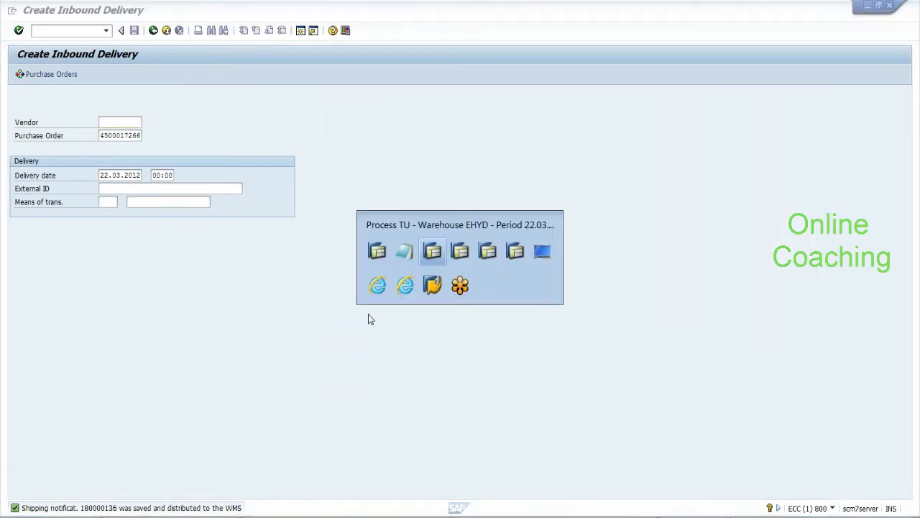
click(306, 401)
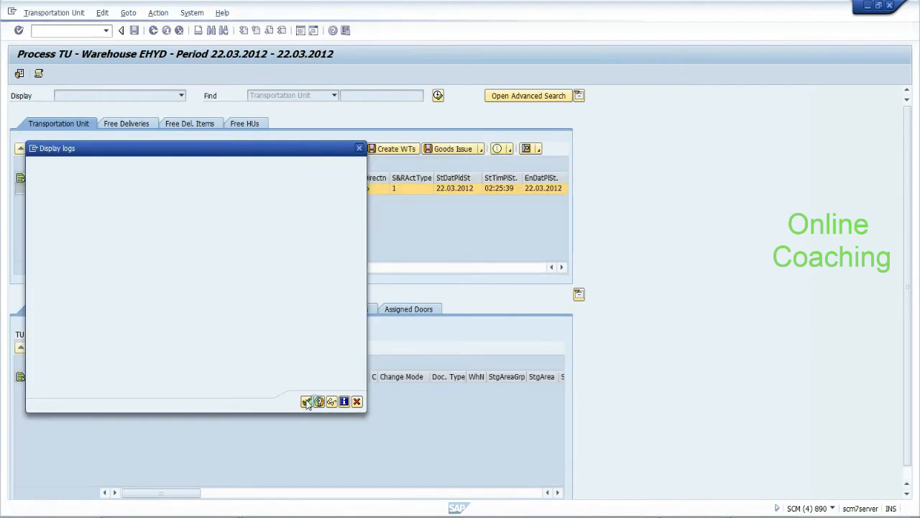
key(ctrl+slash)
text(/o/scwm/prdi)
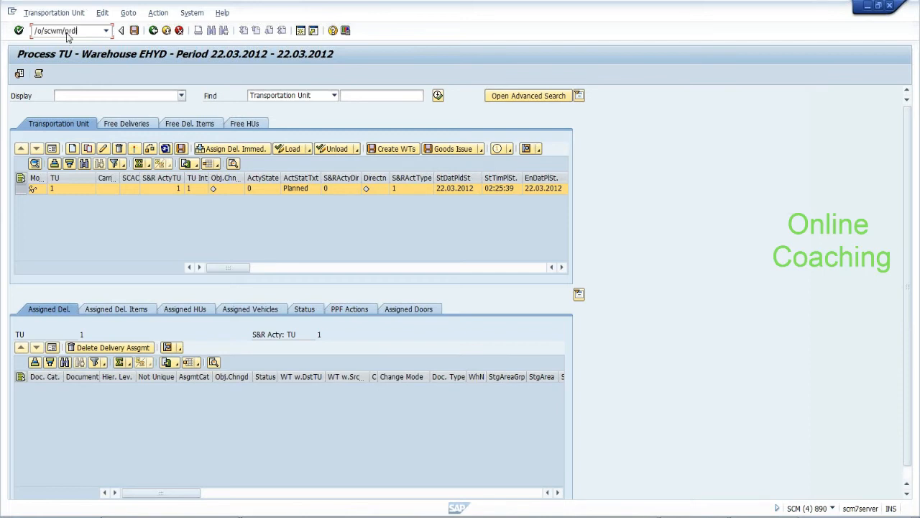
key(Return)
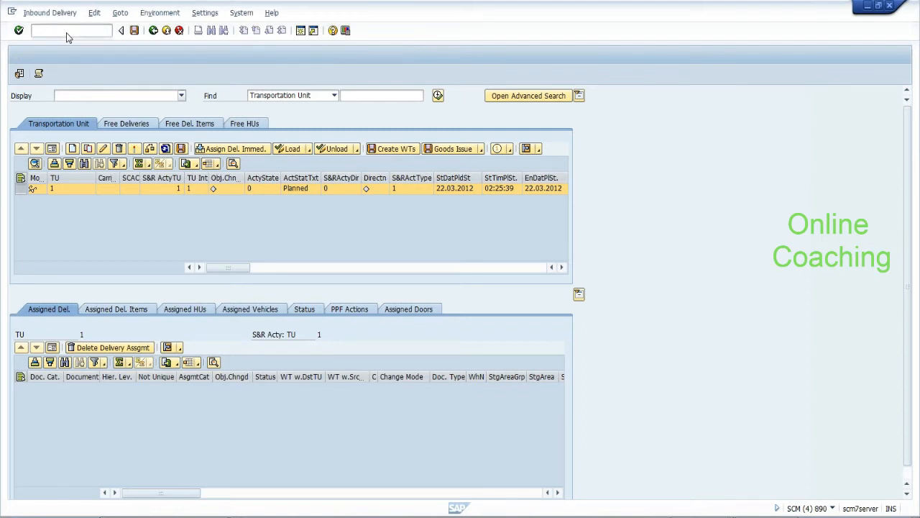
click(348, 95)
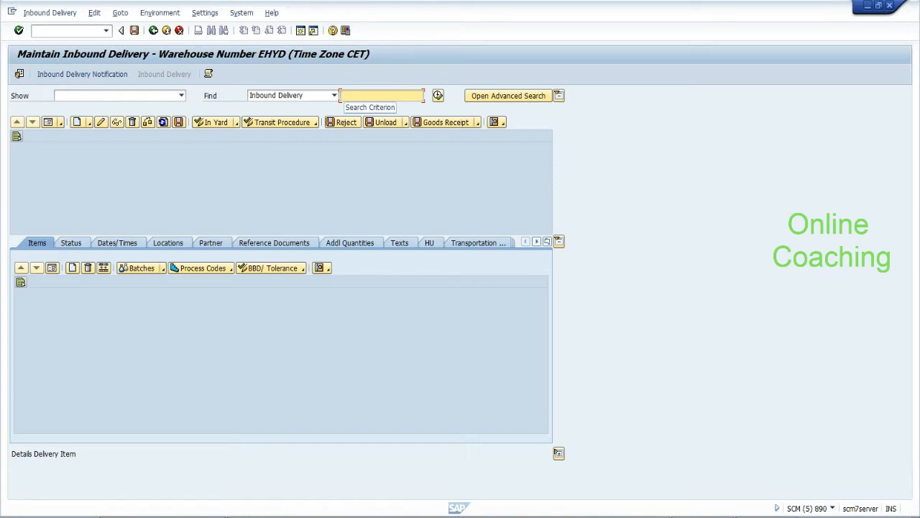
Search inbound deliveries by ERP document 180000136 and show item 10's details
click(334, 95)
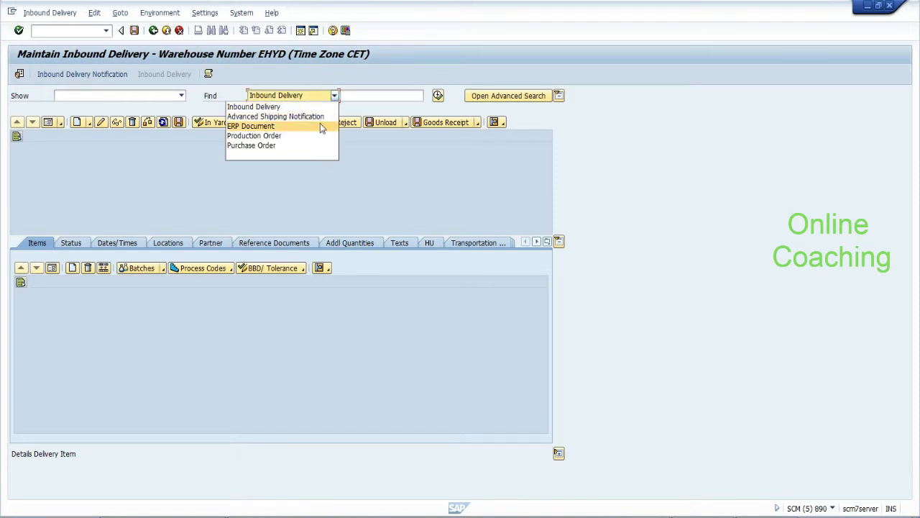
click(321, 128)
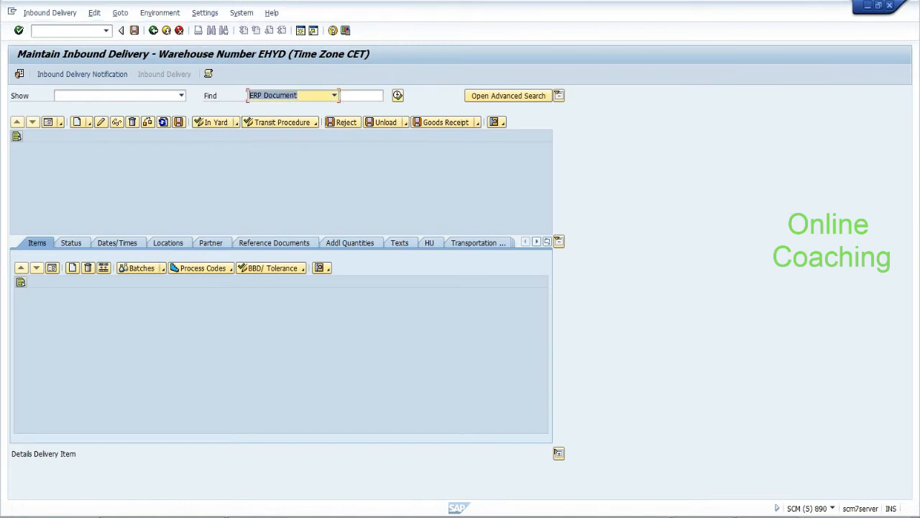
click(725, 517)
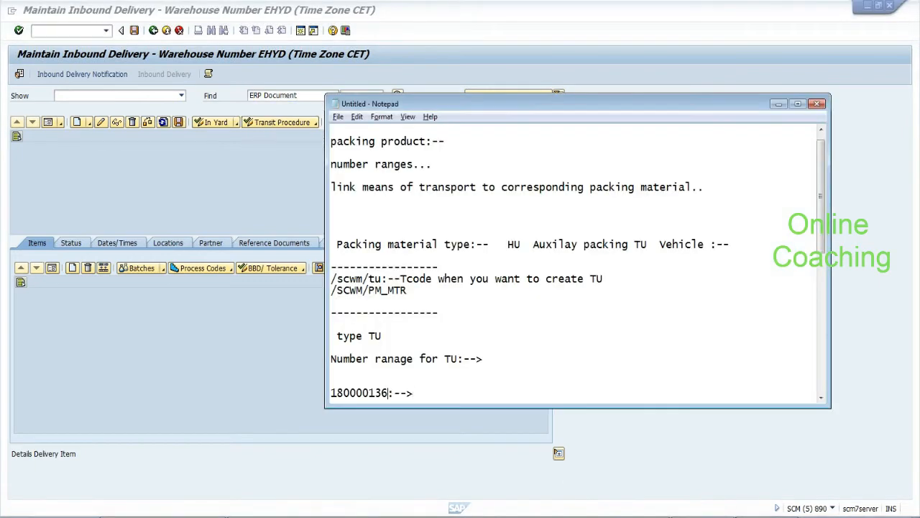
drag(388, 392, 329, 394)
key(ctrl+c)
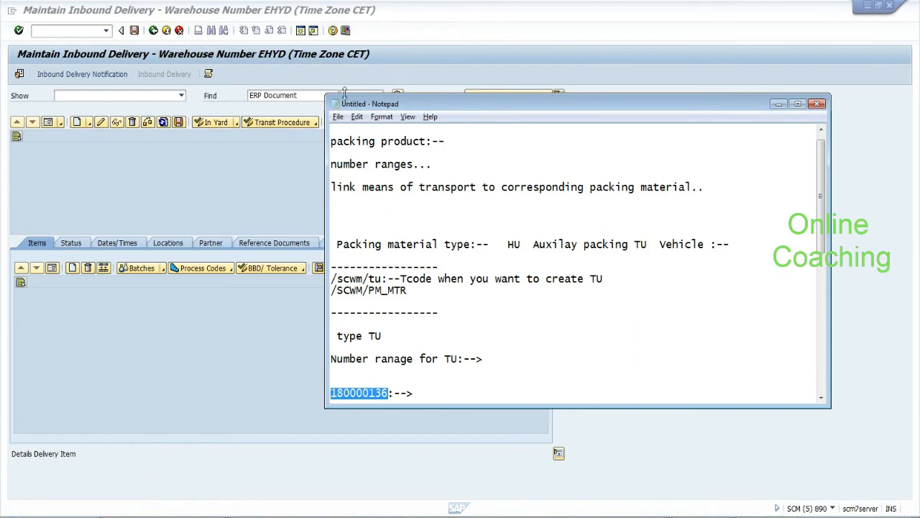
click(345, 94)
key(ctrl+v)
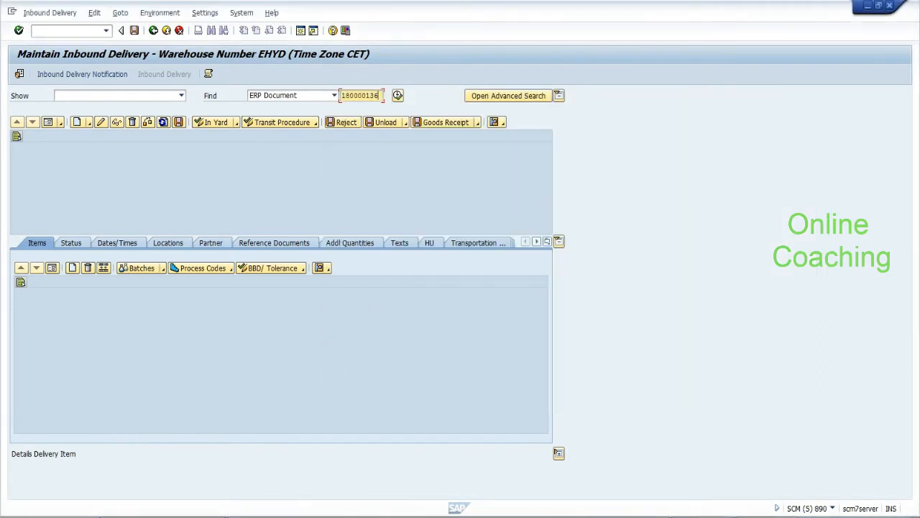
click(398, 95)
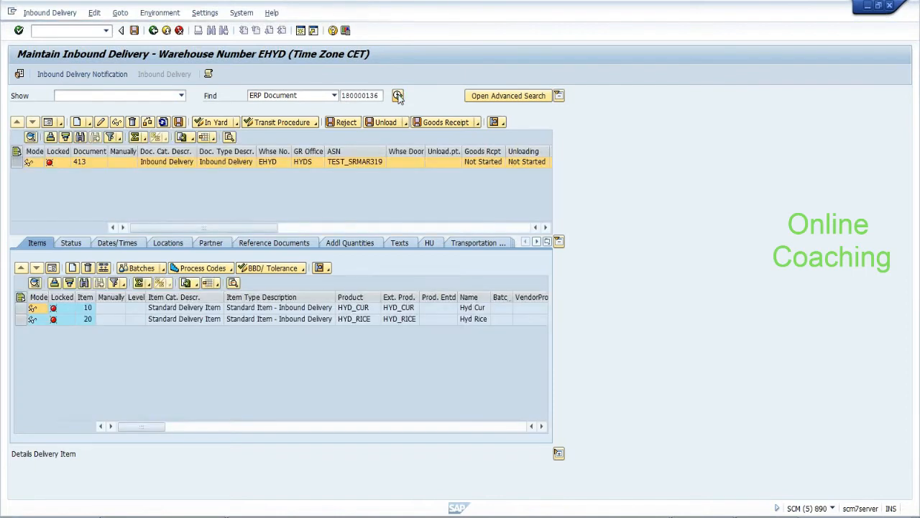
click(20, 307)
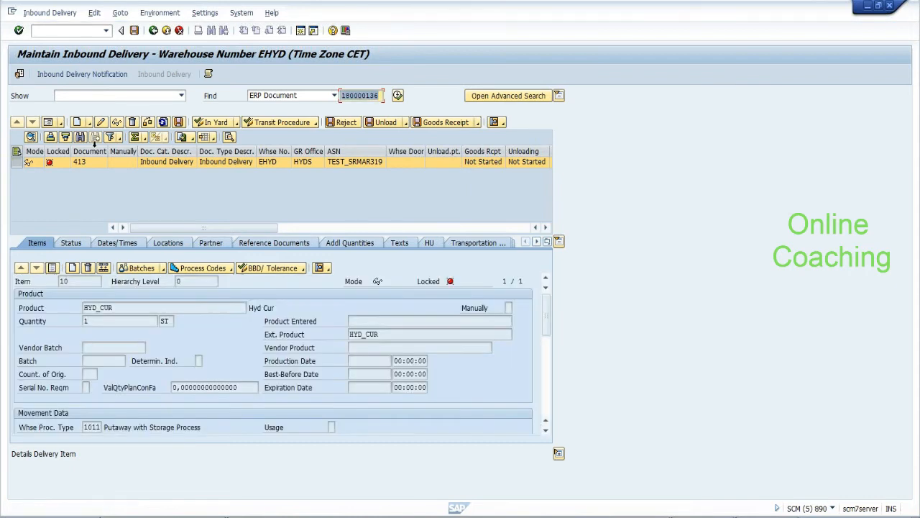
Put delivery 413 in change mode and set warehouse door DOR2 on item 10
click(101, 122)
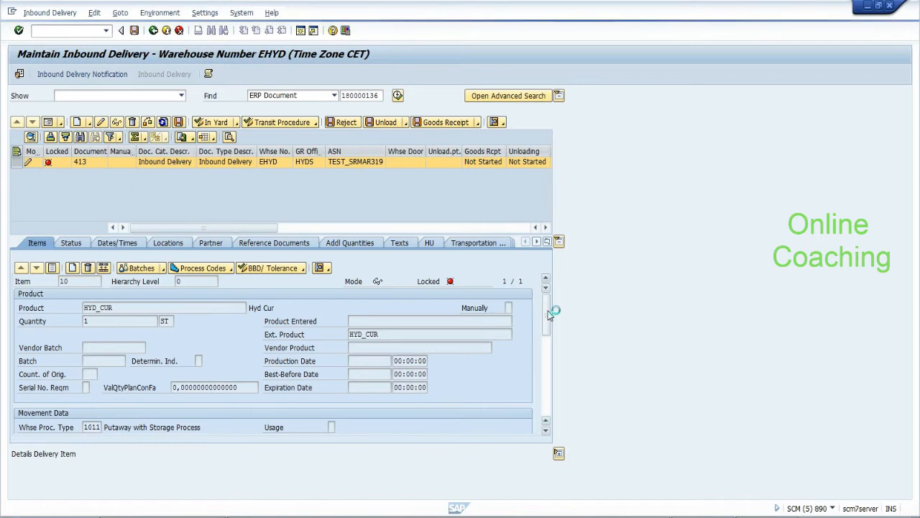
drag(548, 312, 547, 337)
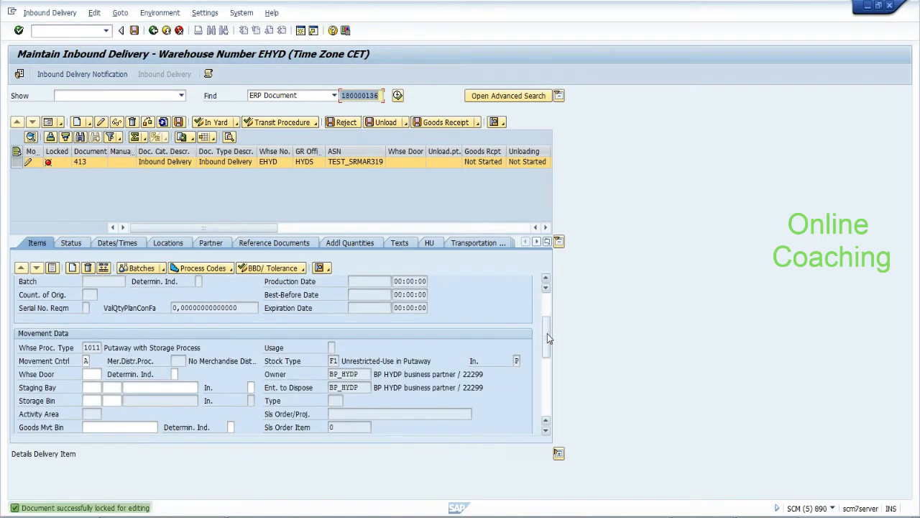
click(91, 374)
text(DOR2)
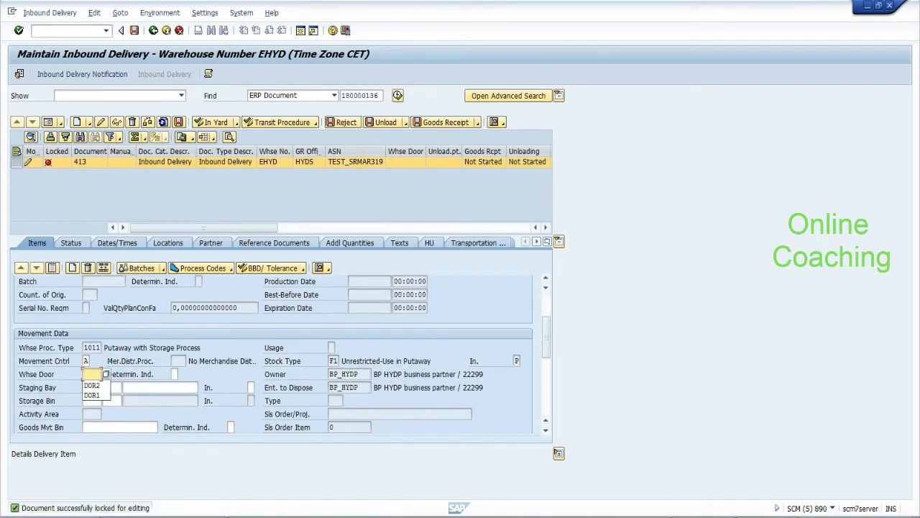
key(Return)
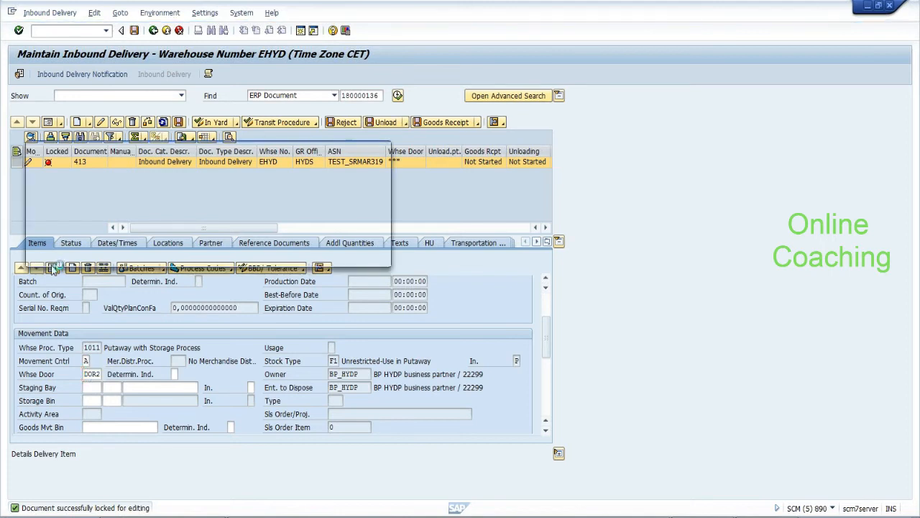
click(317, 256)
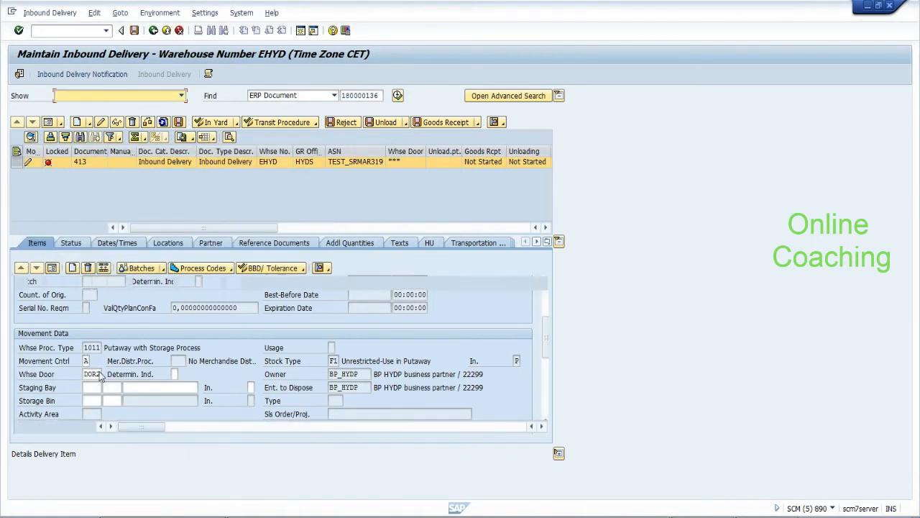
Set door DOR2 on item 20, save the delivery, and return to the Easy Access menu
click(53, 268)
click(21, 319)
click(53, 269)
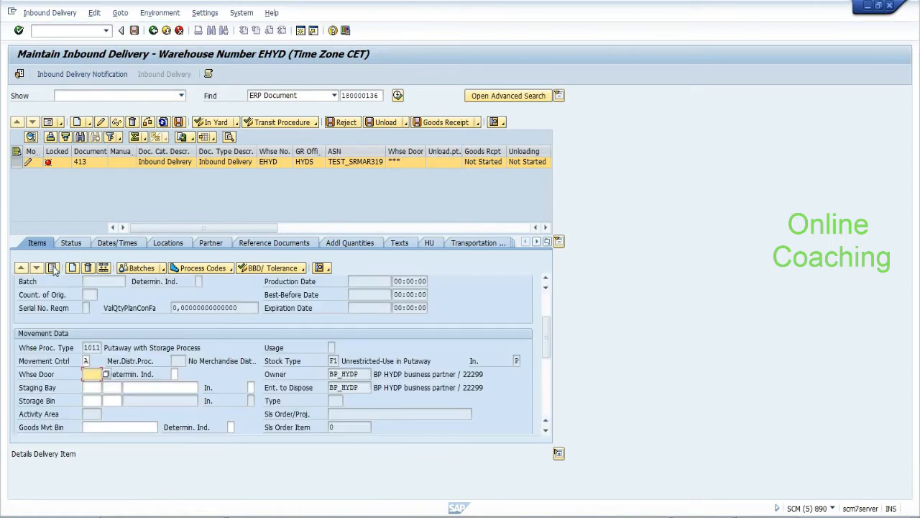
click(105, 374)
click(99, 381)
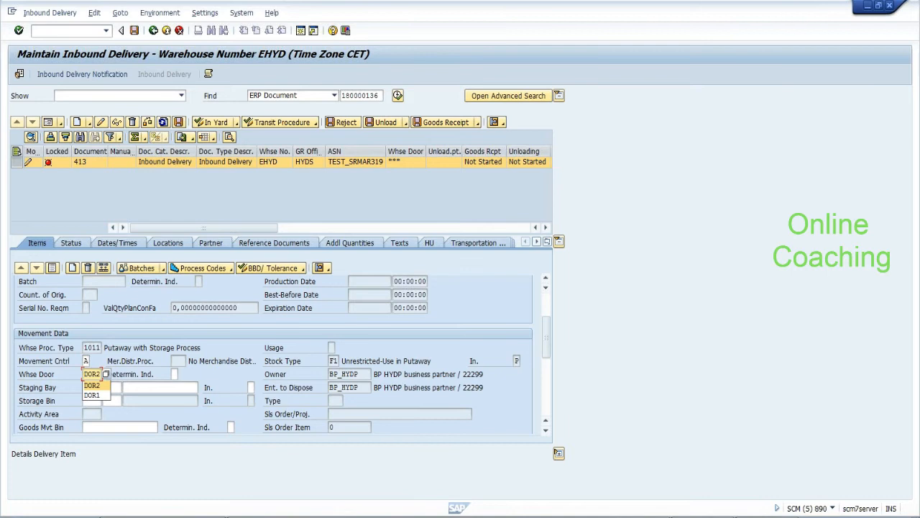
click(134, 31)
click(134, 31)
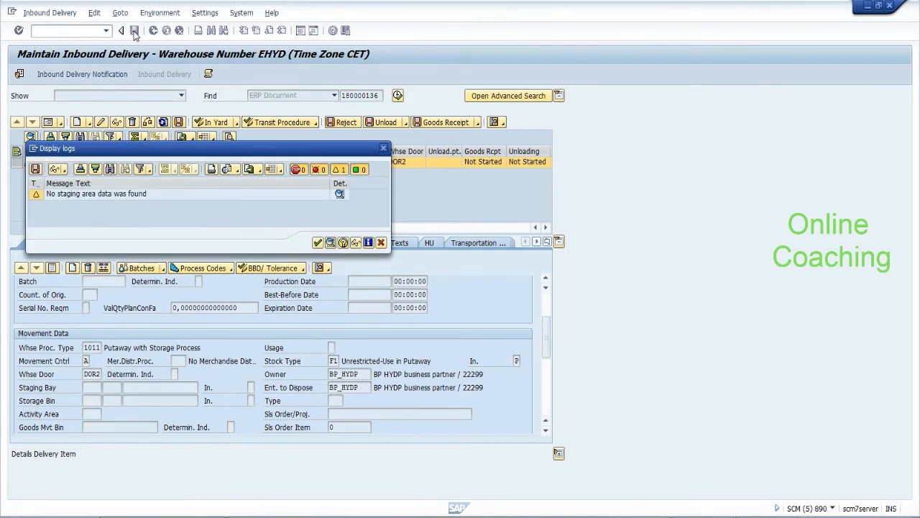
click(317, 243)
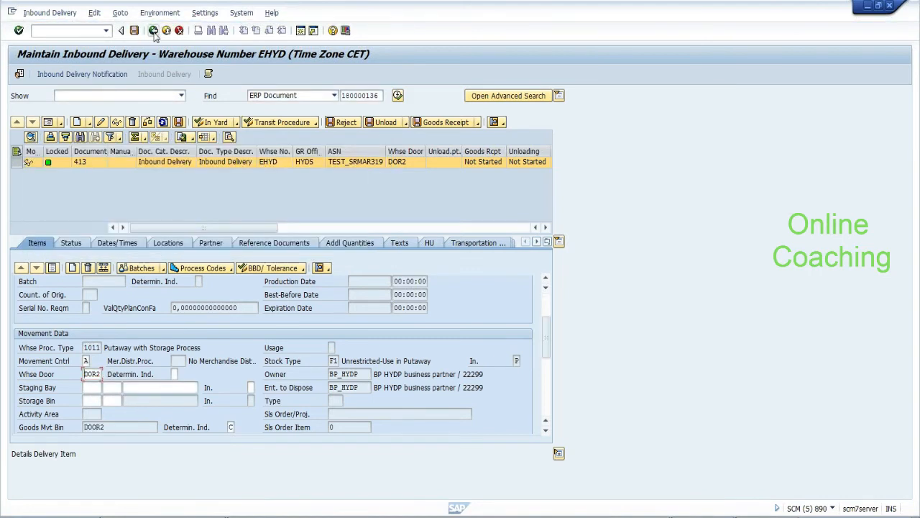
click(154, 32)
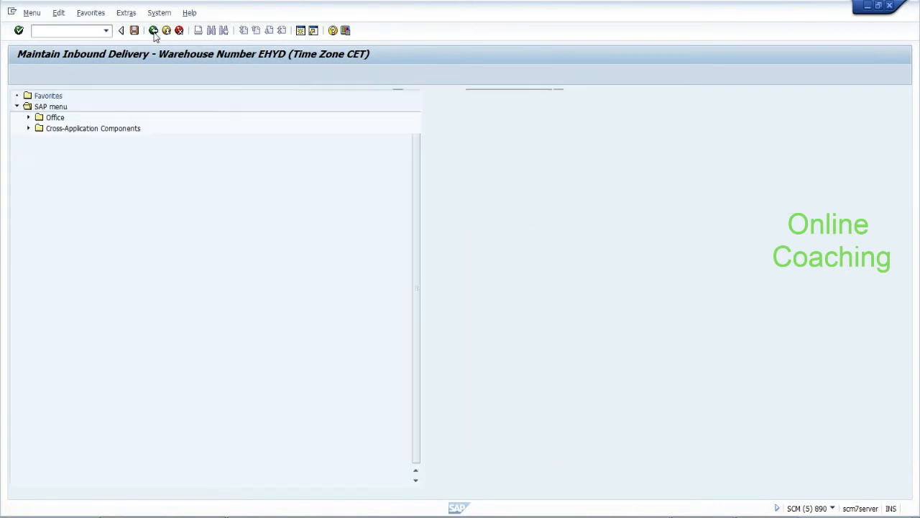
Select TU 1 and search its unassigned deliveries by document number 41
key(alt+Tab)
key(alt+Tab)
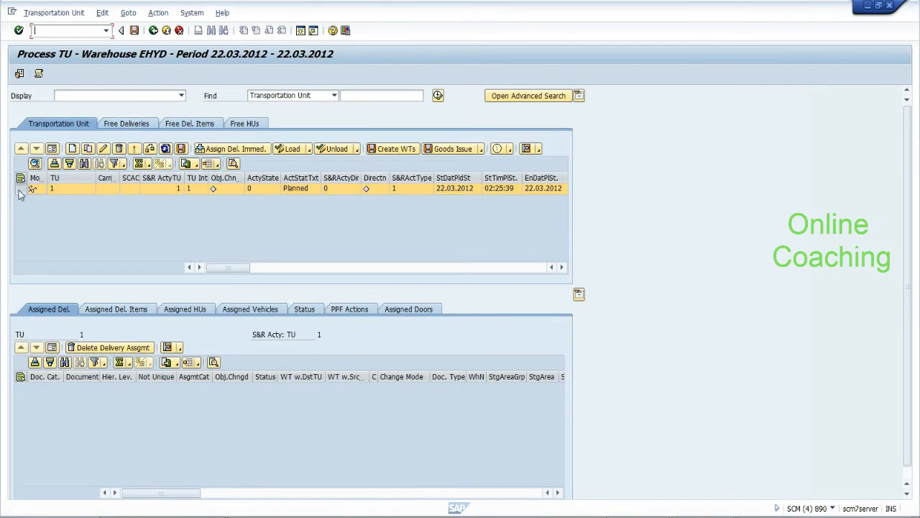
click(21, 190)
click(224, 149)
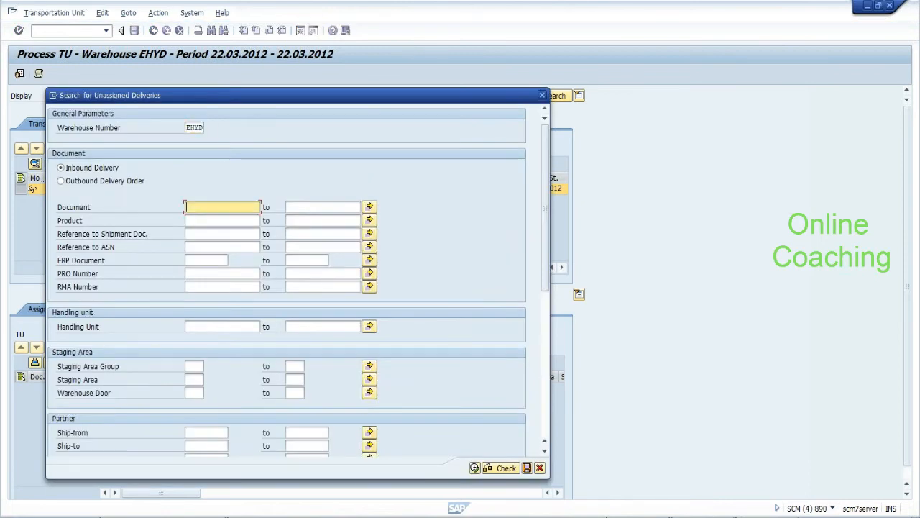
text(413)
drag(545, 278, 544, 404)
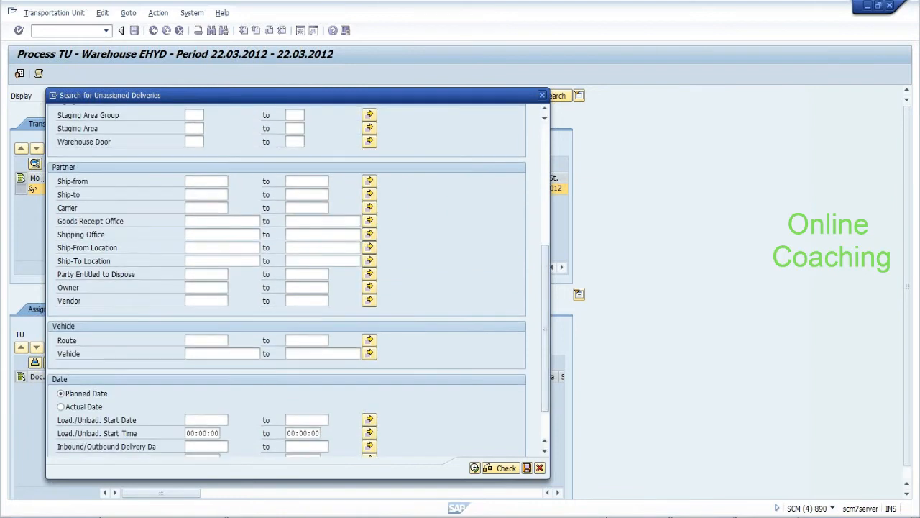
click(206, 195)
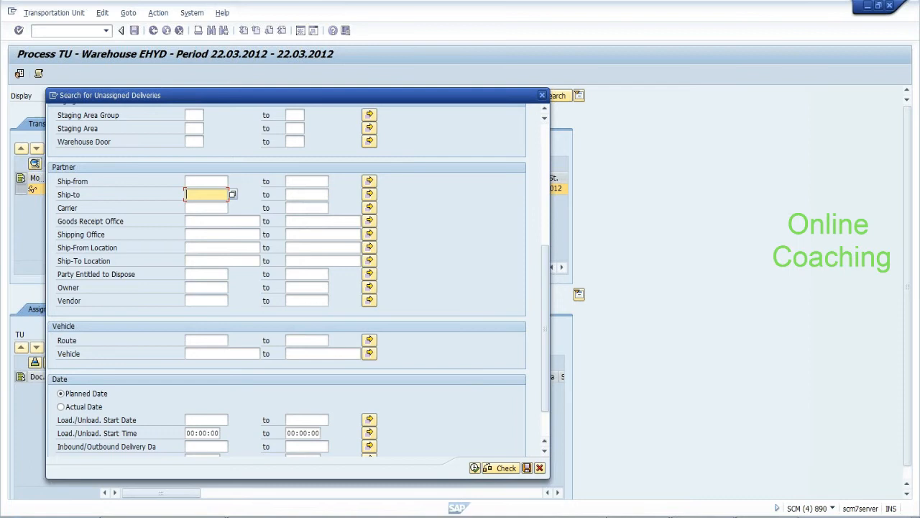
click(206, 301)
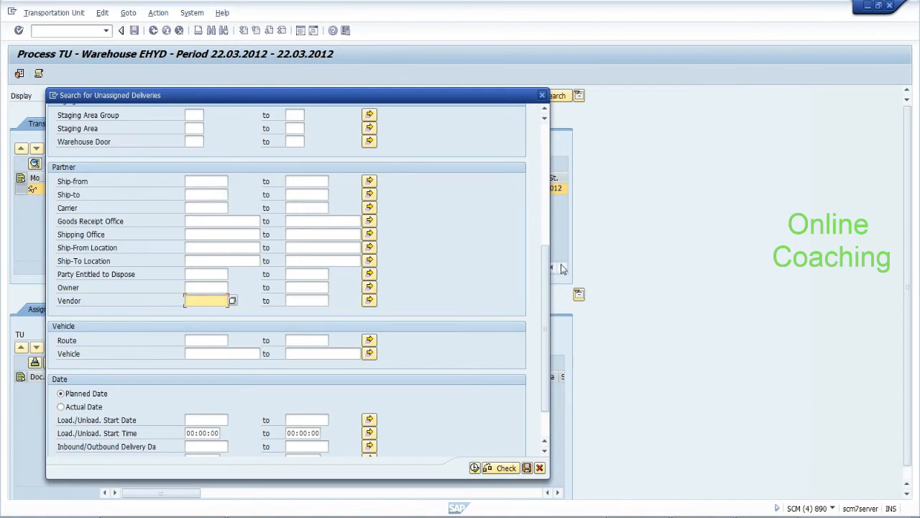
drag(546, 303, 540, 324)
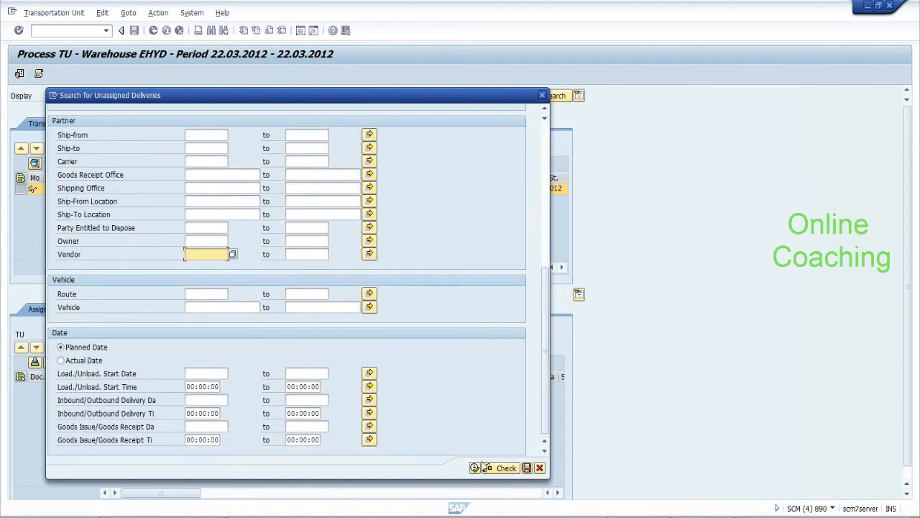
Assign delivery 413 to TU 1 and save the assignment
click(475, 468)
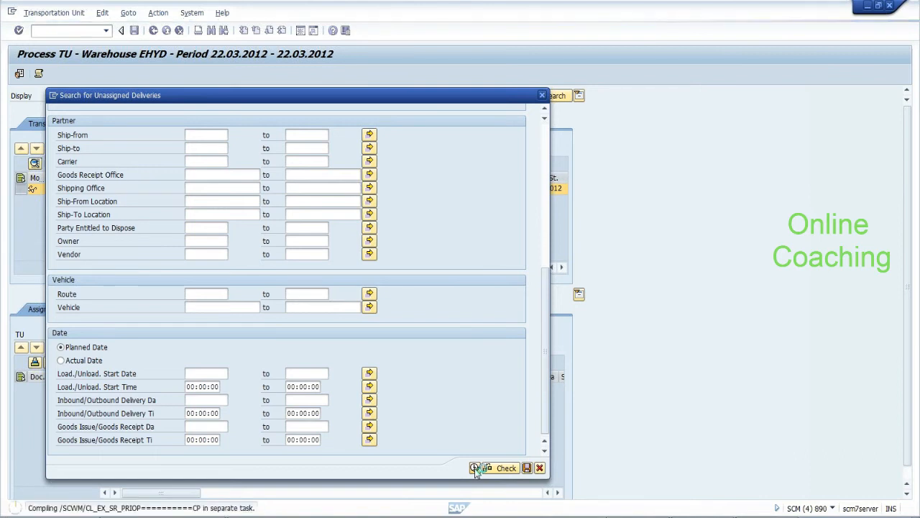
click(475, 468)
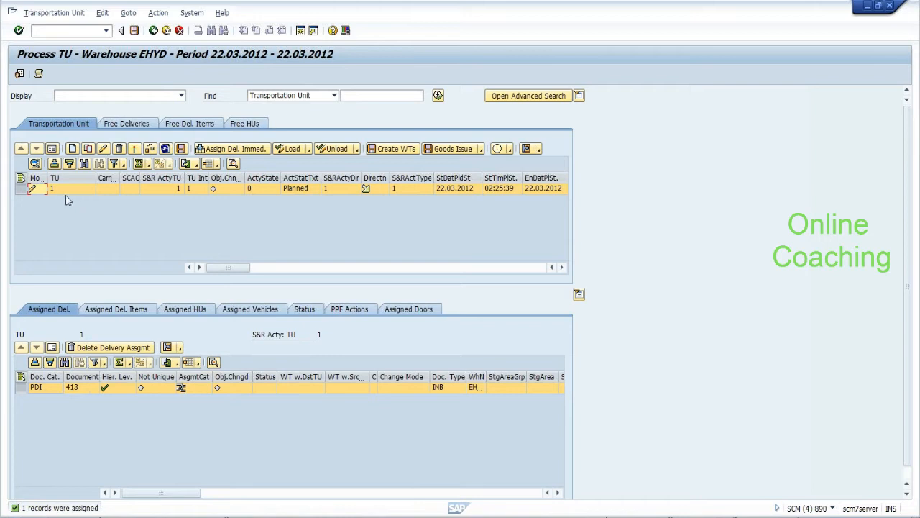
click(134, 31)
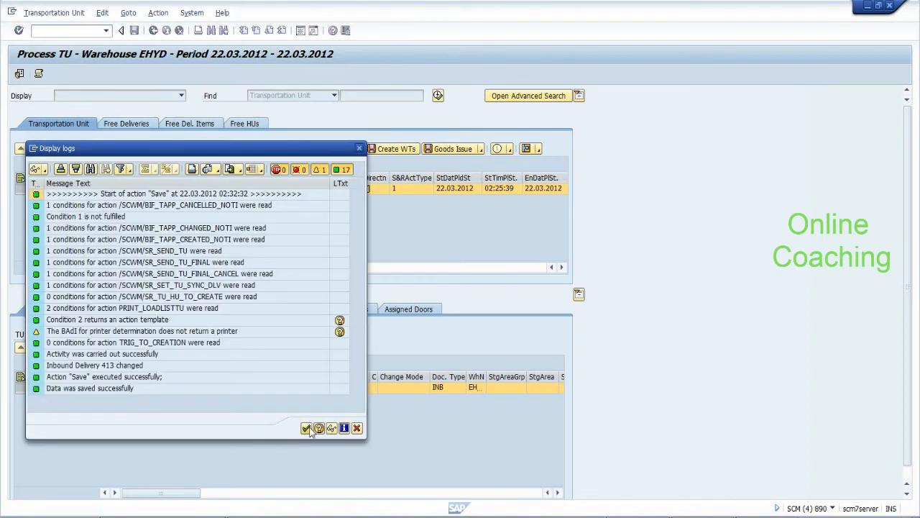
click(307, 427)
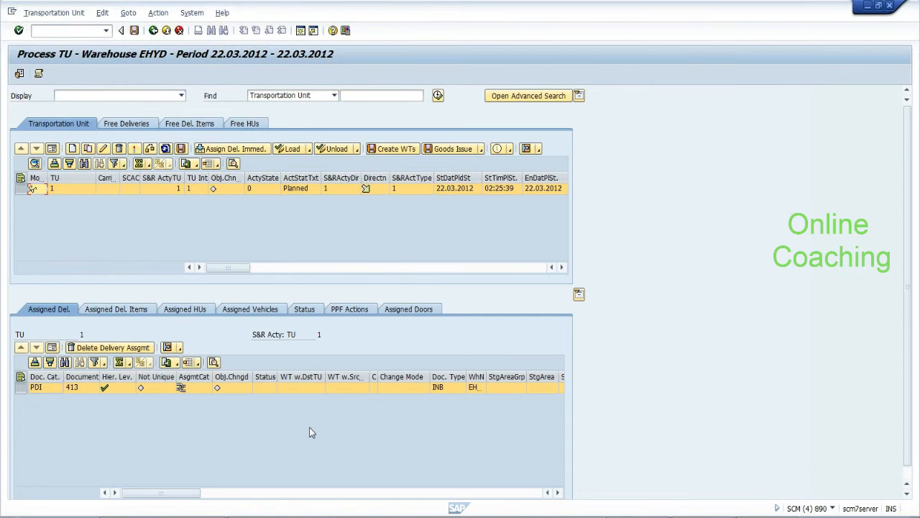
View TU 1's assigned handling units, then its assigned doors
click(198, 309)
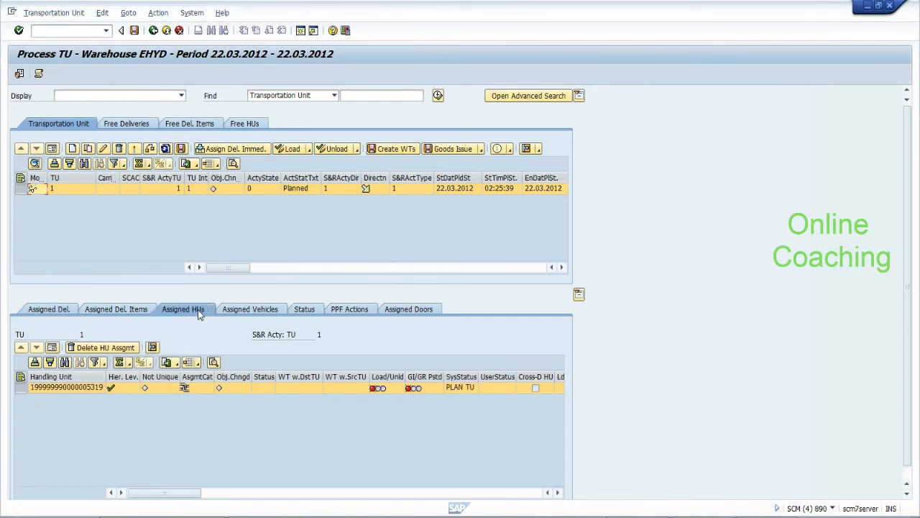
click(407, 310)
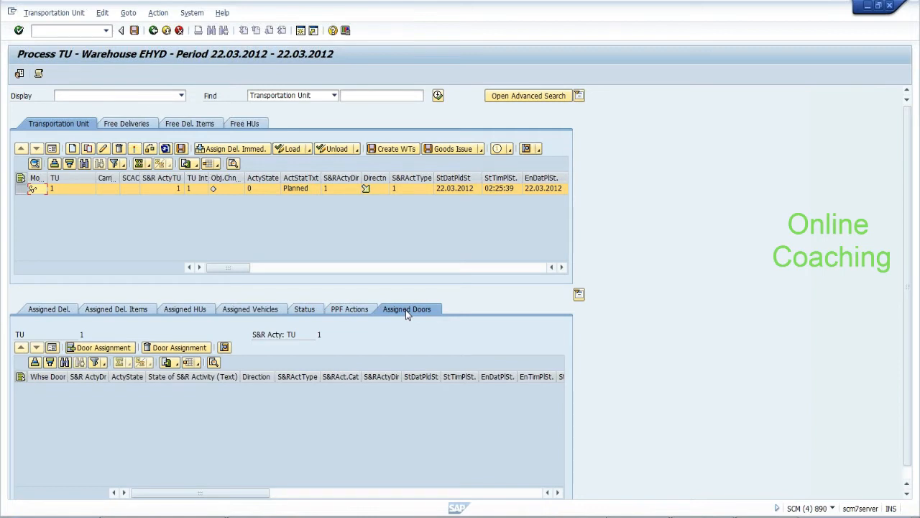
Try to add a door assignment of warehouse door DOR2 to TU 1
click(87, 348)
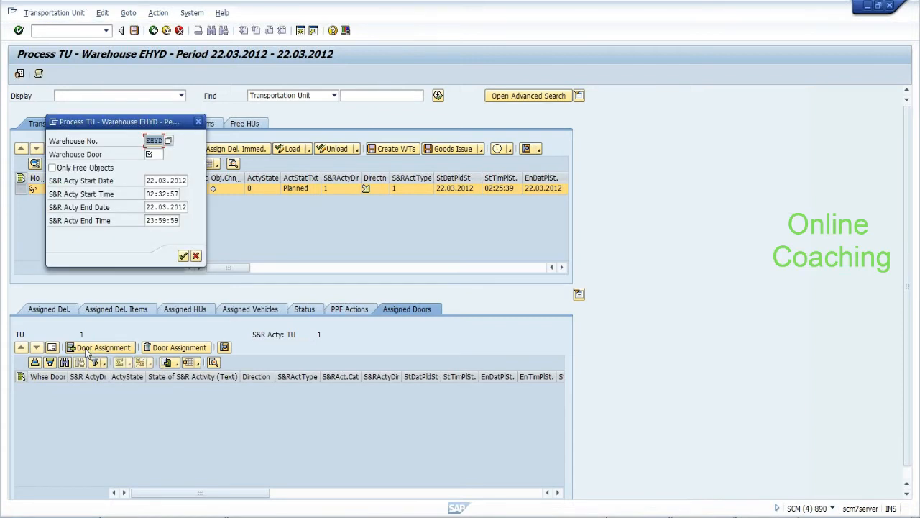
key(Tab)
text(DOr2)
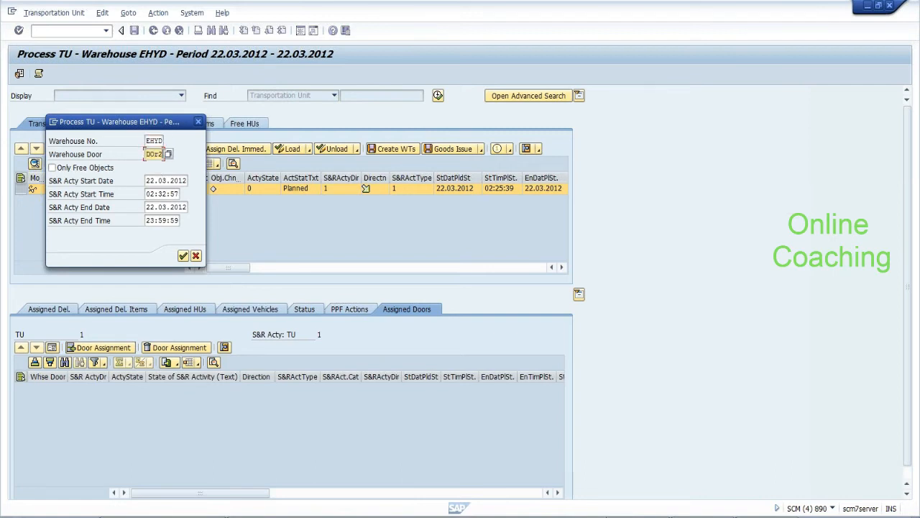
click(184, 256)
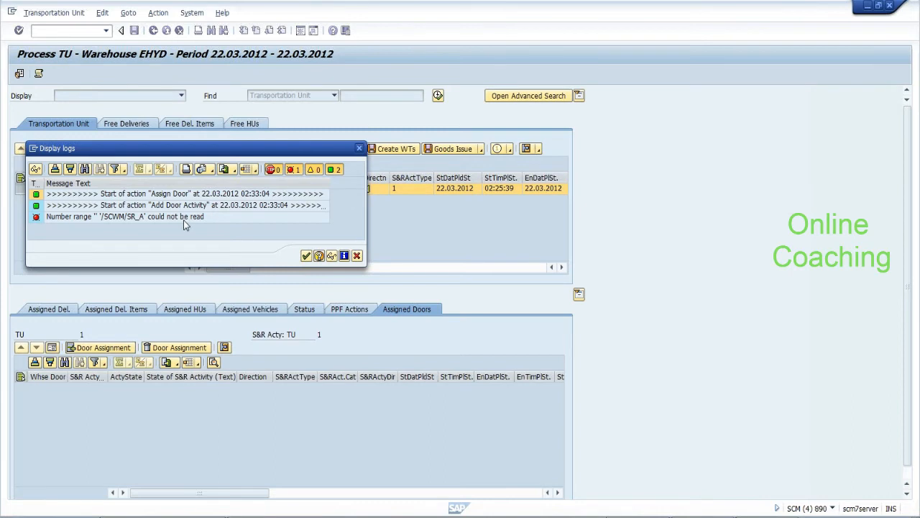
Copy number range name /SCWM/SR_A from the error's long text into the Notepad notes
click(183, 218)
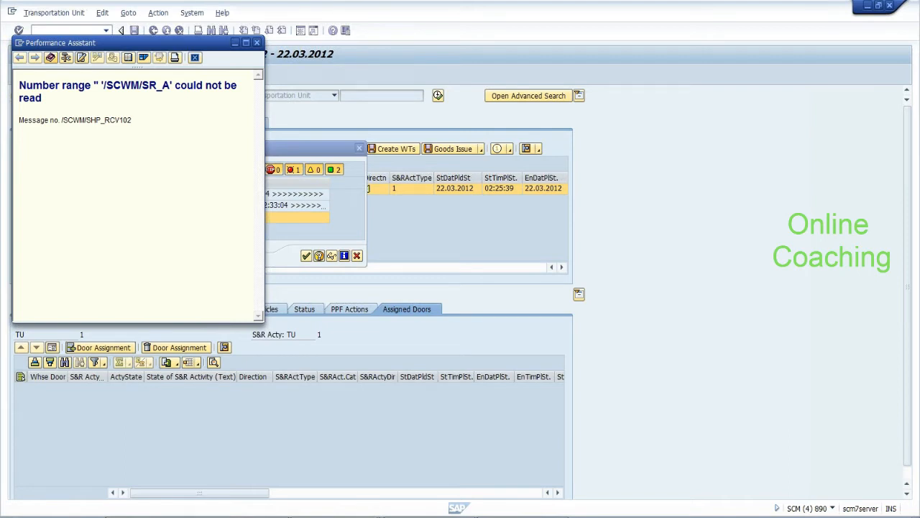
drag(101, 85, 171, 91)
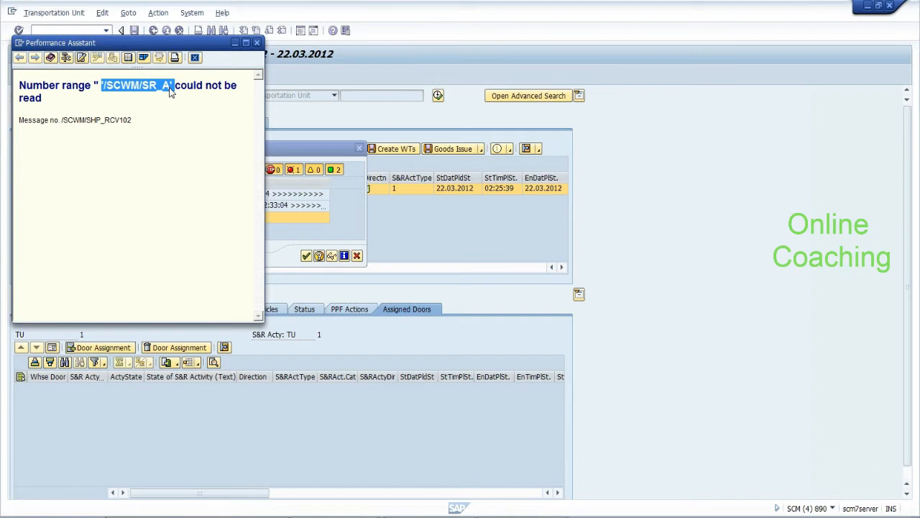
click(172, 94)
drag(175, 85, 101, 84)
key(ctrl+c)
key(alt+Tab)
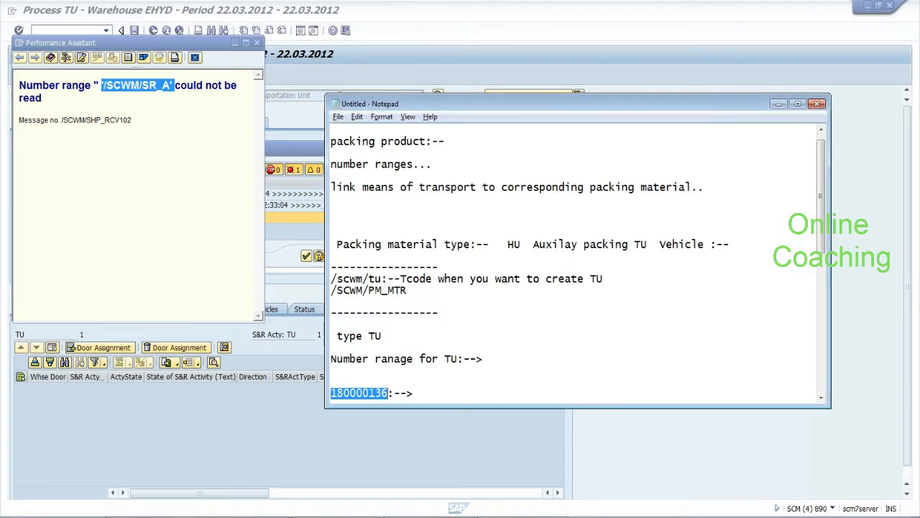
click(332, 370)
key(Return)
key(Return)
key(ctrl+v)
drag(403, 393, 335, 393)
key(ctrl+c)
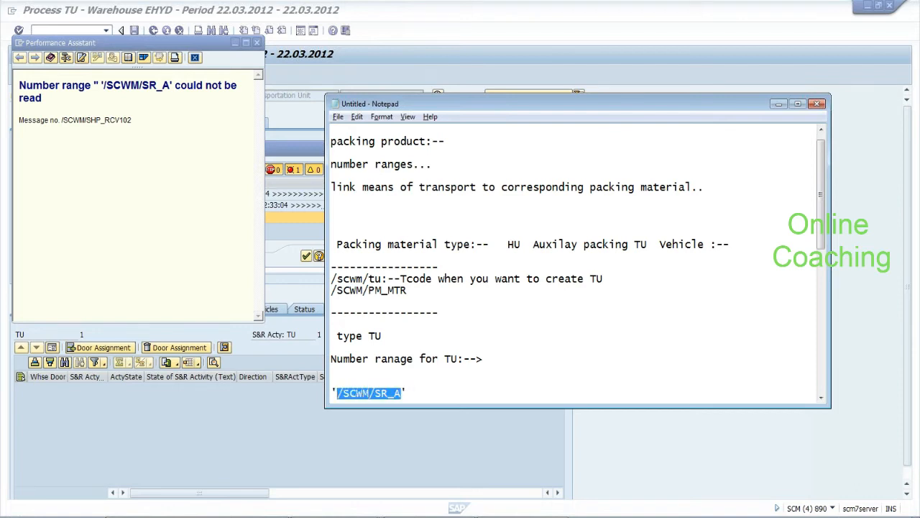
Close the error help window and the error log
click(257, 43)
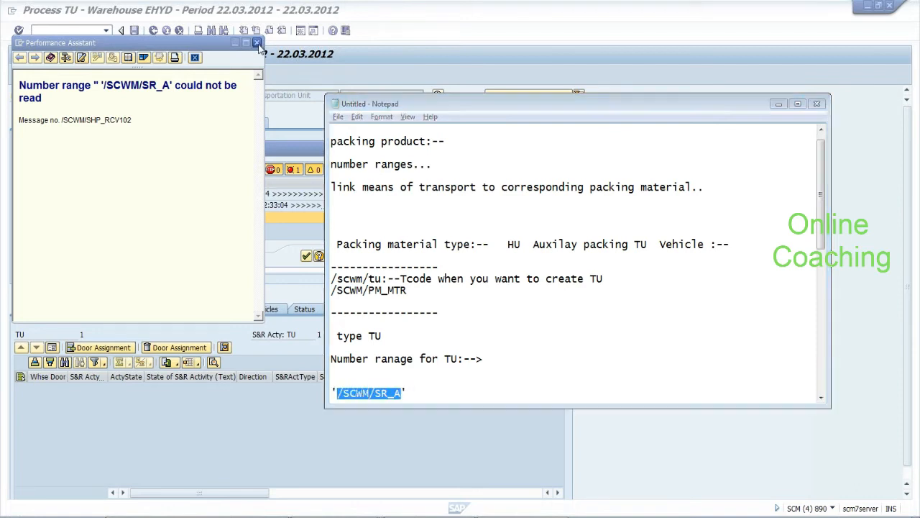
click(258, 44)
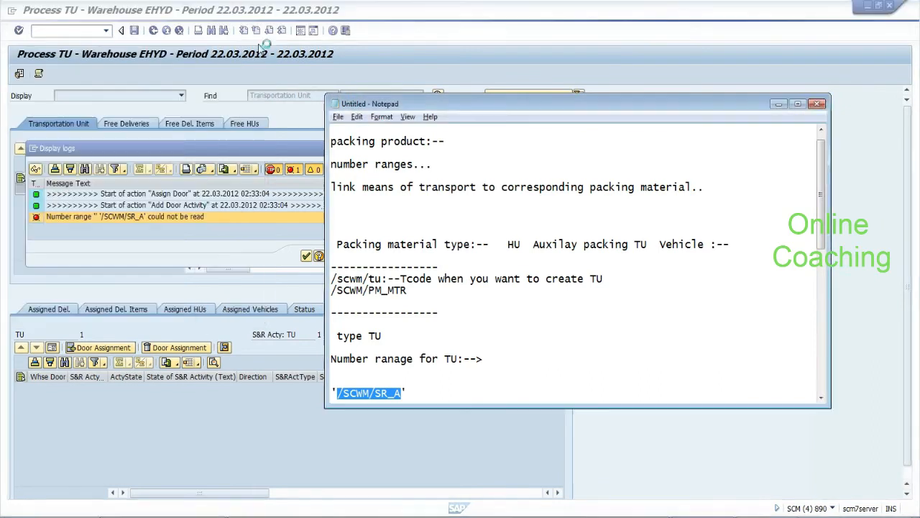
click(245, 246)
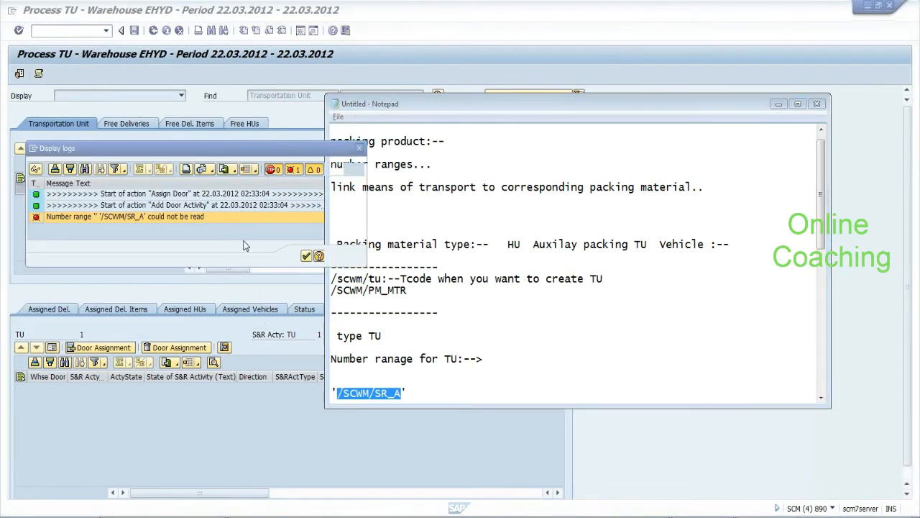
click(307, 255)
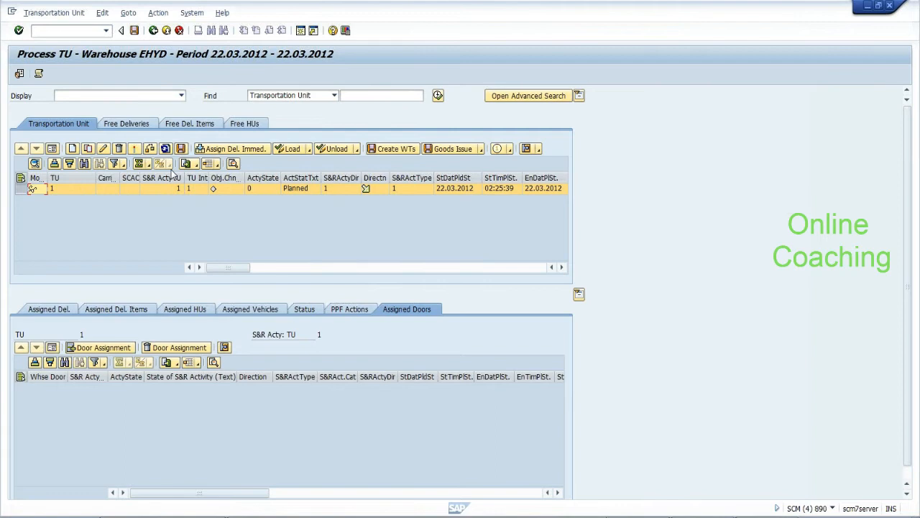
key(alt+Tab)
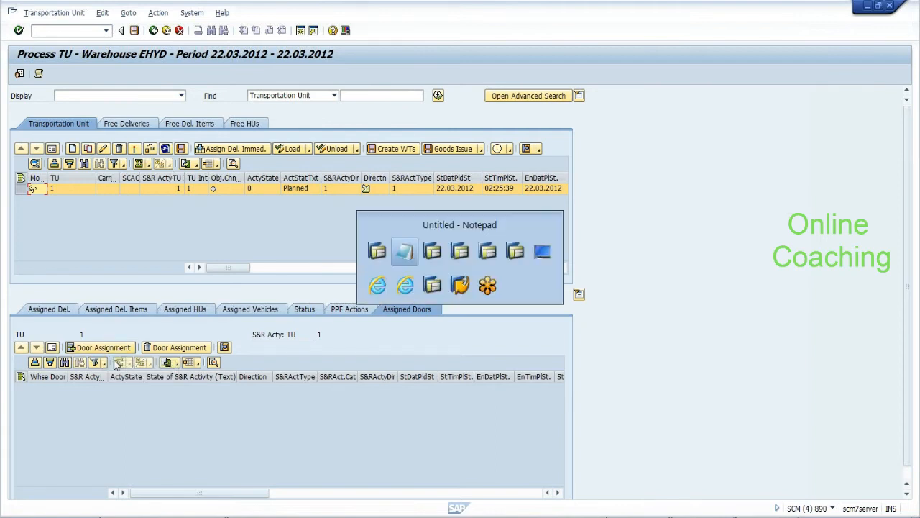
In SNRO, enter object /SCWM/SR_A and view its number ranges, then return to the notes
key(alt+Tab)
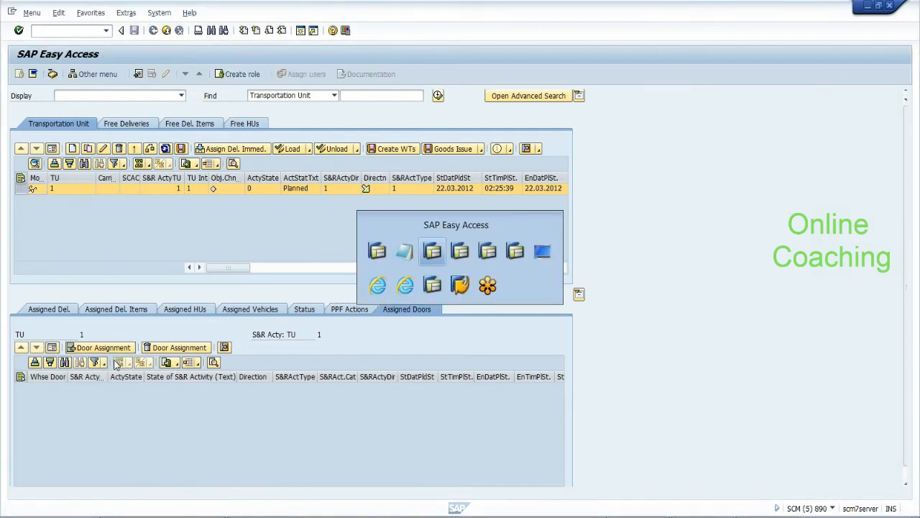
text(s)
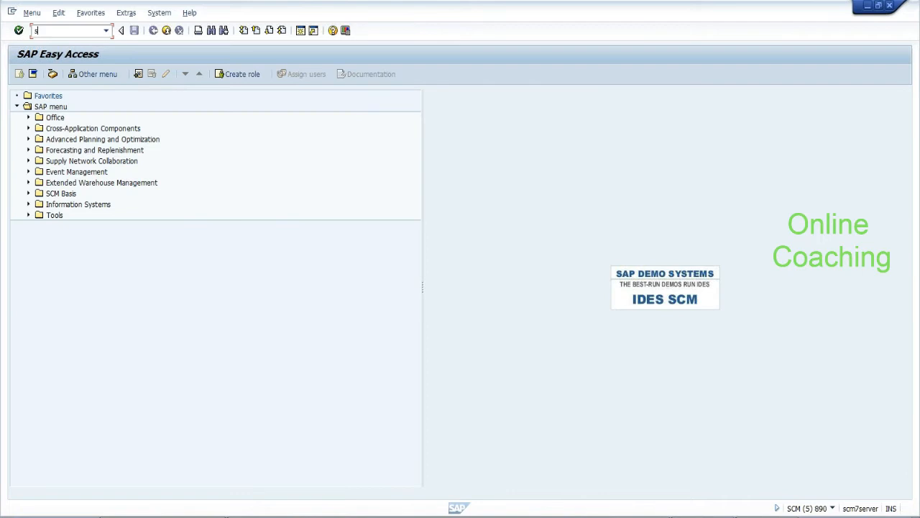
text(nro)
key(Return)
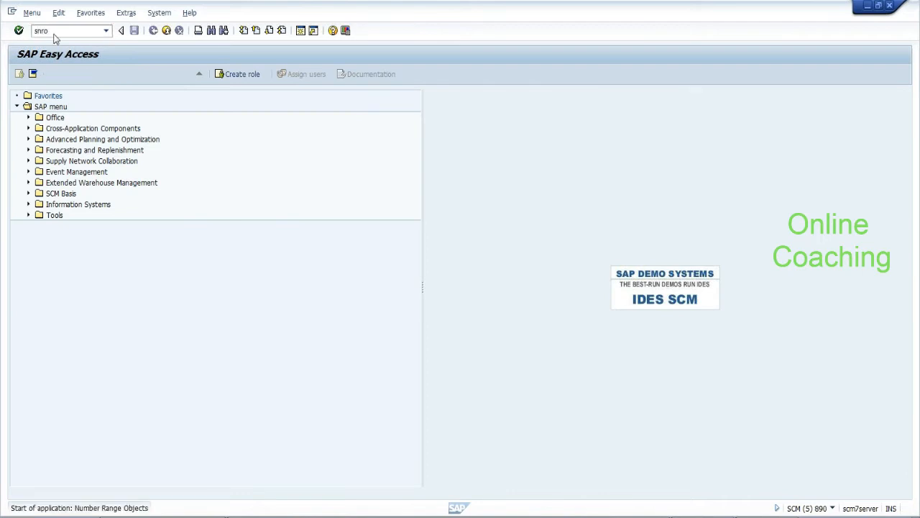
key(ctrl+v)
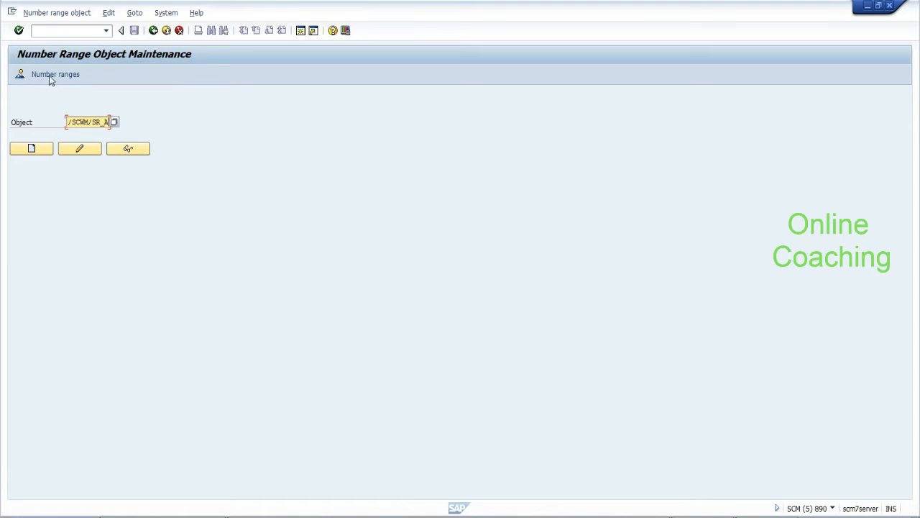
click(20, 75)
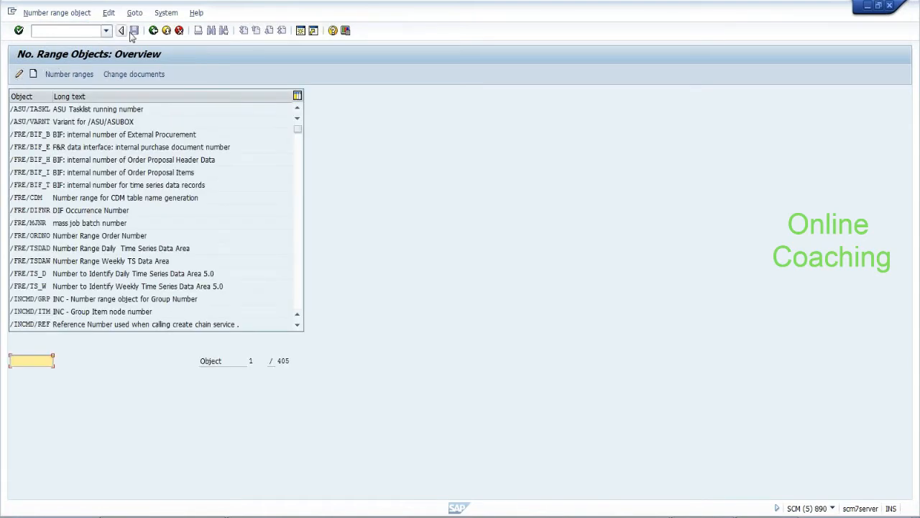
click(153, 33)
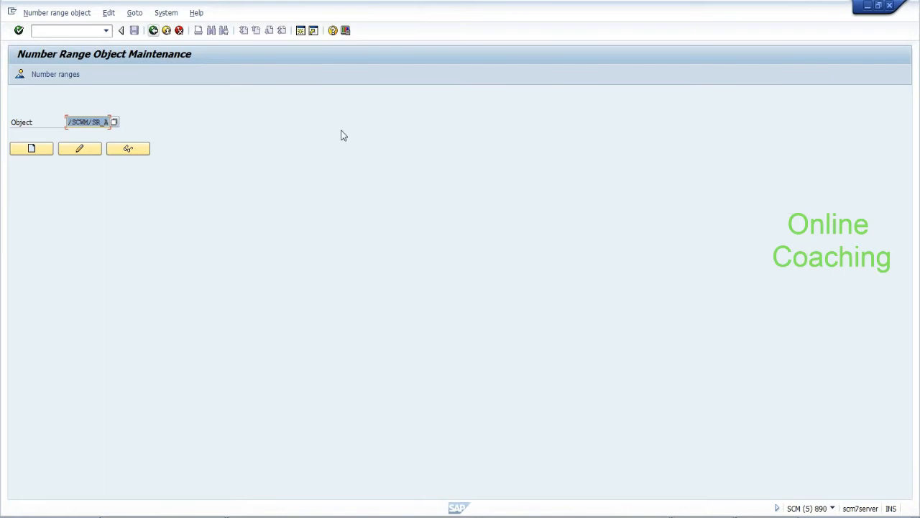
key(alt+Tab)
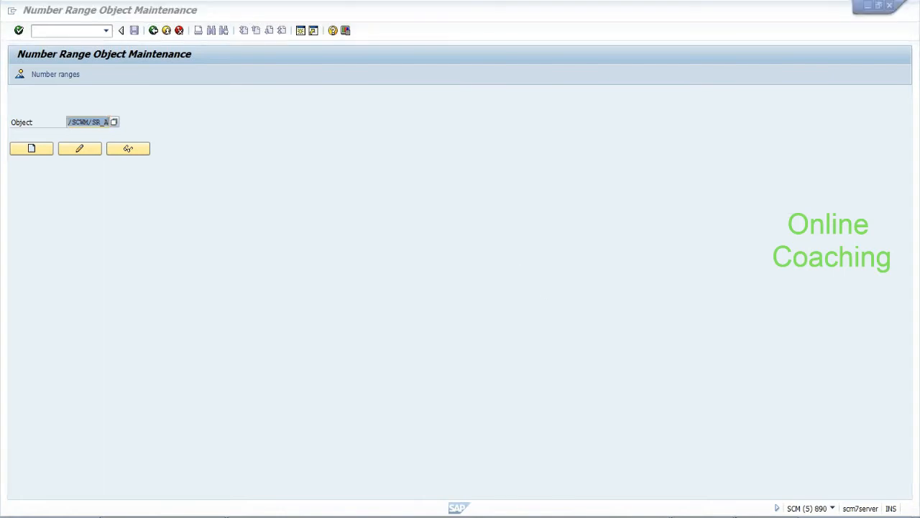
drag(821, 227, 825, 383)
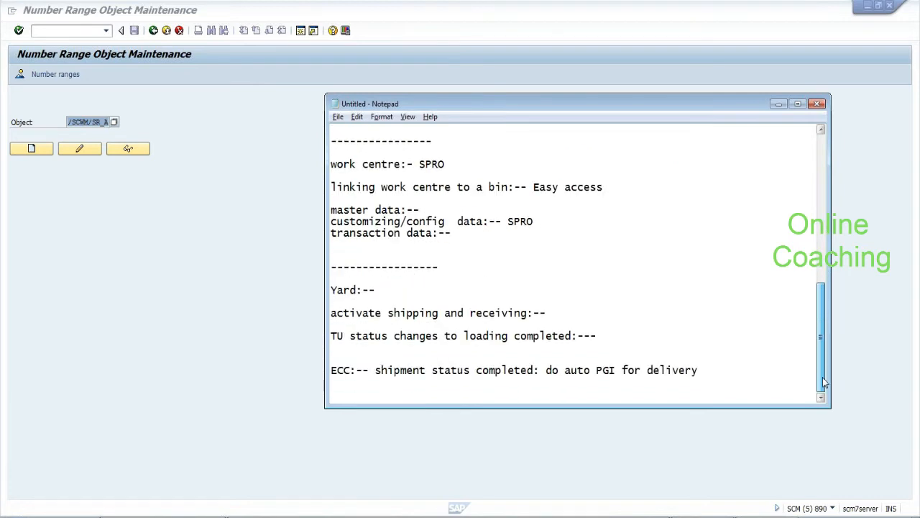
Type the dashed heading 'TU and linking deliveries to TU' followed by a dashed separator
text(-------)
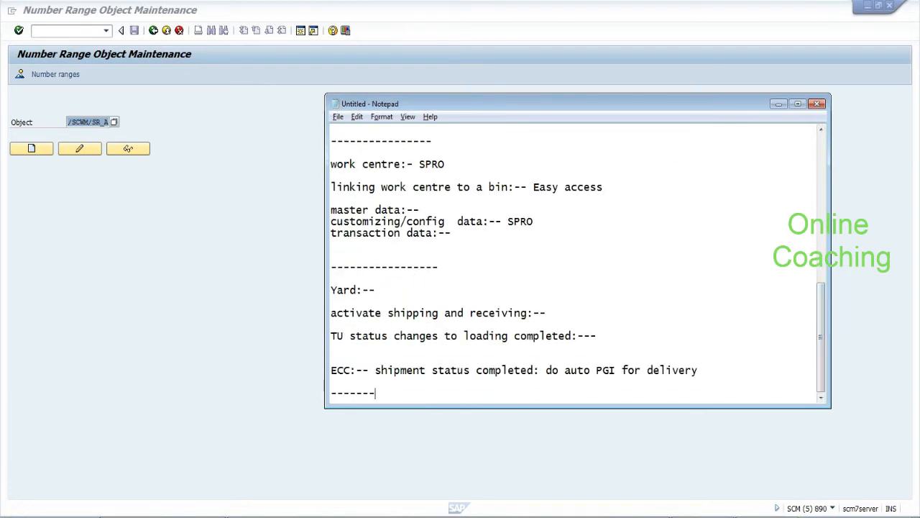
text(--------TU and linking deliveries to TU)
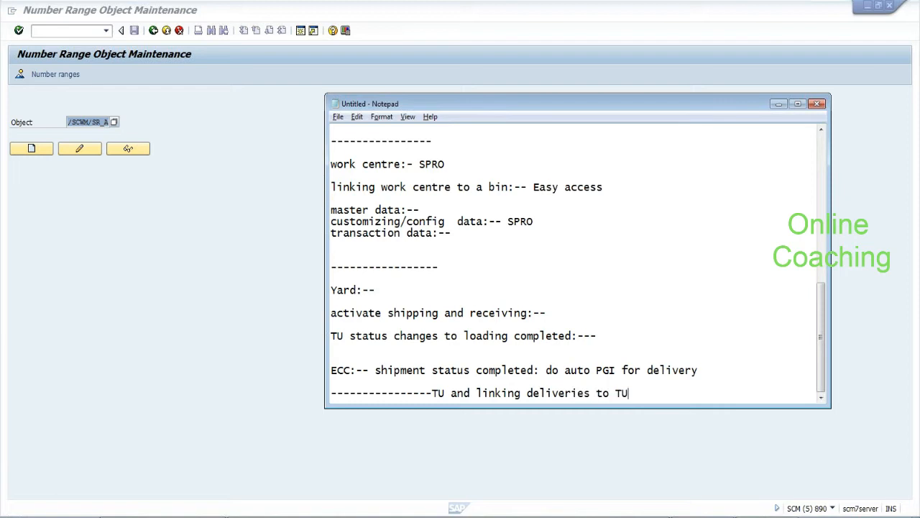
drag(477, 392, 629, 392)
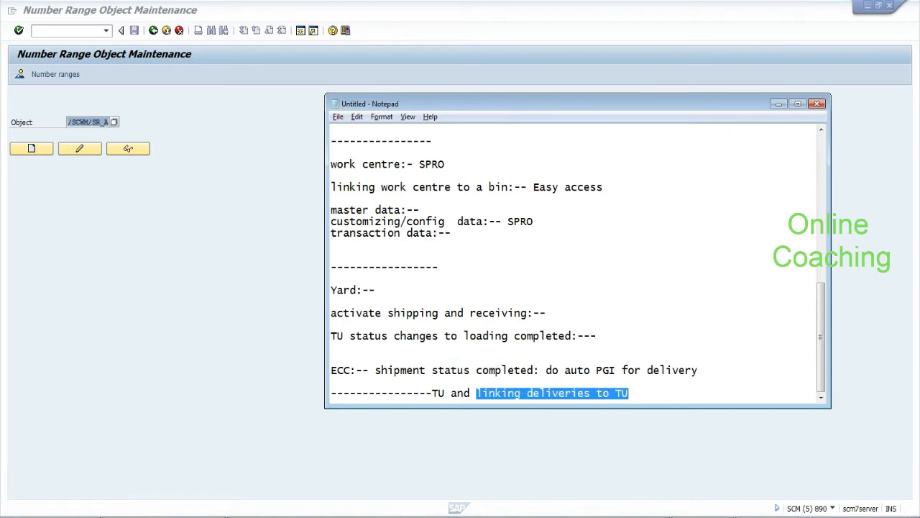
drag(432, 393, 445, 393)
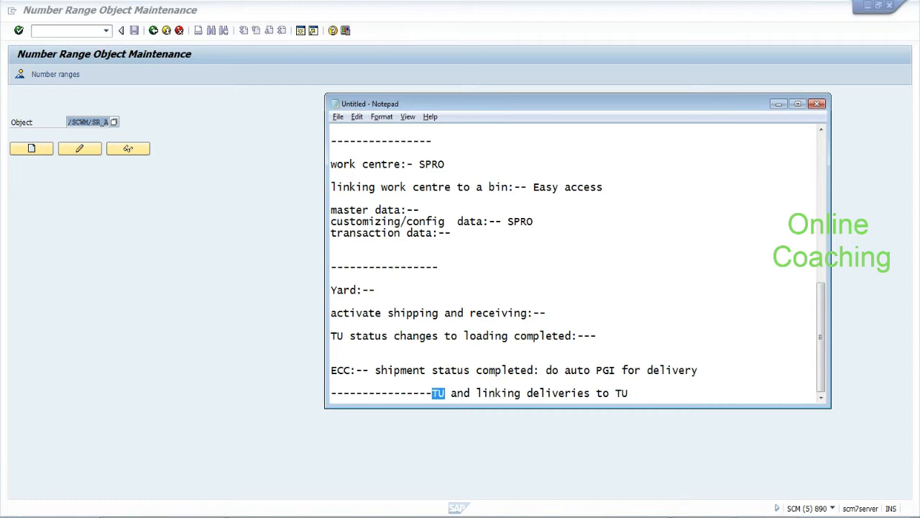
text(-------------)
key(Return)
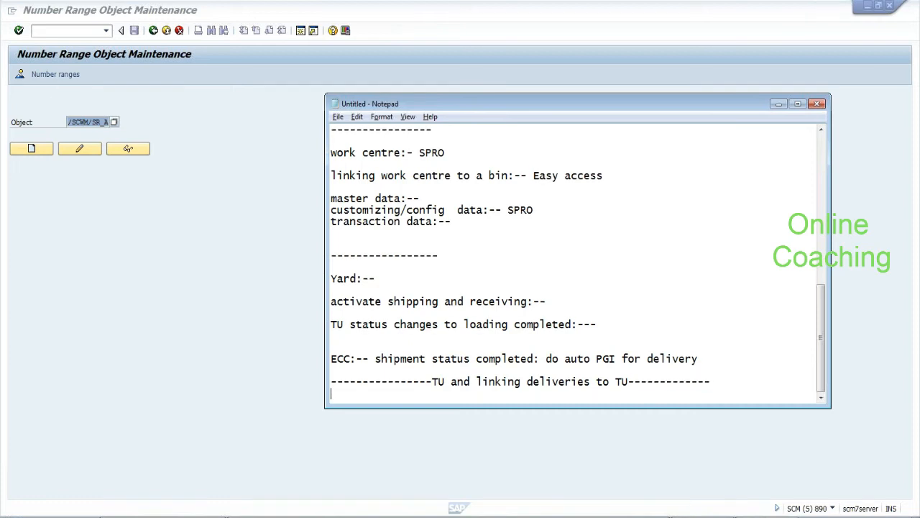
key(Return)
key(Return)
key(Return)
text(------------------------------------------------)
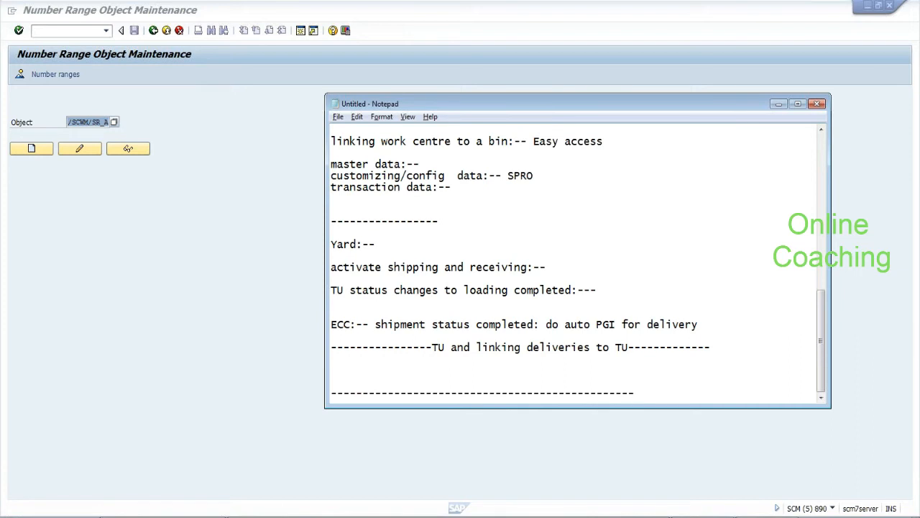
Add the line 'BADI for TU change' below the heading
drag(432, 347, 445, 347)
click(332, 359)
drag(433, 347, 710, 348)
click(332, 370)
text(BADI for TU change)
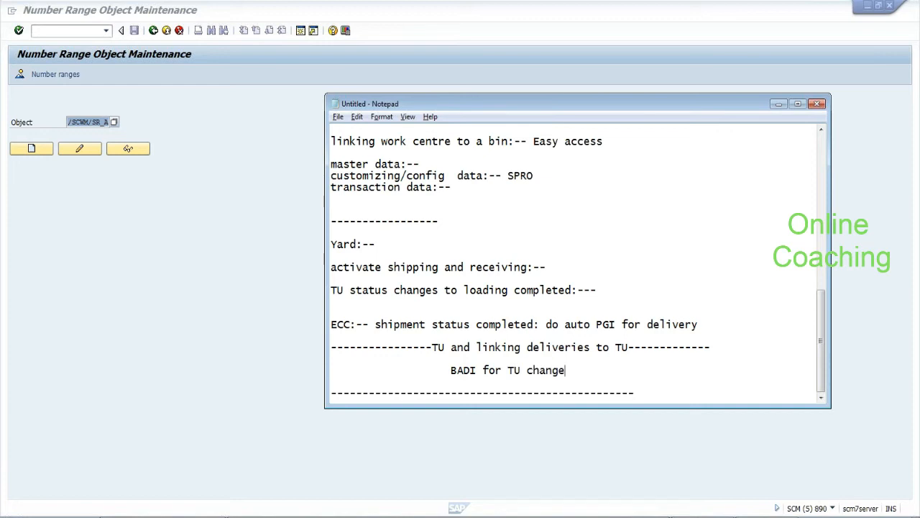
drag(451, 370, 483, 371)
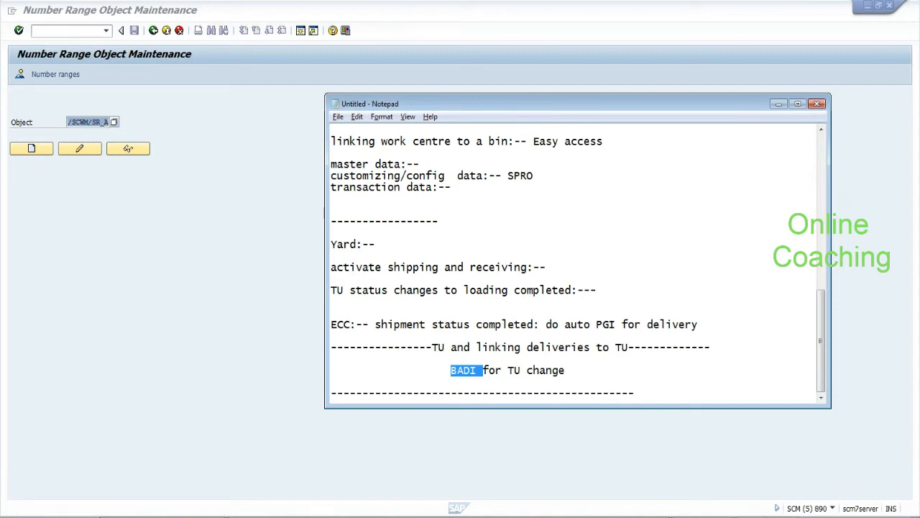
drag(483, 371, 566, 370)
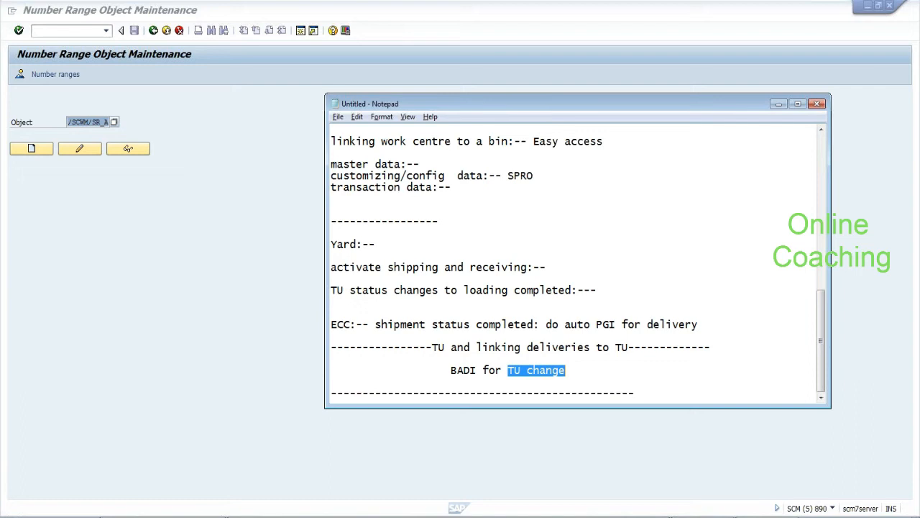
click(533, 348)
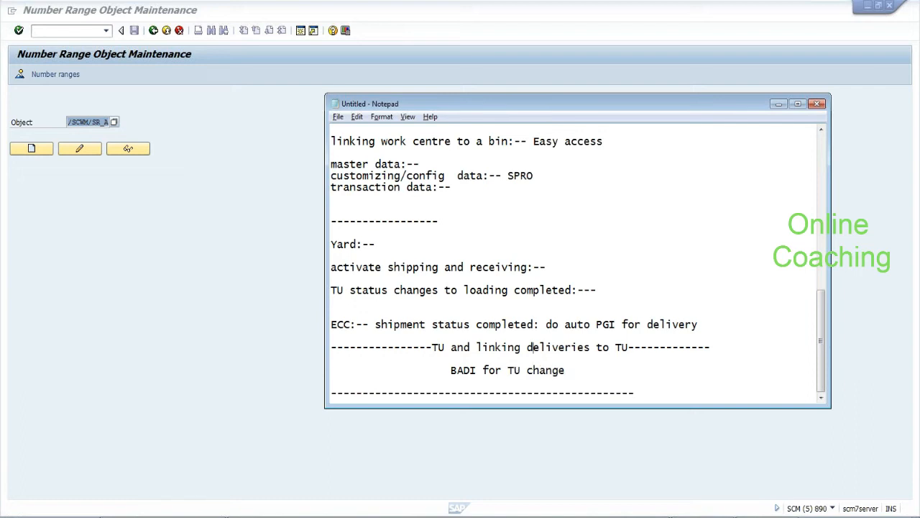
drag(432, 348, 445, 349)
click(62, 223)
click(51, 77)
click(53, 140)
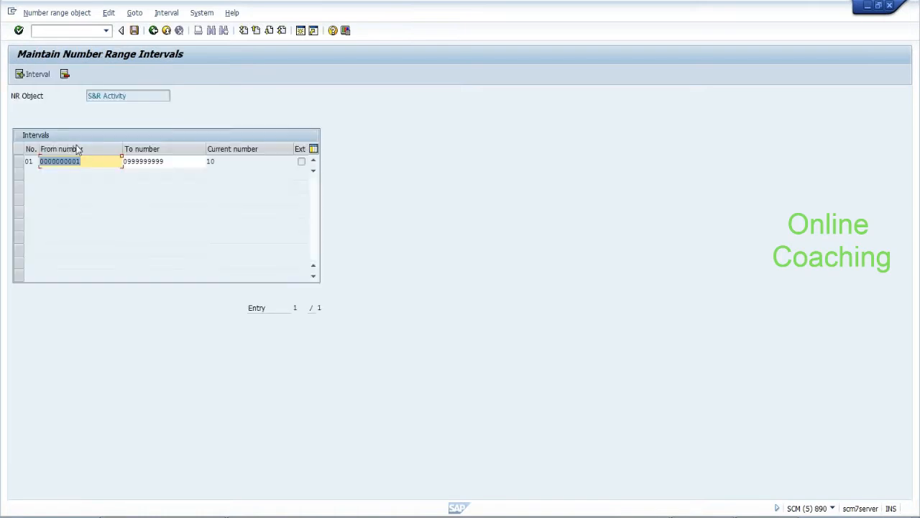
click(97, 160)
drag(81, 161, 40, 161)
drag(128, 96, 86, 96)
click(81, 161)
click(126, 96)
drag(127, 95, 86, 95)
click(130, 97)
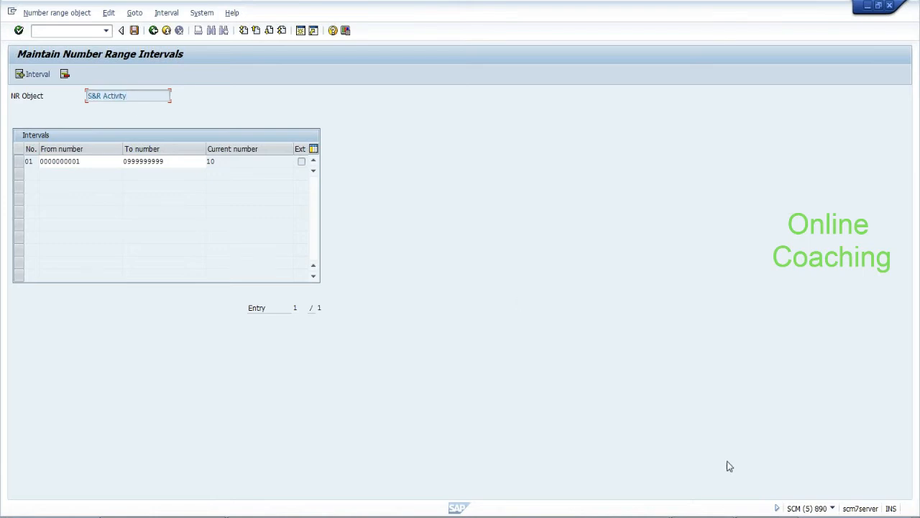
key(alt+Tab)
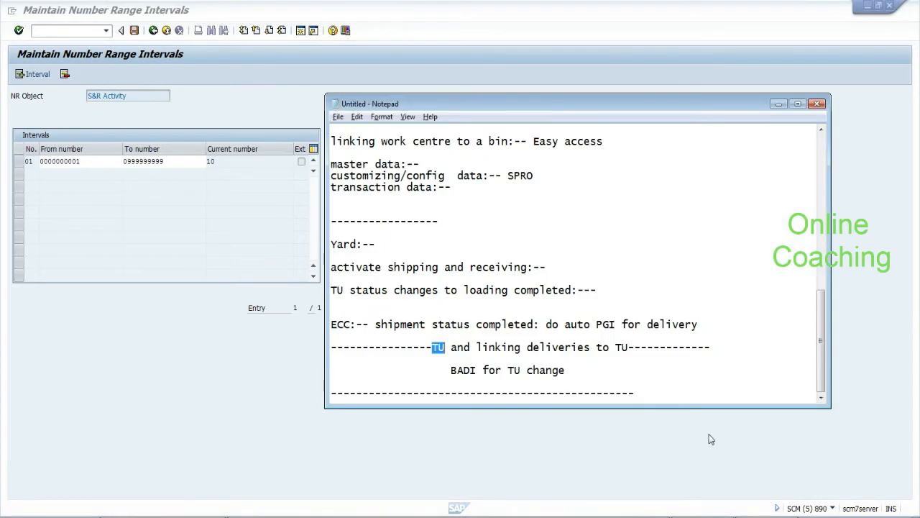
Add the note 'one truck 50 deliveries:-' with a dashed separator below it
click(445, 349)
key(alt+Tab)
key(alt+Tab)
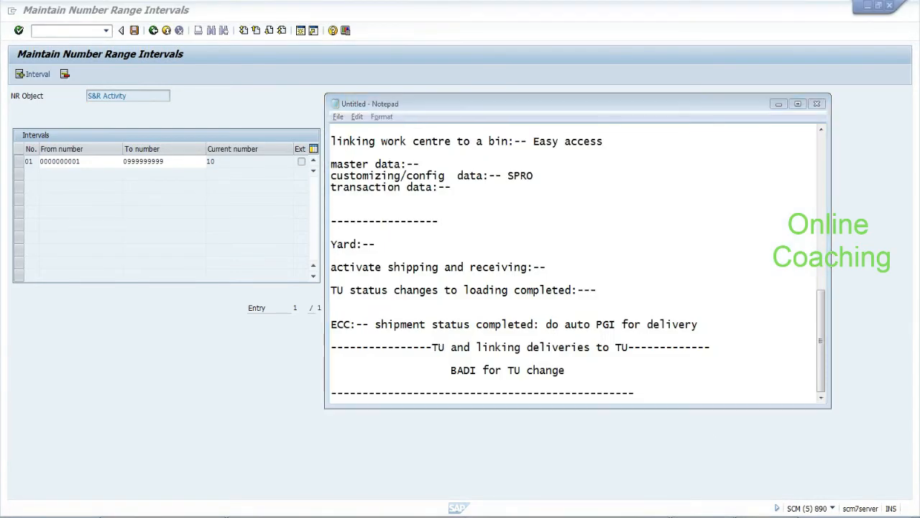
key(alt+Tab)
key(alt+Tab)
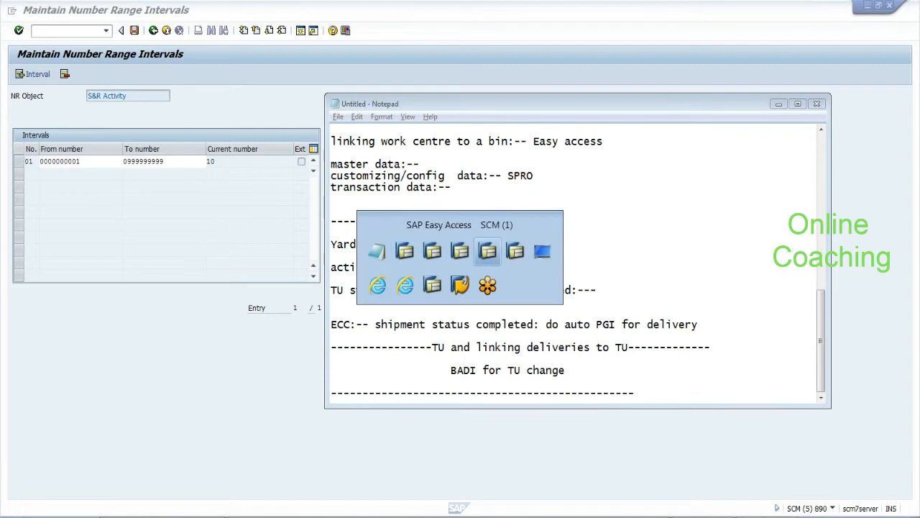
key(alt+Tab)
key(alt+Tab)
key(alt+Tab)
key(alt+Tab)
key(alt+Tab)
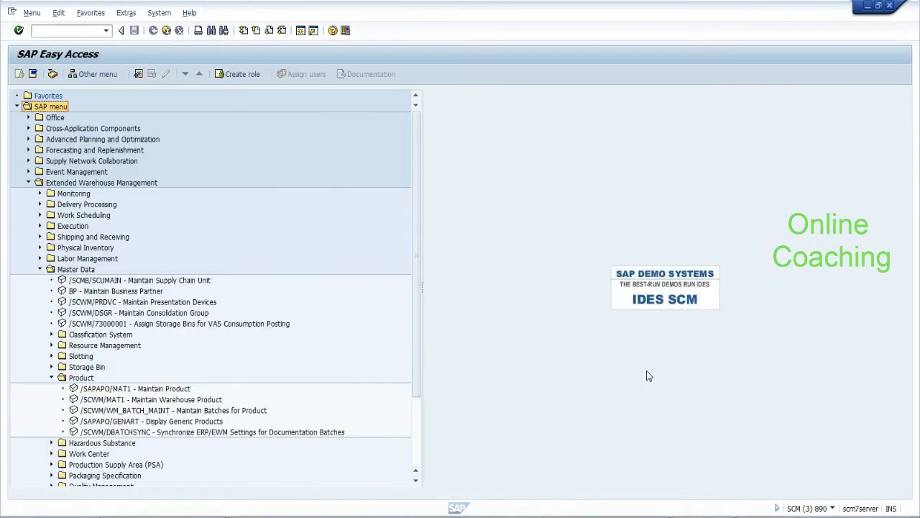
key(alt+Tab)
key(alt+Tab)
key(alt+Tab)
key(alt+Tab)
key(alt+Tab)
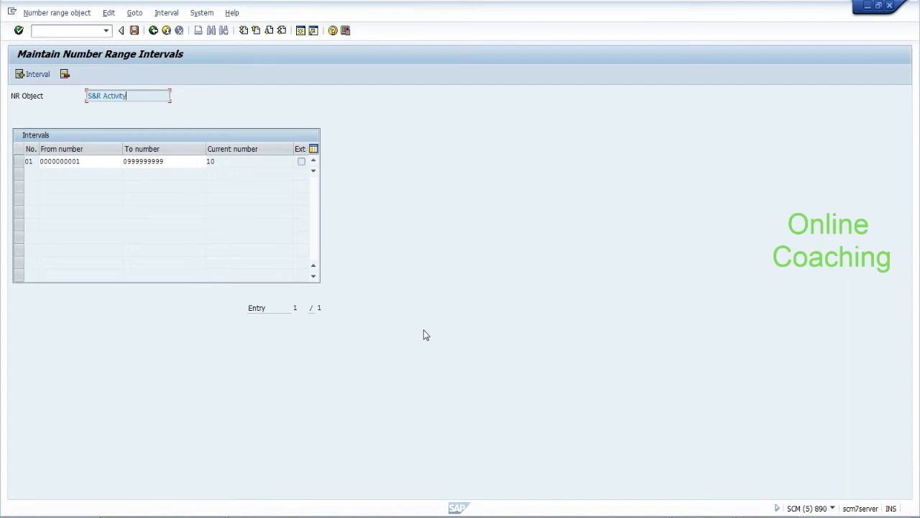
click(727, 517)
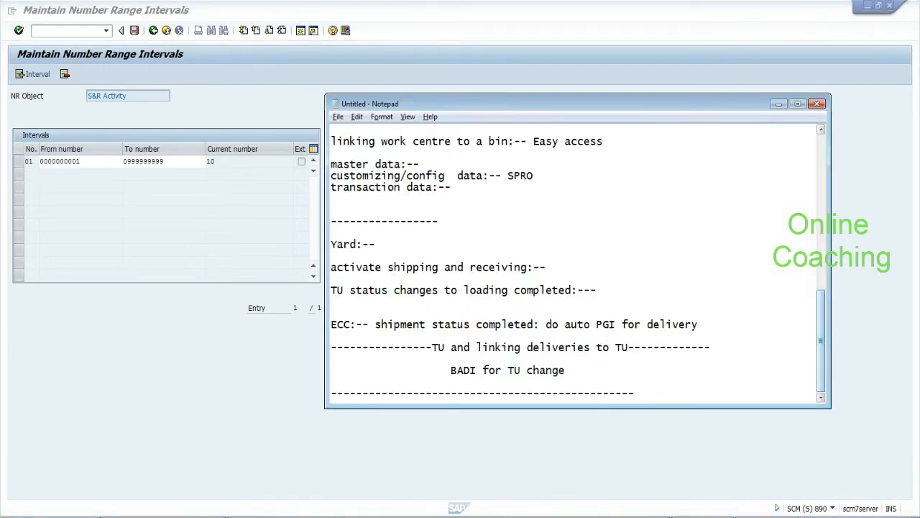
key(Down)
key(Down)
key(Down)
key(Down)
text(one truck 50 deliveries)
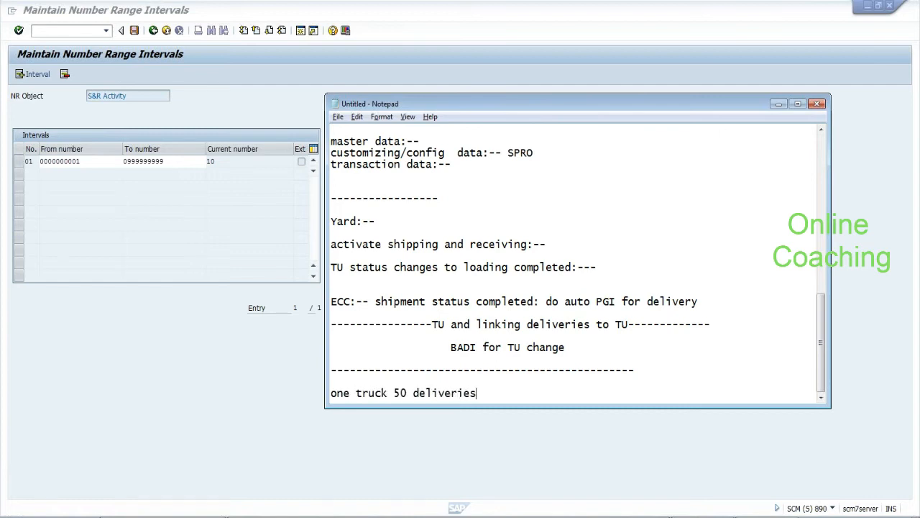
text(:-)
key(Return)
key(Return)
key(Return)
text(----------------------------------------------)
Reword the note to 'one container 20 units deliveries:-'
click(388, 359)
key(BackSpace)
key(BackSpace)
key(BackSpace)
key(BackSpace)
key(BackSpace)
text(container)
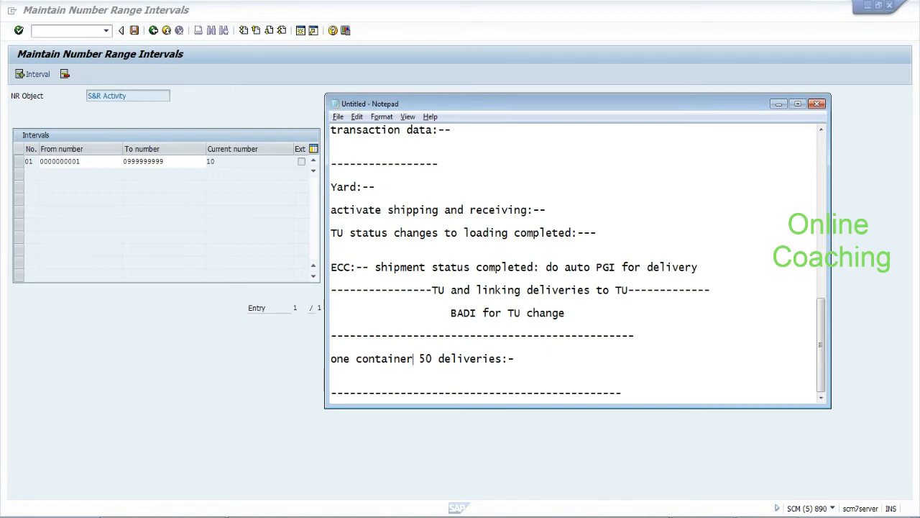
key(Delete)
key(Delete)
key(Delete)
text(20 u)
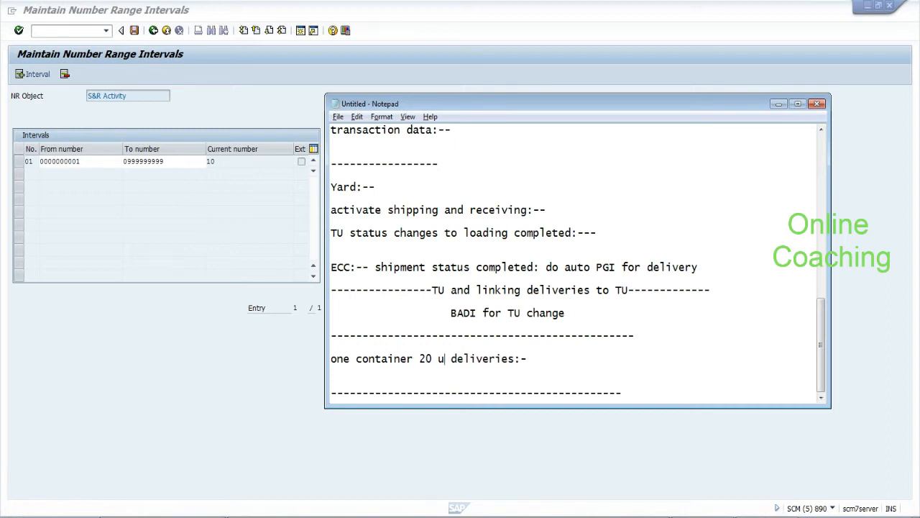
text(nits)
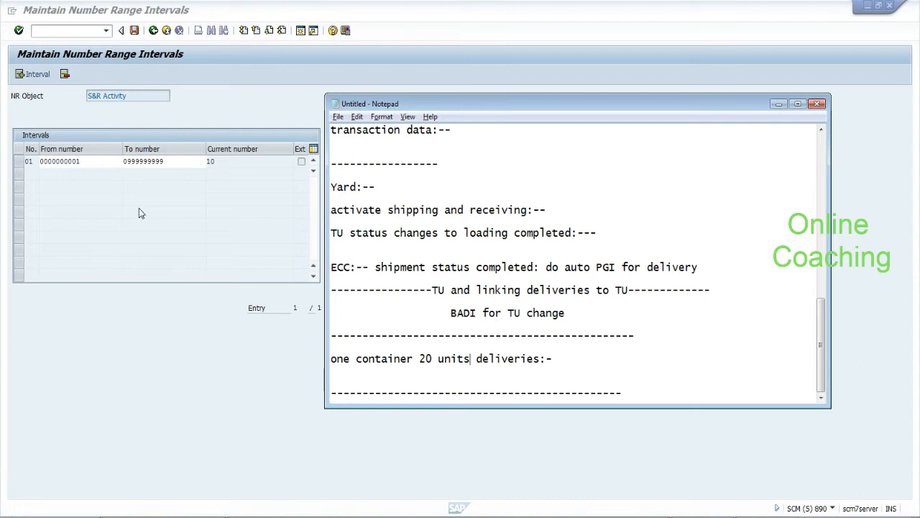
click(81, 161)
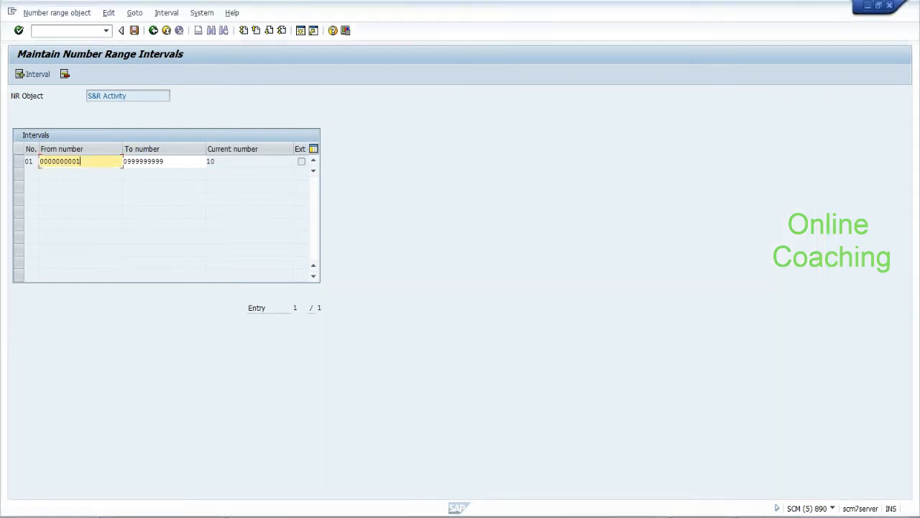
click(19, 164)
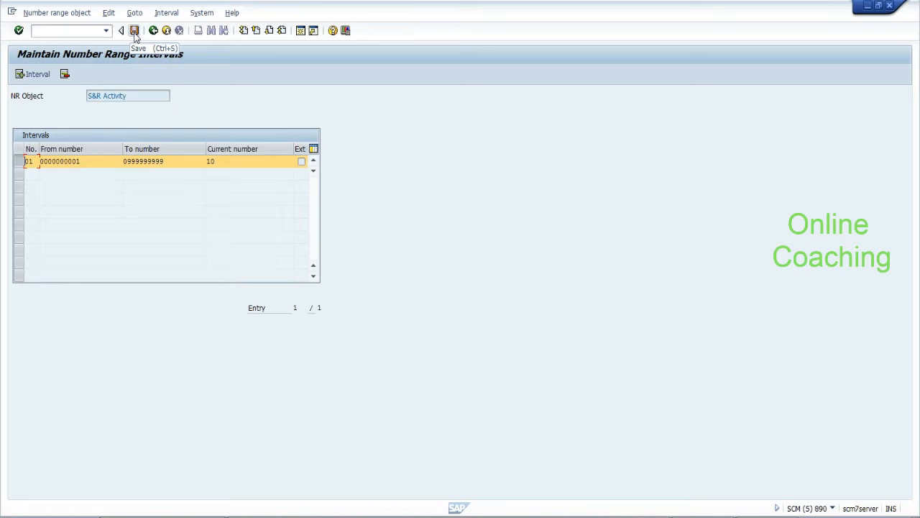
click(89, 162)
click(134, 34)
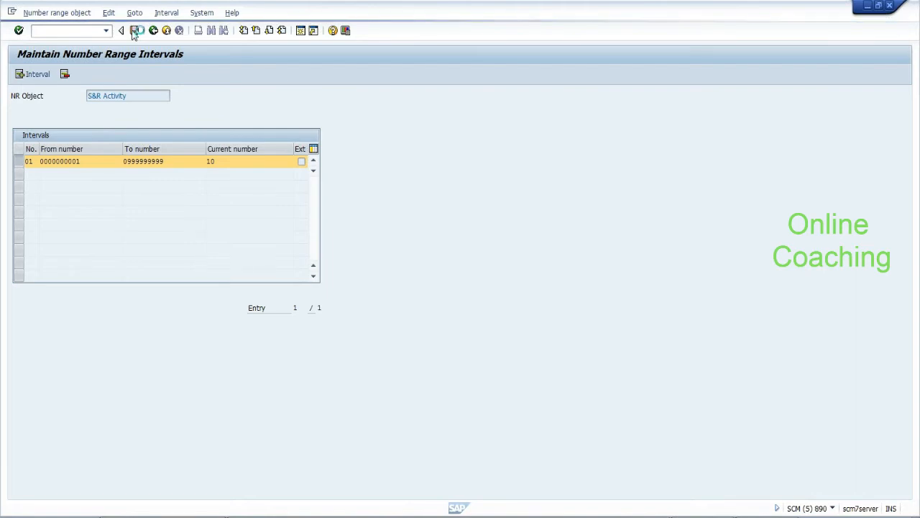
Return to the Process TU session, try Door Assignment, and decline the connection-broken error details
key(alt+Tab)
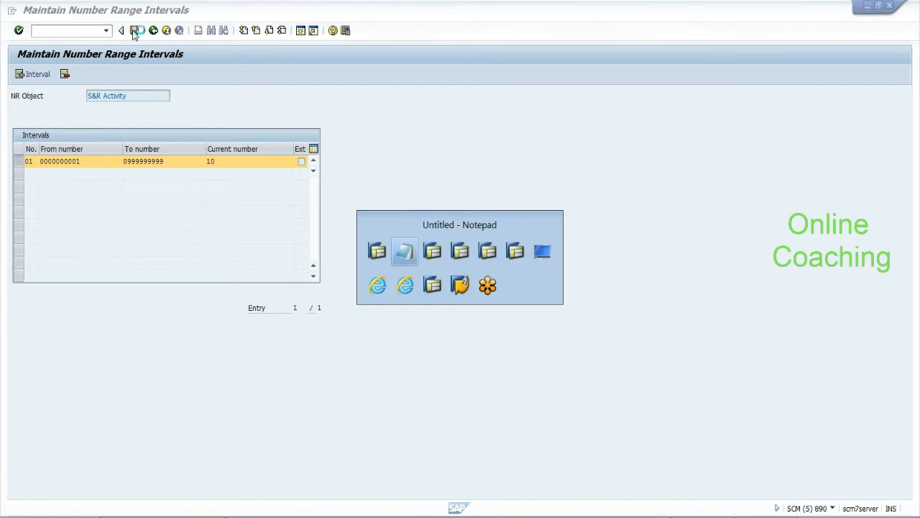
key(alt+Tab)
key(alt+Tab)
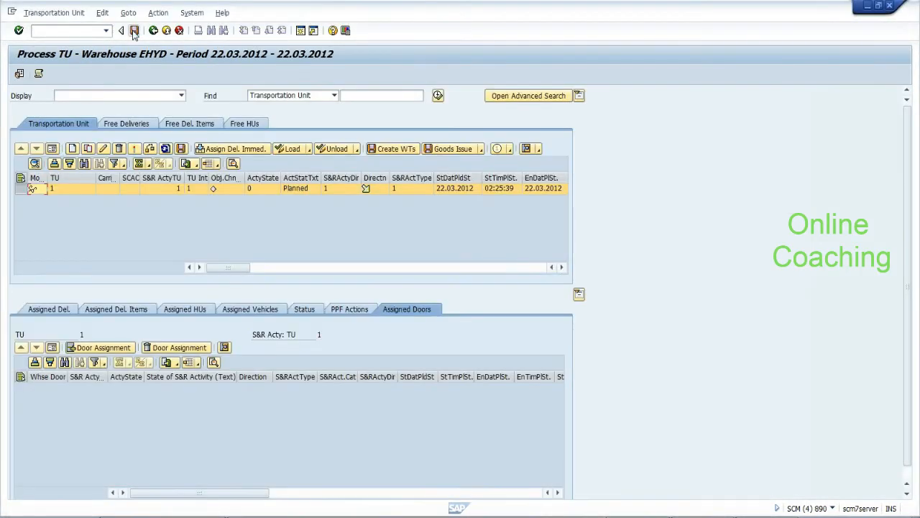
click(120, 350)
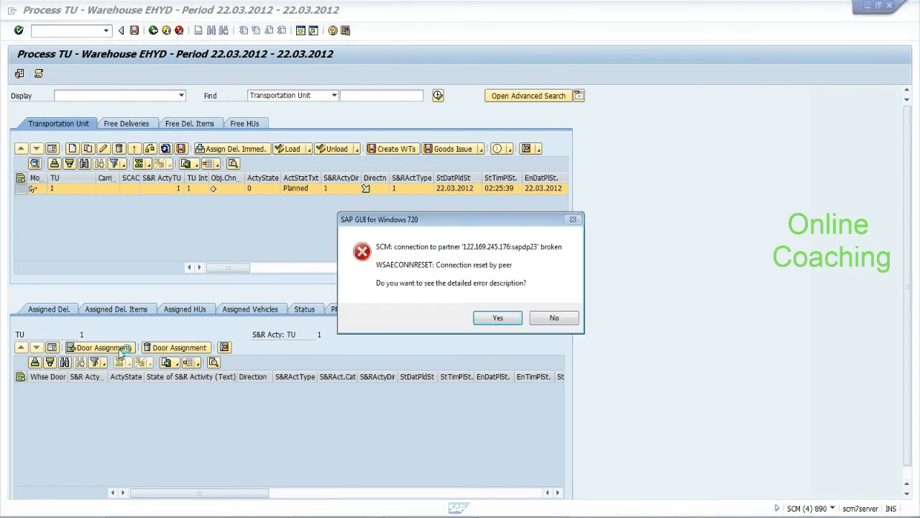
click(552, 318)
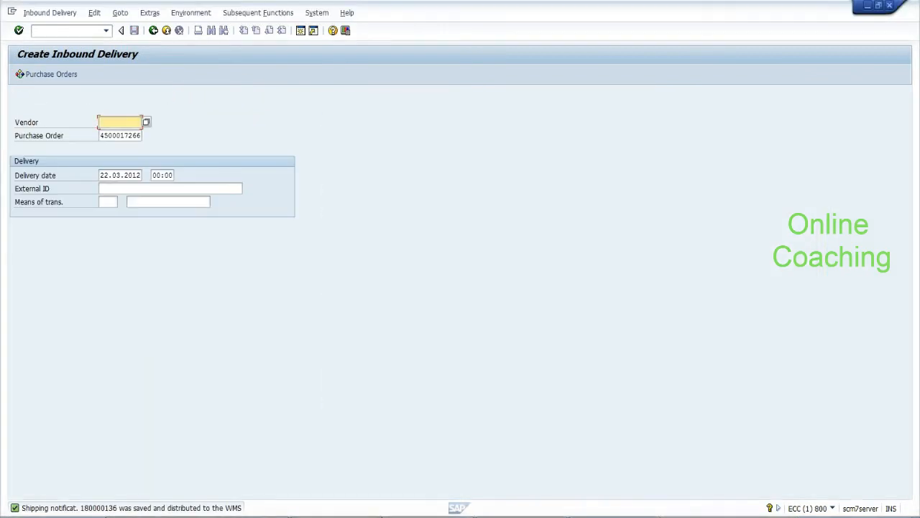
Try logging on to ECC_EWM from SAP Logon, then close that logon screen
key(alt+Tab)
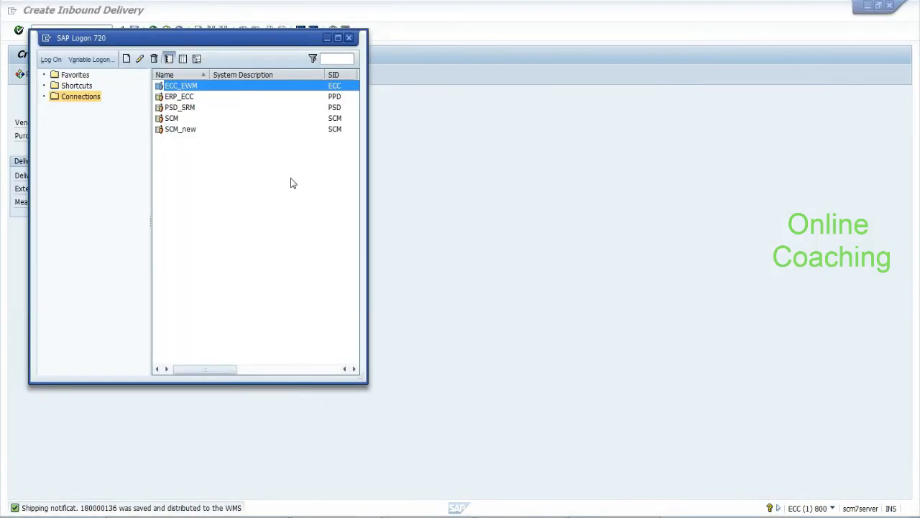
double_click(195, 87)
click(890, 5)
Log on to SCM with the saved user, the password and language en, then bring SAP Logon forward
double_click(172, 119)
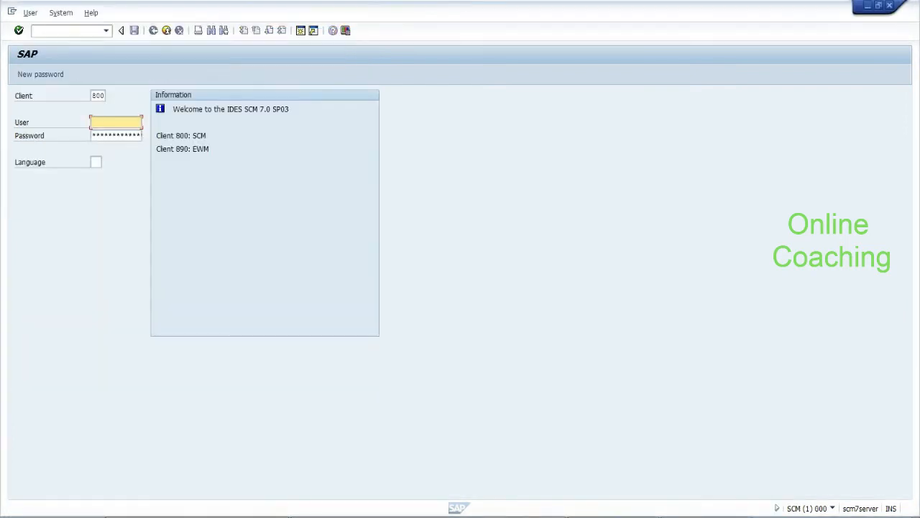
key(BackSpace)
key(Down)
key(Tab)
text(******)
key(Tab)
text(en)
key(Return)
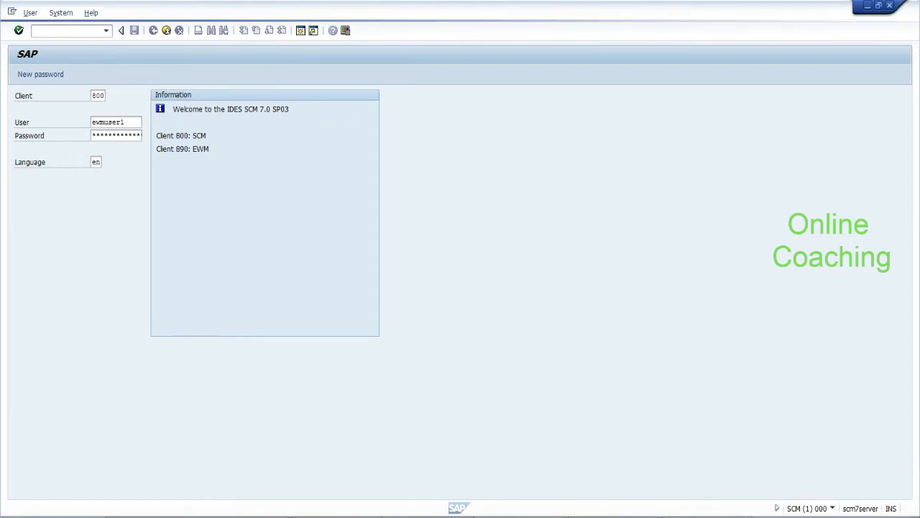
mouse_move(428, 516)
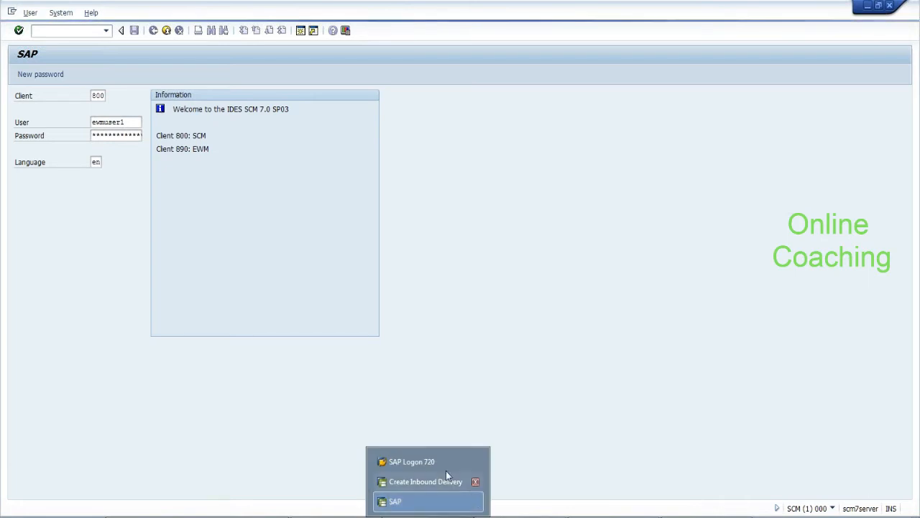
click(425, 461)
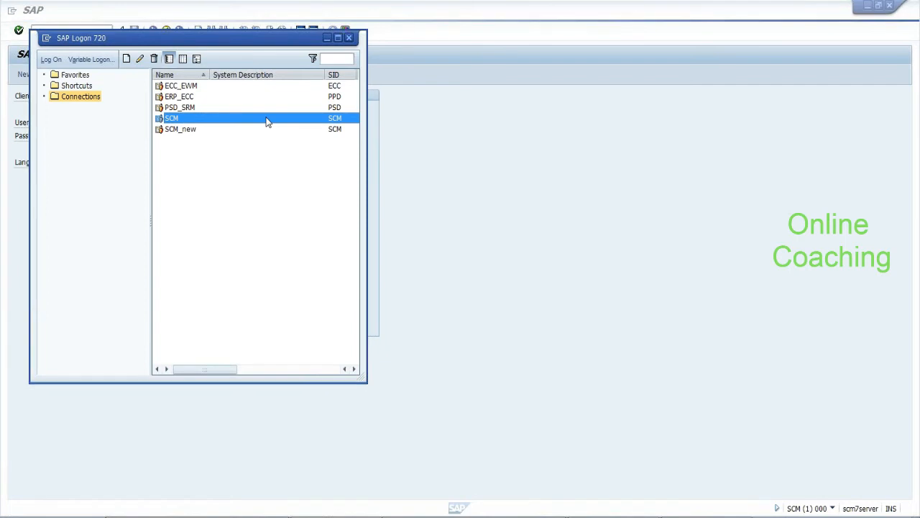
Submit a logon to client 890 with the EWM user and language en, then dismiss the connection error
text(890)
key(Tab)
text(ewmuser1)
key(Tab)
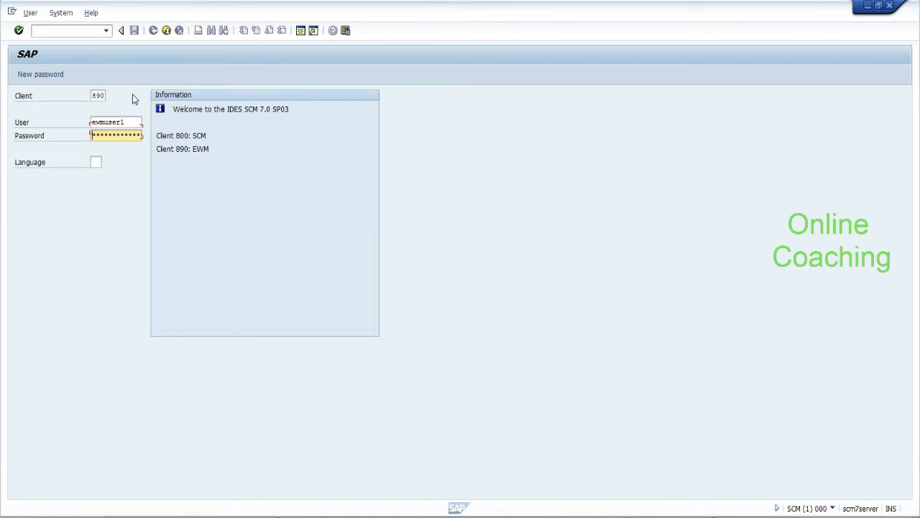
key(Tab)
text(en)
key(Return)
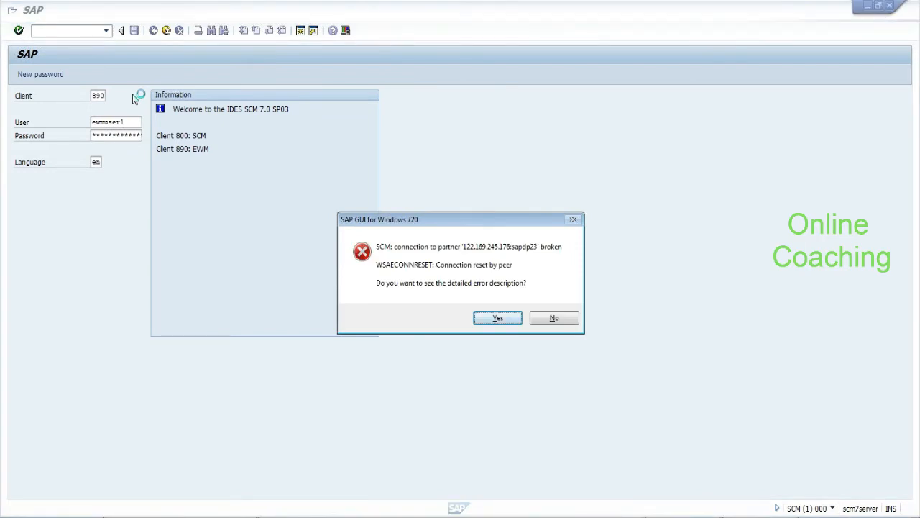
click(545, 318)
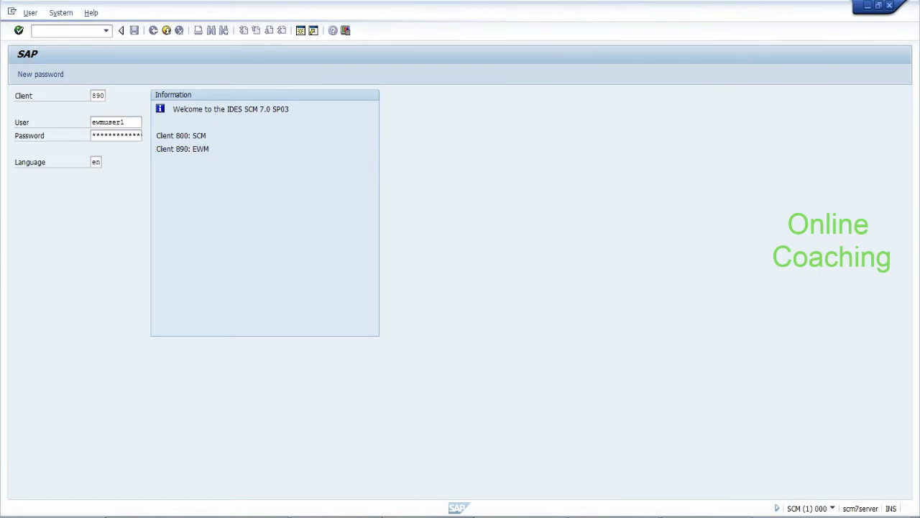
Reopen the SCM logon and enter client 890 with the saved user name
mouse_move(428, 517)
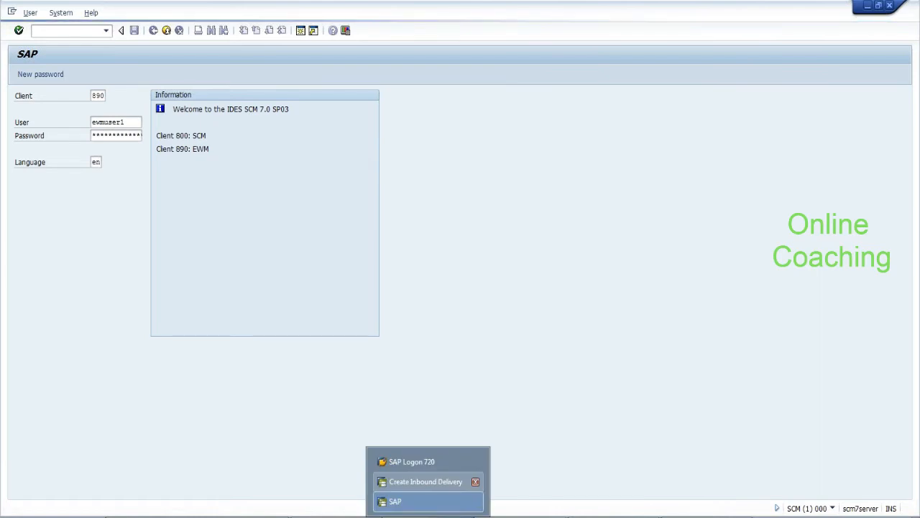
click(405, 462)
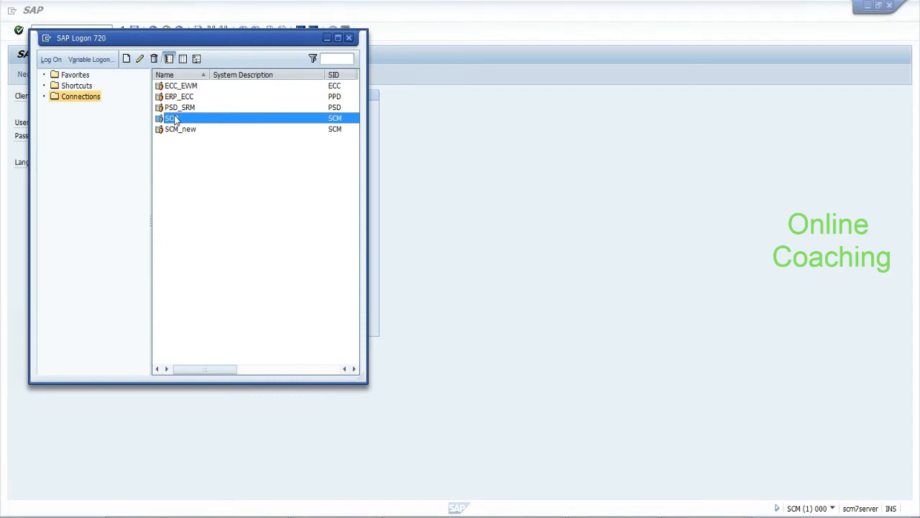
click(383, 212)
key(shift+Tab)
text(890)
key(Tab)
key(Down)
key(Down)
key(Return)
key(Tab)
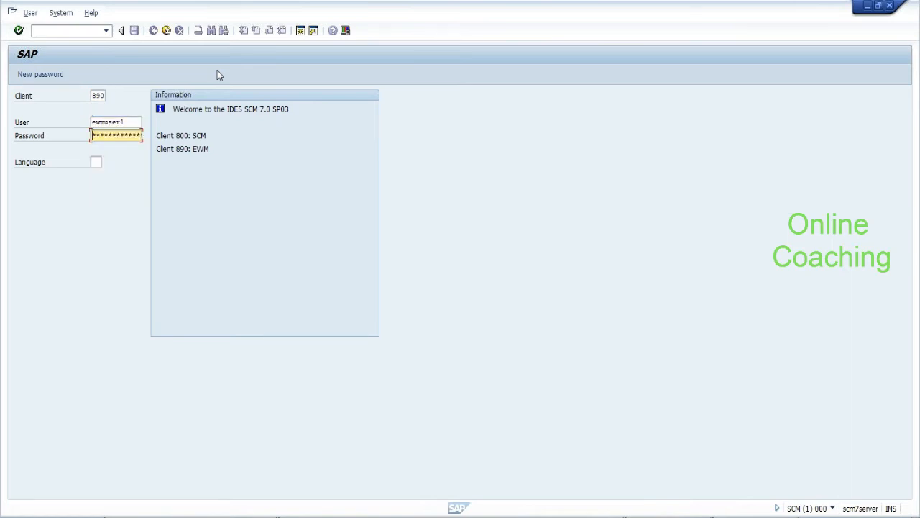
Submit the password and language en, decline the error, and bring the Notepad notes forward
text(******)
key(Tab)
text(en)
key(Return)
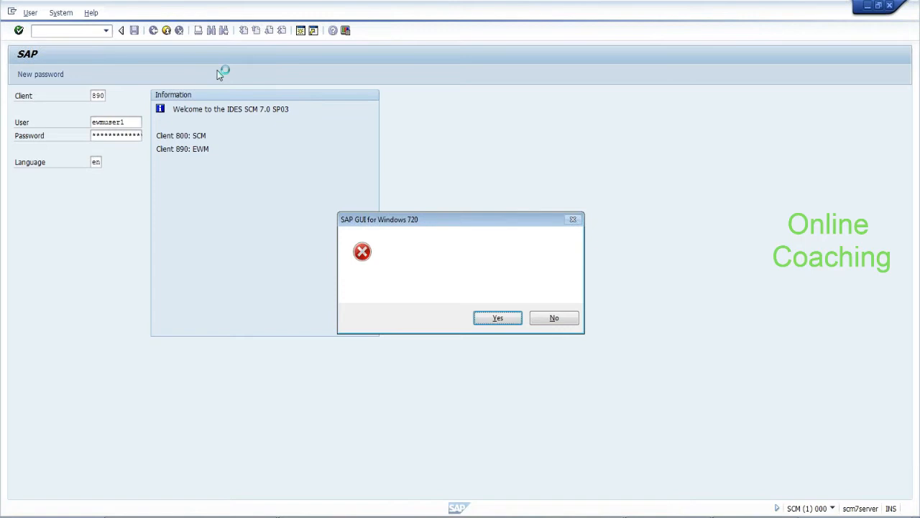
click(554, 320)
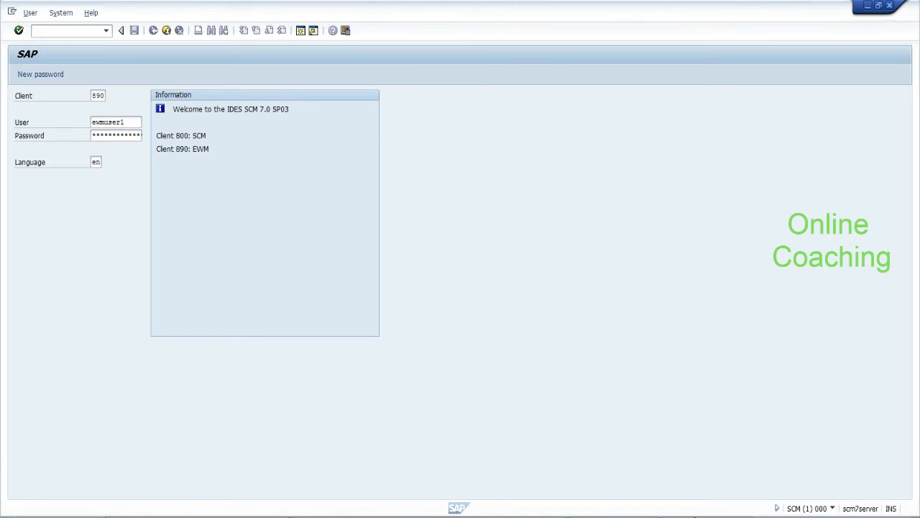
click(706, 516)
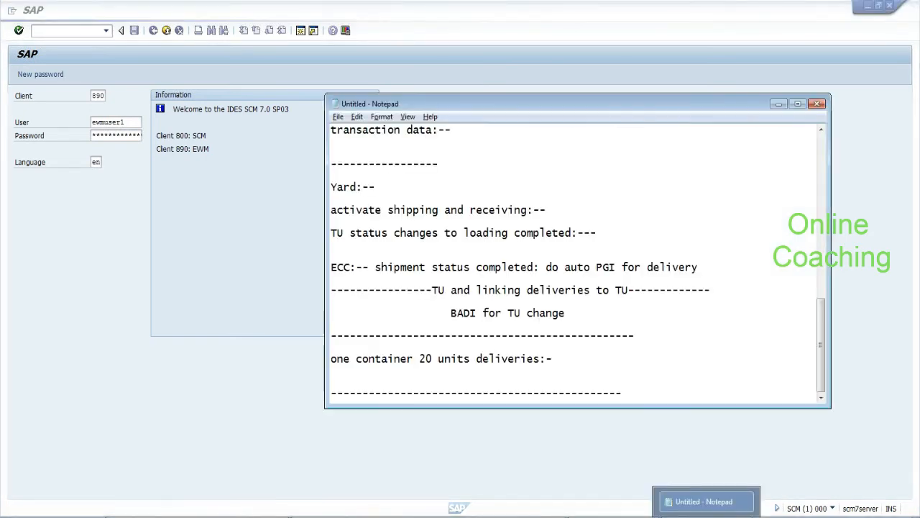
Highlight the word TU in the notes, deselect it, and go back from Create Inbound Delivery
drag(432, 291, 445, 291)
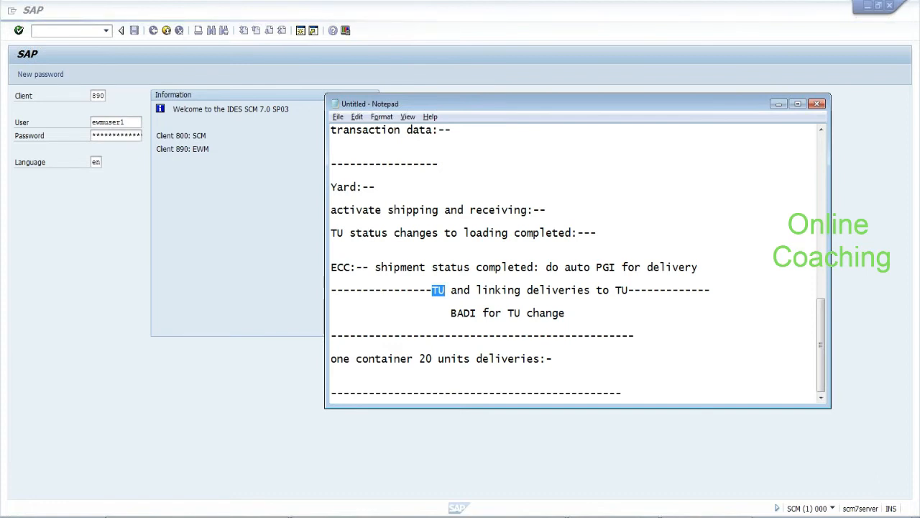
click(452, 291)
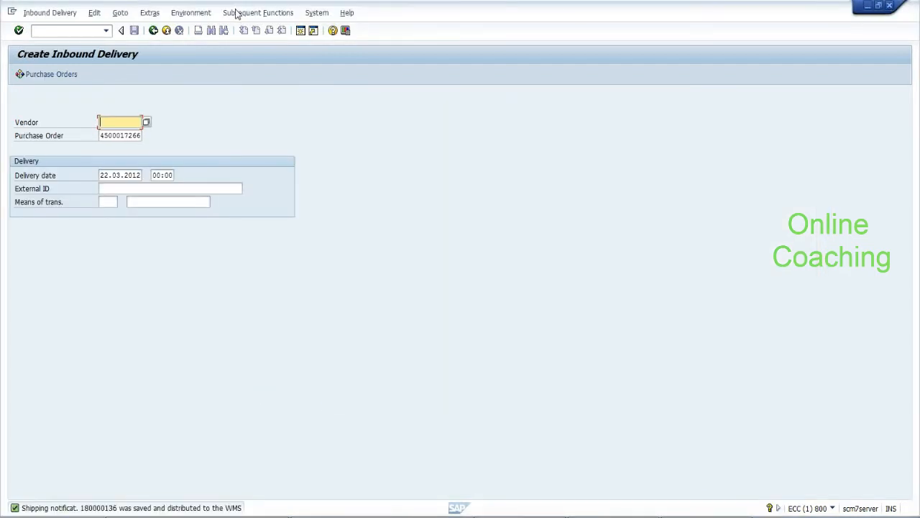
click(153, 32)
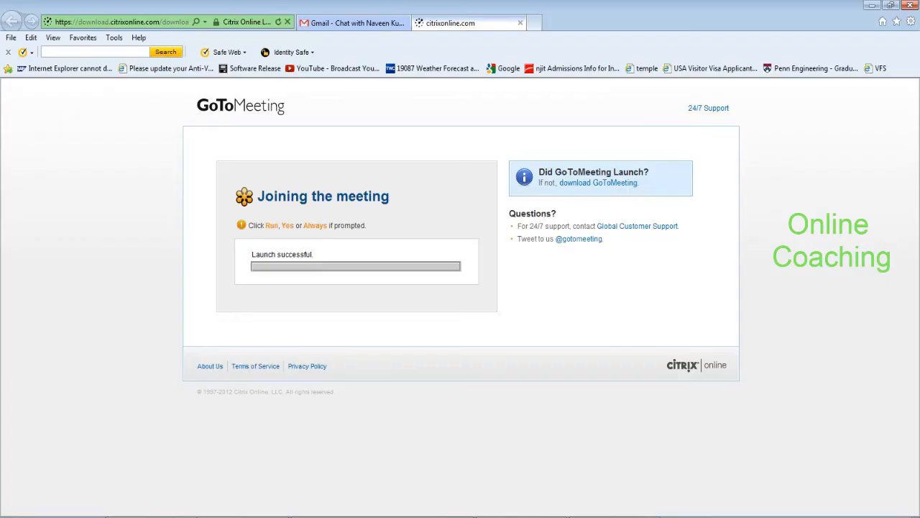
Check the Gmail chat tab, then switch back to the Create Inbound Delivery SAP window
click(338, 25)
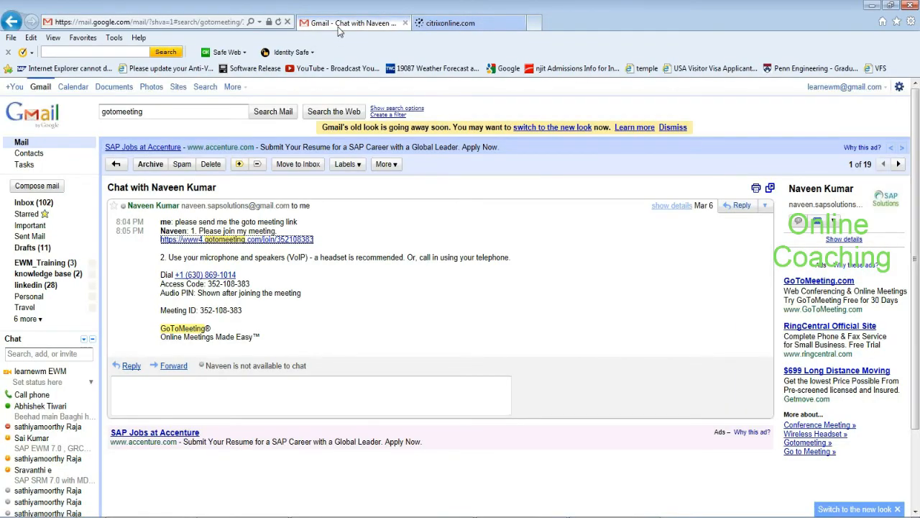
mouse_move(50, 429)
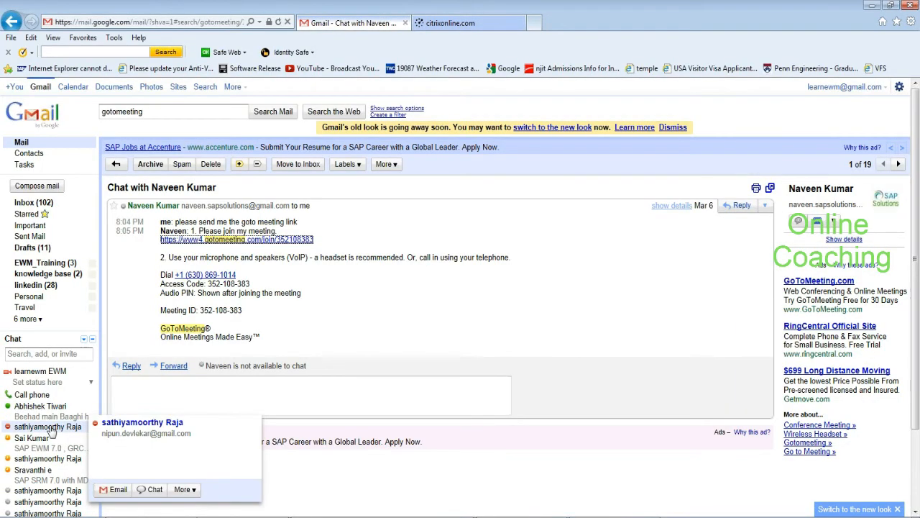
key(alt+Tab)
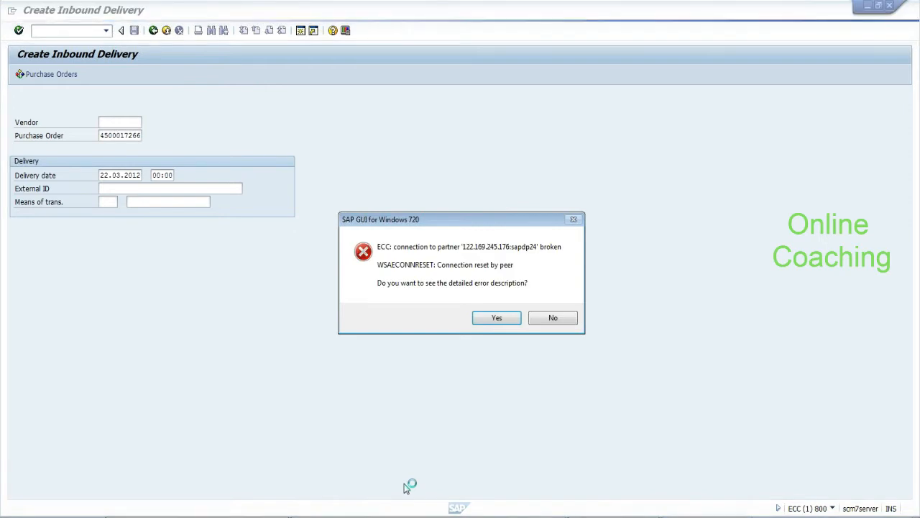
Retry the SCM logon on client 890 with the EWM user and language en, then decline the new connection error
click(553, 318)
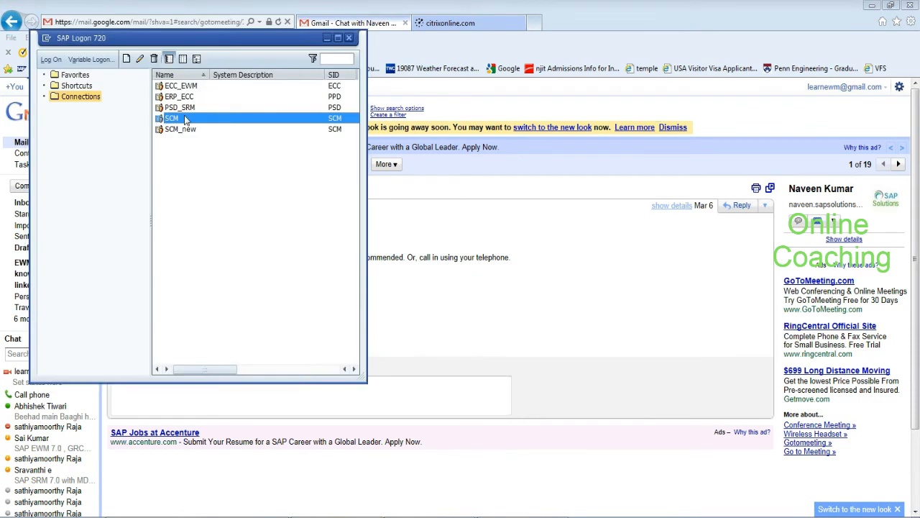
double_click(185, 118)
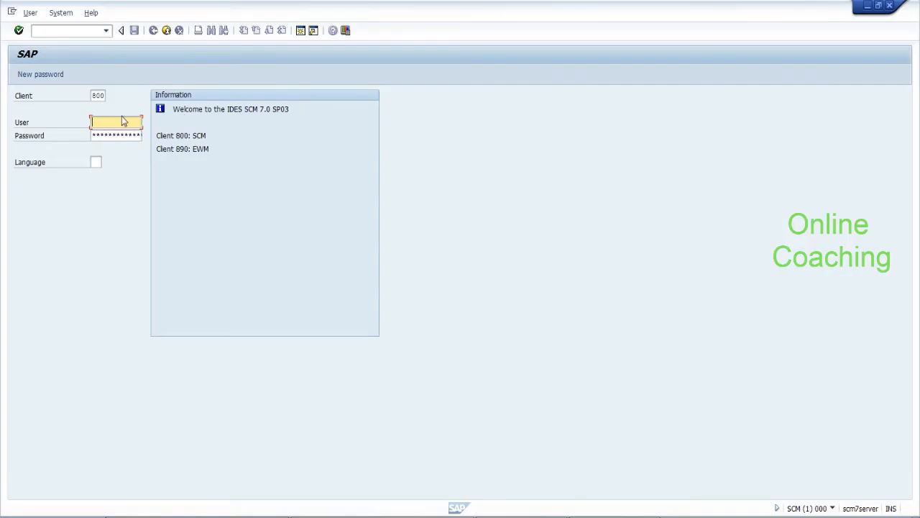
key(shift+Tab)
text(890)
key(Tab)
text(ewmuser1)
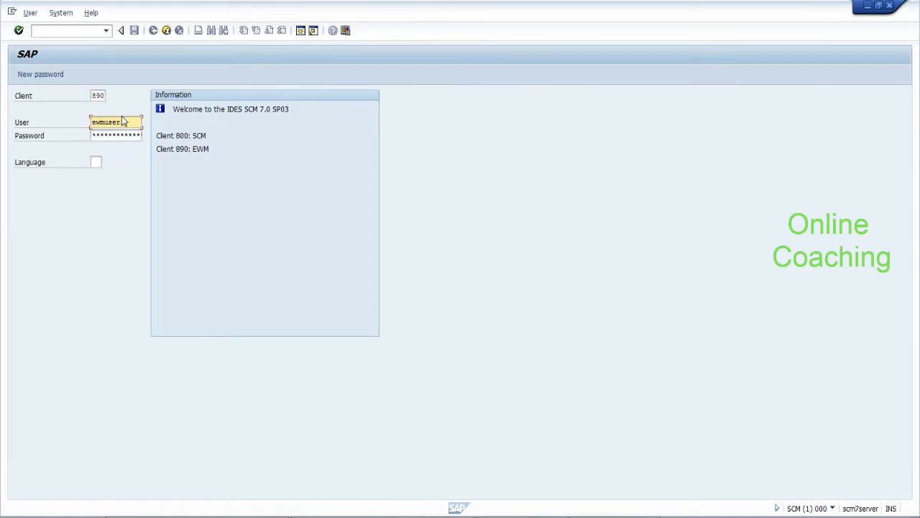
key(Tab)
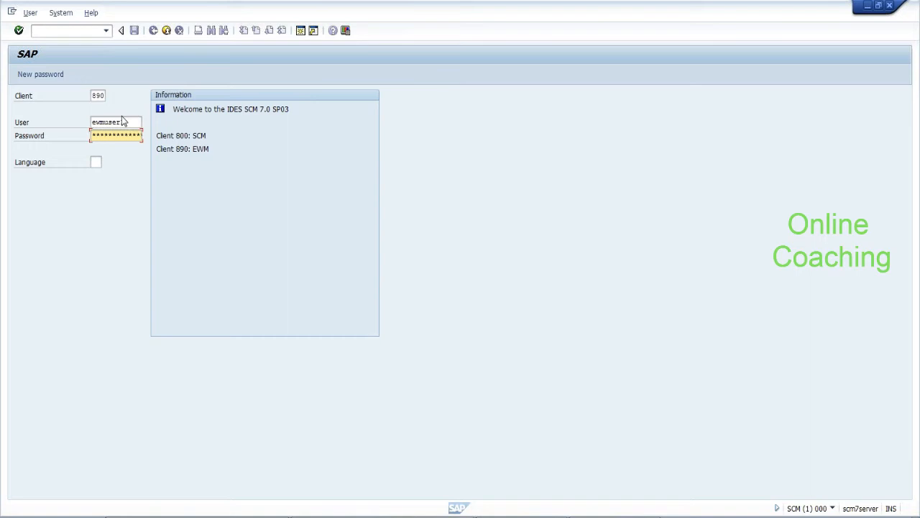
key(Tab)
text(en)
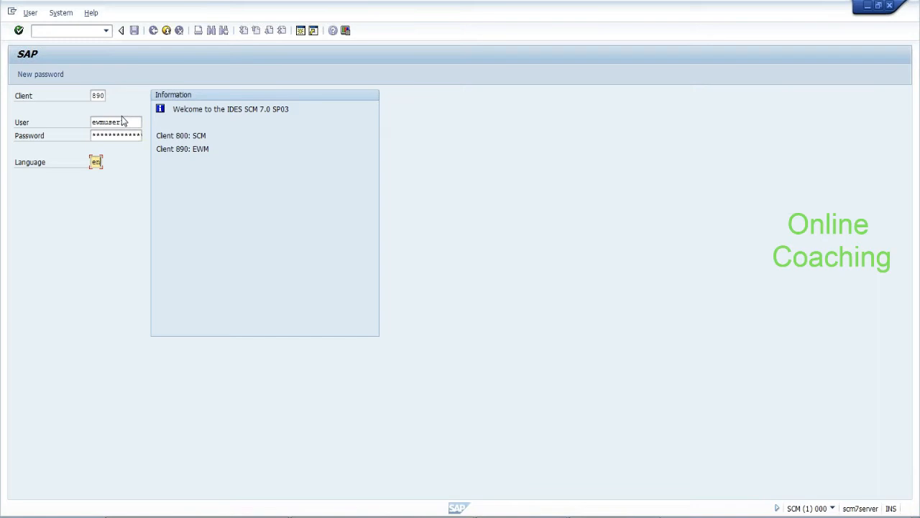
key(Return)
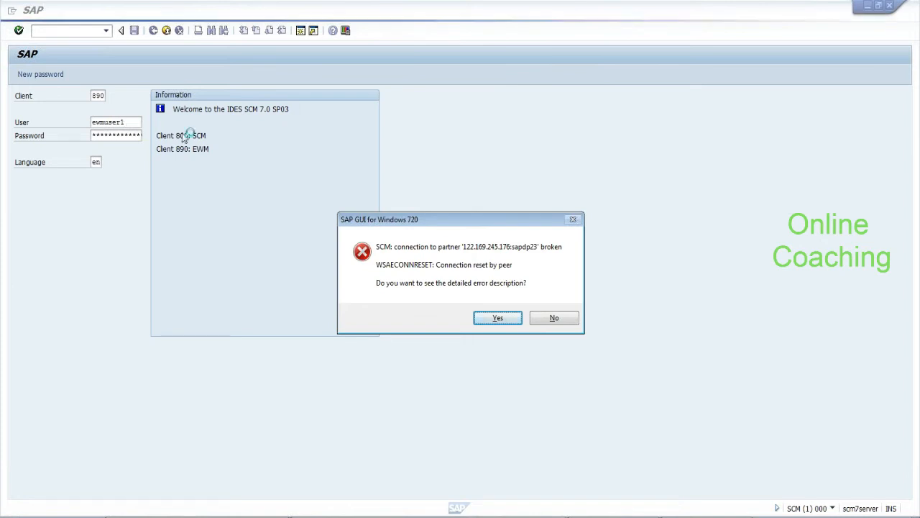
click(563, 319)
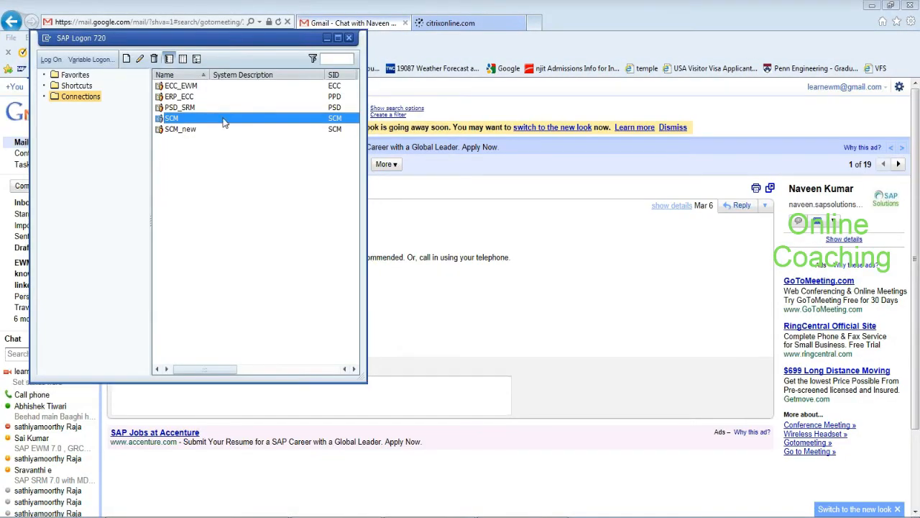
Log on to SCM client 890 in English and continue with this logon, ending the other sessions
double_click(222, 123)
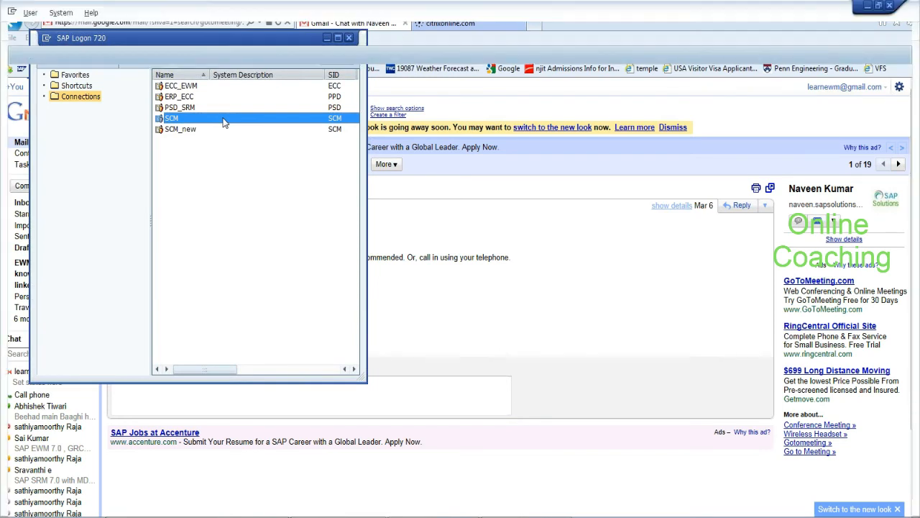
key(shift+Tab)
key(BackSpace)
text(890)
key(Tab)
key(Down)
key(Tab)
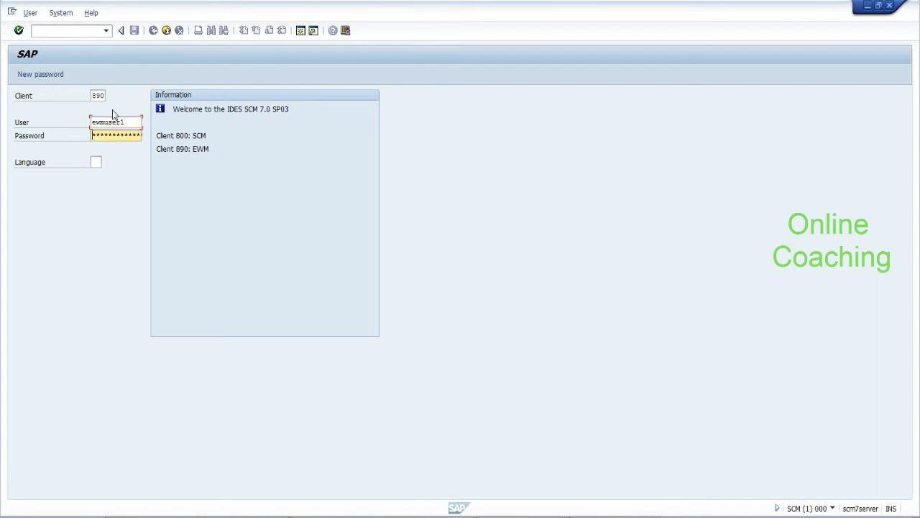
key(Tab)
text(en)
key(Return)
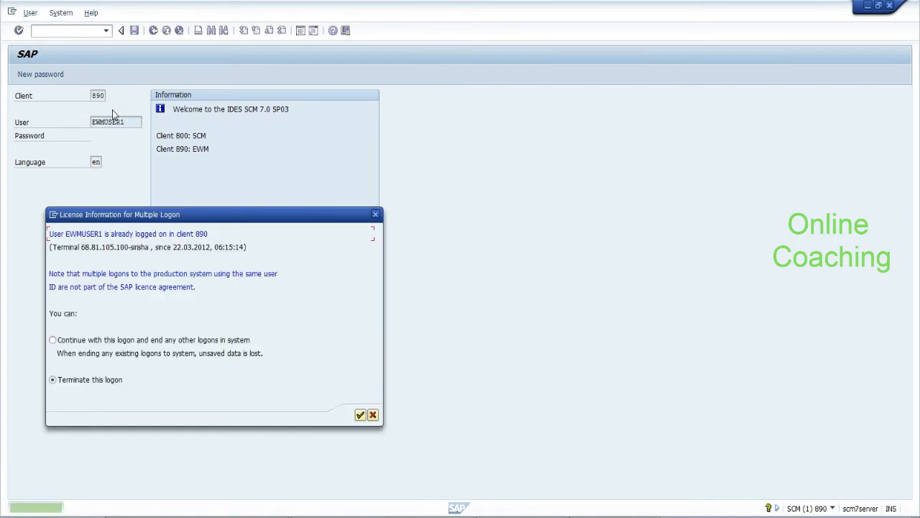
click(52, 339)
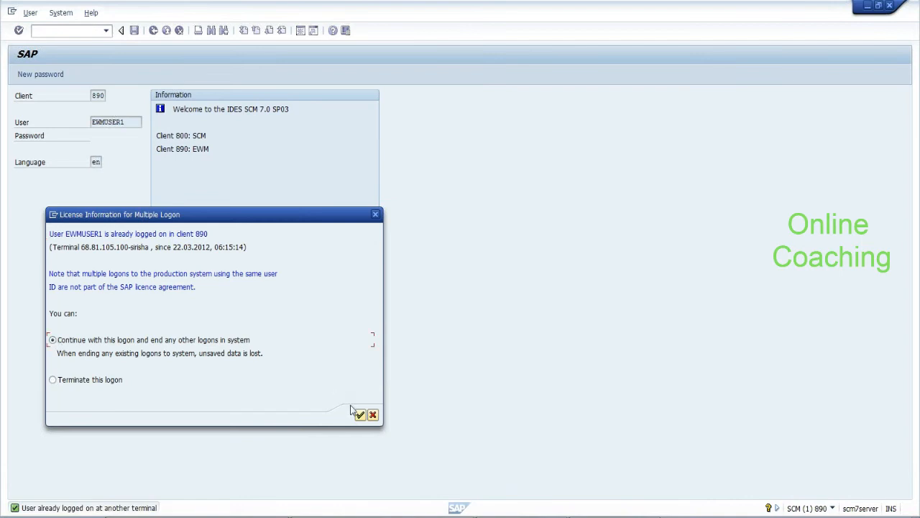
click(360, 416)
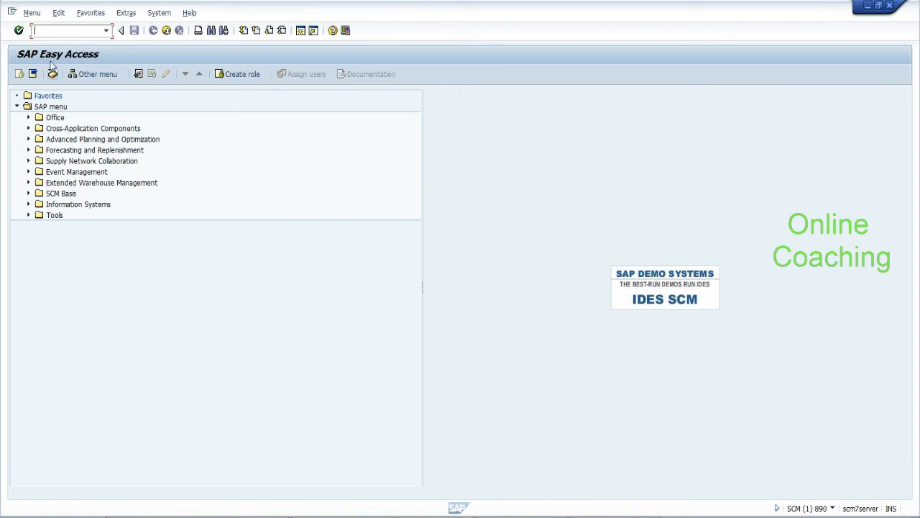
Start transaction /n/scwm/tu to maintain transportation units
text(/n/scwm/tu)
key(Return)
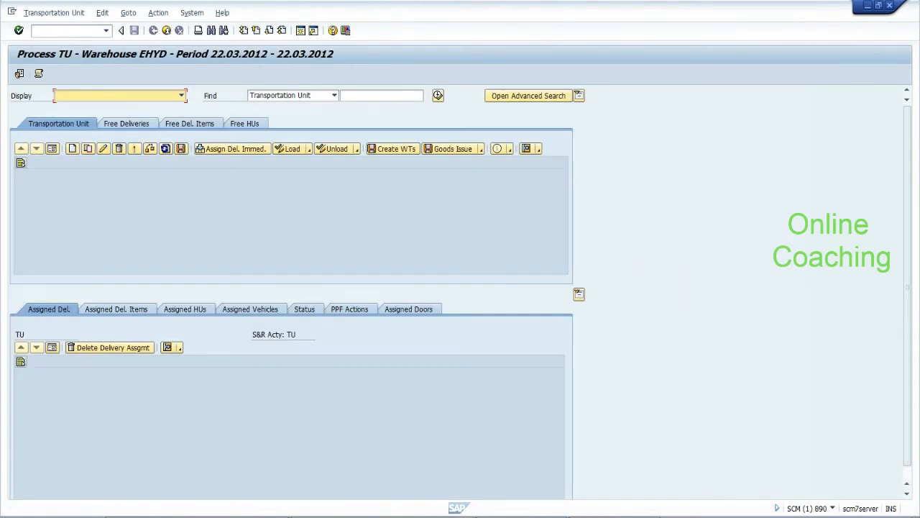
Find TU 1 and review its assigned delivery items, handling units and doors
click(383, 95)
text(1)
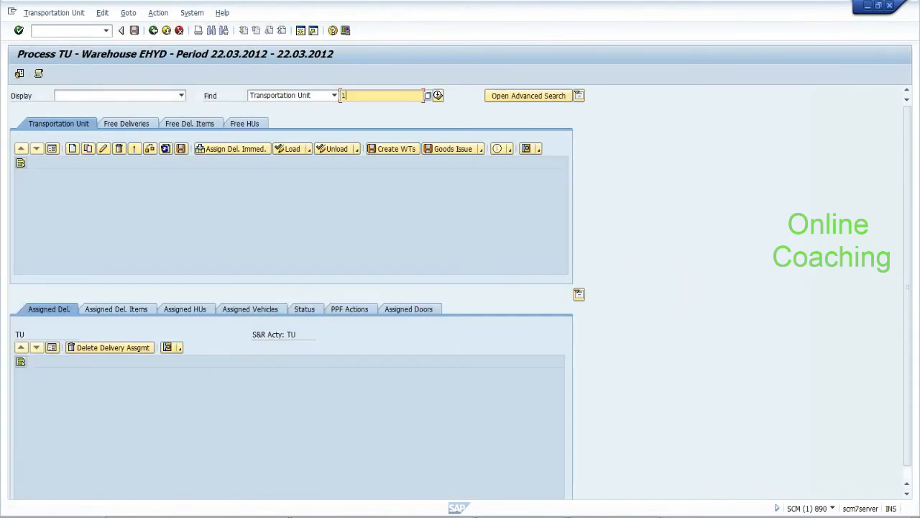
click(439, 97)
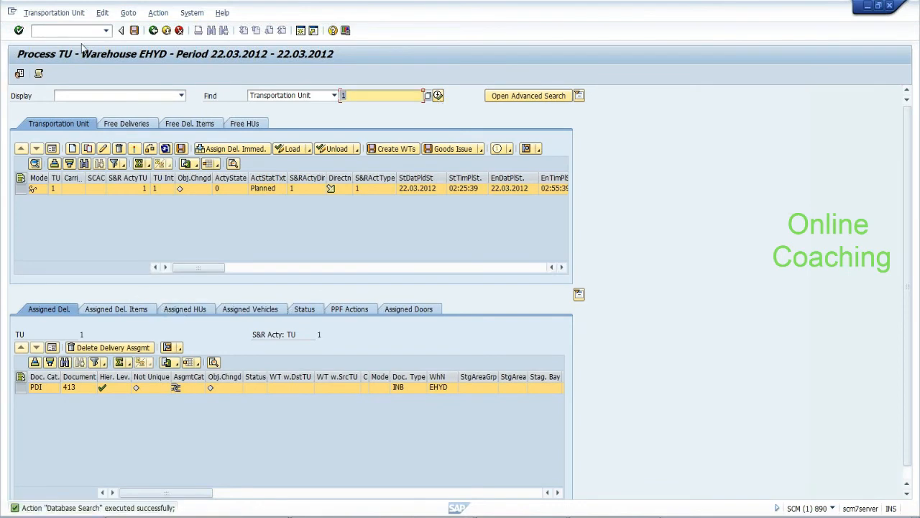
click(135, 310)
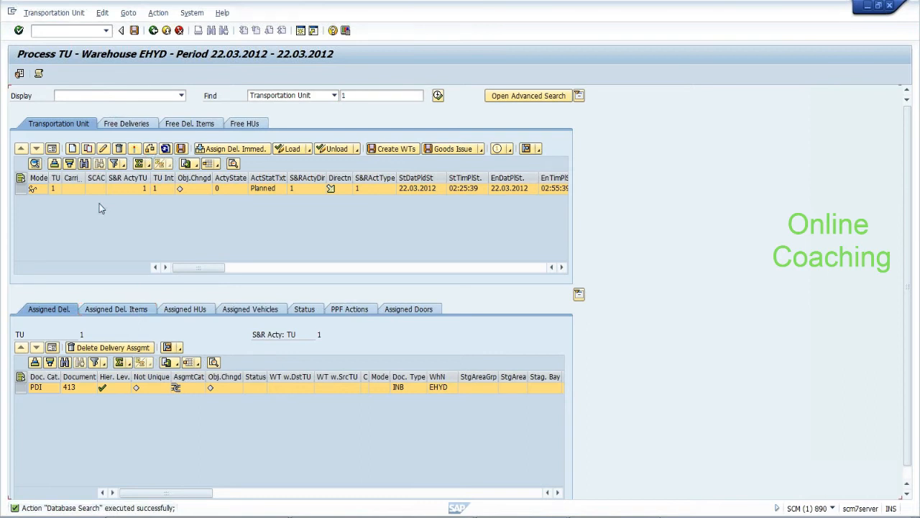
click(204, 310)
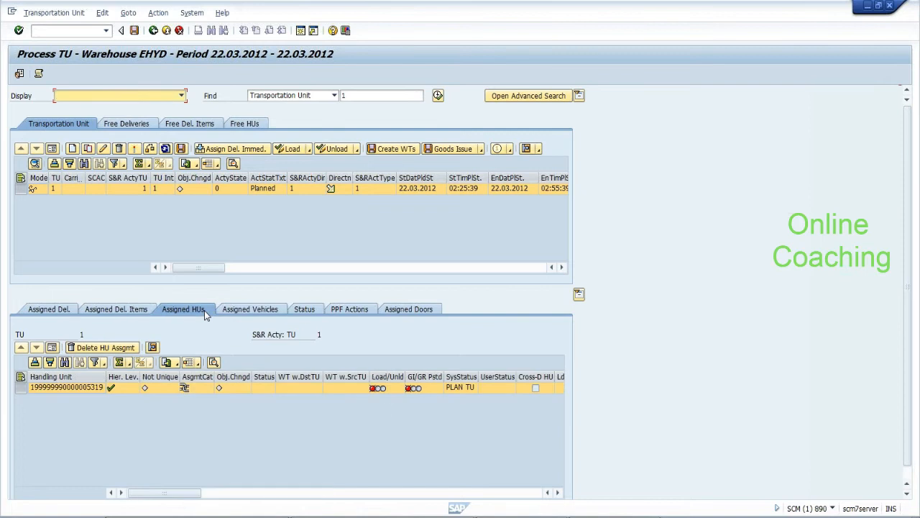
click(411, 311)
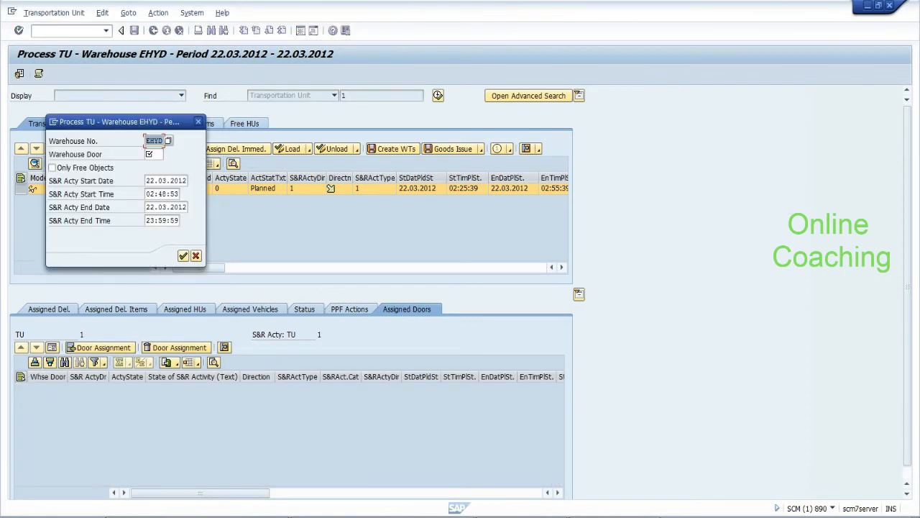
Assign warehouse door DOr2 to TU 1 and confirm
click(153, 155)
click(155, 165)
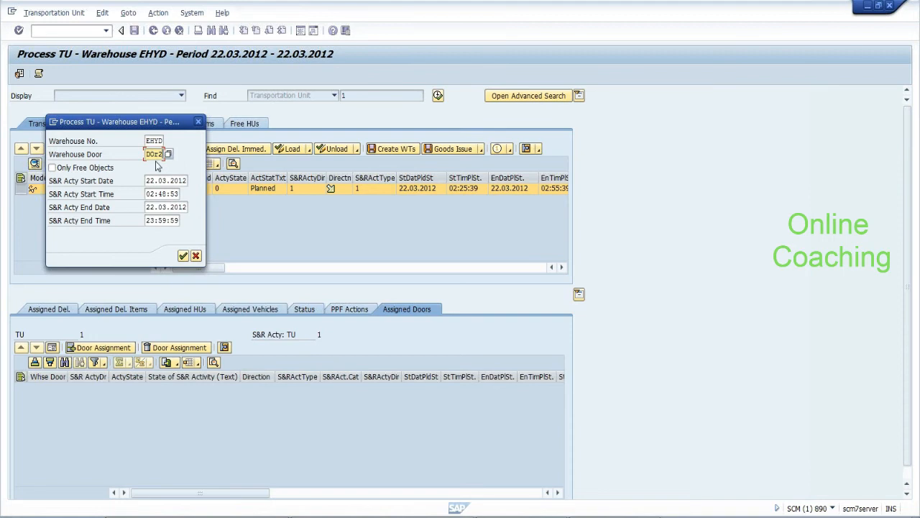
click(184, 257)
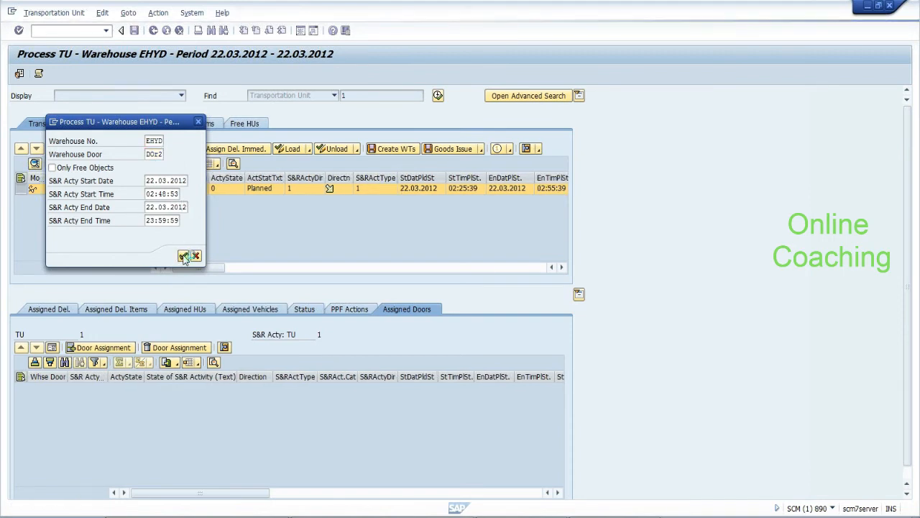
Read the 'number range /SCWM/SR_A could not be read' error, close the log, and exit Process TU
click(98, 220)
double_click(98, 219)
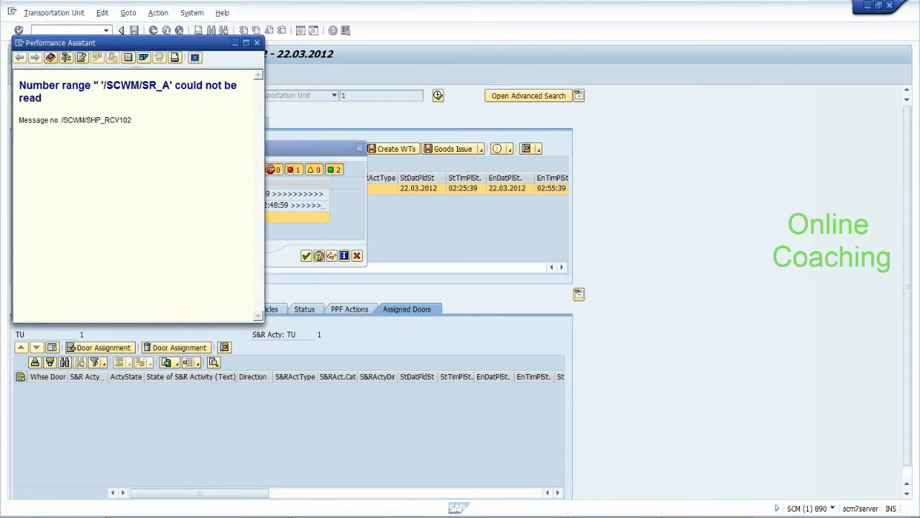
drag(101, 84, 174, 86)
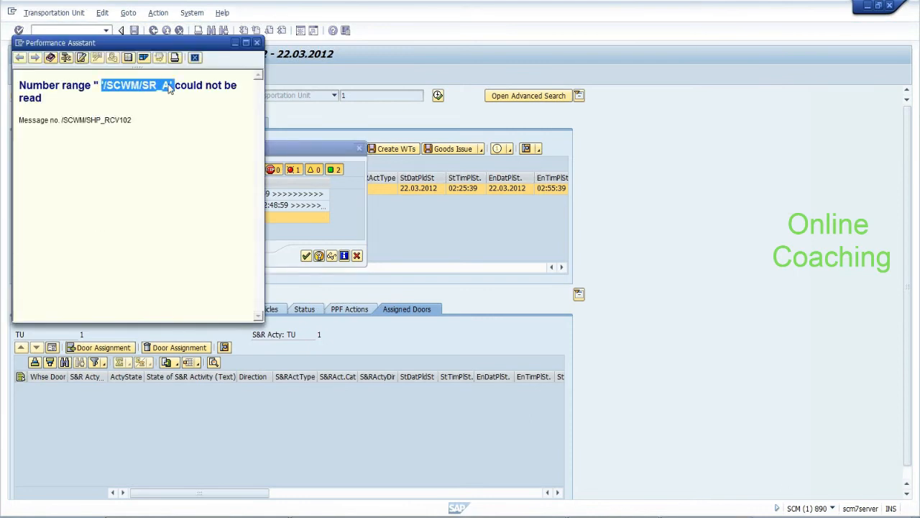
click(258, 43)
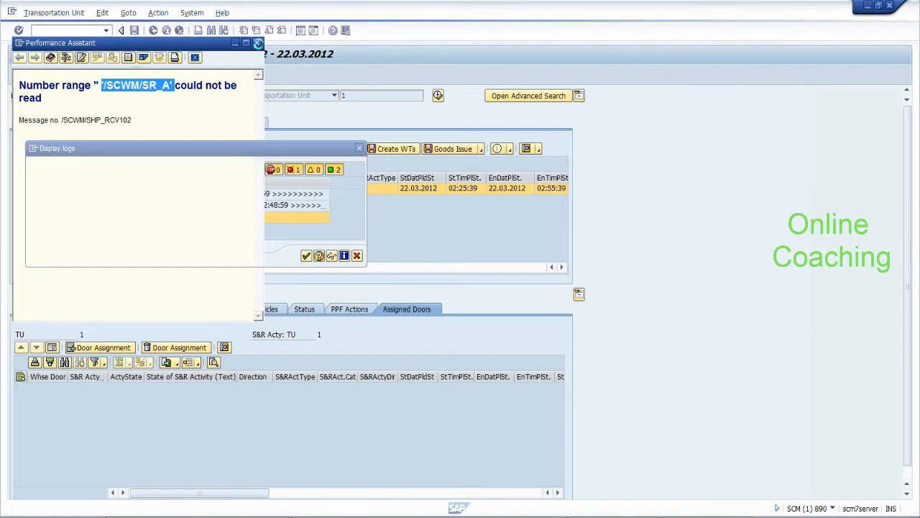
click(306, 256)
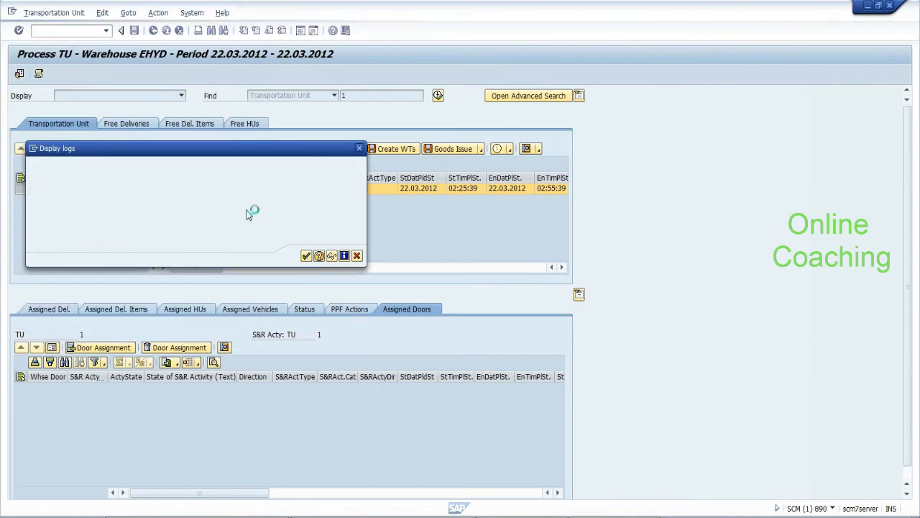
click(54, 13)
click(43, 104)
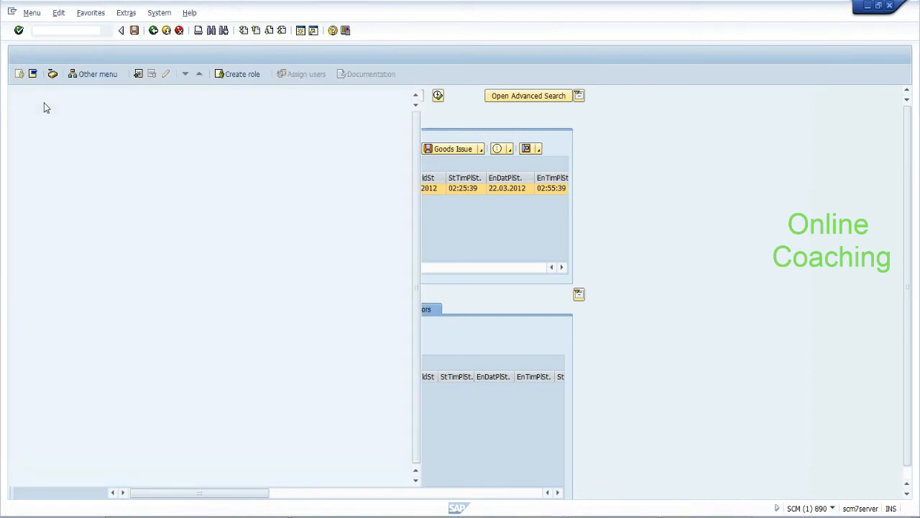
In SPRO, open EWM > Cross-Process Settings > Shipping and Receiving > Number Ranges > Define Number Ranges for S&R Activities
text(spro)
key(Return)
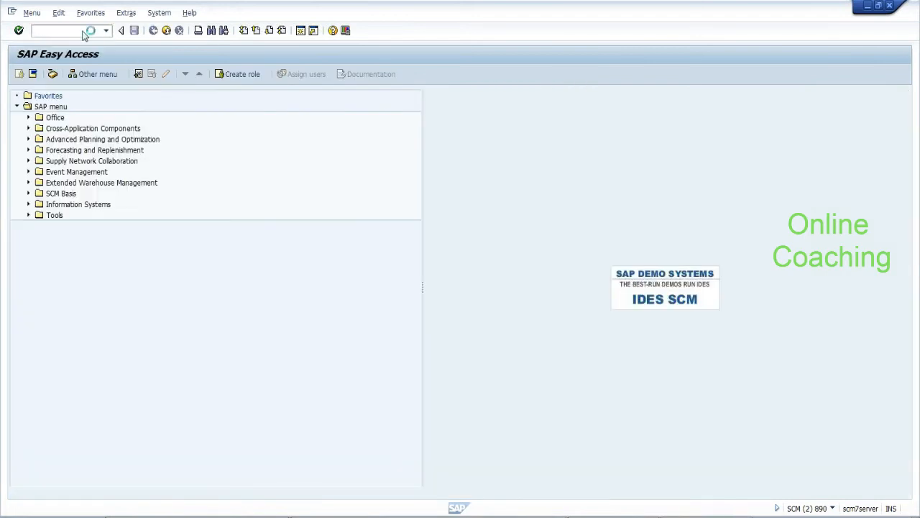
click(72, 75)
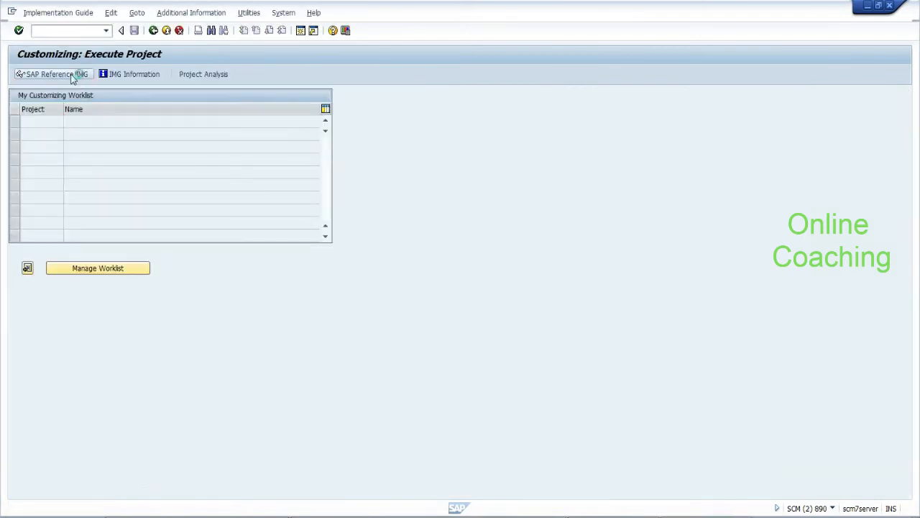
click(27, 183)
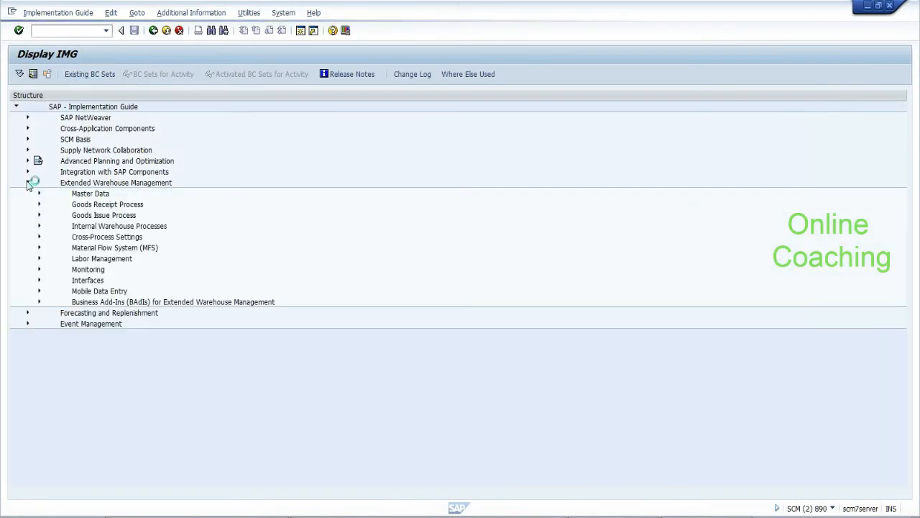
click(39, 238)
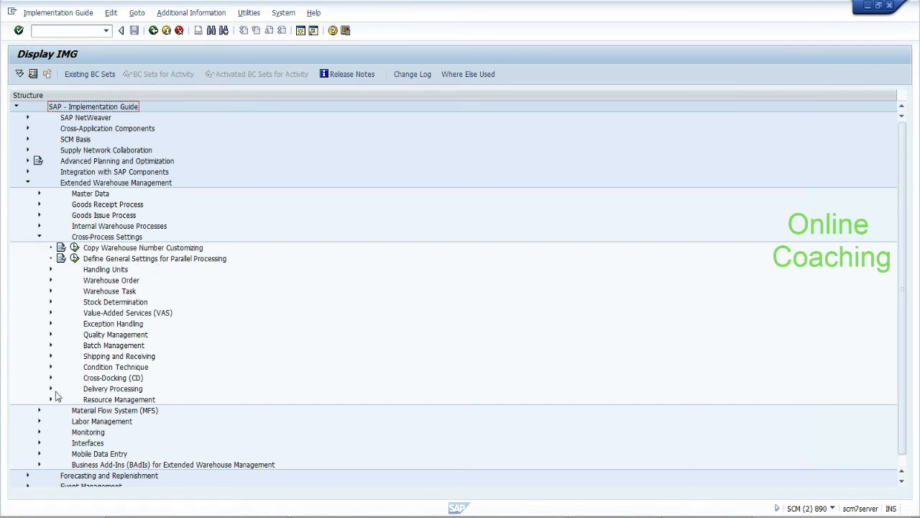
click(51, 356)
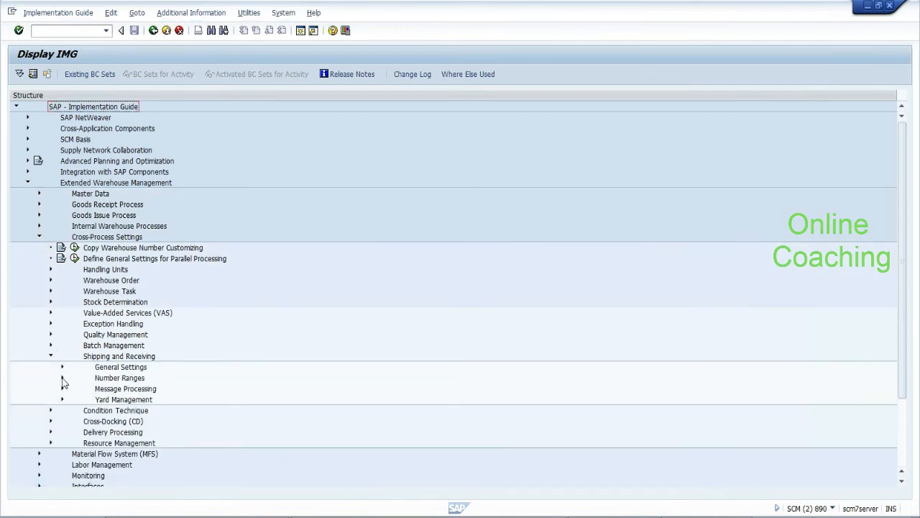
click(62, 378)
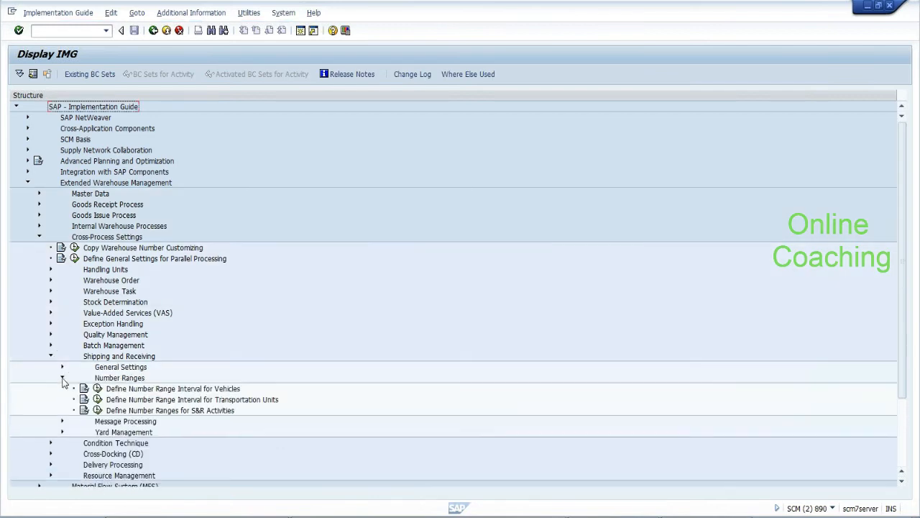
click(163, 411)
click(84, 410)
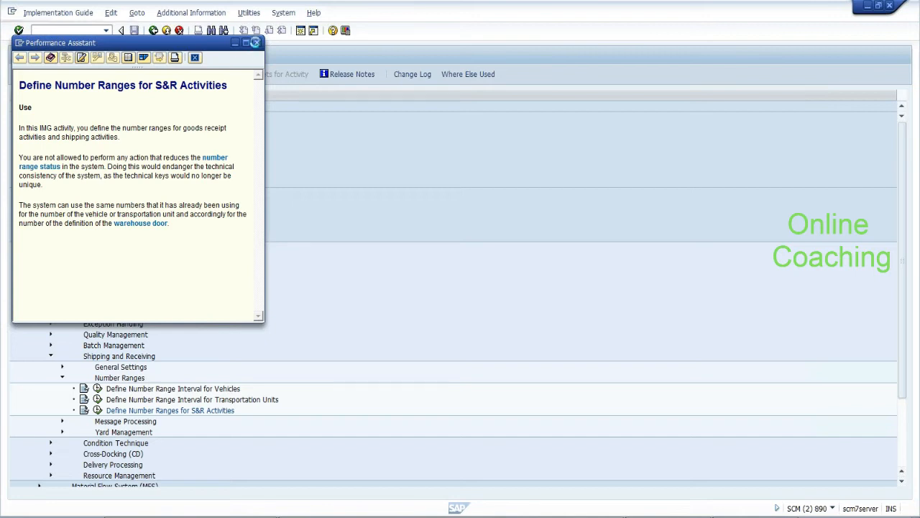
click(116, 411)
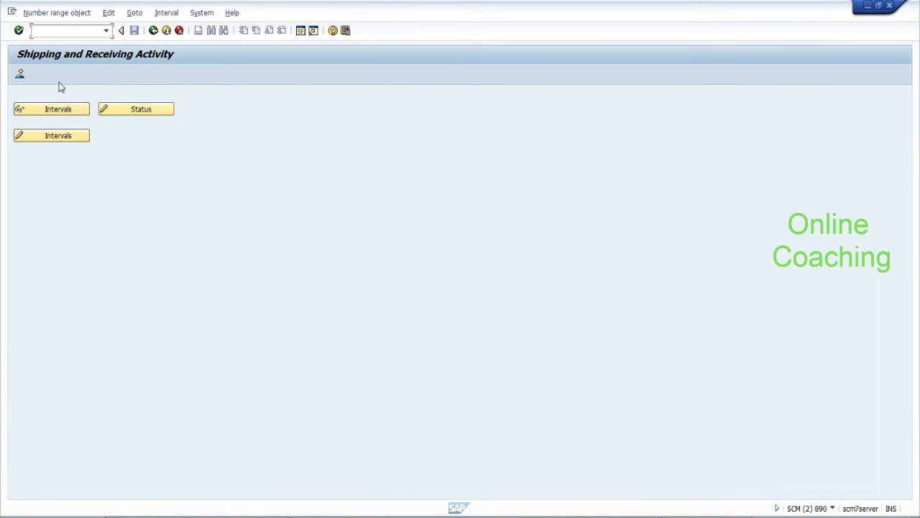
click(105, 113)
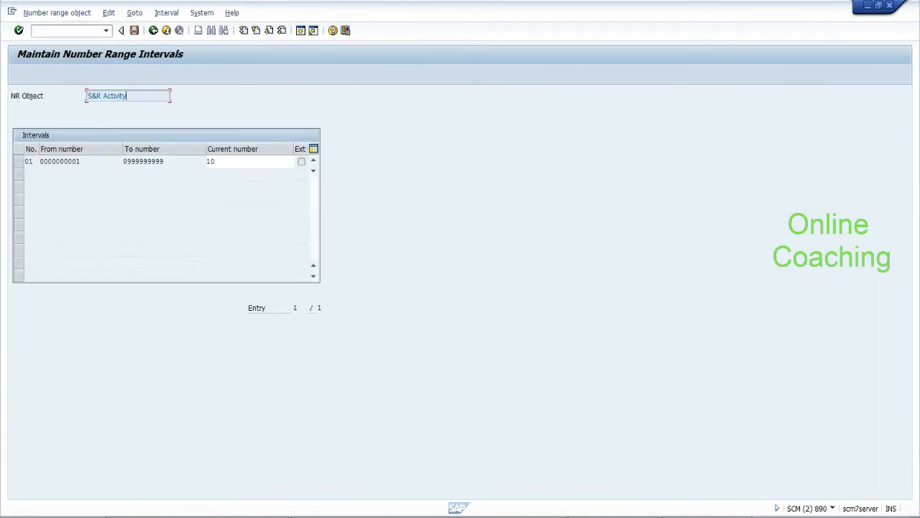
click(154, 31)
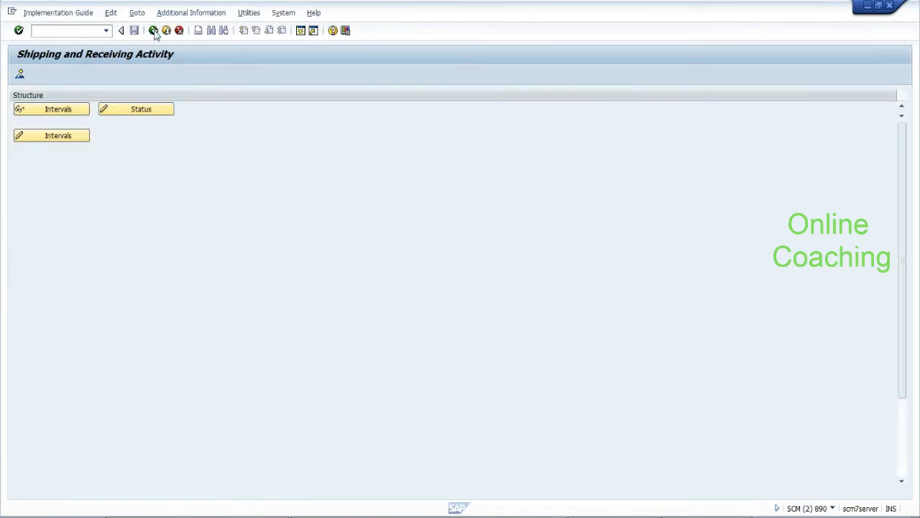
click(155, 32)
drag(899, 338, 906, 403)
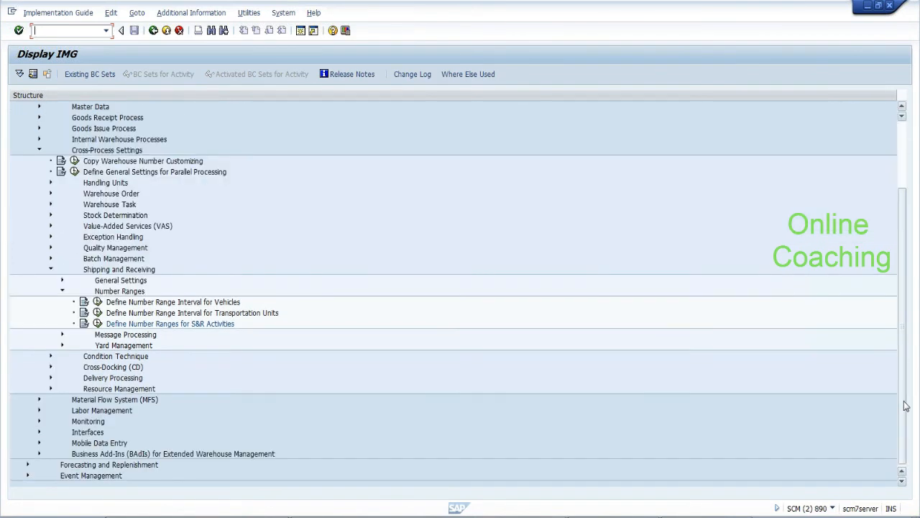
Expand Message Processing and run Define Action Profiles for Transportation Units
click(62, 335)
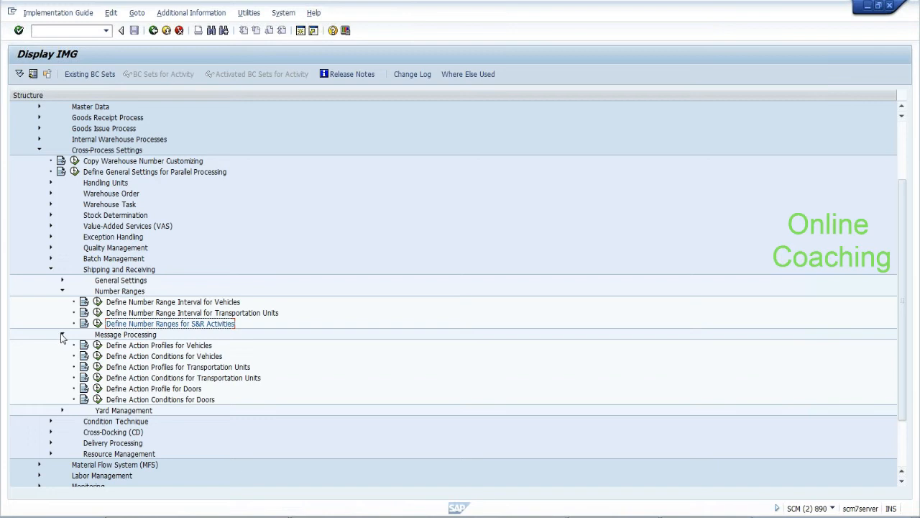
click(184, 368)
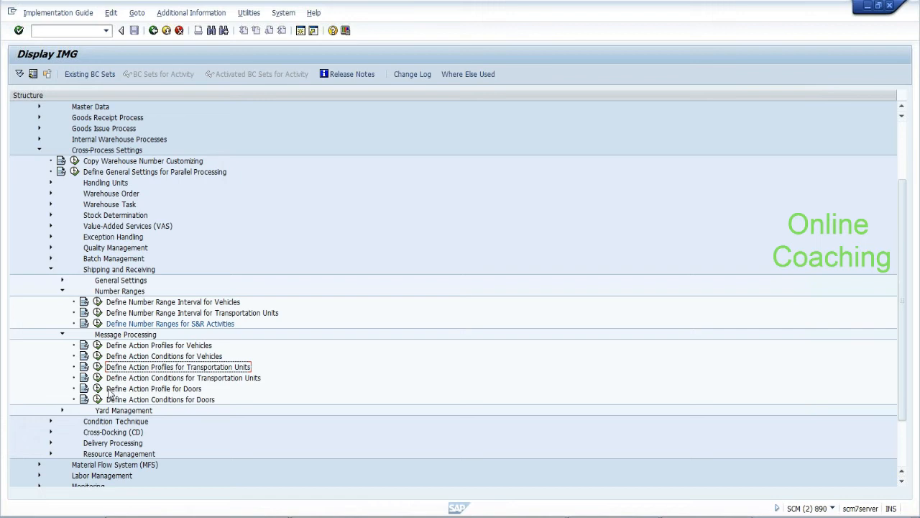
click(98, 367)
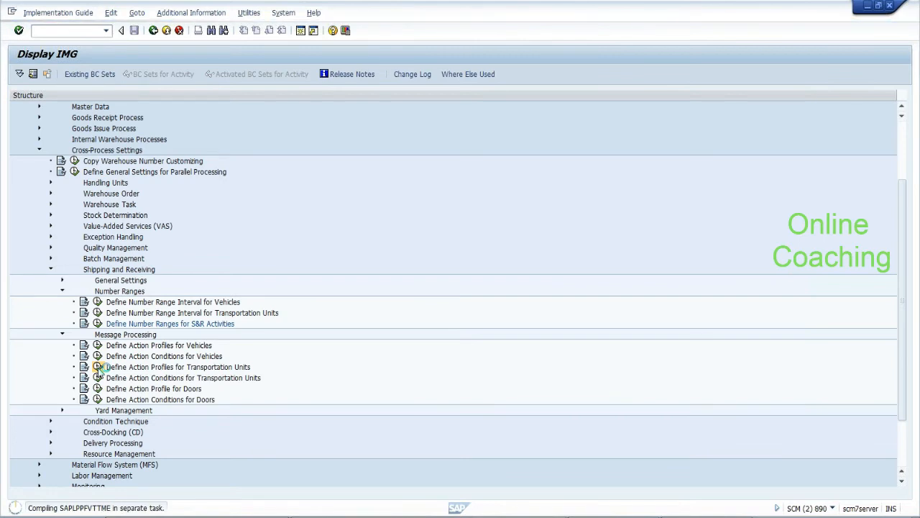
Back in Process TU, assign door DOR2 to TU 1, close the log, and retry with debugging
key(alt+Tab)
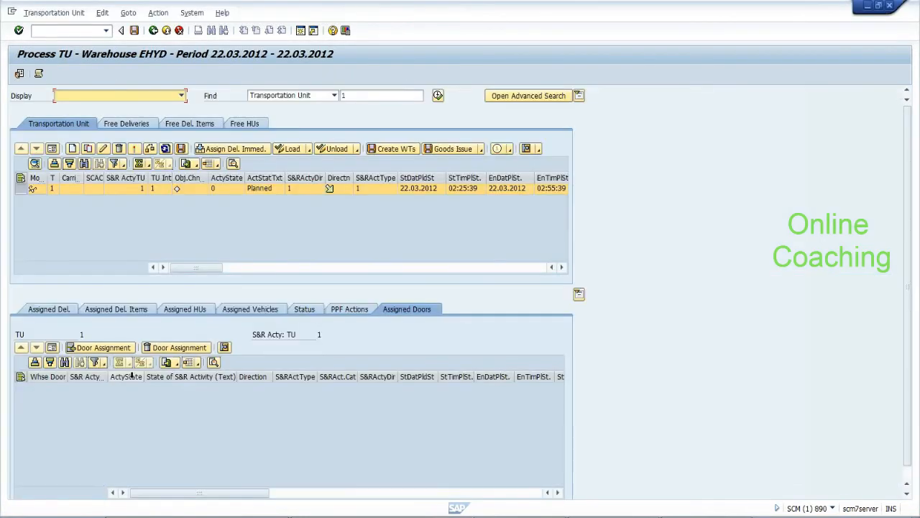
click(119, 348)
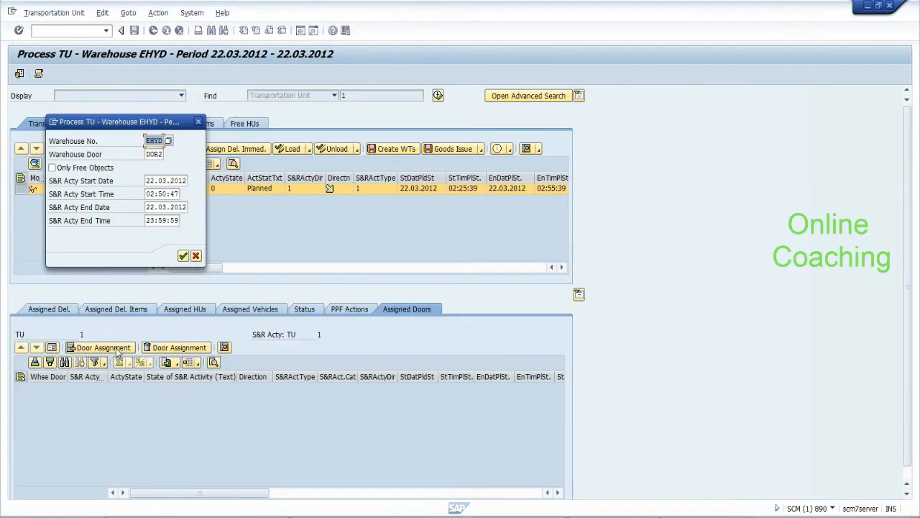
click(183, 256)
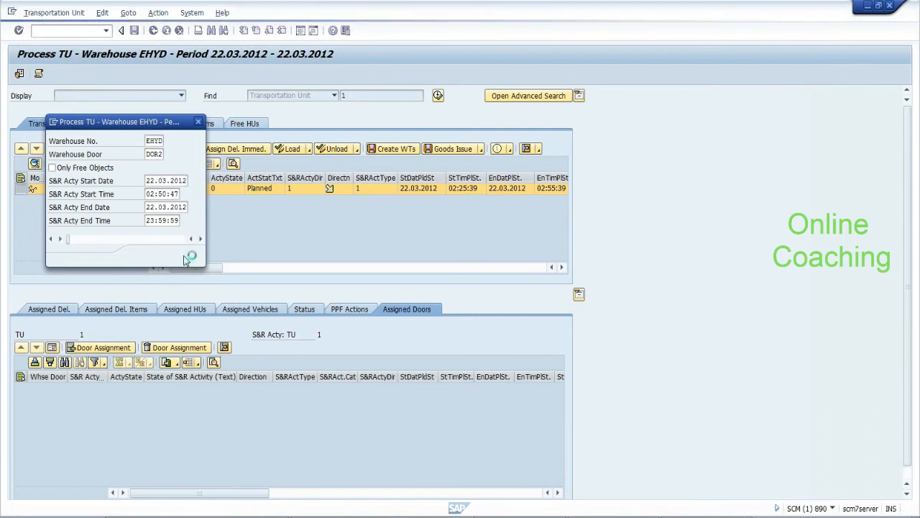
click(356, 256)
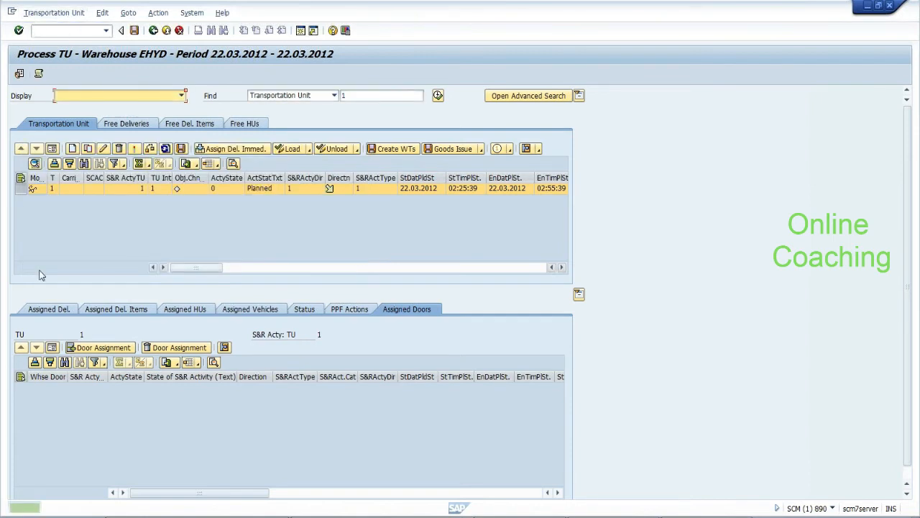
click(92, 348)
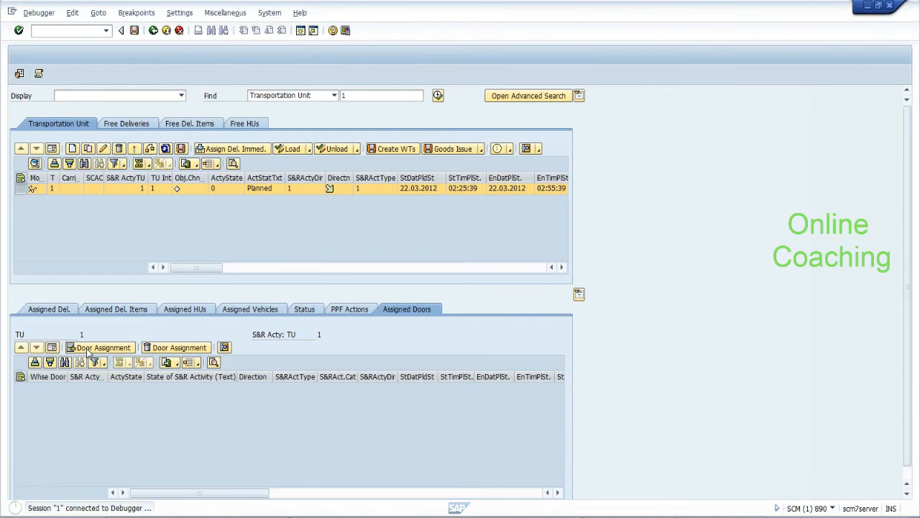
Set a function-module breakpoint on NUMBER_GET_NEXT, found via pattern number*next*, and resume execution
click(136, 12)
mouse_move(210, 92)
click(273, 122)
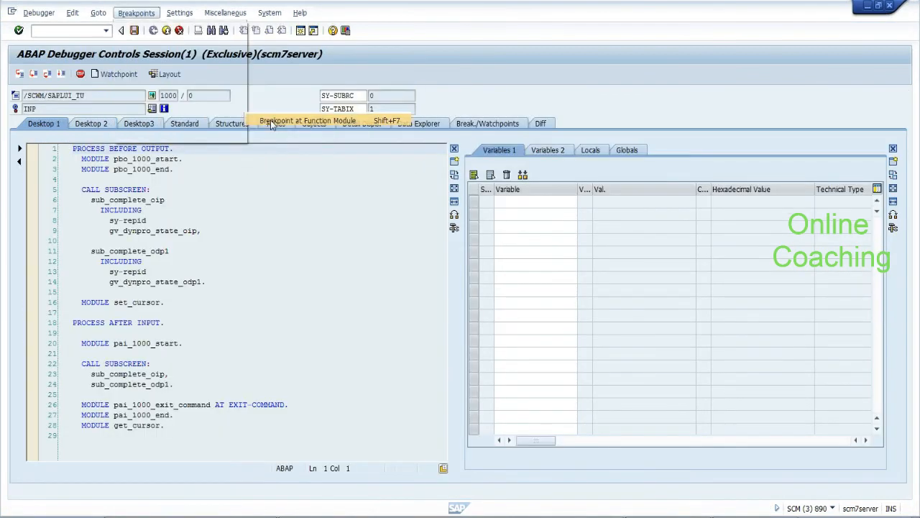
text(number*)
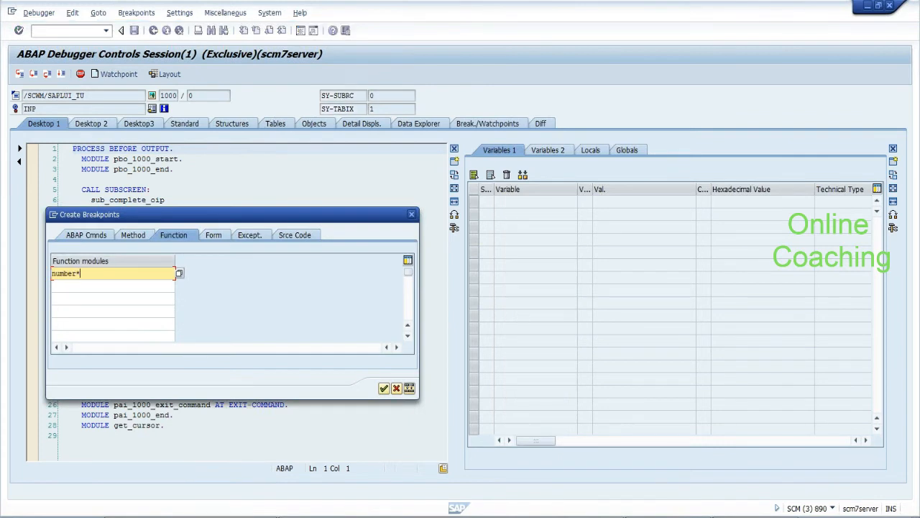
text(nex)
key(BackSpace)
key(BackSpace)
key(BackSpace)
text(next*)
click(179, 274)
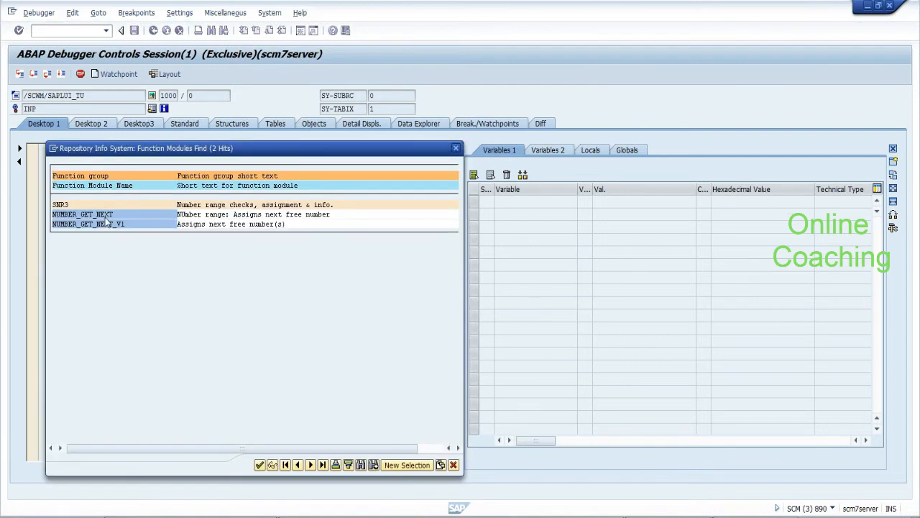
double_click(105, 216)
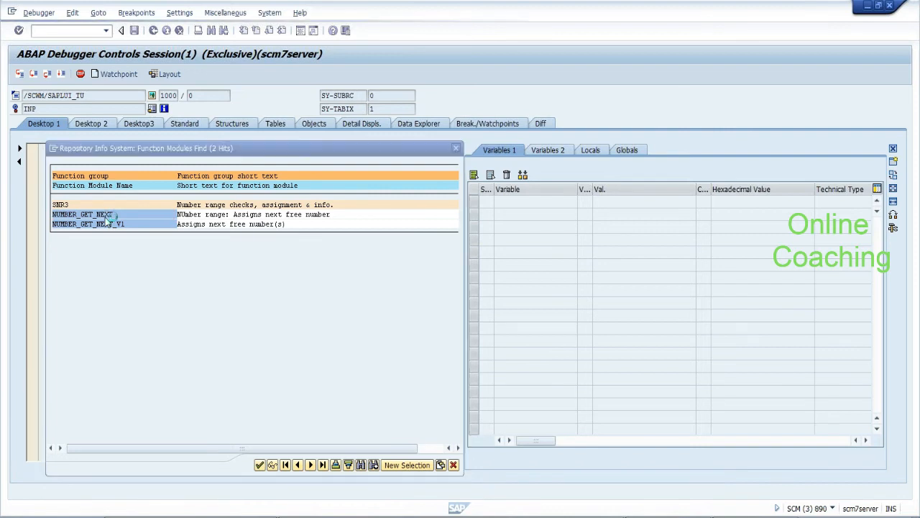
click(384, 389)
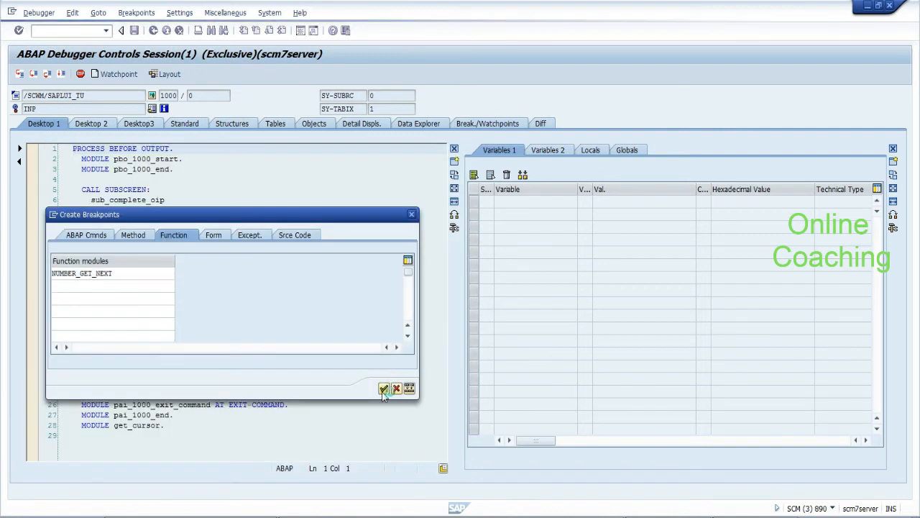
click(60, 75)
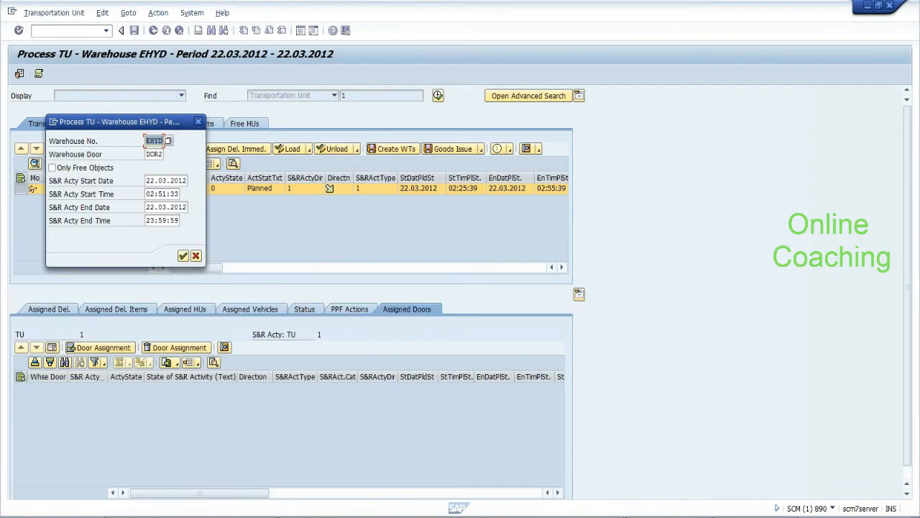
Confirm the door dialog, halt in NUMBER_GET_NEXT, and add NR_RANGE_NR to the variables
click(183, 256)
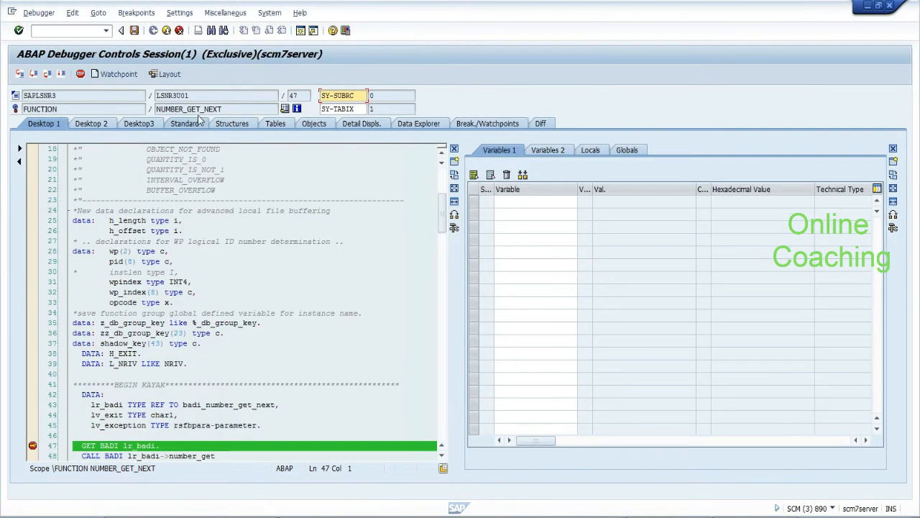
drag(195, 108, 156, 109)
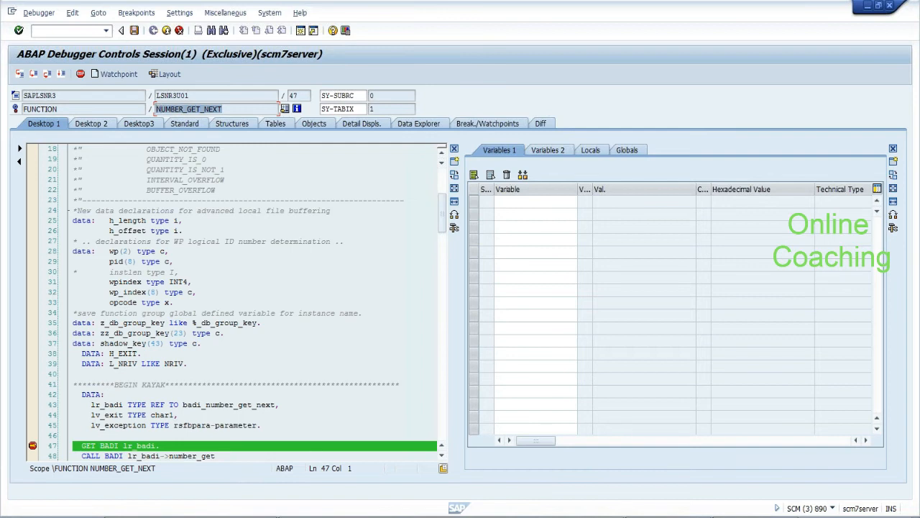
drag(224, 109, 209, 108)
click(224, 109)
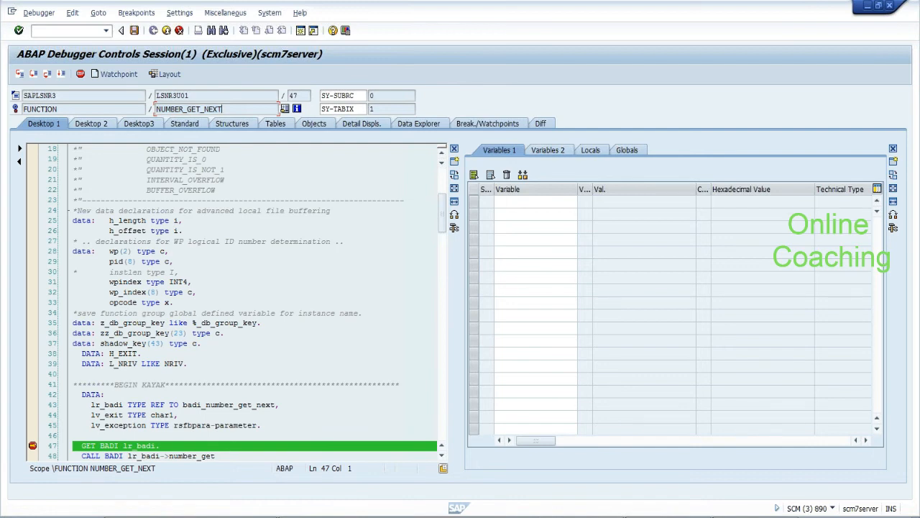
click(442, 456)
click(443, 455)
click(443, 456)
click(443, 456)
click(443, 456)
click(443, 456)
click(443, 456)
click(443, 456)
click(443, 456)
click(443, 456)
click(443, 456)
click(443, 456)
click(443, 456)
click(443, 456)
click(443, 456)
click(443, 456)
click(443, 456)
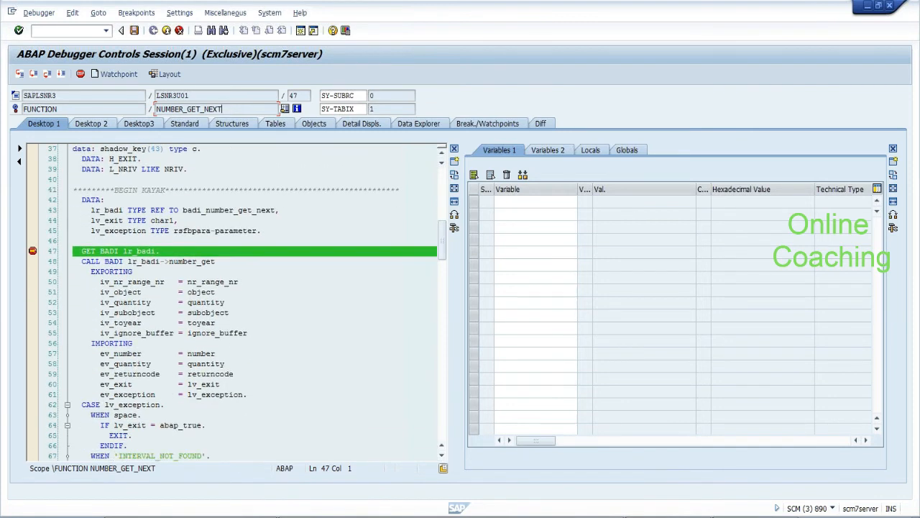
double_click(215, 282)
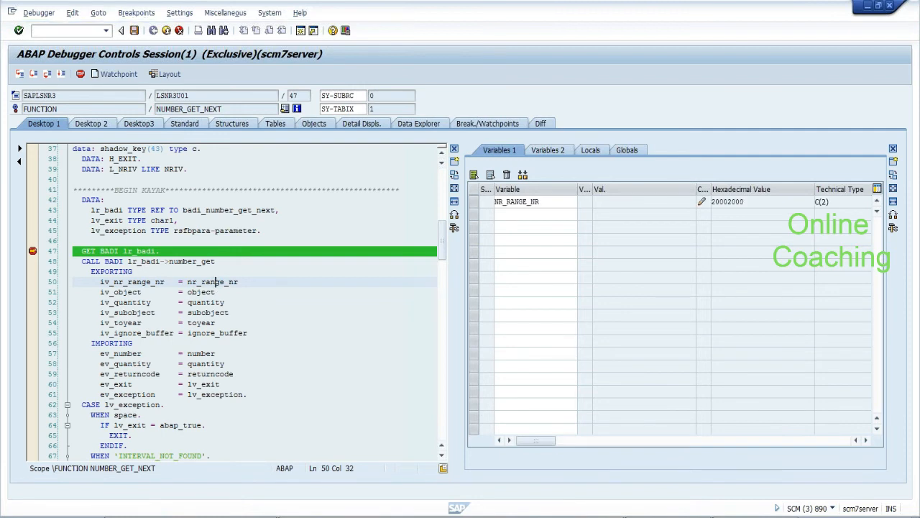
Step once and add OBJECT, QUANTITY, SUBOBJECT and TOYEAR to Variables 1
click(33, 74)
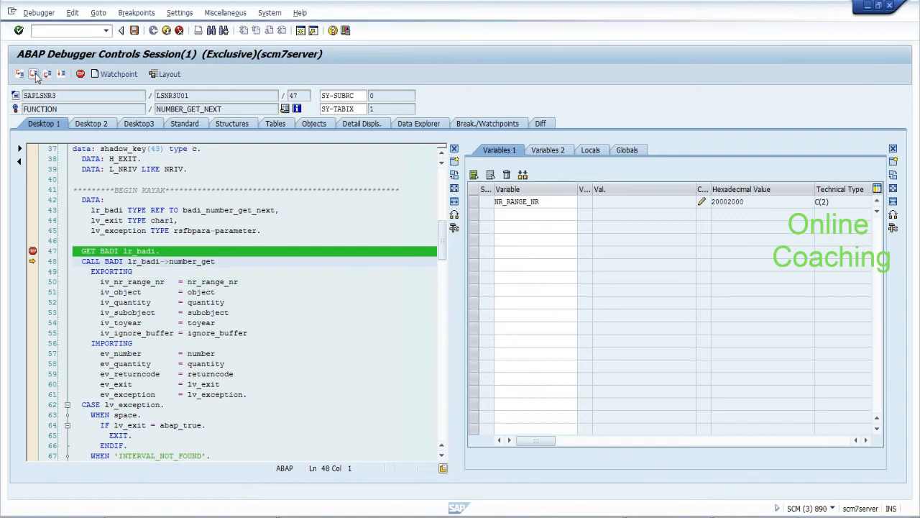
click(200, 293)
double_click(200, 293)
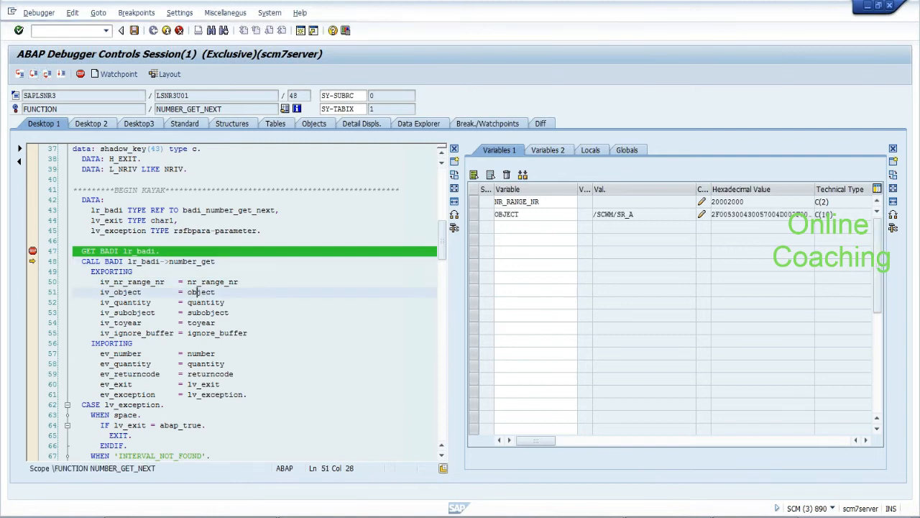
double_click(203, 302)
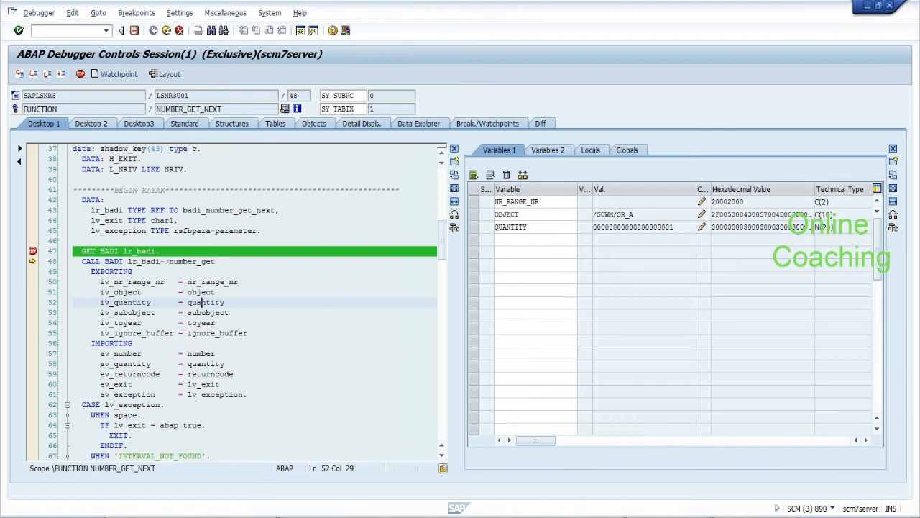
double_click(205, 312)
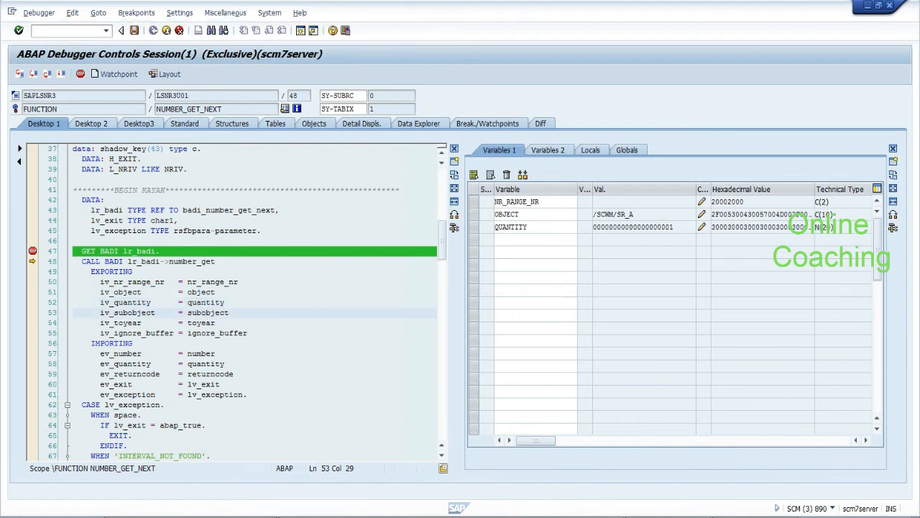
click(204, 323)
double_click(203, 323)
click(208, 333)
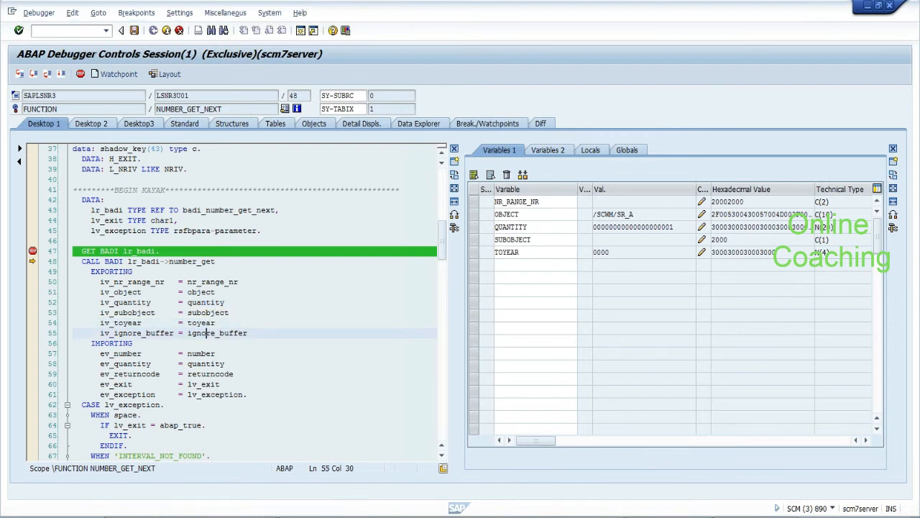
Inspect the call stack (ADD_TU_DOOR, CREATE_NEW_BO_DOOR, CREATE_SR_ACT_NUM) and open CREATE_SR_ACT_NUM's source
click(184, 124)
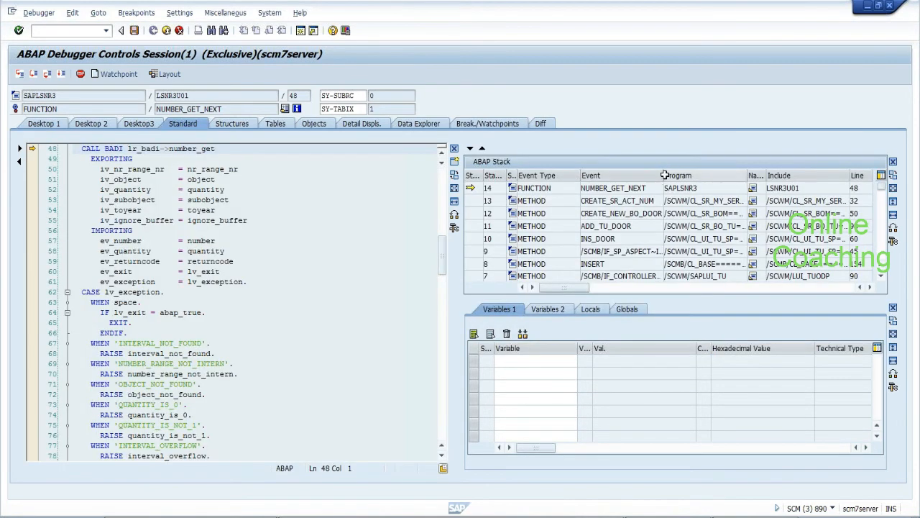
drag(666, 179, 702, 179)
drag(655, 201, 584, 201)
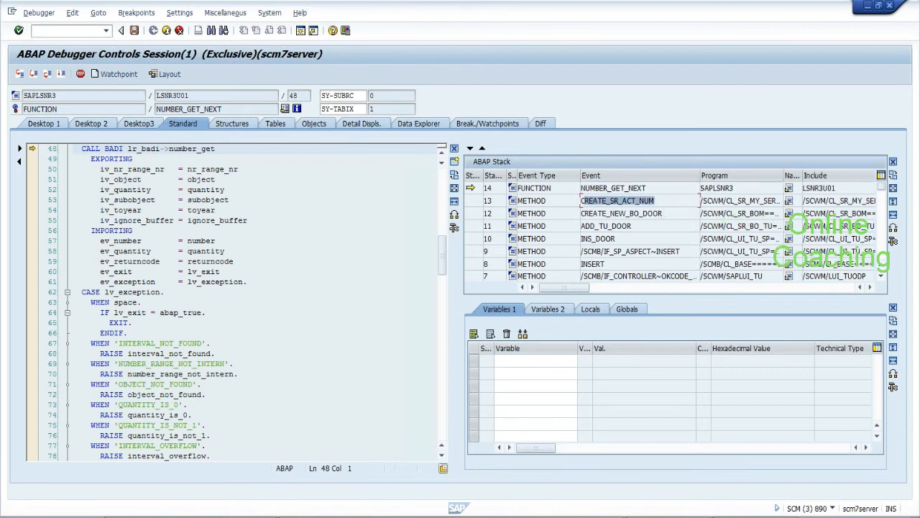
drag(663, 214, 581, 214)
drag(632, 226, 581, 226)
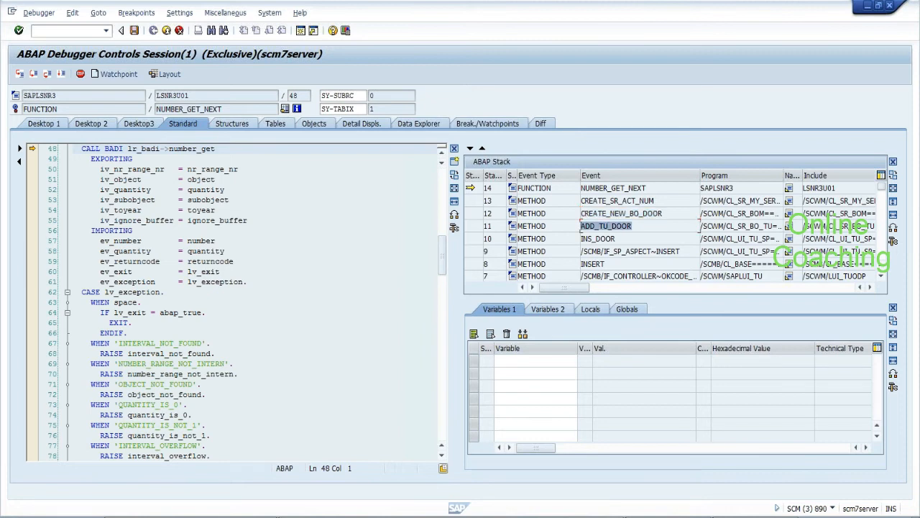
click(611, 213)
drag(656, 200, 581, 200)
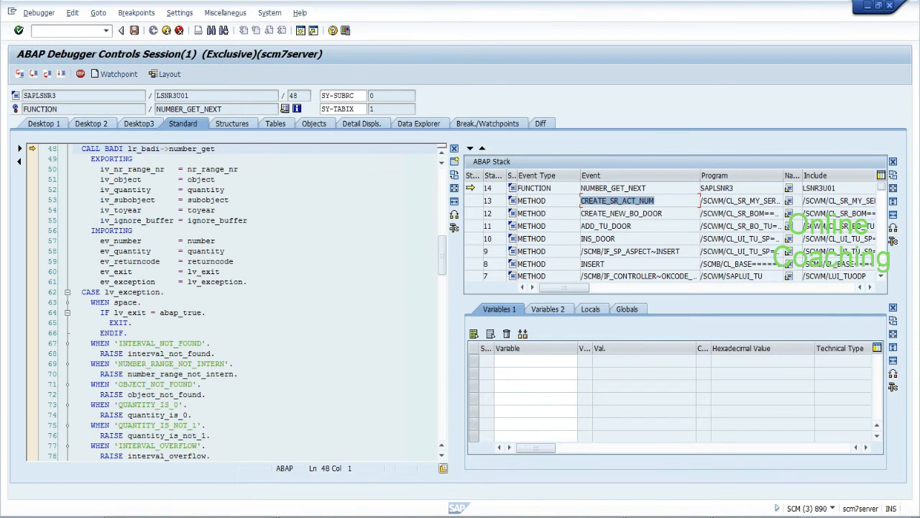
double_click(473, 202)
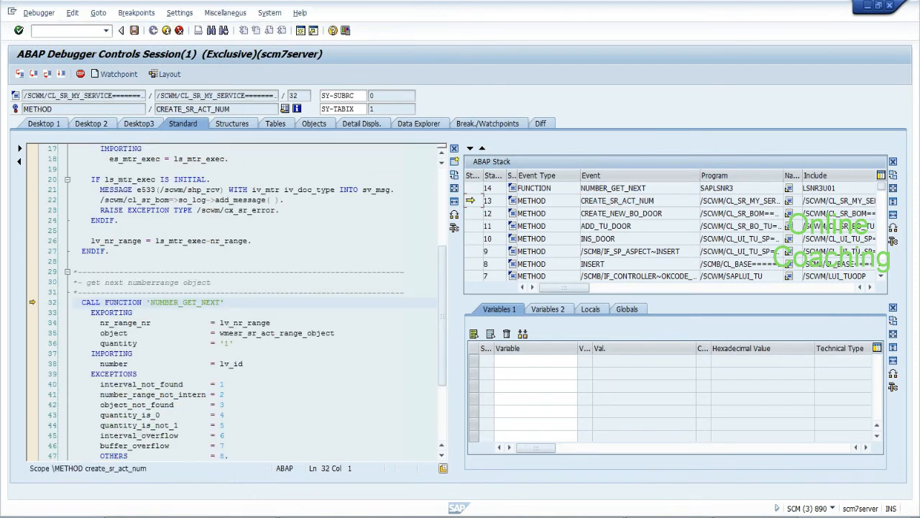
Add ls_mtr_exec to the watched variables and open its structure's field details
drag(443, 263, 443, 215)
click(261, 209)
drag(261, 210, 317, 210)
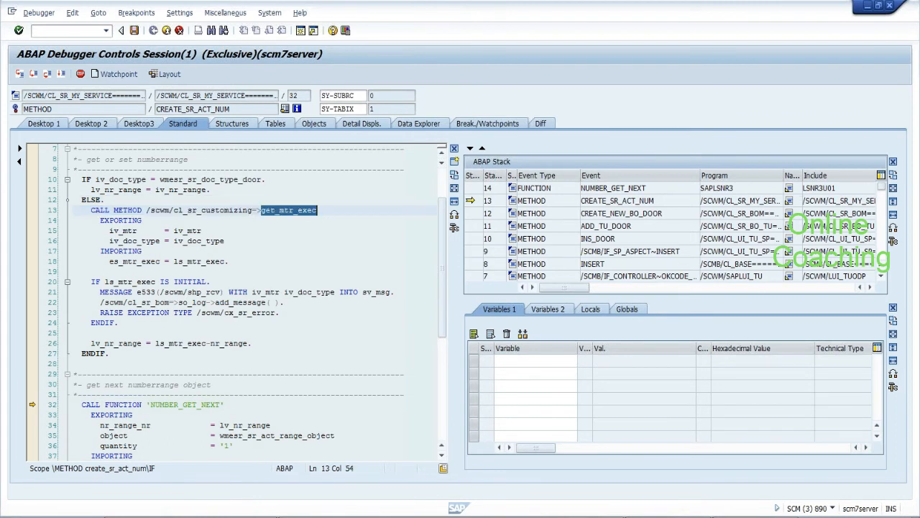
double_click(187, 262)
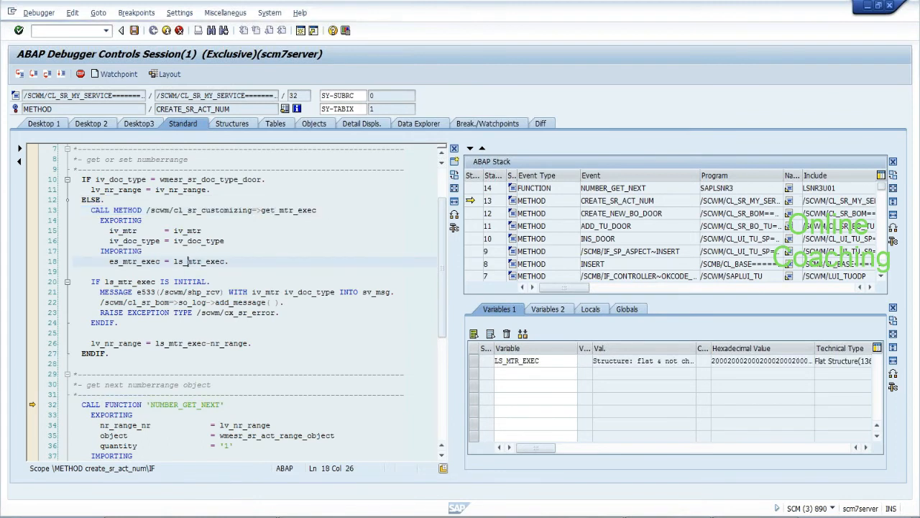
double_click(506, 361)
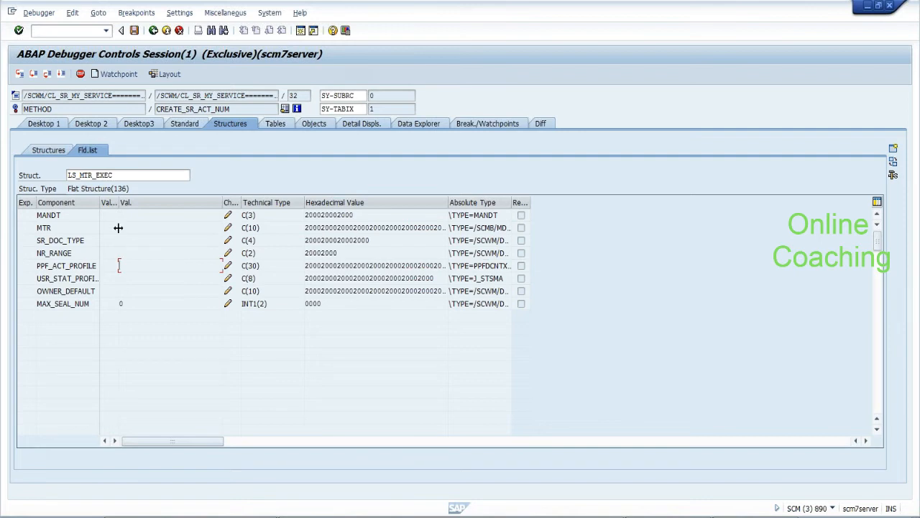
Return to Desktop 1 and scroll the create_sr_act_num source up to its line 10 door-type check
click(50, 124)
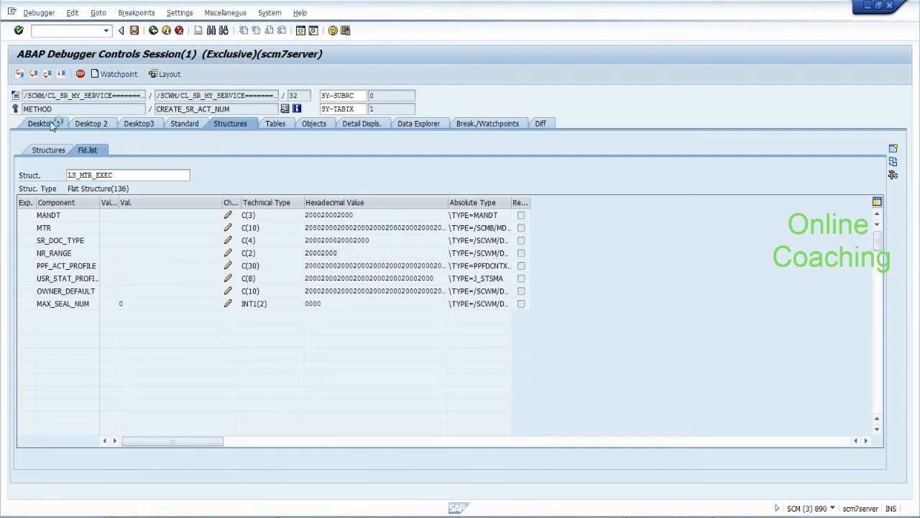
drag(443, 254, 444, 210)
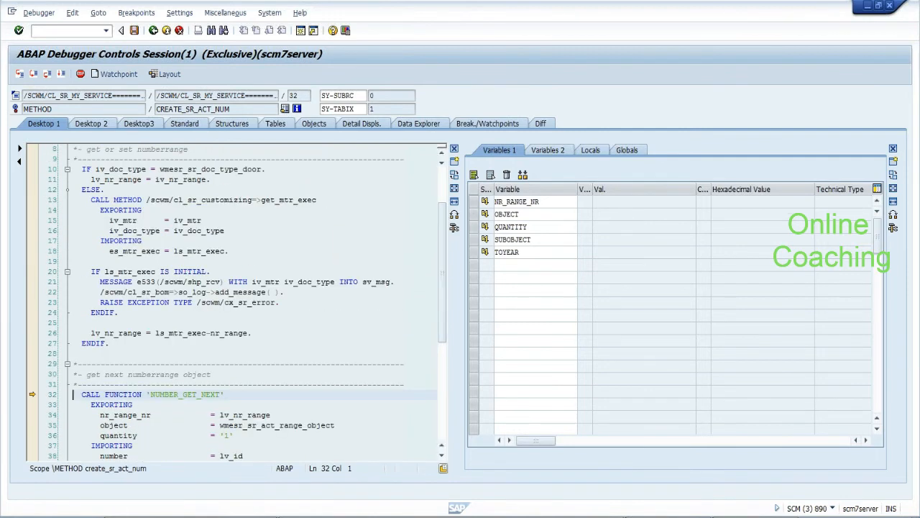
drag(318, 199, 262, 201)
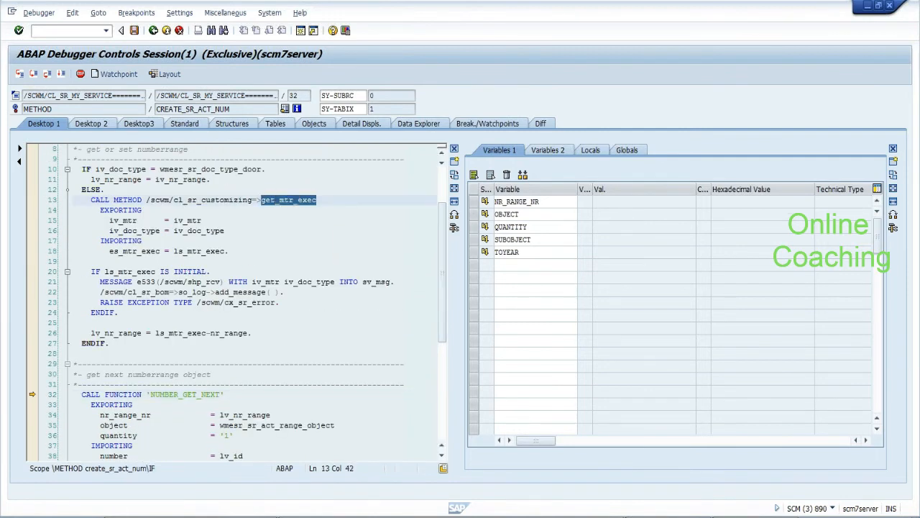
click(244, 169)
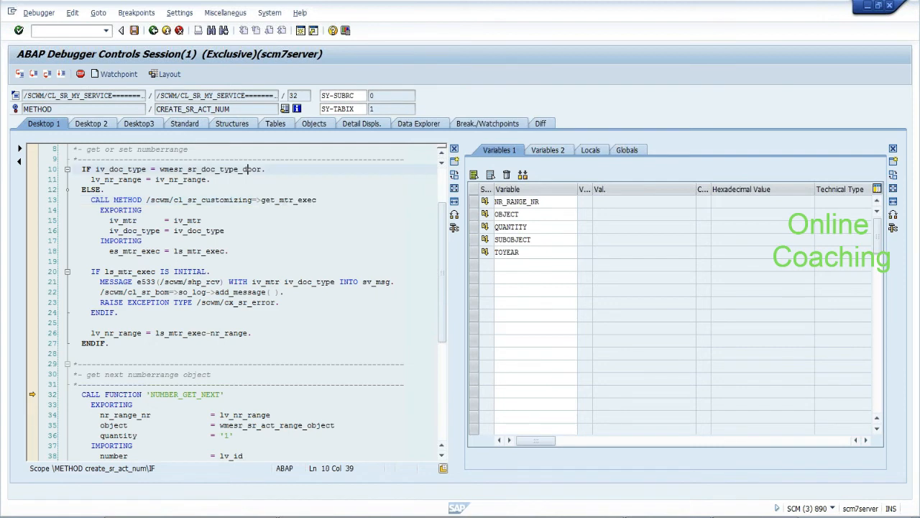
drag(443, 248, 442, 220)
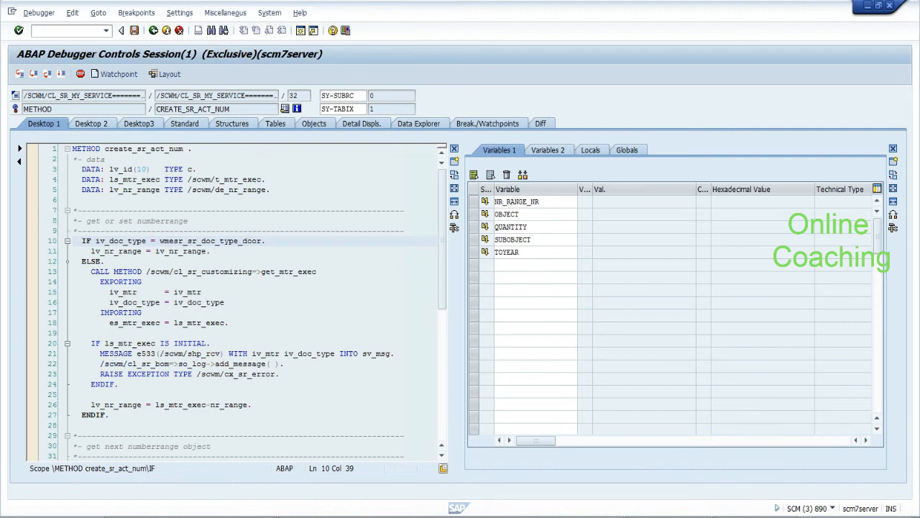
Set a session breakpoint on line 10 of create_sr_act_num and continue execution
click(33, 239)
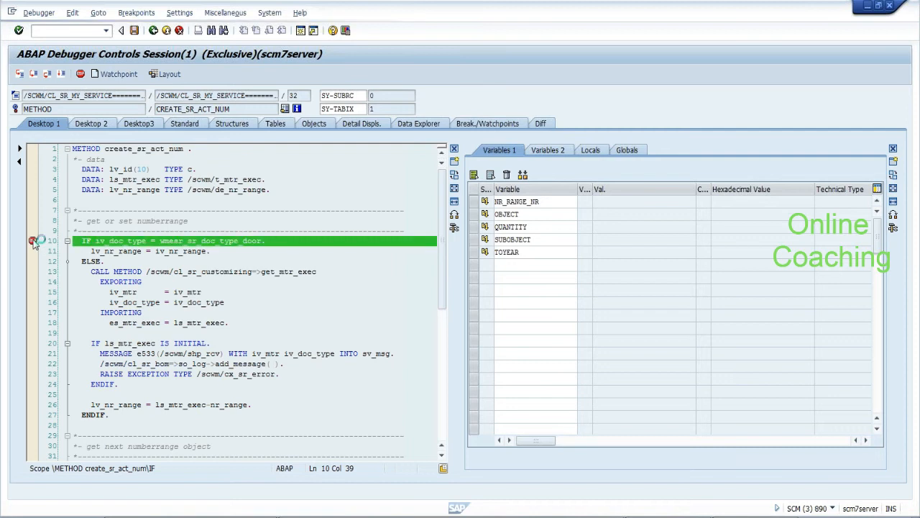
click(134, 30)
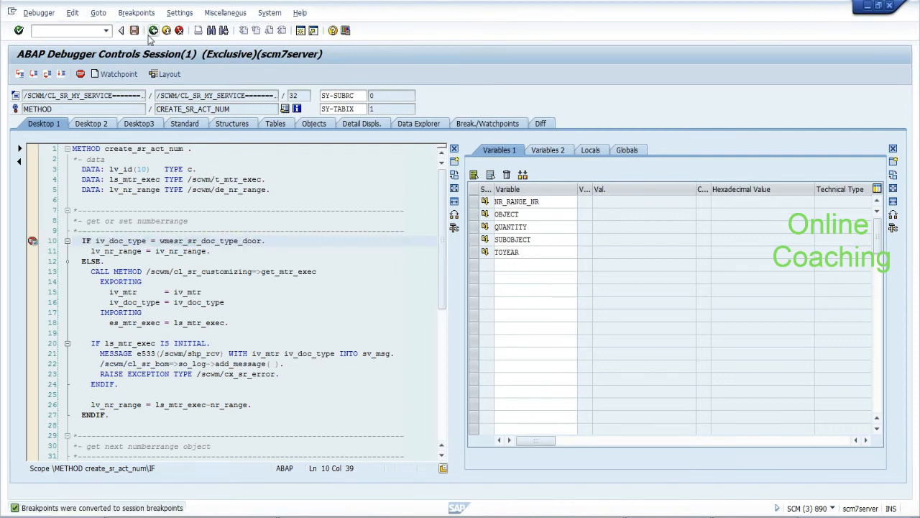
click(61, 75)
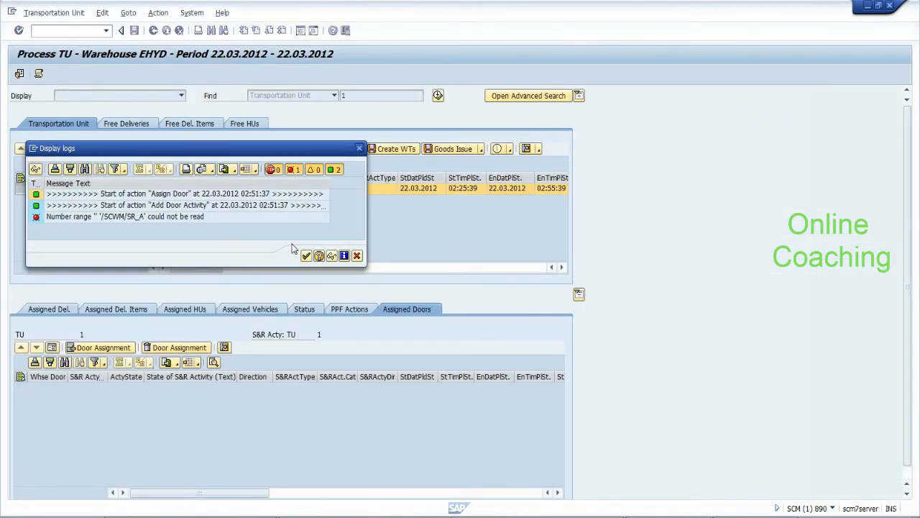
Close the error log and resubmit the door DOR2 assignment for TU 1
click(306, 255)
click(112, 348)
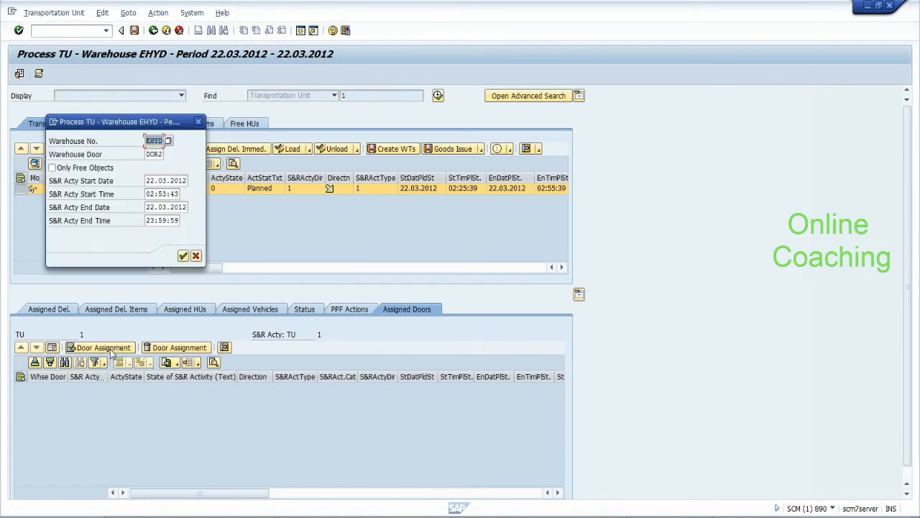
click(184, 256)
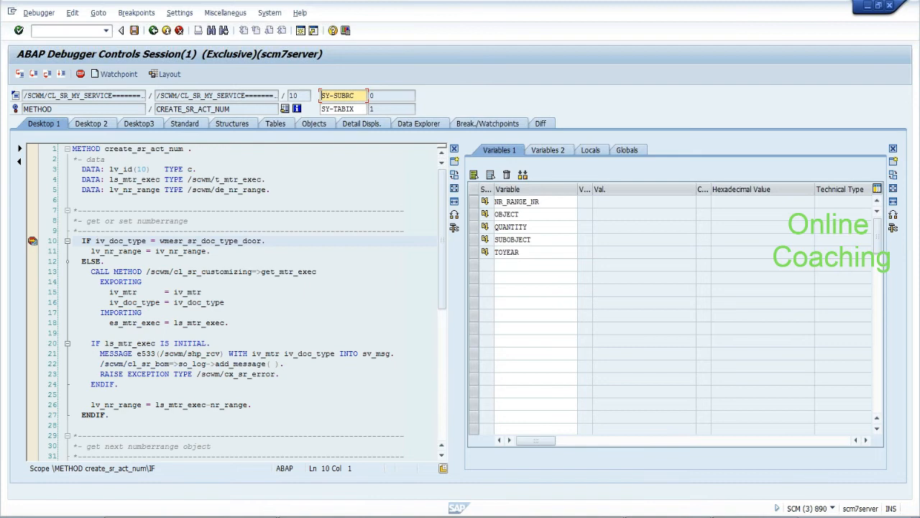
Watch IV_NR_RANGE and IV_MTR while stepping to the NUMBER_GET_NEXT call on line 32
double_click(188, 251)
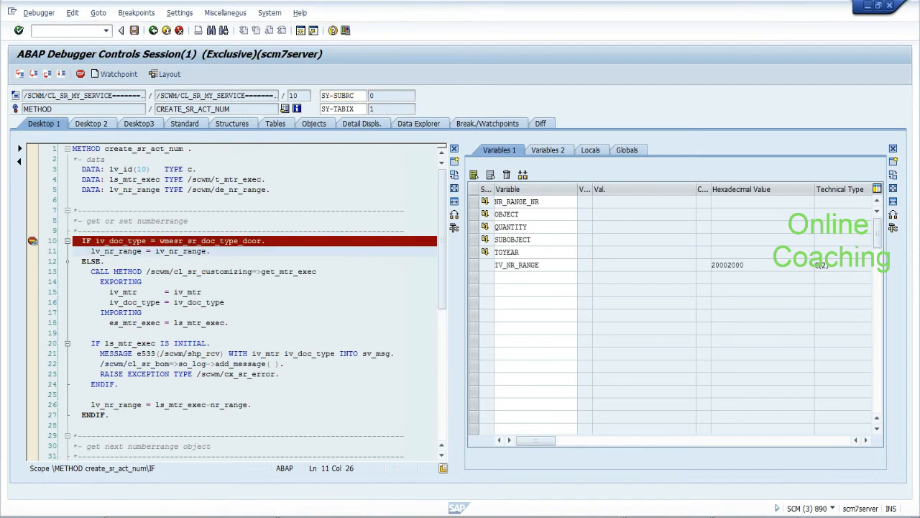
drag(542, 265, 495, 266)
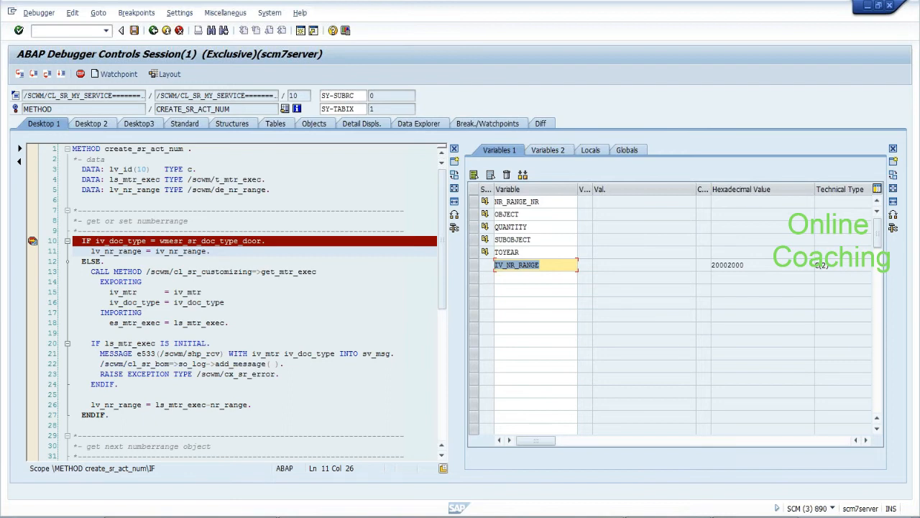
click(32, 76)
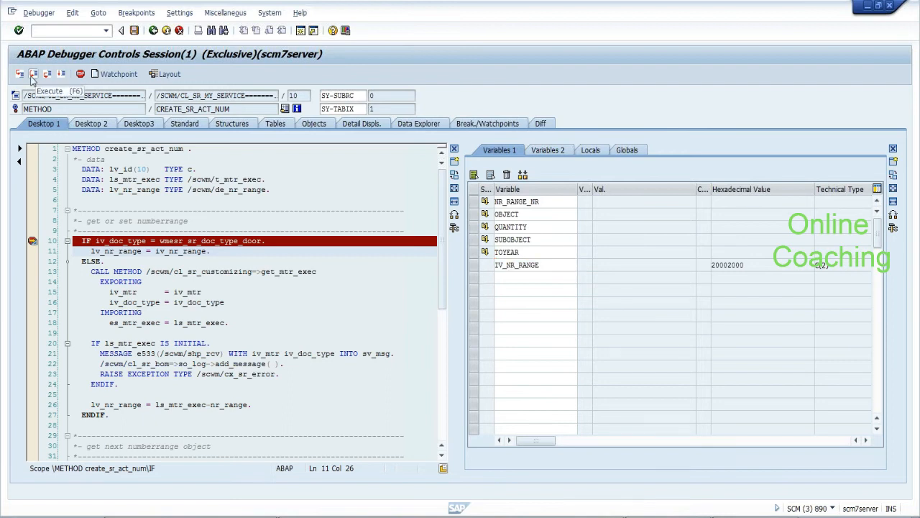
click(33, 76)
click(32, 77)
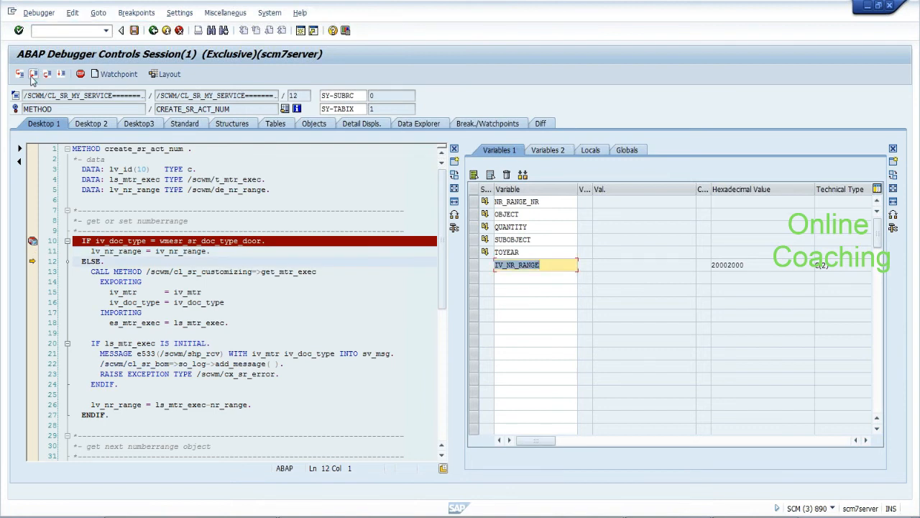
click(195, 293)
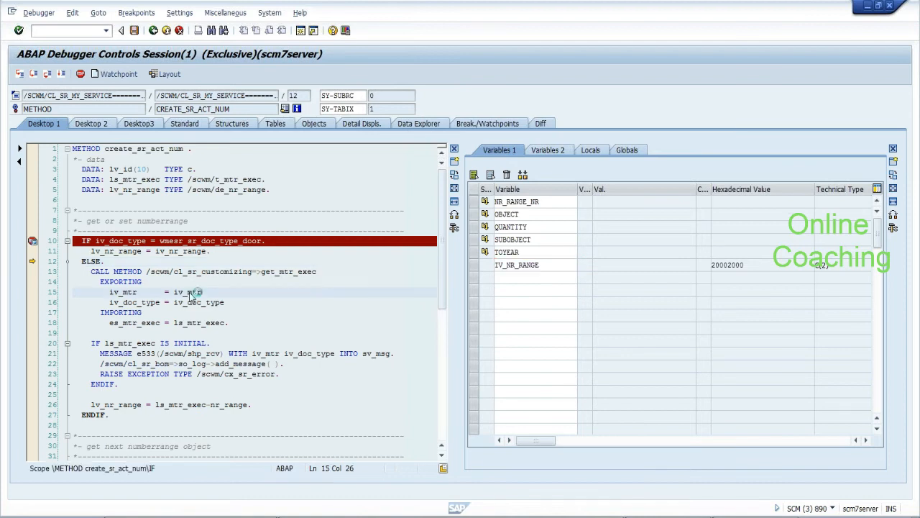
double_click(191, 294)
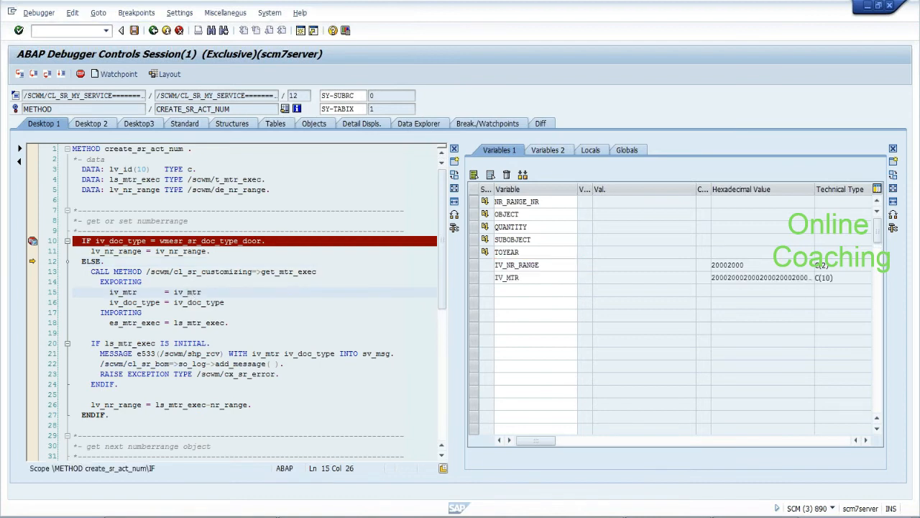
click(33, 75)
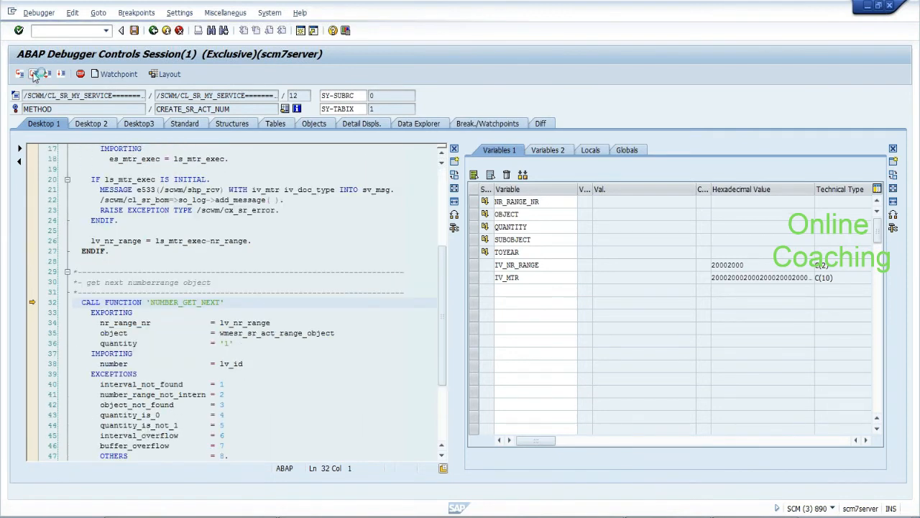
Overwrite LV_NR_RANGE with 01, watch the range object, and step into NUMBER_GET_NEXT
double_click(246, 322)
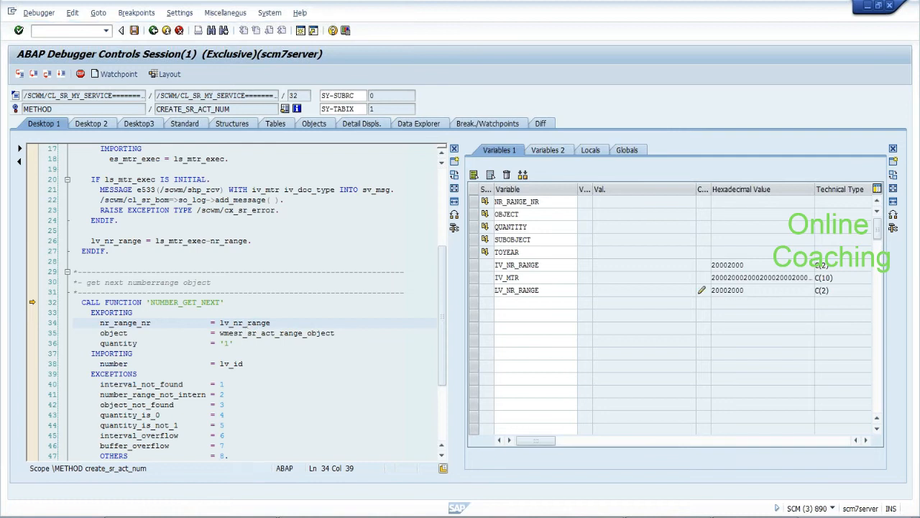
click(702, 290)
text(01)
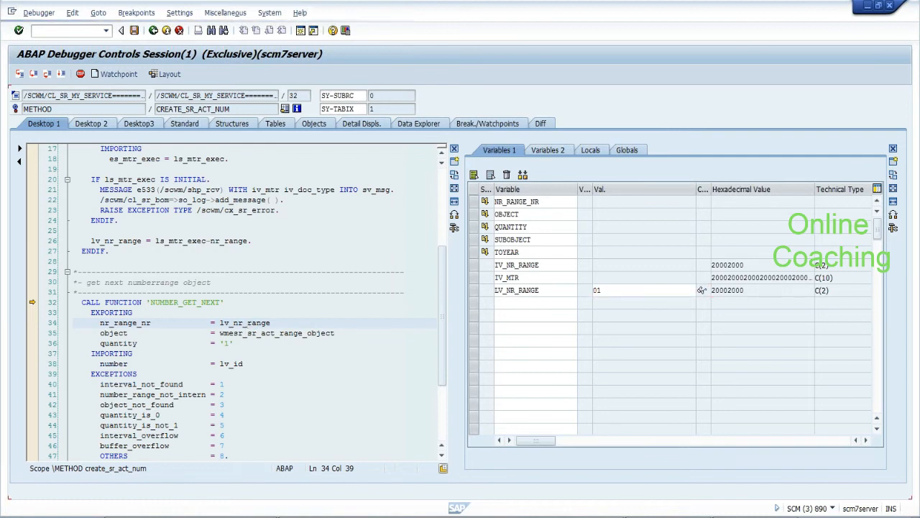
click(702, 290)
double_click(275, 333)
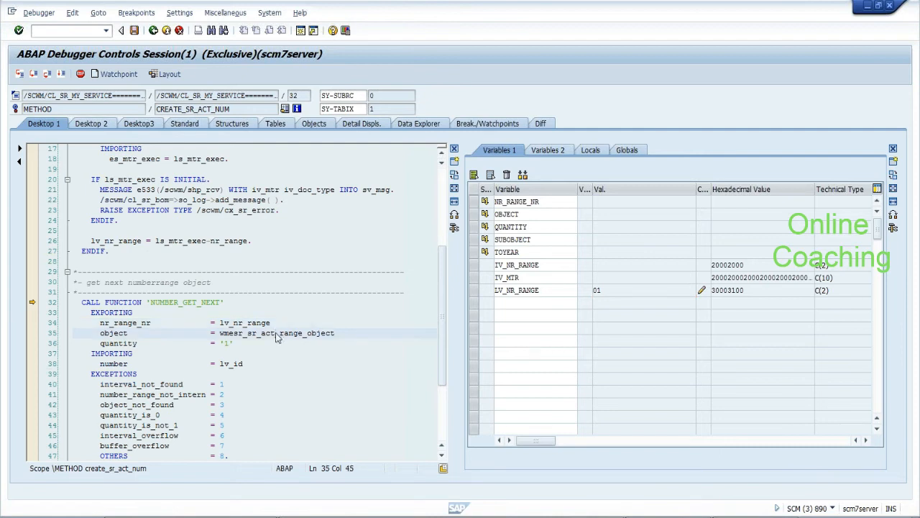
click(35, 73)
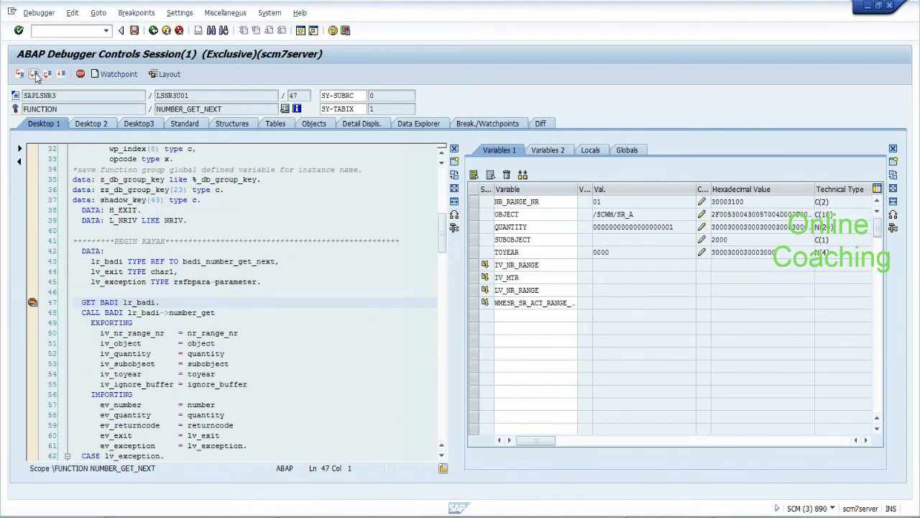
Step past the number_get BAdI call and exception checks to the line 98 buffer check
click(35, 74)
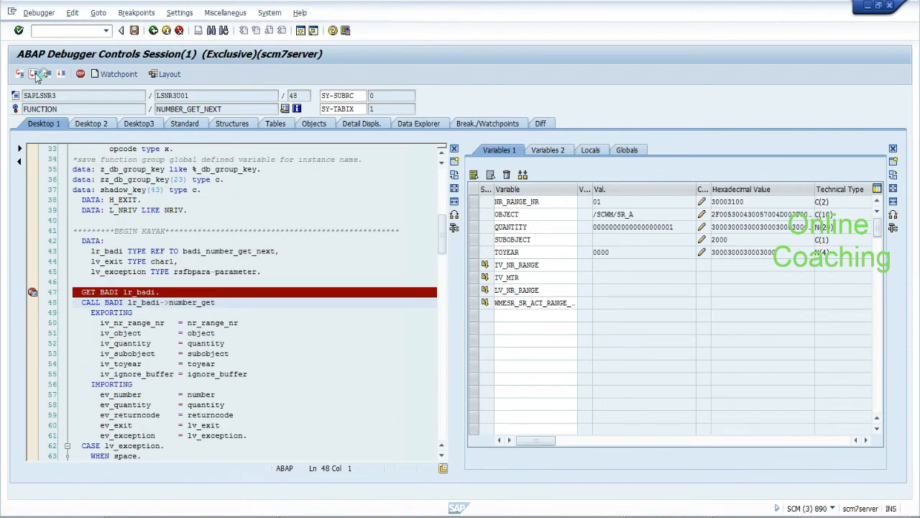
click(34, 75)
click(214, 180)
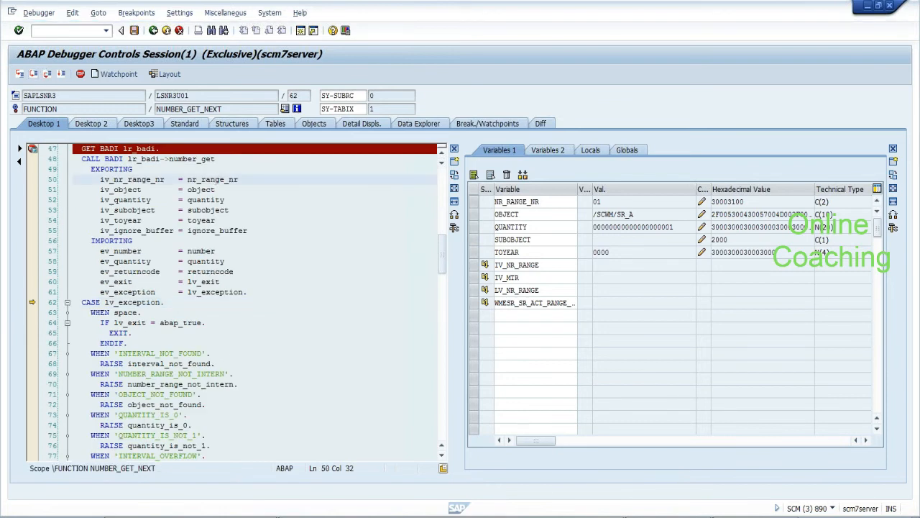
click(34, 75)
click(34, 75)
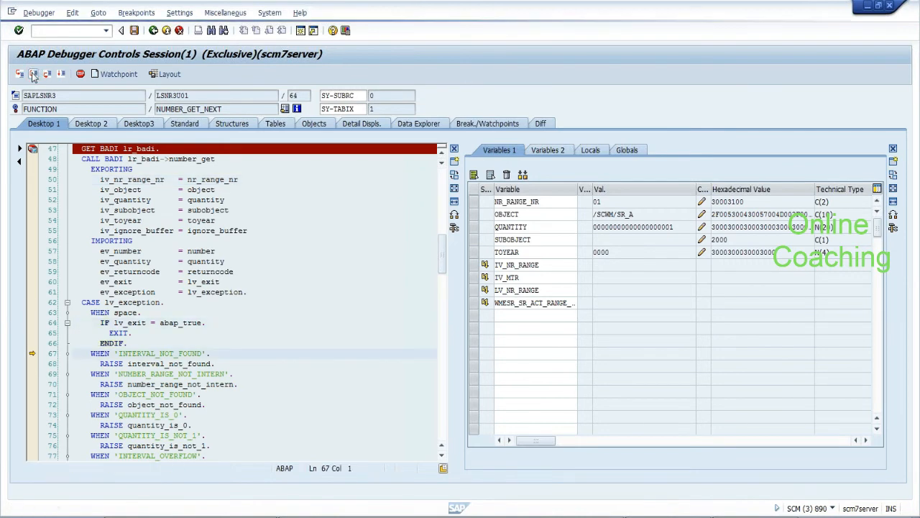
click(34, 75)
click(34, 75)
click(33, 75)
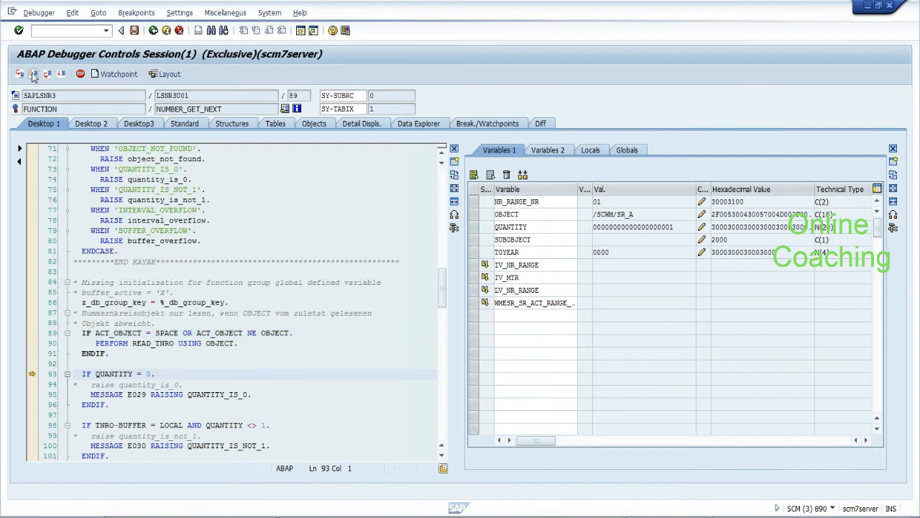
click(34, 75)
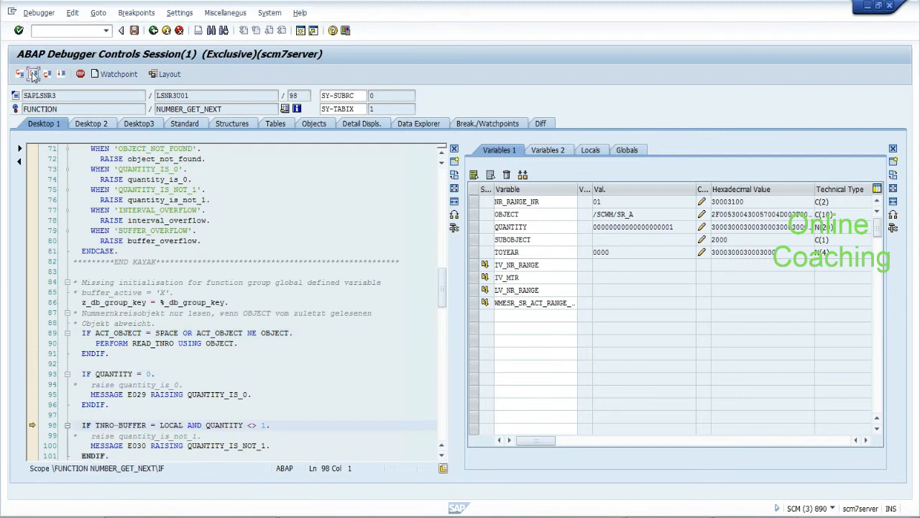
click(34, 75)
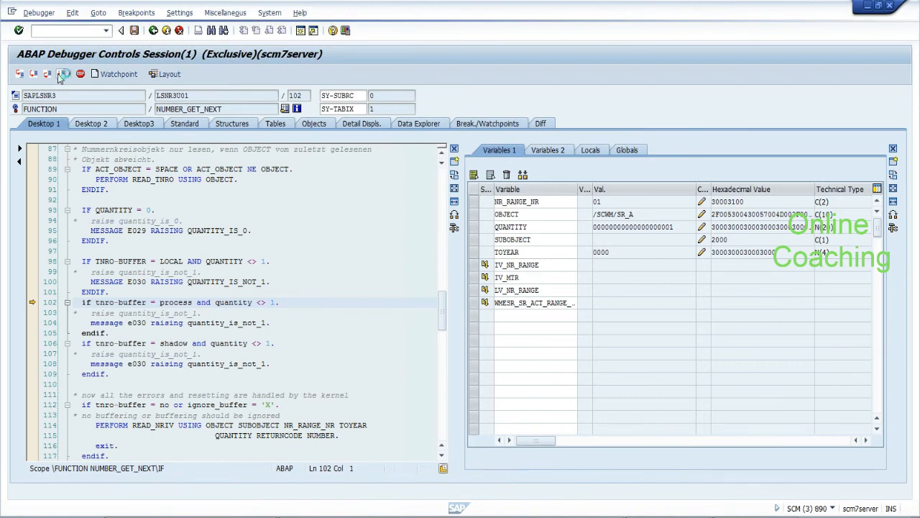
Let the program finish, then save TU 1 with door DOR2 and dismiss the log
click(63, 74)
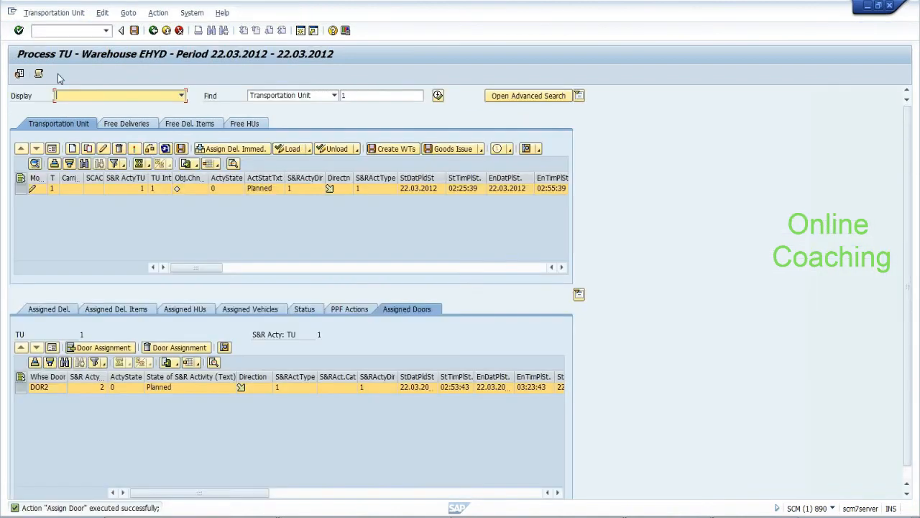
click(37, 386)
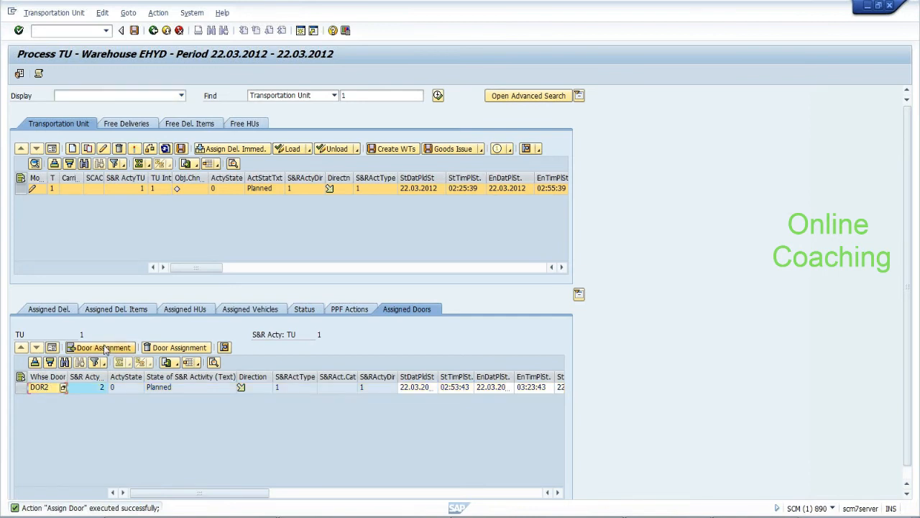
click(133, 31)
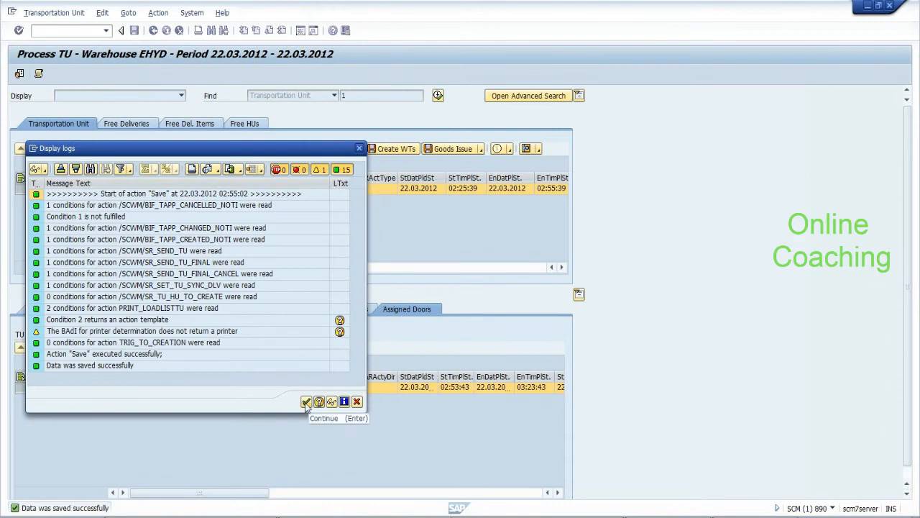
click(306, 401)
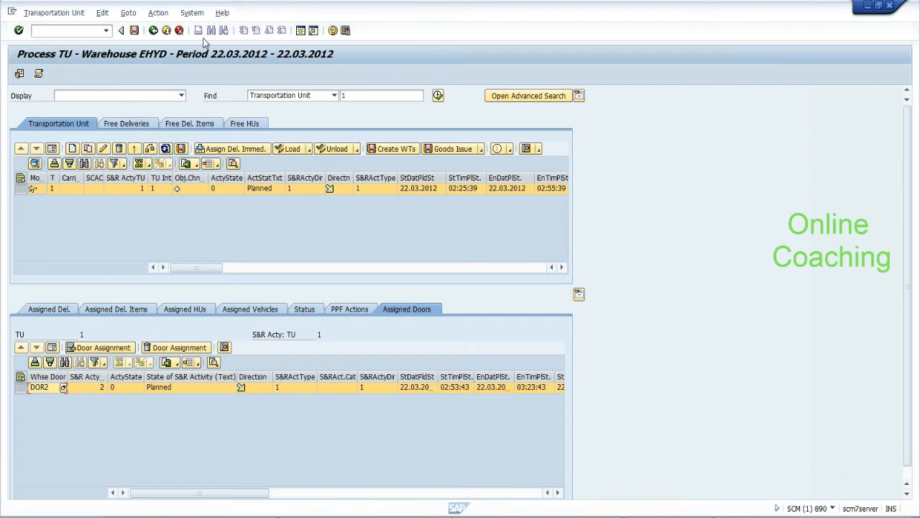
click(128, 13)
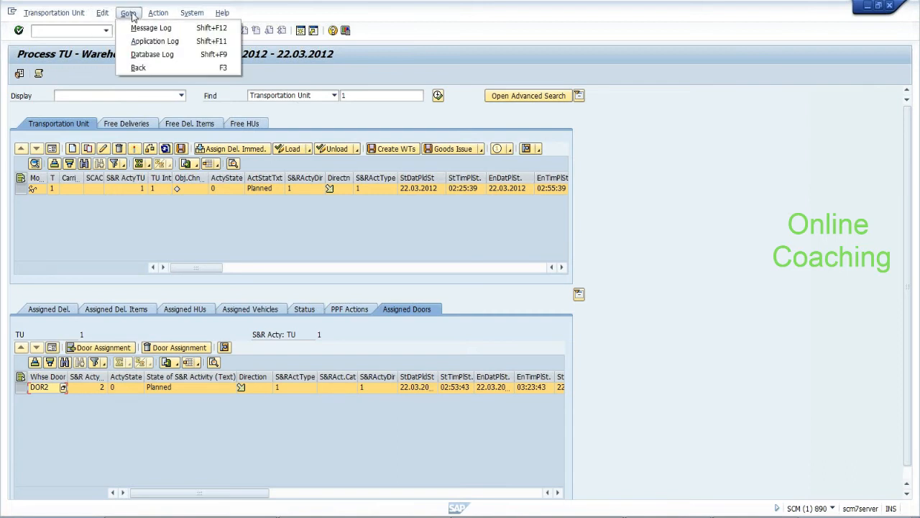
mouse_move(158, 13)
mouse_move(177, 45)
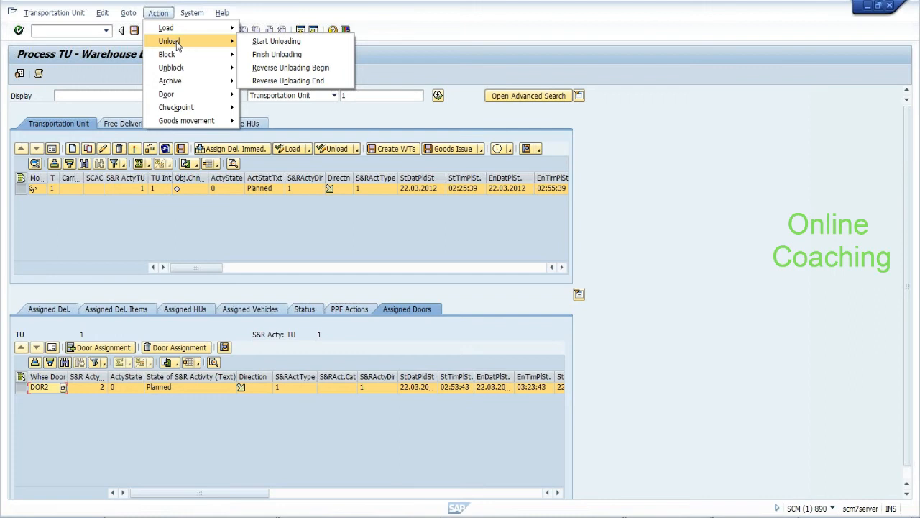
mouse_move(213, 110)
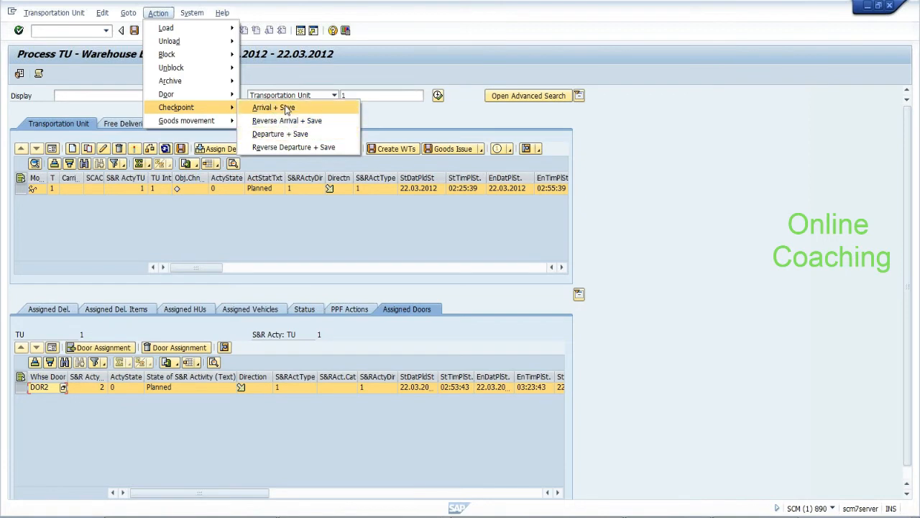
mouse_move(227, 55)
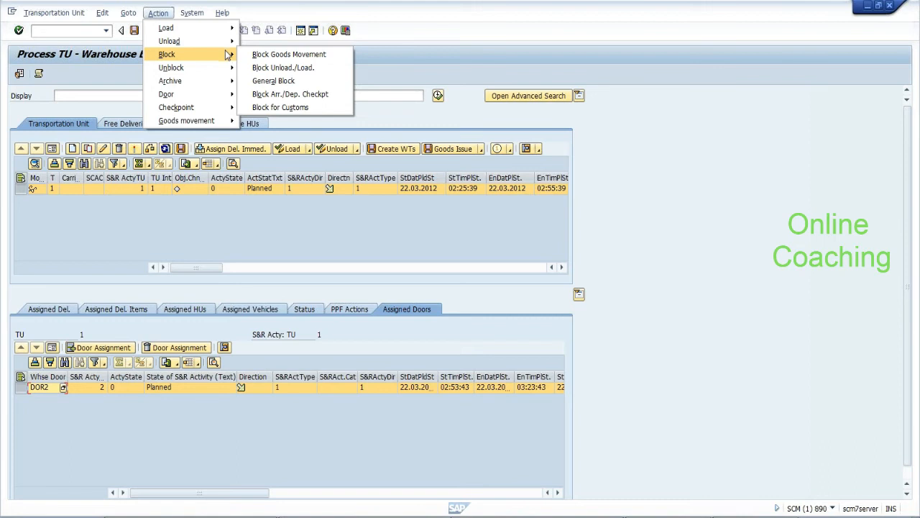
mouse_move(216, 121)
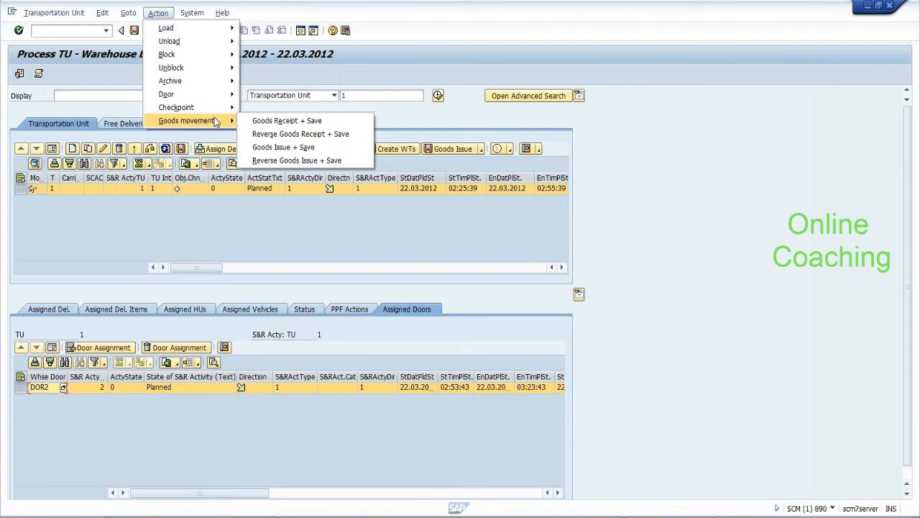
click(132, 216)
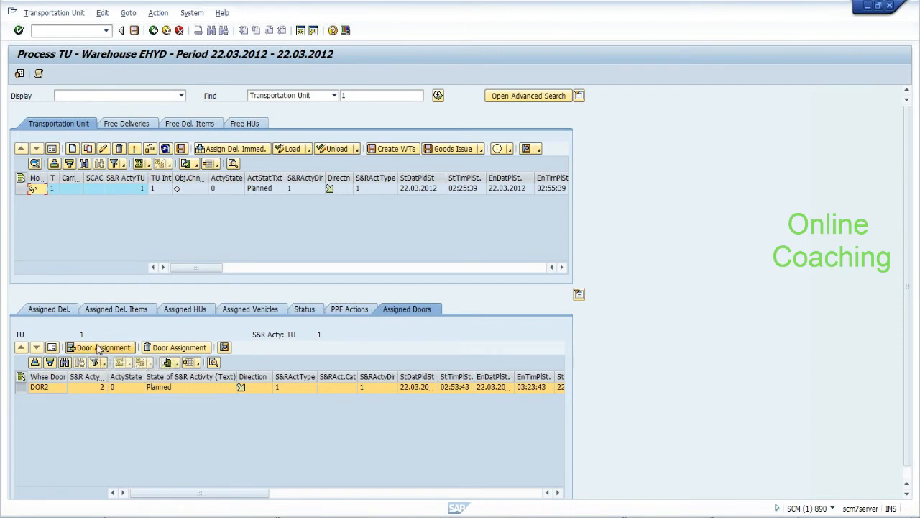
click(51, 389)
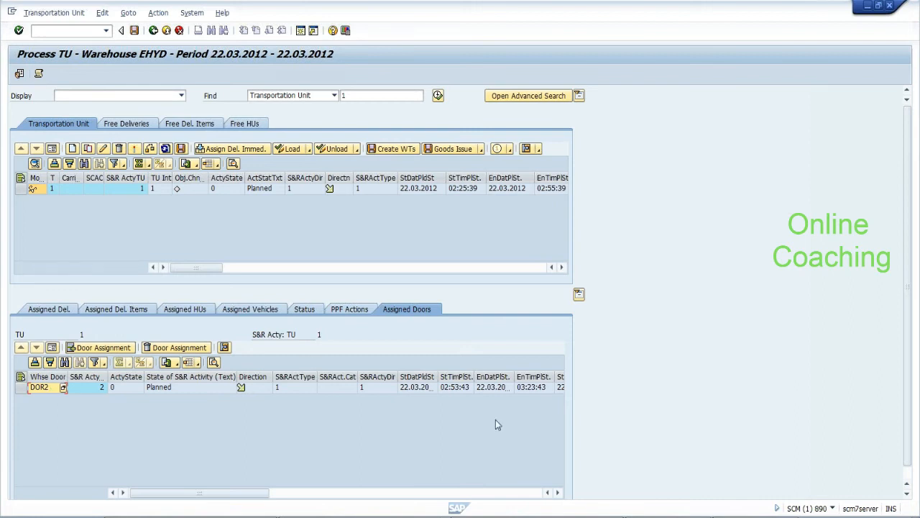
Bring the Notepad notes forward and add blank lines below 'packing product:--'
mouse_move(755, 517)
click(753, 501)
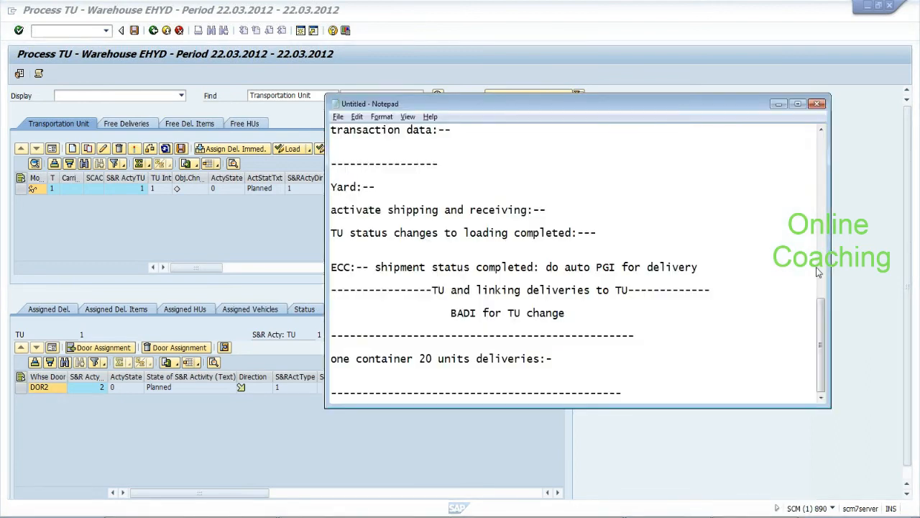
drag(824, 325, 821, 157)
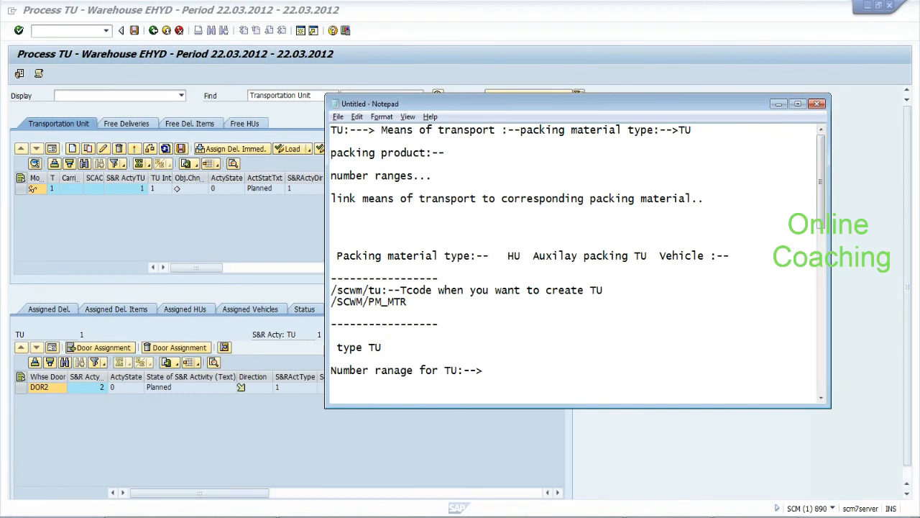
click(446, 153)
key(Return)
key(Return)
key(Return)
key(Return)
key(Return)
drag(381, 130, 692, 130)
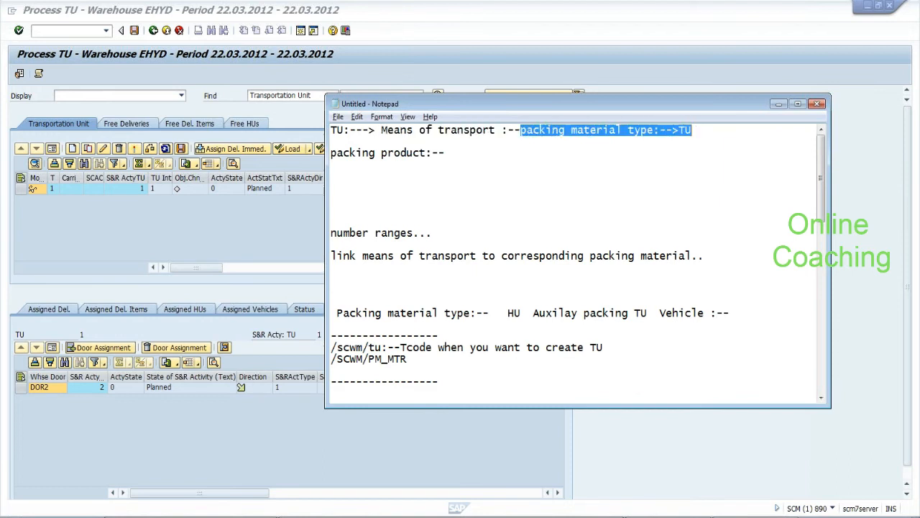
Tidy the blank lines and capitalize 'number ranges' to 'Number ranges'
drag(426, 152, 331, 152)
click(446, 153)
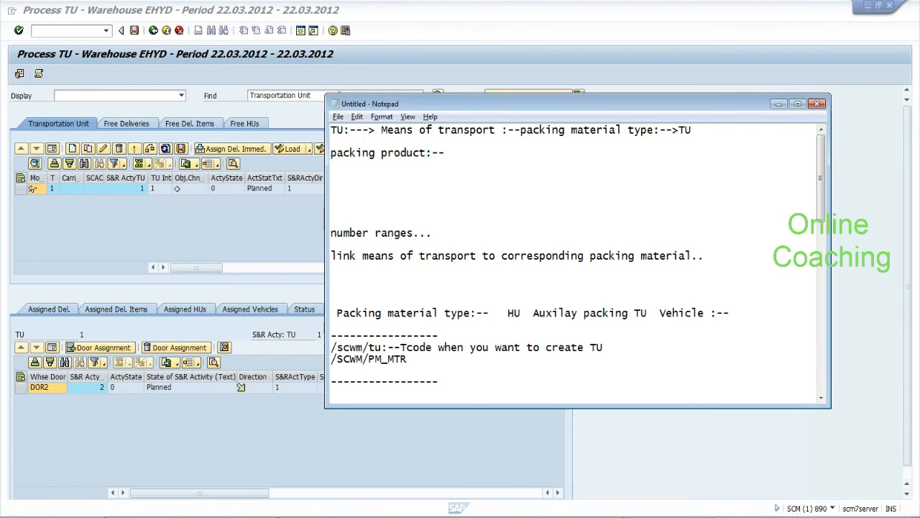
key(Return)
key(Return)
key(BackSpace)
key(BackSpace)
key(Delete)
key(Delete)
key(Delete)
key(Delete)
key(Delete)
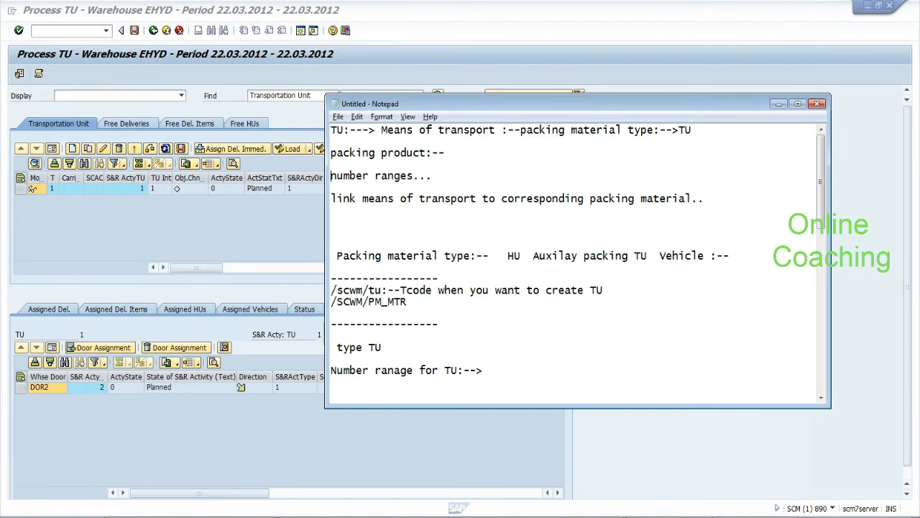
key(Delete)
text(N)
drag(331, 199, 699, 198)
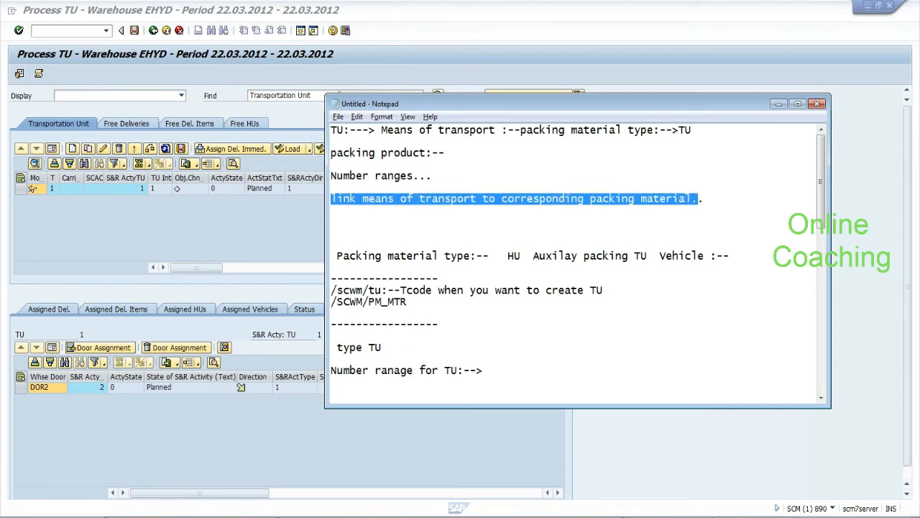
Add the line 'Maintain number range for S&R acitivities:--' below the link-means line
click(705, 198)
key(Return)
key(Return)
text(Maintain number r)
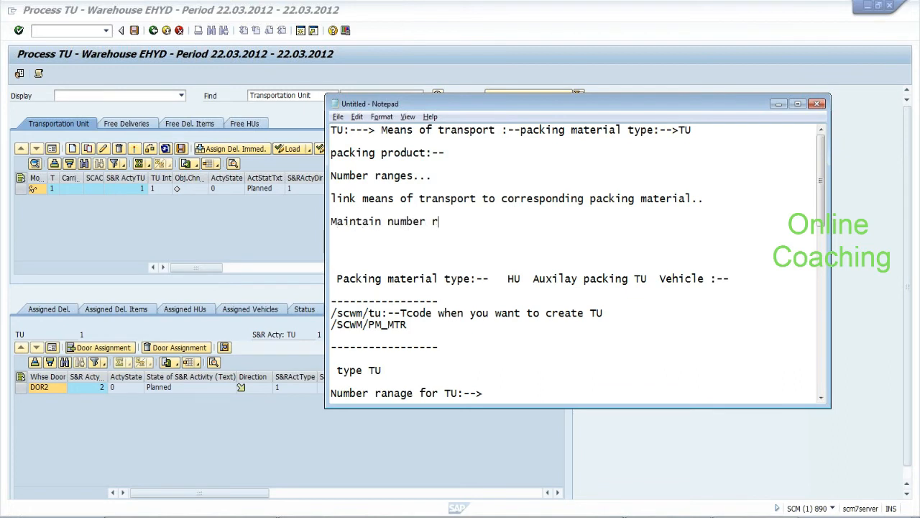
text(ange for S&R)
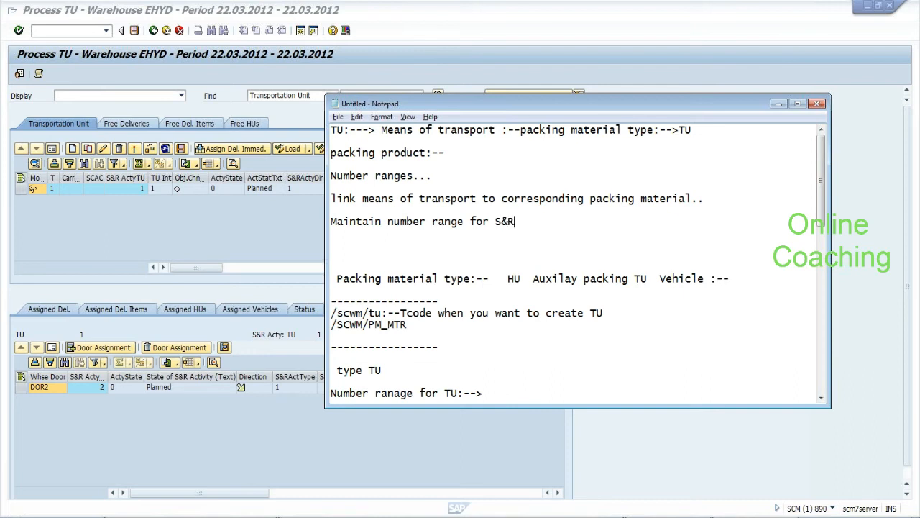
text( acitivities:--)
Add dashed separators and the line 'Create TU:--Link deliveries to TU:-- Assing door to TU:--'
key(Return)
key(Return)
key(Return)
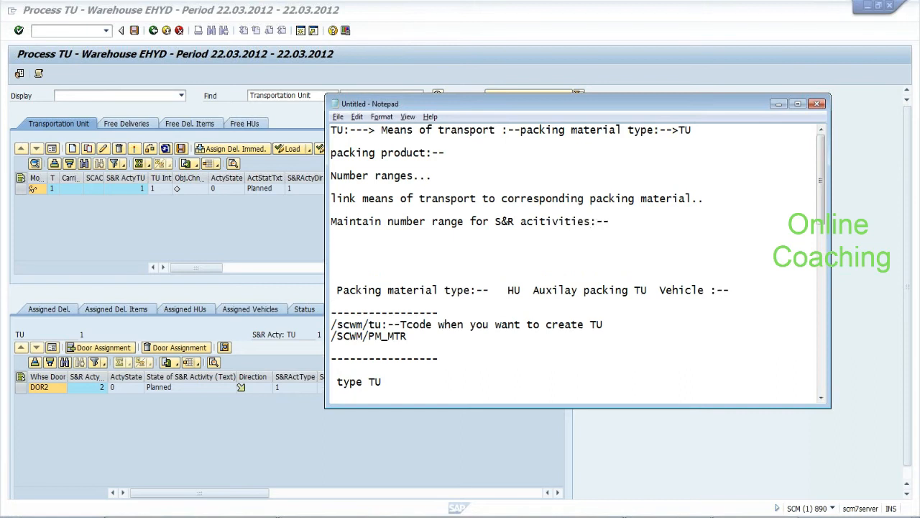
text(---------------------------)
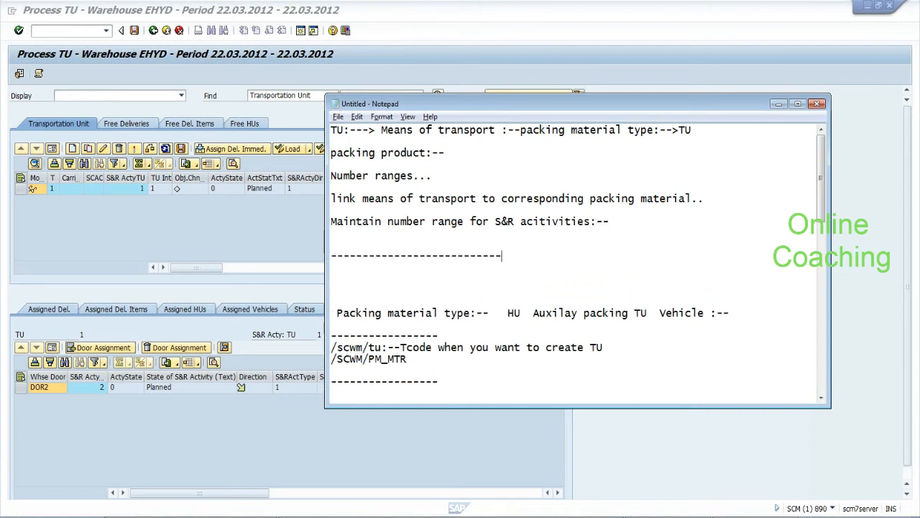
text(-------------------)
key(Return)
key(Return)
key(Return)
key(Return)
key(Return)
text(-)
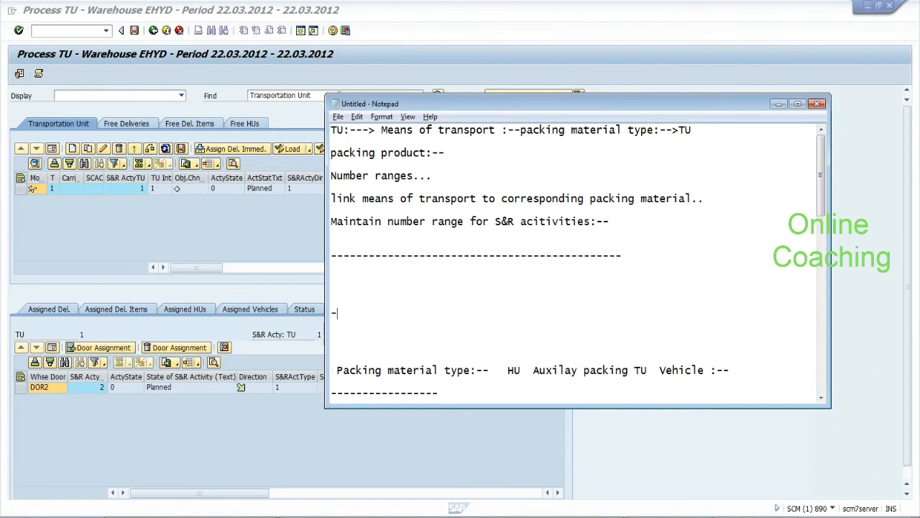
text(-------------------------------------------  C)
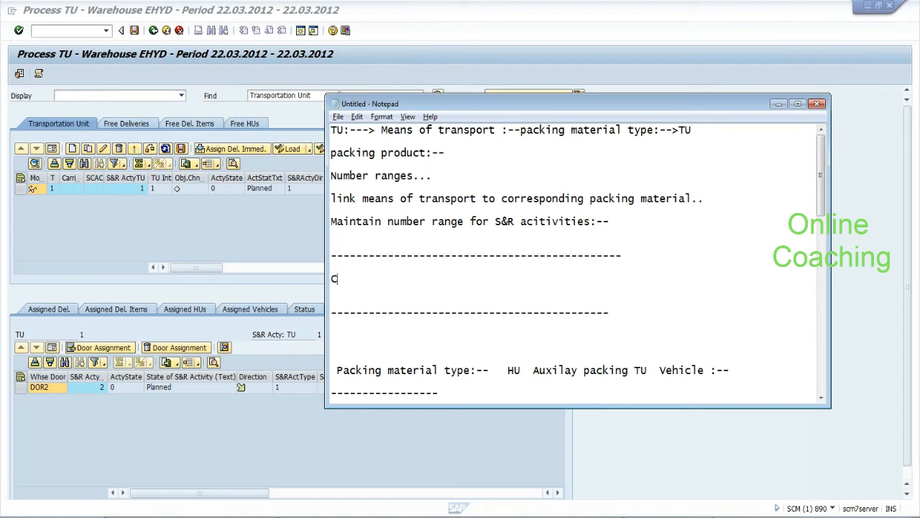
text(reate TU:--Link deliveries to TU:-- Assing door to TU)
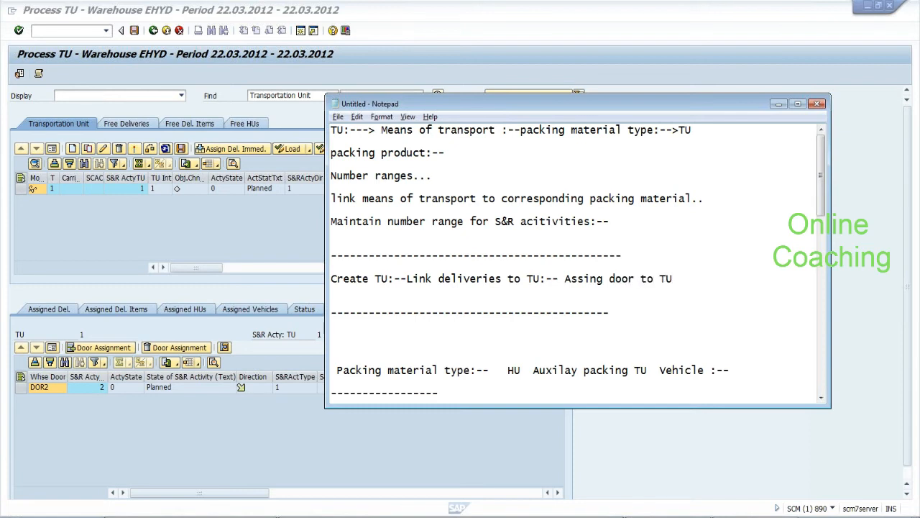
text(:--)
Below the door-assignment line, type 'Check in and Check out of TU:--'
key(Return)
key(Return)
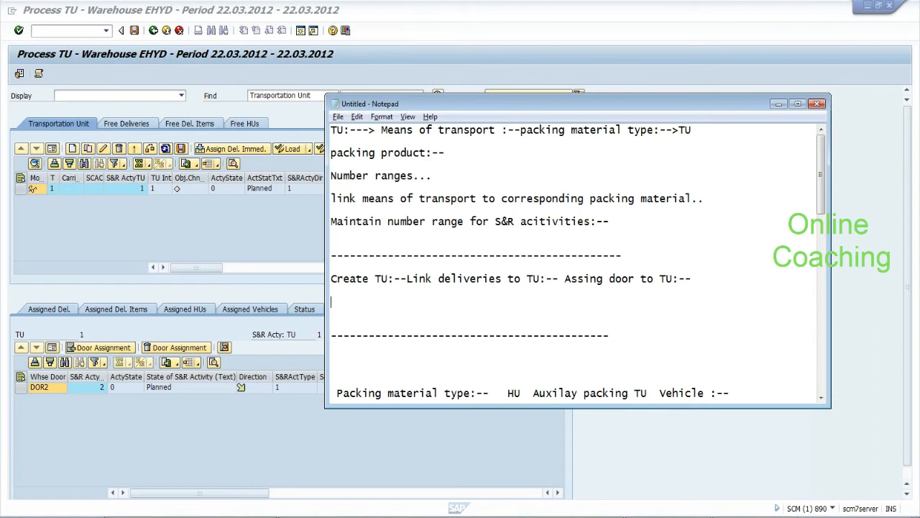
text(Check in and Check)
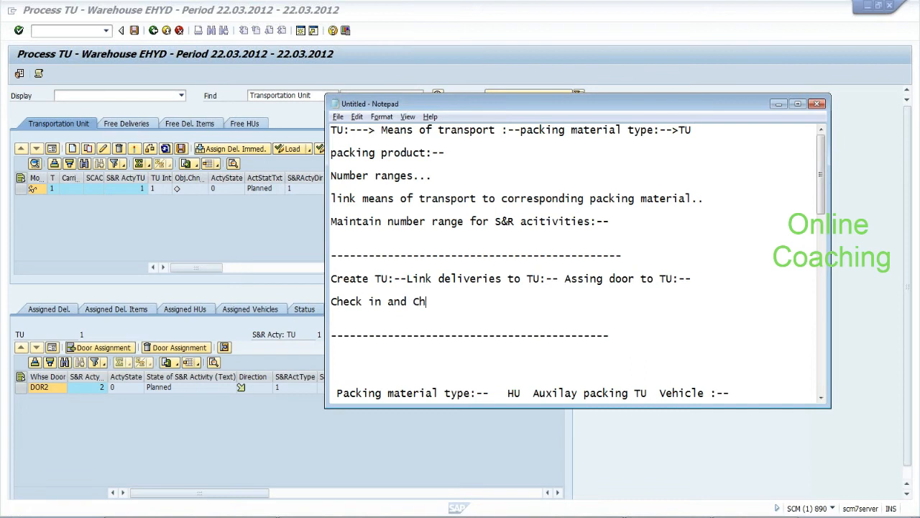
text( out of TU:--)
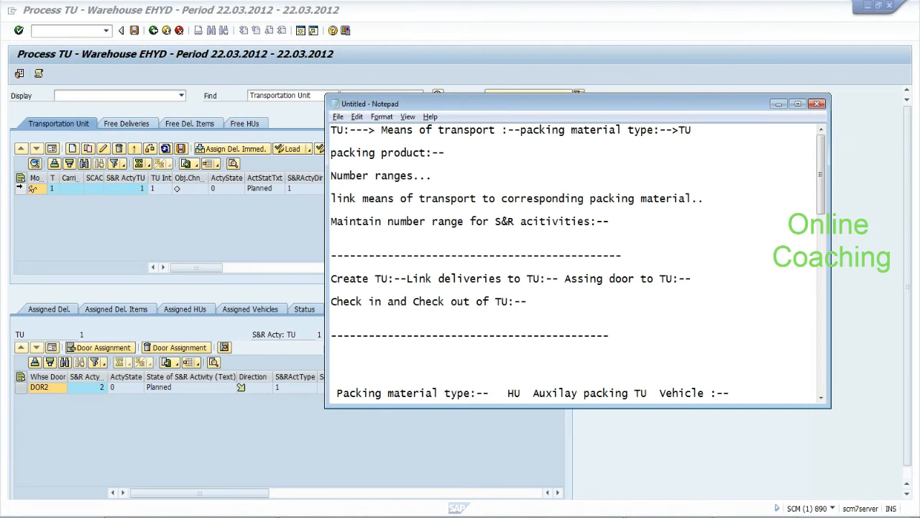
Add the line 'Yard ( Park ):--->check point:--- Door--->unload--->outbound check'
key(Return)
text(Yar)
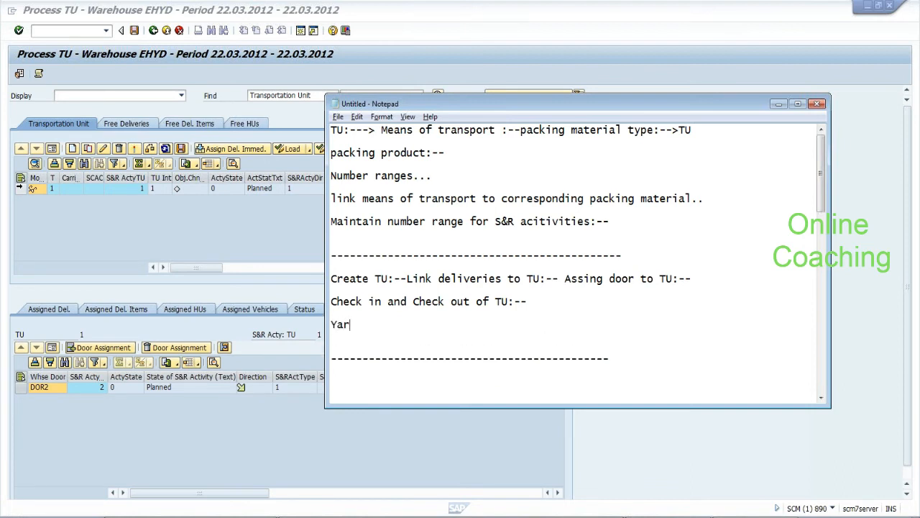
text(d ( Park ):--->check point)
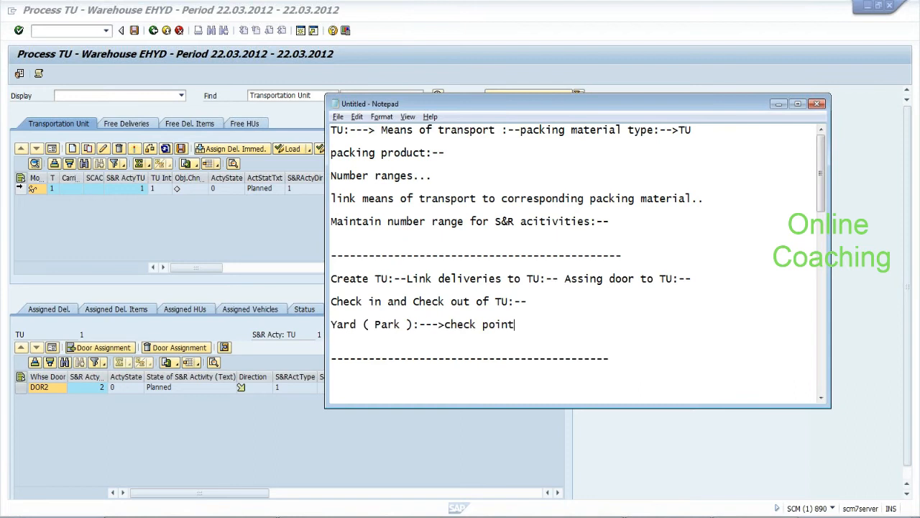
text(:--- Door--->unload)
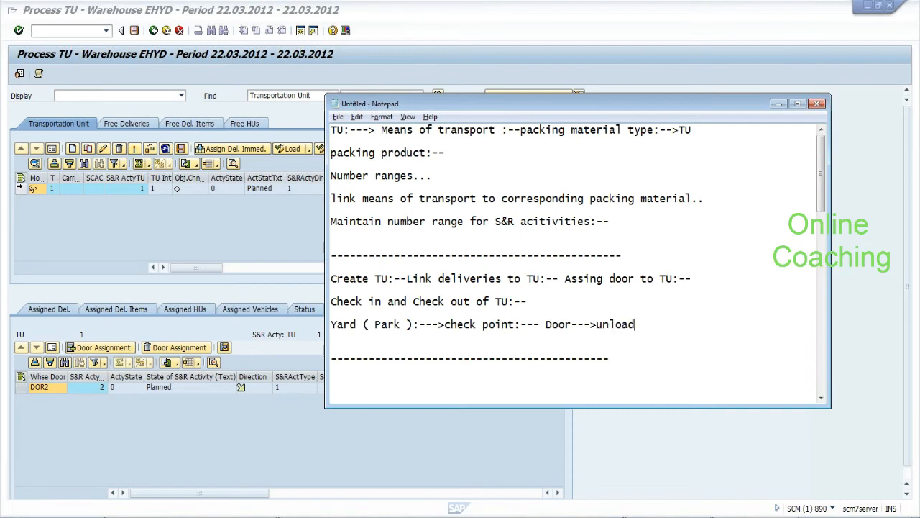
text(--->outbound checkin)
key(BackSpace)
key(BackSpace)
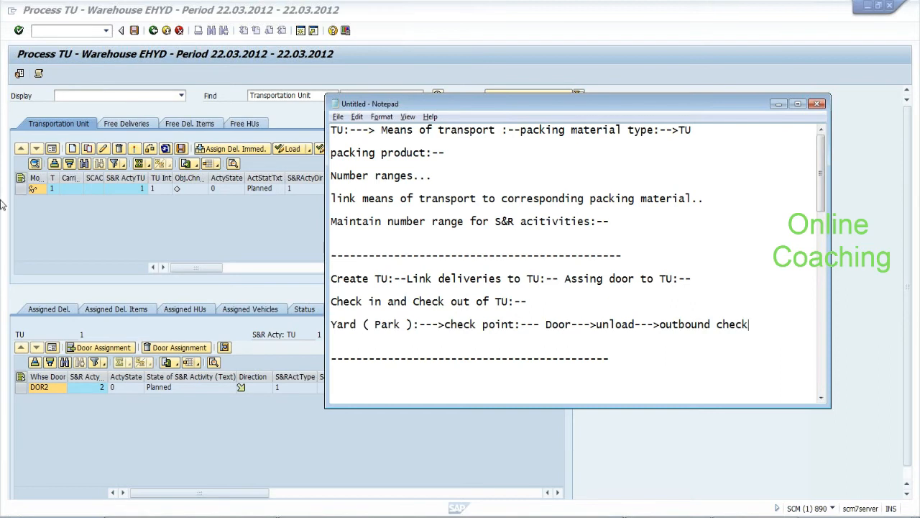
Highlight 'check point' and 'outbound check', then append ':--' after 'outbound check'
drag(660, 325, 749, 324)
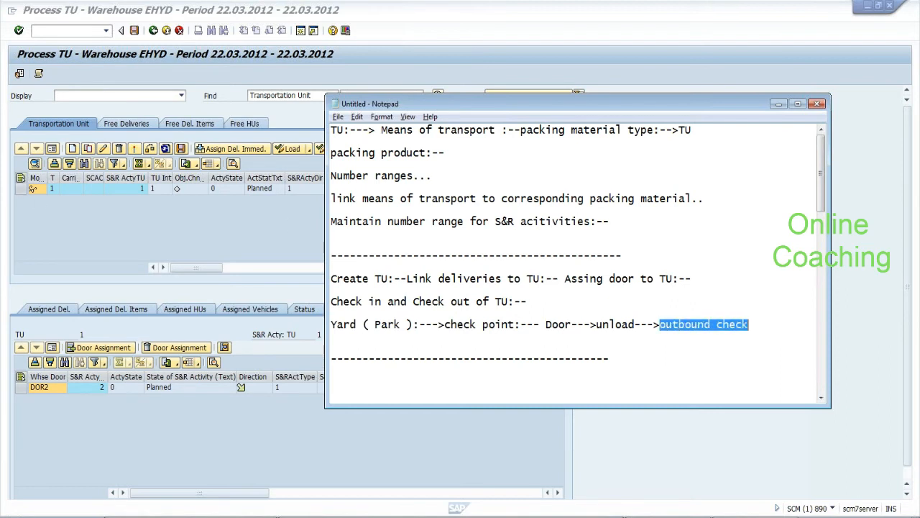
drag(445, 324, 515, 325)
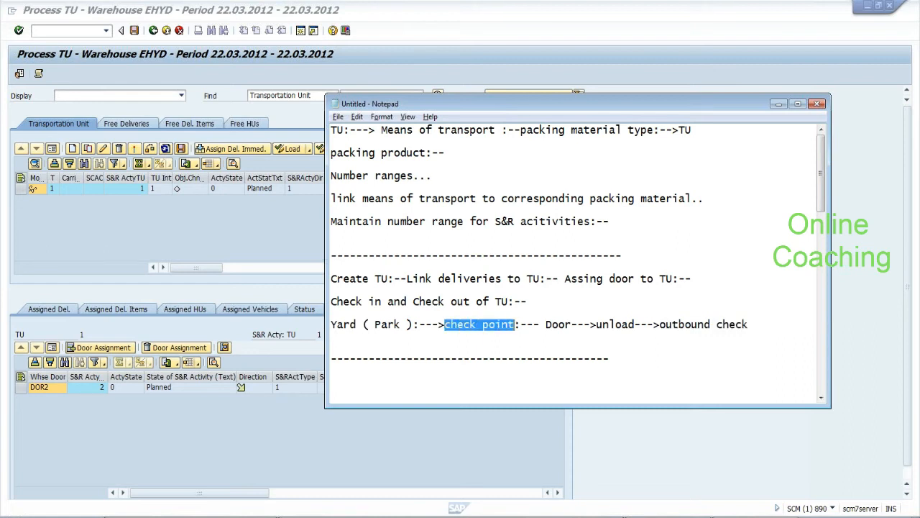
drag(659, 324, 749, 324)
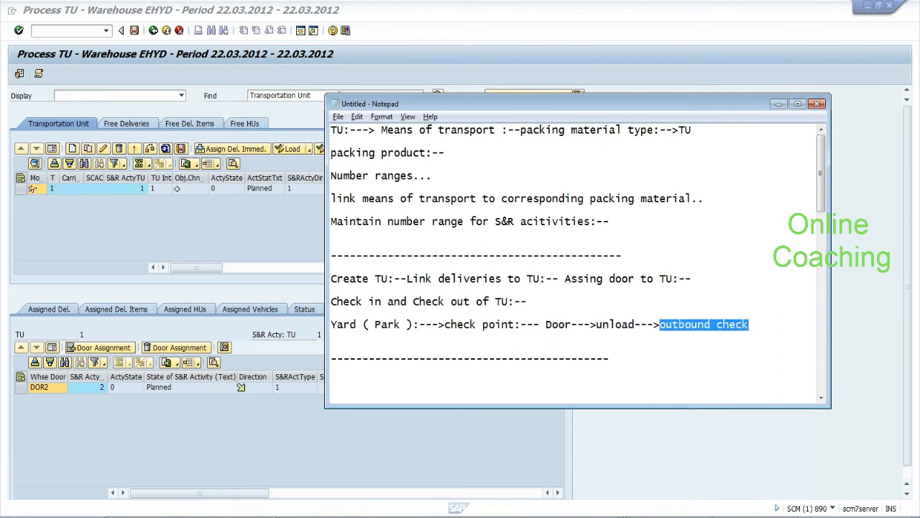
click(750, 325)
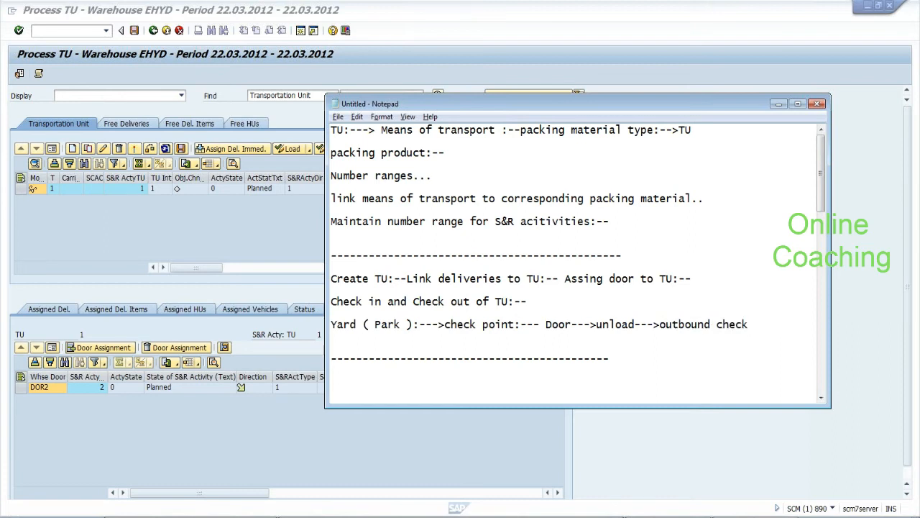
text(:-)
text(--)
In Process TU, review TU 1's assigned HUs and deliveries and widen the TU column
click(180, 241)
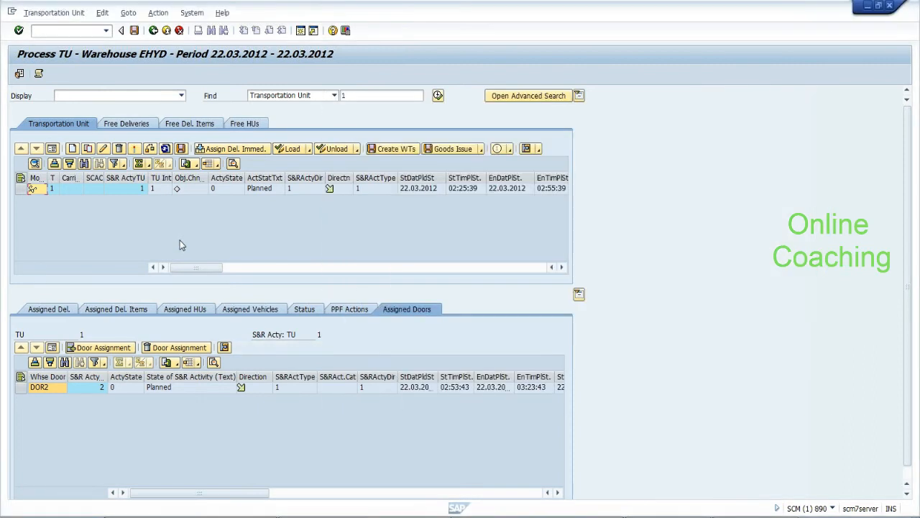
click(173, 310)
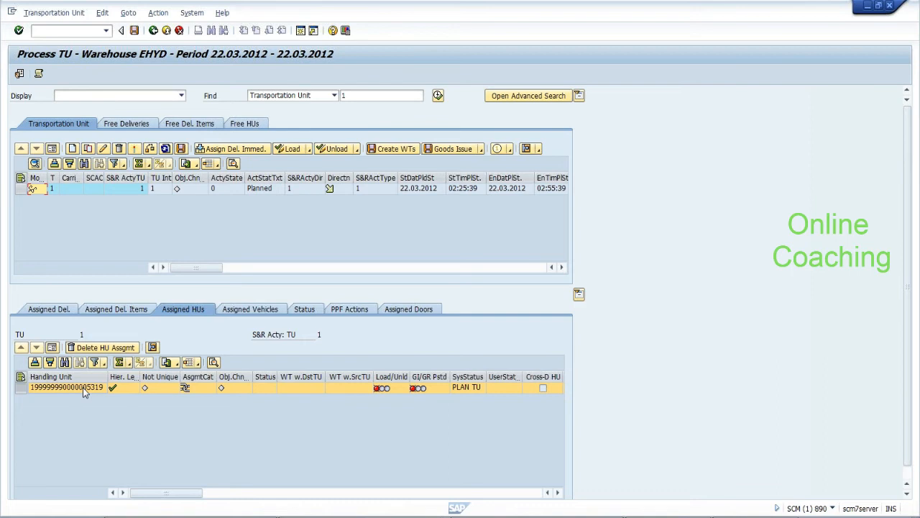
click(56, 310)
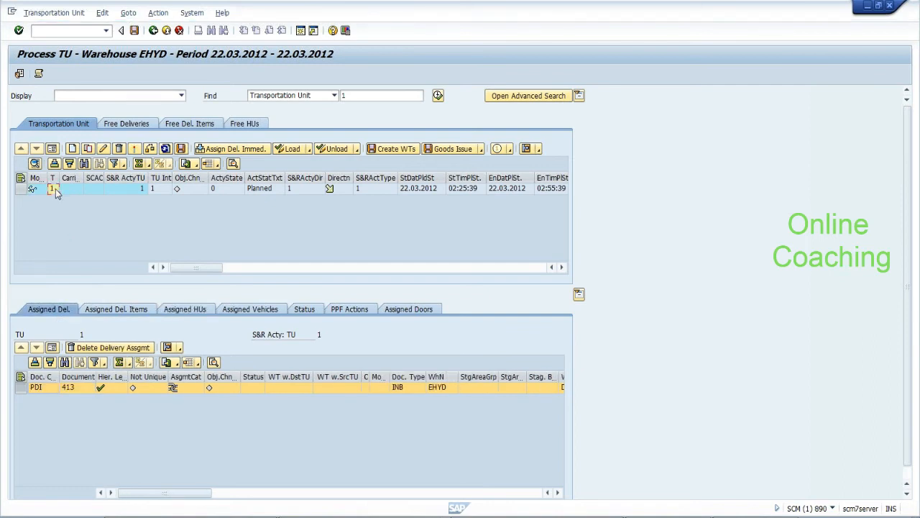
drag(59, 179, 79, 181)
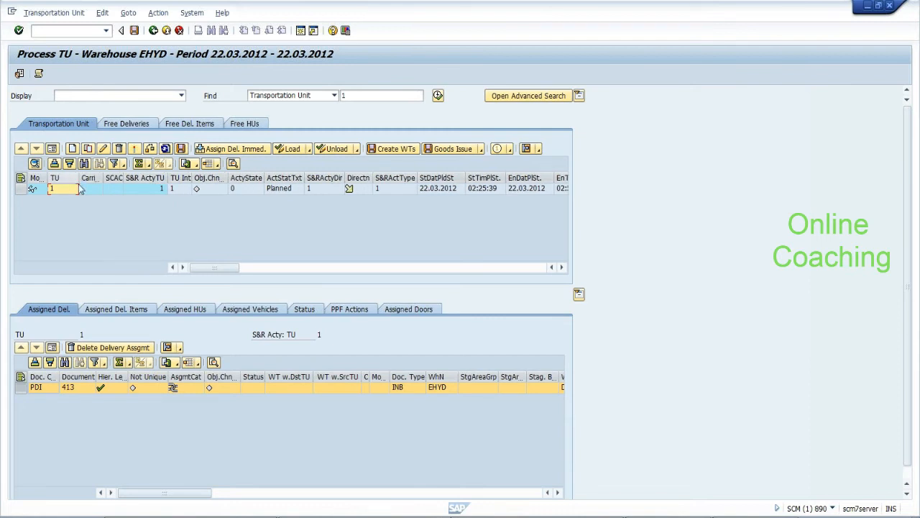
click(69, 189)
click(200, 312)
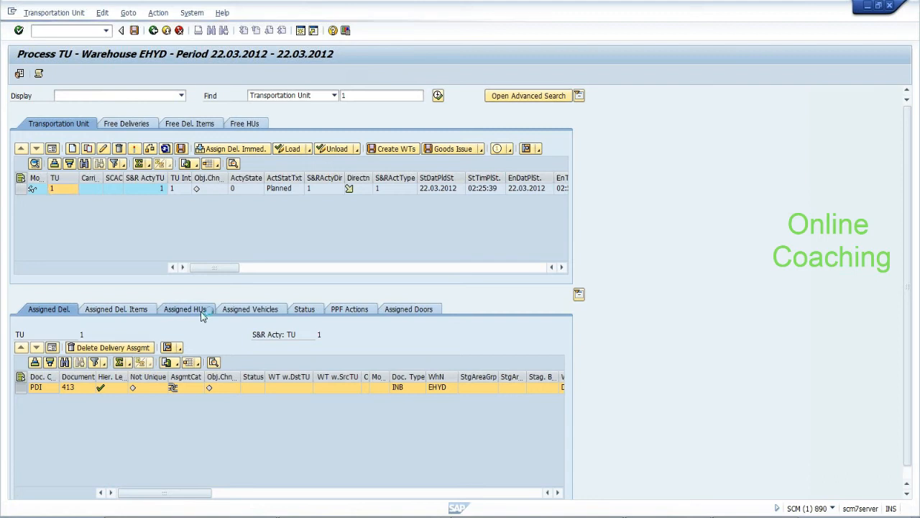
click(63, 384)
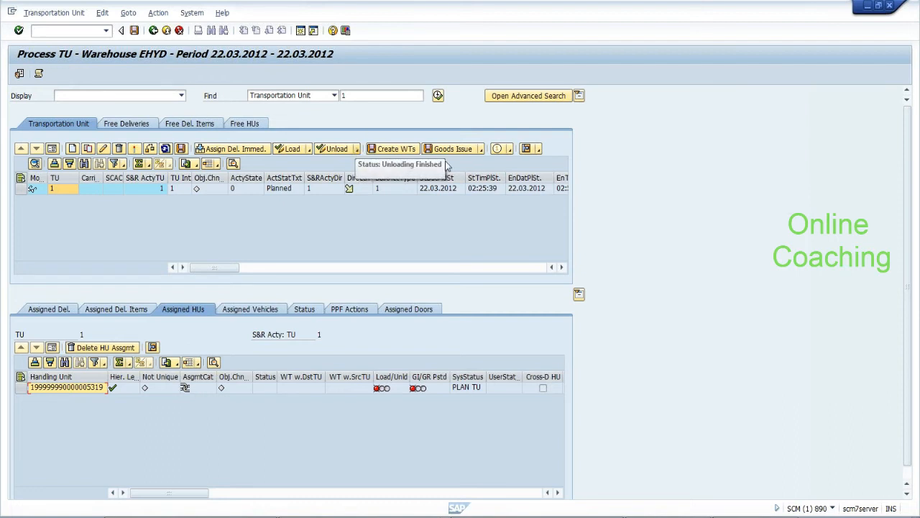
click(20, 188)
click(20, 388)
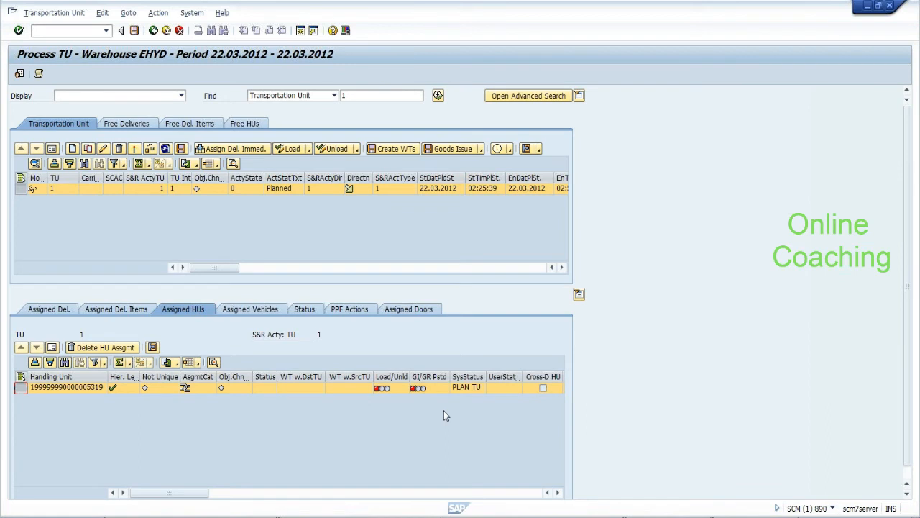
click(43, 312)
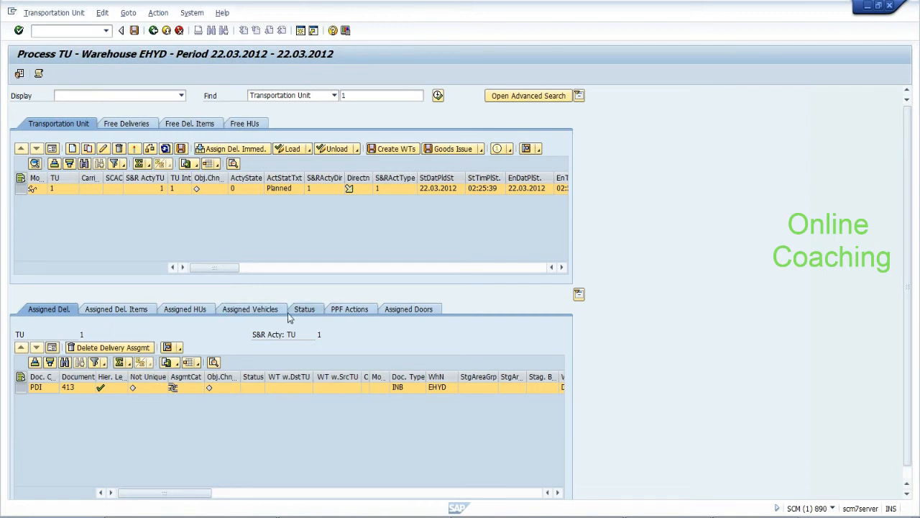
click(189, 310)
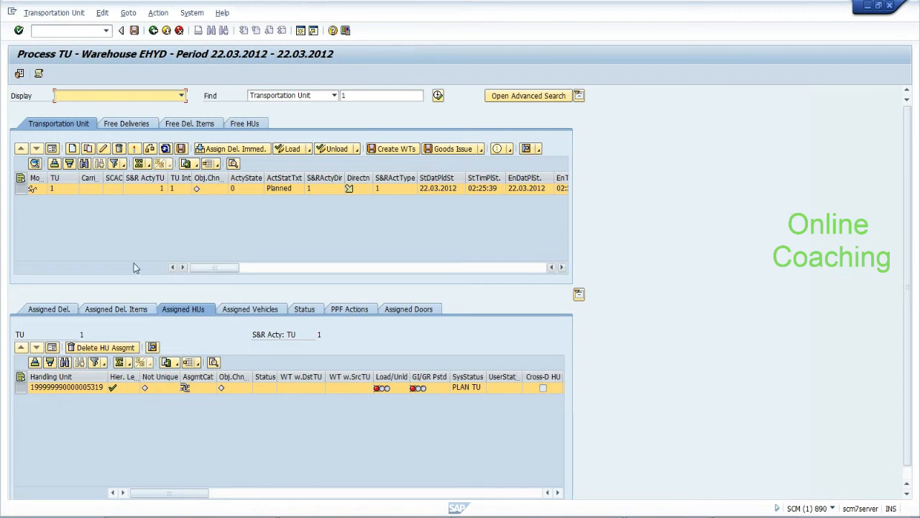
Try creating warehouse tasks and Checkpoint Arrival + Save for TU 1; both are rejected
click(400, 149)
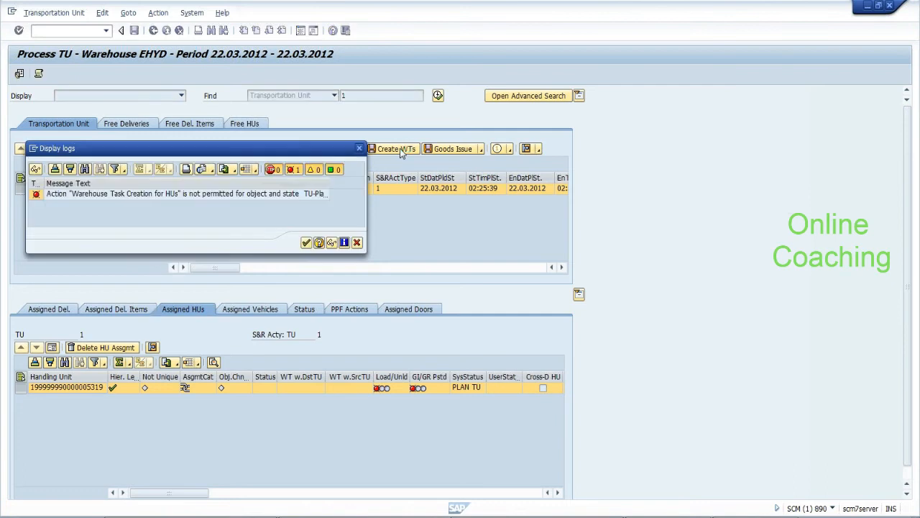
click(307, 243)
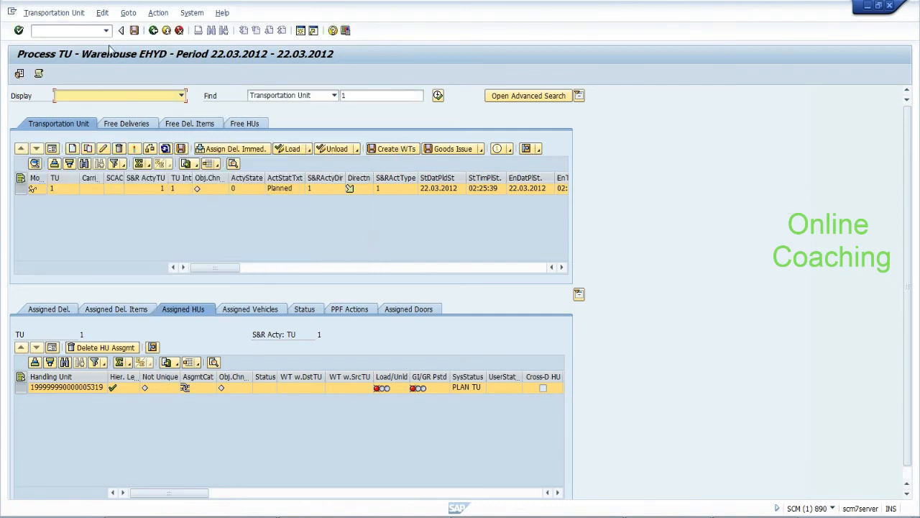
click(128, 13)
mouse_move(154, 15)
mouse_move(216, 100)
click(256, 107)
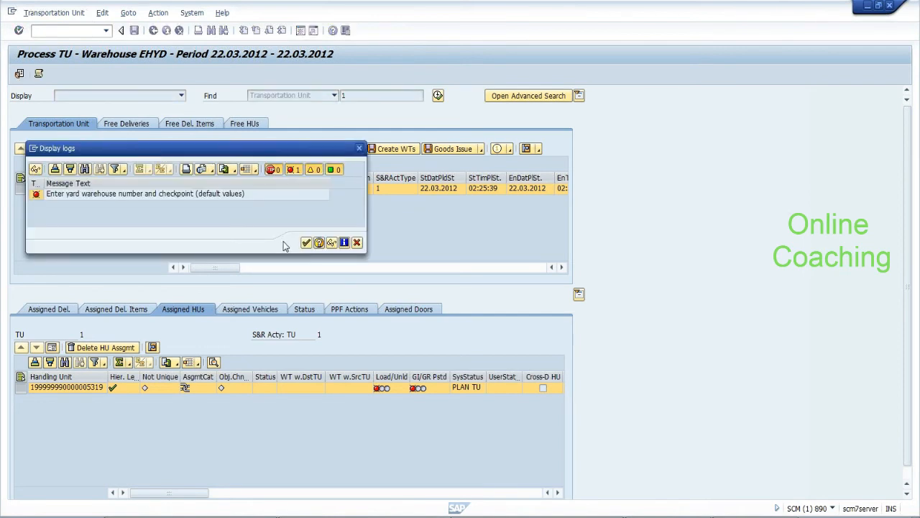
click(305, 242)
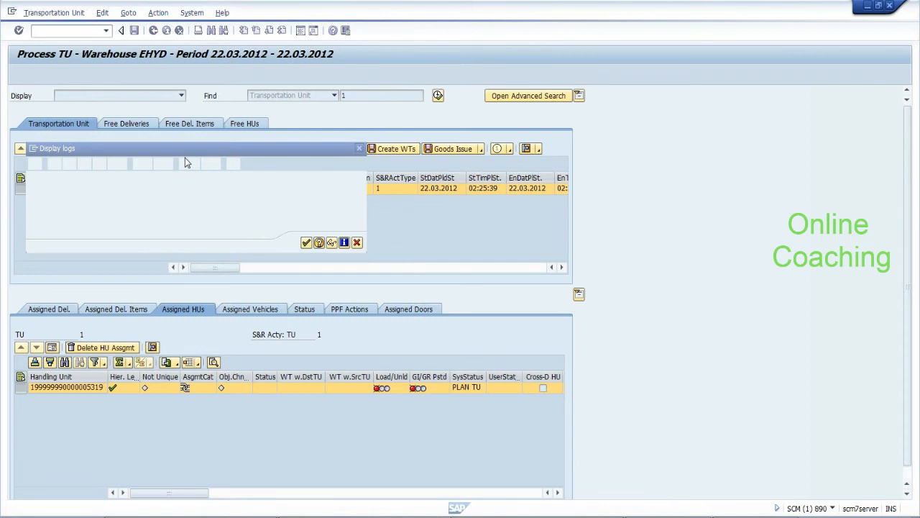
Refresh TU 1, review the checkpoint error message, and switch TU 1 to form view
click(135, 150)
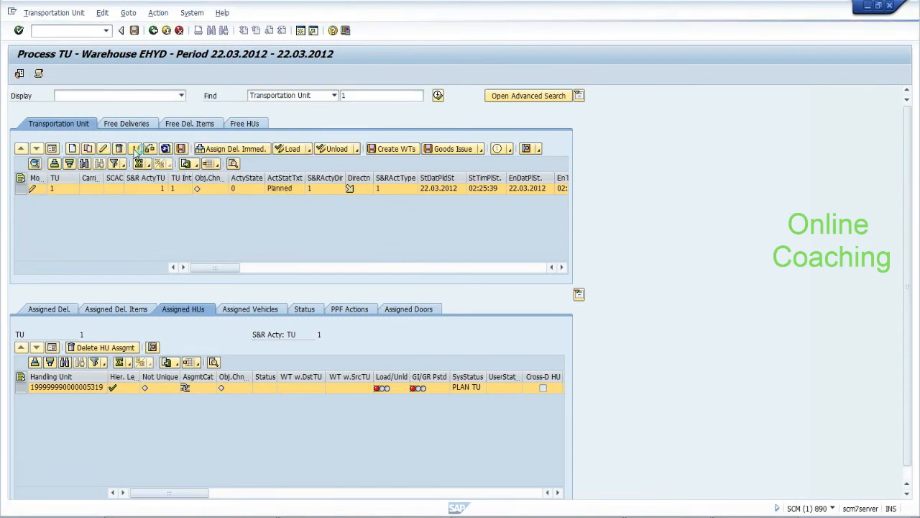
click(239, 218)
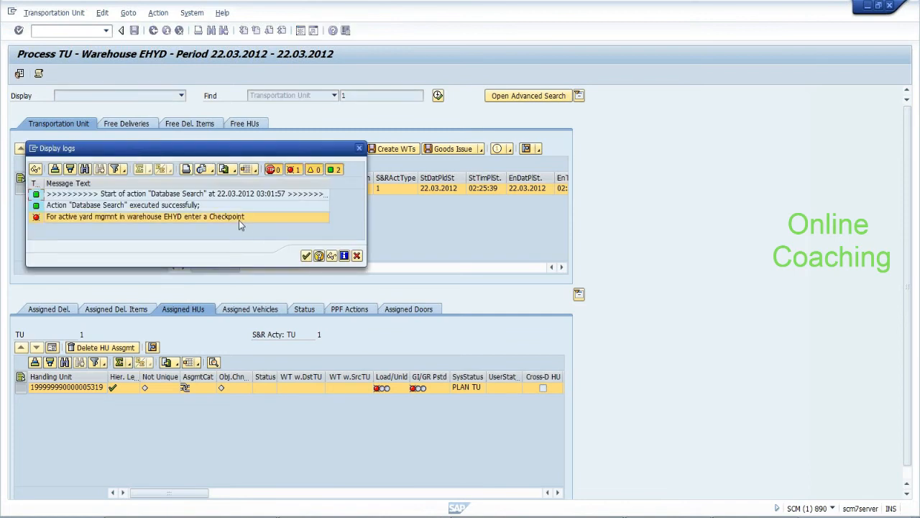
click(306, 256)
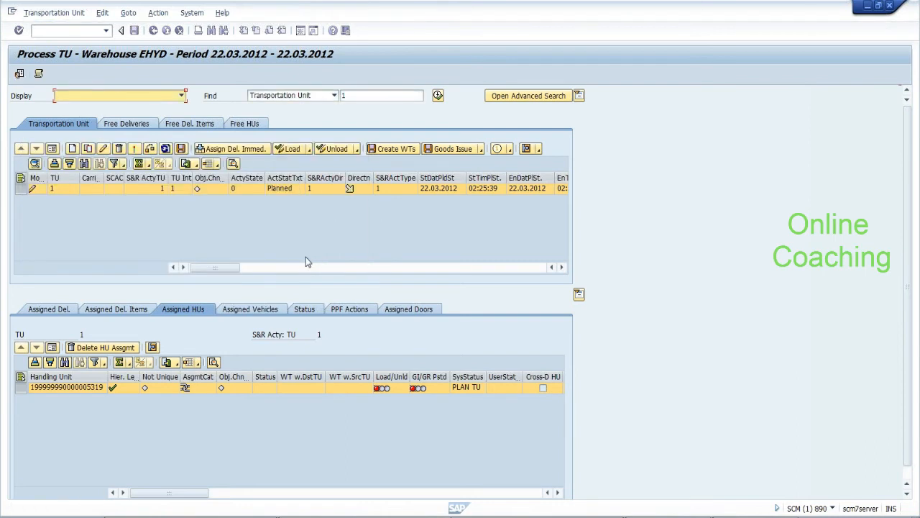
click(52, 148)
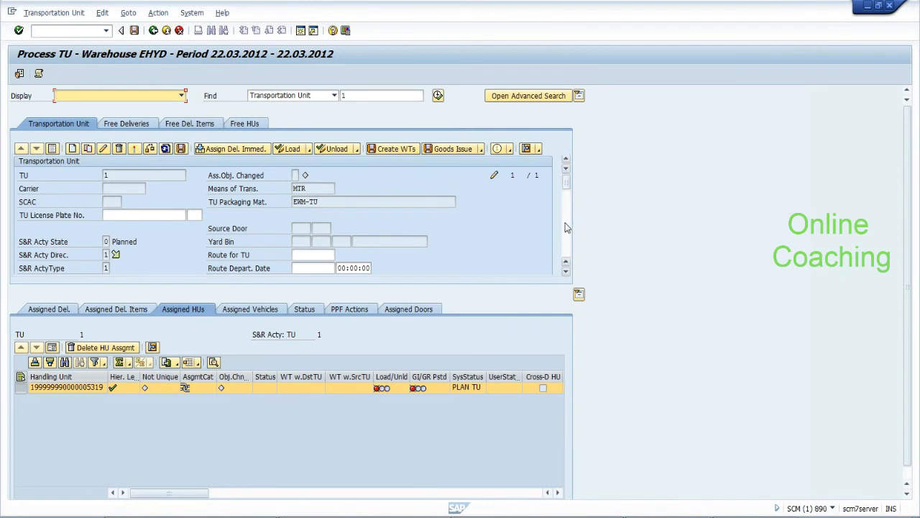
drag(568, 181, 569, 232)
drag(569, 238, 574, 146)
From Free Deliveries, try Checkpoint > Arrival + Save for TU 1 and dismiss the resulting error
click(123, 127)
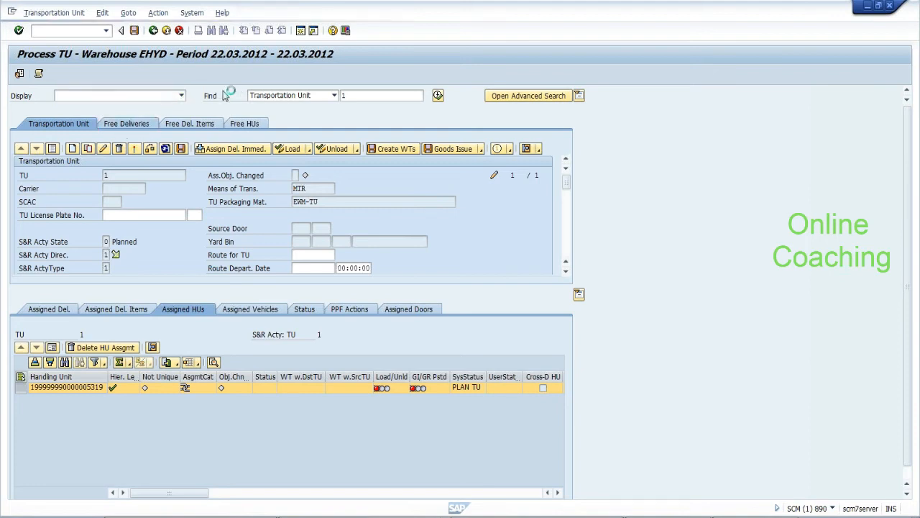
click(154, 16)
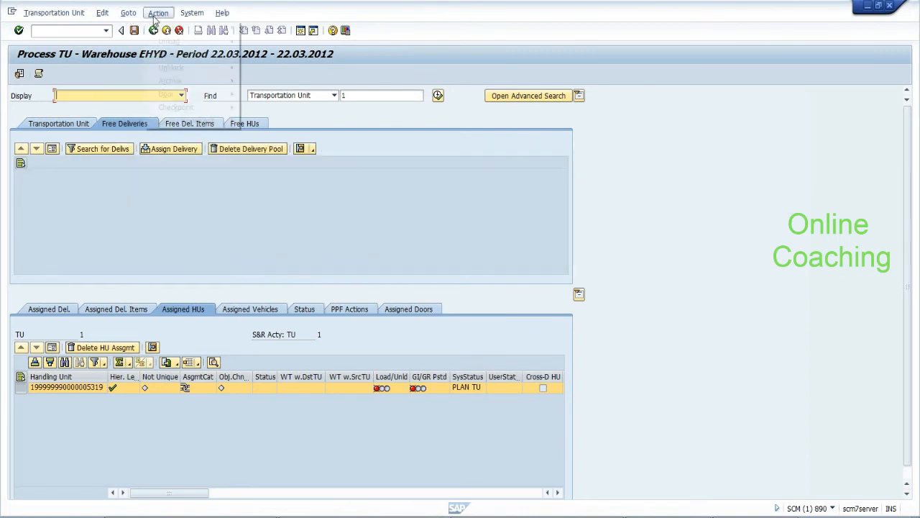
mouse_move(224, 99)
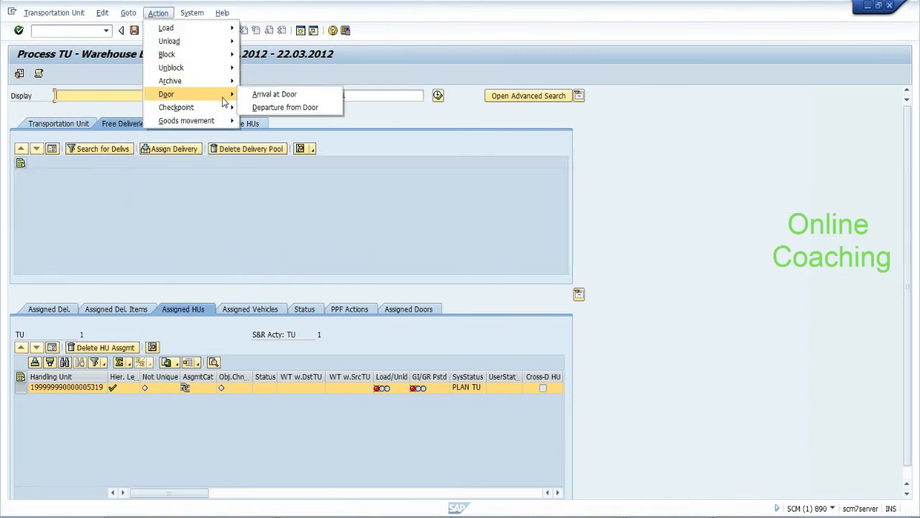
click(253, 110)
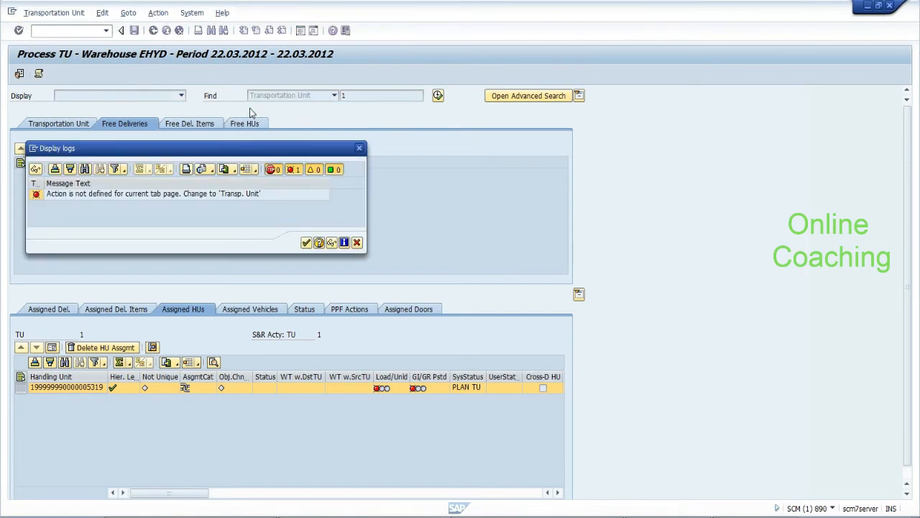
click(306, 243)
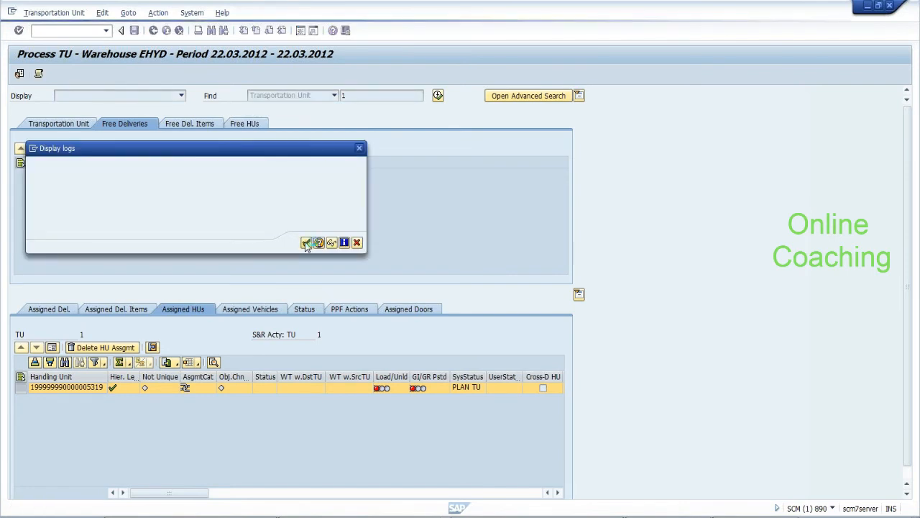
Refresh TU 1 to read EHYD's checkpoint-required message, then close the log and leave Process TU
click(78, 124)
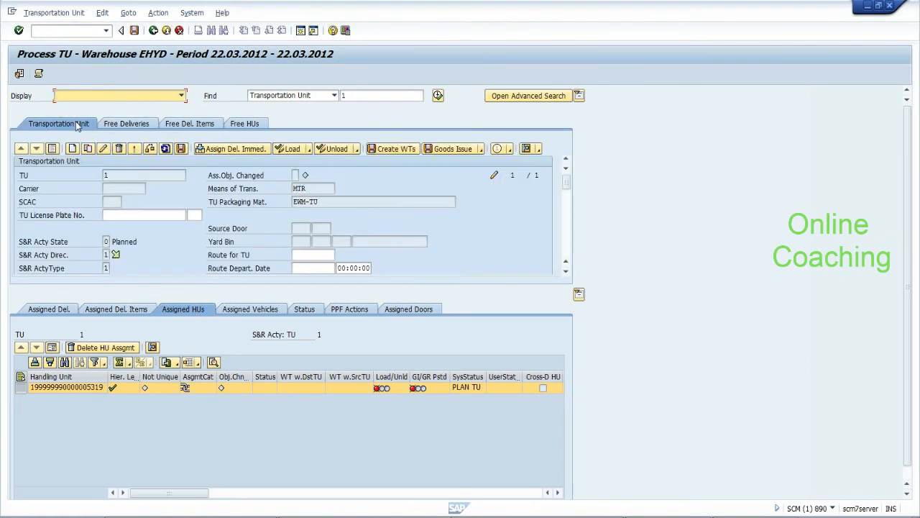
click(134, 149)
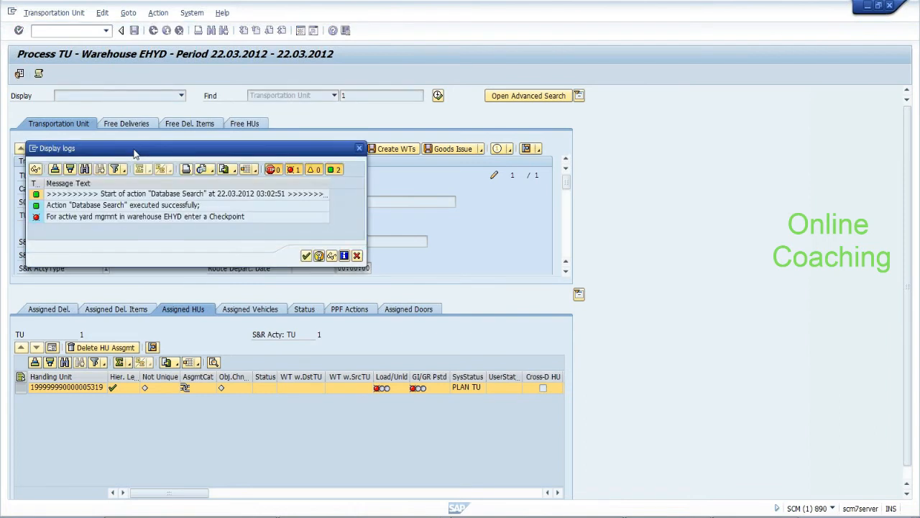
click(224, 218)
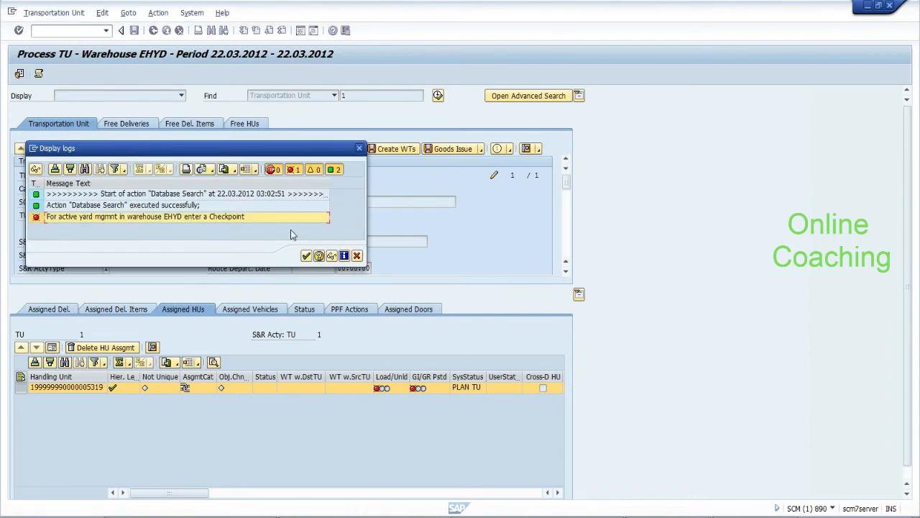
click(306, 256)
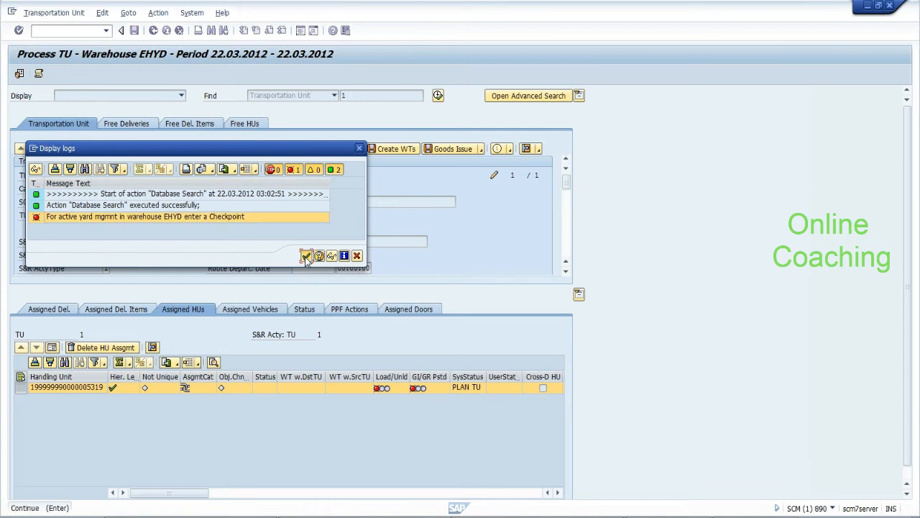
click(153, 30)
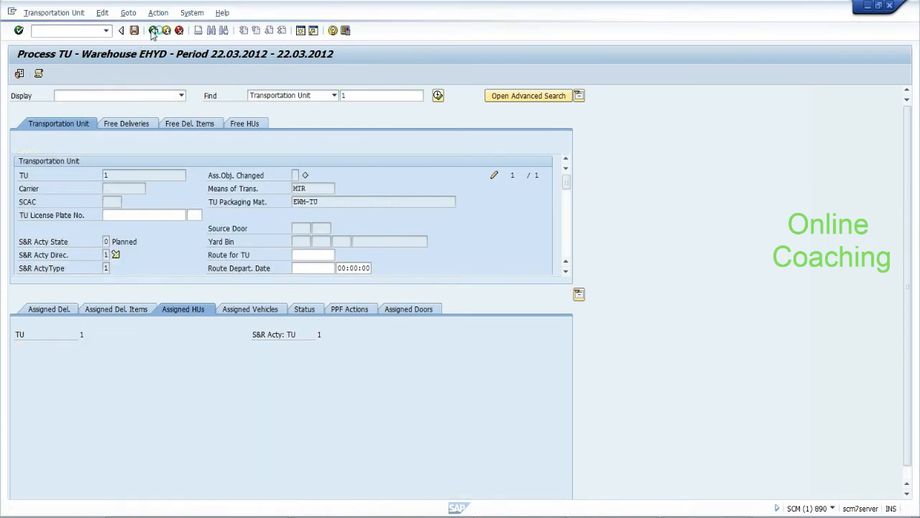
Via SPRO, run Activate Yard Management for Warehouse under EWM > Cross-Process Settings > Shipping and Receiving > Yard Management
text(spro)
key(Return)
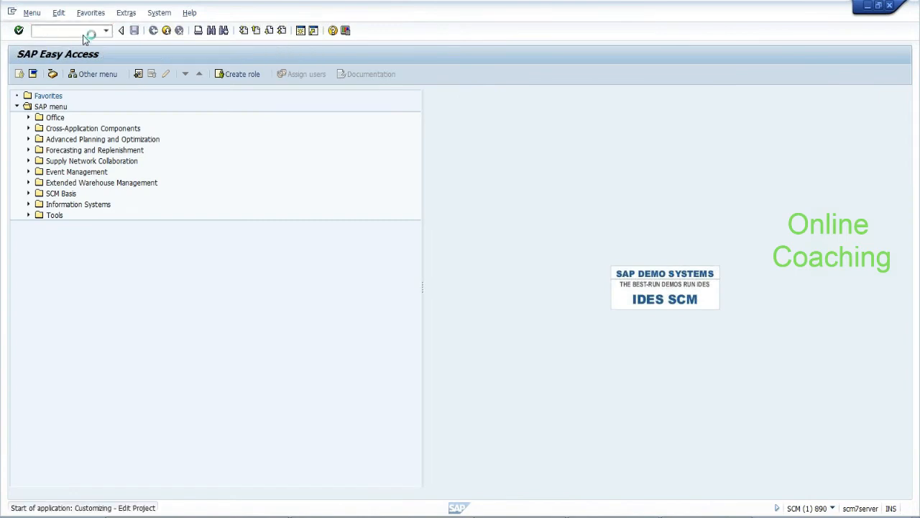
click(66, 75)
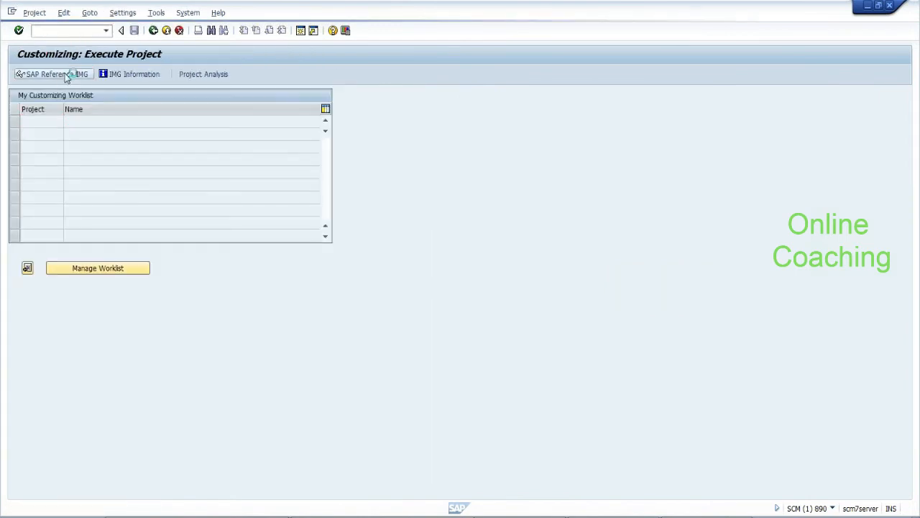
click(28, 183)
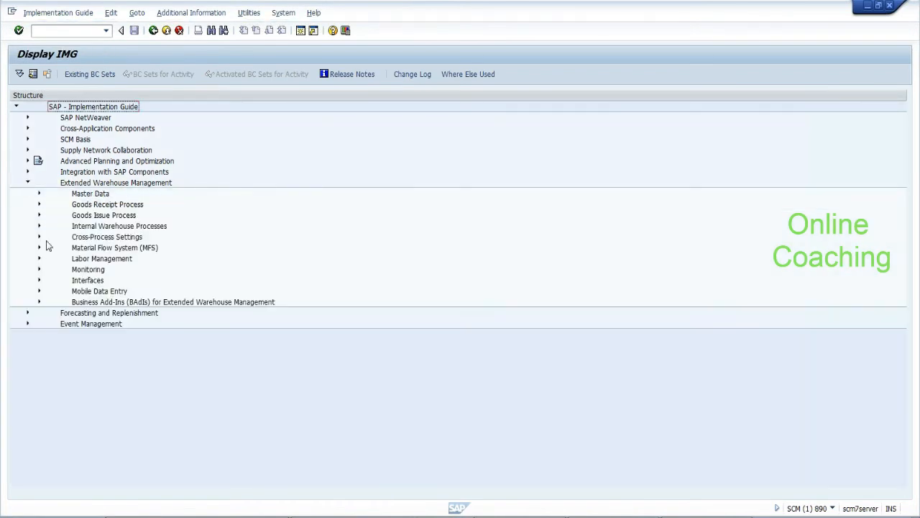
click(39, 237)
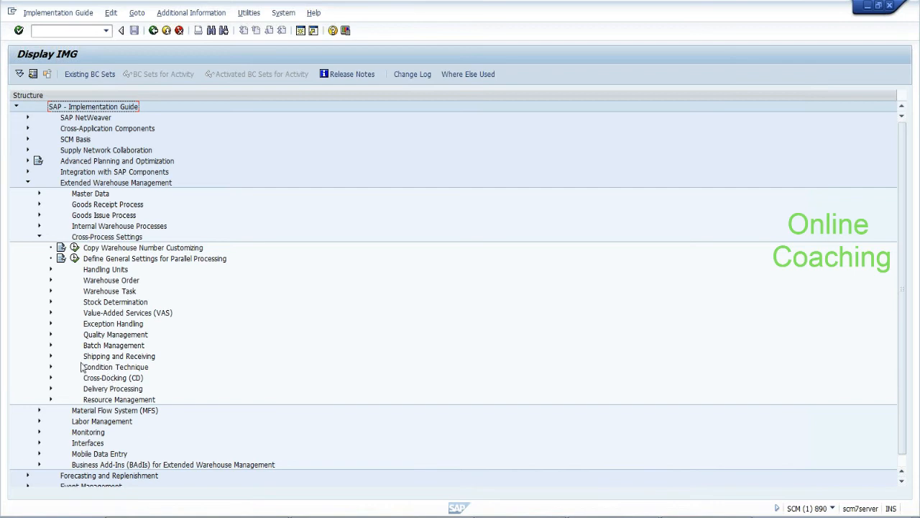
click(50, 357)
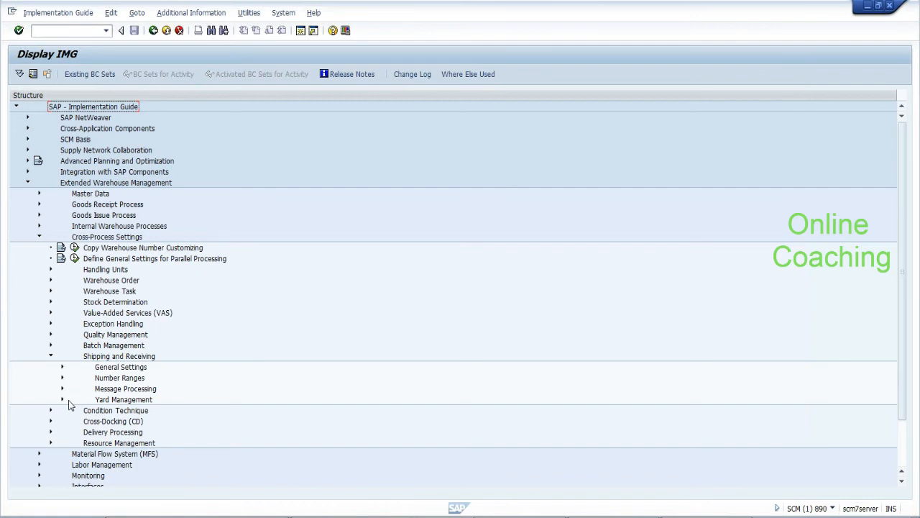
click(62, 400)
click(97, 410)
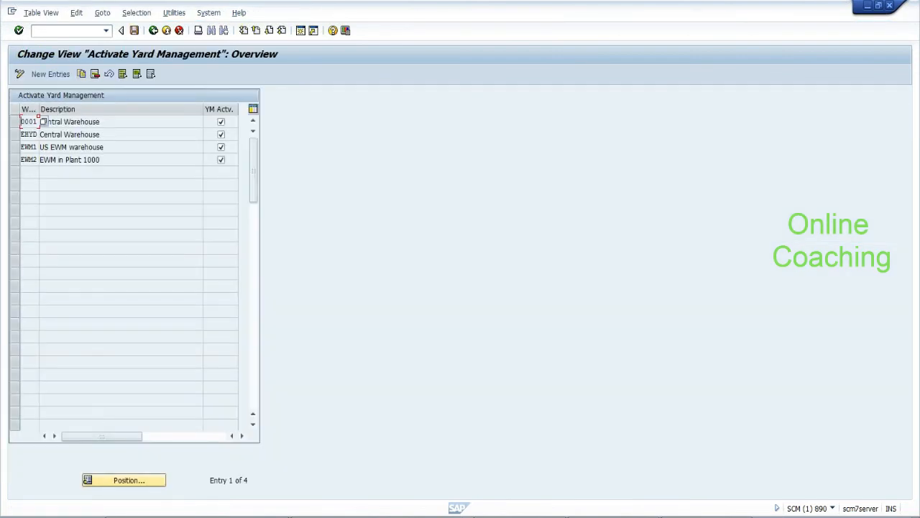
Turn off yard management for warehouse EHYD and save it under a customizing request
click(221, 135)
click(135, 31)
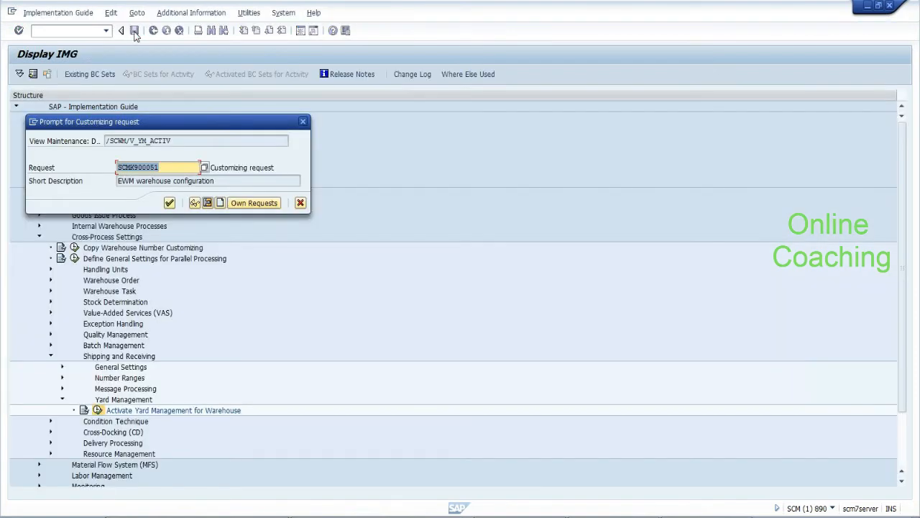
click(169, 203)
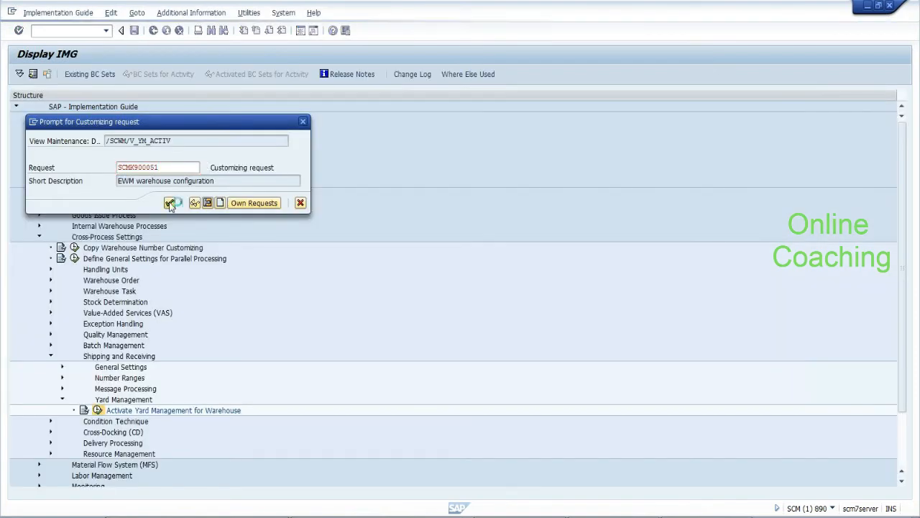
Start the Process TU transaction with /n/scwm/tu
click(78, 31)
text(/n/scwm/)
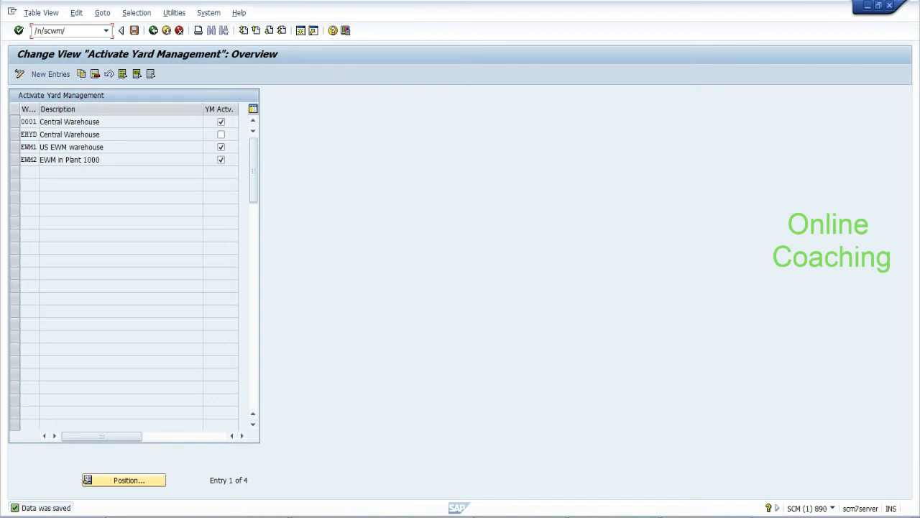
text(tu)
key(Return)
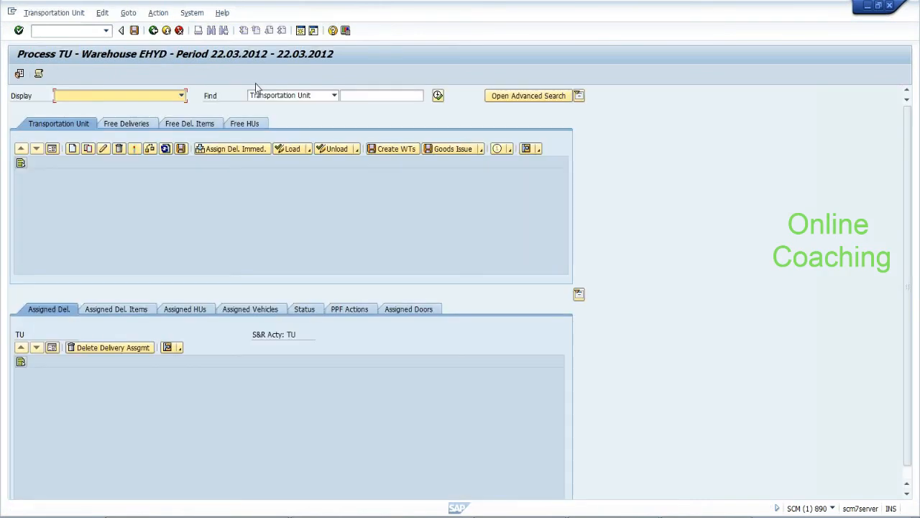
Find TU 1, register its arrival so it becomes Active, and save it, triggering the debugger
click(381, 95)
text(1)
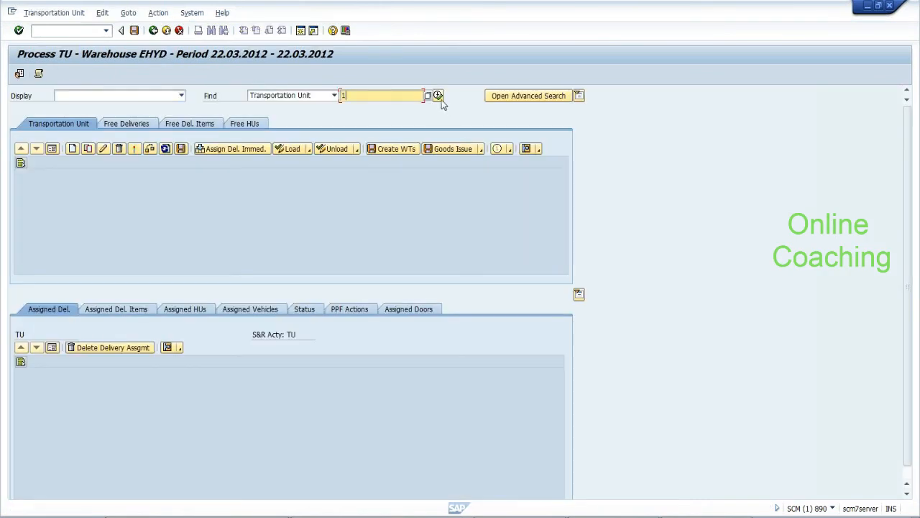
click(438, 96)
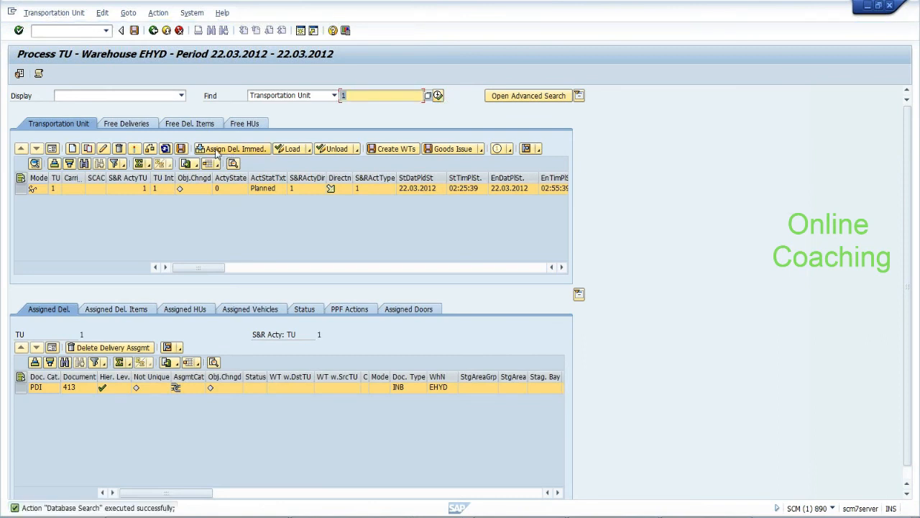
click(137, 148)
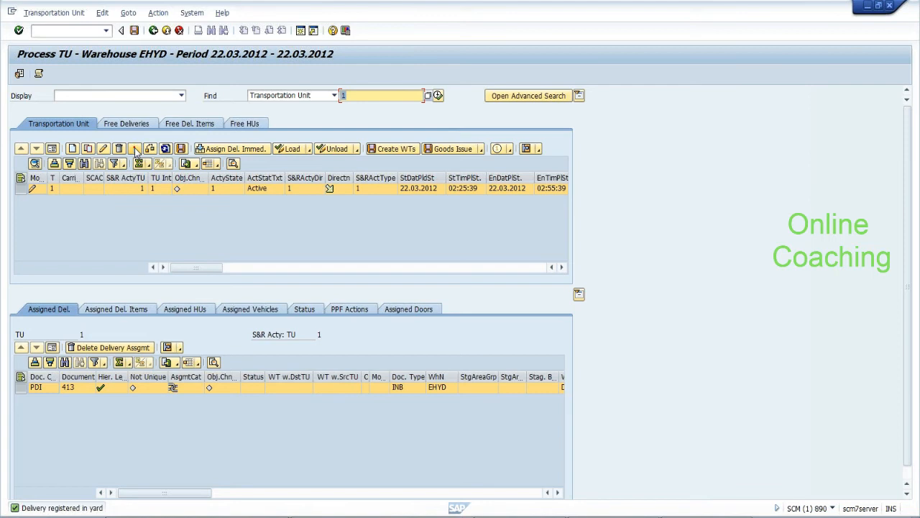
click(133, 31)
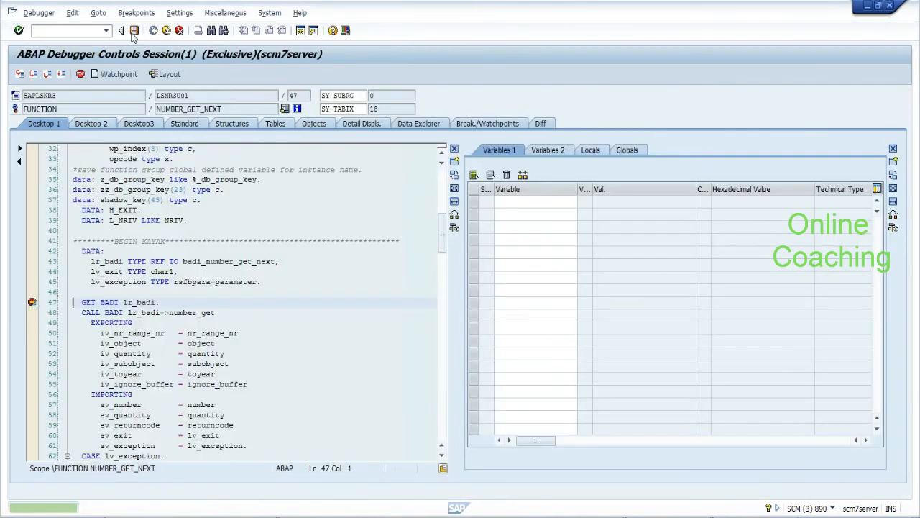
Continue past the NUMBER_GET_NEXT breakpoint and close the Display logs popup
click(61, 77)
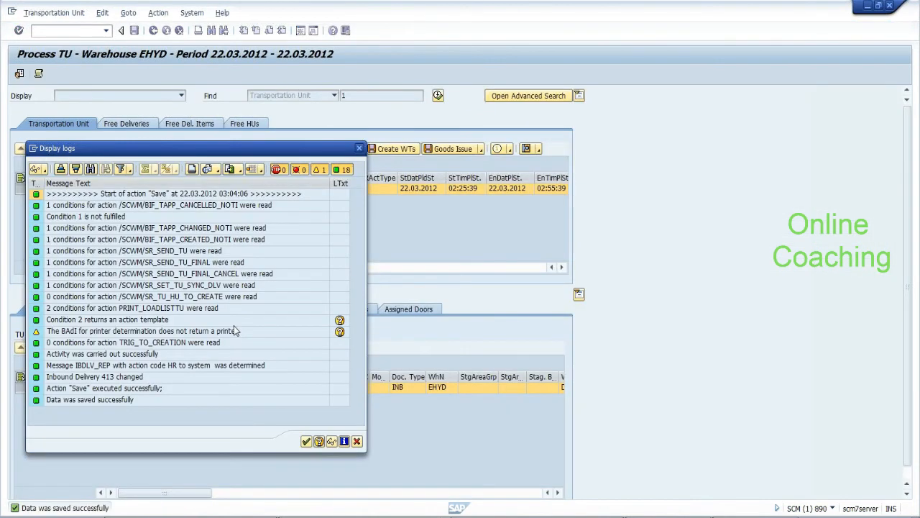
click(306, 441)
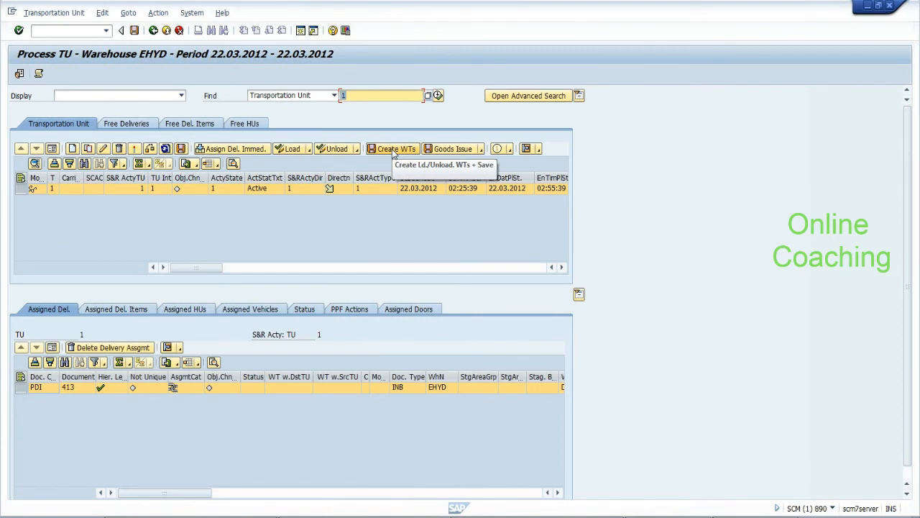
Attempt warehouse task creation for TU 1 and review the missing door assignment error
click(392, 149)
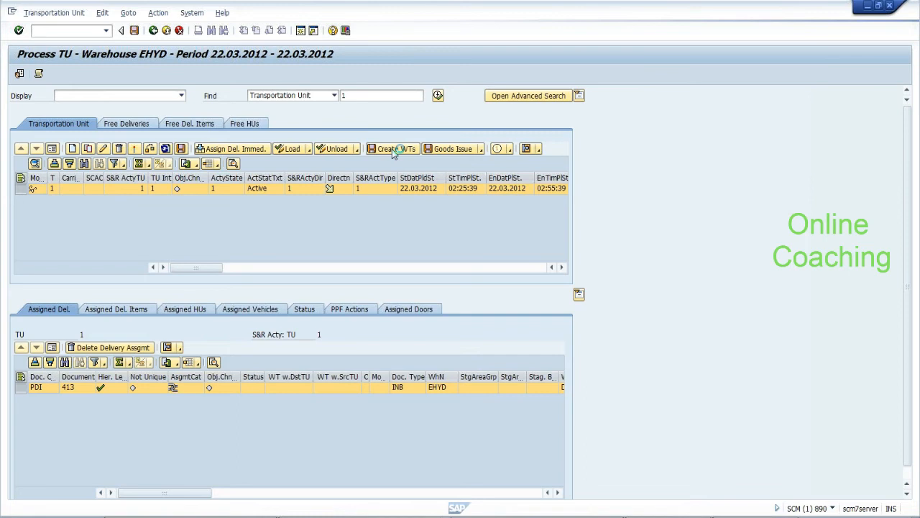
click(184, 207)
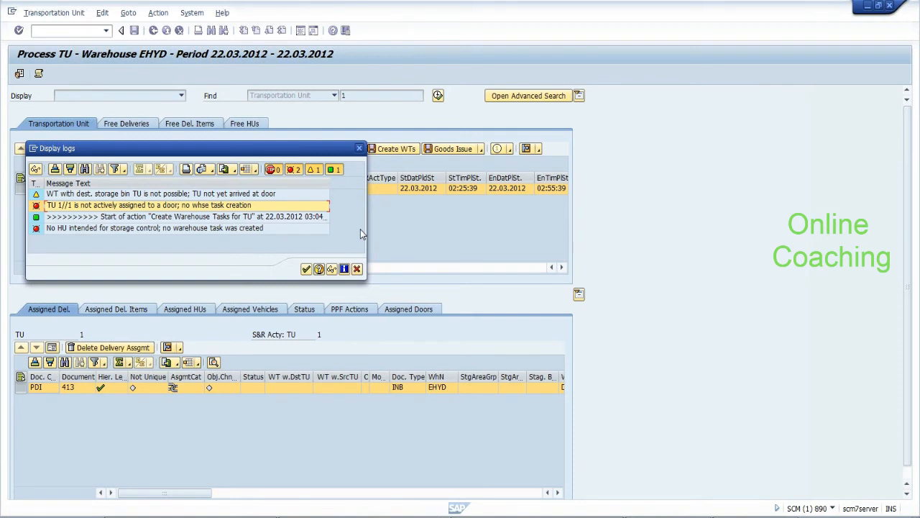
click(306, 269)
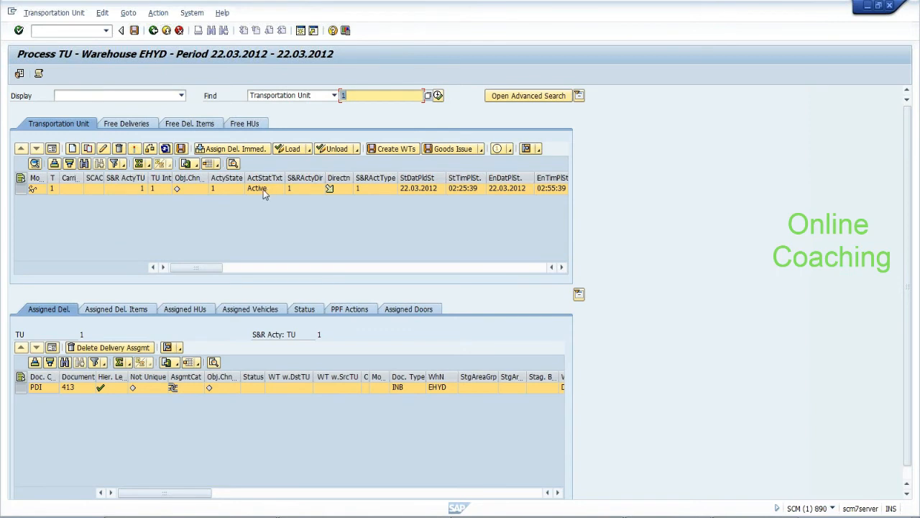
Rerun Checkpoint > Arrival + Save, dismiss the already-active message, then save and refresh TU 1
click(156, 14)
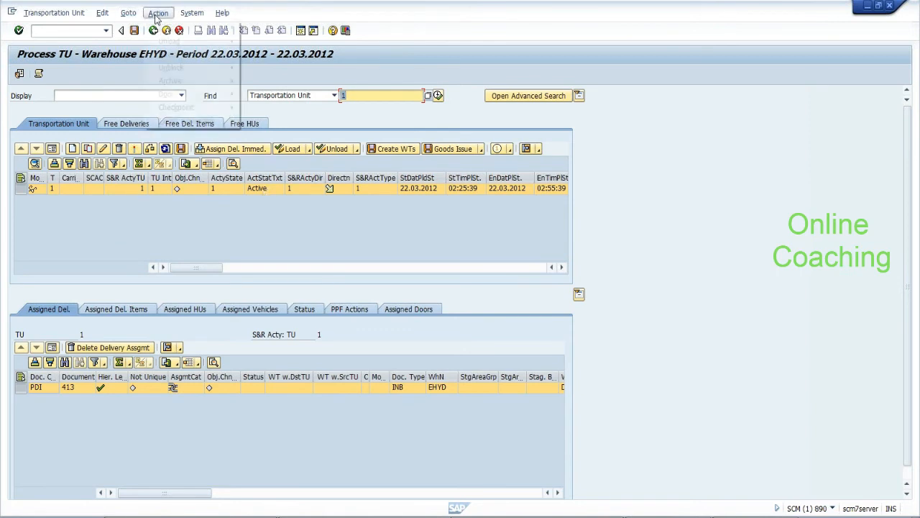
mouse_move(216, 108)
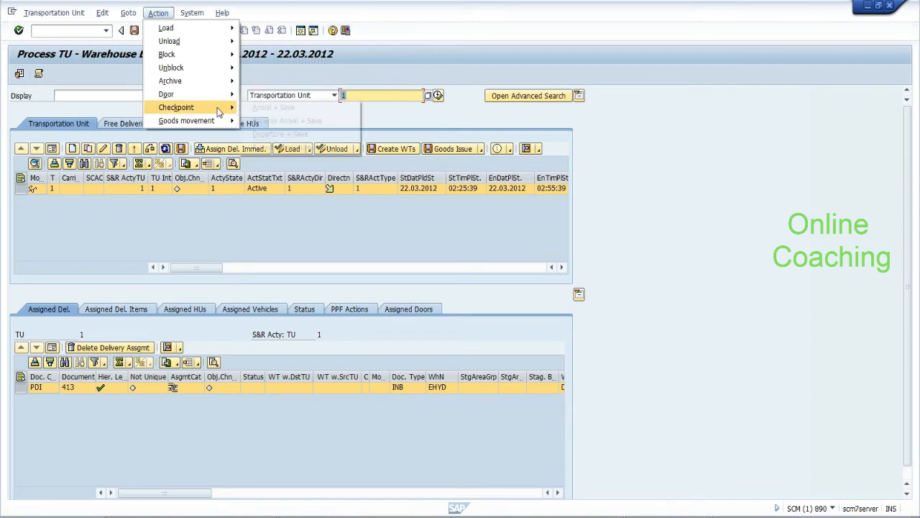
click(257, 109)
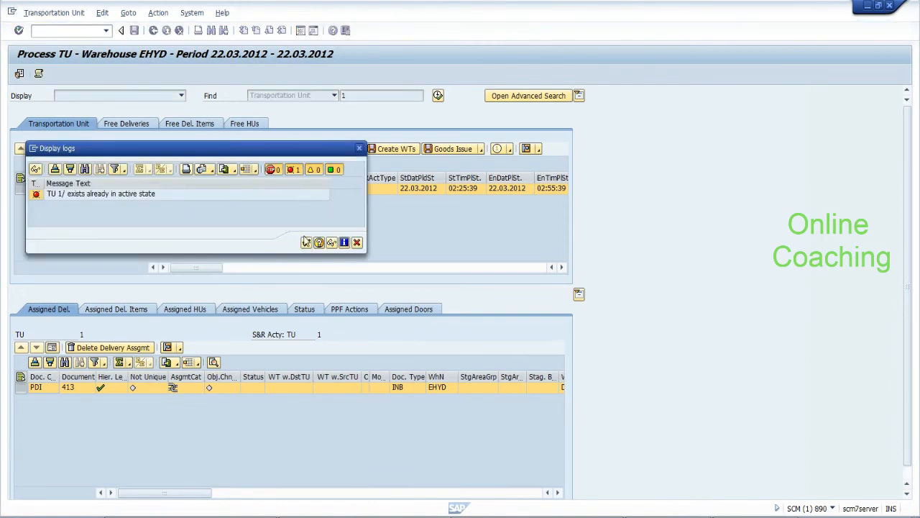
click(307, 243)
click(134, 31)
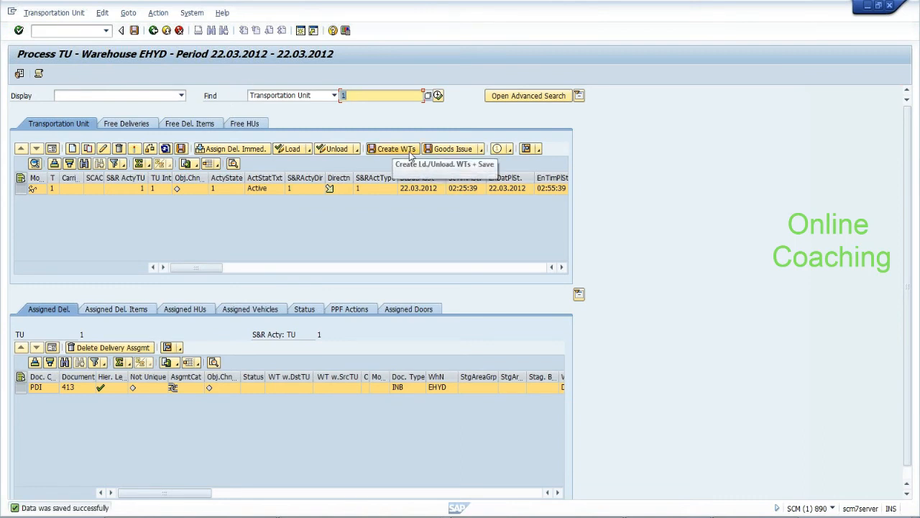
click(166, 149)
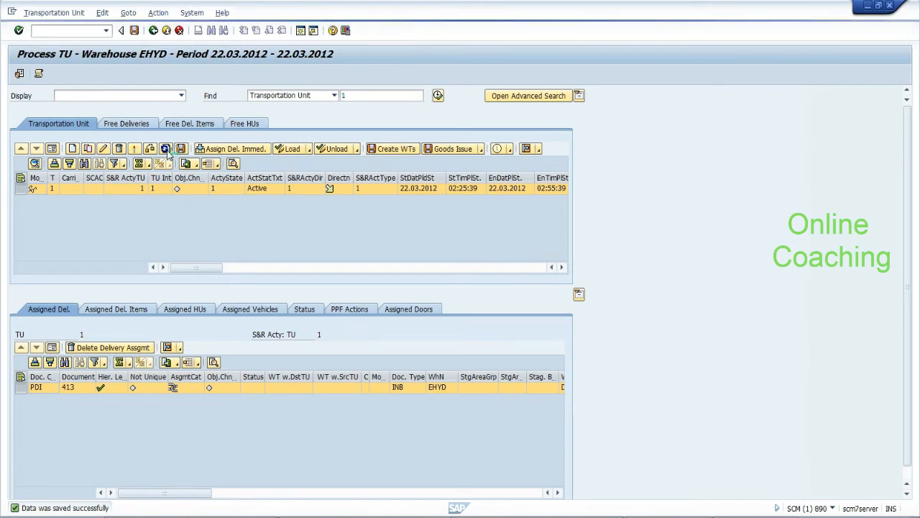
click(193, 311)
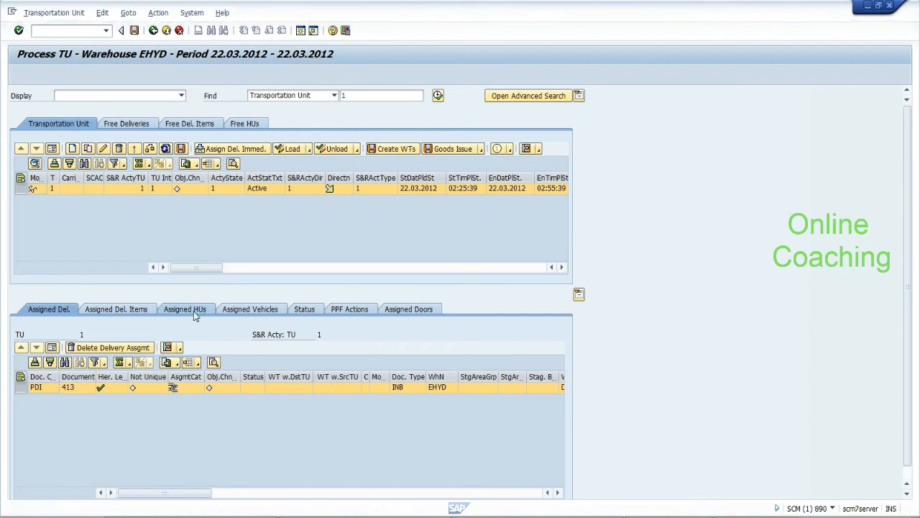
click(80, 389)
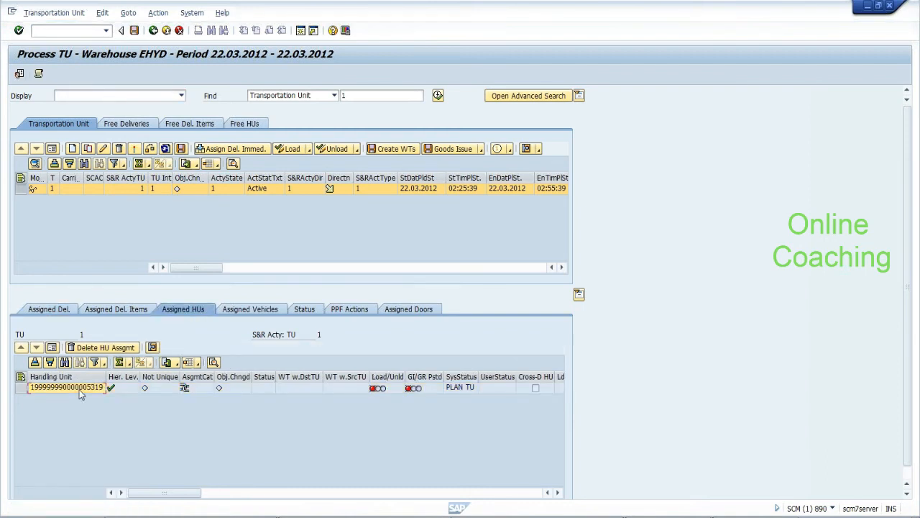
click(154, 348)
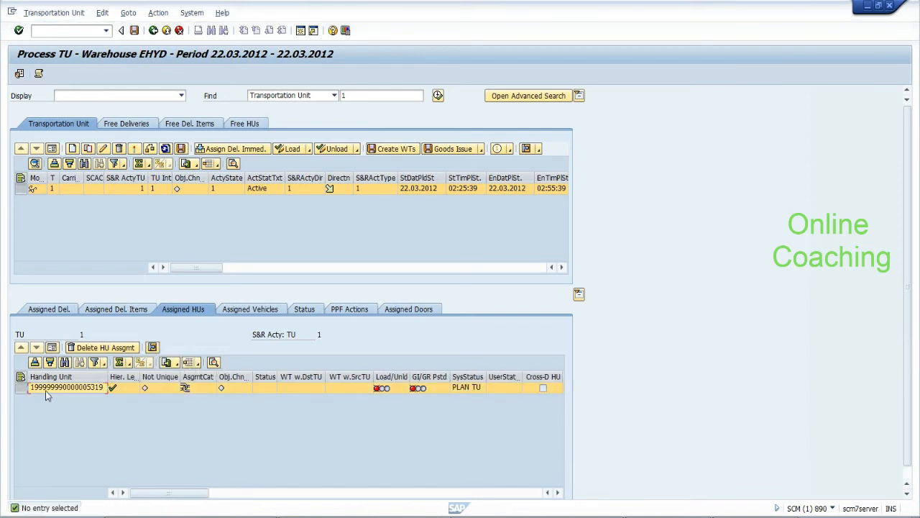
click(20, 389)
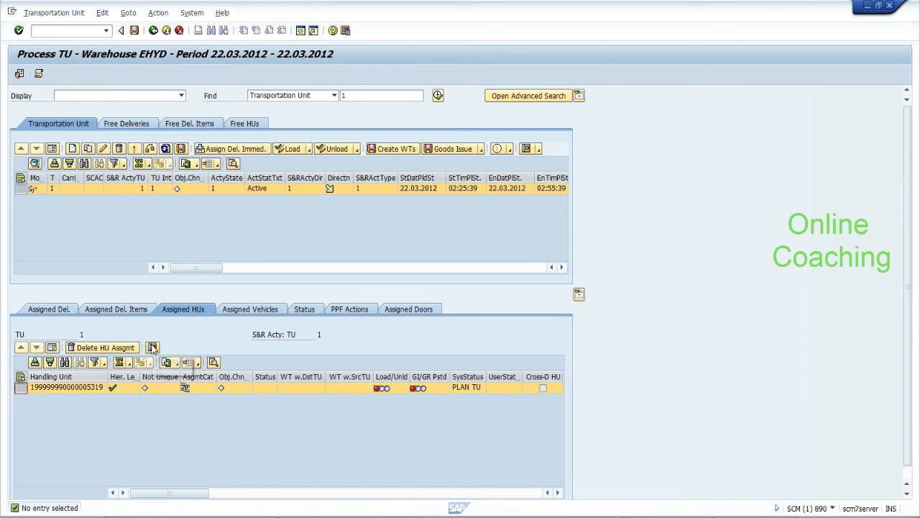
click(152, 347)
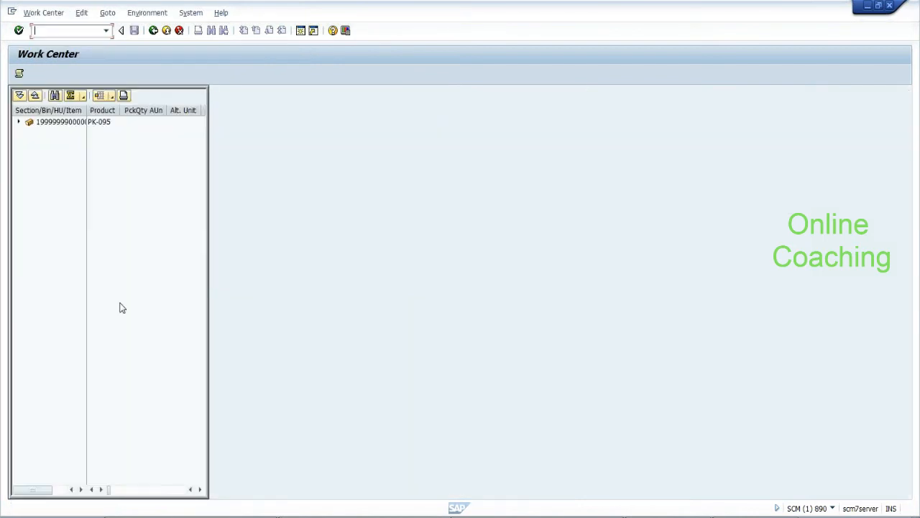
click(73, 123)
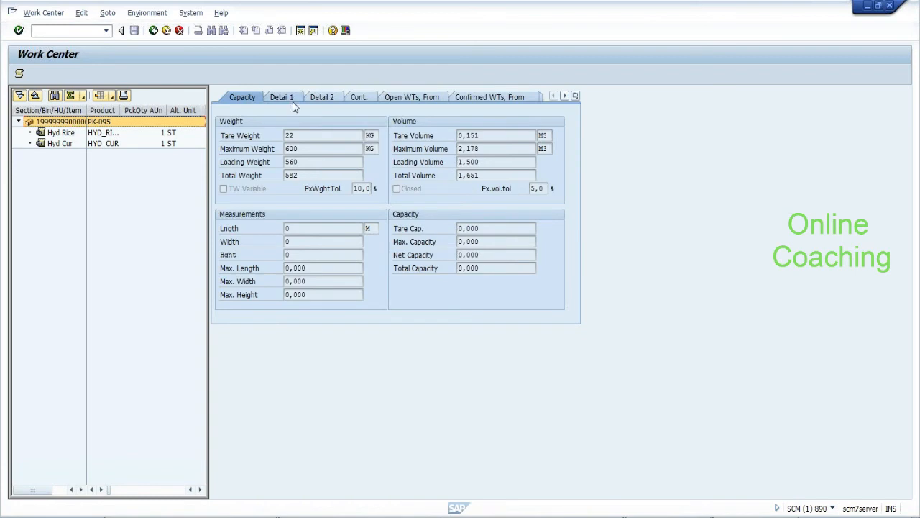
click(293, 100)
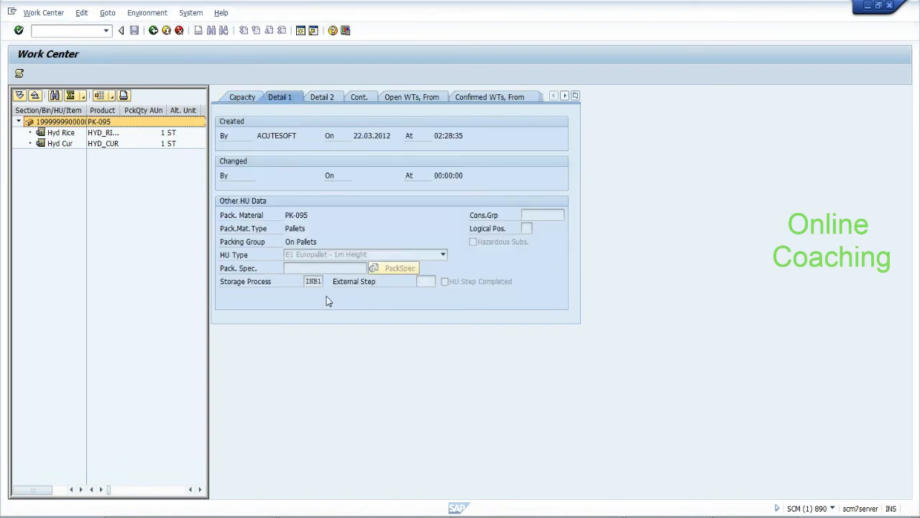
click(313, 281)
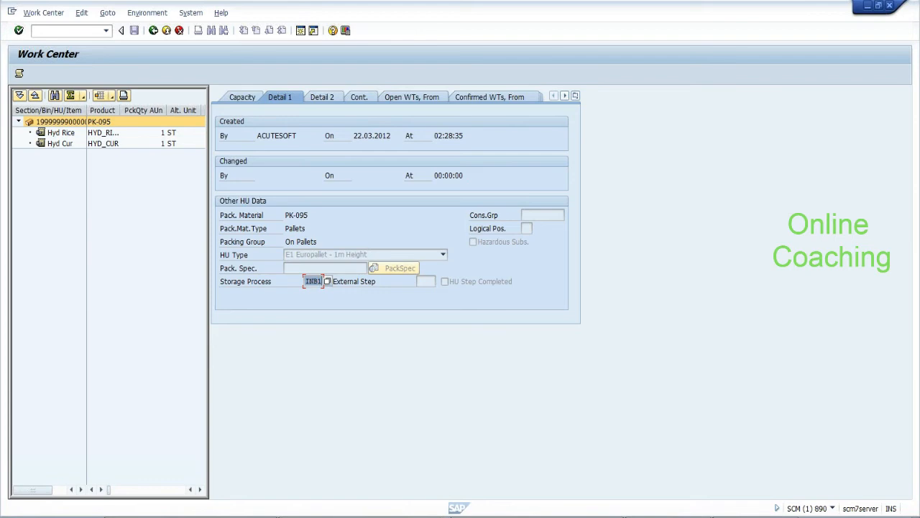
click(155, 31)
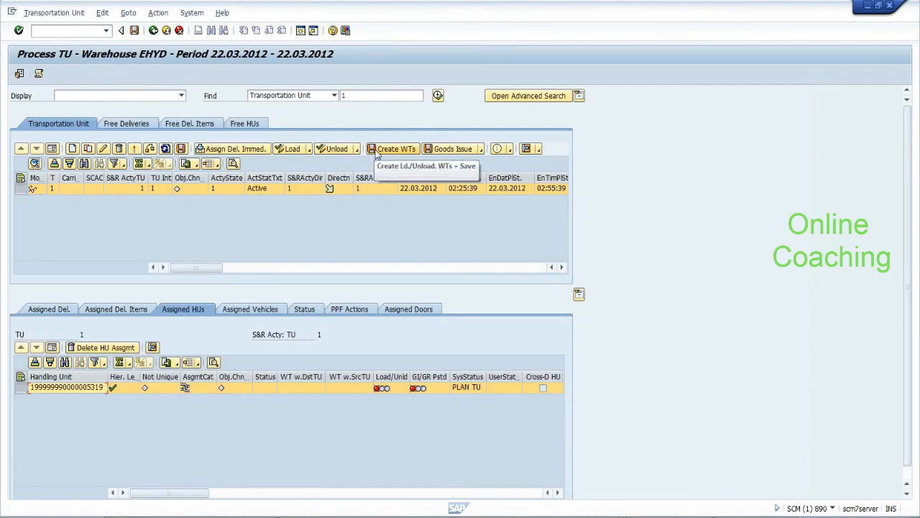
Retry warehouse task creation for TU 1, read the not-assigned-to-door error, and show its DOR2 door assignment
click(539, 151)
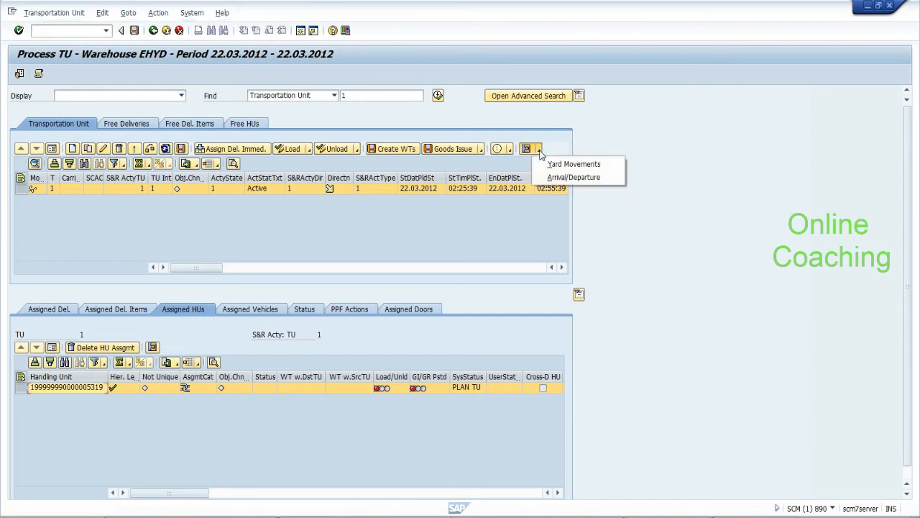
click(498, 254)
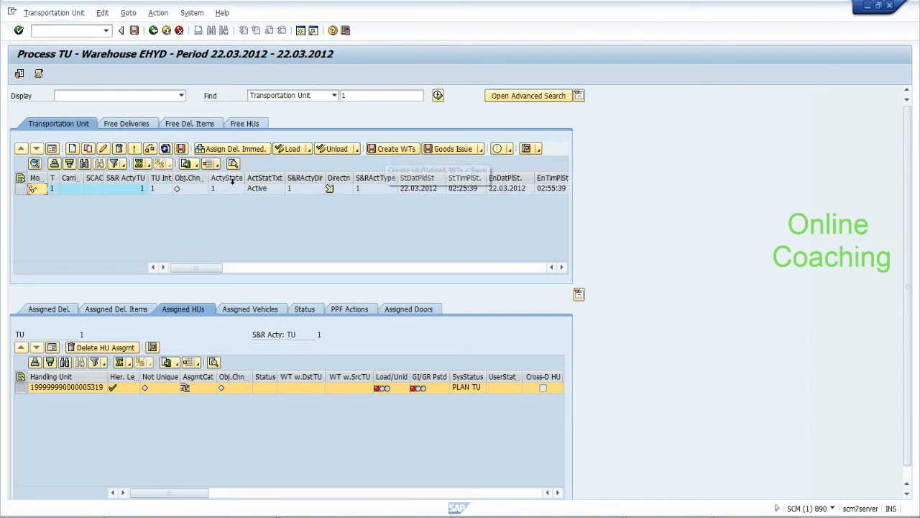
click(20, 188)
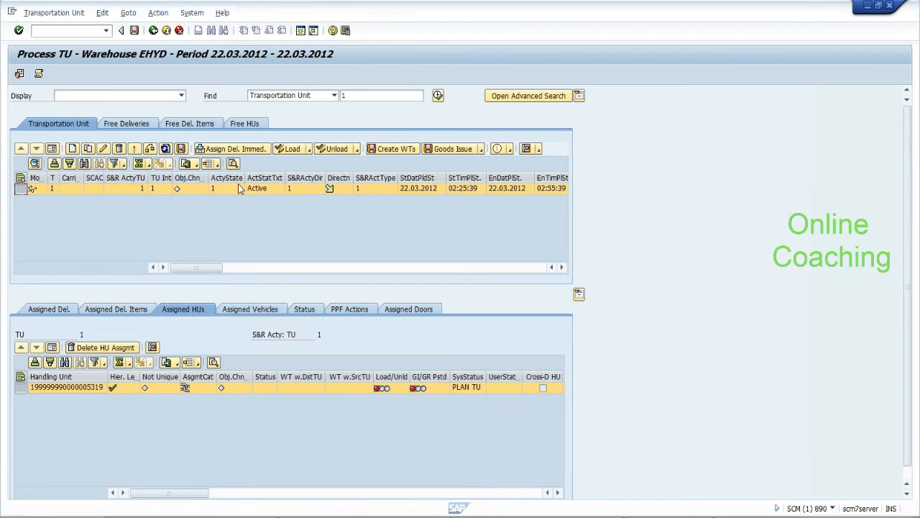
click(380, 149)
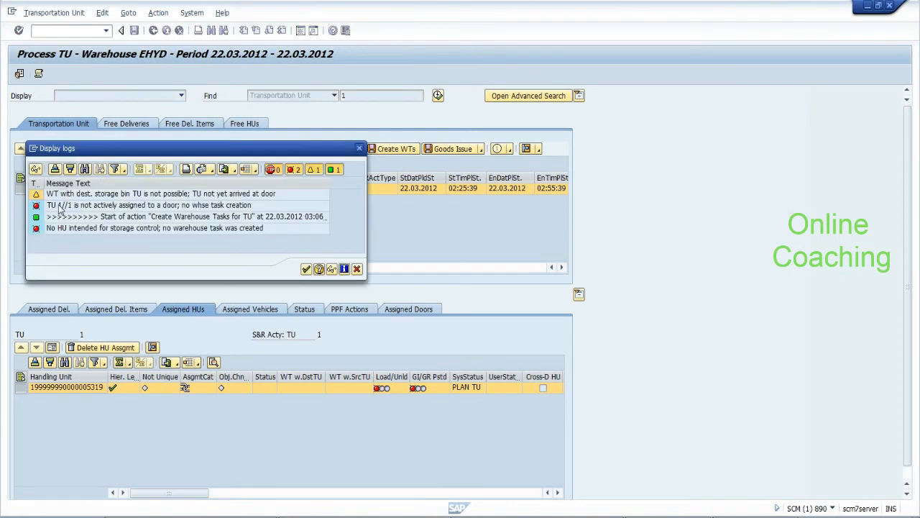
click(160, 207)
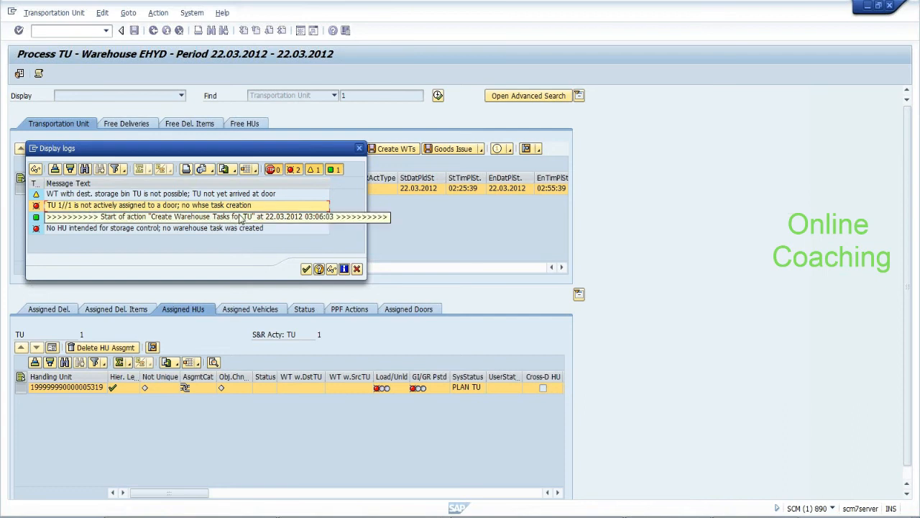
click(357, 269)
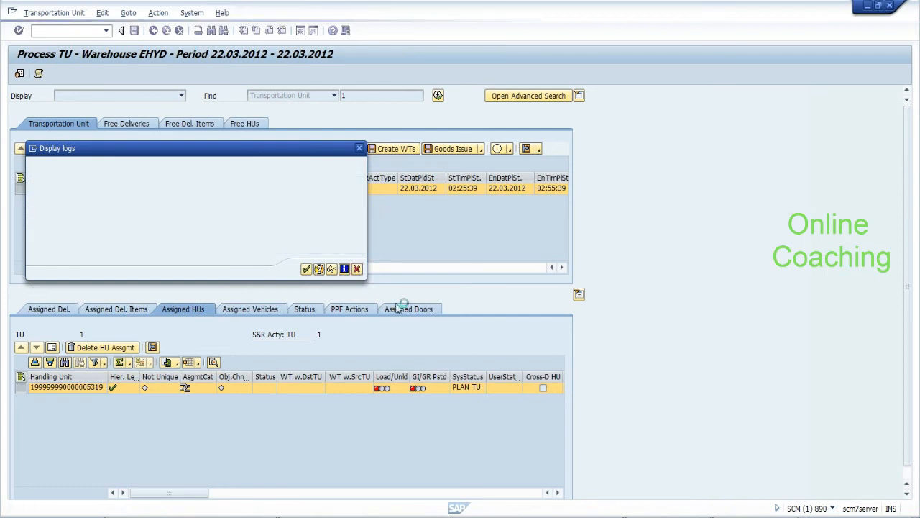
click(398, 310)
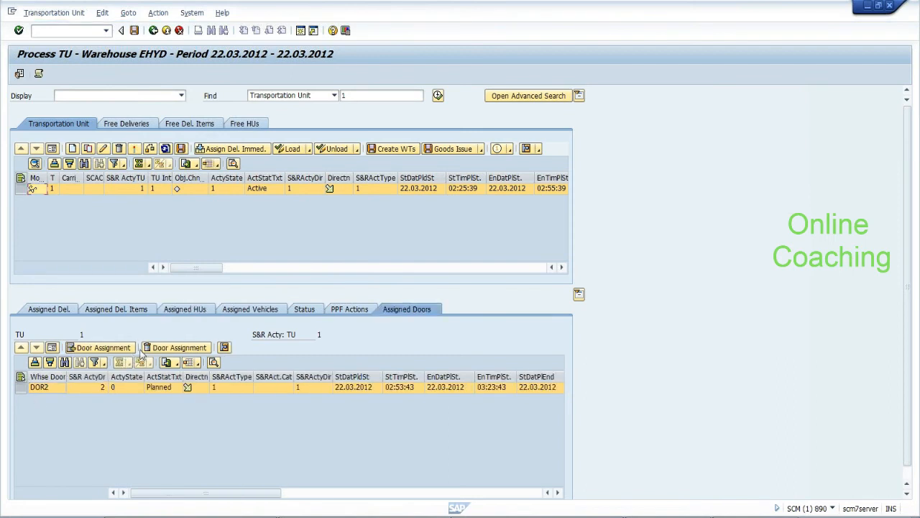
Delete TU 1's old door assignment and assign it to door DOR2
click(156, 350)
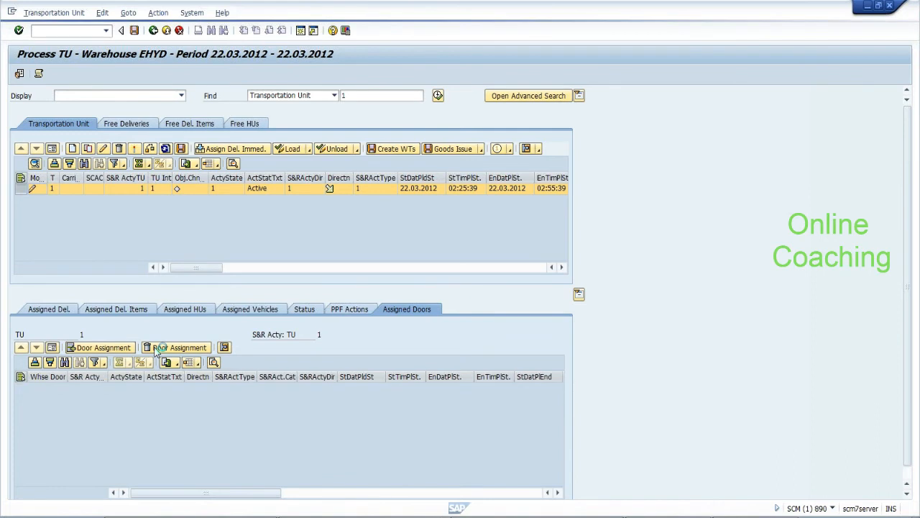
click(95, 350)
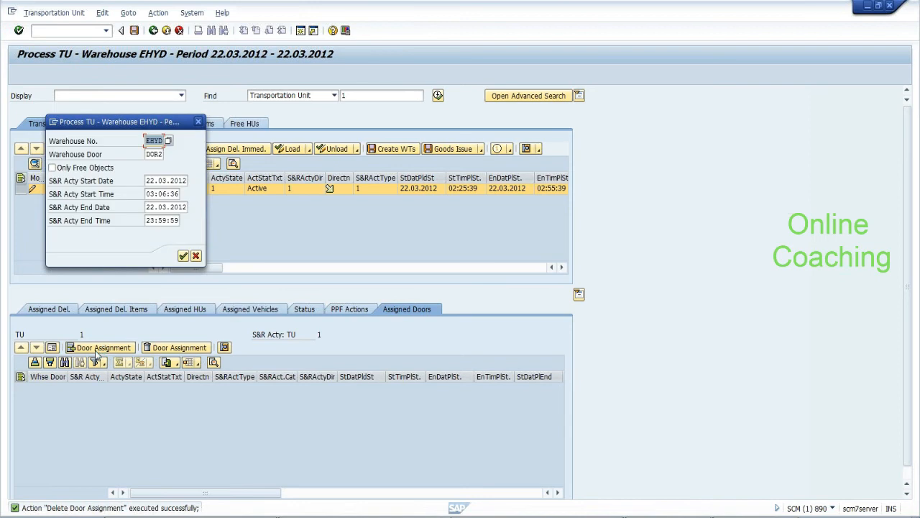
key(Tab)
click(184, 256)
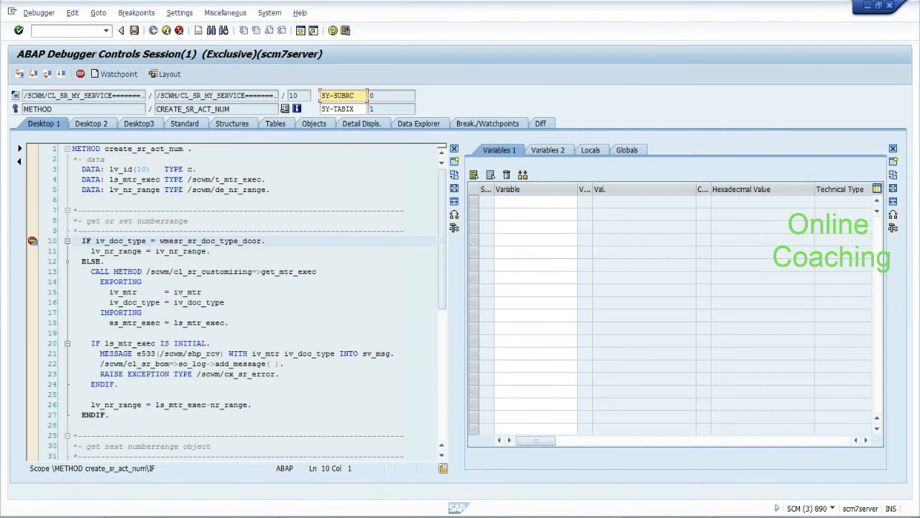
In the debugger, watch IV_MTR, IV_NR_RANGE and LV_NR_RANGE, set LV_NR_RANGE to 01, and continue
double_click(185, 292)
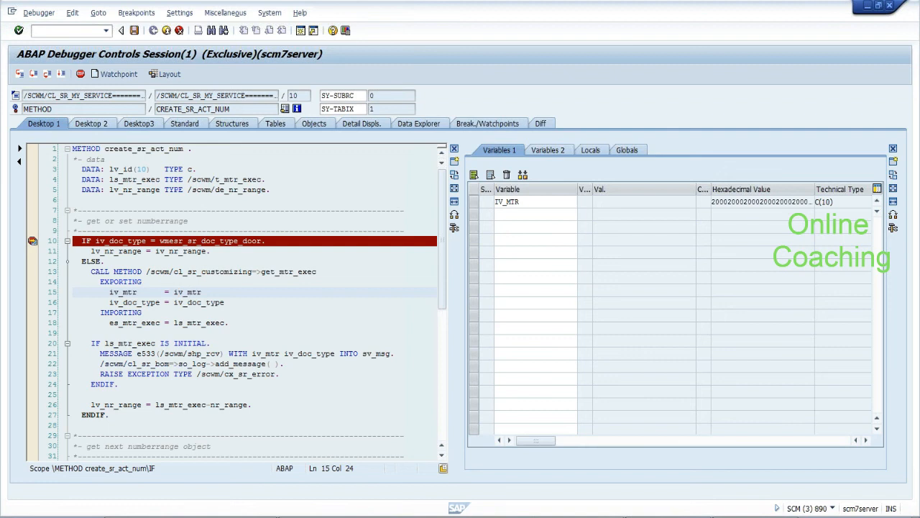
double_click(173, 251)
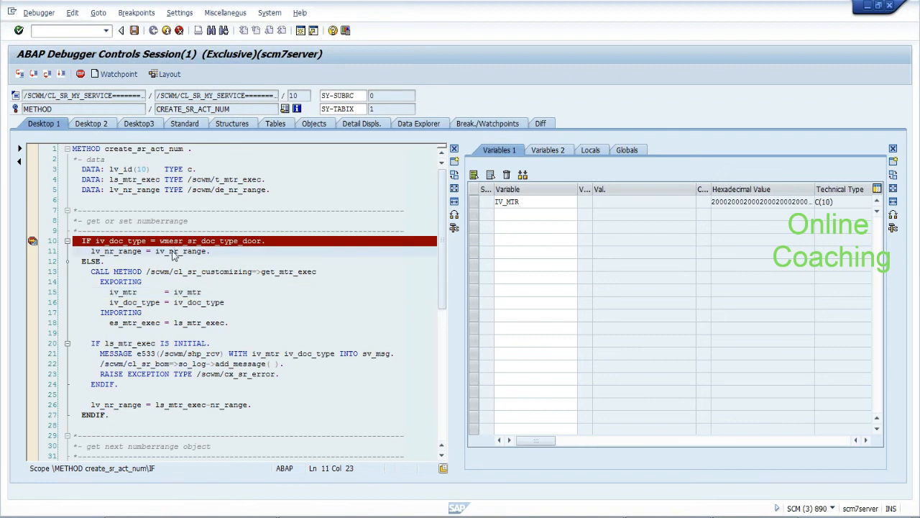
click(33, 74)
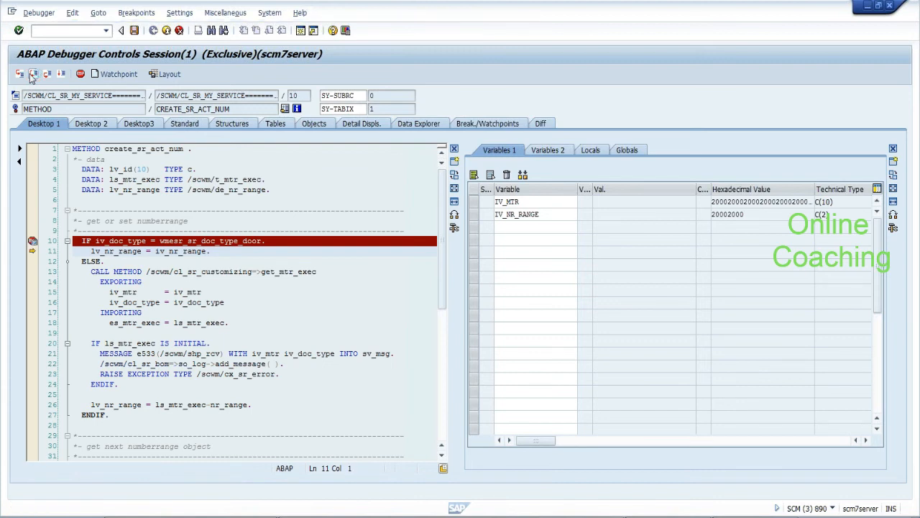
click(33, 74)
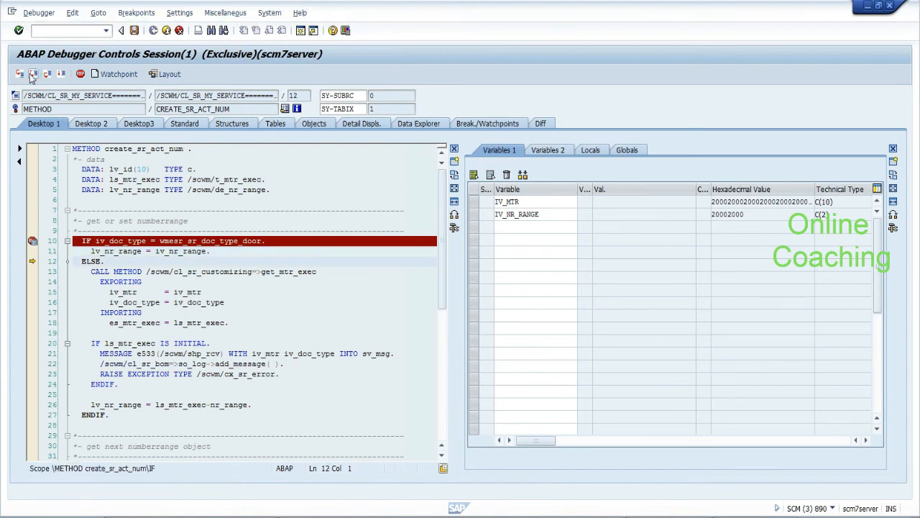
click(33, 74)
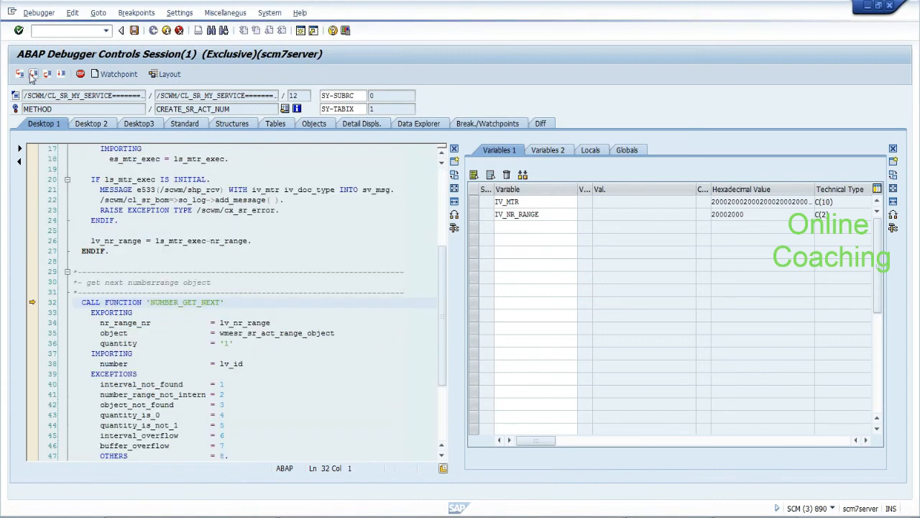
double_click(245, 323)
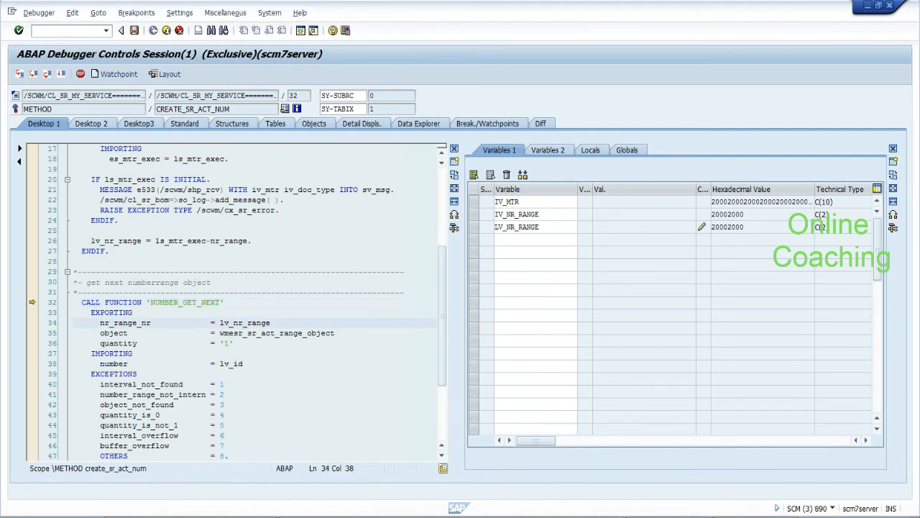
click(702, 228)
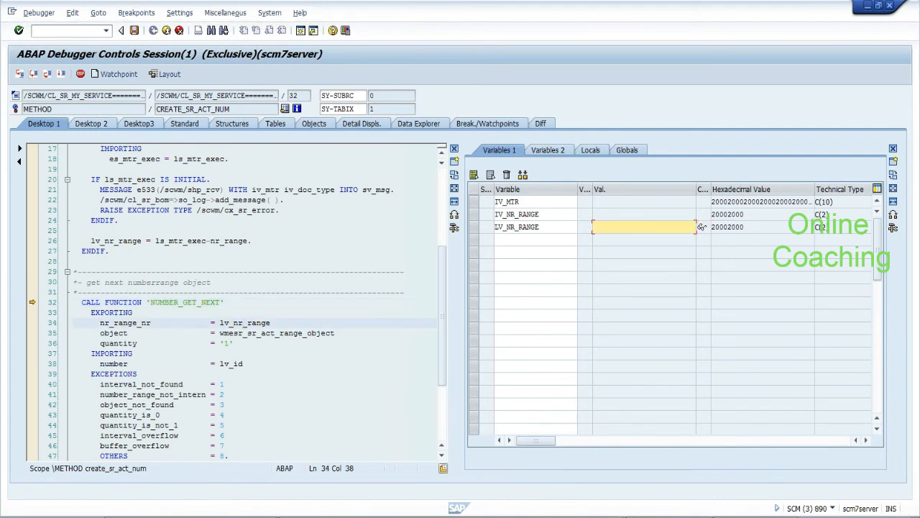
text(01)
key(Return)
key(Return)
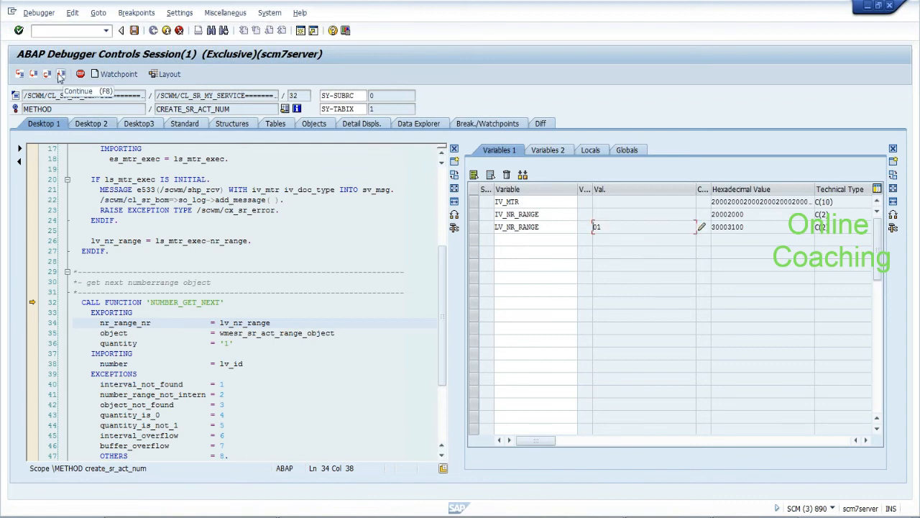
click(60, 75)
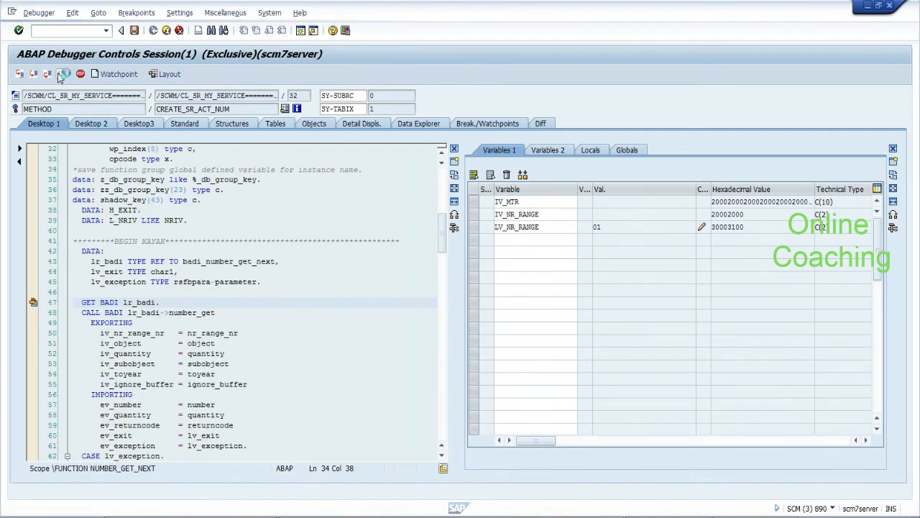
click(60, 75)
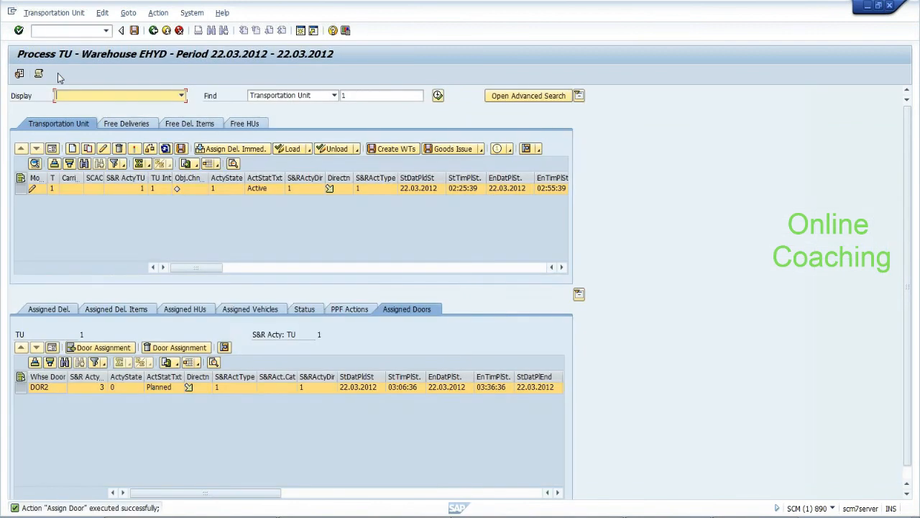
Save the DOR2 door assignment, review the save log's condition messages, and retry warehouse task creation
click(134, 31)
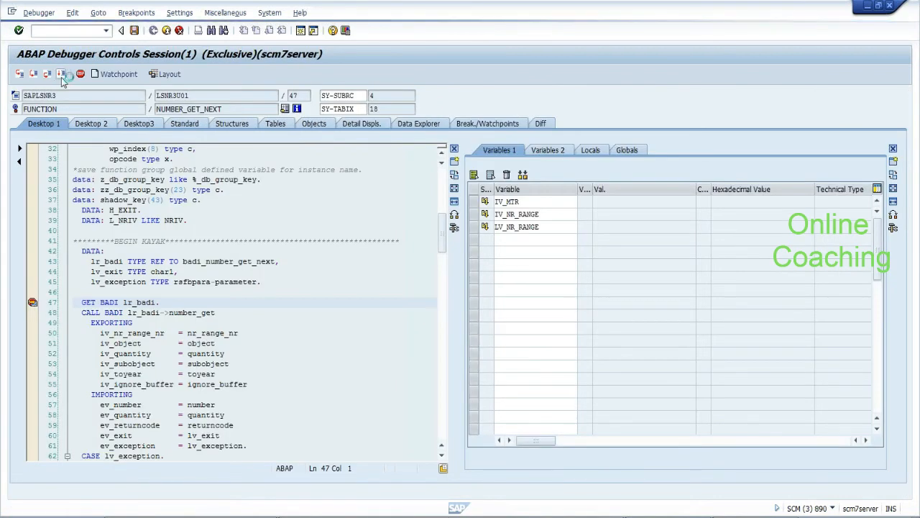
click(61, 76)
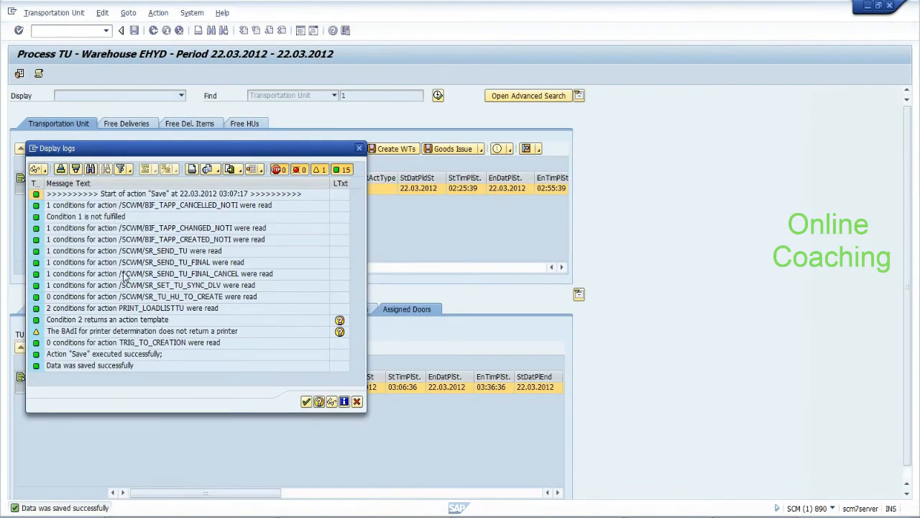
click(125, 299)
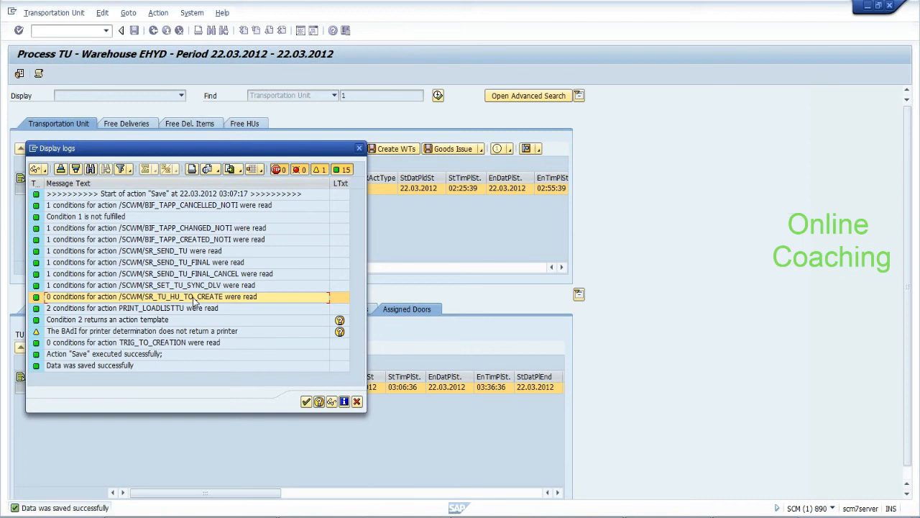
click(201, 310)
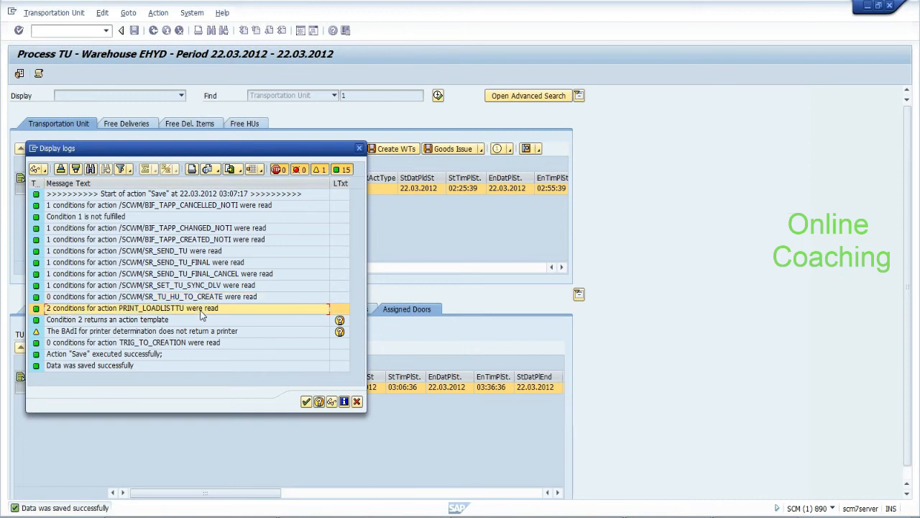
click(306, 402)
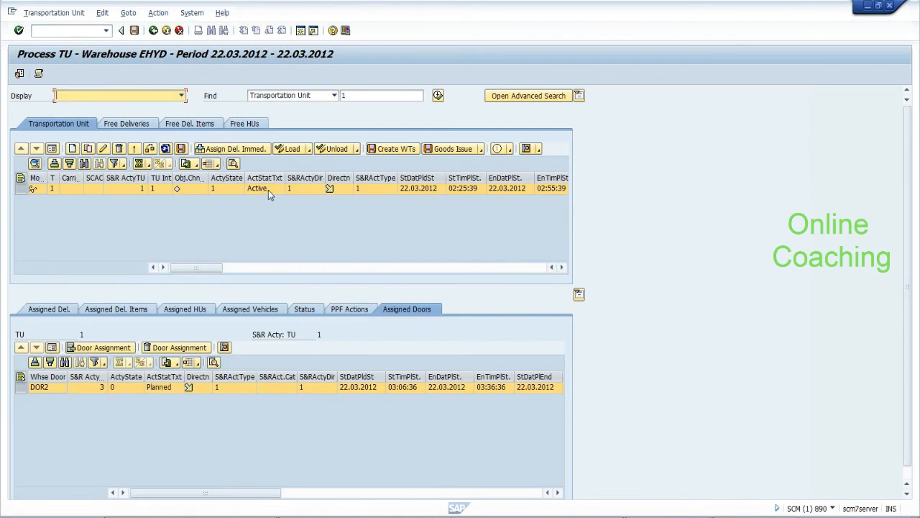
click(398, 149)
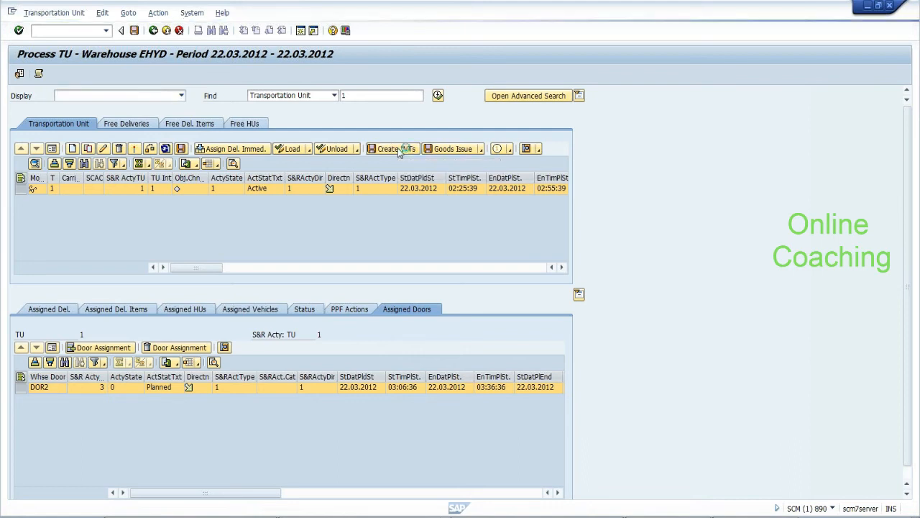
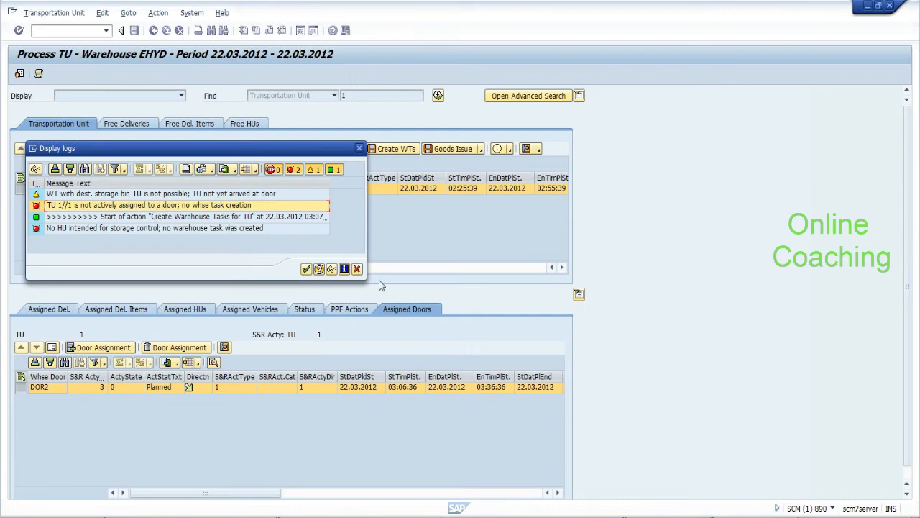
Dismiss the warning log about TU 1's missing door and show its assigned delivery 413
click(306, 268)
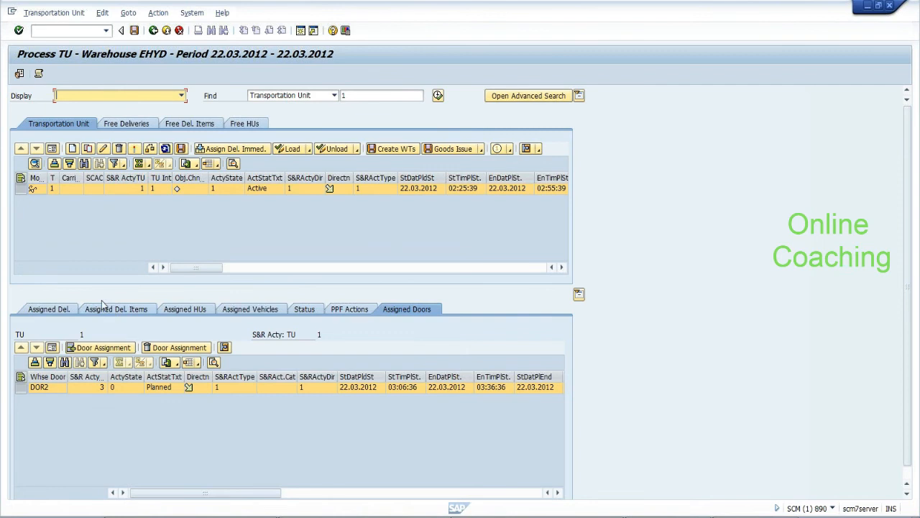
click(55, 309)
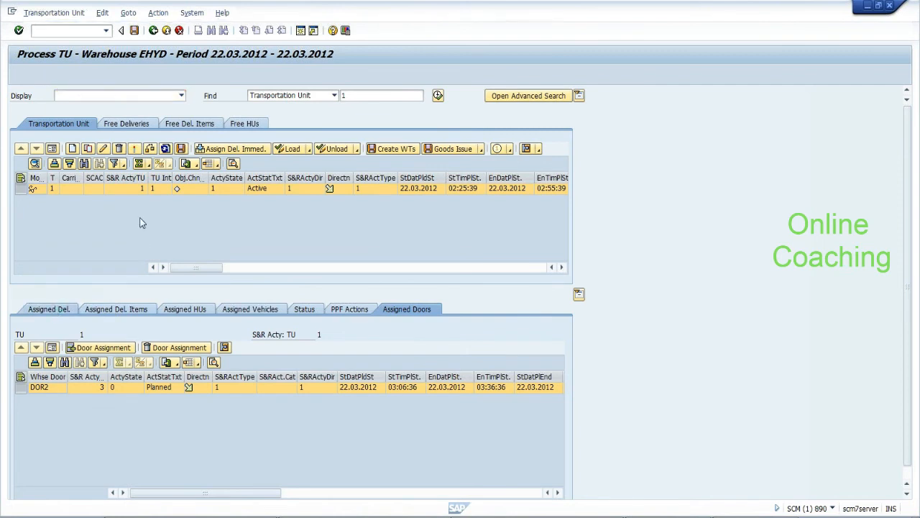
Remove delivery 413 from TU 1, reassign it immediately, and save through the debugger breakpoints
click(89, 348)
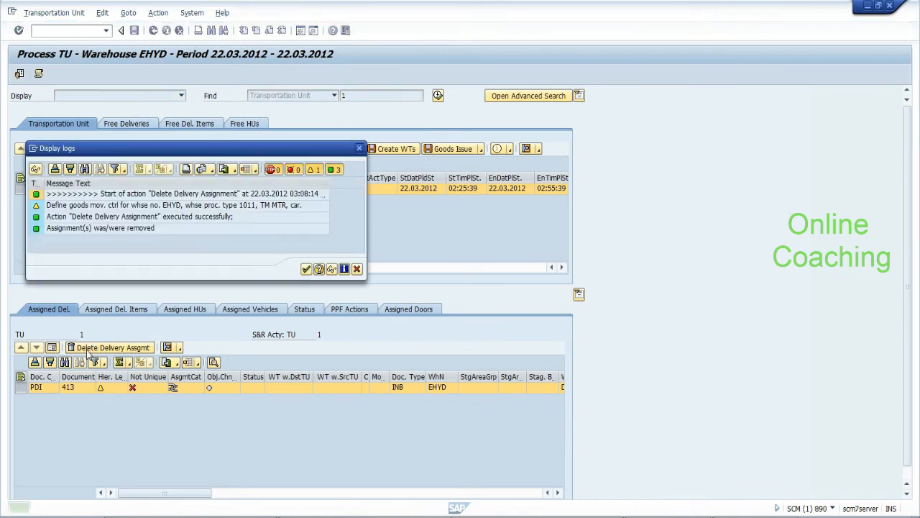
click(307, 269)
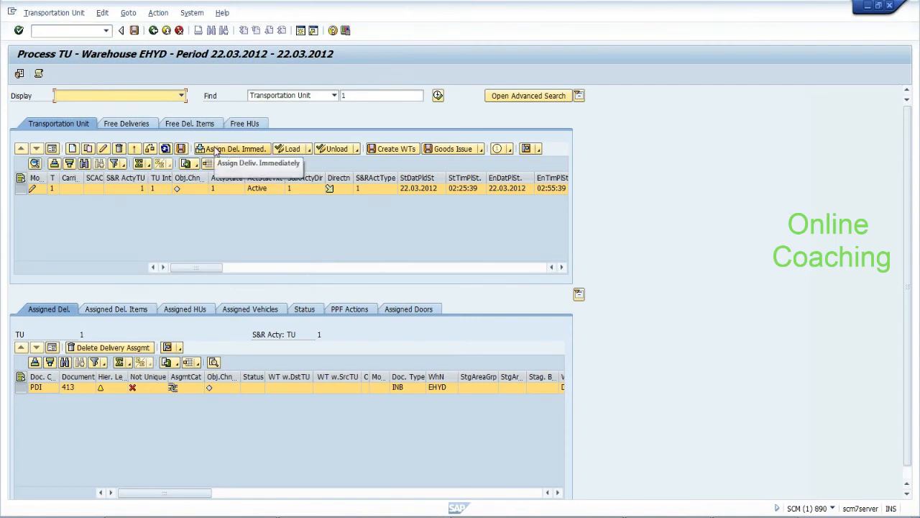
click(215, 149)
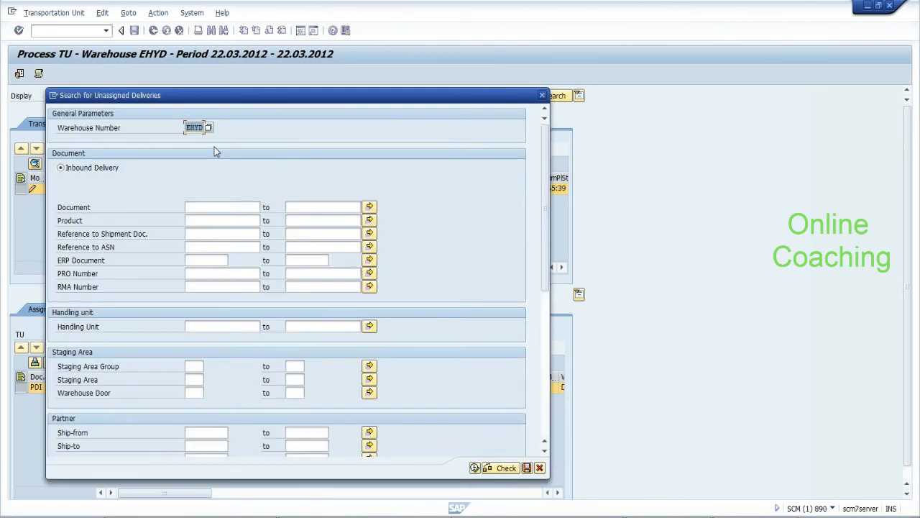
text(413)
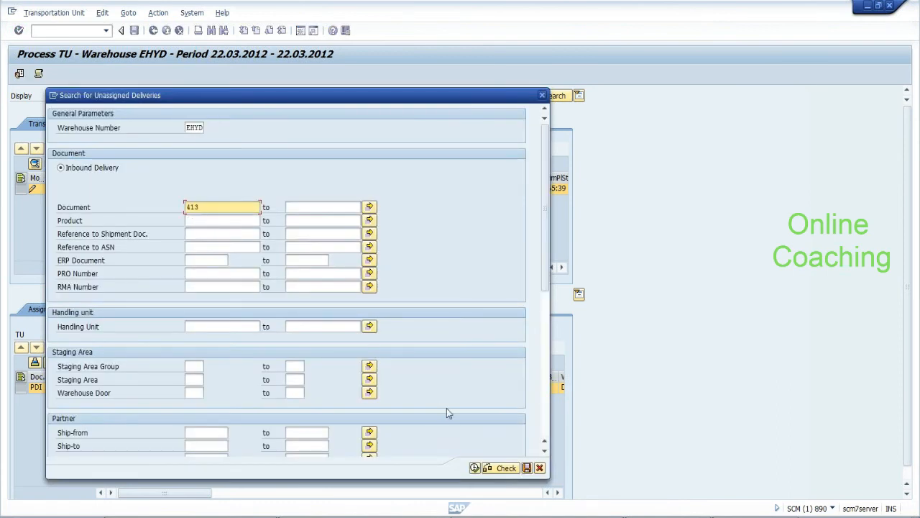
click(475, 468)
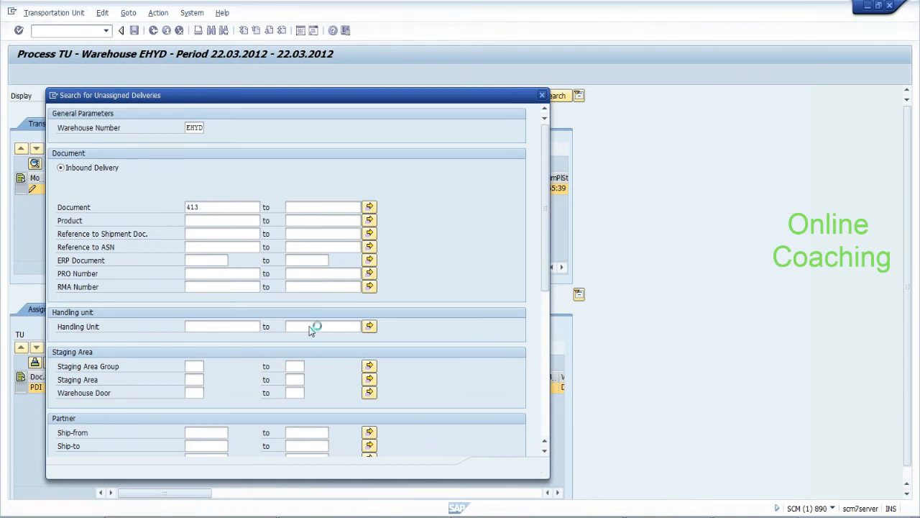
key(Return)
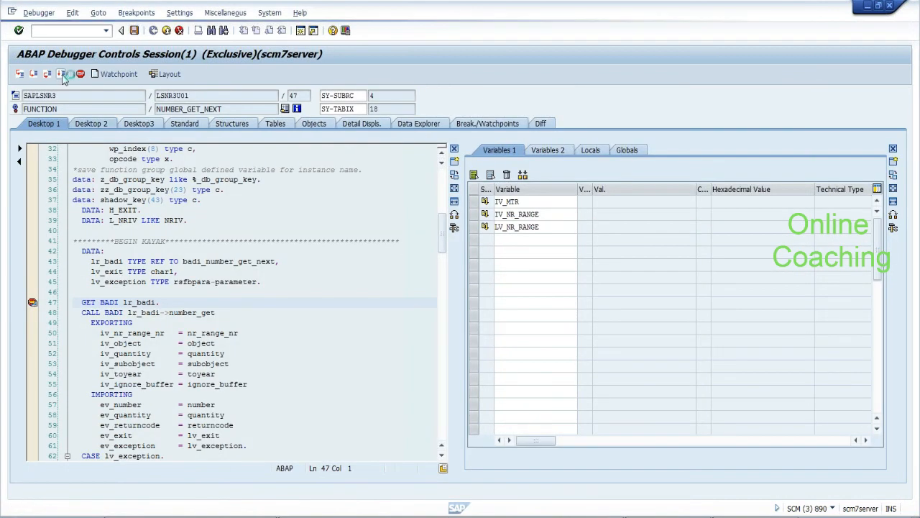
click(62, 75)
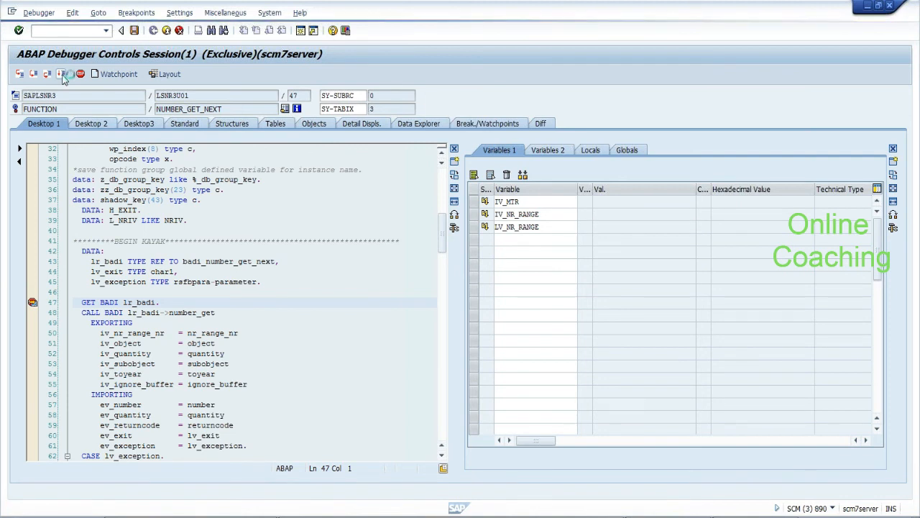
click(62, 75)
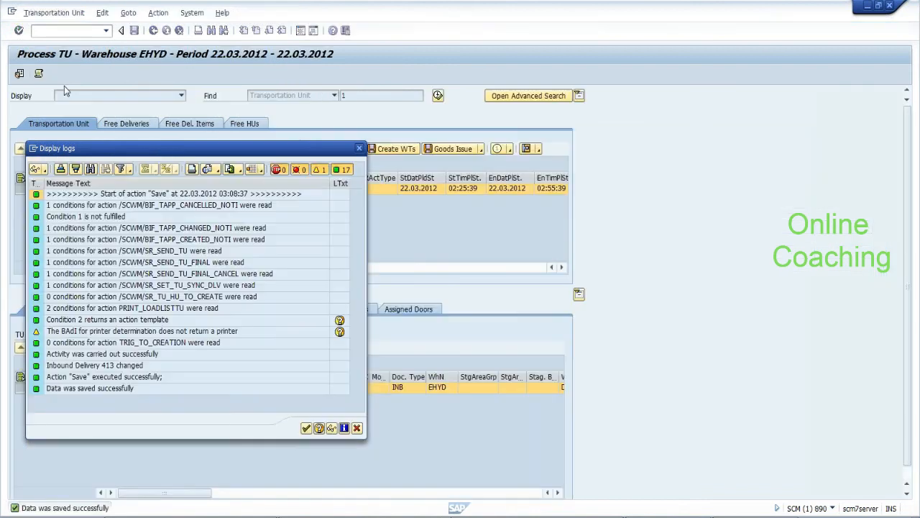
Dismiss the save log and delete delivery 413's assignment to TU 1 again
click(306, 428)
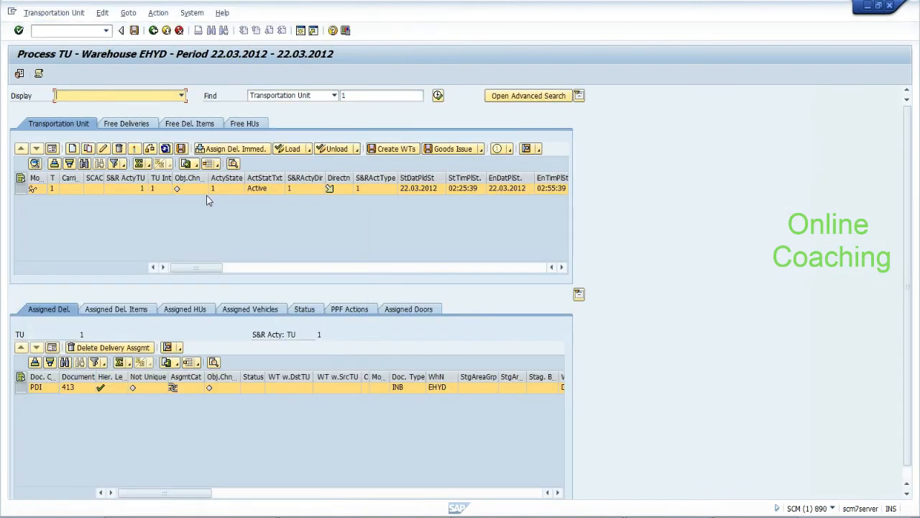
click(91, 349)
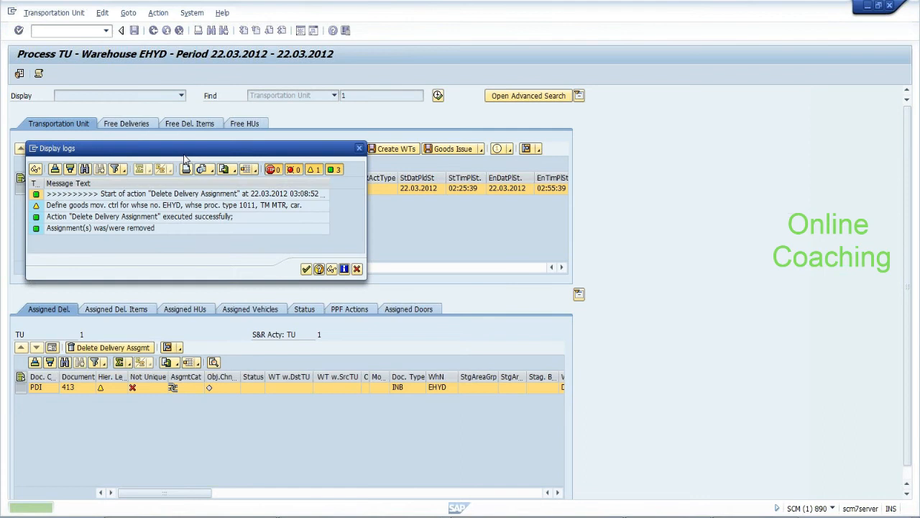
click(305, 268)
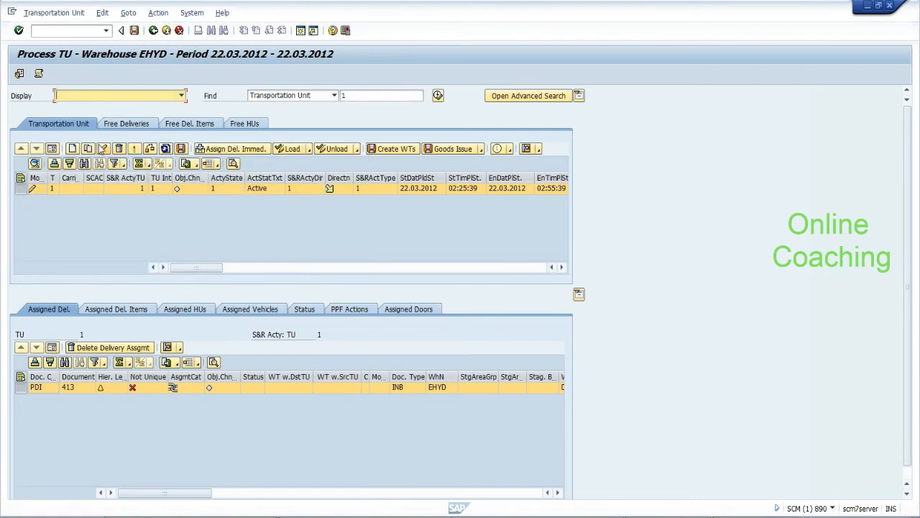
Create an inbound TU with means of transport 0001 and packaging material EWM-TU
click(72, 149)
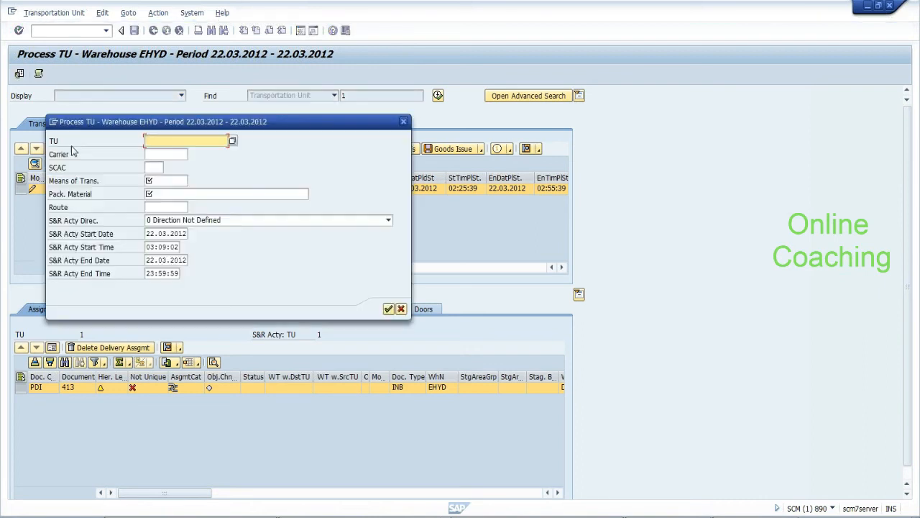
click(157, 181)
text(0001)
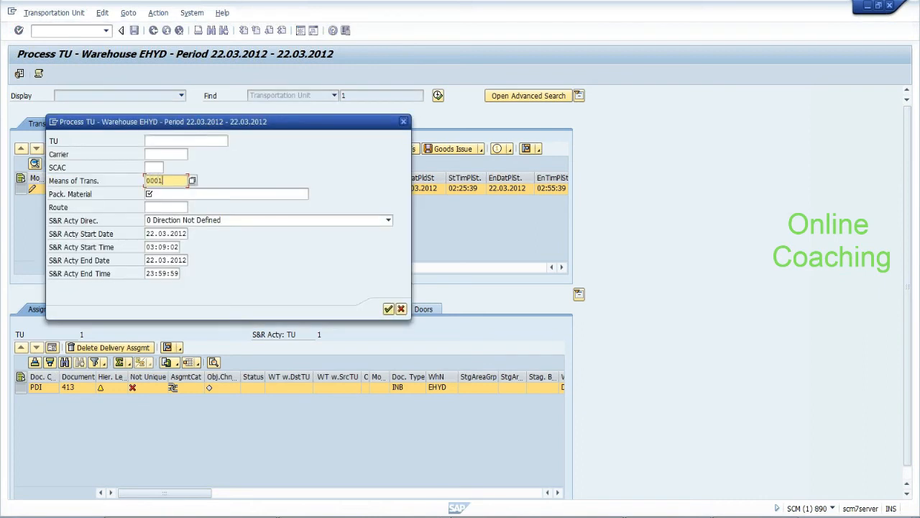
click(163, 193)
text(EWM-TU)
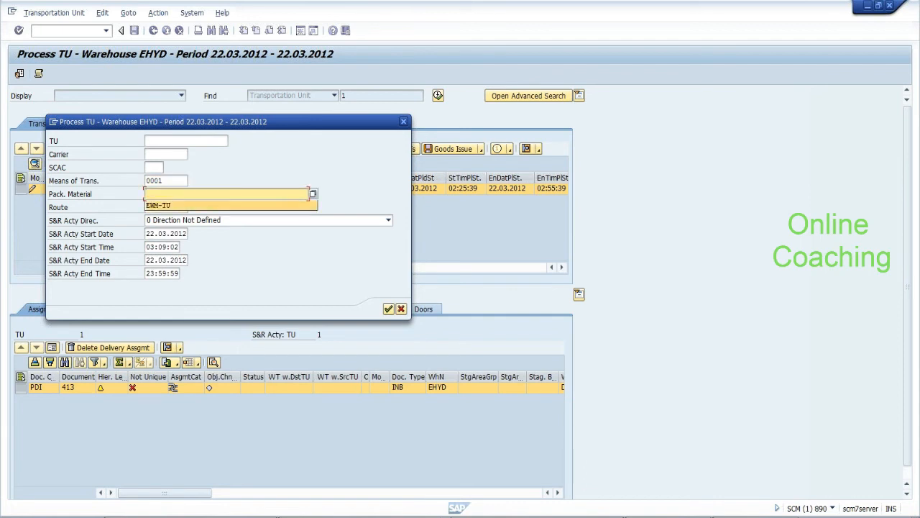
click(160, 221)
click(159, 242)
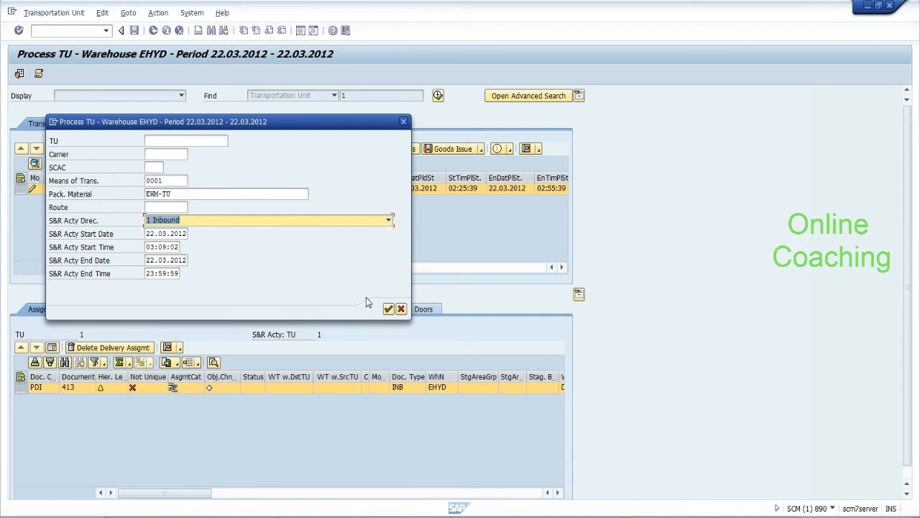
click(388, 309)
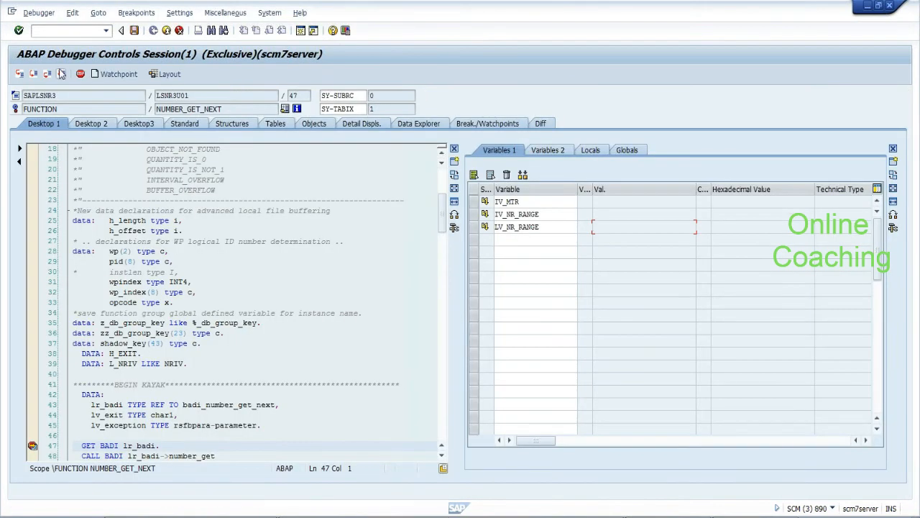
click(62, 75)
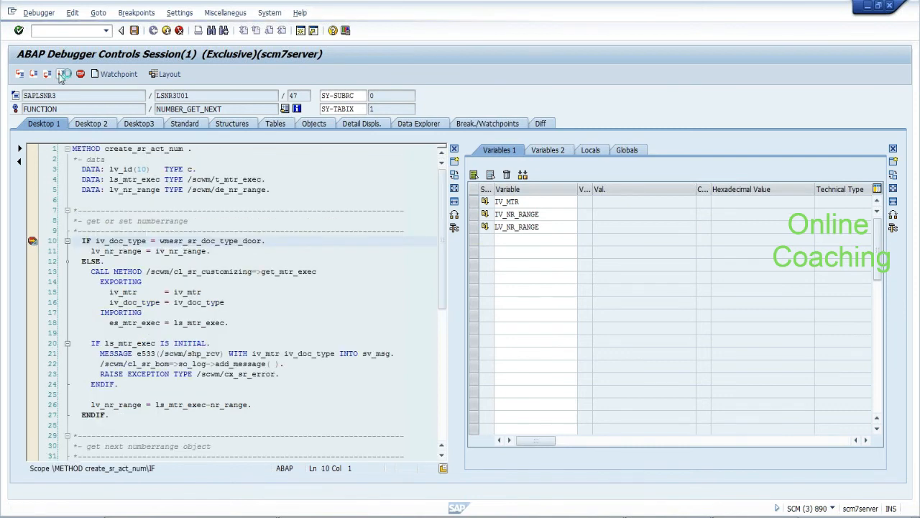
click(62, 75)
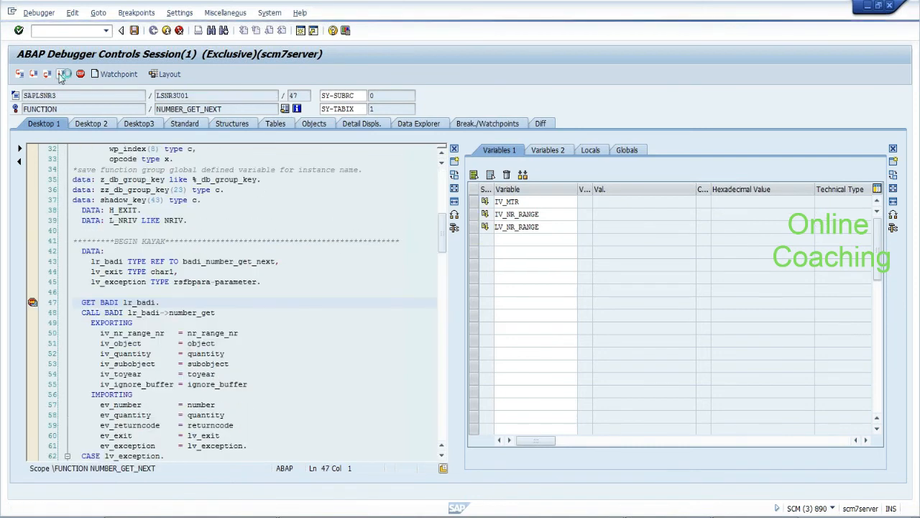
click(62, 75)
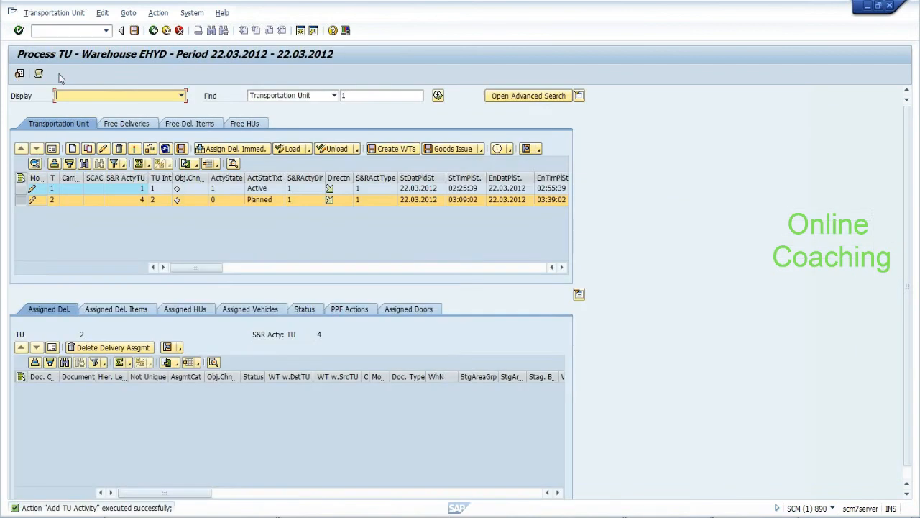
Assign delivery 413 to TU 2 immediately and save, continuing past the debugger breakpoints
click(223, 148)
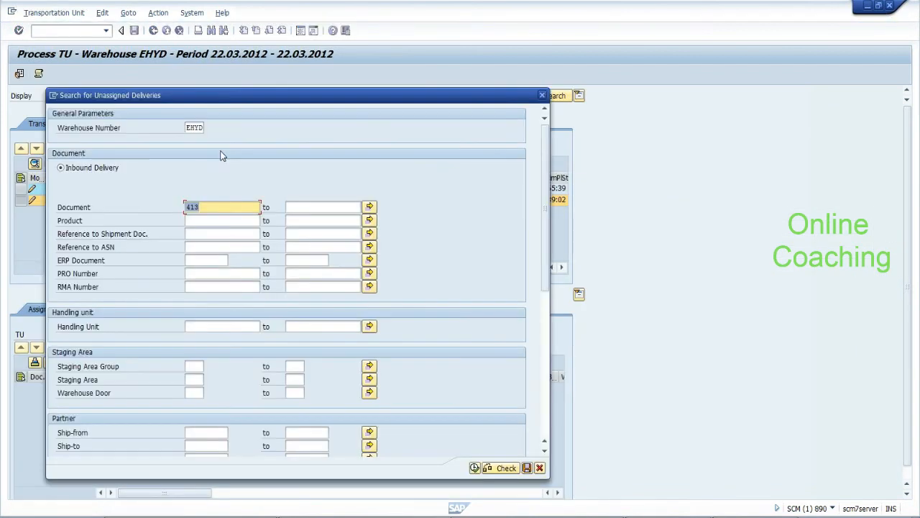
click(475, 468)
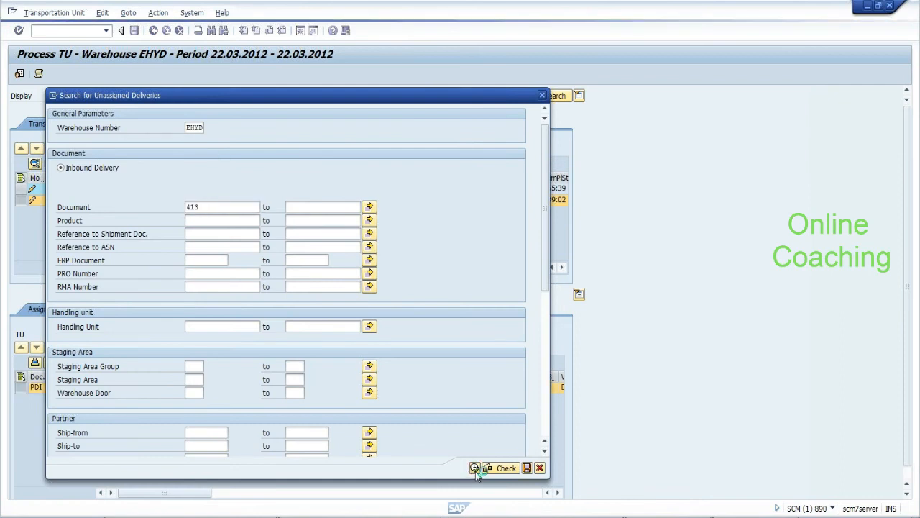
click(306, 308)
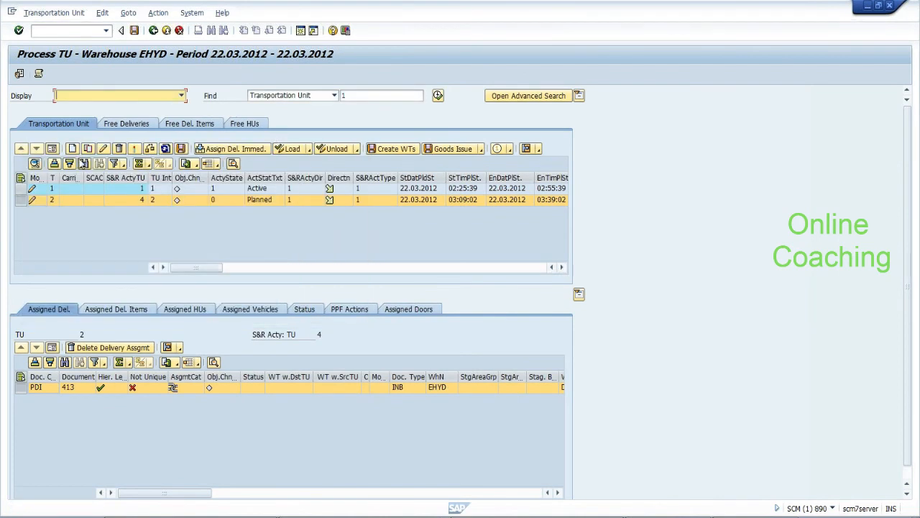
click(134, 31)
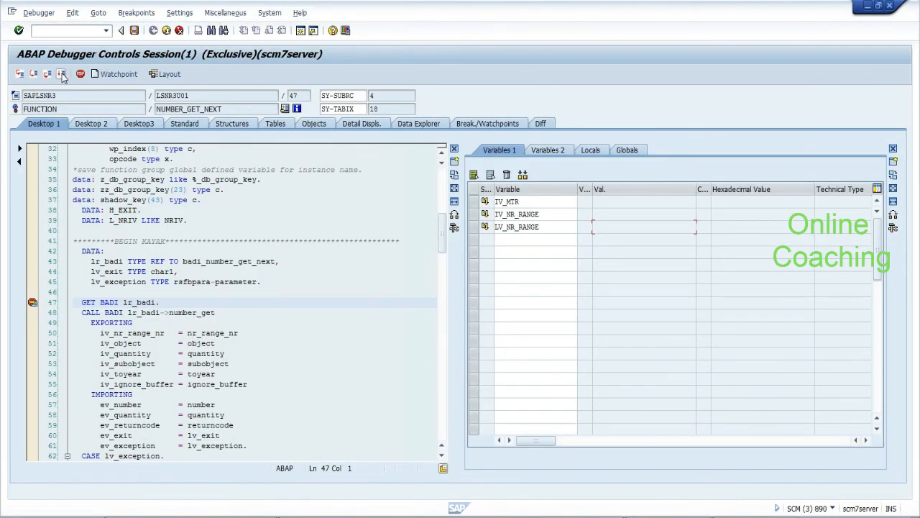
click(62, 74)
click(62, 74)
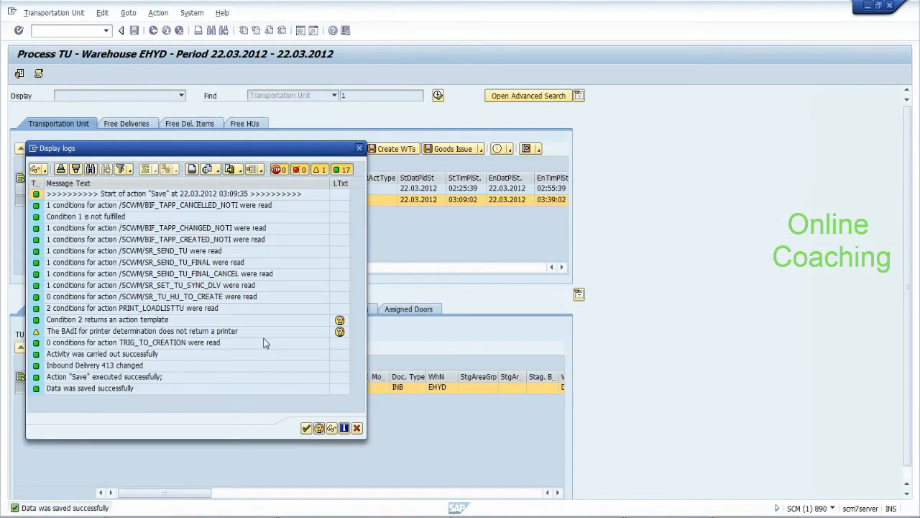
click(305, 428)
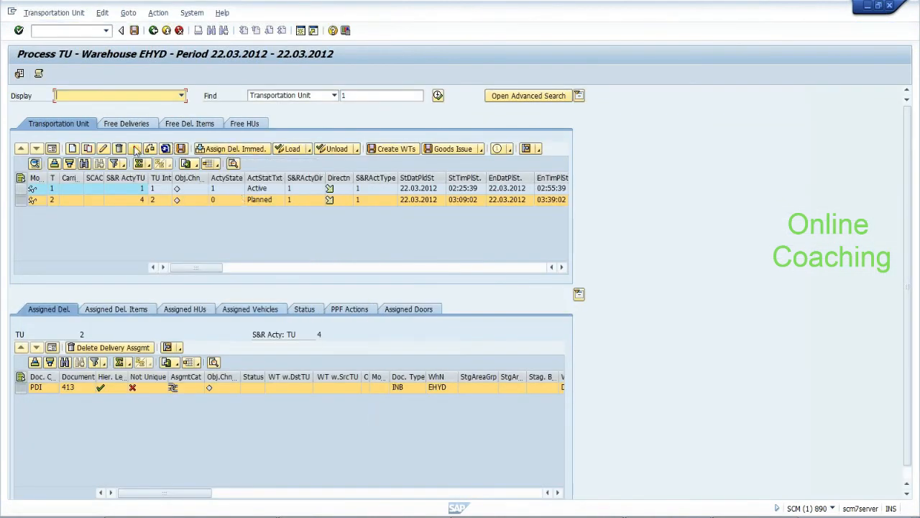
Register TU 2's arrival and assign it to door DOR2, continuing through the debugger
click(135, 148)
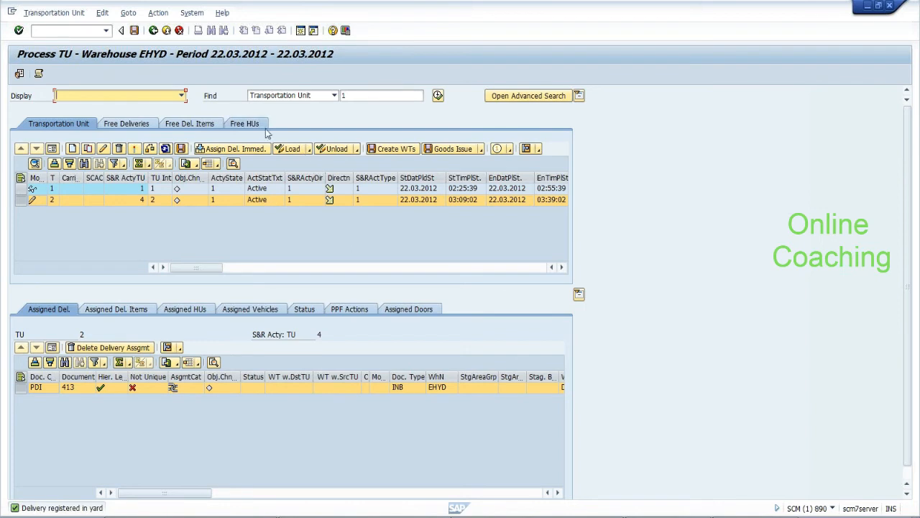
click(203, 309)
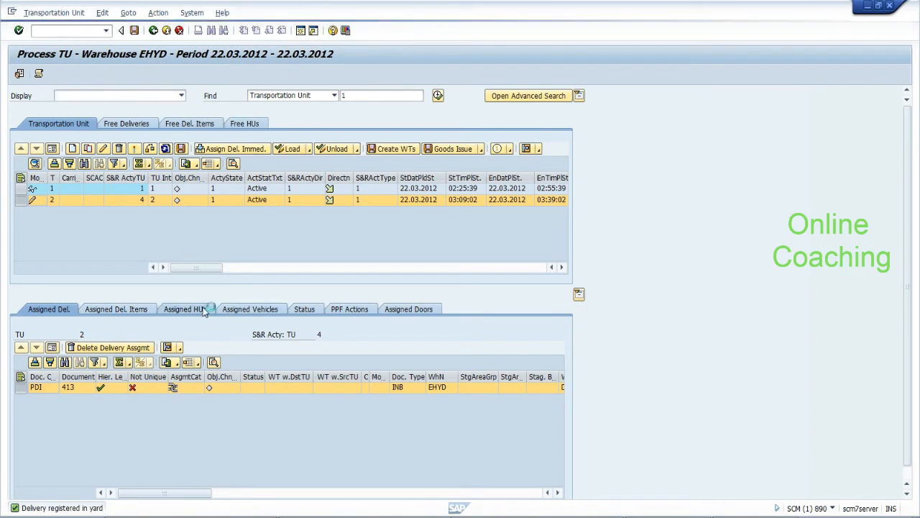
click(405, 313)
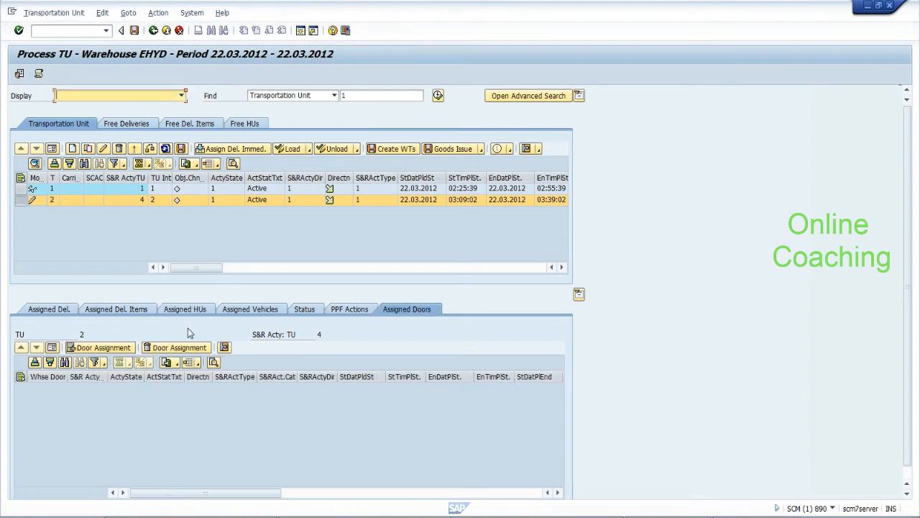
click(113, 348)
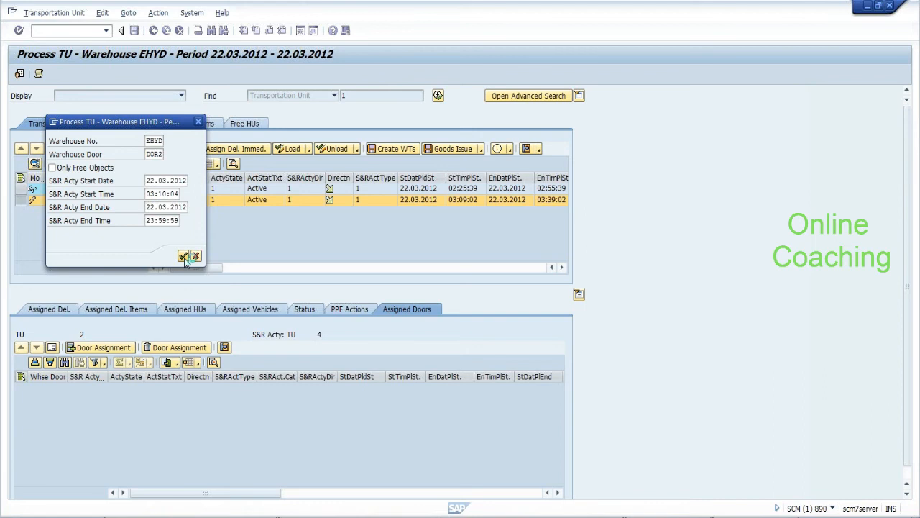
click(183, 256)
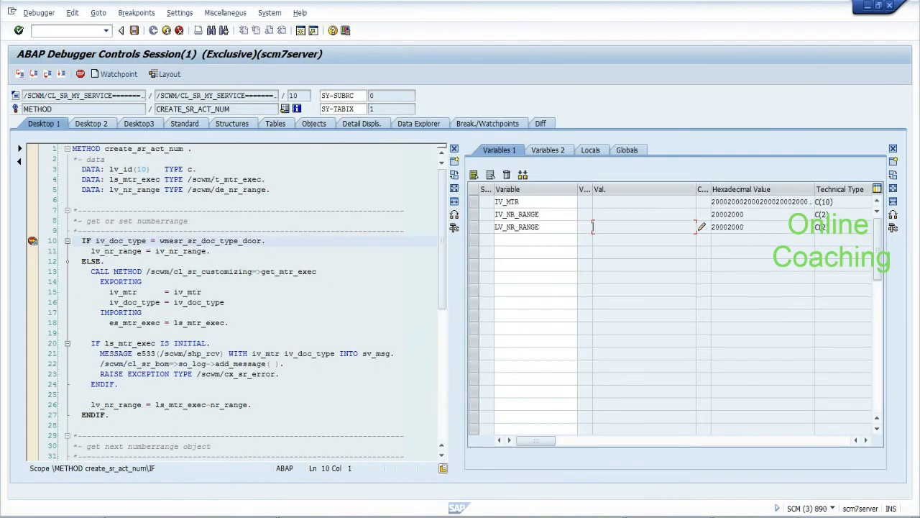
key(F8)
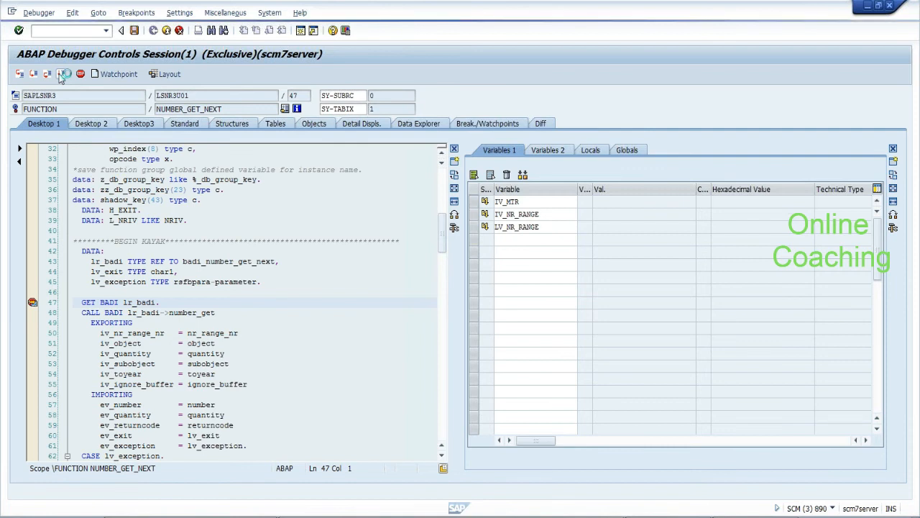
click(62, 75)
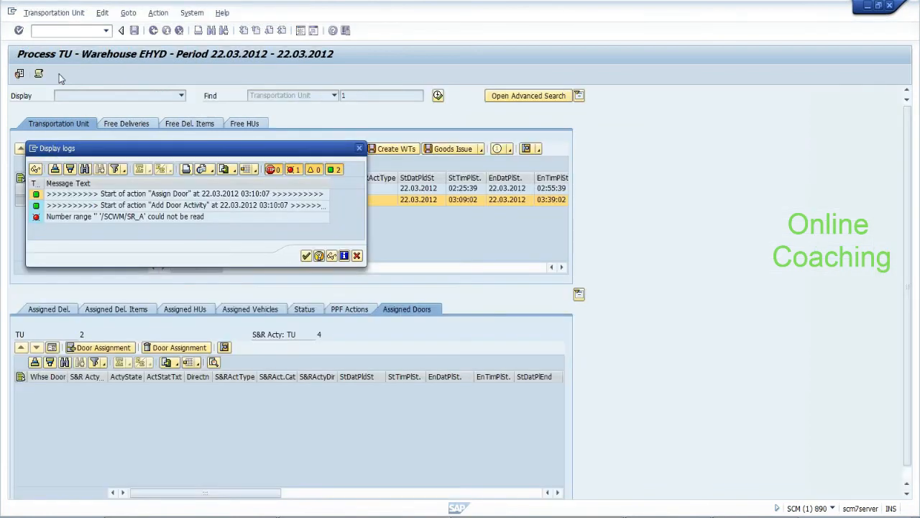
Read the long text of the /SCWM/SR_A number-range error, then close the log
click(189, 218)
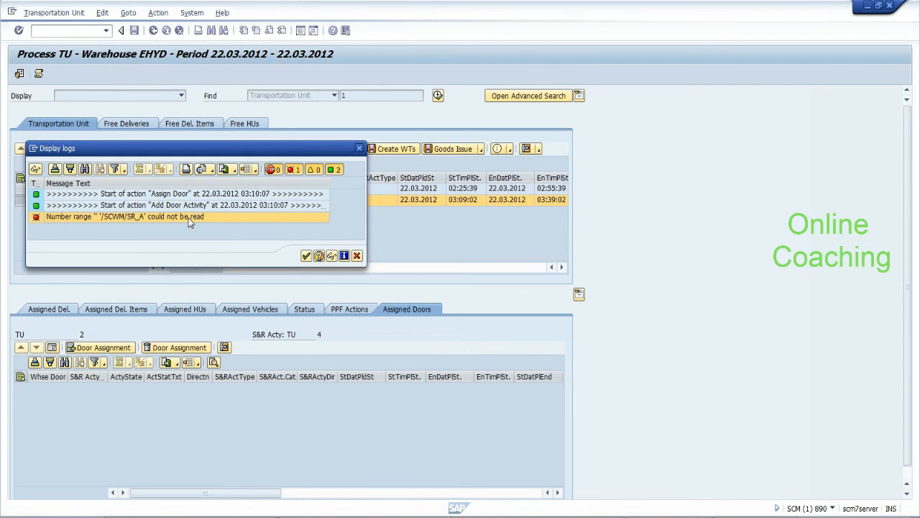
double_click(188, 217)
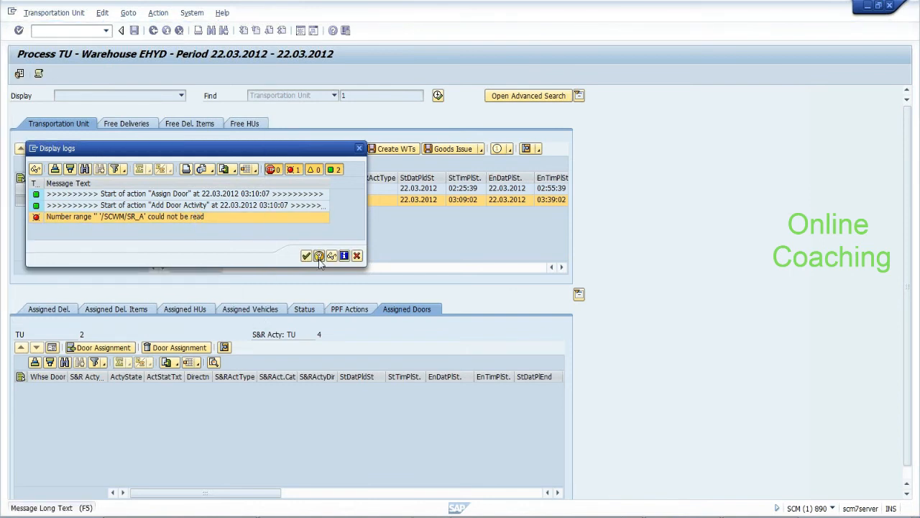
click(319, 256)
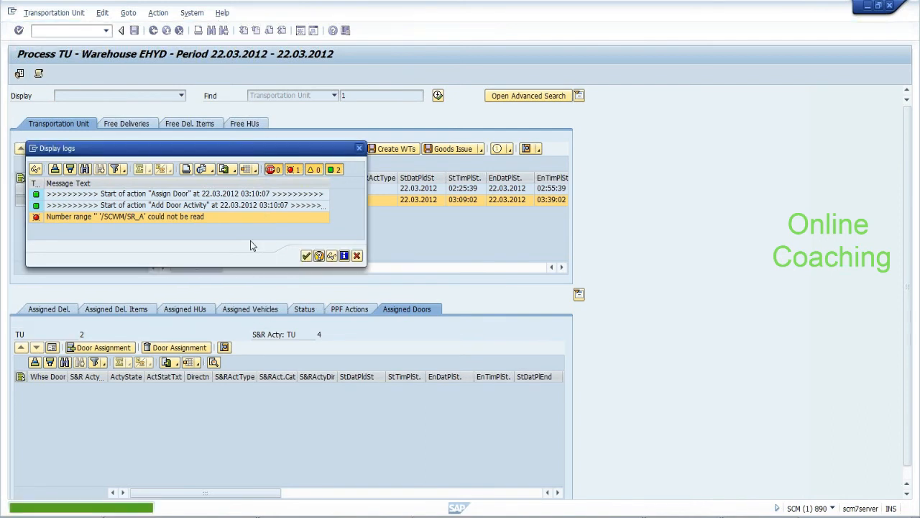
click(358, 256)
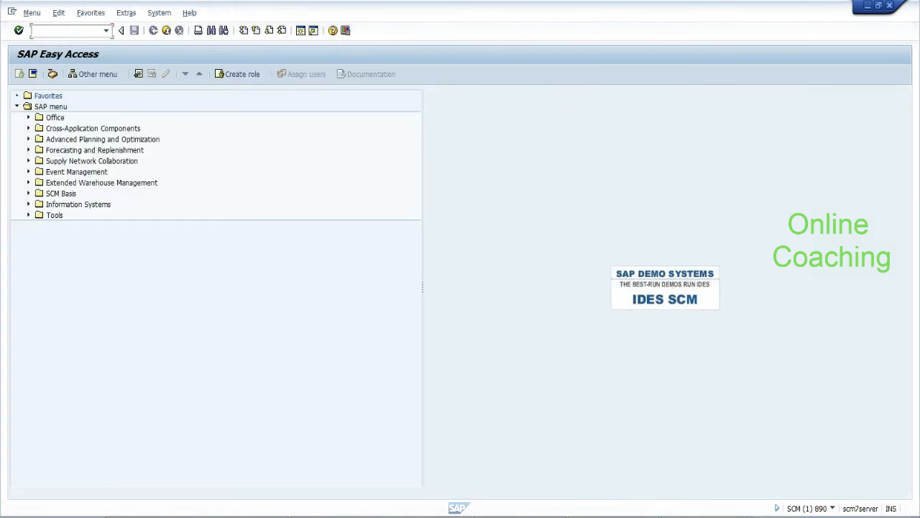
Open number range object /SCWM/SR_A in change mode and review its Shipping and Receiving Activity details
text(spro)
key(Return)
key(Down)
key(Down)
key(Return)
click(81, 148)
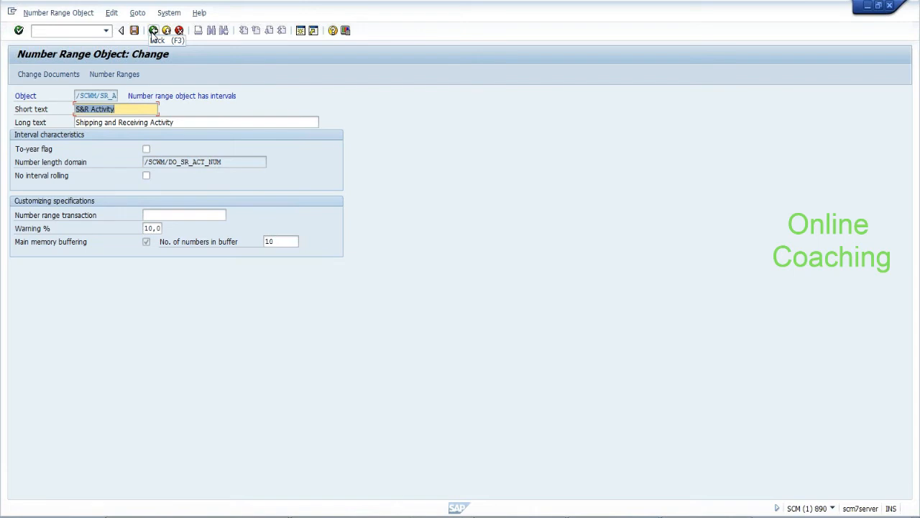
click(153, 31)
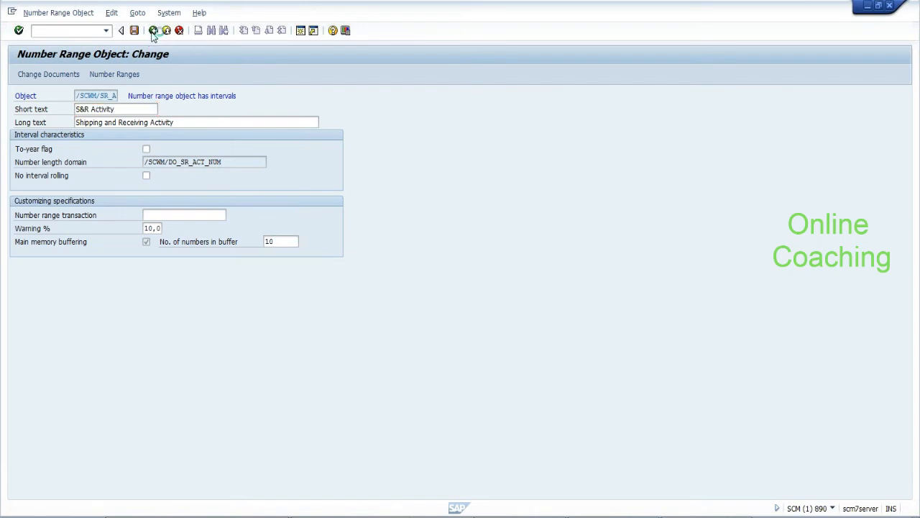
click(153, 30)
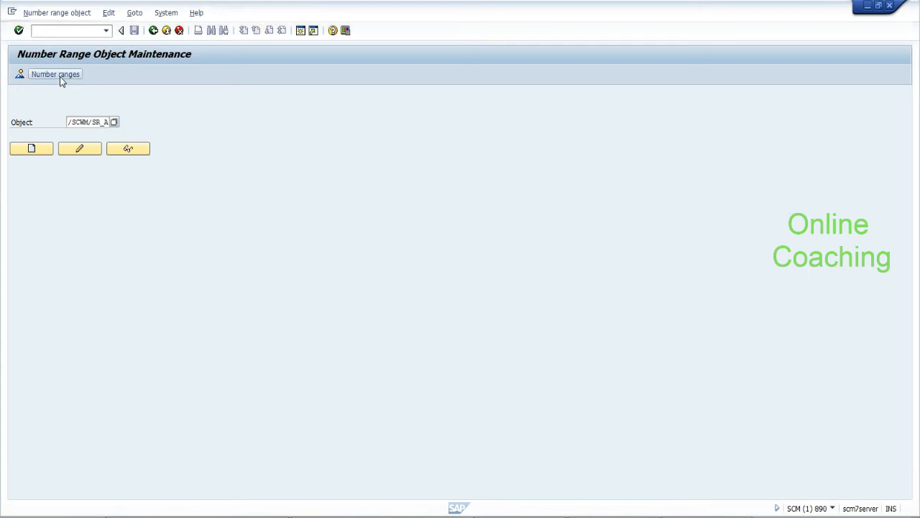
Check /SCWM/SR_A's interval 01 (current number 10), then return to SAP Easy Access with /n
click(60, 76)
click(58, 135)
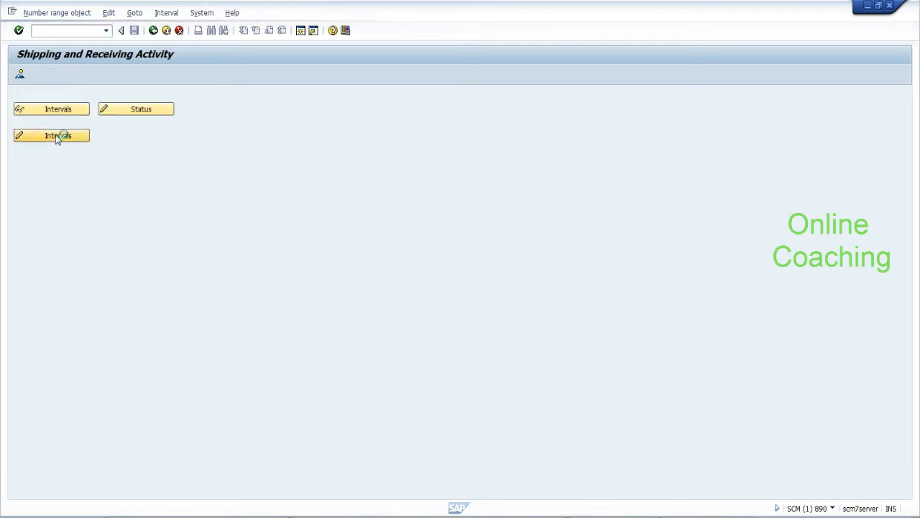
click(153, 31)
click(153, 31)
text(/n)
key(Return)
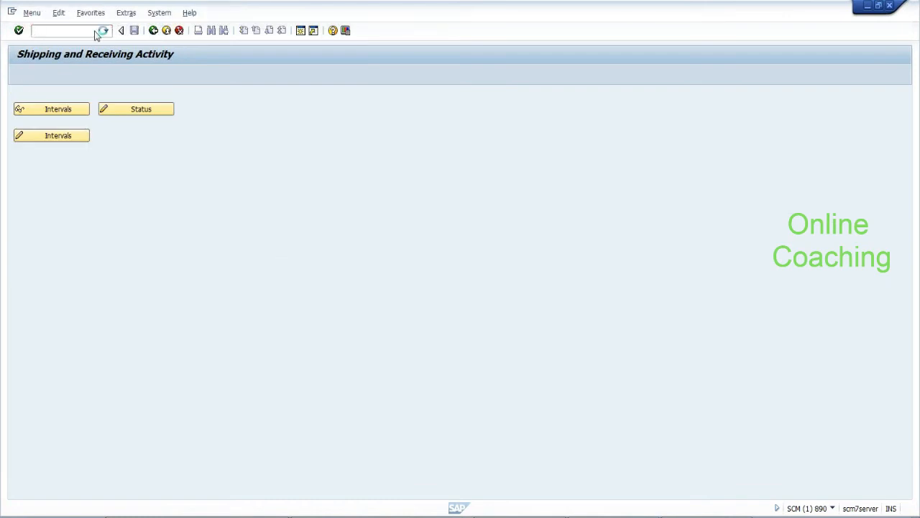
Expand EWM > Settings > Shipping and Receiving > Shipment > Printer and Form Determination
click(29, 184)
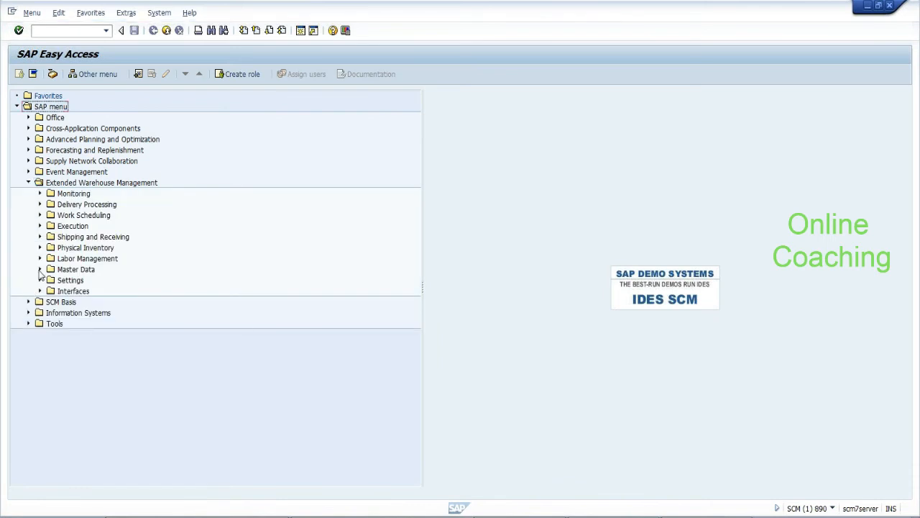
click(40, 280)
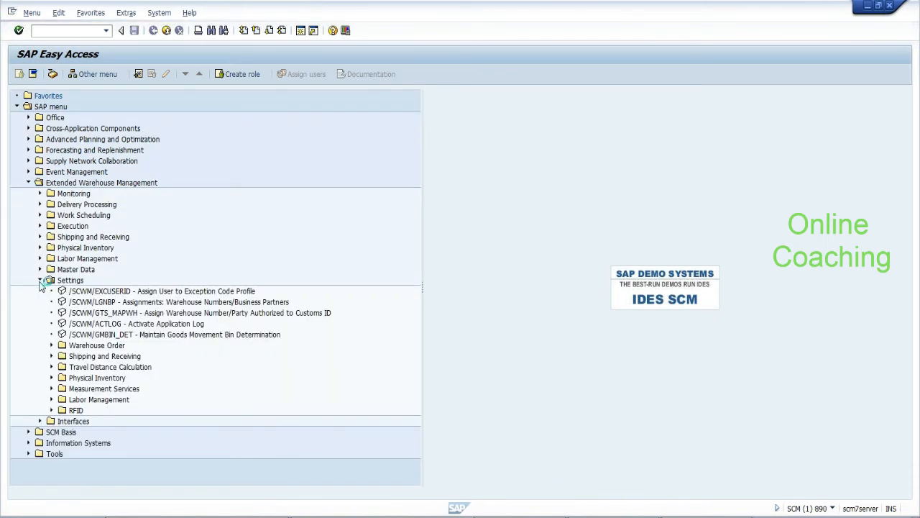
click(52, 355)
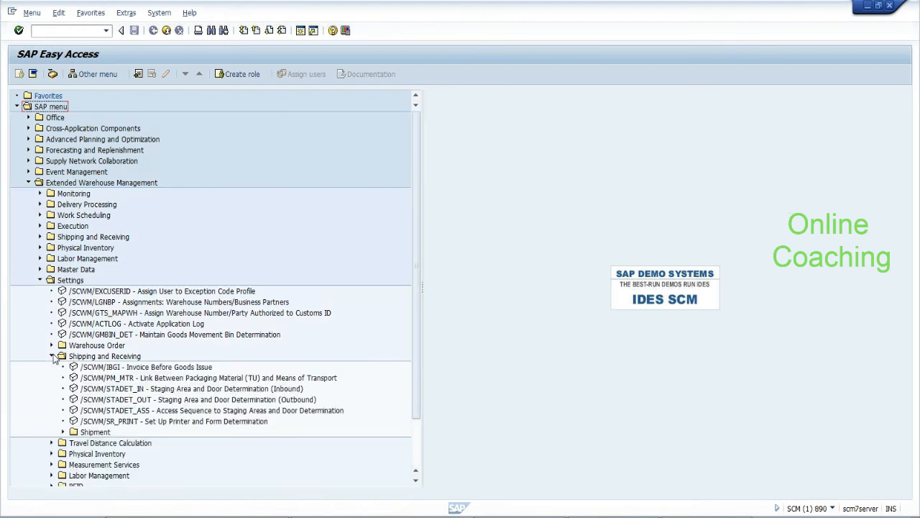
click(224, 389)
click(222, 379)
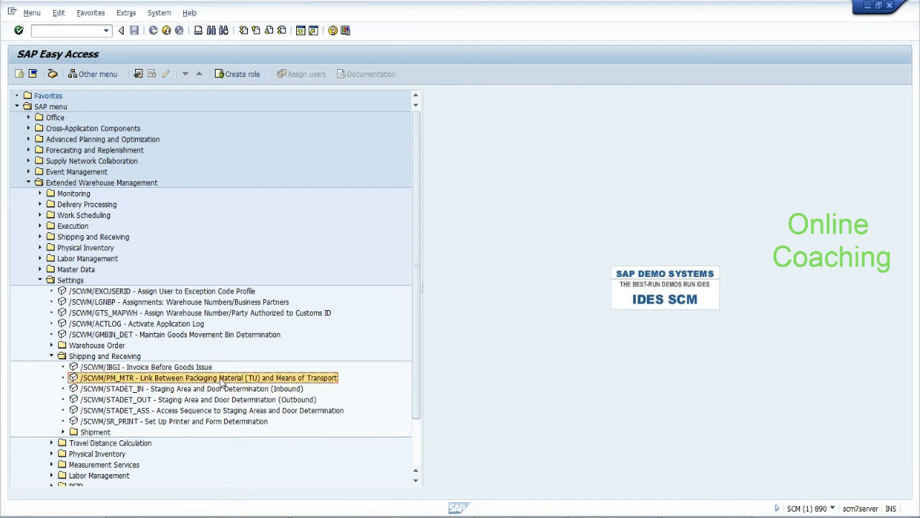
click(216, 411)
click(213, 422)
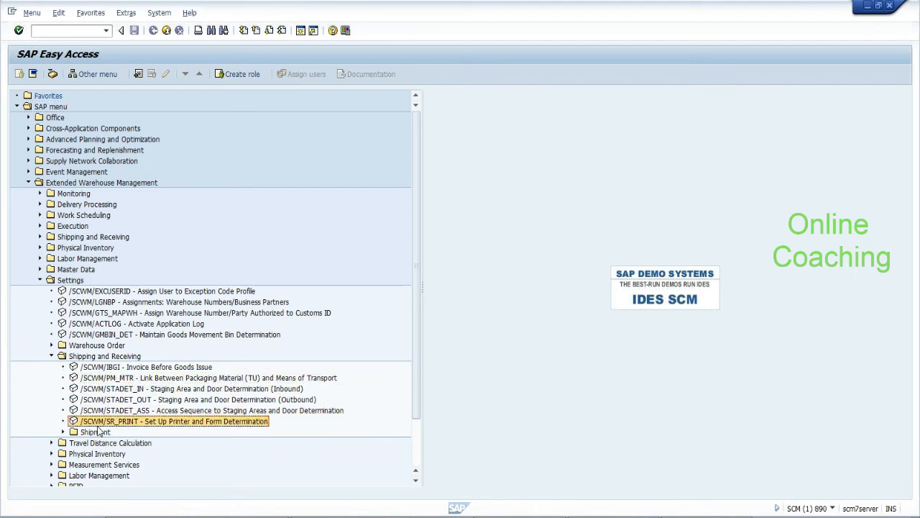
click(64, 432)
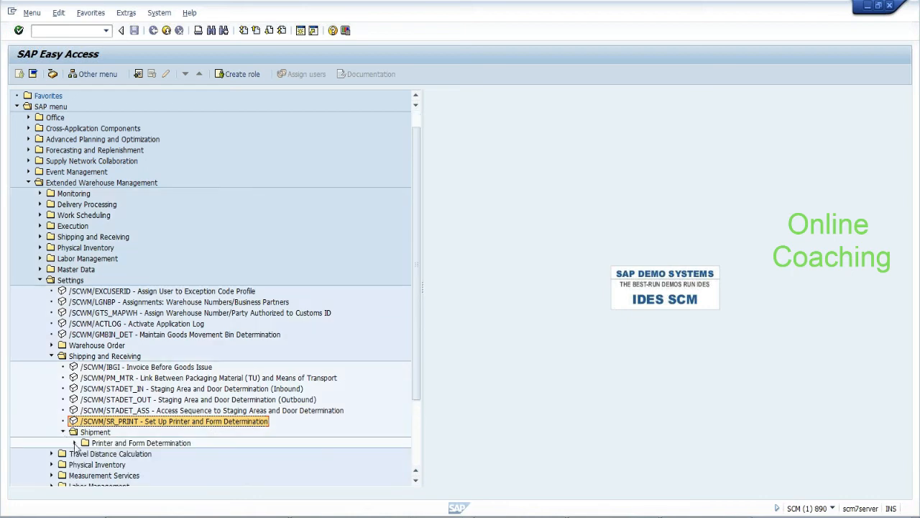
click(74, 443)
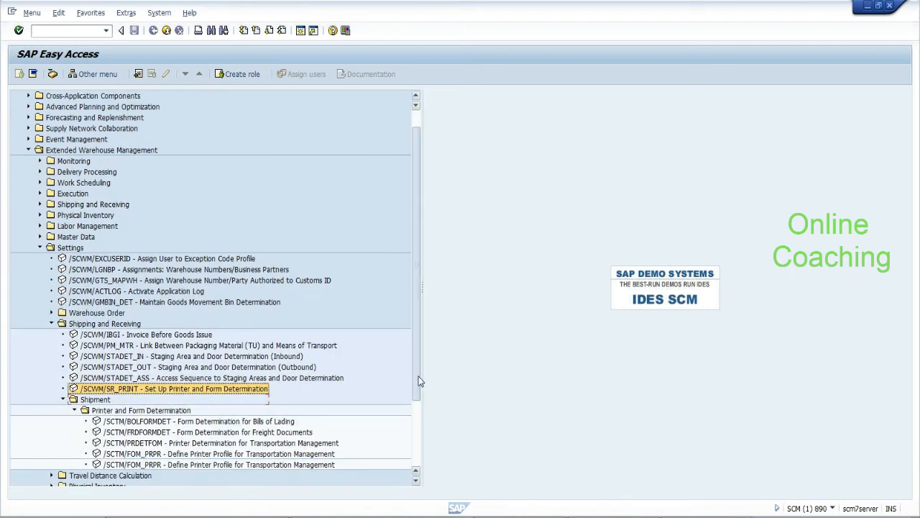
drag(419, 381, 420, 409)
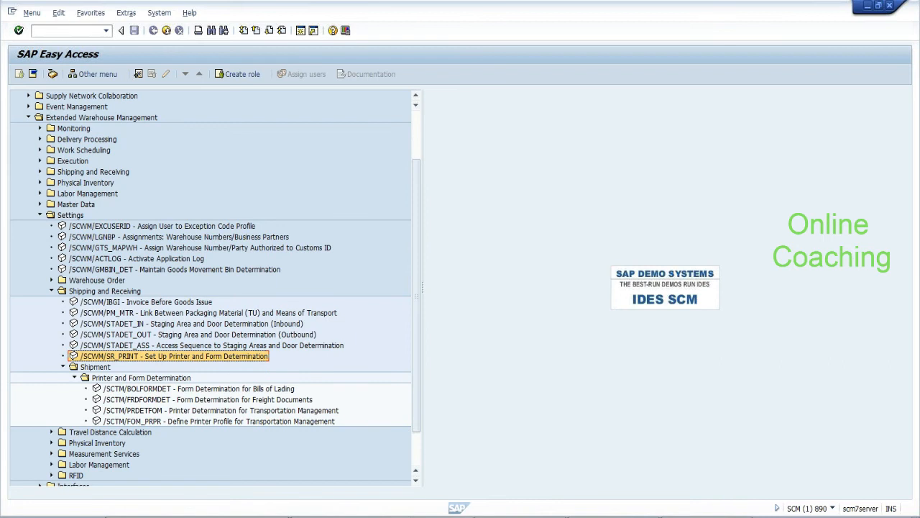
click(71, 30)
Open the number range intervals of object /SCWM/SR_A for editing via SNRO
text(/nspro)
key(Return)
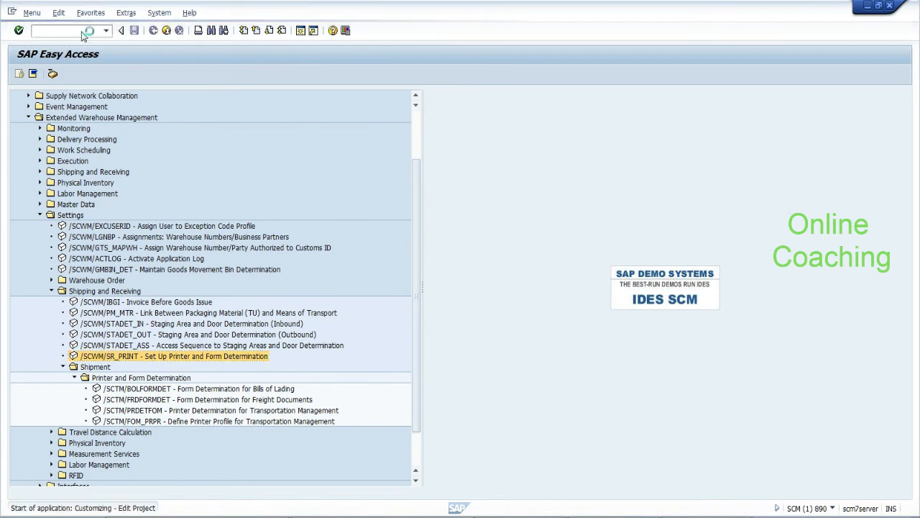
text(/nsnr)
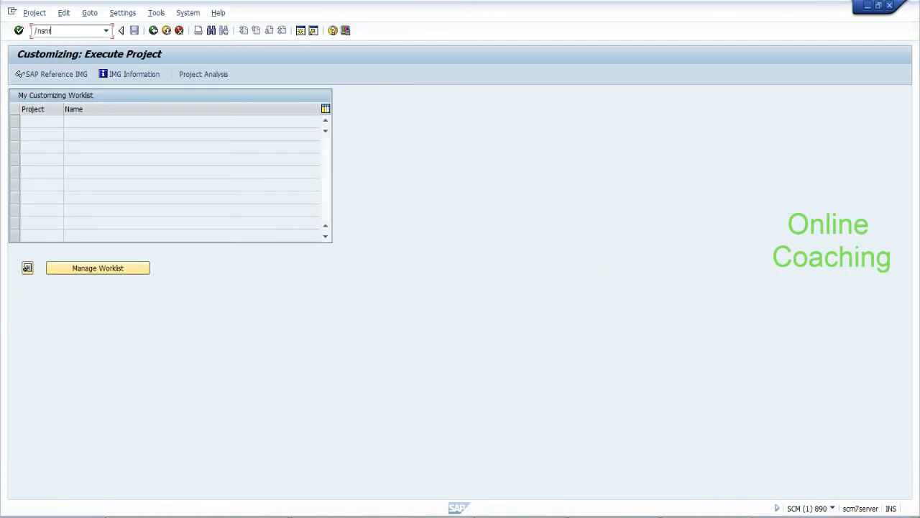
key(Return)
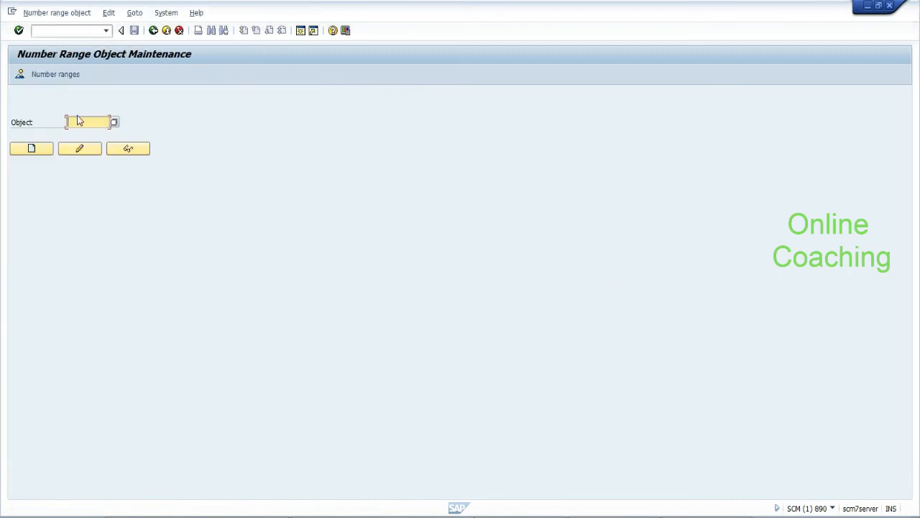
click(78, 120)
key(Return)
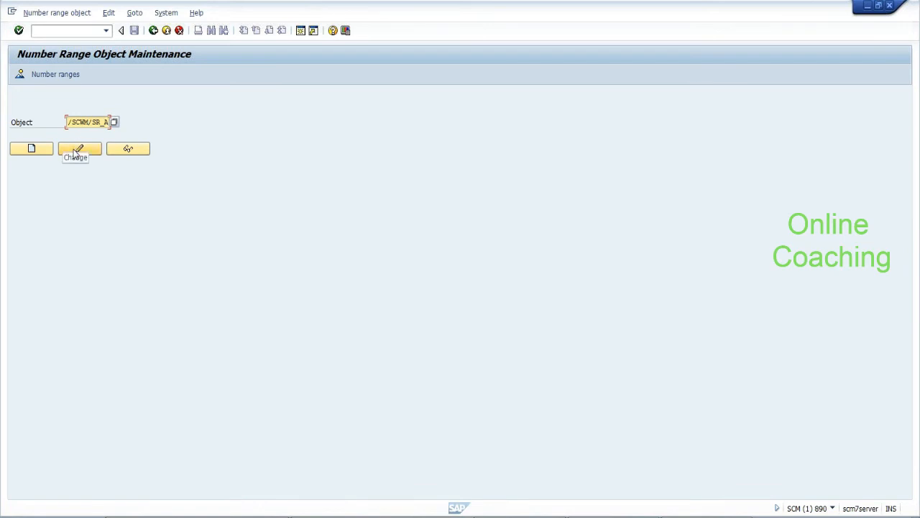
click(69, 78)
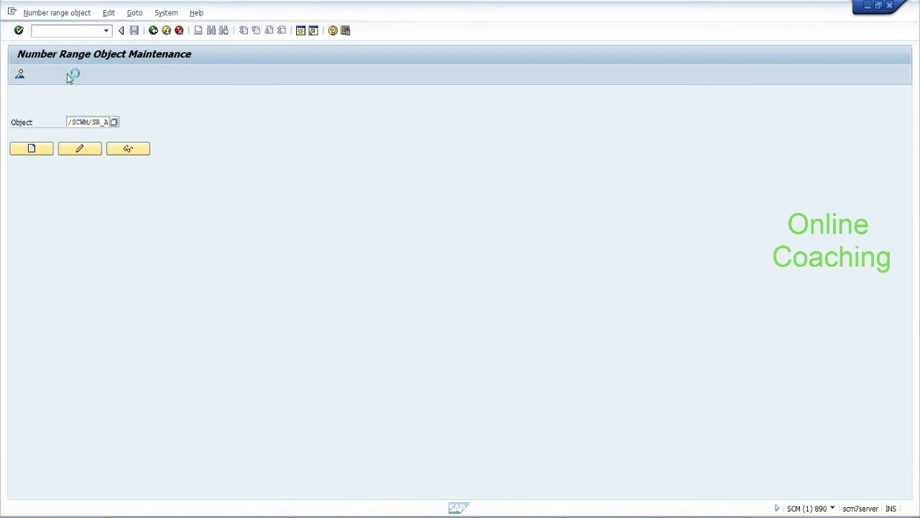
click(56, 139)
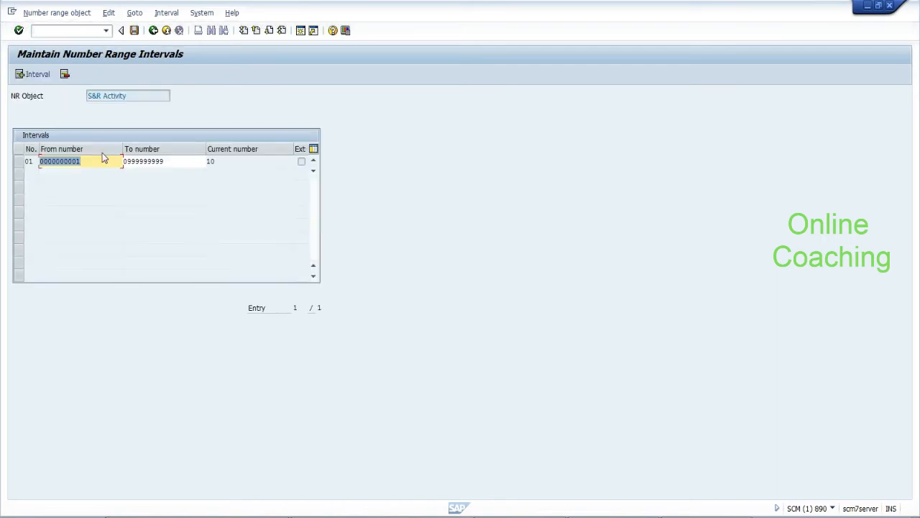
Select interval row 01 and browse the Interval menu for editing options
click(165, 13)
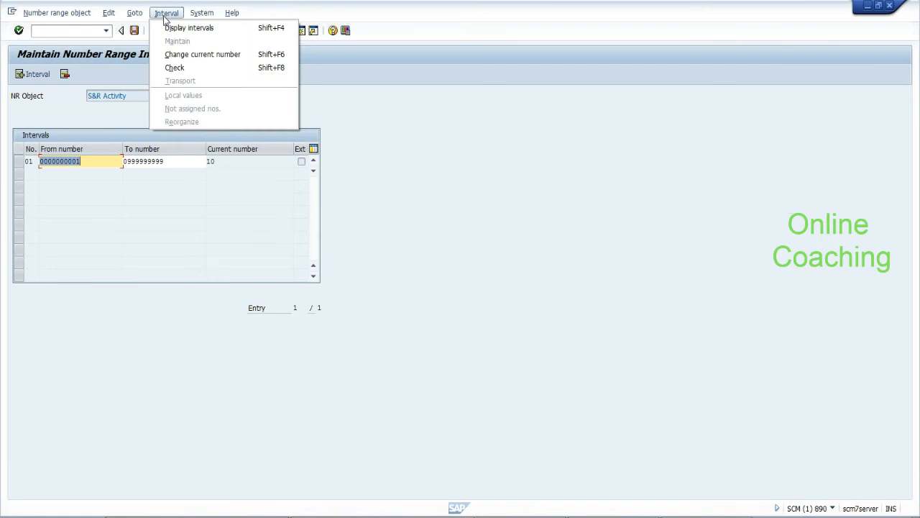
click(166, 16)
click(112, 13)
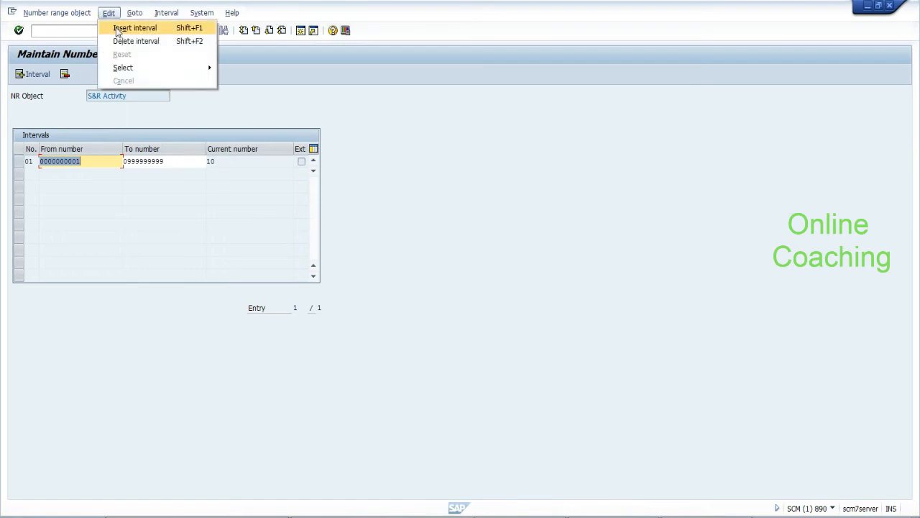
click(25, 162)
click(26, 162)
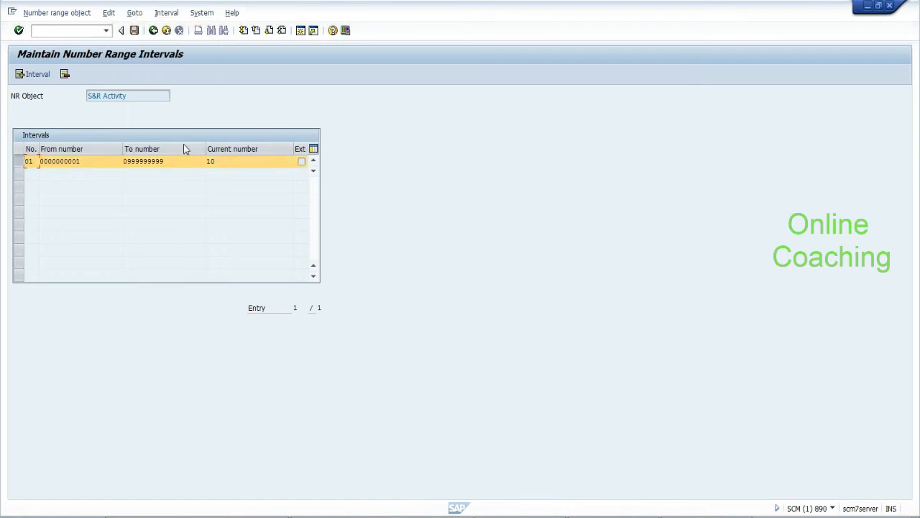
click(109, 13)
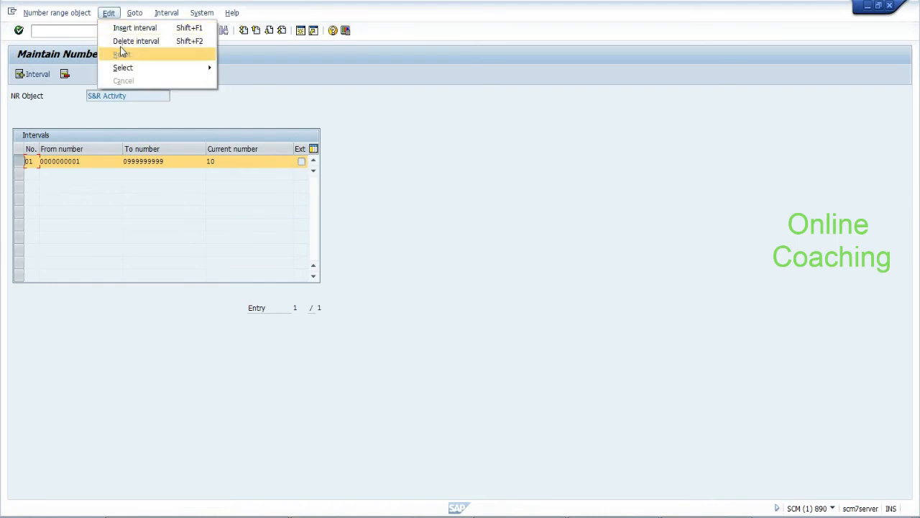
mouse_move(135, 16)
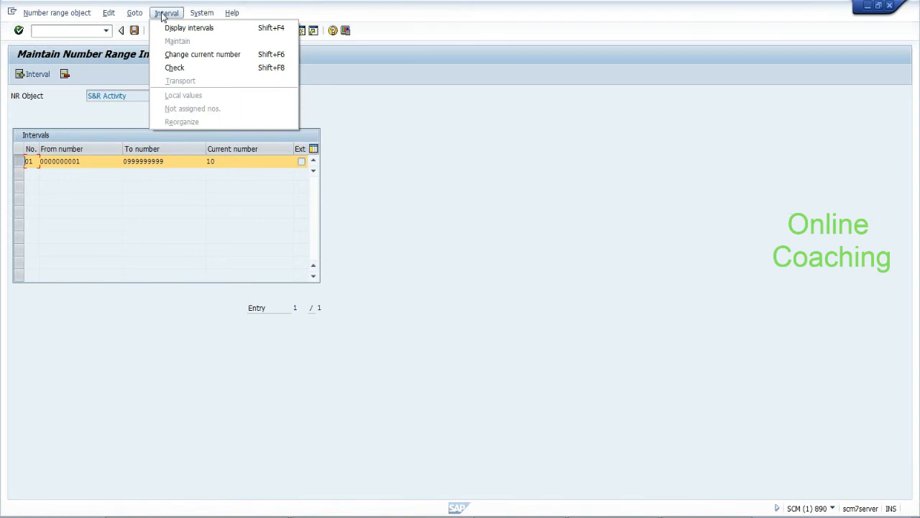
Reset interval 01's current number from 10 to 0, save it, and back out
click(166, 54)
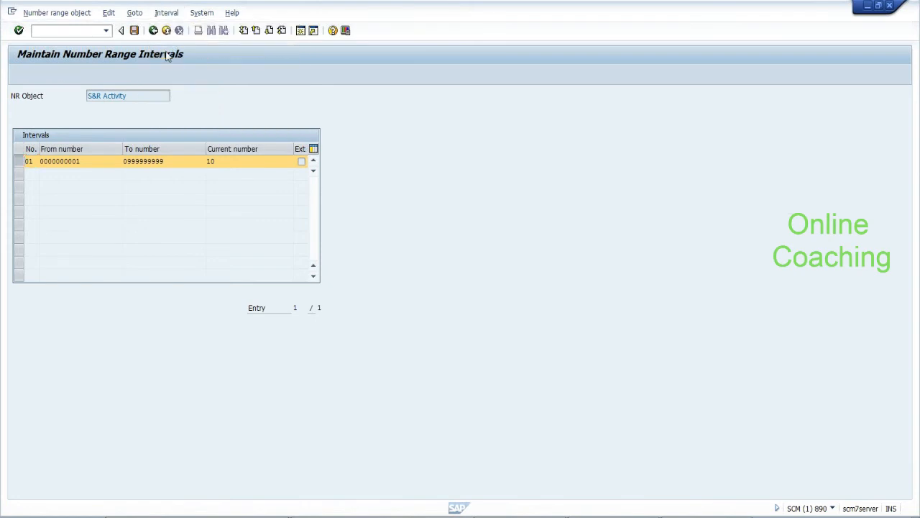
click(253, 163)
key(BackSpace)
key(BackSpace)
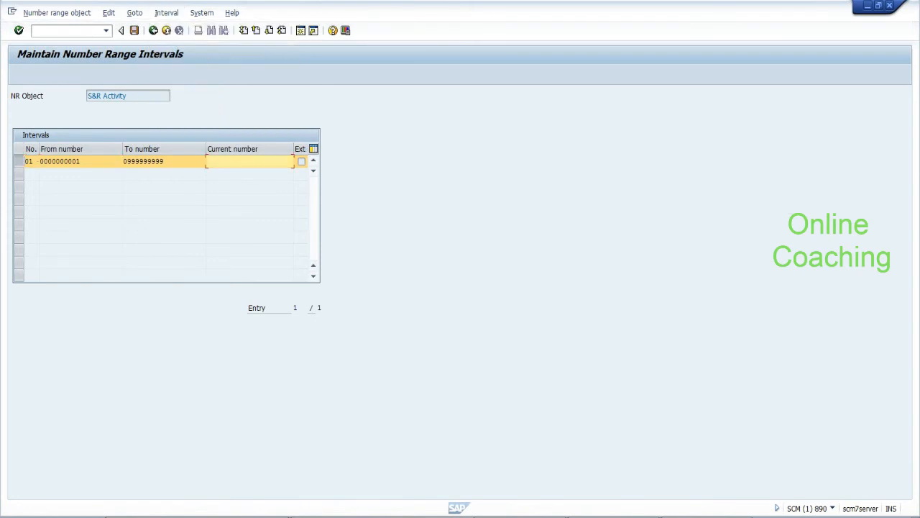
key(Return)
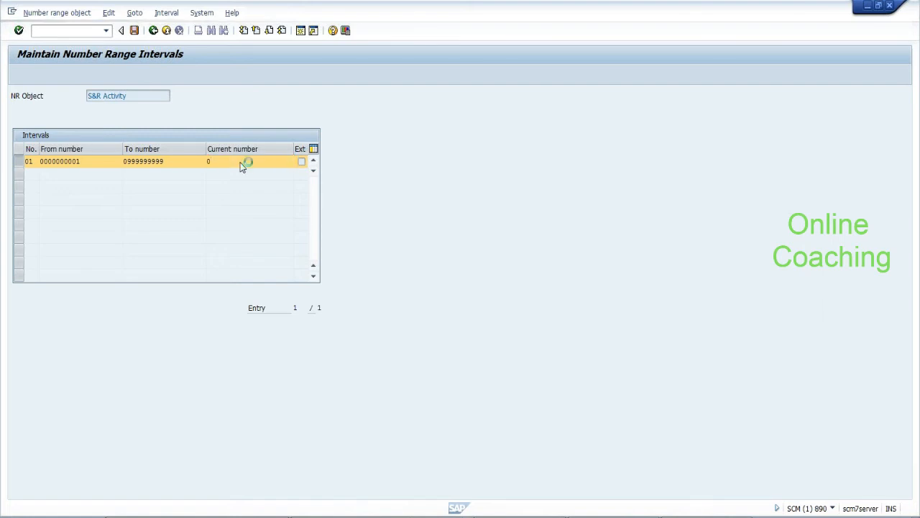
click(135, 30)
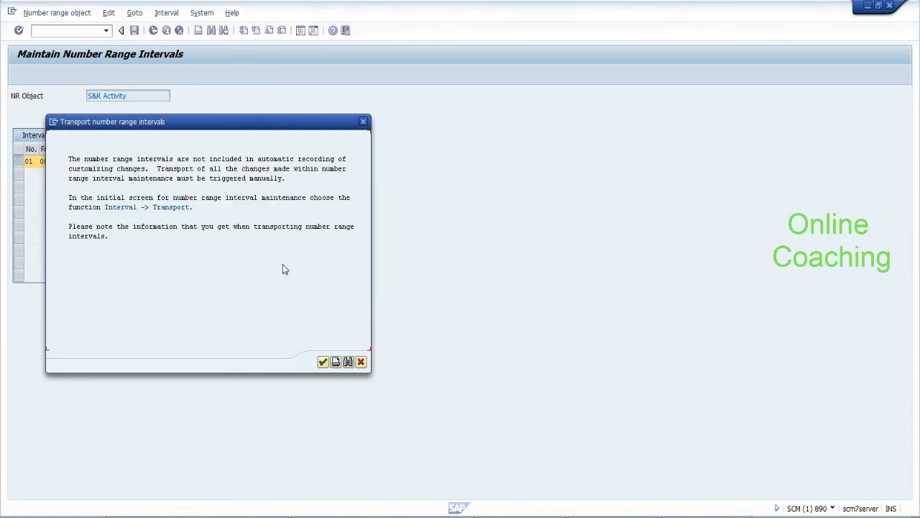
click(323, 362)
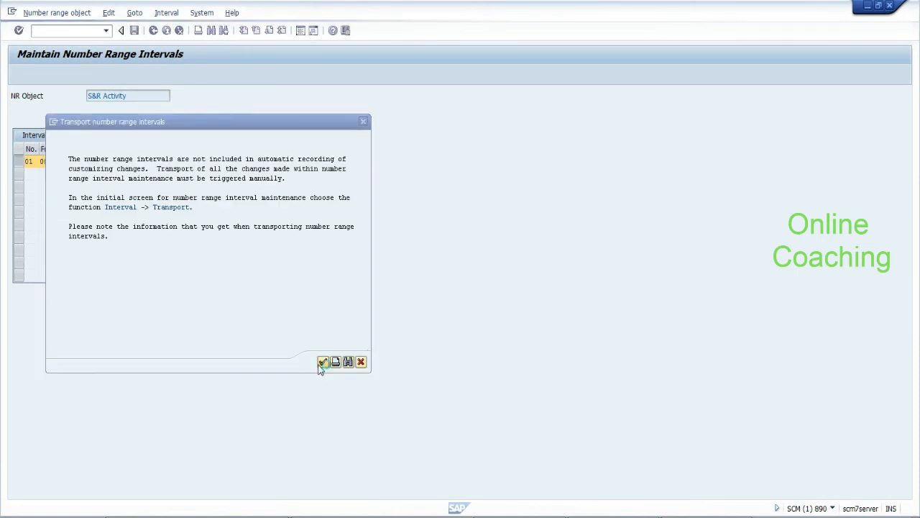
click(153, 31)
click(154, 30)
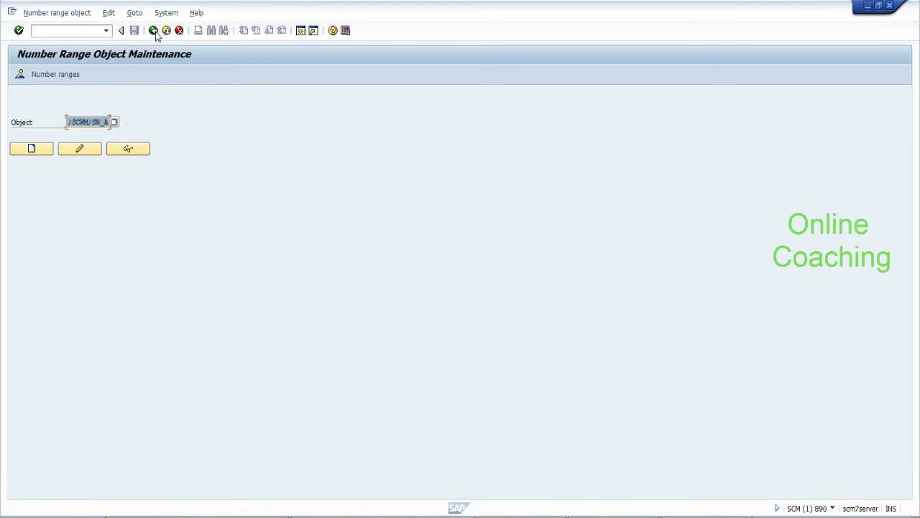
click(153, 30)
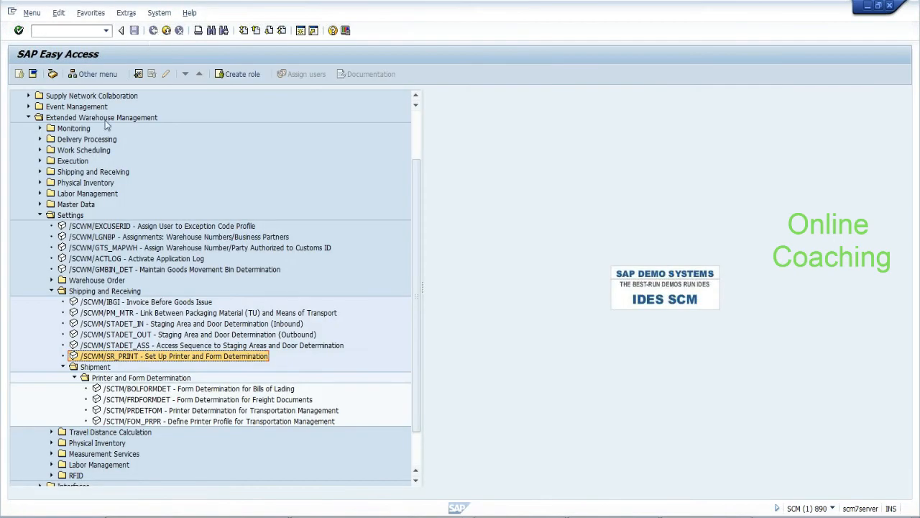
Open the SAP Reference IMG through transaction SPRO
click(70, 30)
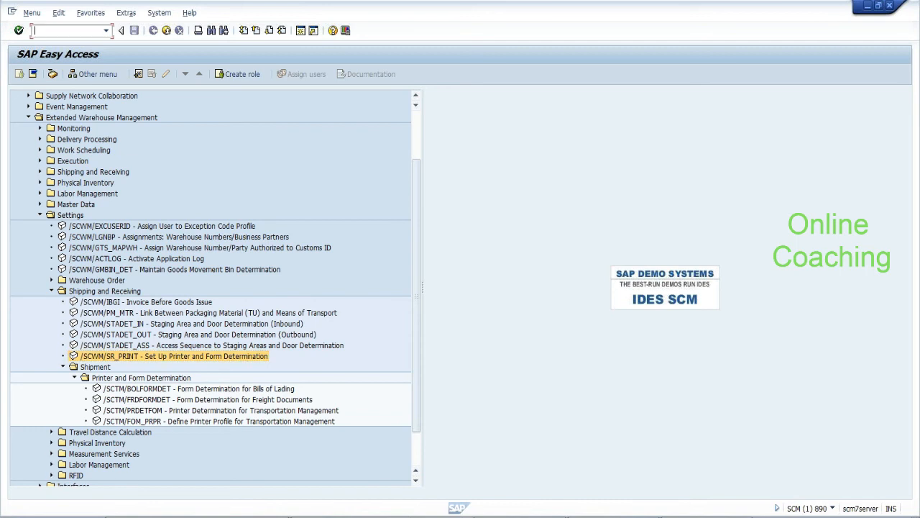
text(/nspro)
key(Return)
click(53, 76)
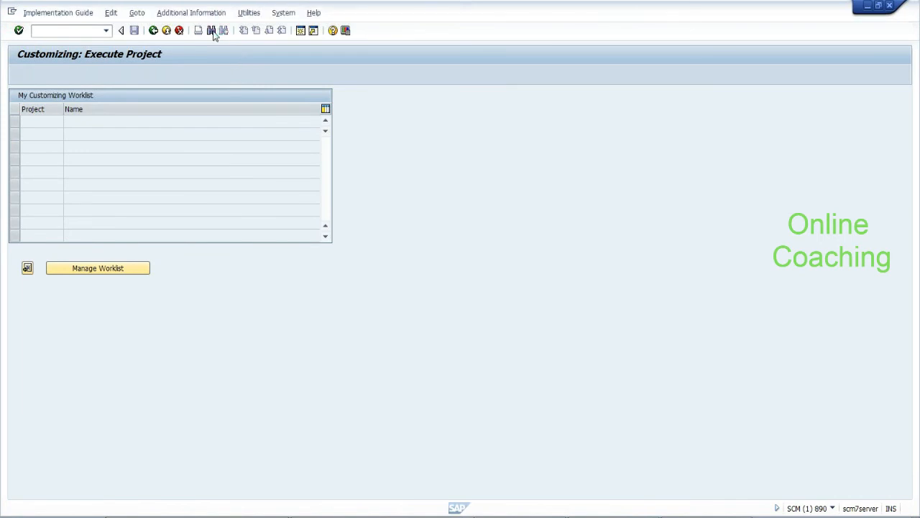
Search the IMG for 'shipping and receiving' and show the four EWM hits in the tree
click(212, 32)
text(shipping and revein)
key(BackSpace)
key(BackSpace)
key(BackSpace)
text(cei)
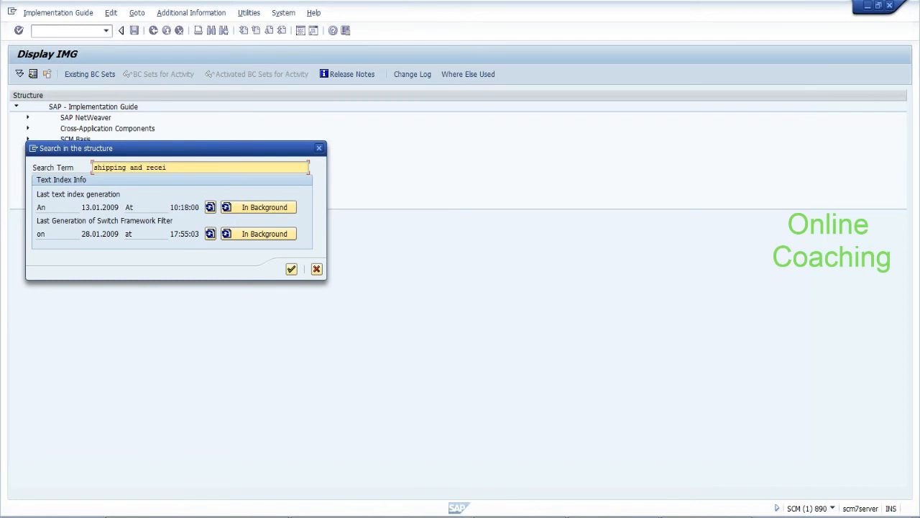
text(ving)
key(Return)
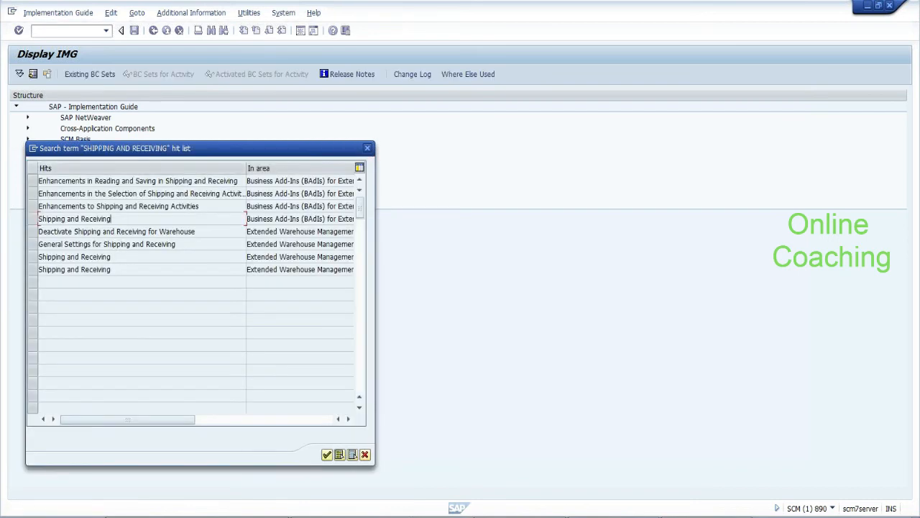
drag(111, 218, 40, 219)
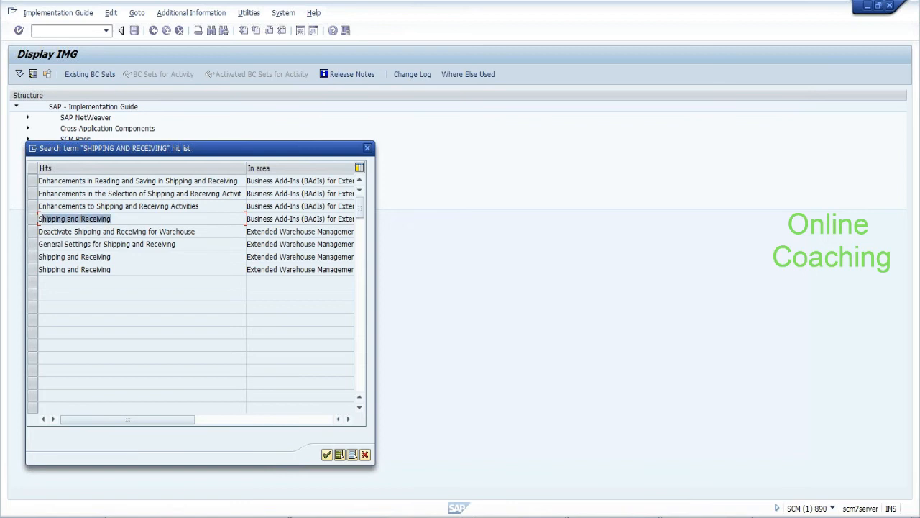
click(33, 231)
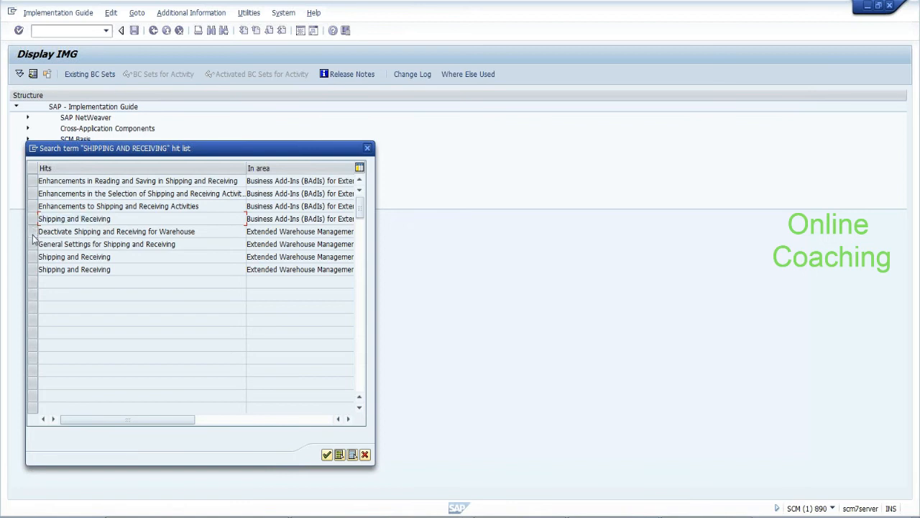
drag(33, 244, 33, 269)
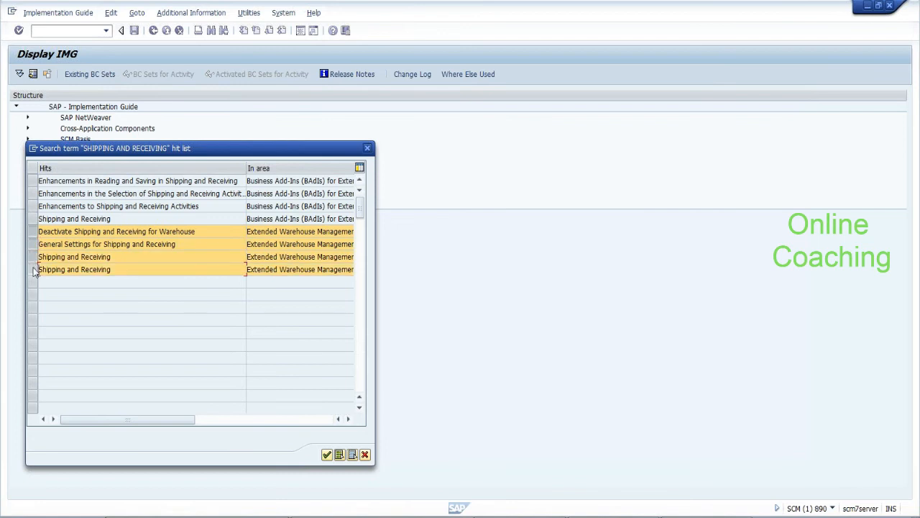
click(329, 455)
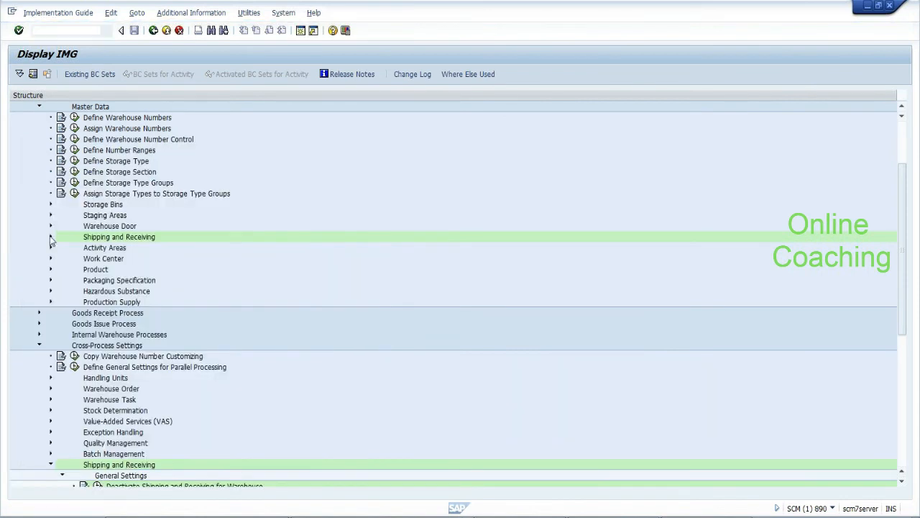
Review the MTR entry and its standard code in Define Means of Transport
click(51, 237)
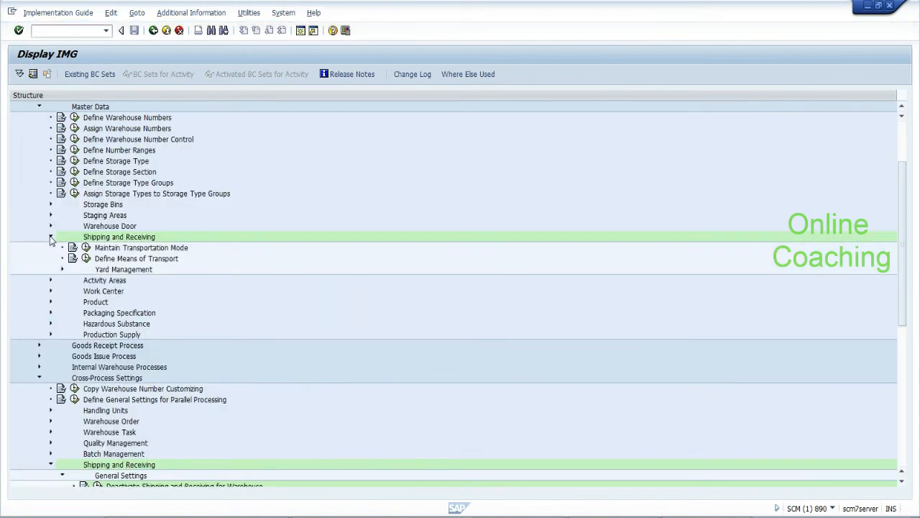
click(86, 258)
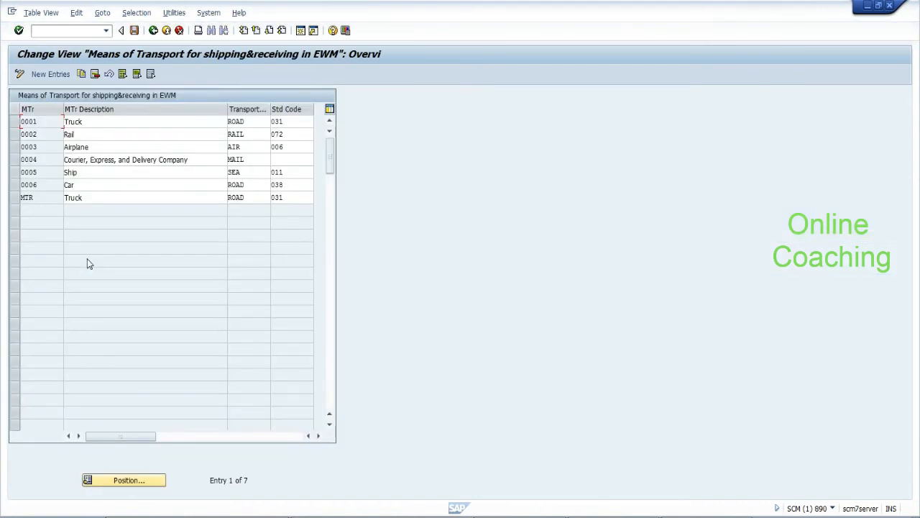
click(35, 197)
click(289, 198)
click(155, 32)
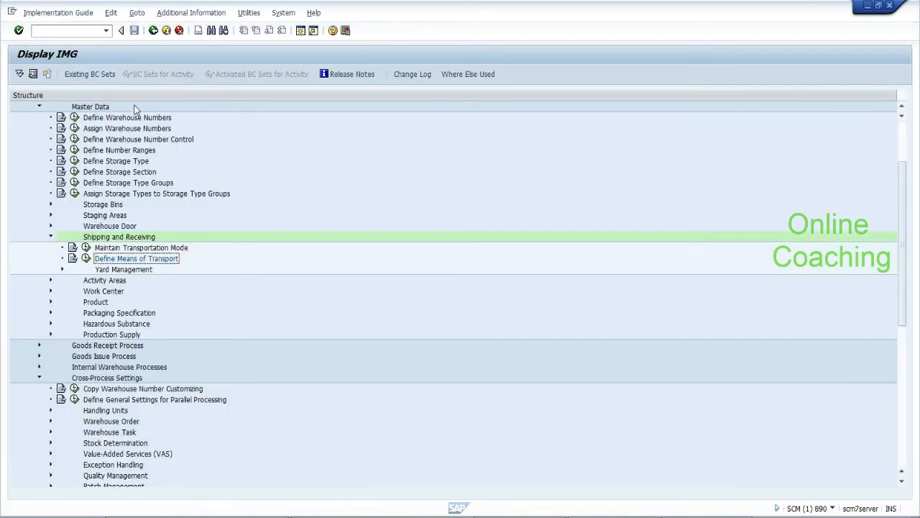
Expand and collapse Yard Management, then scroll down the IMG tree
click(62, 269)
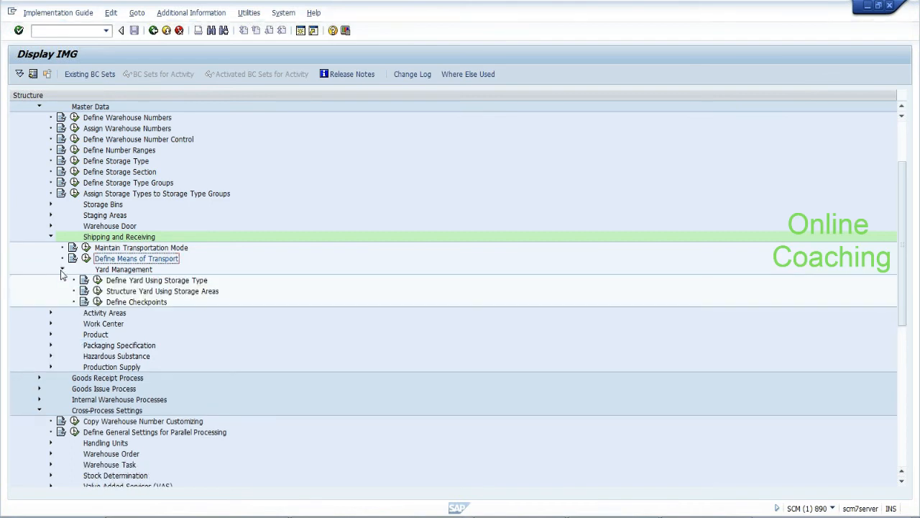
click(62, 270)
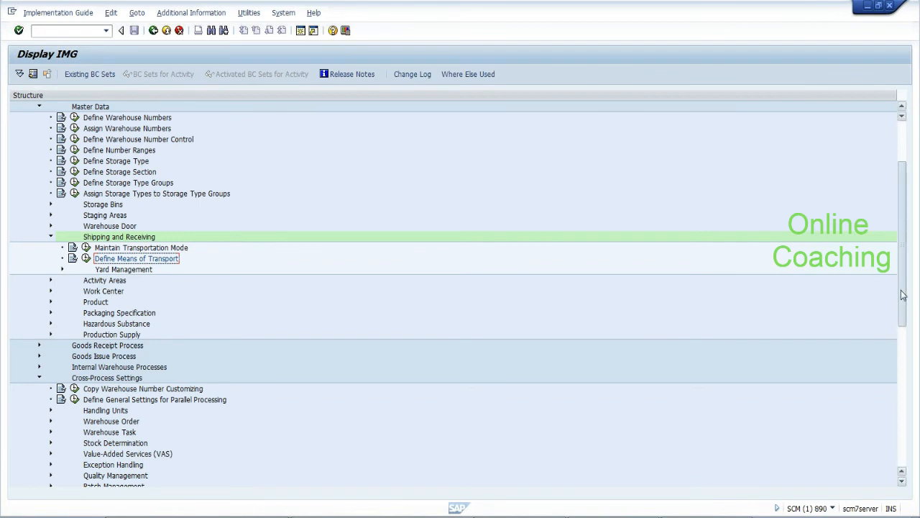
drag(903, 295, 905, 399)
click(177, 292)
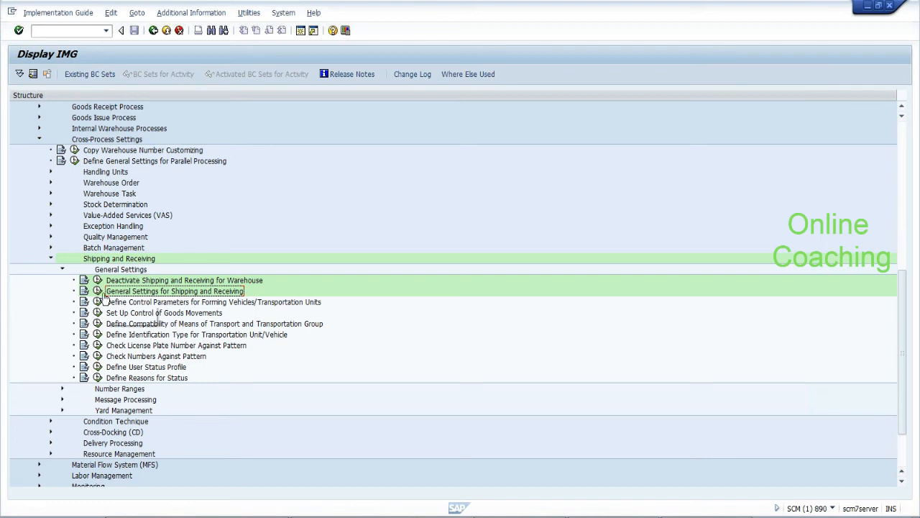
click(98, 291)
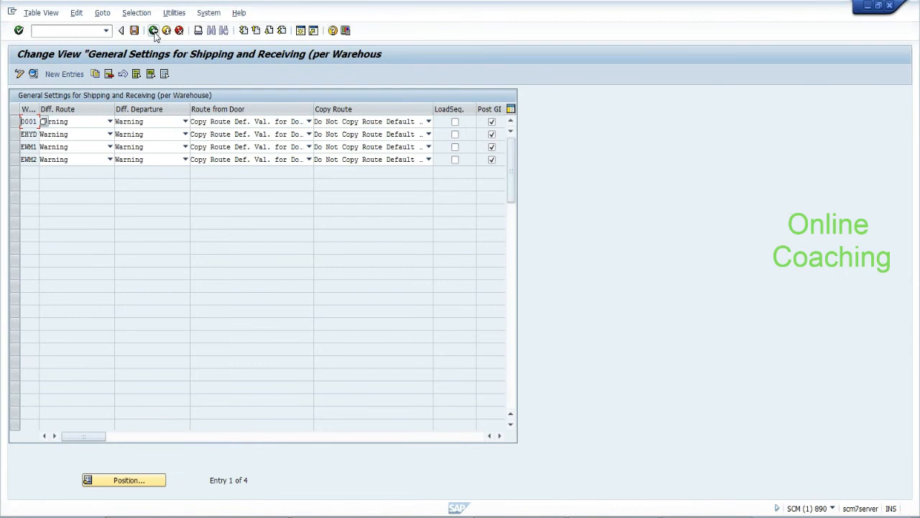
click(153, 30)
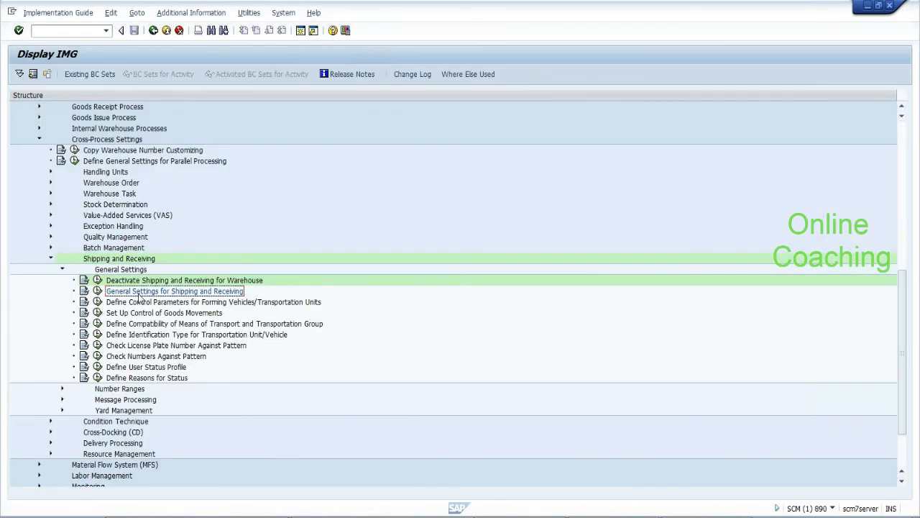
click(98, 302)
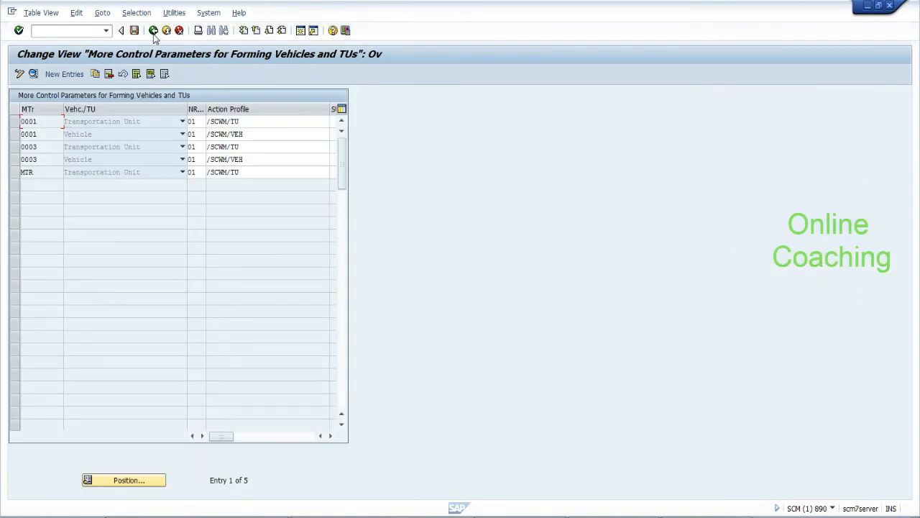
click(153, 33)
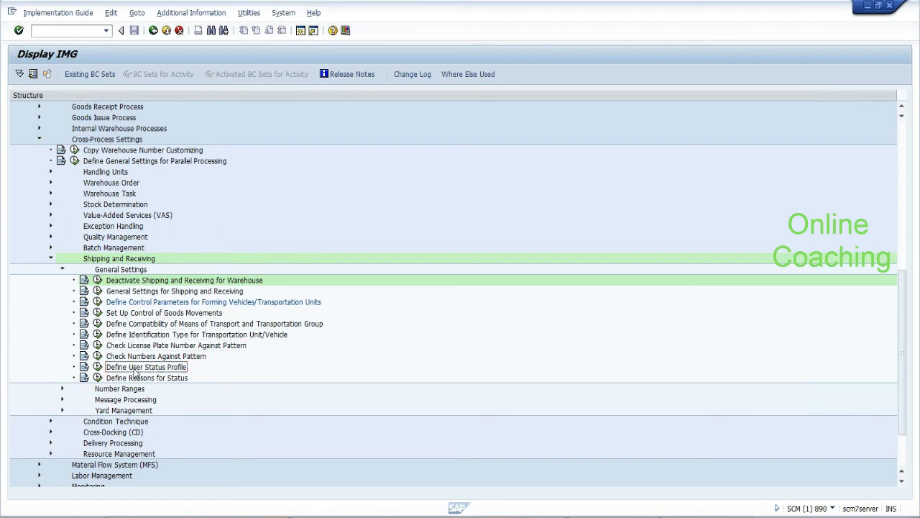
click(62, 389)
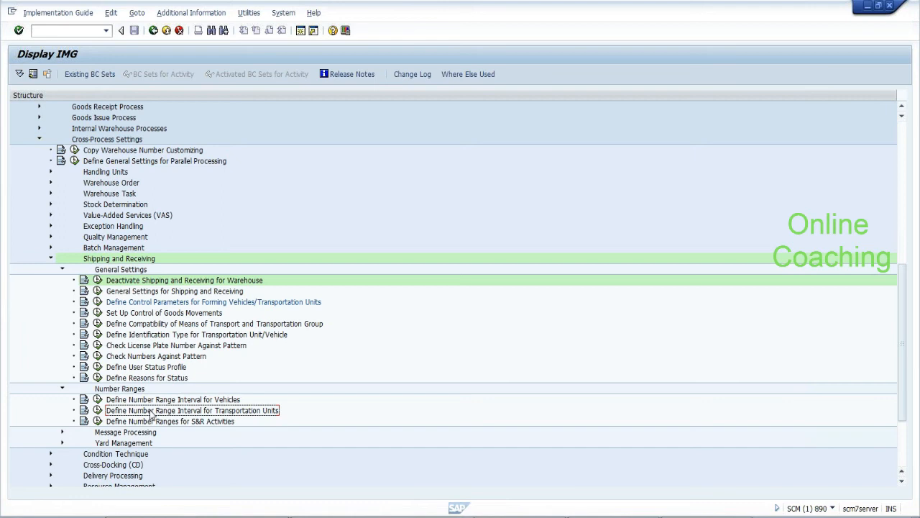
click(98, 410)
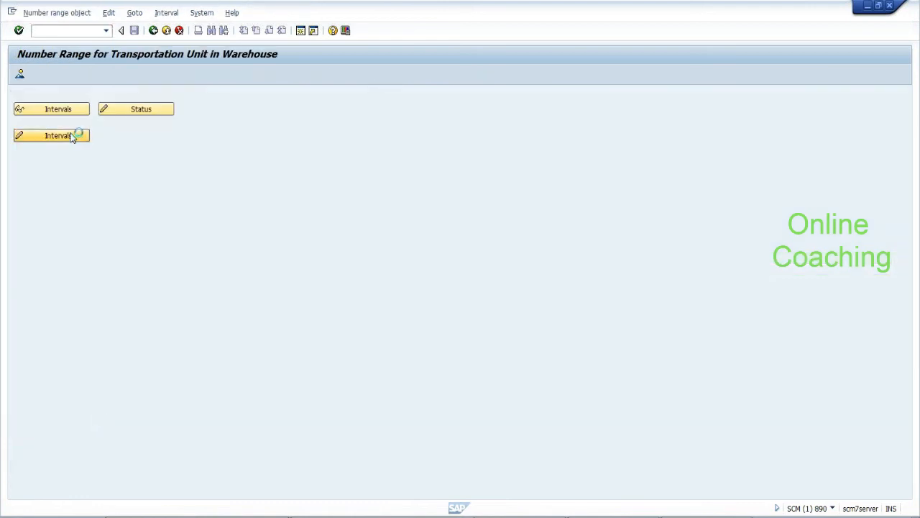
click(72, 136)
click(215, 162)
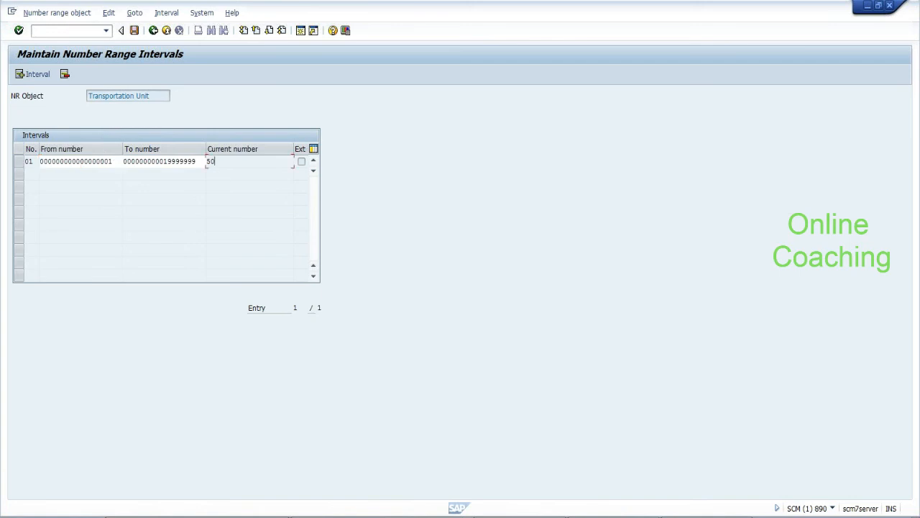
click(153, 30)
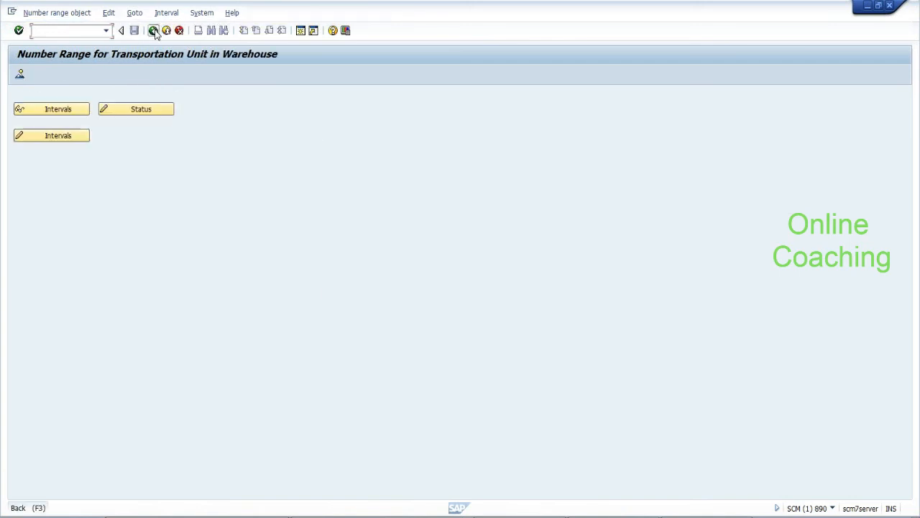
click(153, 31)
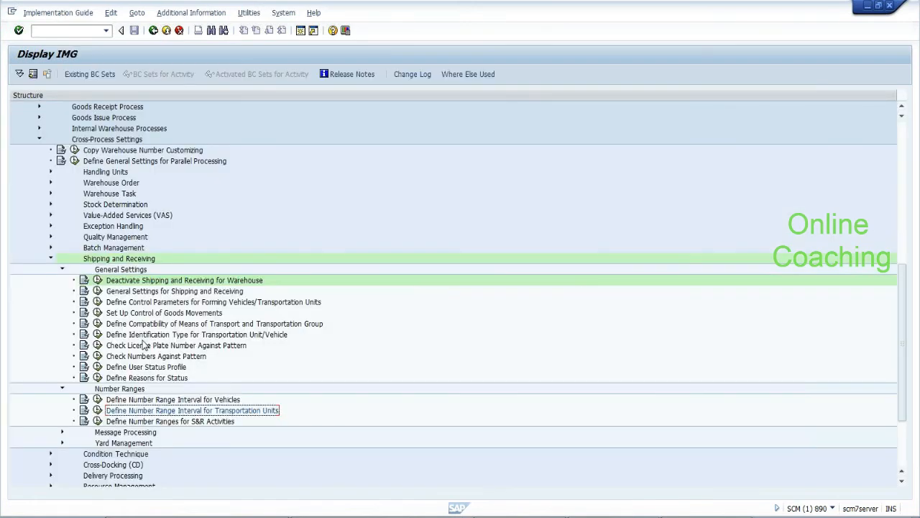
click(98, 410)
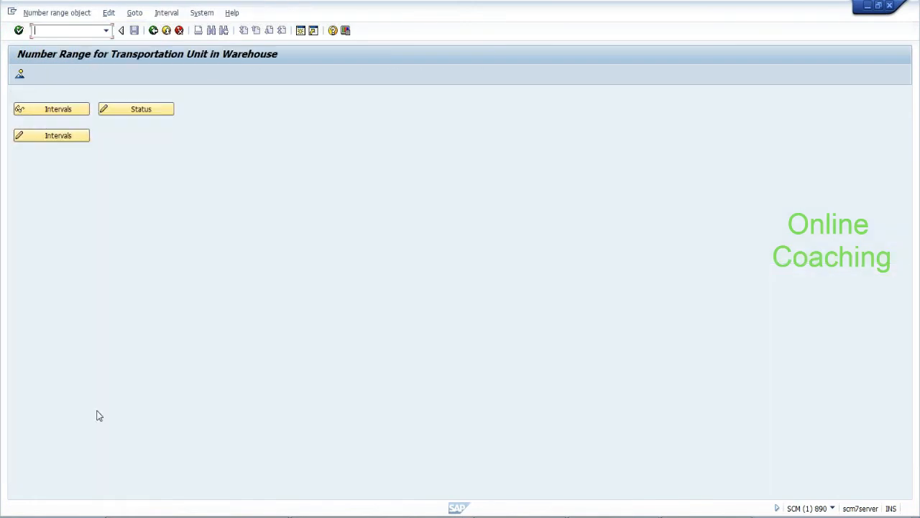
click(82, 138)
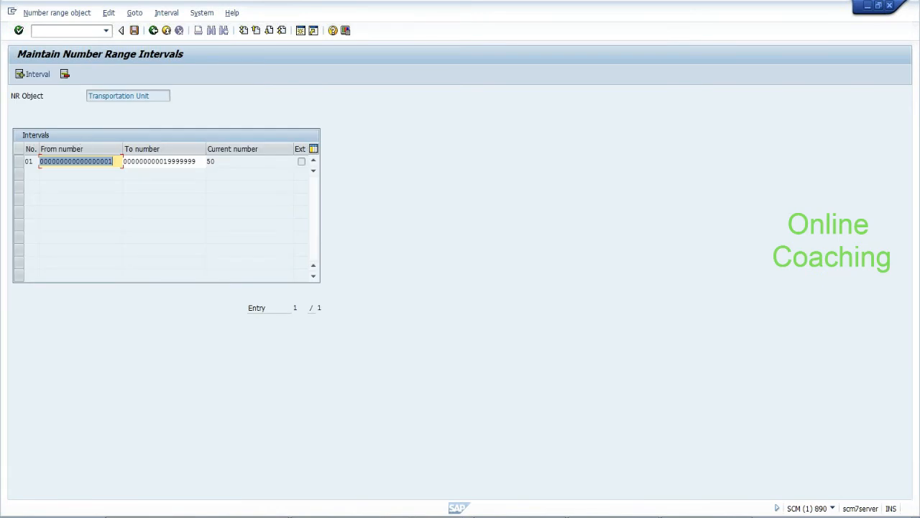
click(19, 165)
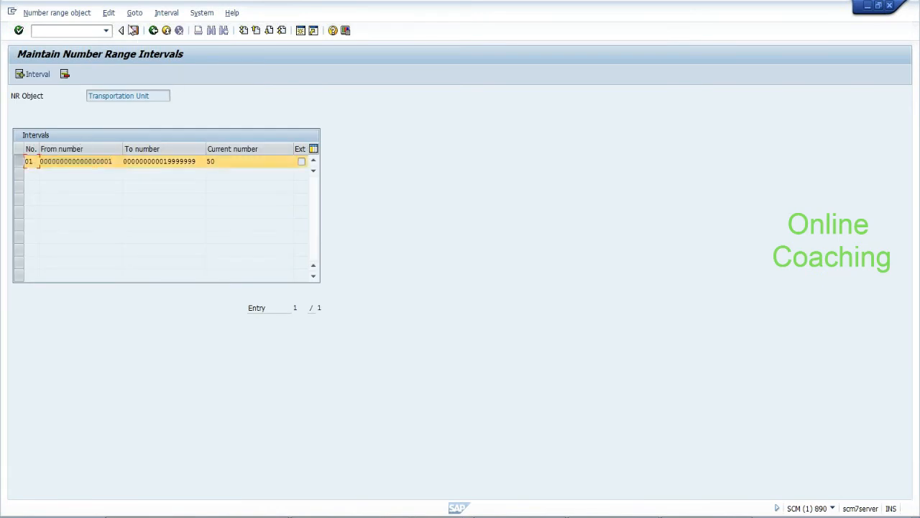
click(112, 16)
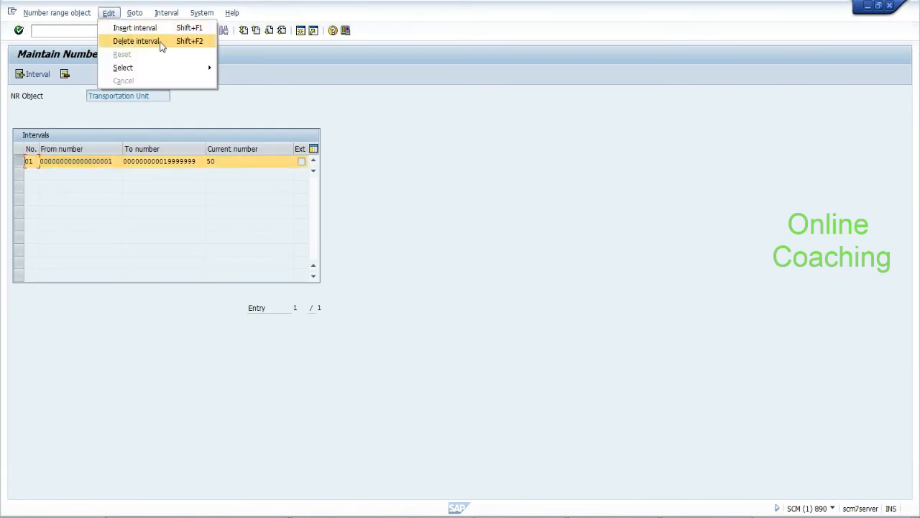
click(264, 98)
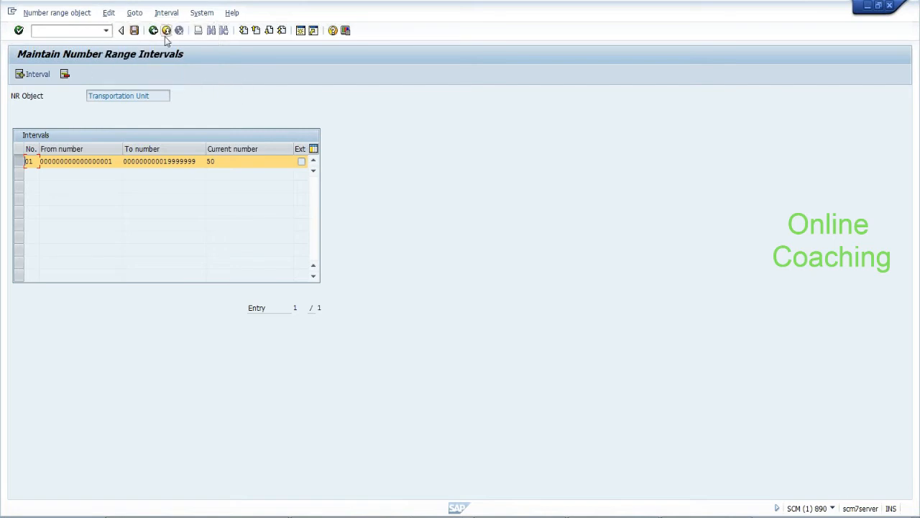
click(153, 32)
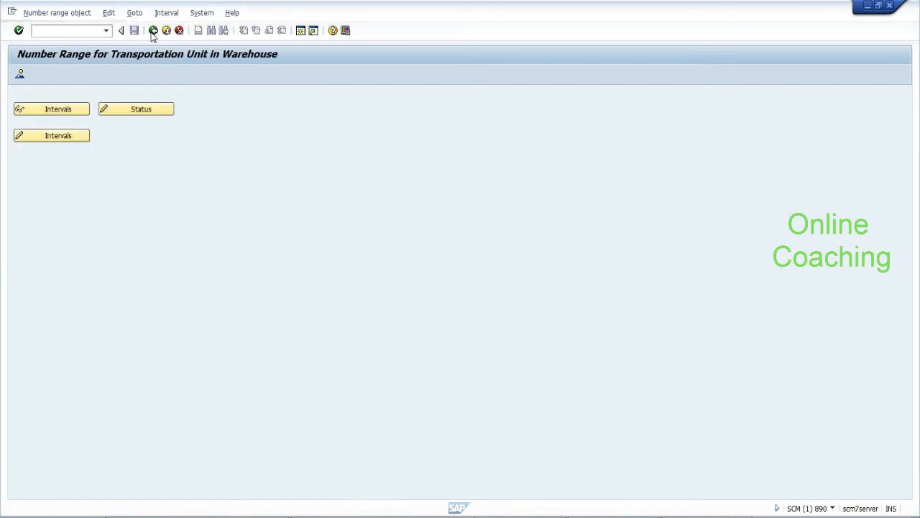
click(153, 32)
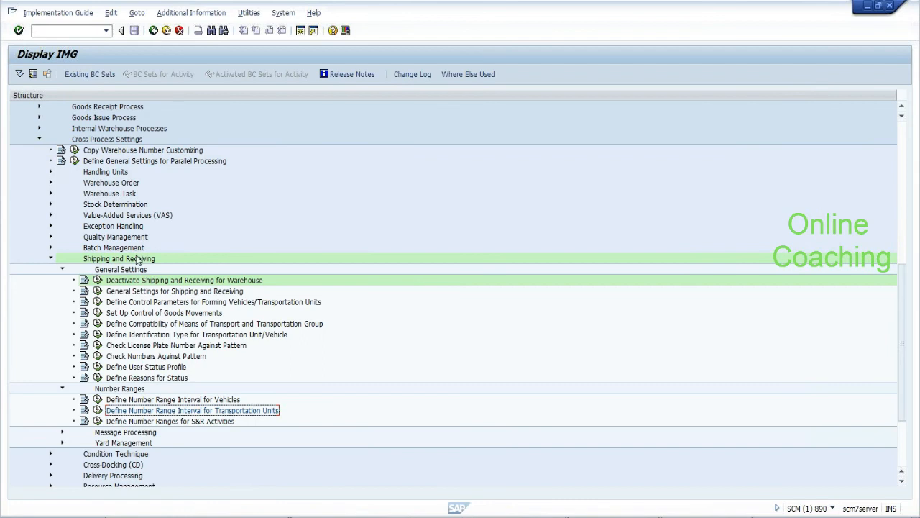
Read the Define Number Ranges for S&R Activities documentation and follow its warehouse door reference
click(87, 422)
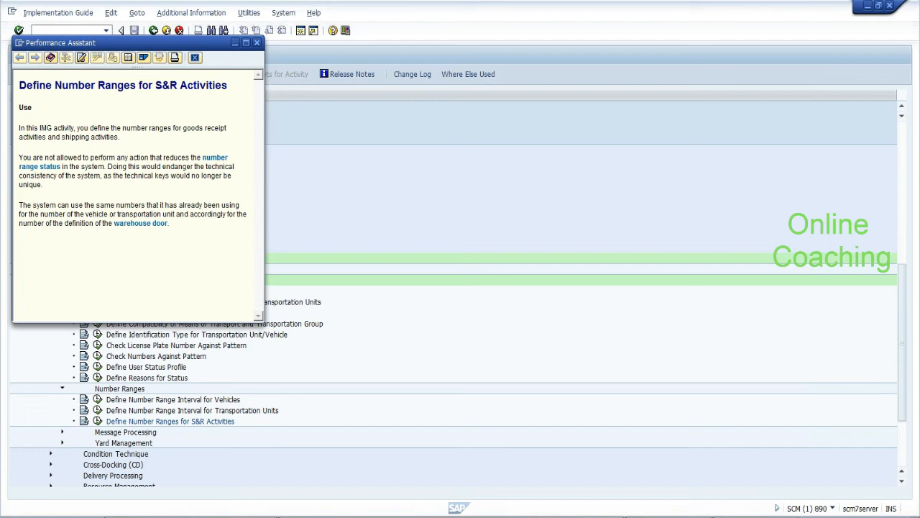
drag(63, 138, 116, 157)
click(132, 167)
drag(19, 157, 43, 184)
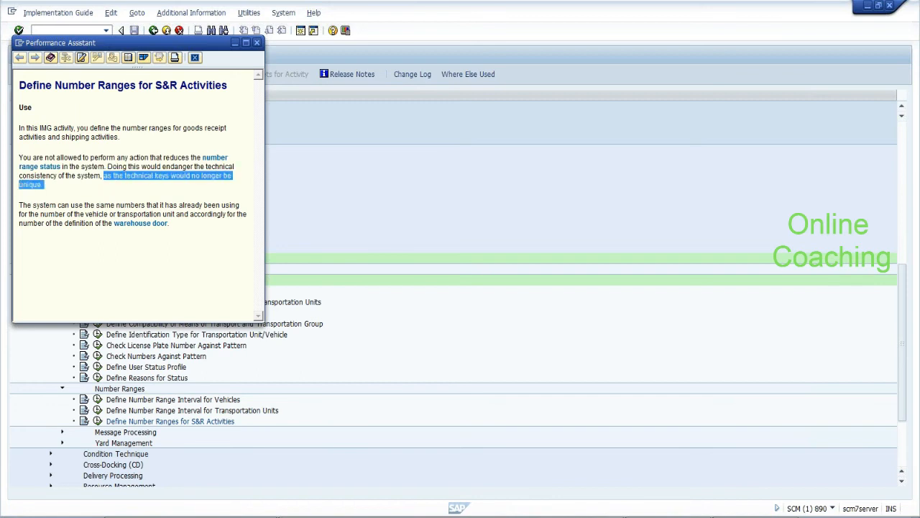
click(179, 194)
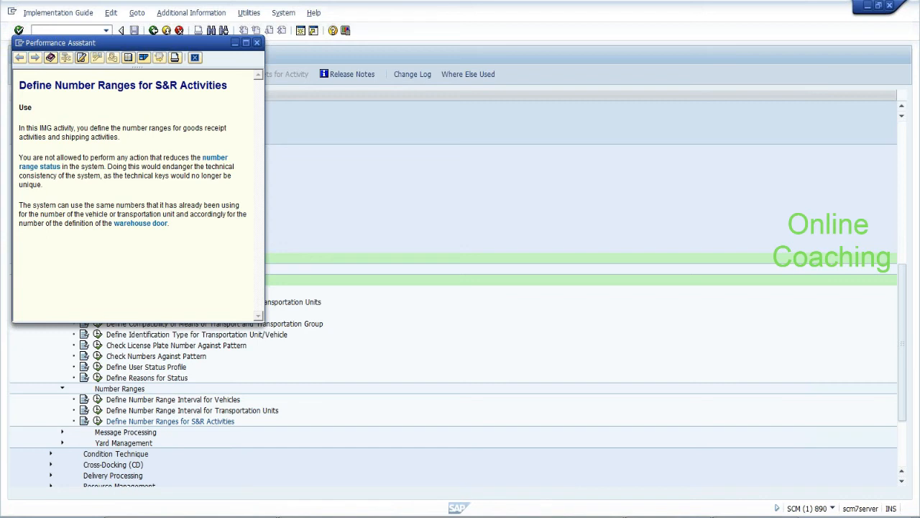
click(148, 224)
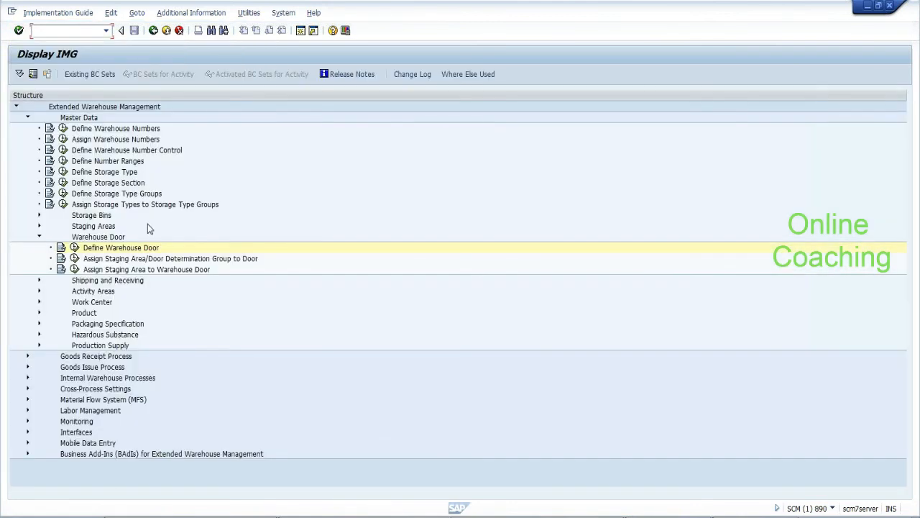
In Define Warehouse Door, set number range number 01 for door DOR2 of warehouse EHYD
click(76, 247)
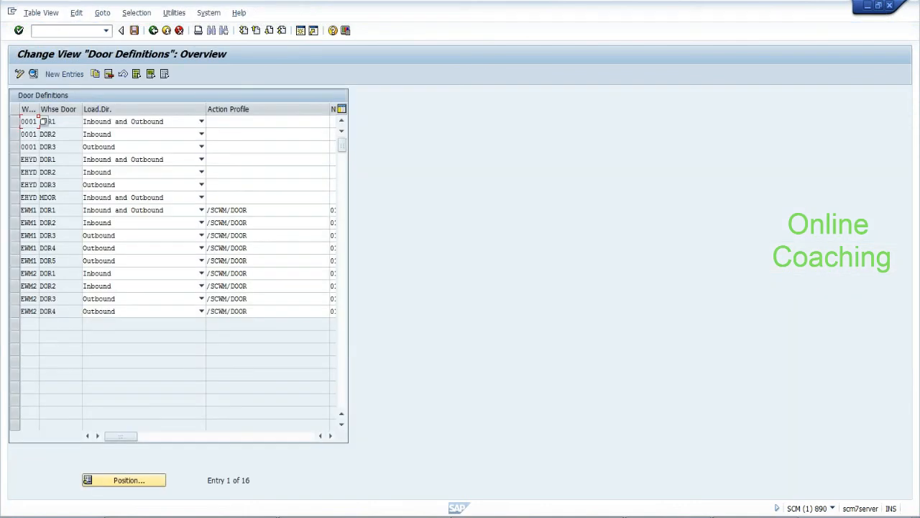
double_click(52, 172)
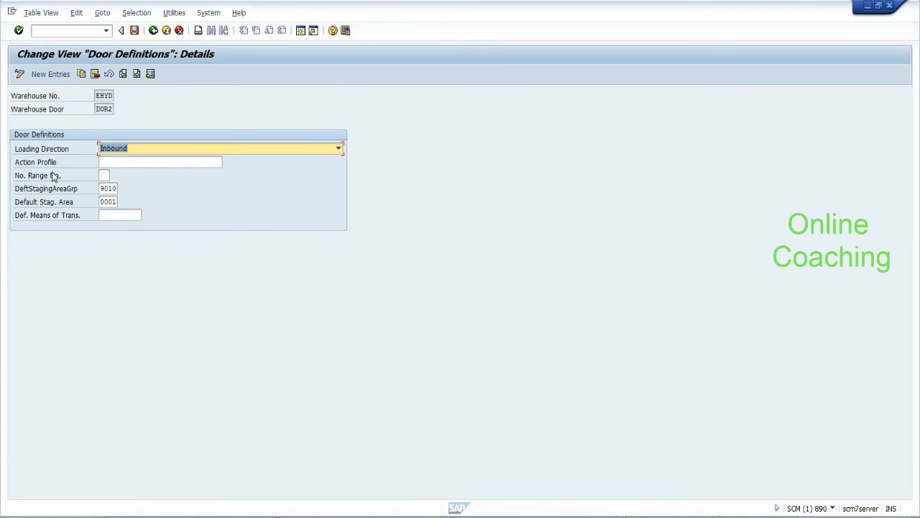
click(104, 175)
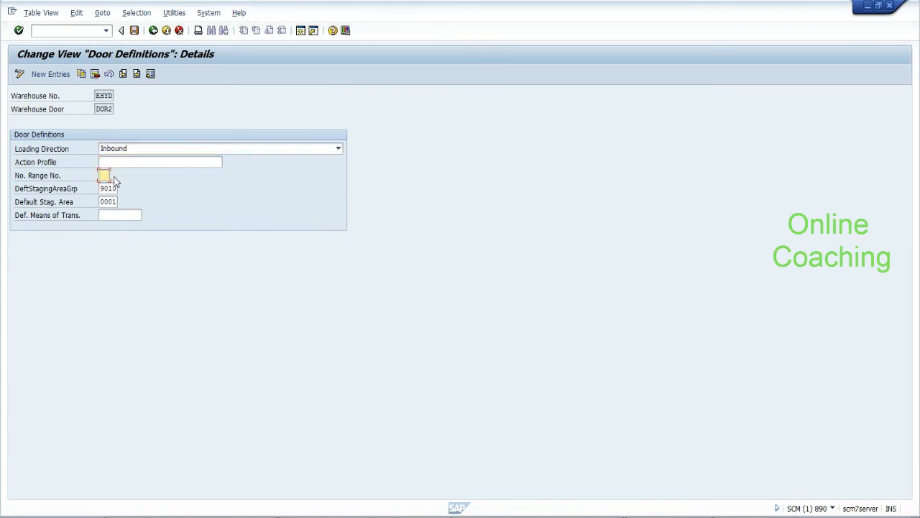
key(BackSpace)
key(BackSpace)
key(F1)
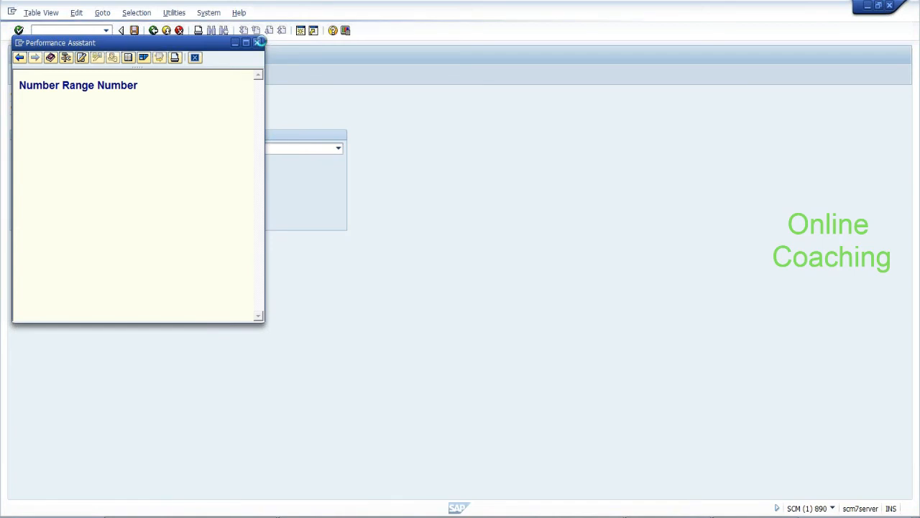
click(258, 43)
text(01)
key(Return)
Save the door definition under a customizing request and return to the IMG tree
click(134, 30)
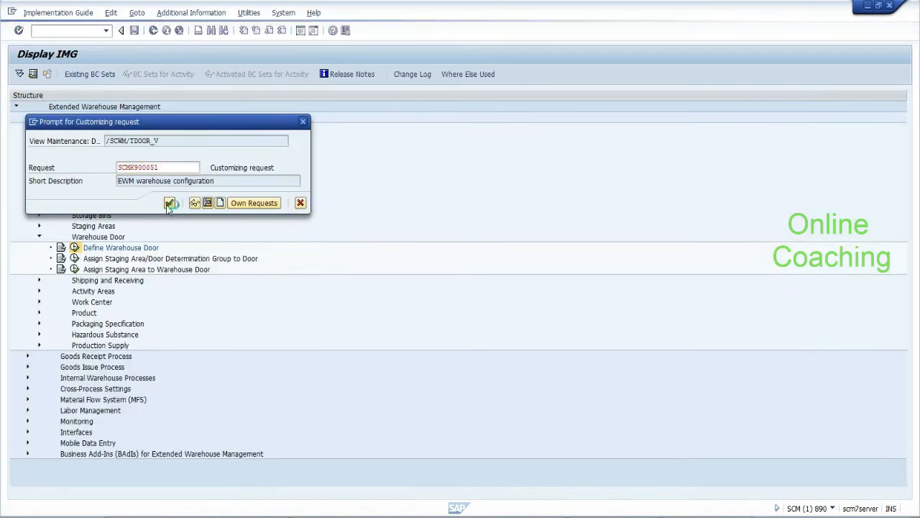
click(171, 205)
click(154, 30)
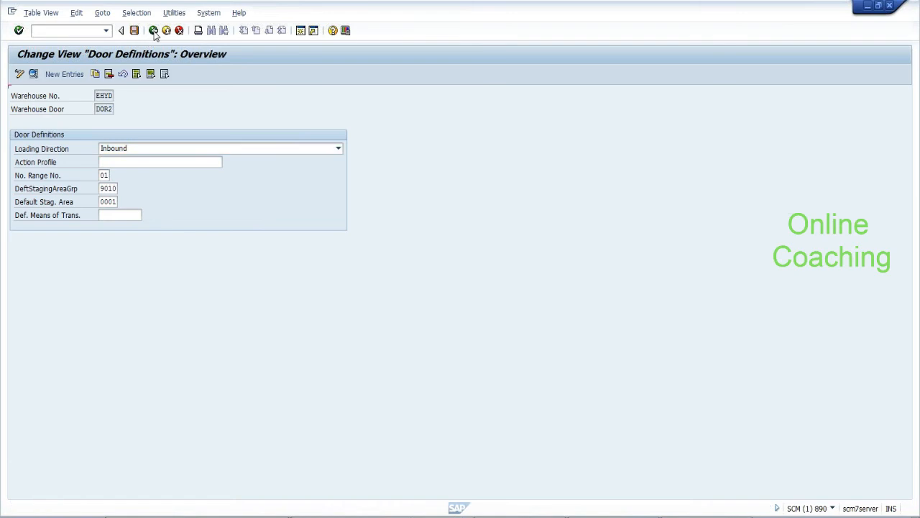
click(153, 30)
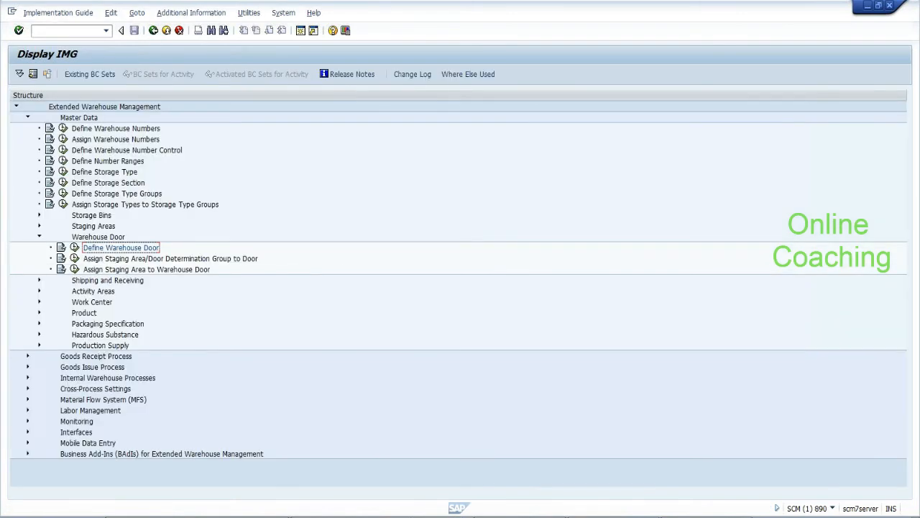
Run /n/scwm/prd and search all TUs for warehouse EHYD
text(/n/scwm/prd)
key(BackSpace)
key(Return)
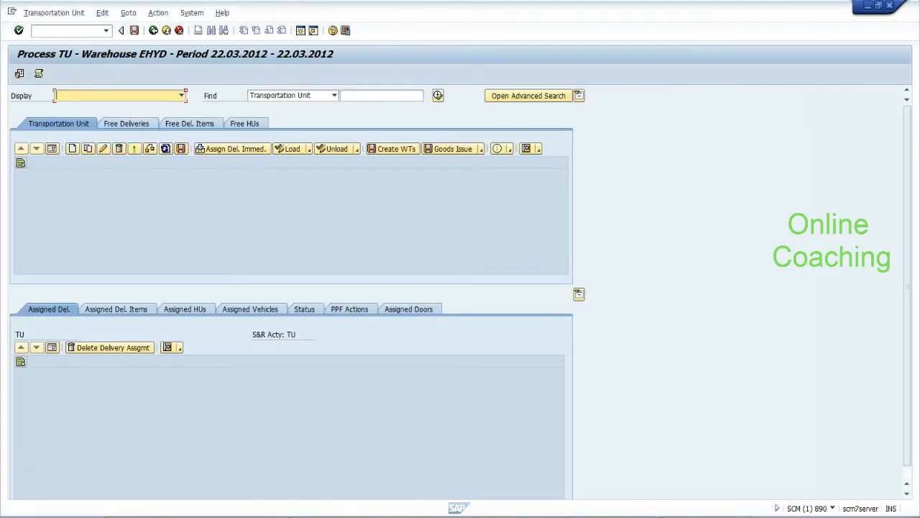
click(438, 95)
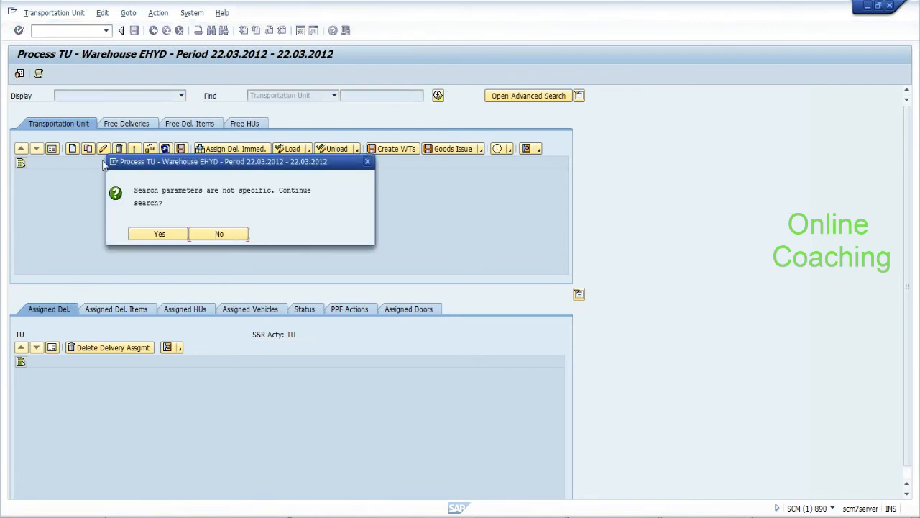
click(144, 233)
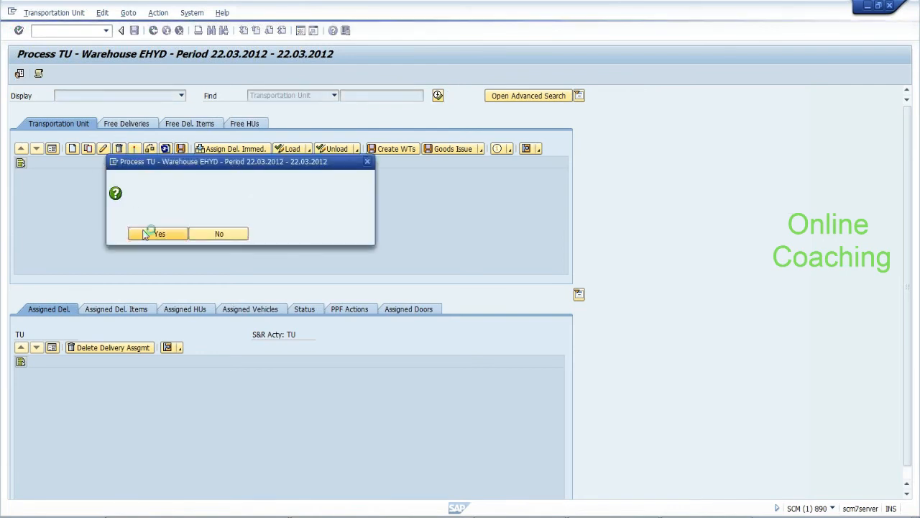
Try deleting TUs 1 and 2, then close the error log
click(20, 189)
shift+click(20, 199)
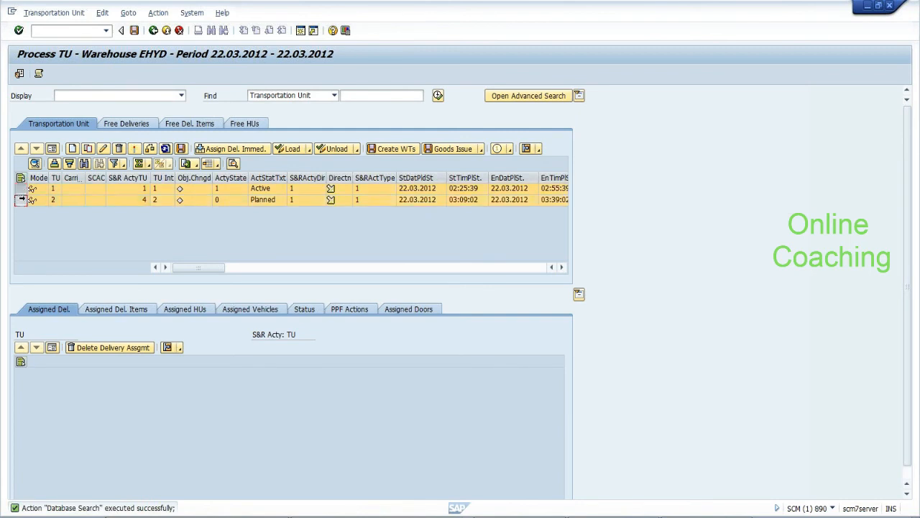
click(120, 149)
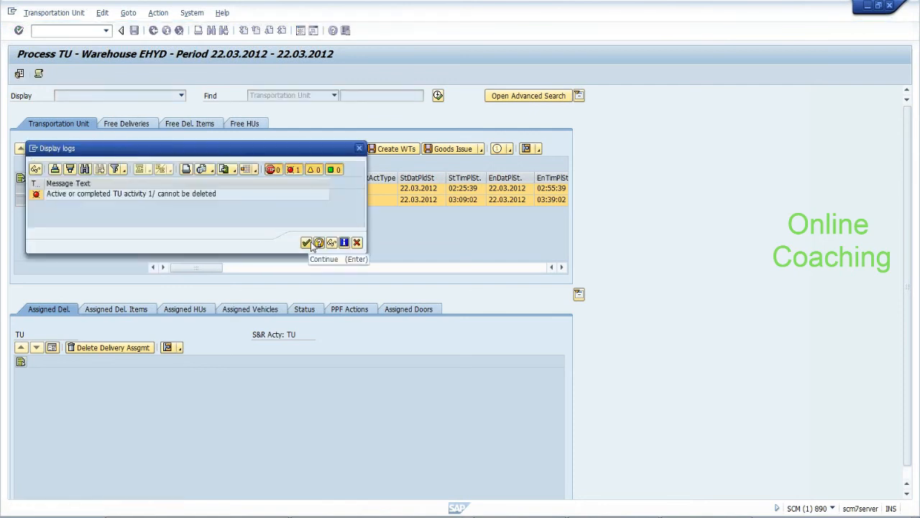
click(356, 243)
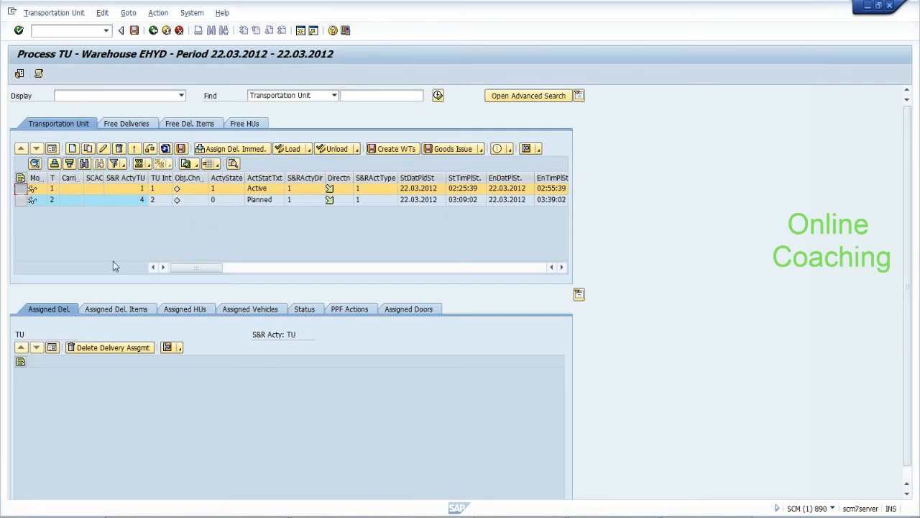
Remove delivery 413's assignment from planned TU 2
click(107, 307)
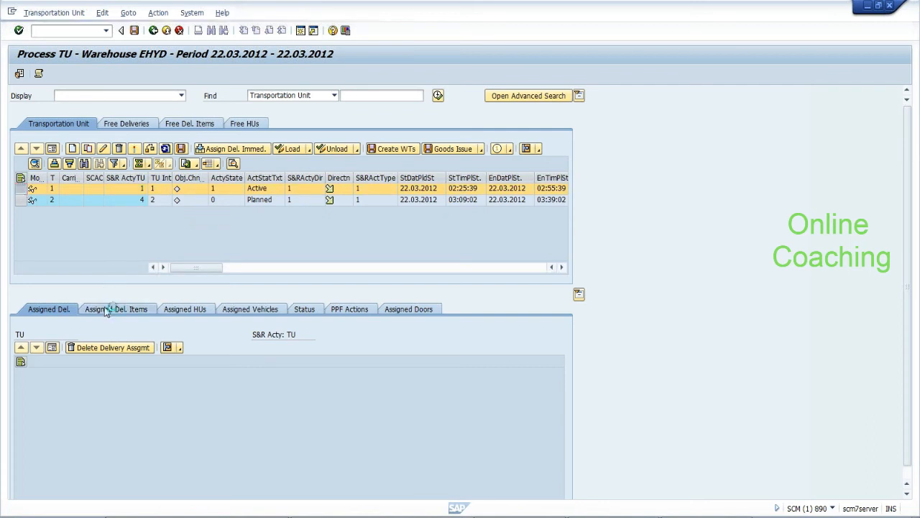
click(21, 201)
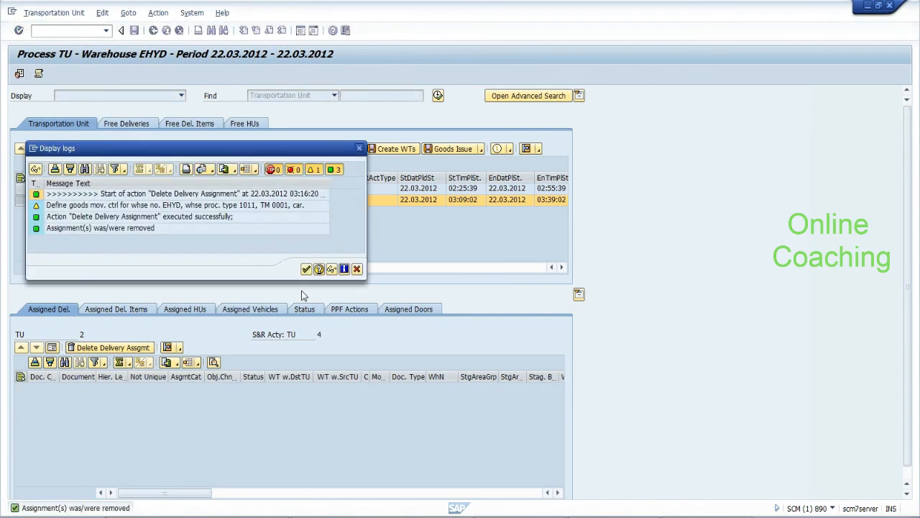
click(307, 268)
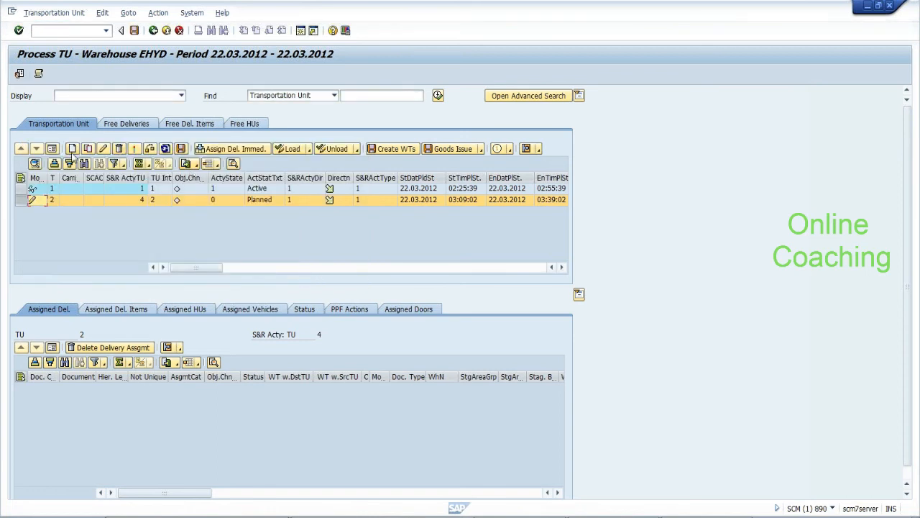
click(72, 149)
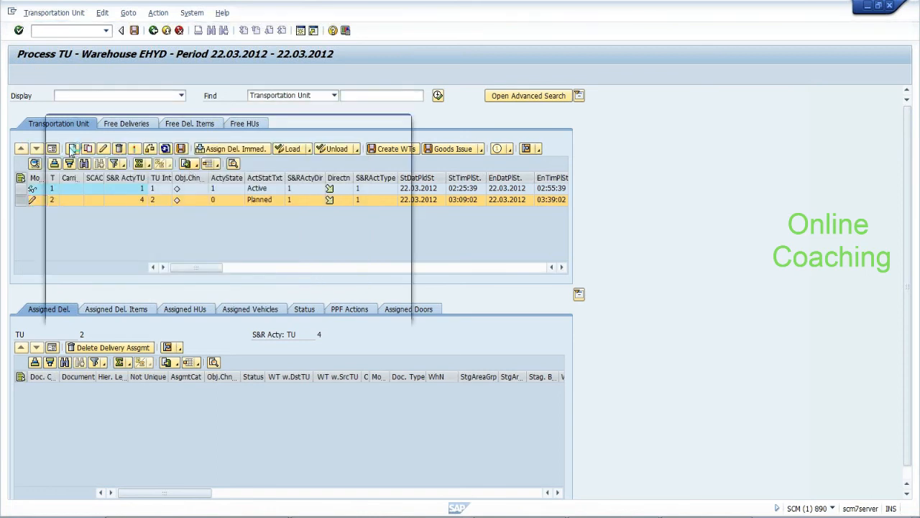
Create a new inbound TU with means of transport MTR and packaging material EWM-TU
click(170, 181)
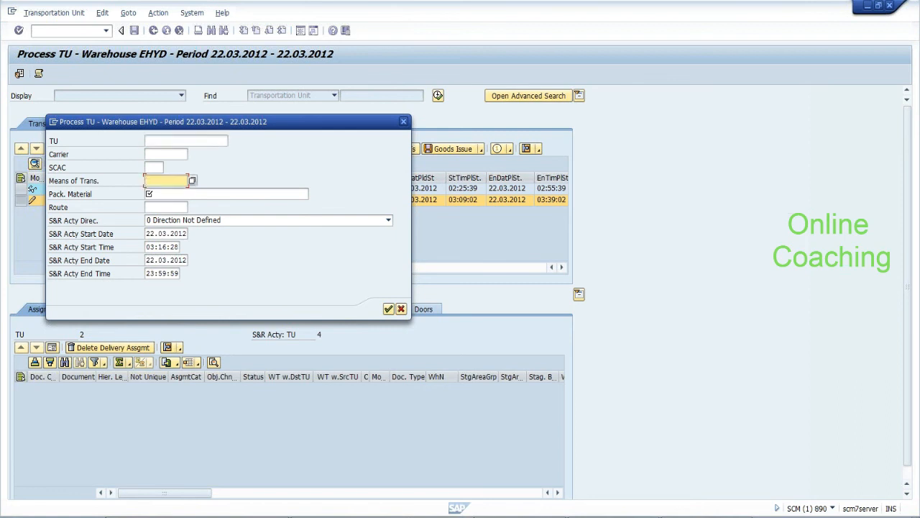
key(Down)
key(Down)
key(Return)
key(Tab)
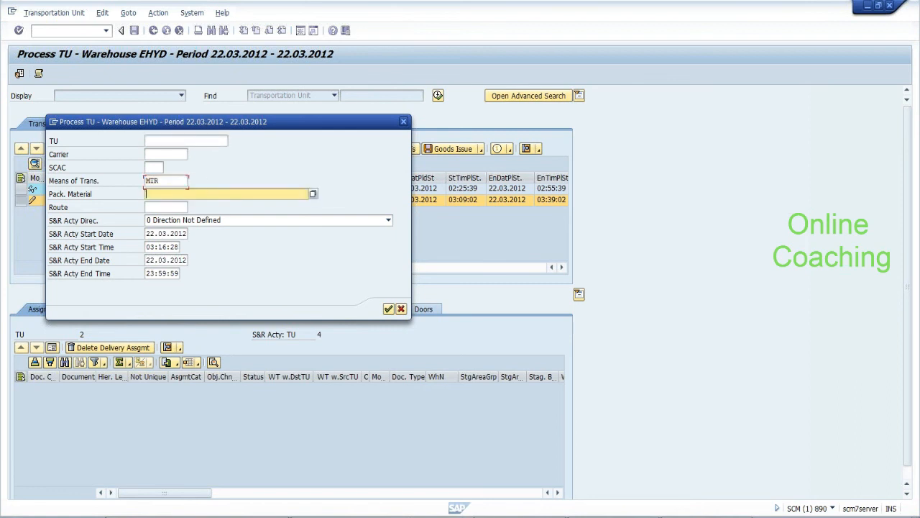
key(Down)
key(Return)
click(181, 220)
click(180, 240)
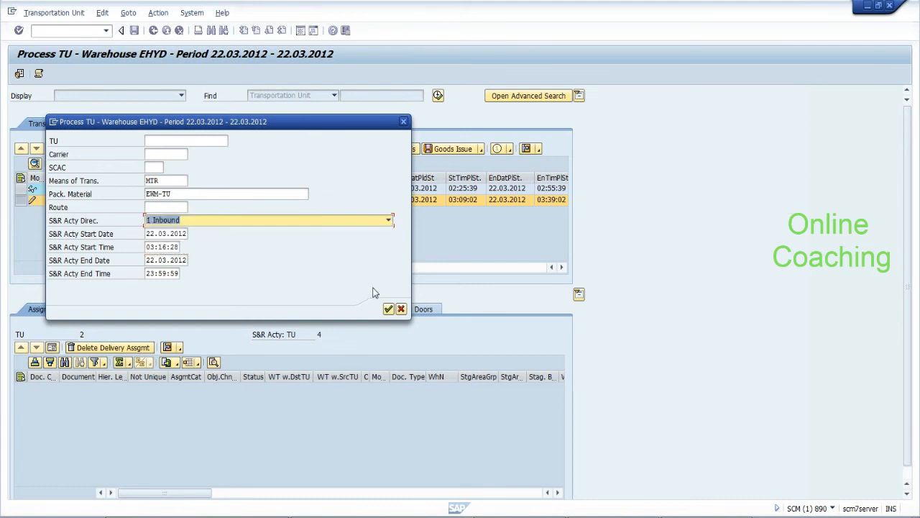
click(388, 309)
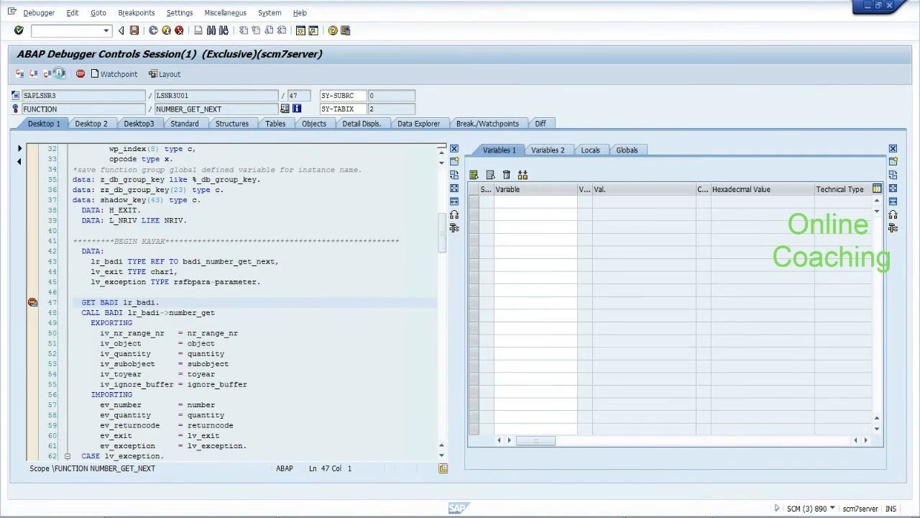
Continue through the debugger breakpoints back to Process TU
click(61, 74)
click(61, 74)
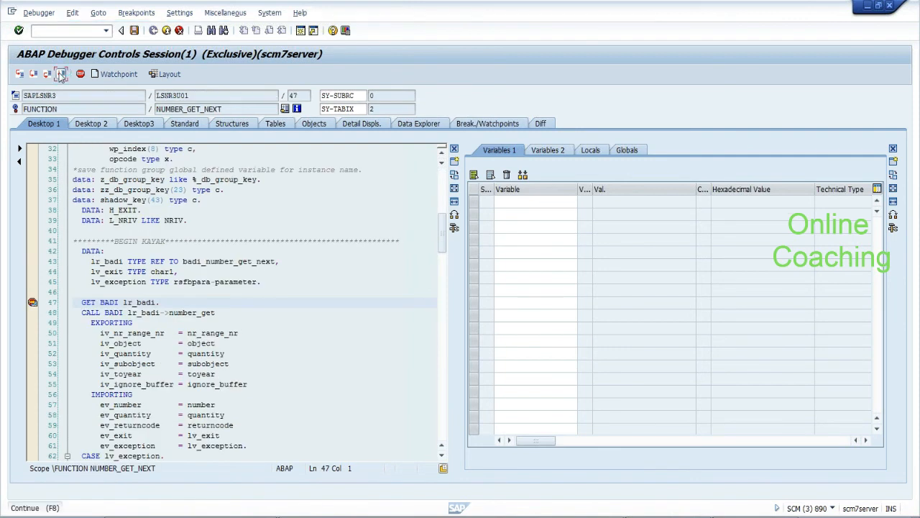
click(61, 74)
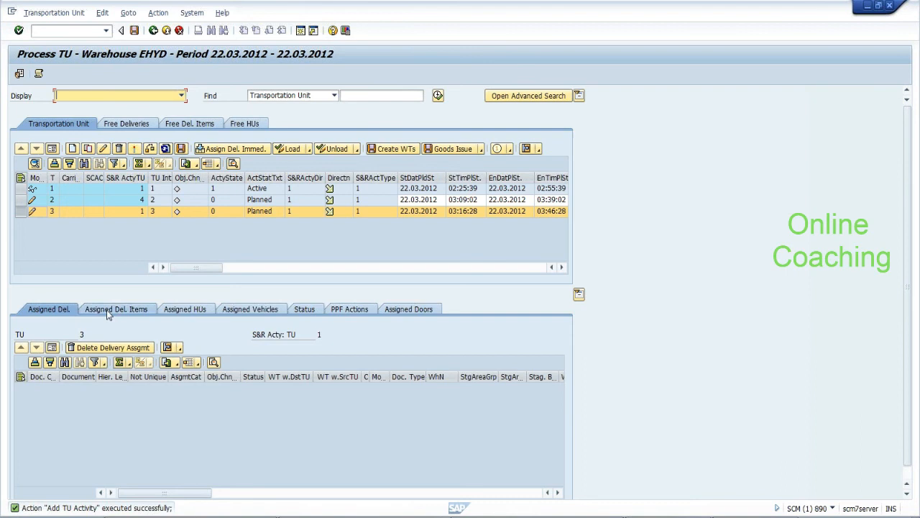
Assign inbound delivery 413 to TU 3, save, and activate TU 3
click(213, 149)
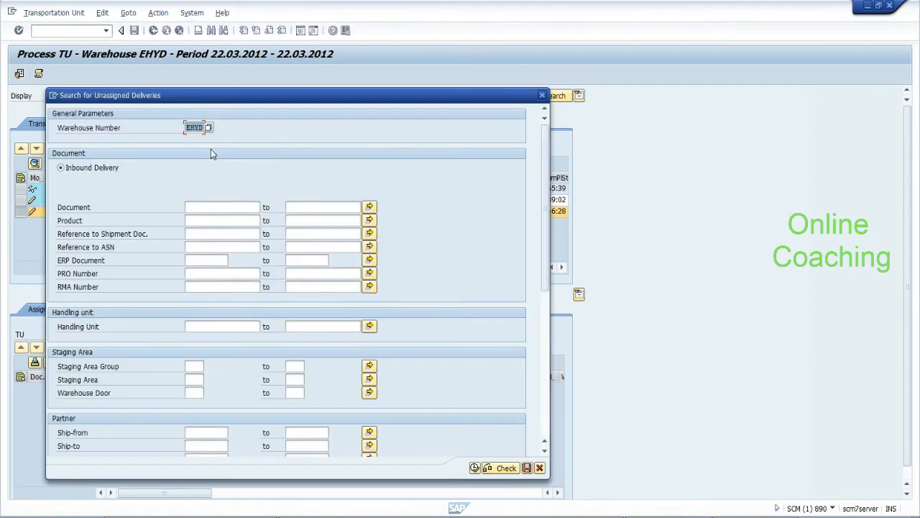
click(209, 207)
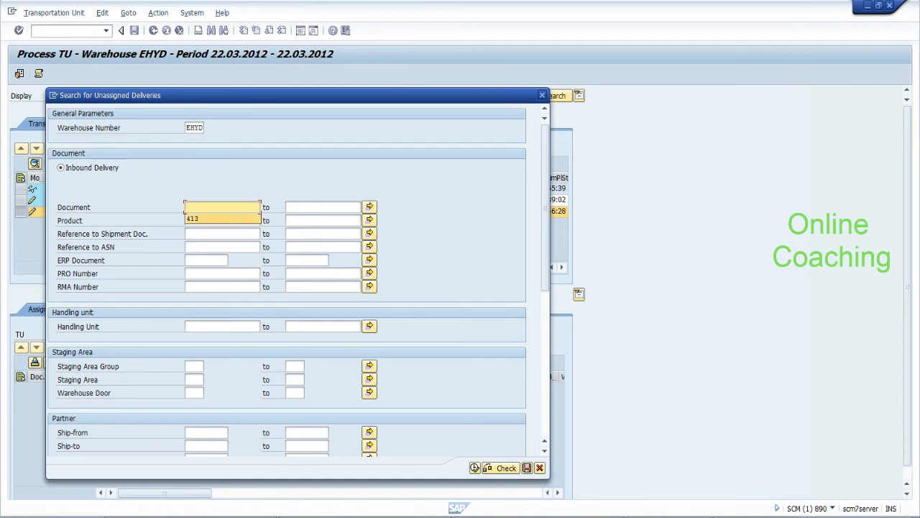
key(Return)
click(474, 467)
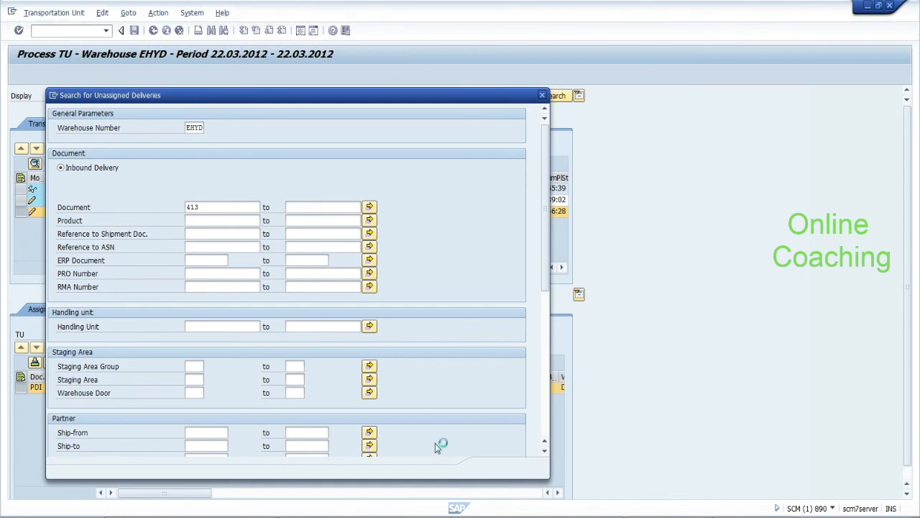
click(307, 310)
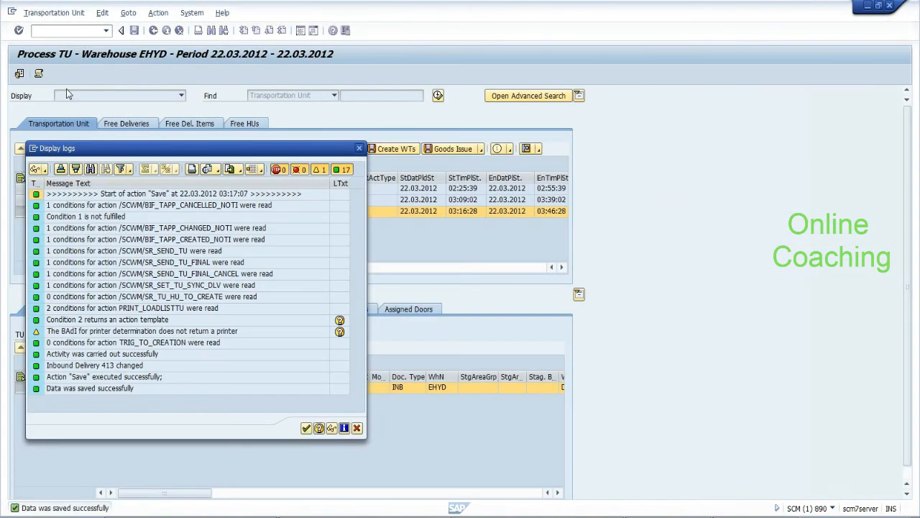
click(306, 428)
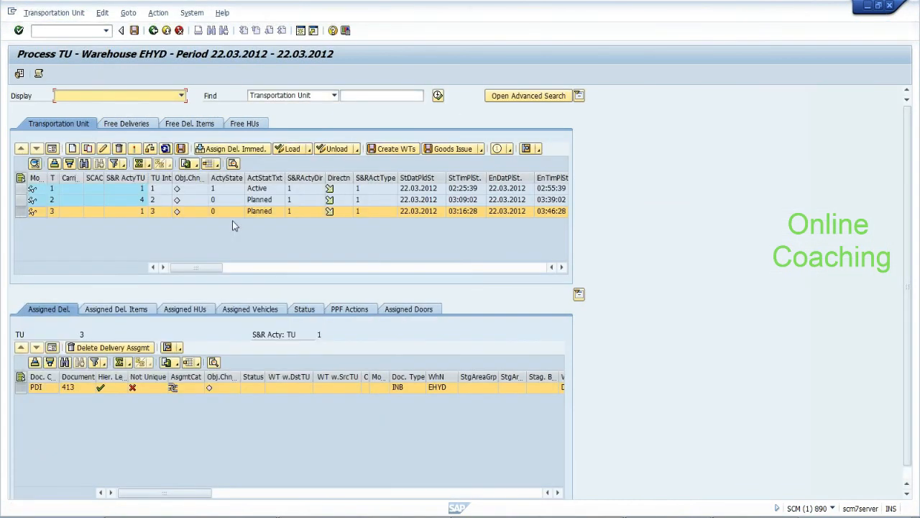
click(135, 150)
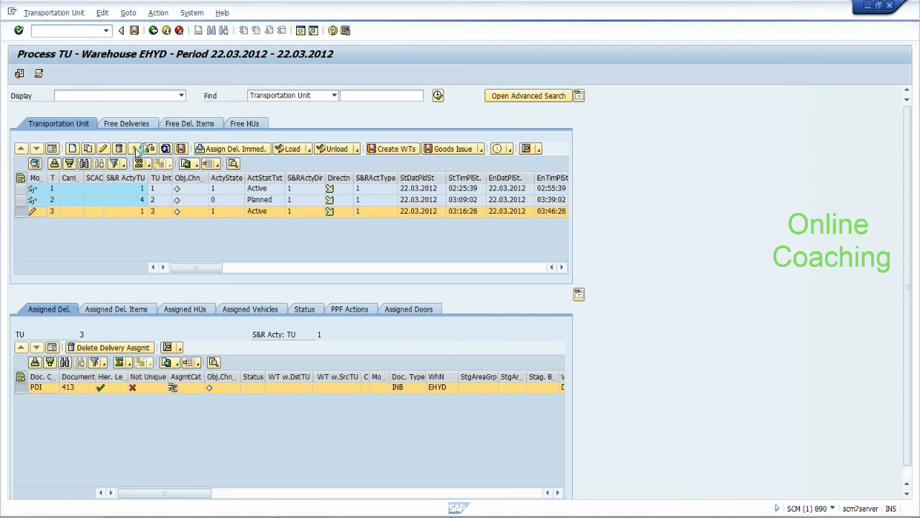
Assign door DOR2 to TU 3, continuing past the debugger breakpoints
click(409, 309)
click(124, 348)
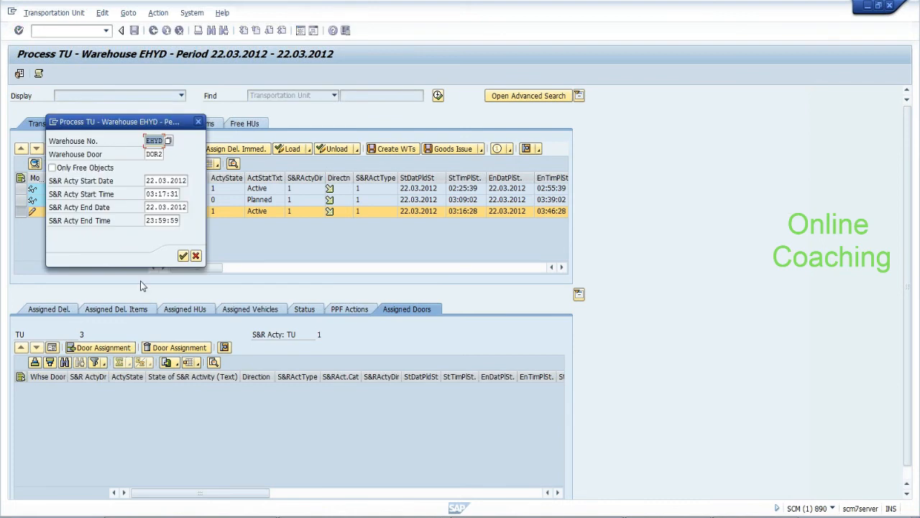
click(154, 155)
click(184, 257)
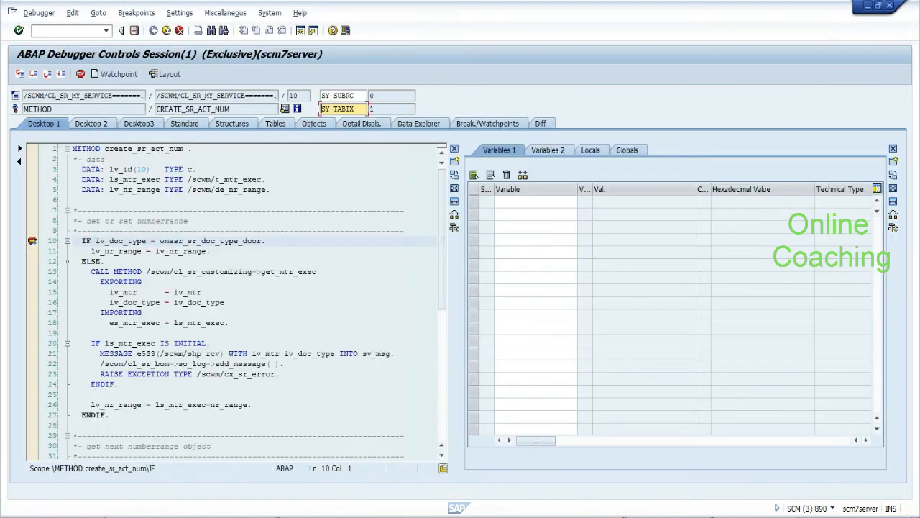
click(62, 75)
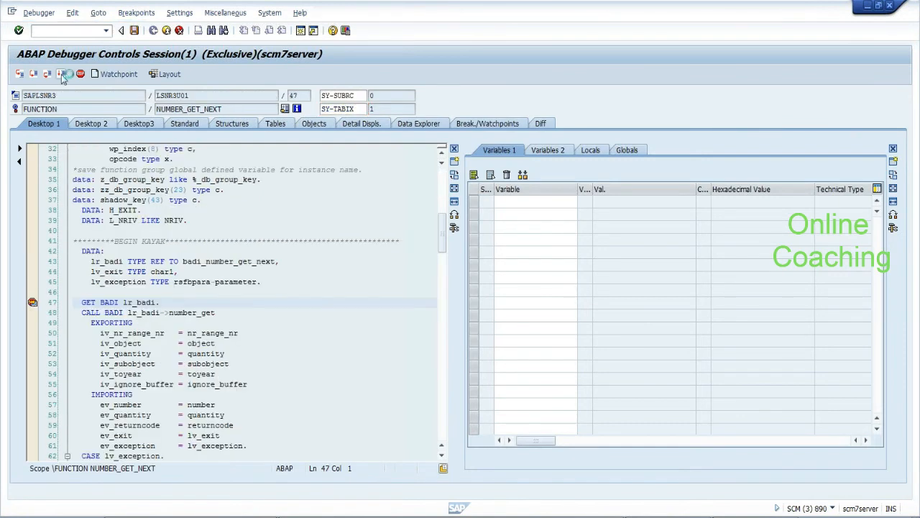
click(62, 75)
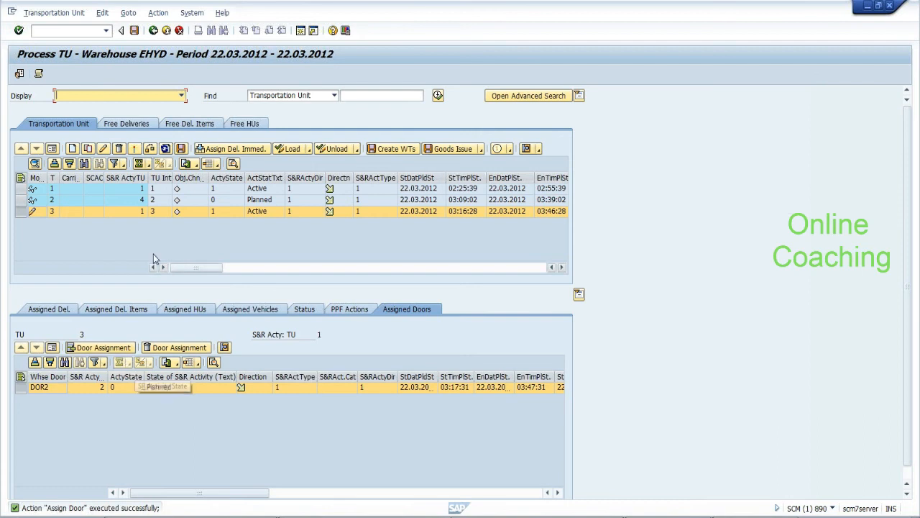
Save the door assignment, resuming the debugger and dismissing the save log
click(134, 31)
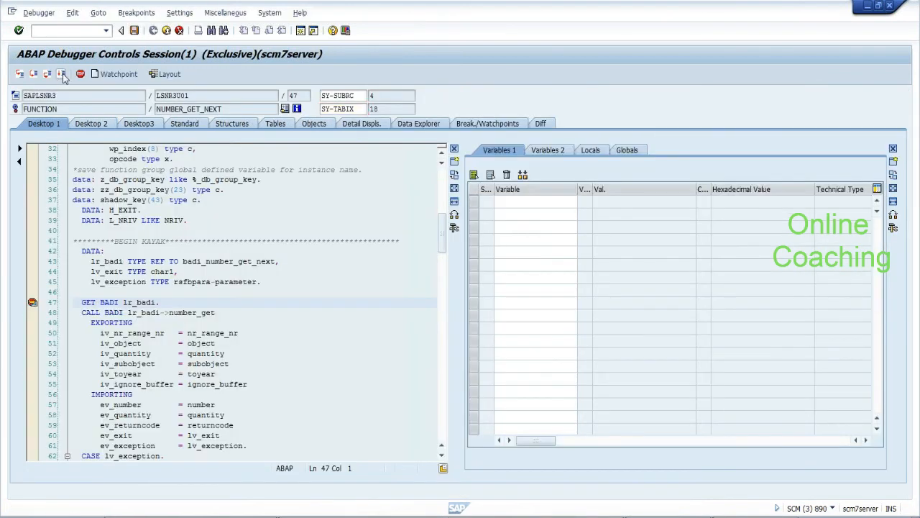
click(62, 75)
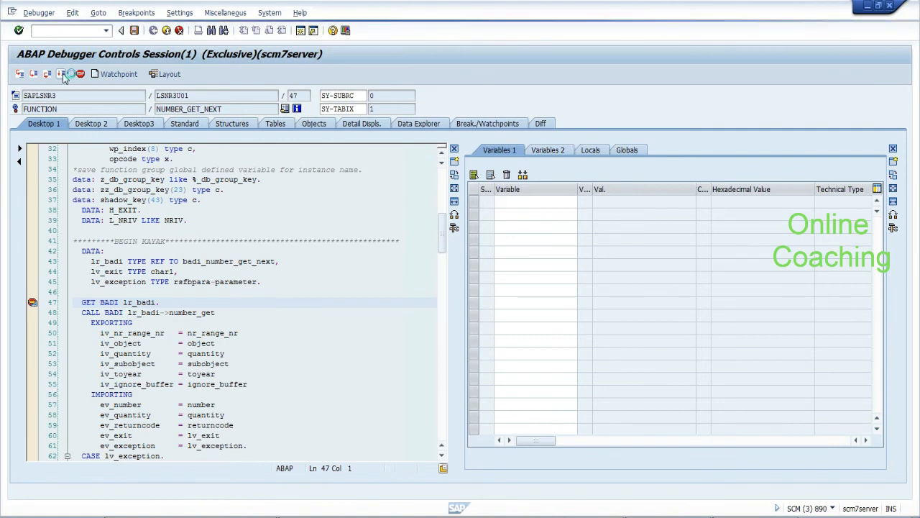
click(63, 77)
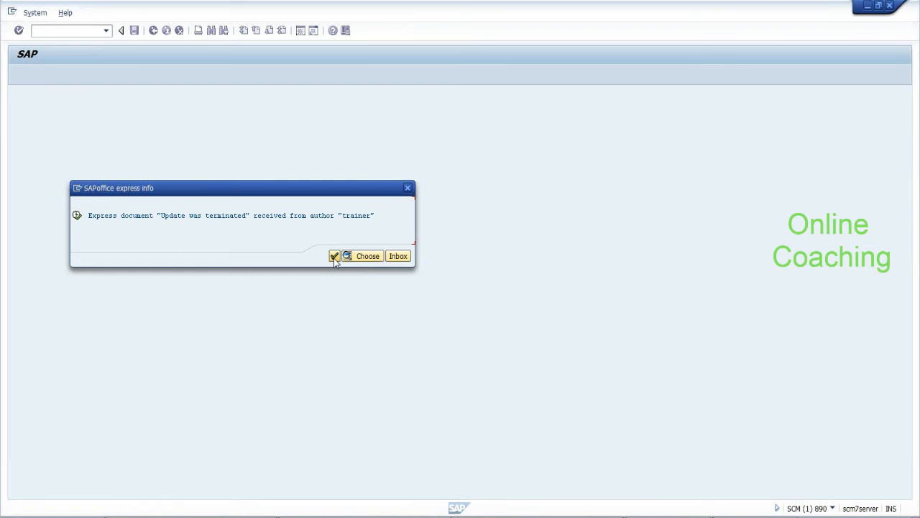
click(334, 257)
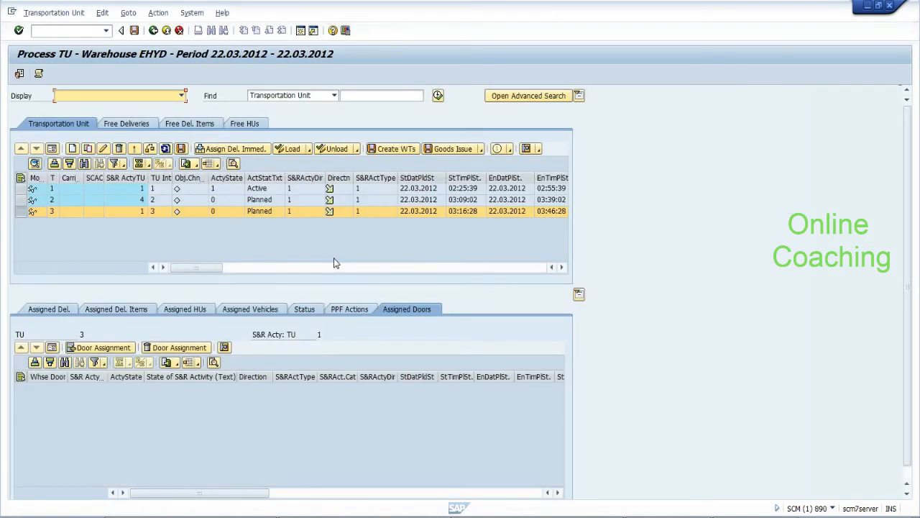
Reassign door DOR2 to TU 3 and deactivate all debugger breakpoints
click(126, 347)
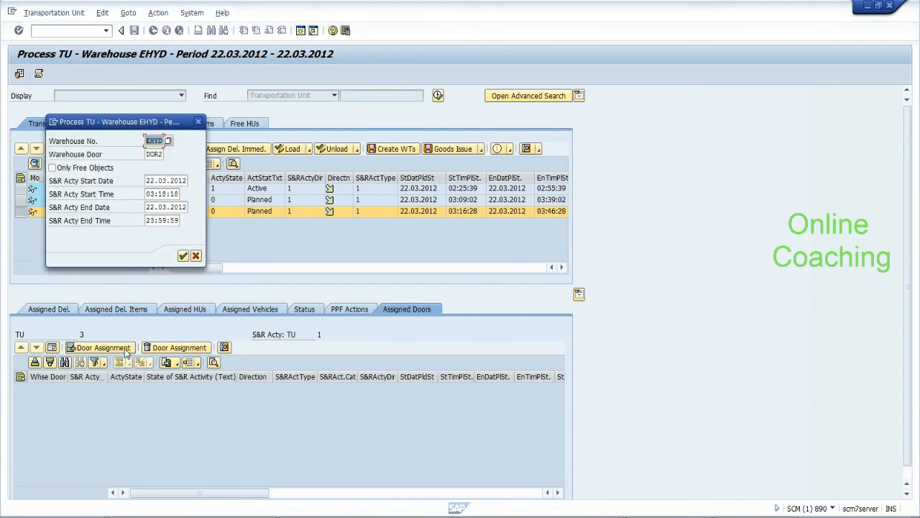
click(183, 257)
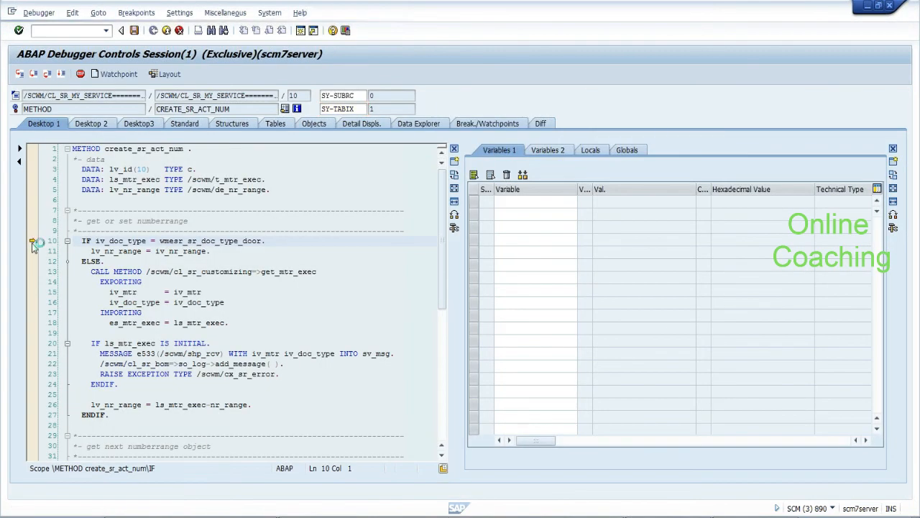
click(33, 242)
click(136, 12)
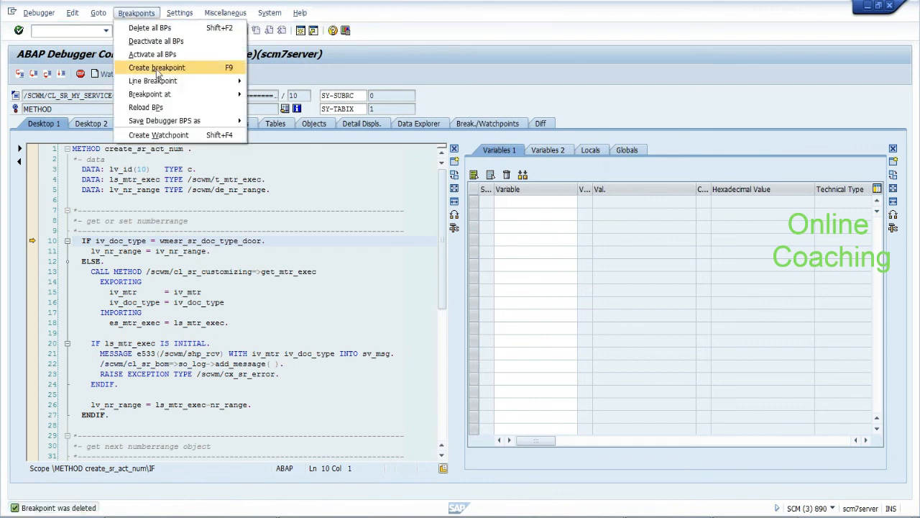
click(154, 43)
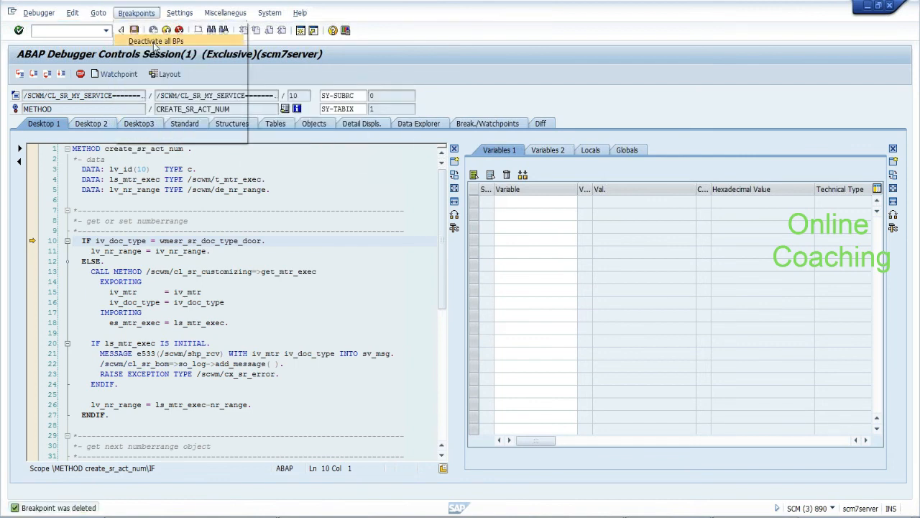
click(62, 74)
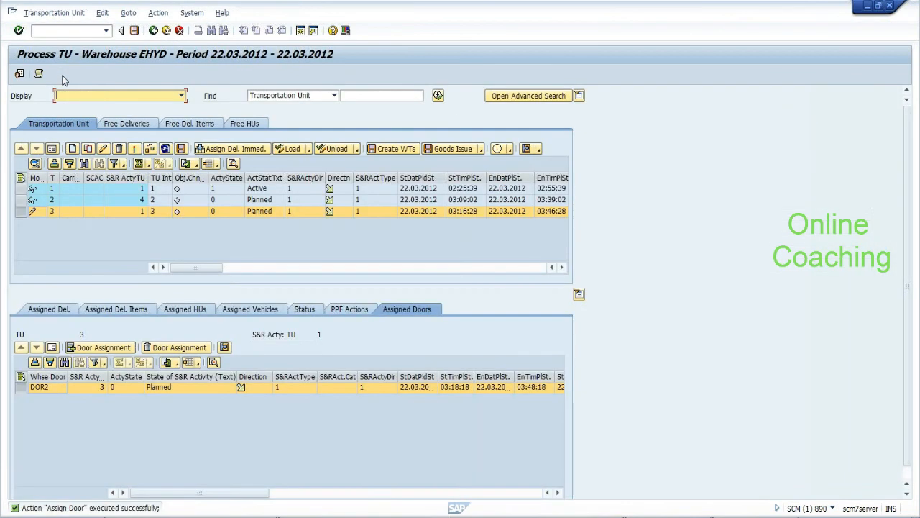
Save TU 3 and acknowledge the 'Update was terminated' express notice
click(135, 31)
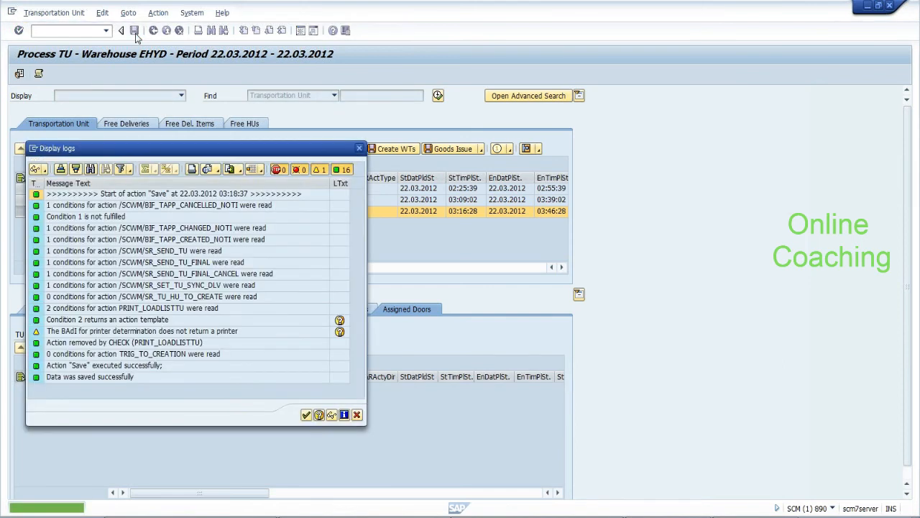
click(307, 415)
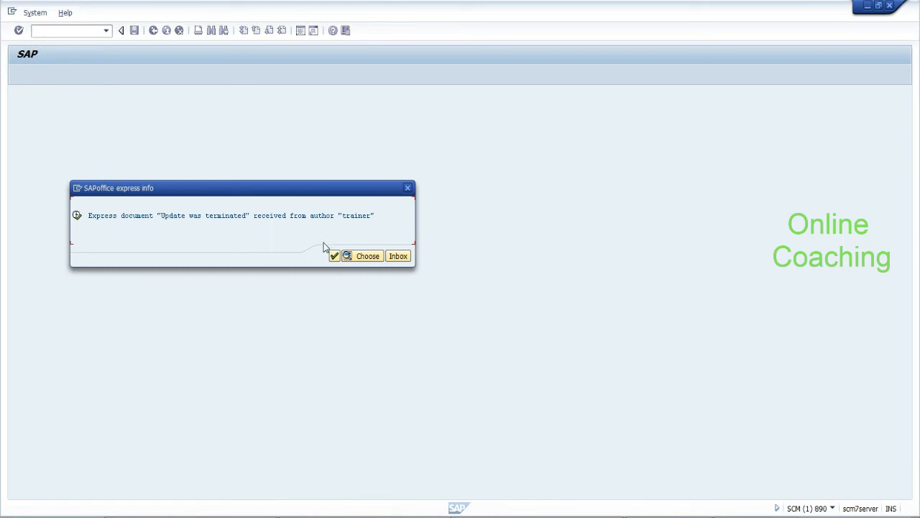
click(334, 257)
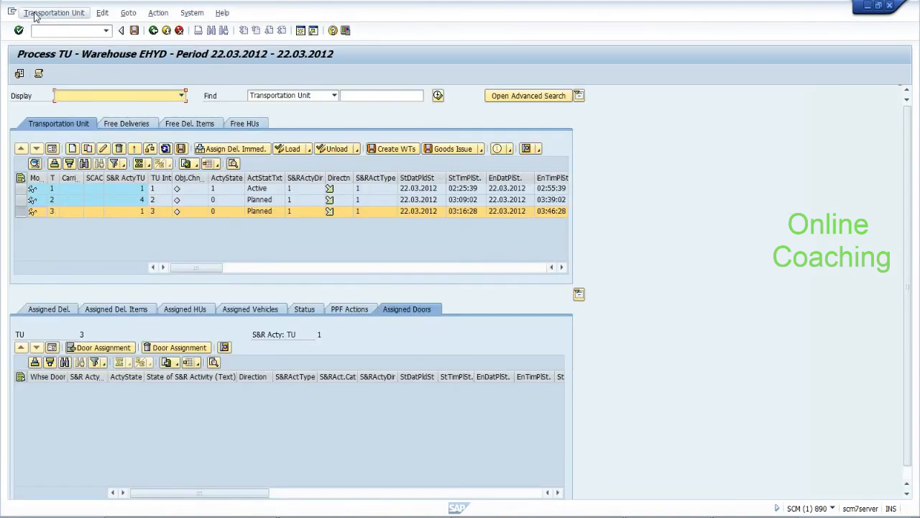
List update requests and display the modules of the failed 07:48:37 update
click(43, 30)
text(/nsm13)
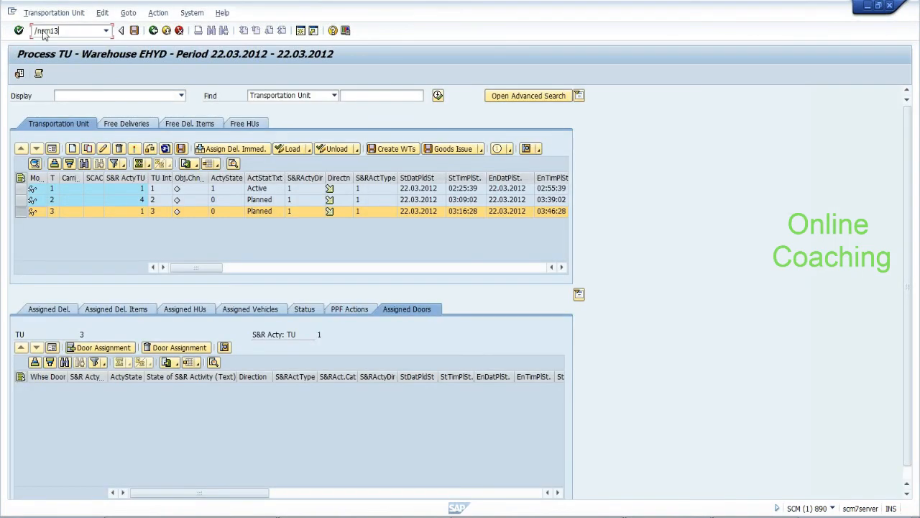
key(Return)
click(19, 74)
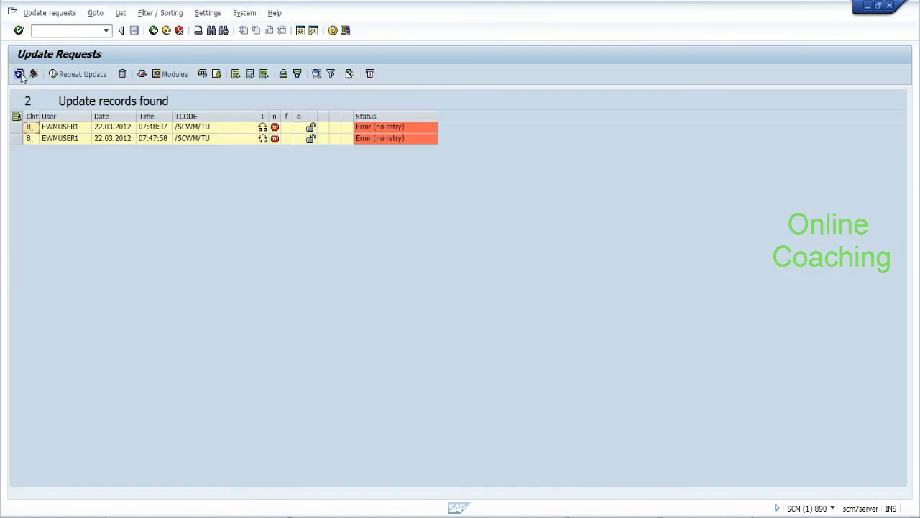
click(17, 127)
click(171, 75)
click(170, 78)
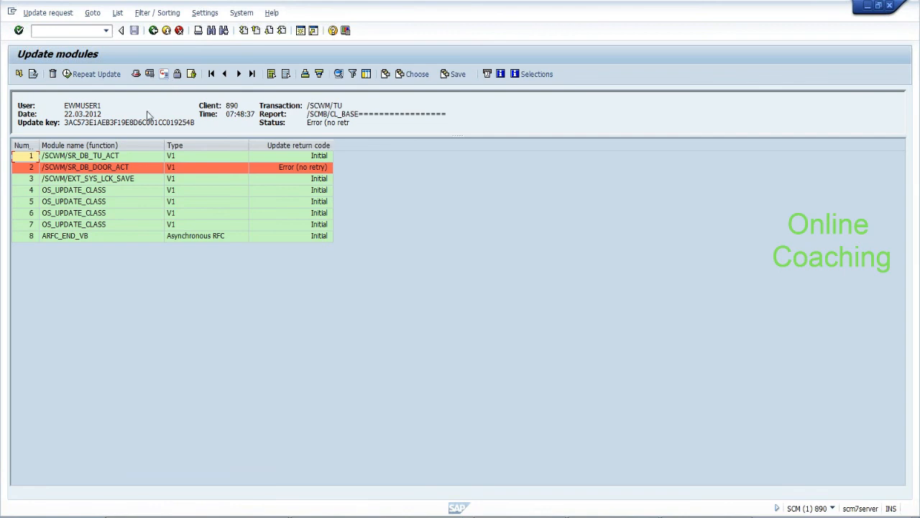
click(93, 170)
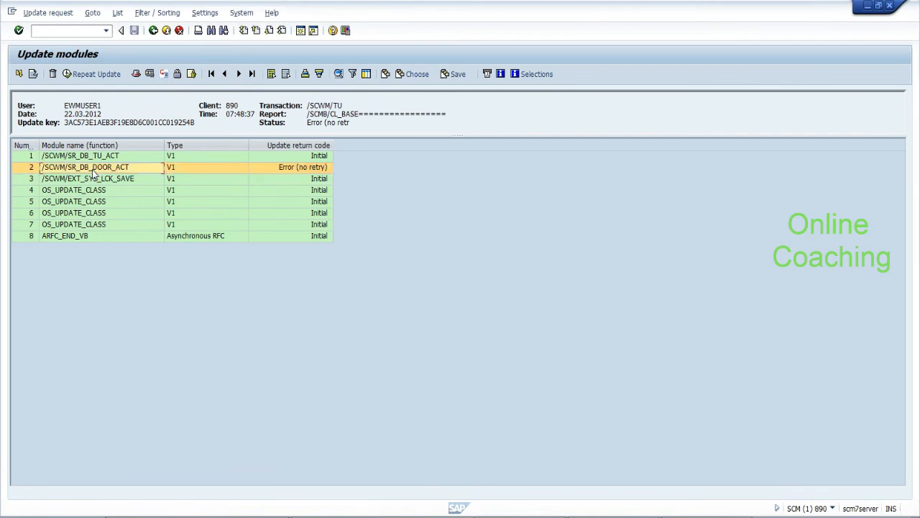
Inspect the /SCWM/SR_DB_DOOR_ACT status showing error SAPSQL_ARRAY_INSERT_DUPREC
click(19, 74)
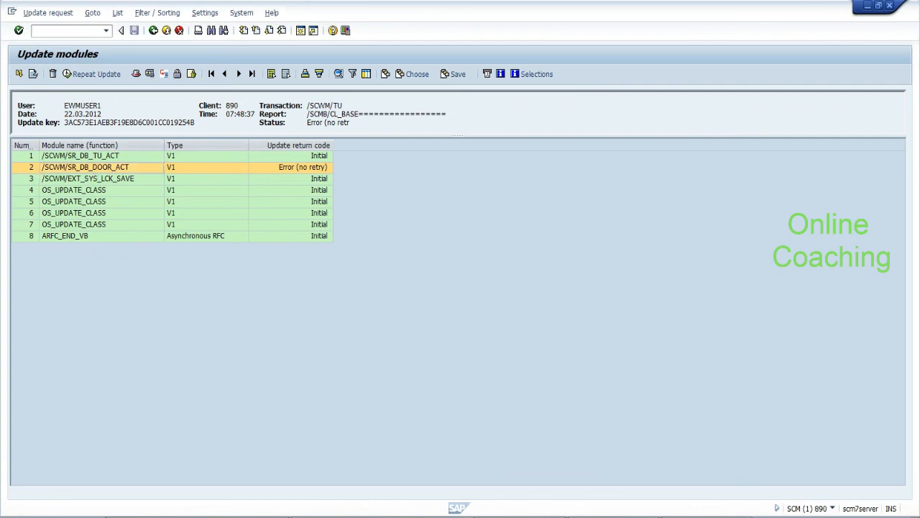
drag(64, 123, 378, 148)
click(356, 124)
click(102, 167)
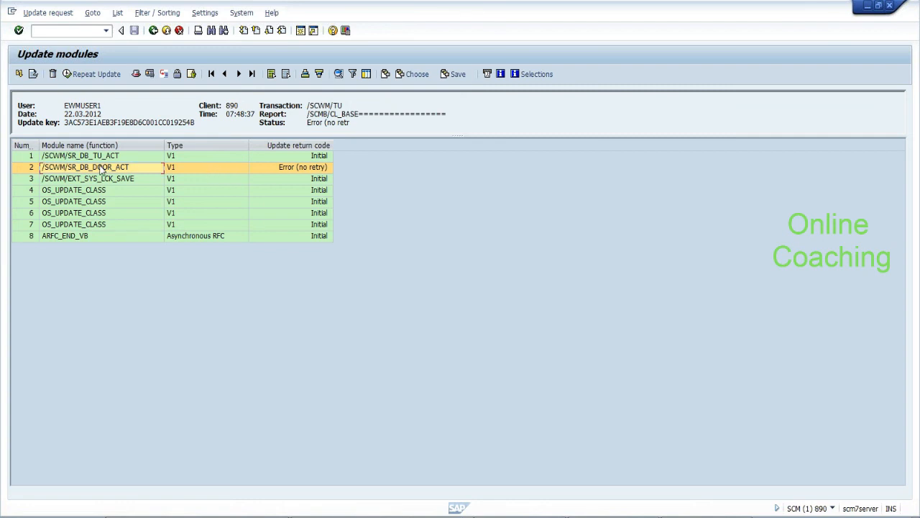
double_click(102, 169)
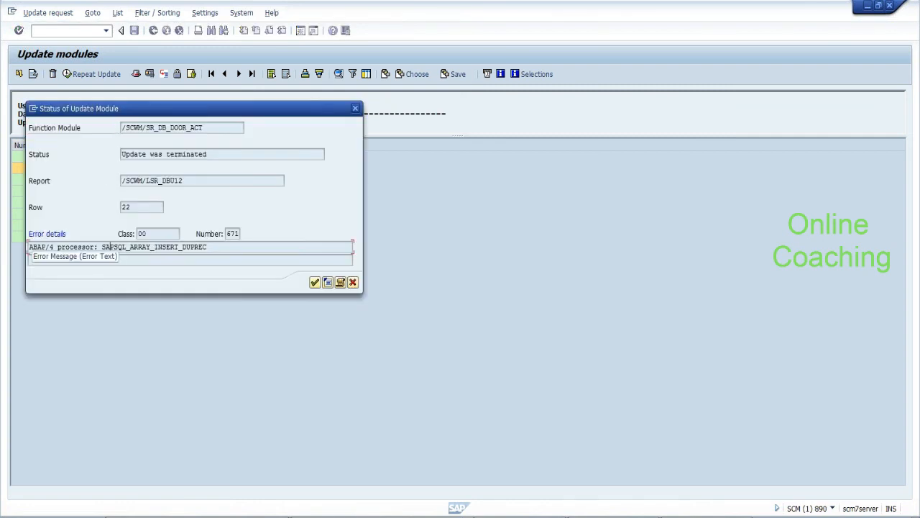
drag(107, 247, 207, 247)
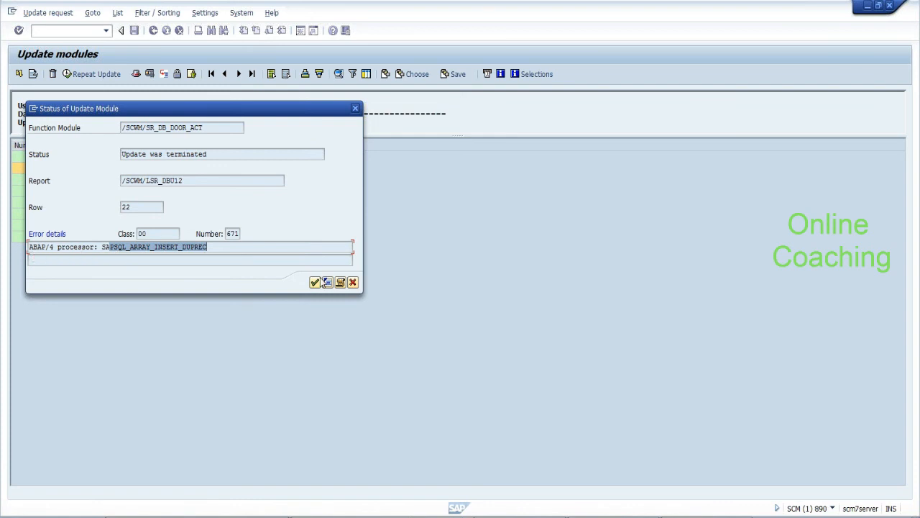
click(352, 283)
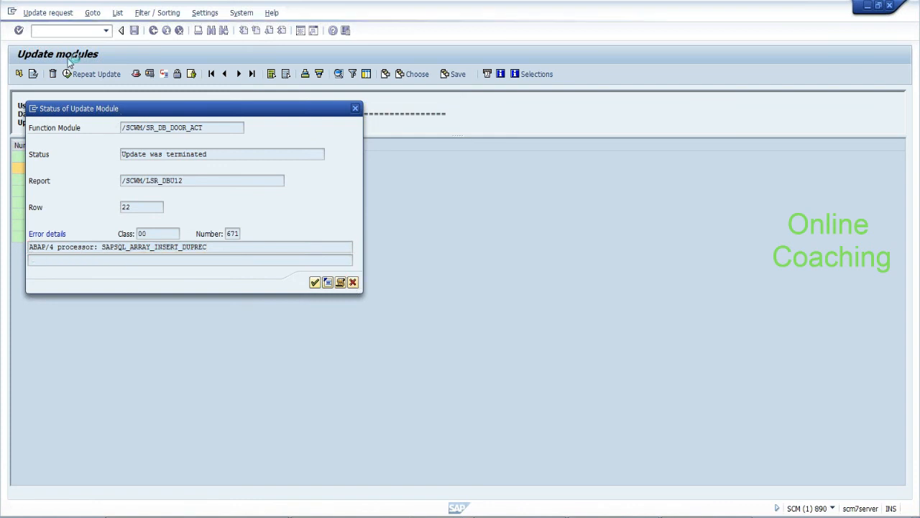
click(61, 31)
Open the S&R Activity number range object via /nsro and its history
text(/nsro)
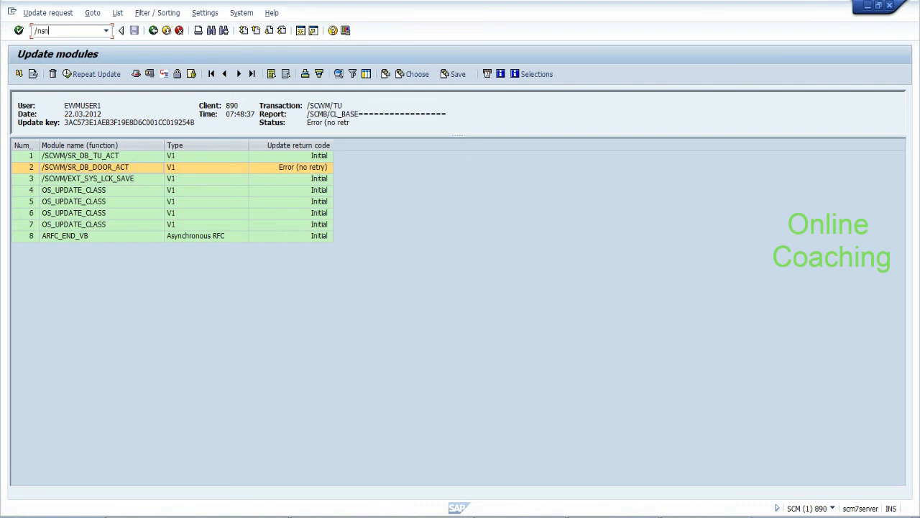
key(Return)
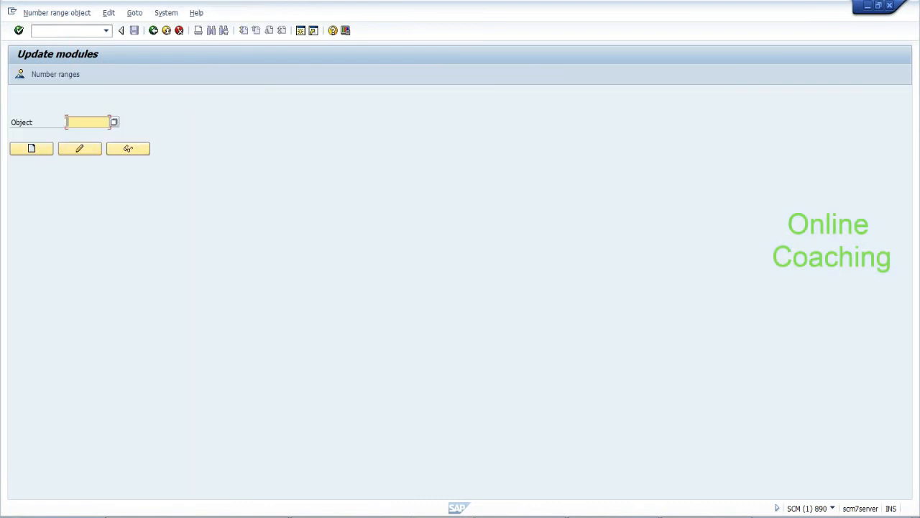
key(BackSpace)
key(Down)
key(Return)
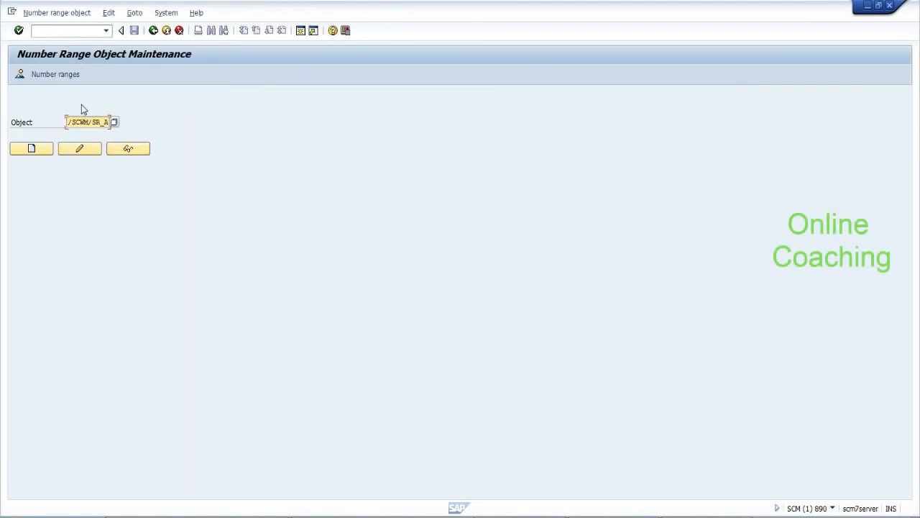
click(54, 75)
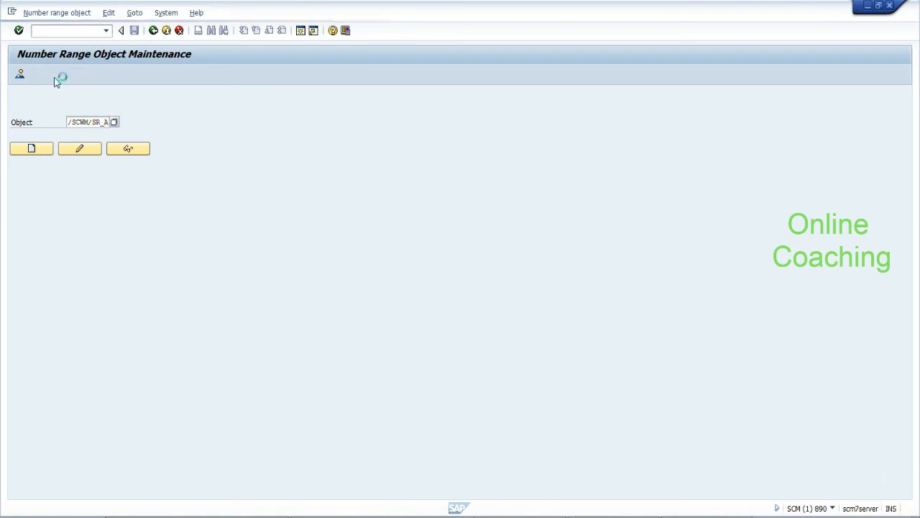
Open the intervals in change mode, check interval 01 at current number 10, then go back
click(52, 136)
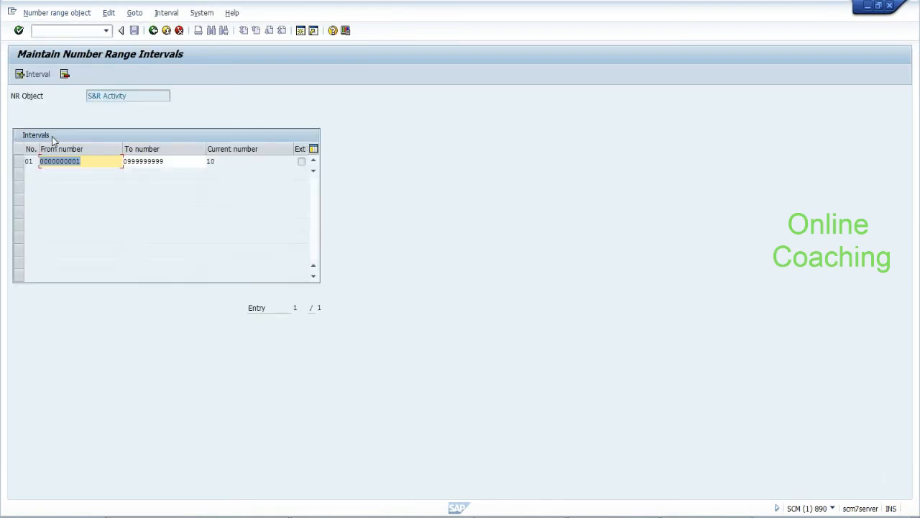
click(19, 162)
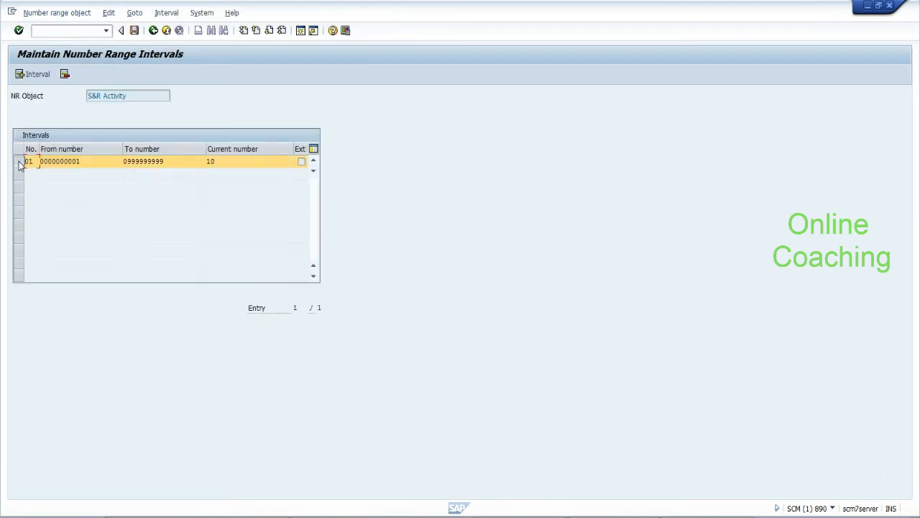
click(111, 14)
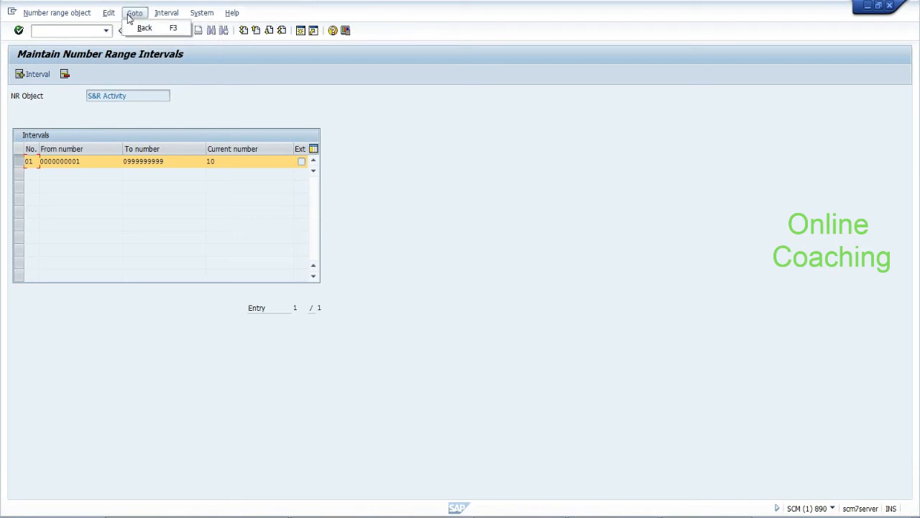
mouse_move(164, 17)
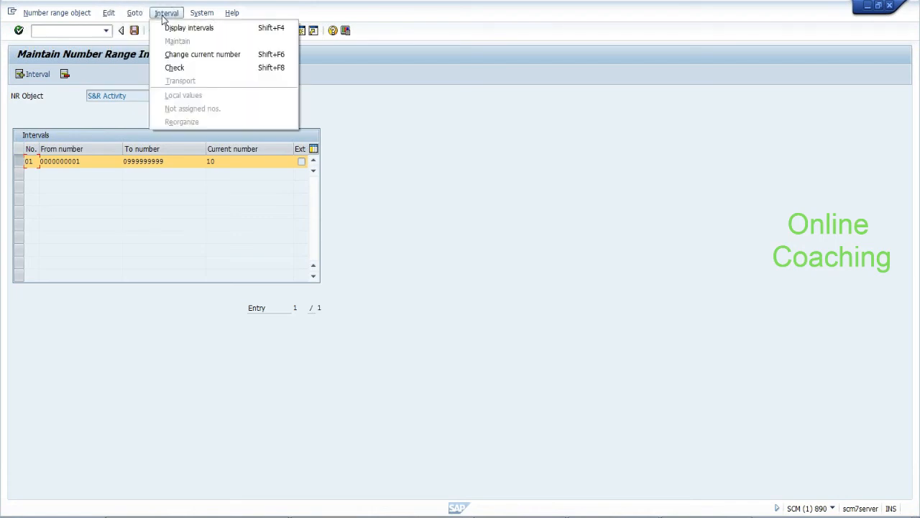
click(172, 55)
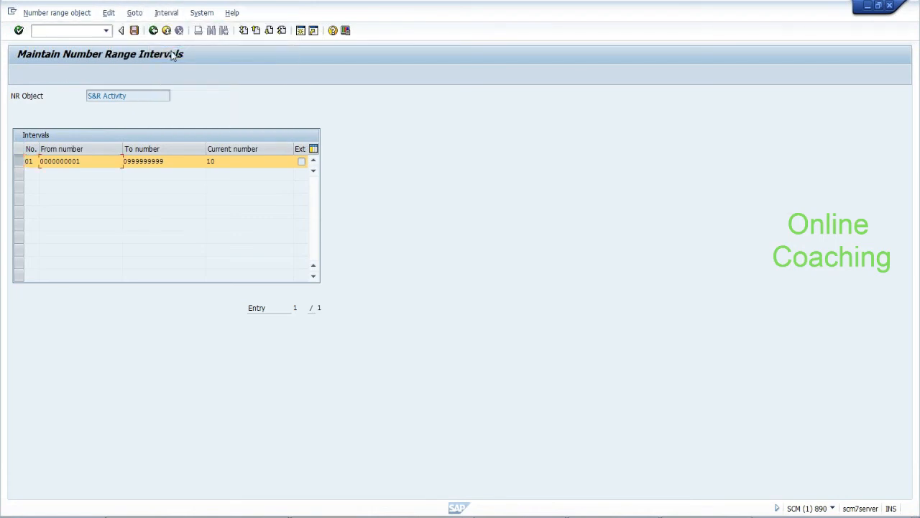
click(165, 14)
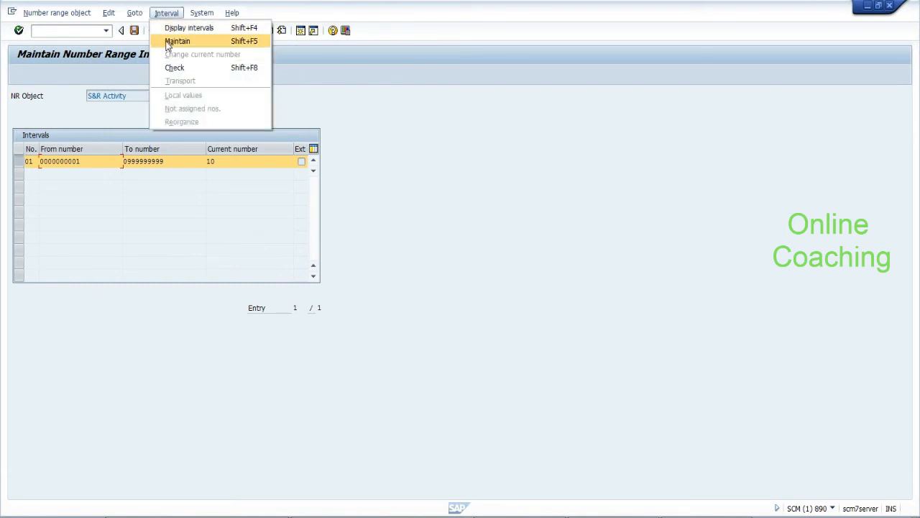
click(164, 16)
click(164, 18)
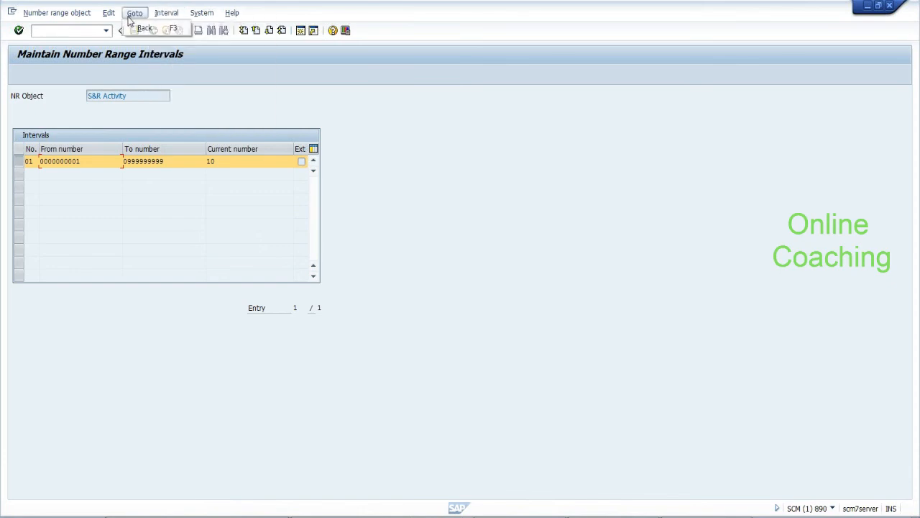
mouse_move(68, 19)
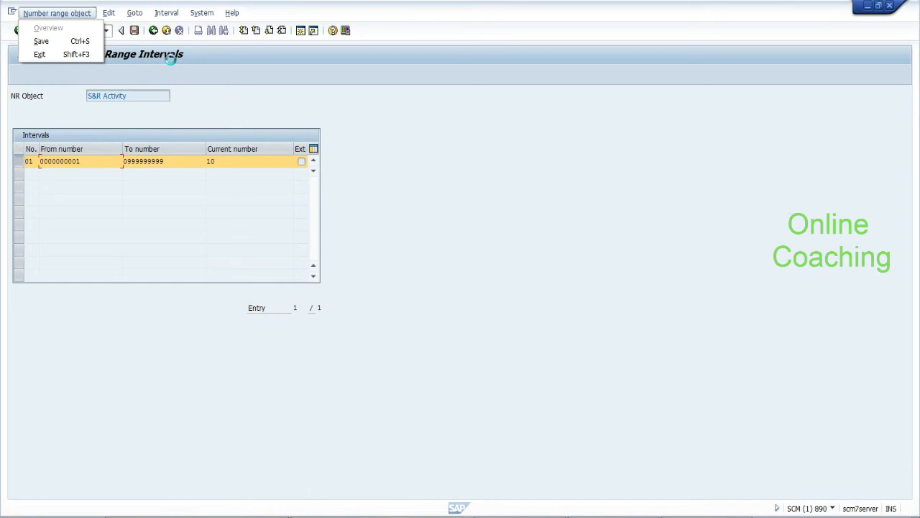
mouse_move(108, 16)
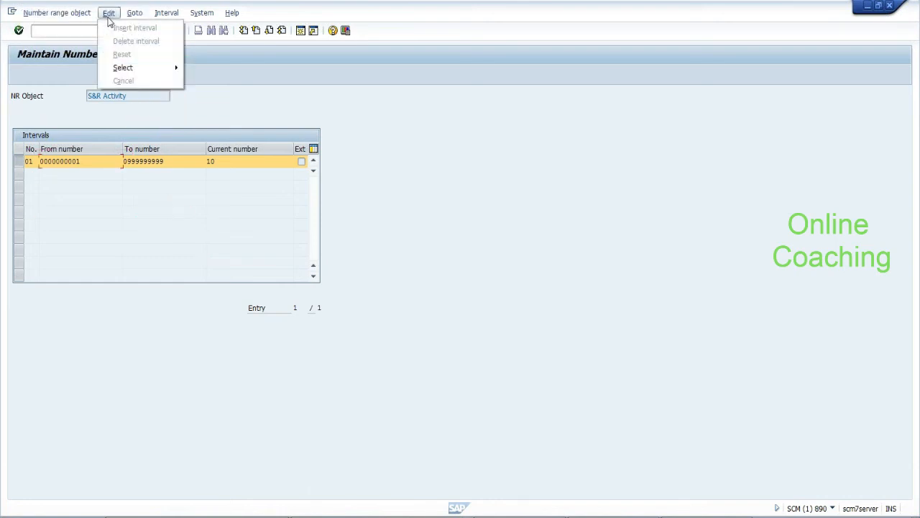
click(197, 97)
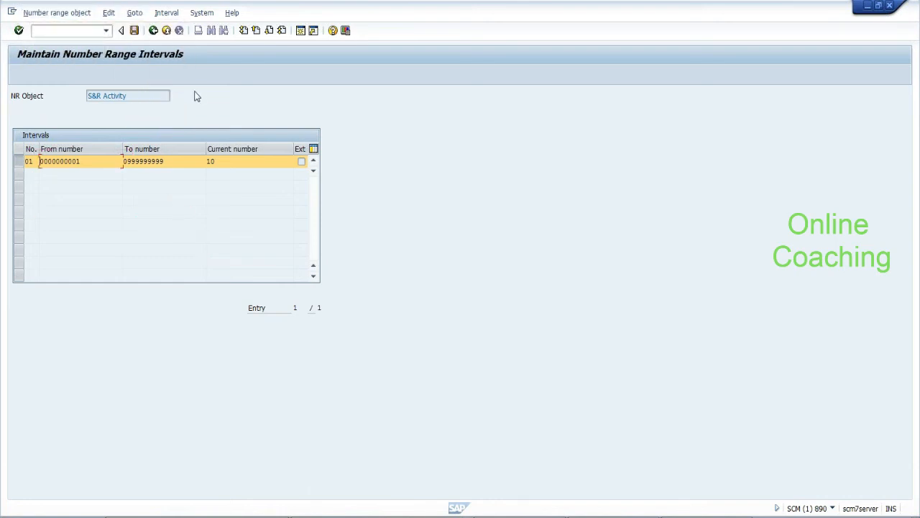
click(153, 30)
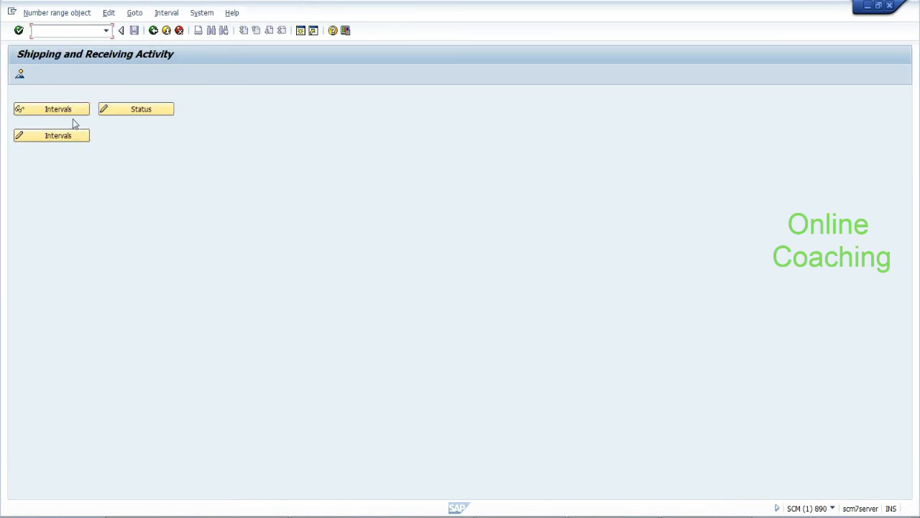
Change S&R Activity interval 01's current number to 100, save it and acknowledge the transport notice
click(67, 138)
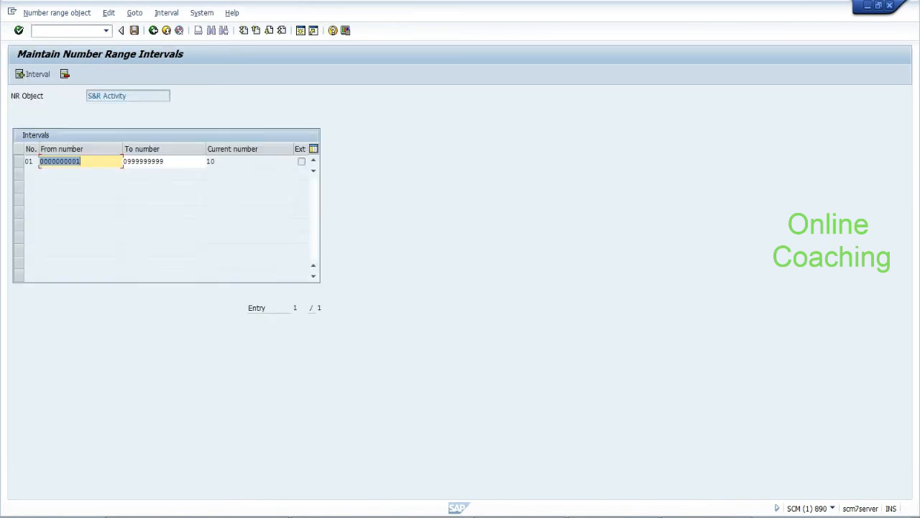
click(19, 162)
click(134, 13)
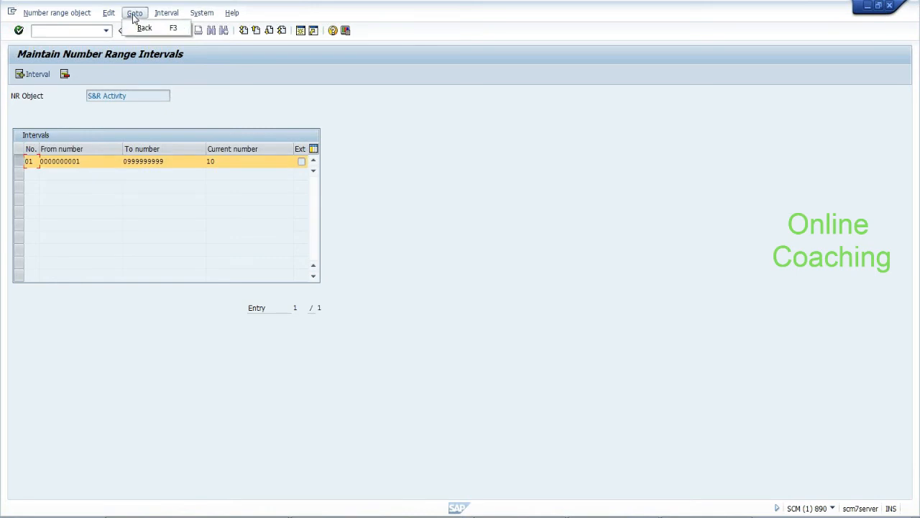
click(166, 13)
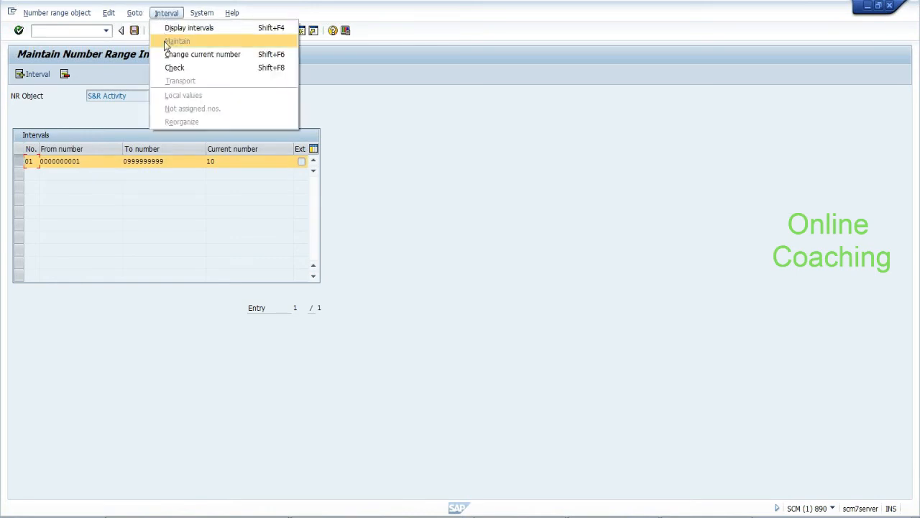
click(167, 54)
click(214, 161)
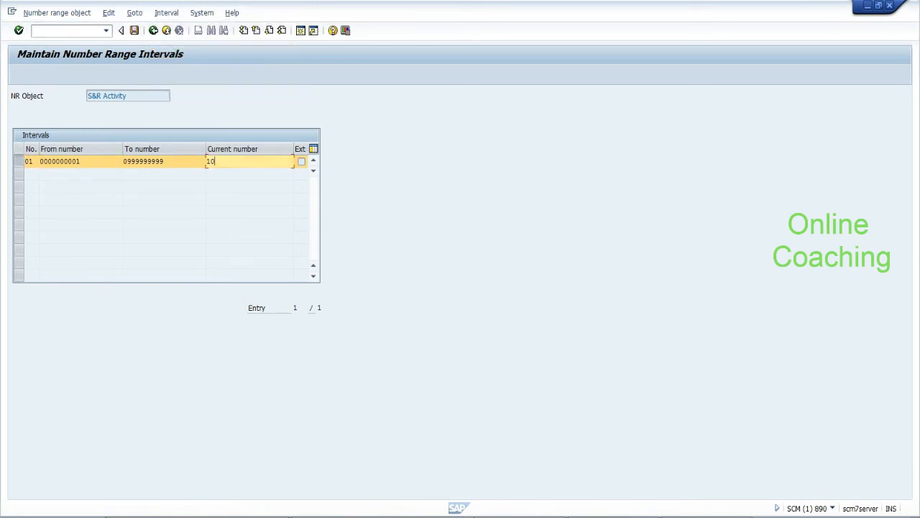
key(BackSpace)
text(00)
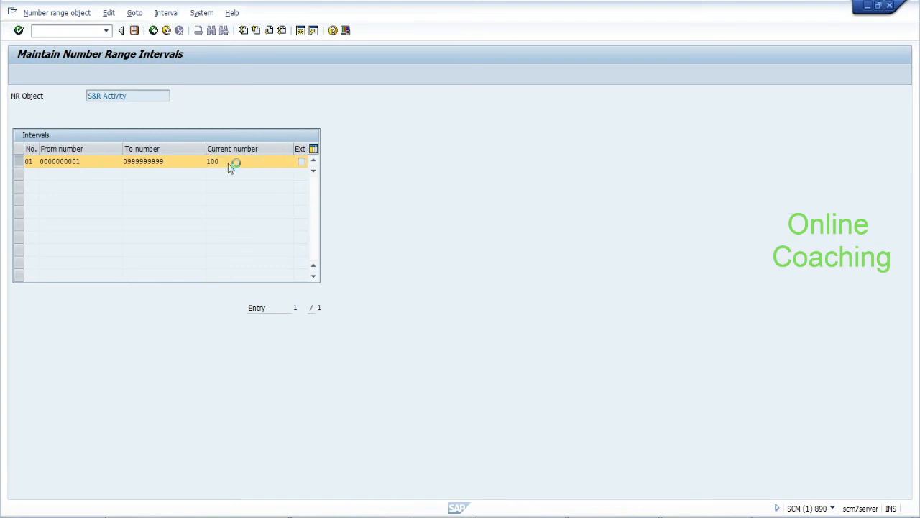
click(39, 161)
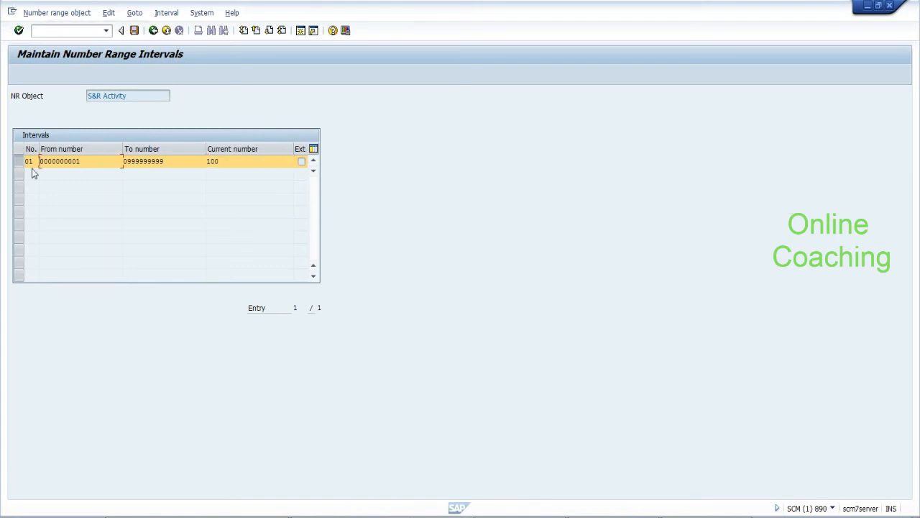
click(135, 32)
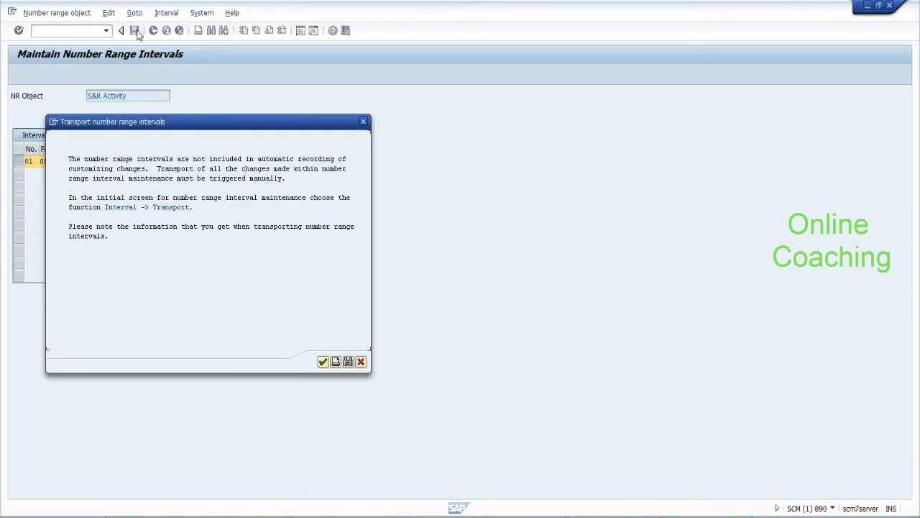
click(323, 362)
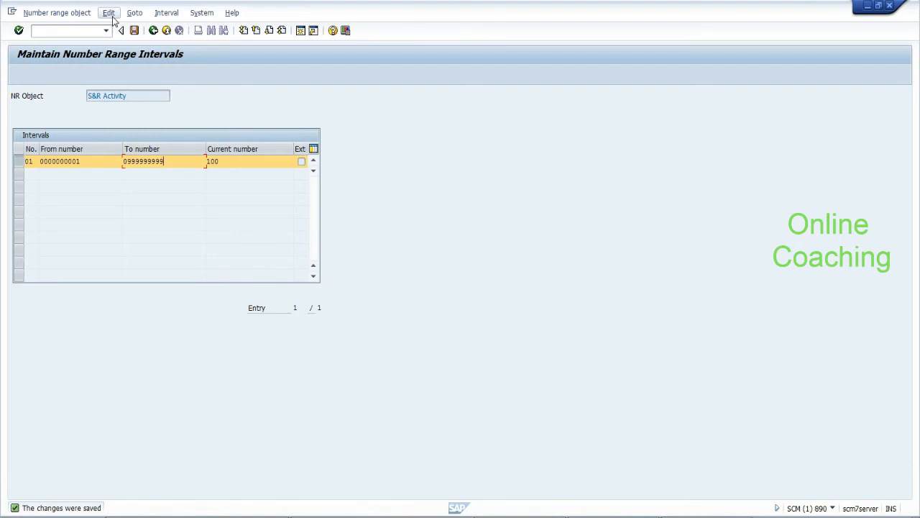
Return through the number range screens to the SAP Easy Access menu
click(152, 30)
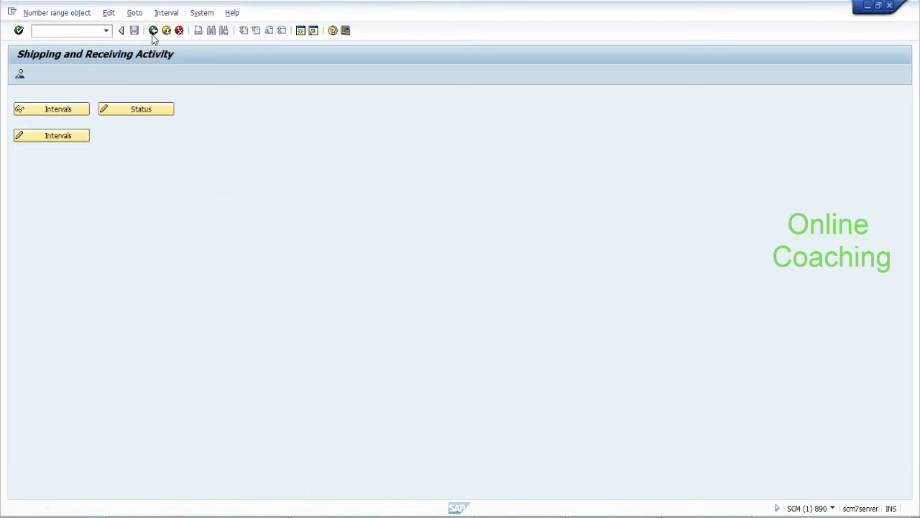
click(152, 31)
click(153, 30)
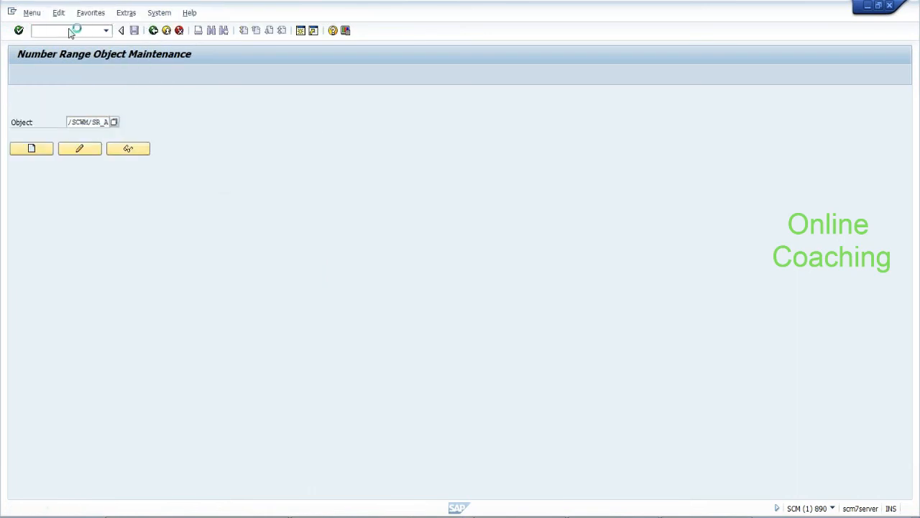
click(67, 31)
In SM13, delete both failed /SCWM/TU update records and go back to Easy Access
text(/nsm13)
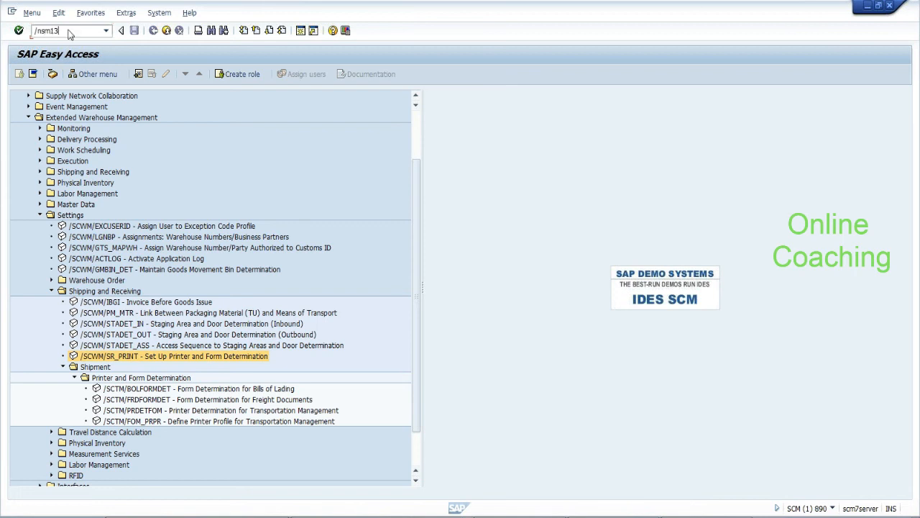
key(Return)
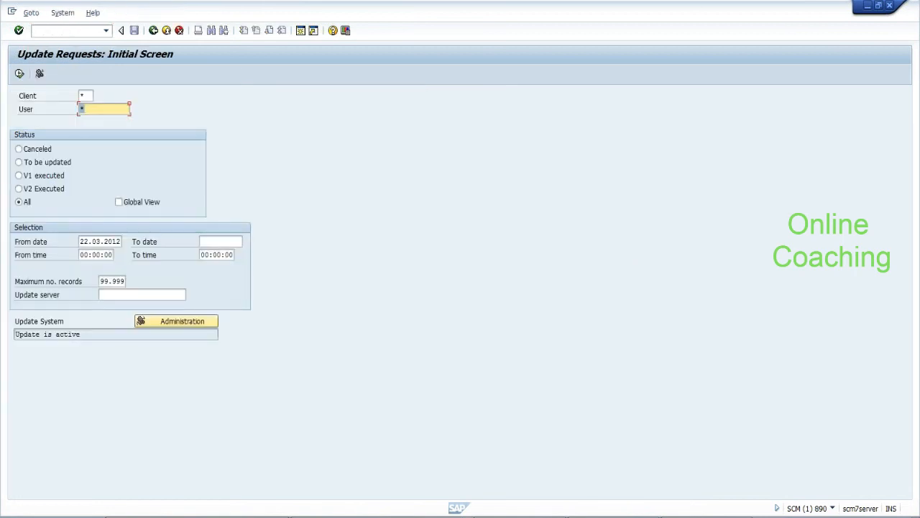
click(20, 74)
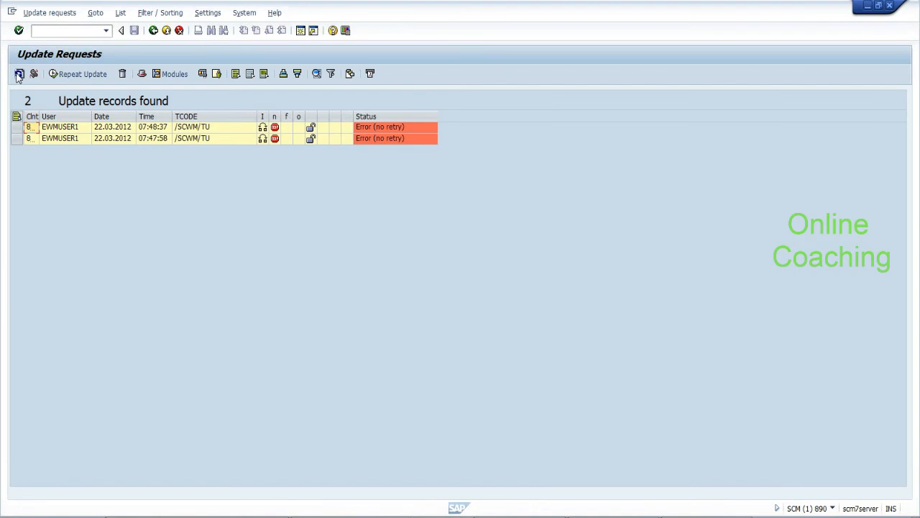
click(15, 128)
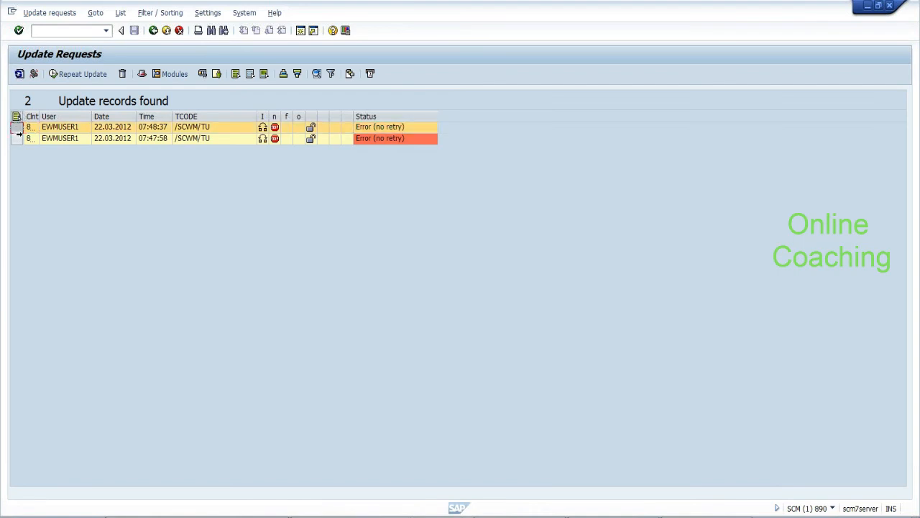
ctrl+click(17, 138)
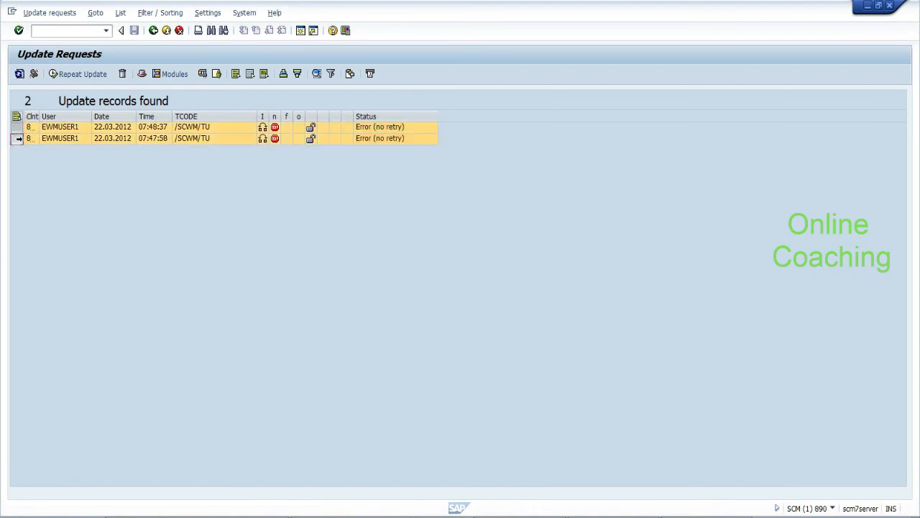
click(124, 74)
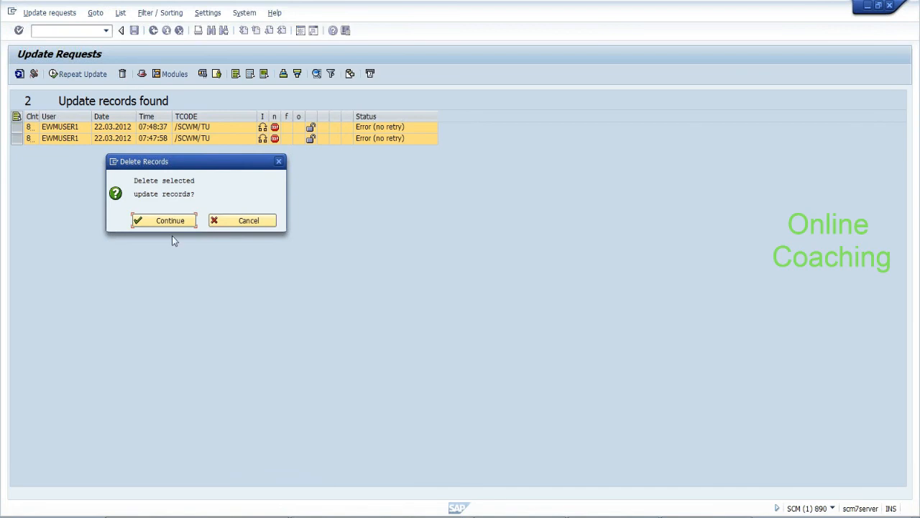
click(172, 222)
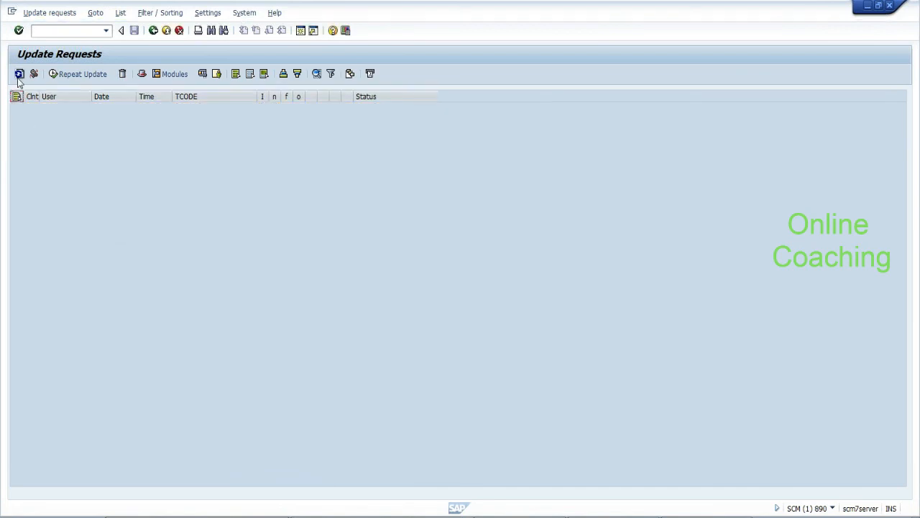
click(152, 32)
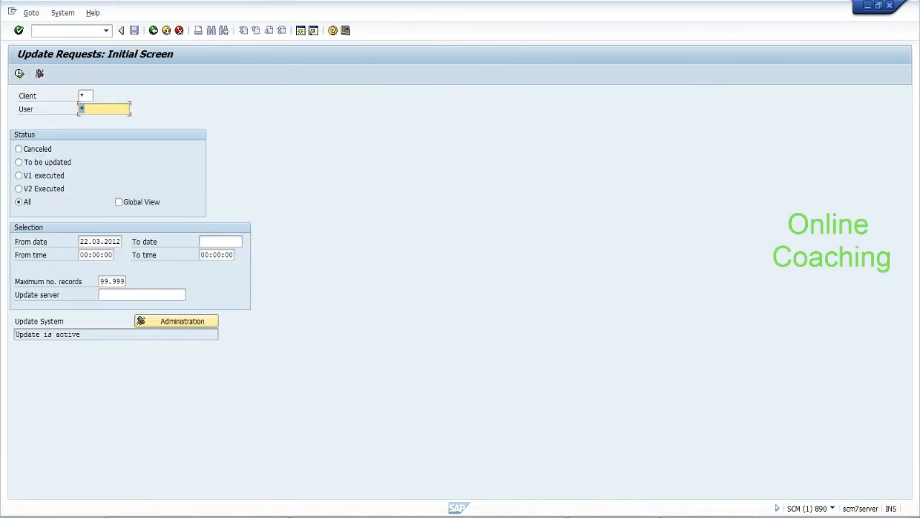
click(153, 31)
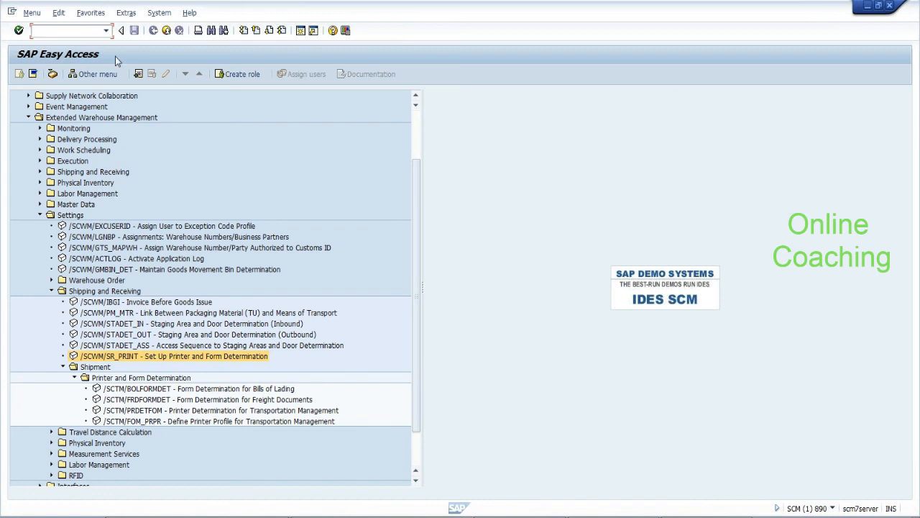
In the other session, open Process TU (/n/scwm/tu) and list all transportation units
click(534, 516)
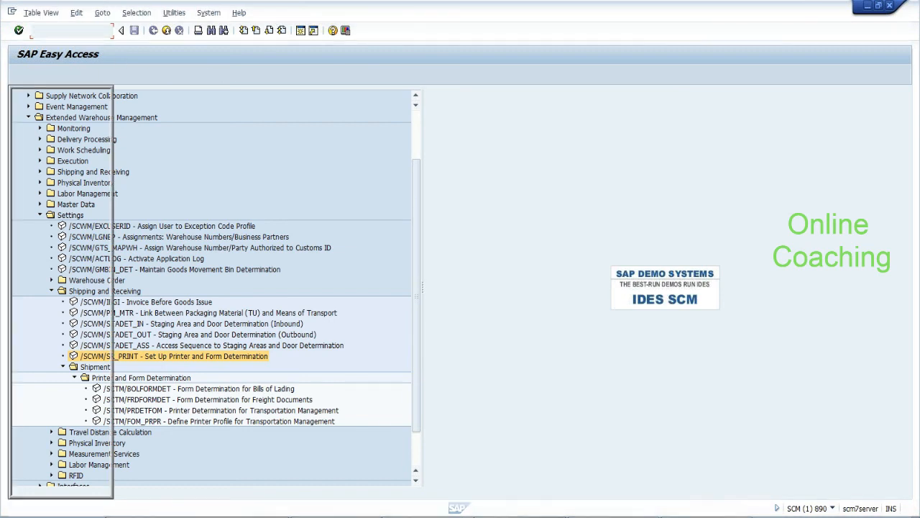
text(/n/scw)
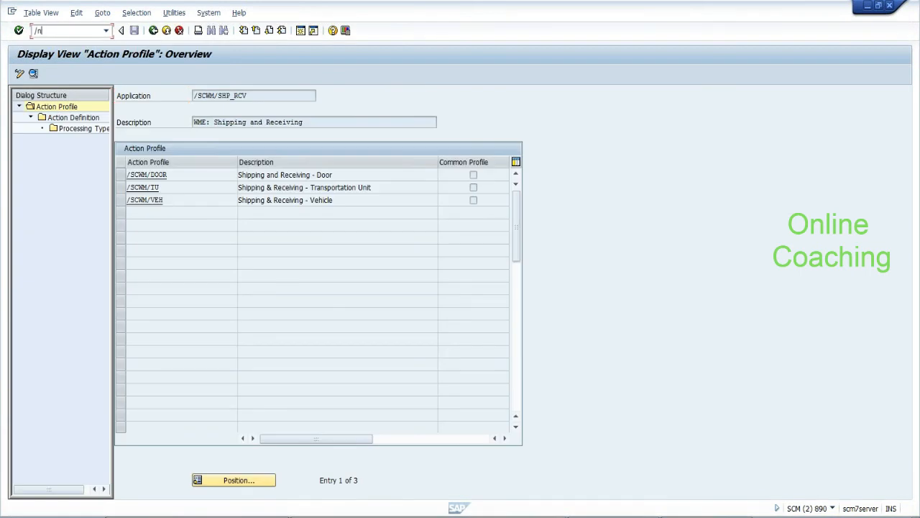
text(m/tu)
key(Return)
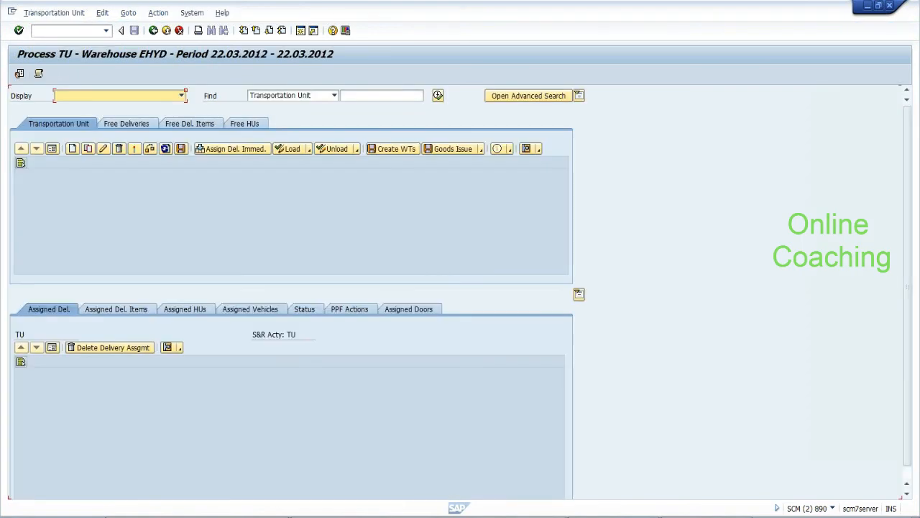
click(384, 96)
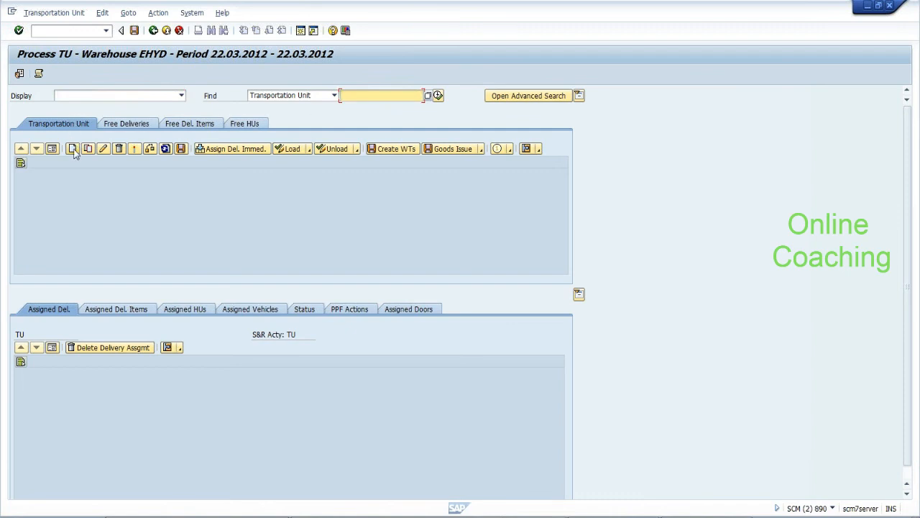
click(438, 97)
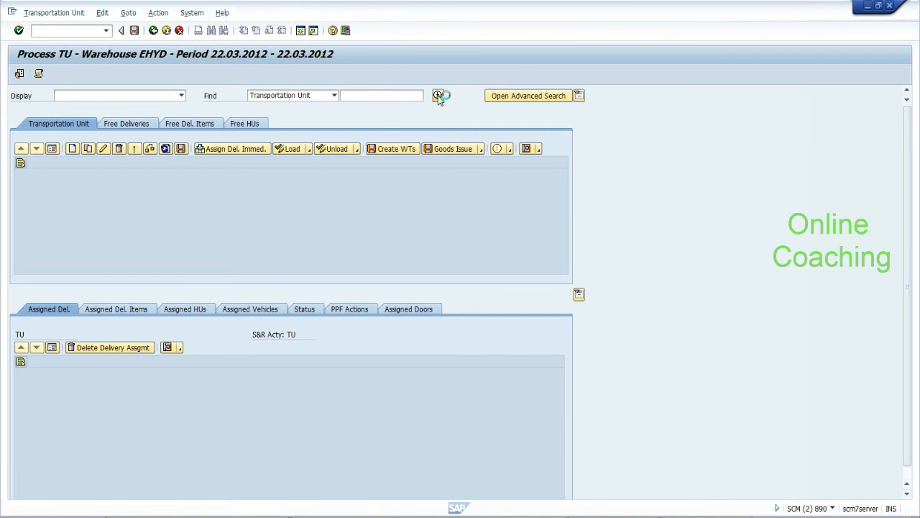
click(154, 238)
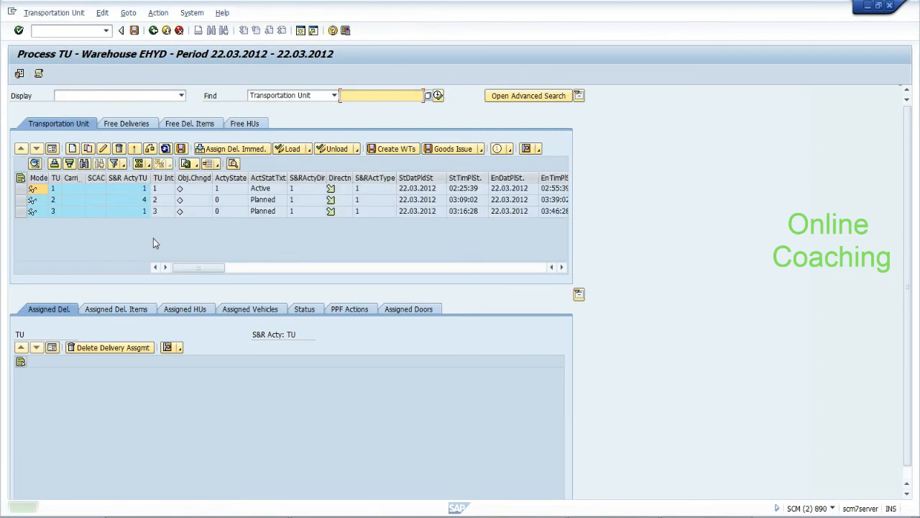
Register TU 3's arrival at the checkpoint and view its assigned doors
click(21, 213)
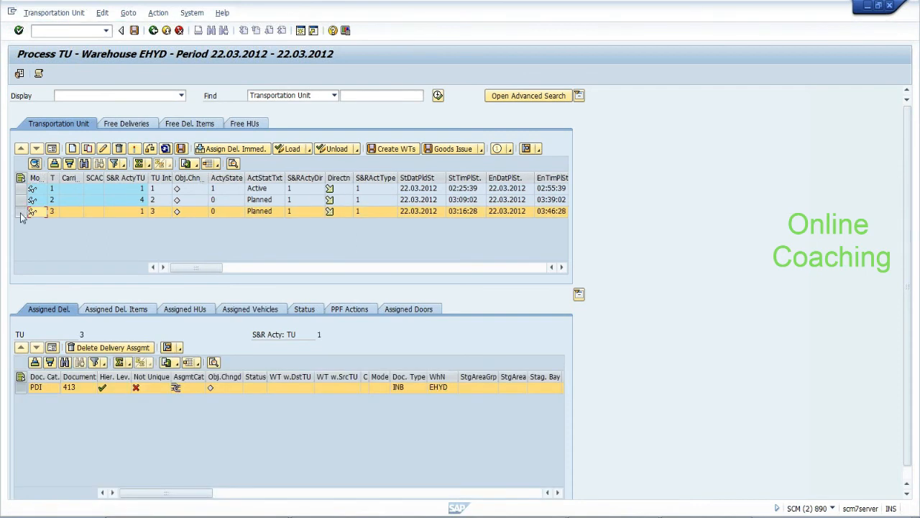
click(135, 150)
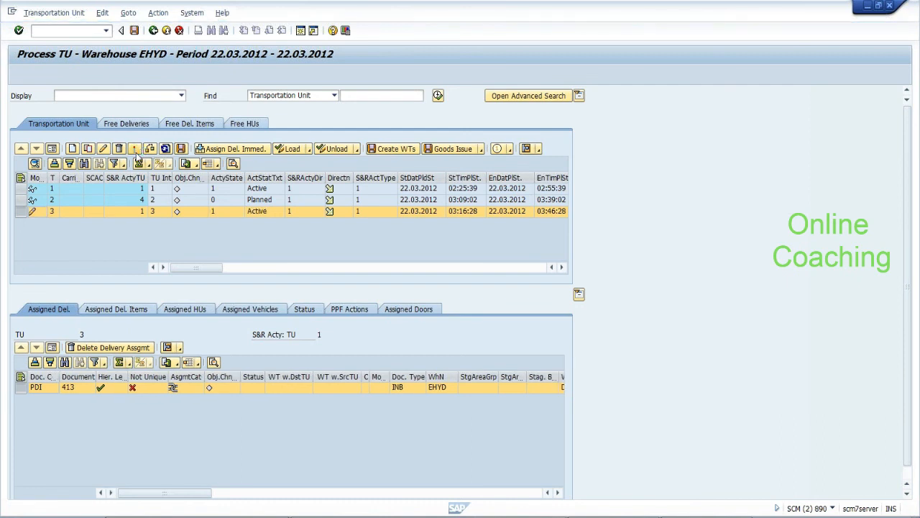
click(408, 309)
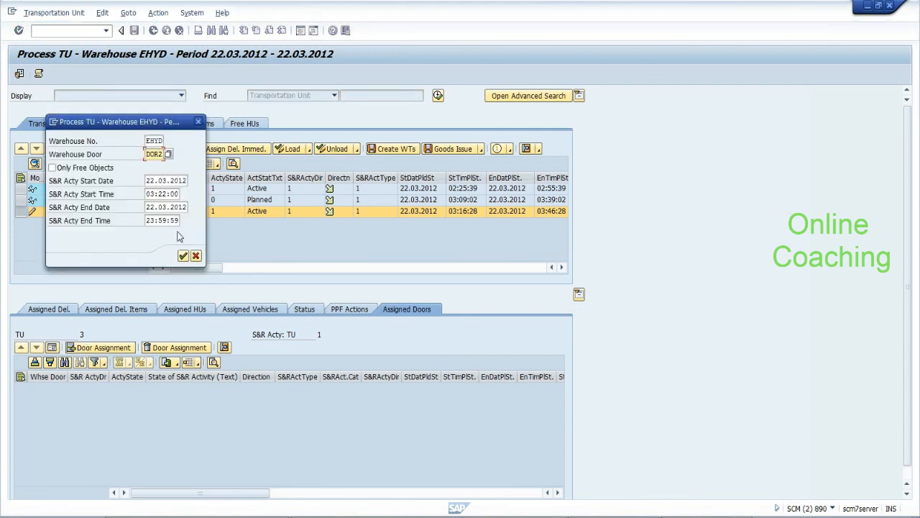
Confirm door DOR2 for TU 3, deactivate the debugger breakpoints, and save the assignment
click(184, 256)
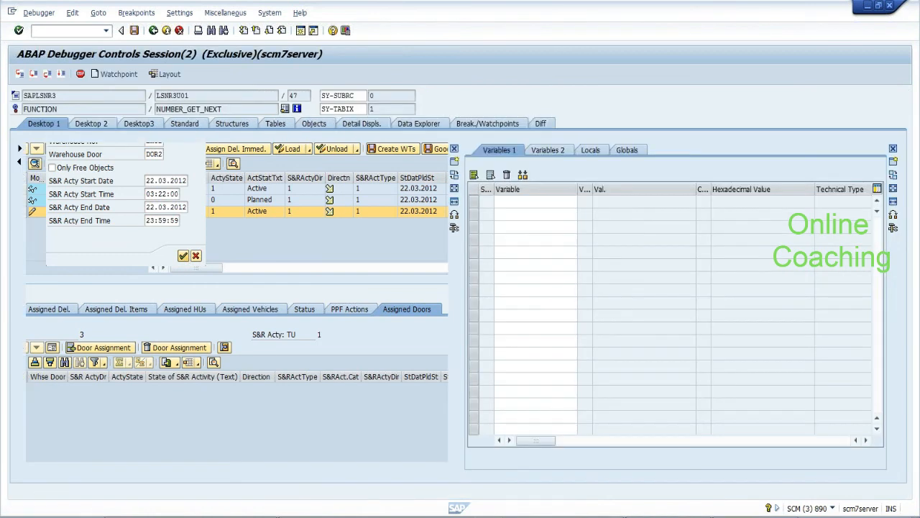
click(33, 302)
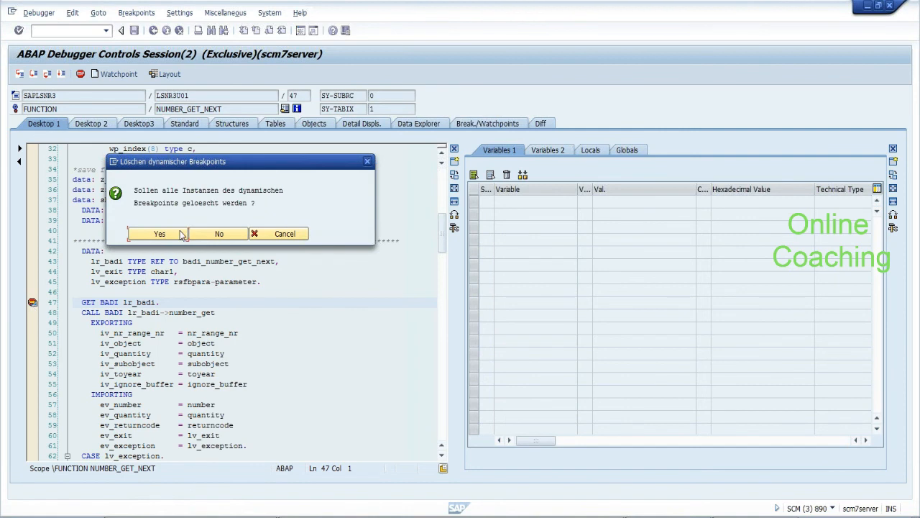
click(204, 235)
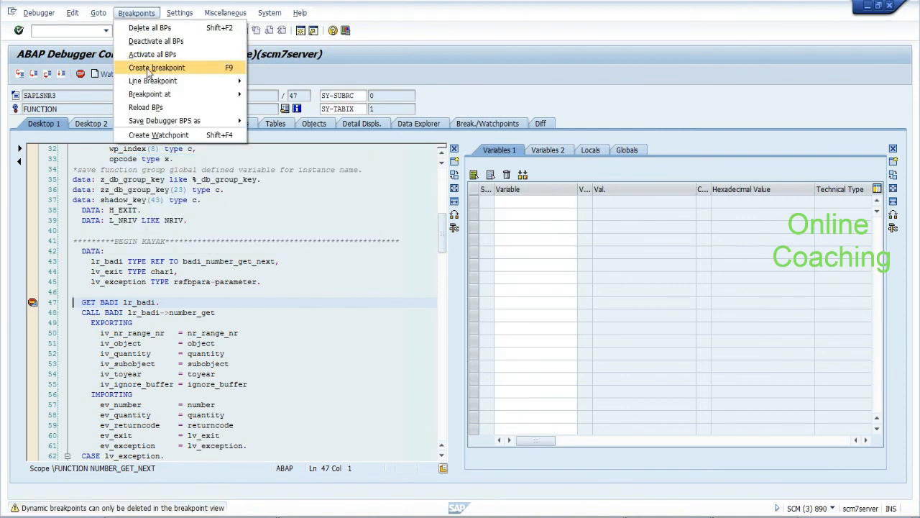
click(151, 42)
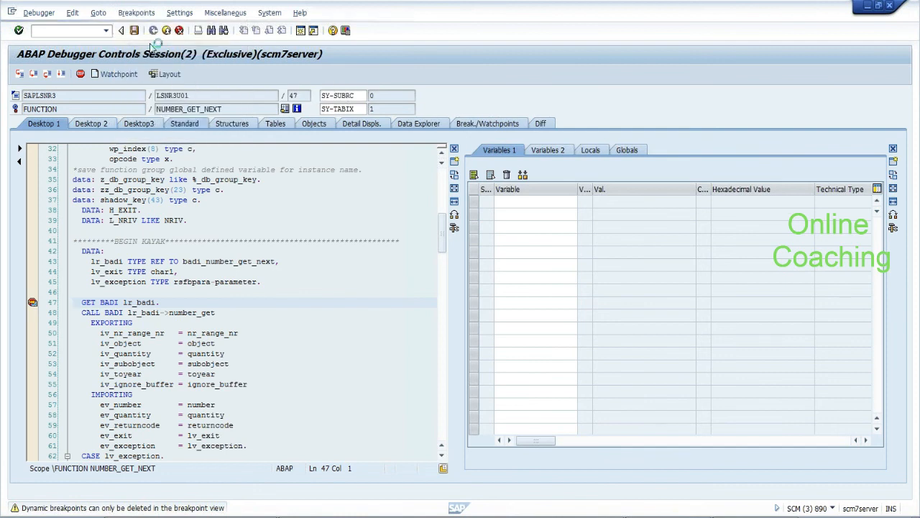
click(61, 75)
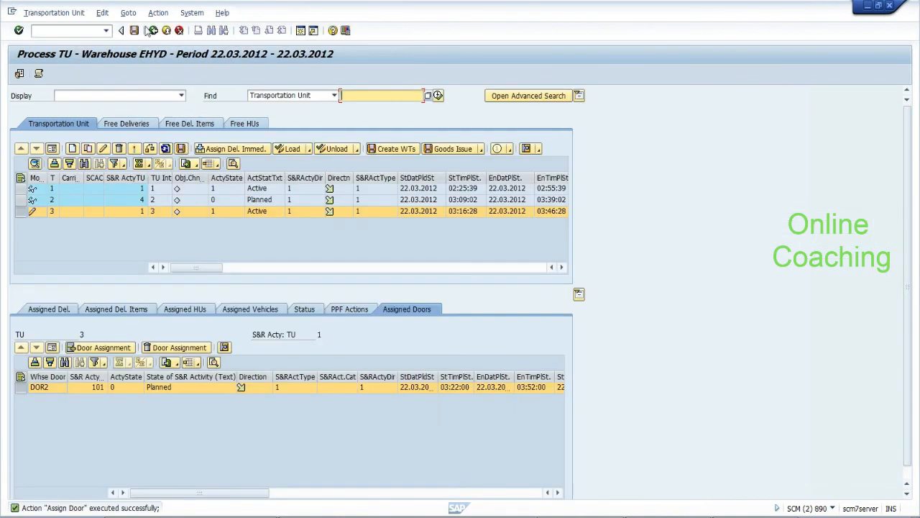
click(134, 31)
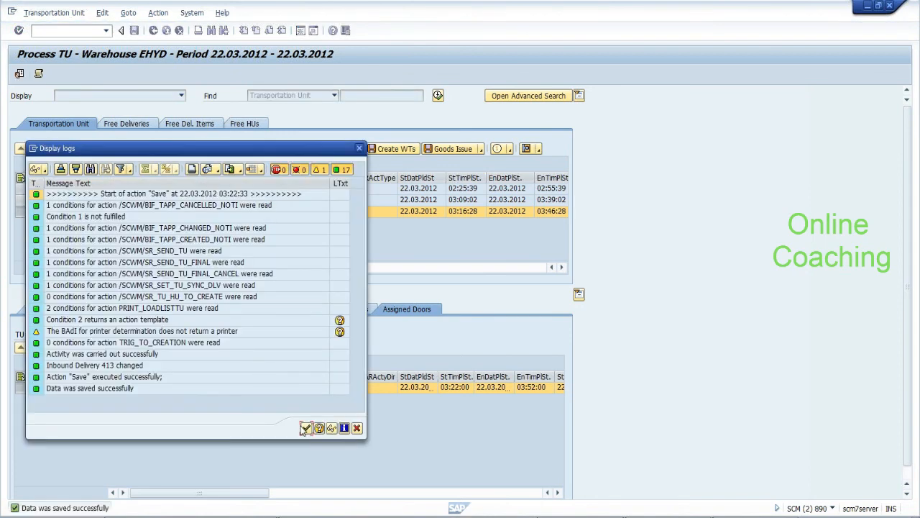
click(305, 429)
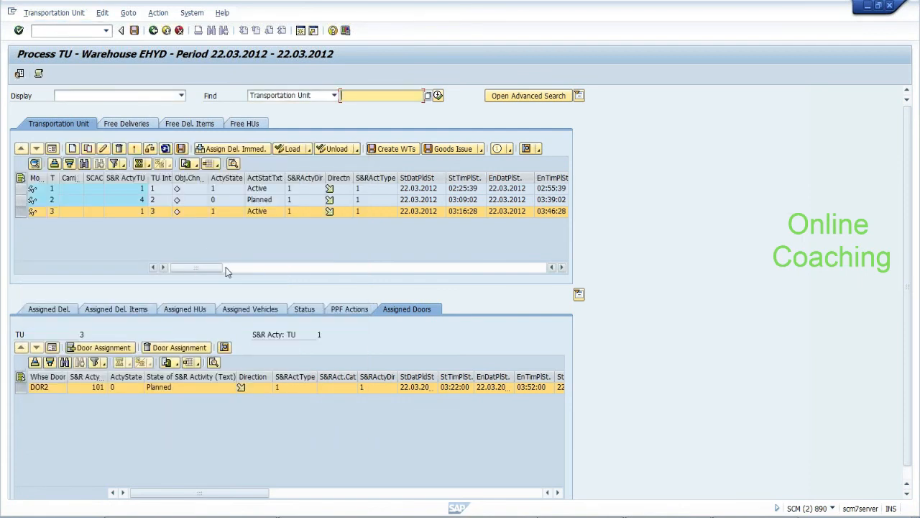
Check TU 3's assigned handling units and deliveries, and select delivery 413
click(165, 314)
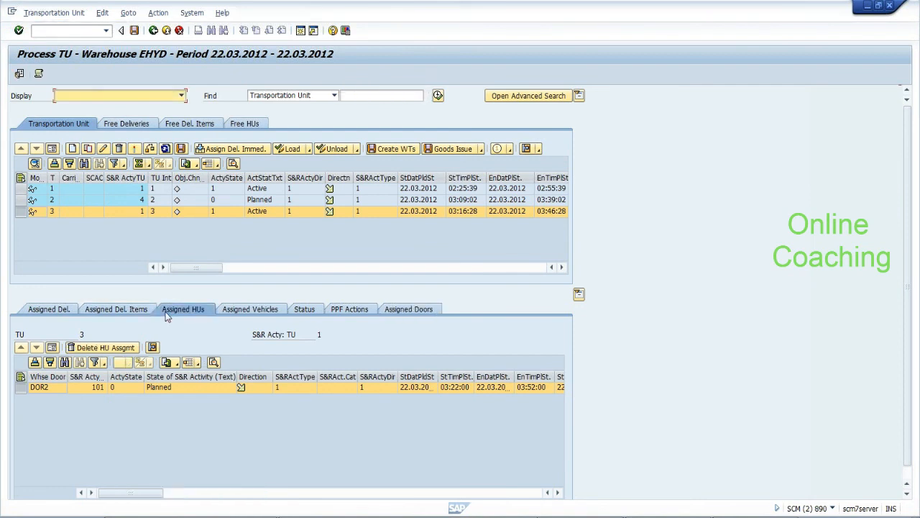
click(63, 311)
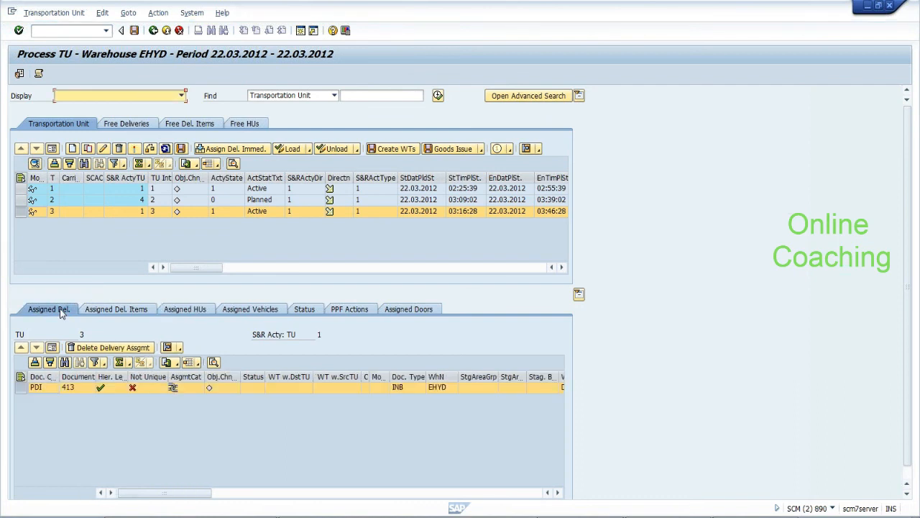
click(187, 310)
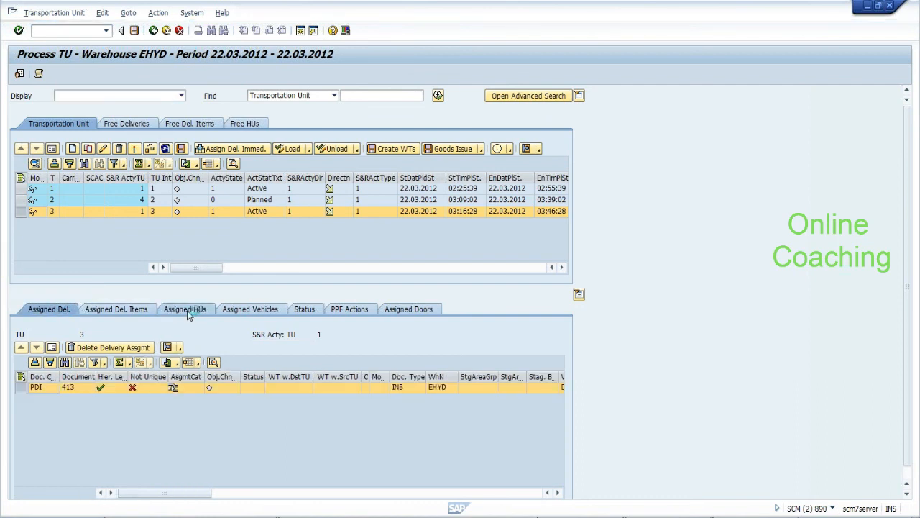
click(63, 311)
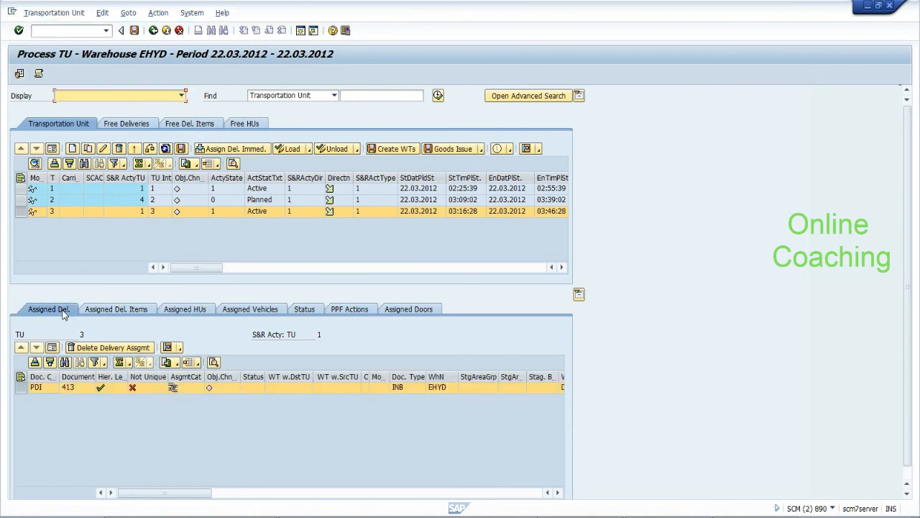
click(73, 390)
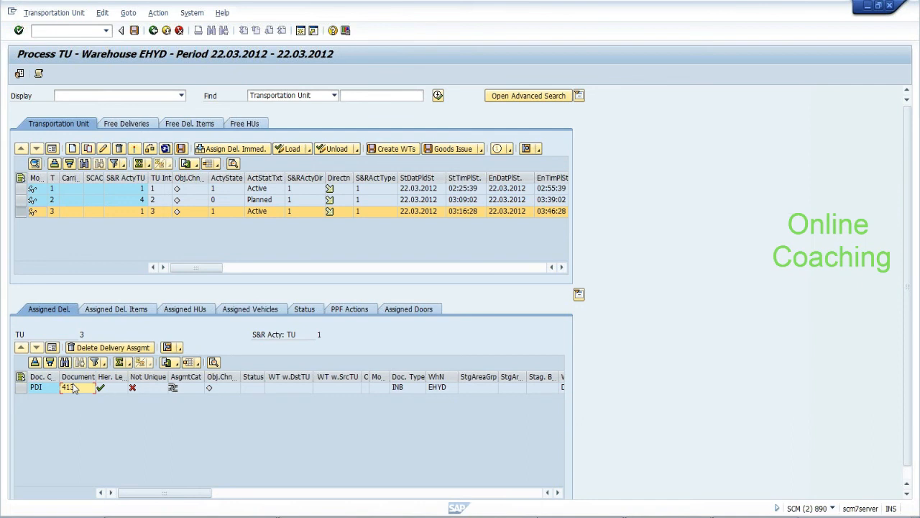
Open Maintain Inbound Delivery with /o/scwm/prdi in a new session
click(78, 31)
text(/o/scwm/prdi)
key(Return)
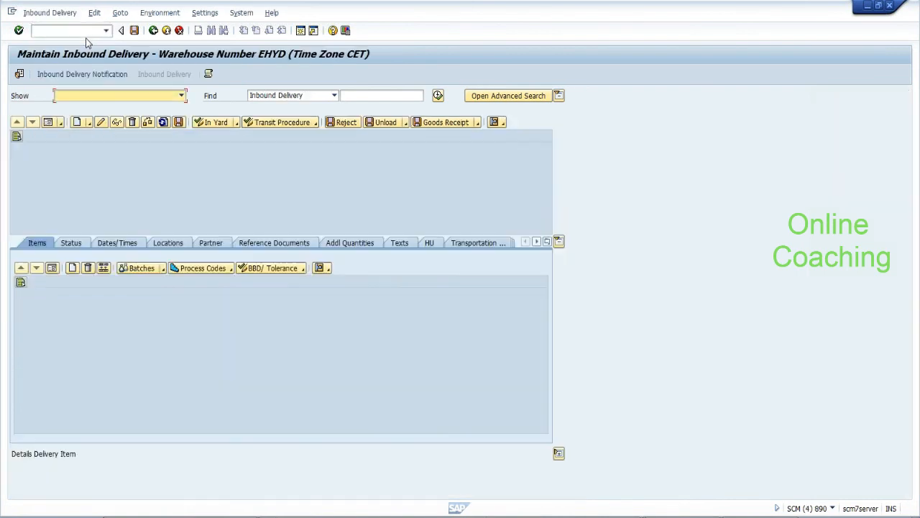
Look up inbound delivery 413, display its warehouse tasks, then return to the Process TU window
click(359, 95)
text(413)
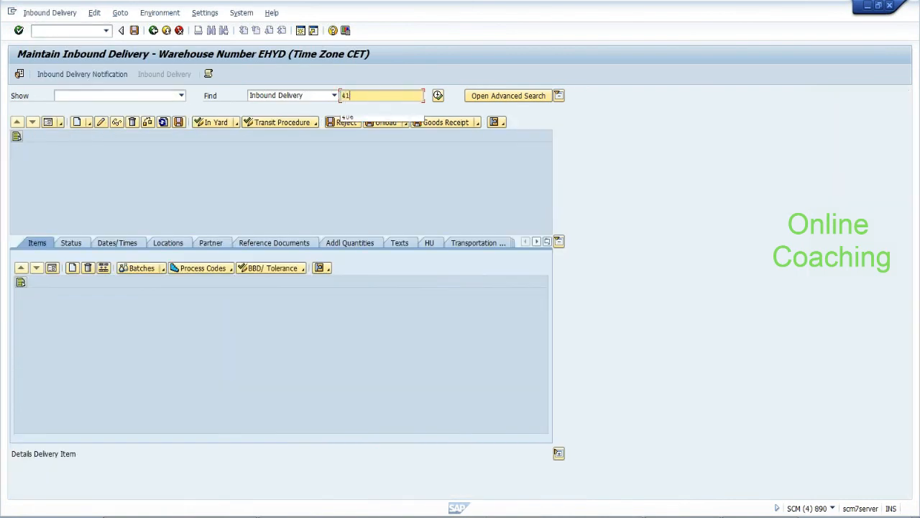
click(438, 96)
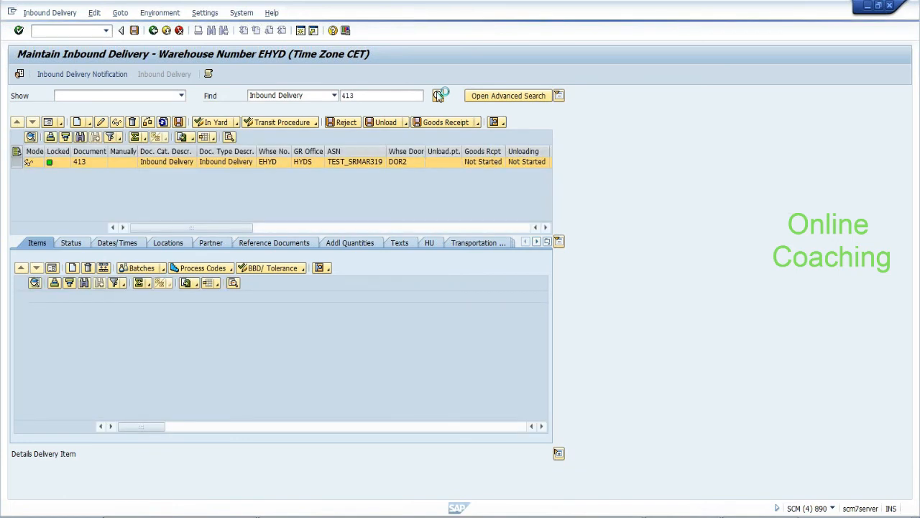
click(430, 243)
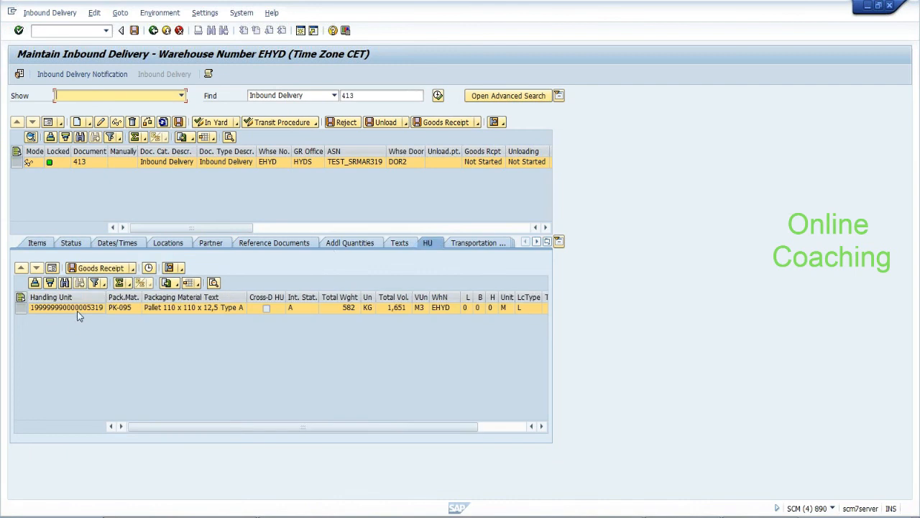
click(502, 122)
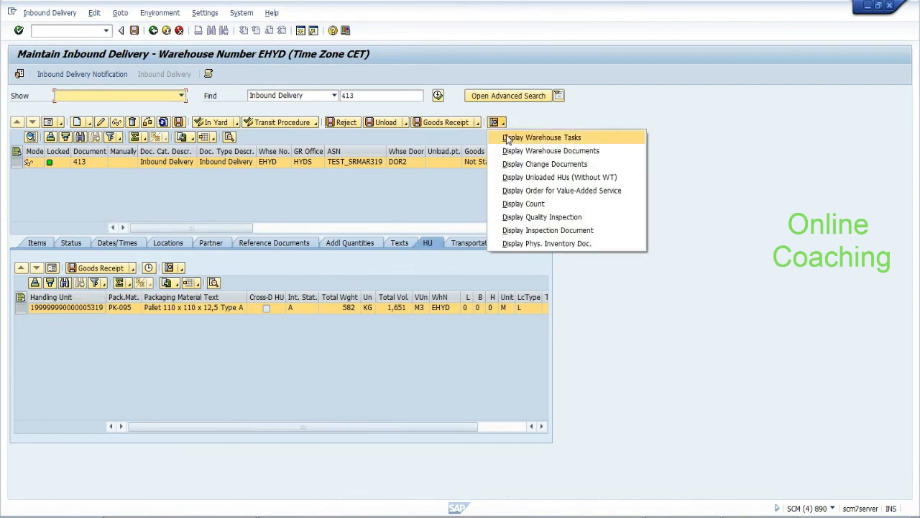
click(507, 136)
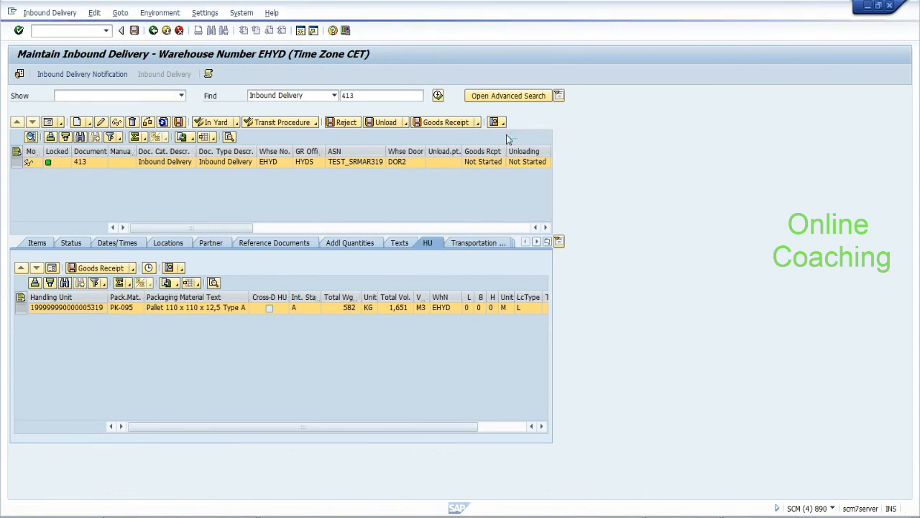
key(alt+Tab)
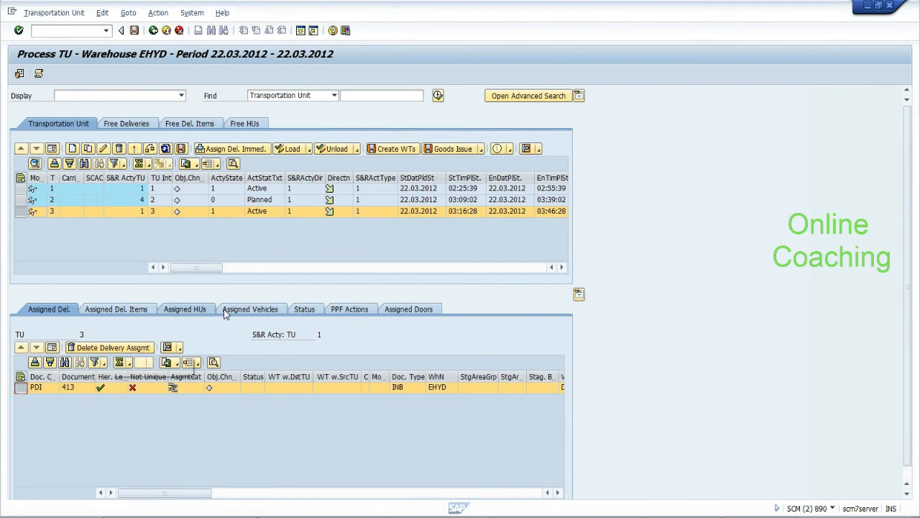
Delete delivery 413's assignment to TU 3 and close the result log
click(181, 309)
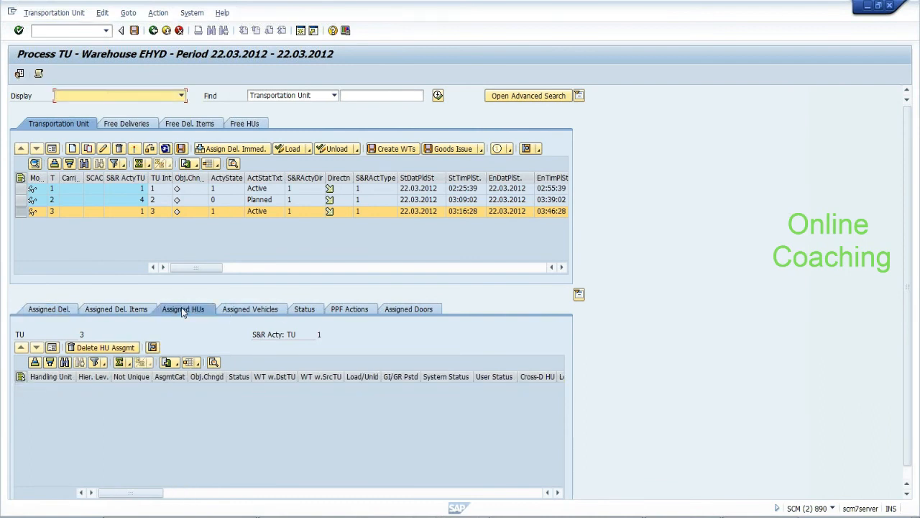
click(65, 309)
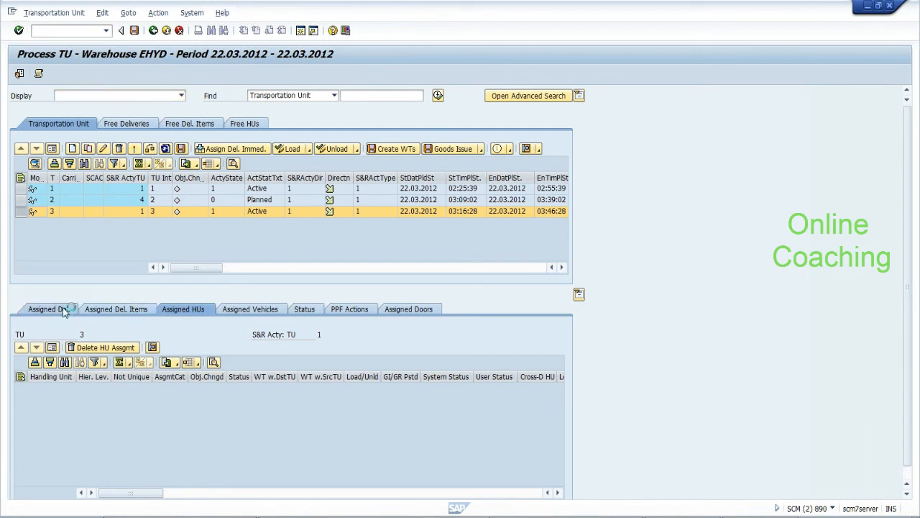
click(64, 309)
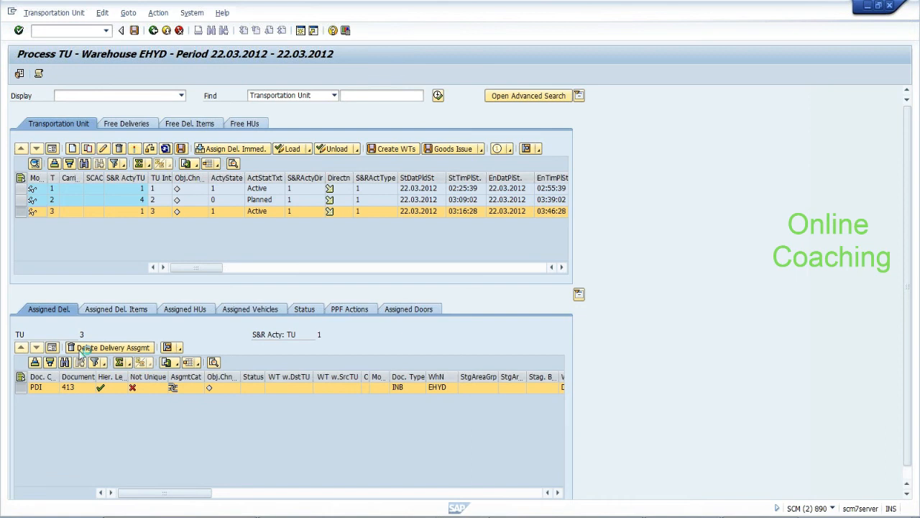
click(85, 348)
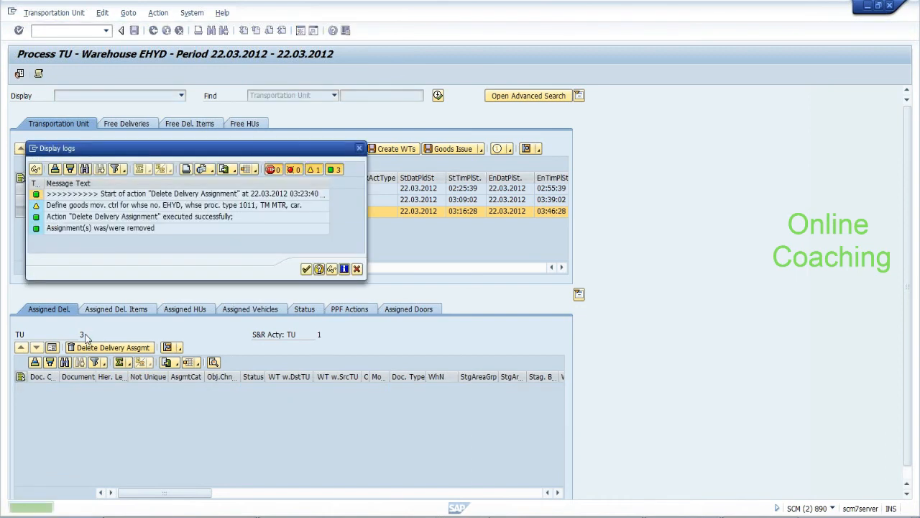
click(306, 269)
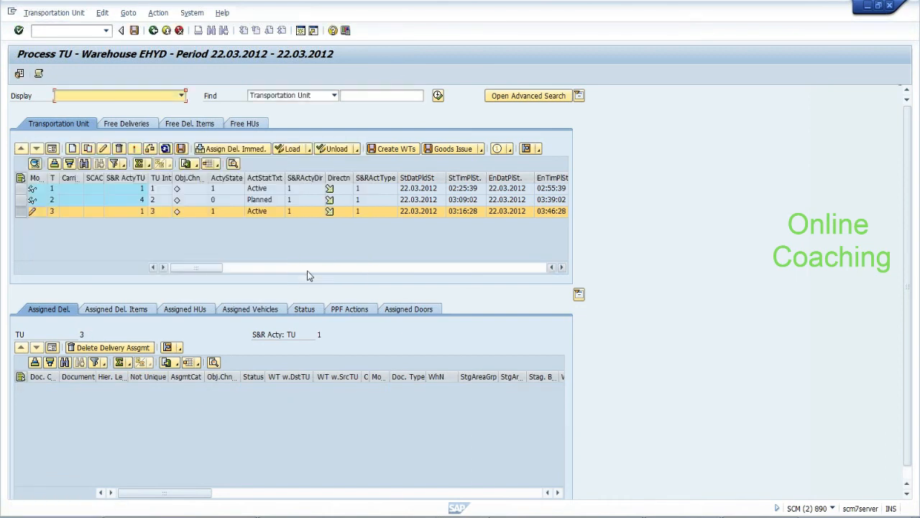
Refresh the TU list, saving the removed assignment, and reselect TU 3
click(165, 149)
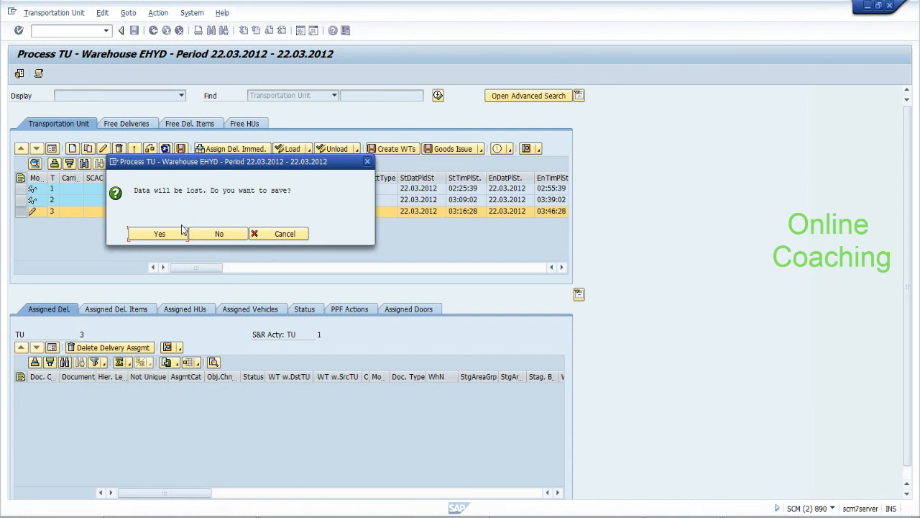
click(160, 232)
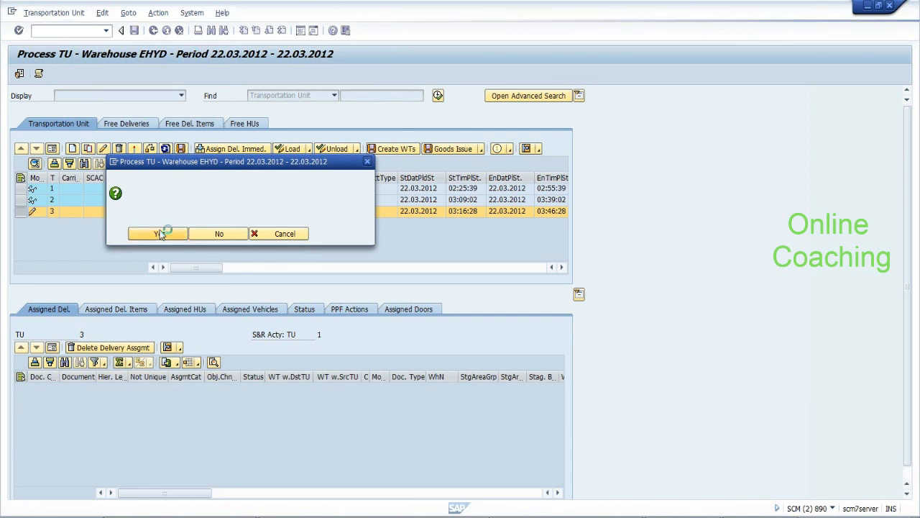
click(160, 234)
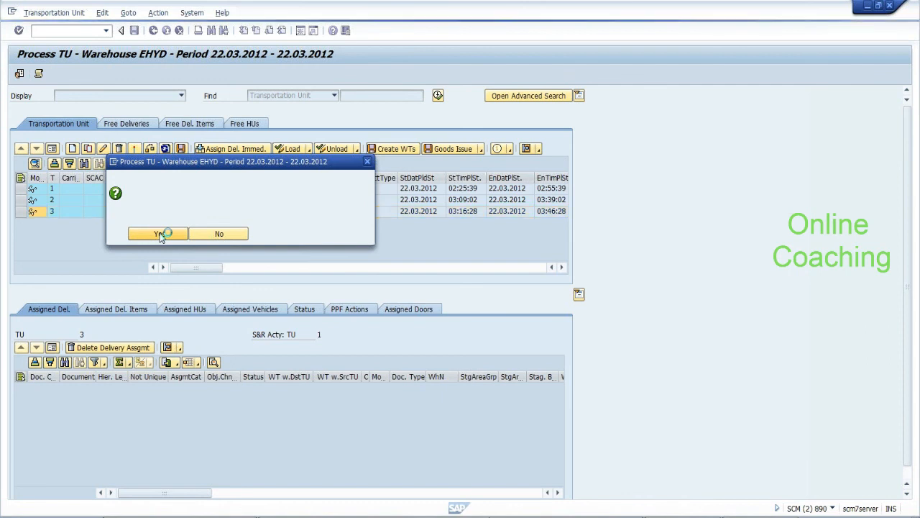
key(Return)
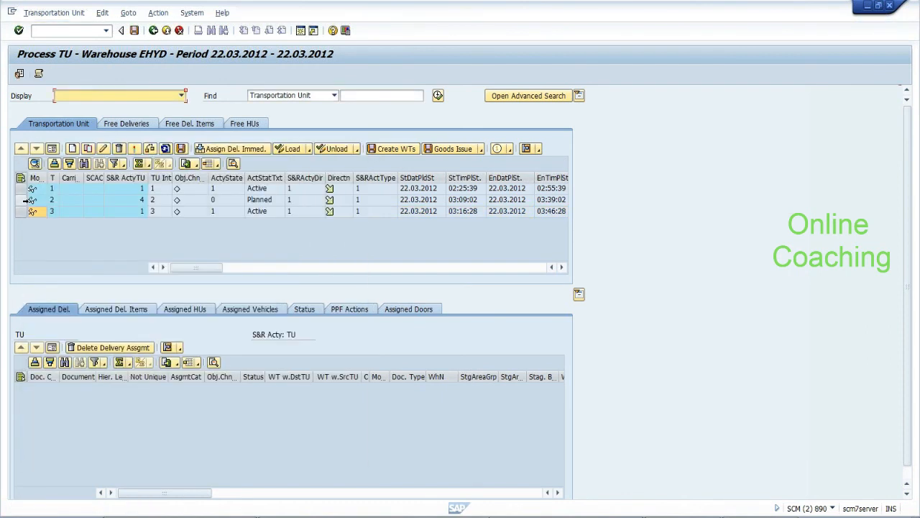
click(20, 211)
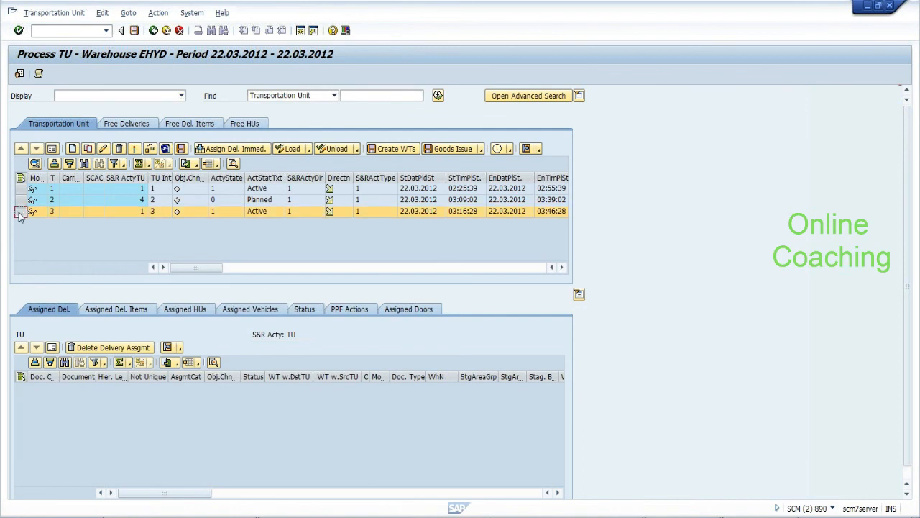
Reassign inbound delivery 413 to TU 3 using Assign Del. Immed
click(226, 149)
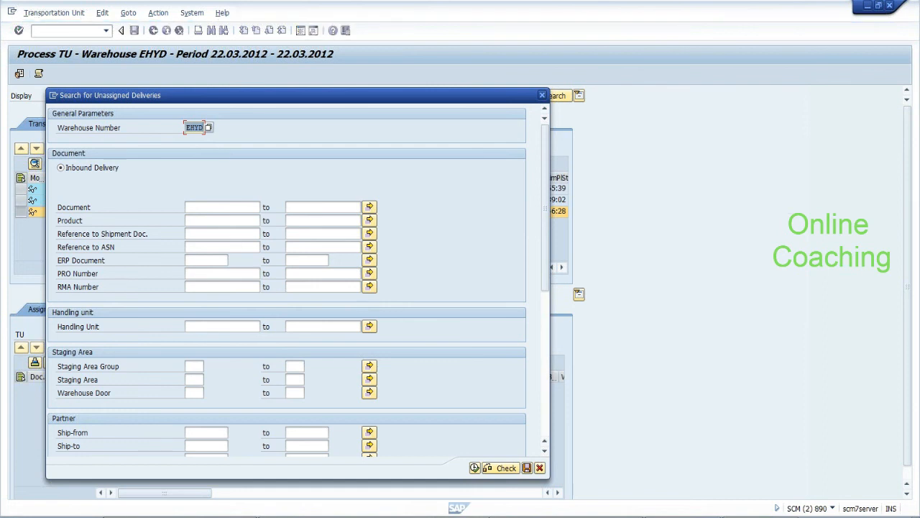
click(216, 207)
text(413)
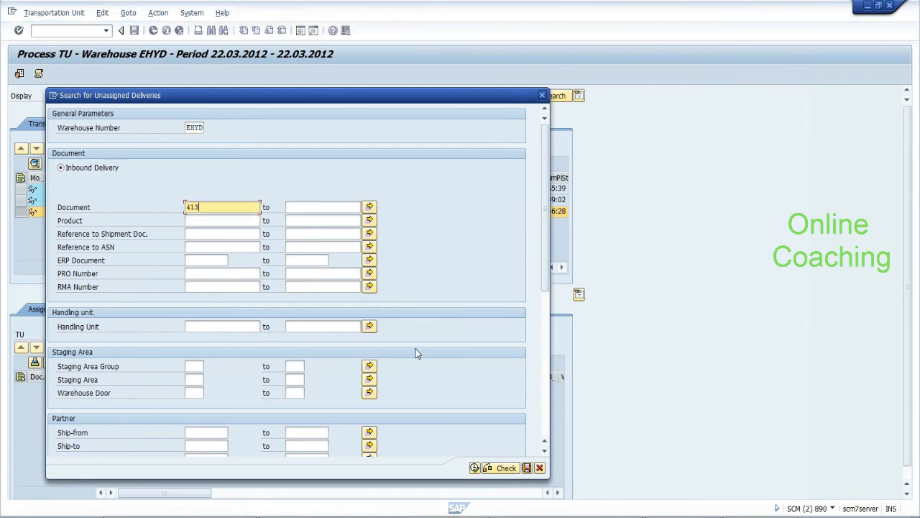
click(474, 468)
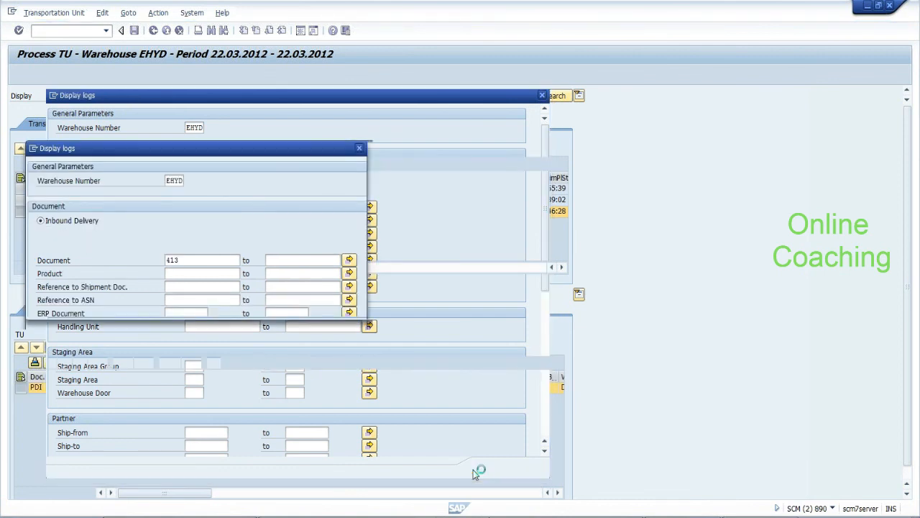
click(307, 309)
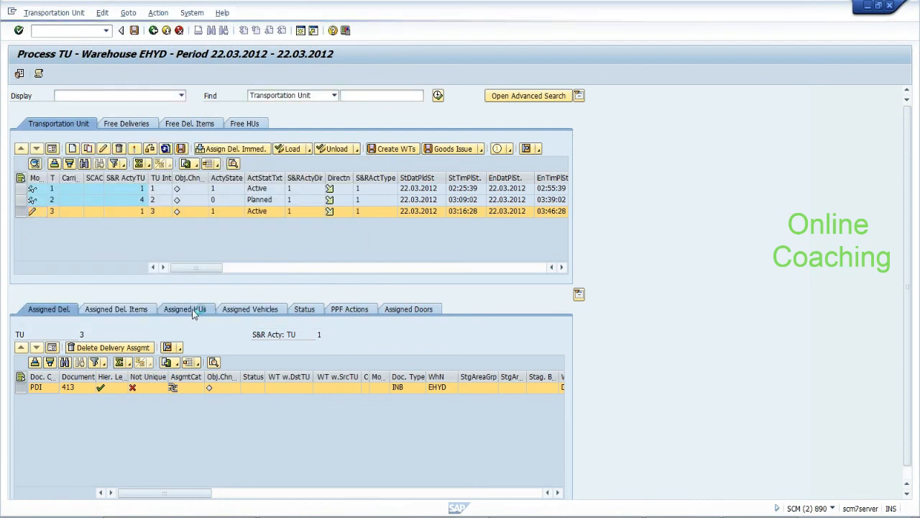
Review TU 3's delivery items 10 (HYD_CUR) and 20 (HYD_RICE) of delivery 413, then select TU 1
click(192, 309)
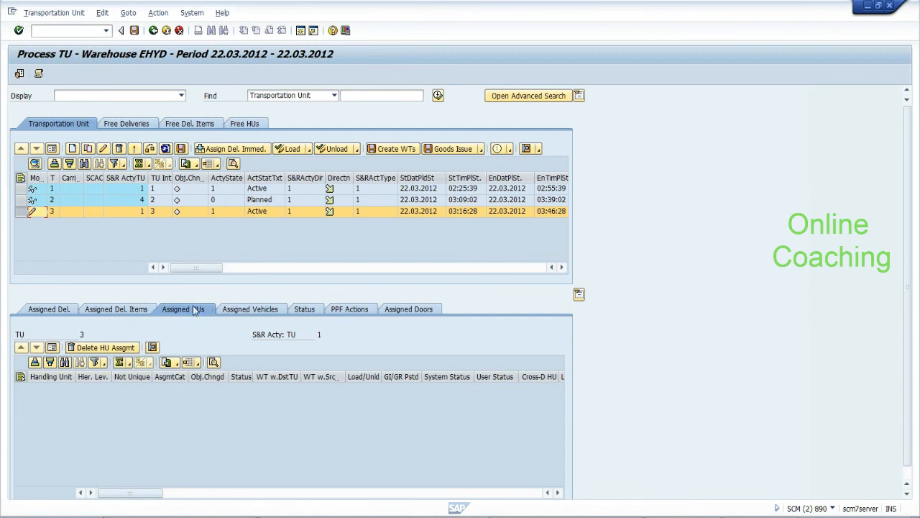
click(134, 310)
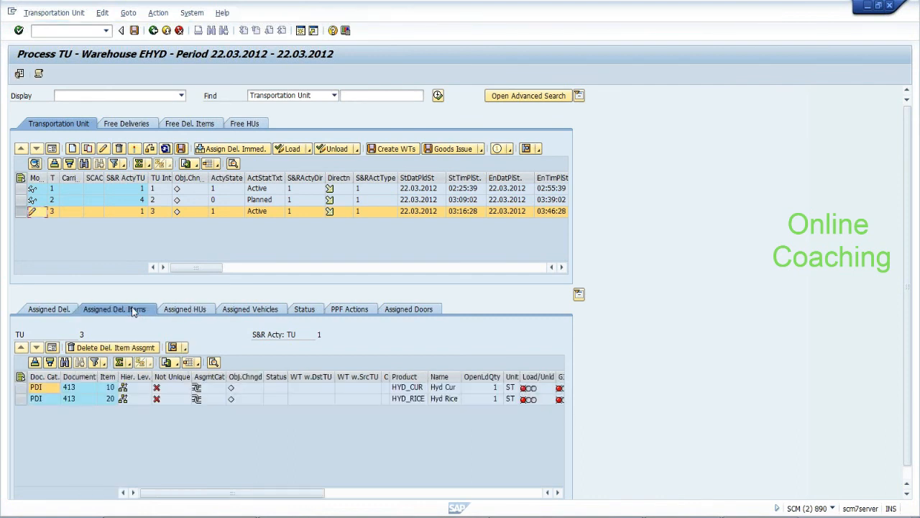
click(20, 387)
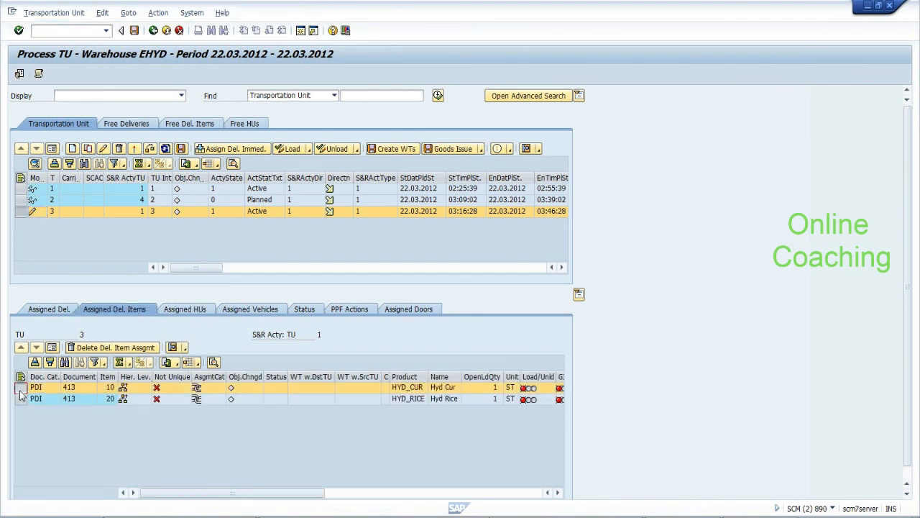
ctrl+click(20, 398)
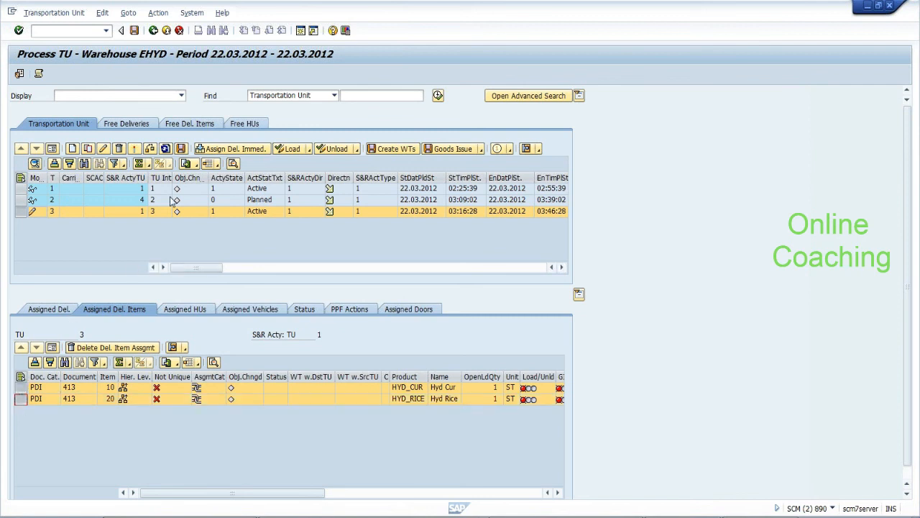
click(21, 189)
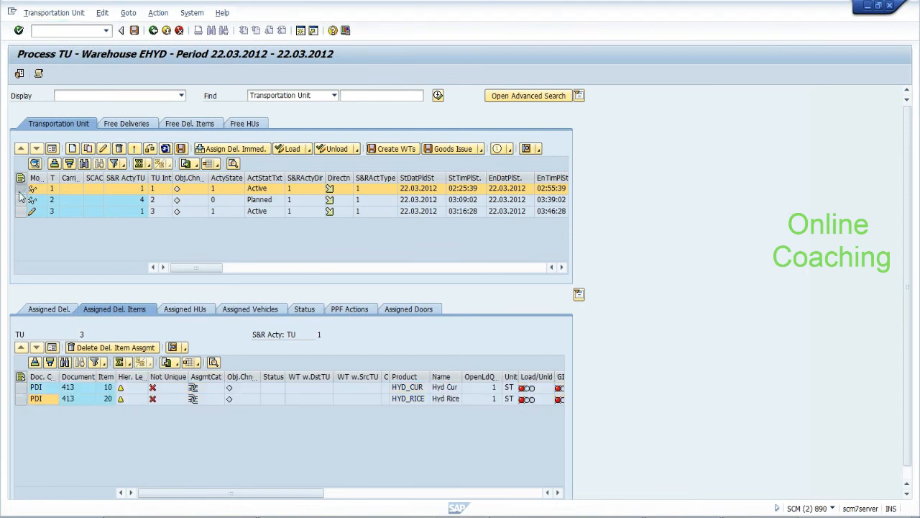
Record TU 1's checkpoint departure with Departure + Save and close the log
click(156, 14)
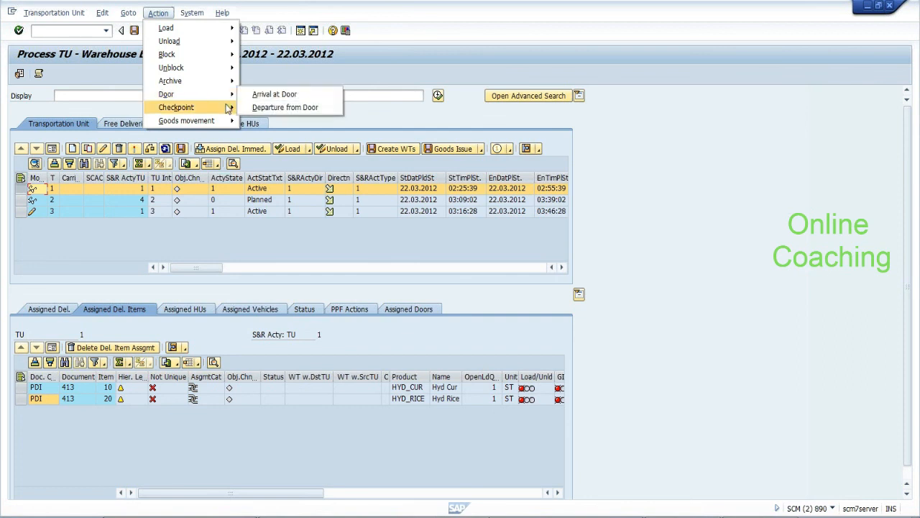
mouse_move(229, 107)
click(257, 134)
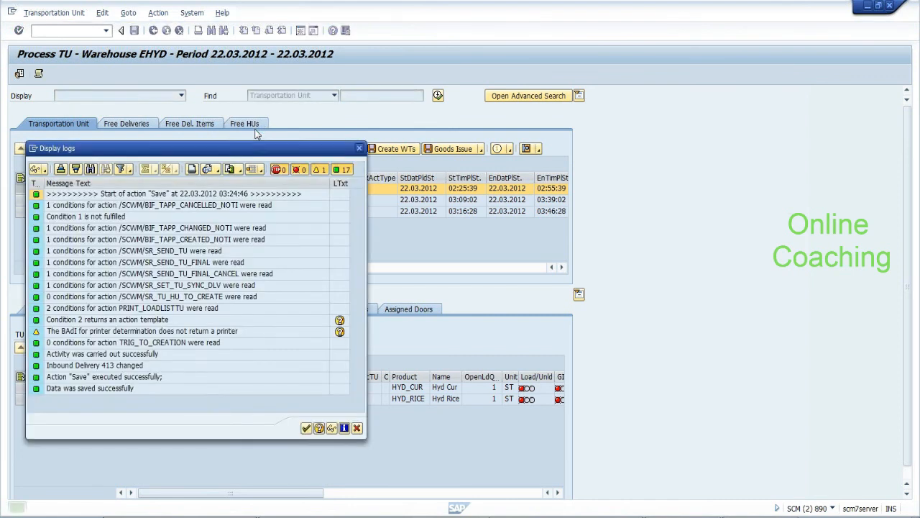
click(306, 429)
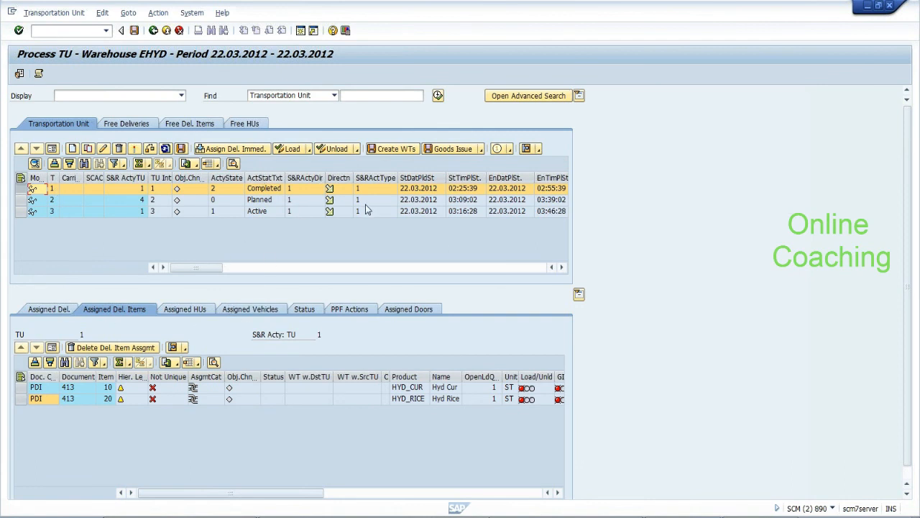
Try removing the handling unit from TU 1 and dismiss the resulting error log
click(189, 308)
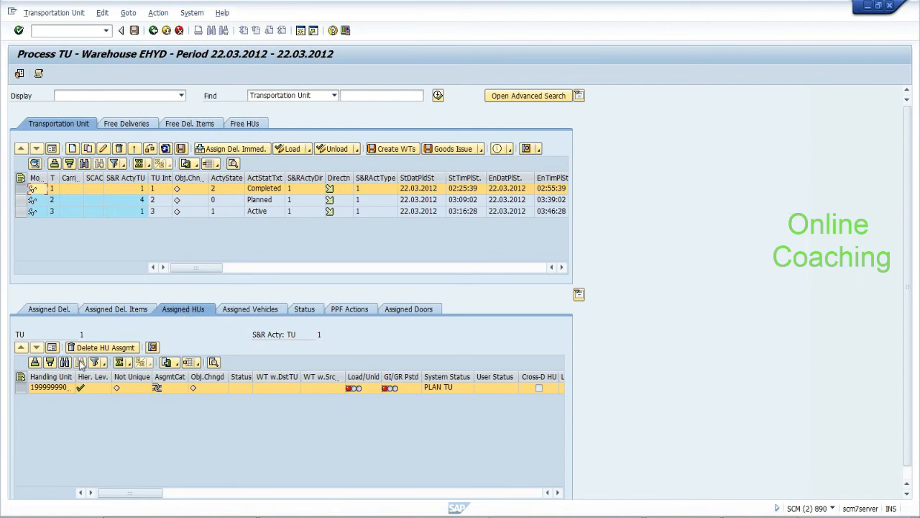
click(102, 347)
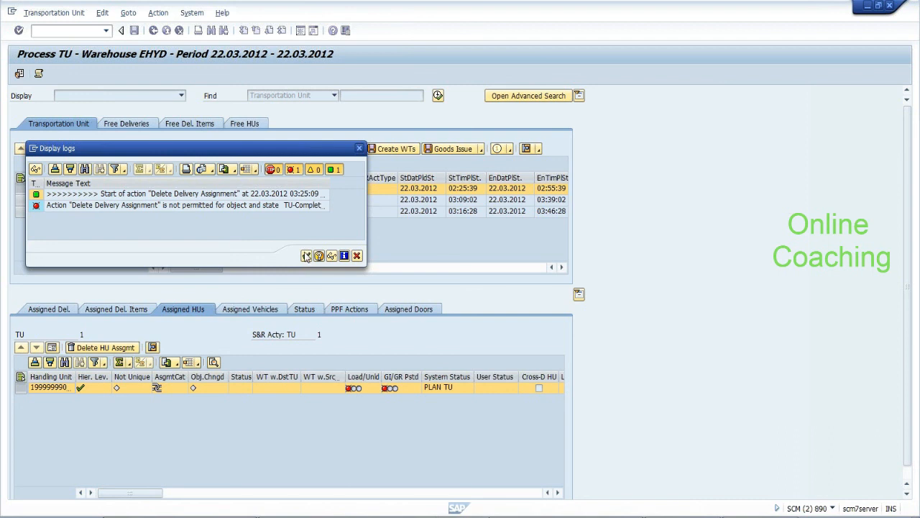
click(306, 257)
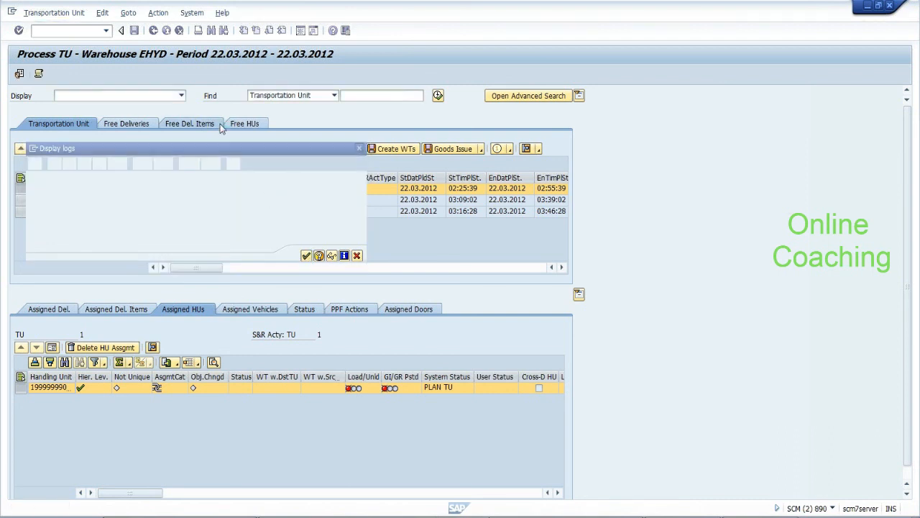
Attempt twice to reverse TU 1's checkpoint arrival; both attempts are rejected as not allowed
click(158, 13)
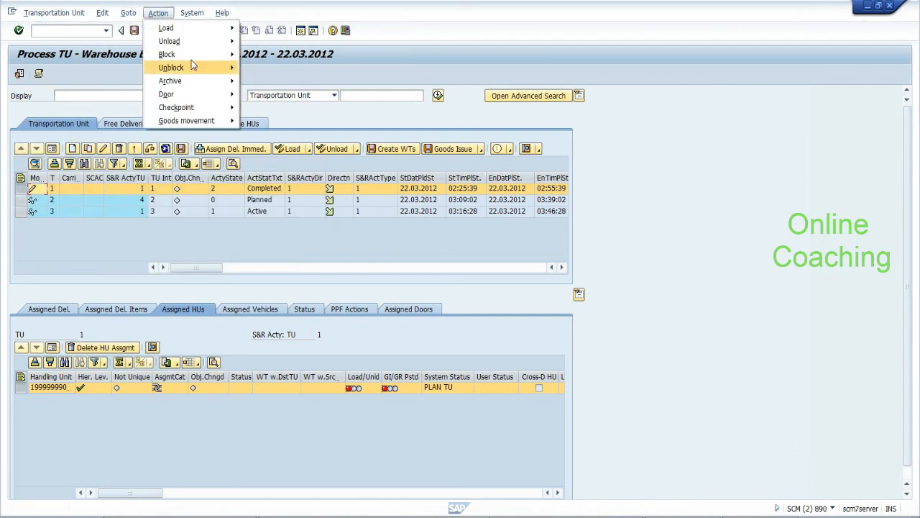
mouse_move(227, 109)
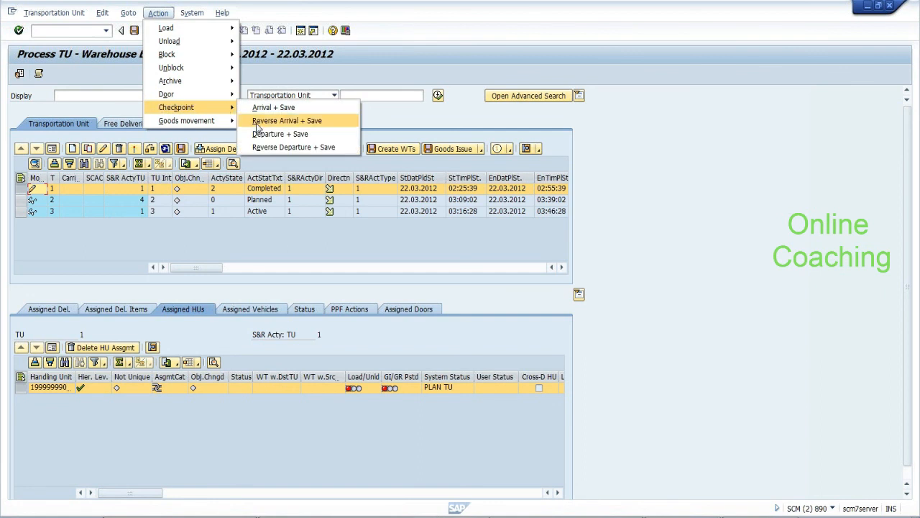
click(256, 121)
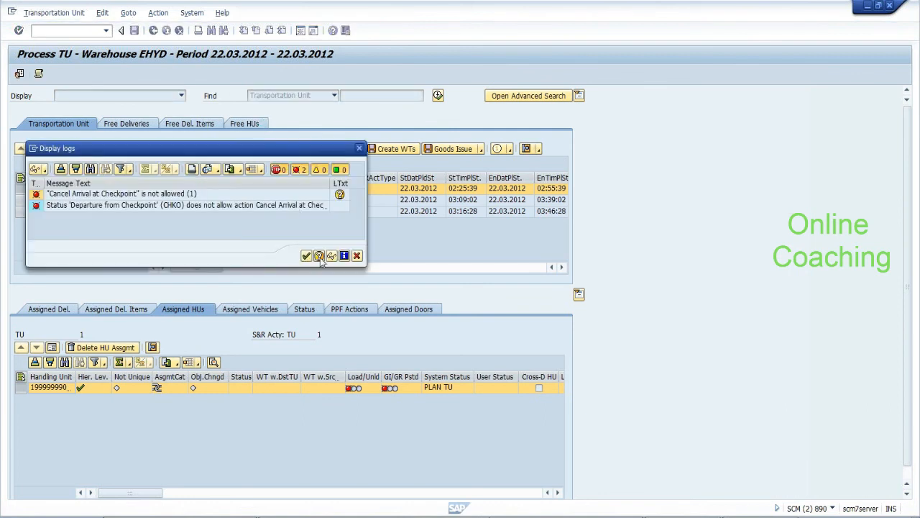
click(357, 257)
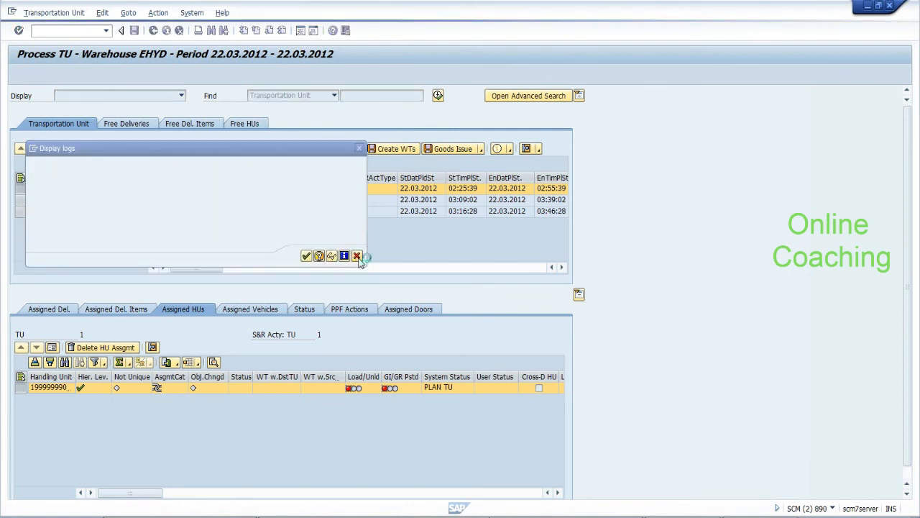
click(128, 13)
click(159, 12)
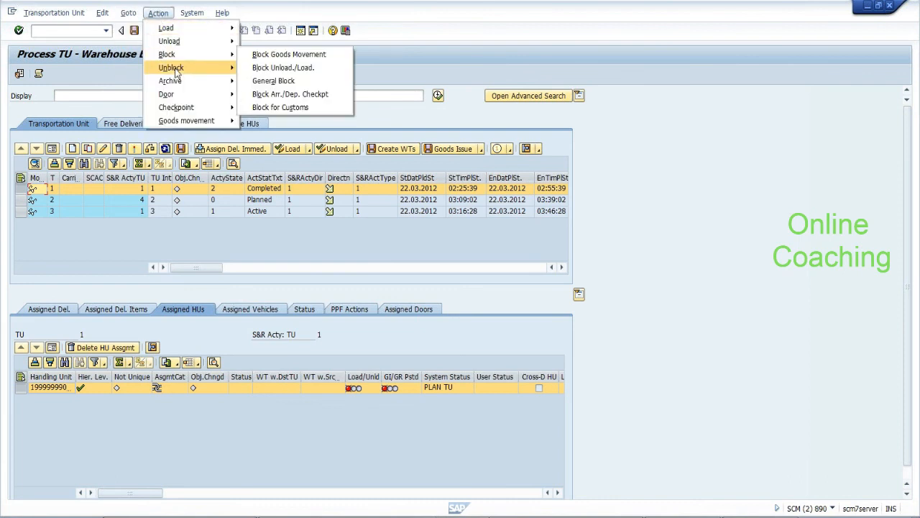
mouse_move(208, 108)
click(249, 120)
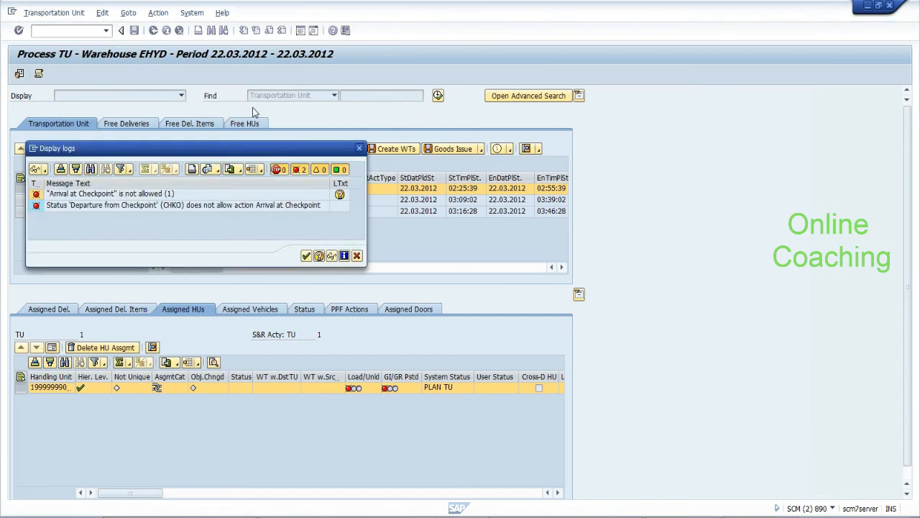
click(237, 206)
click(306, 256)
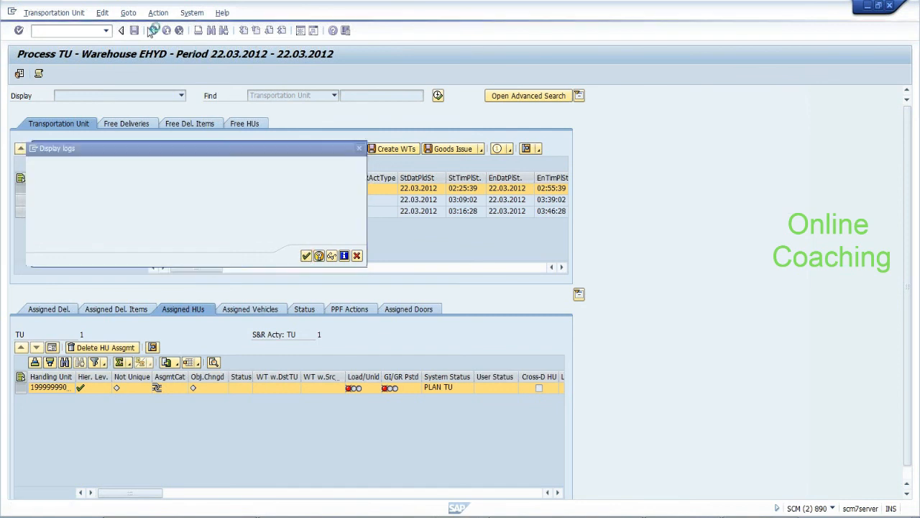
Reverse TU 1's checkpoint departure and save, confirming the successful save log
click(158, 13)
mouse_move(219, 109)
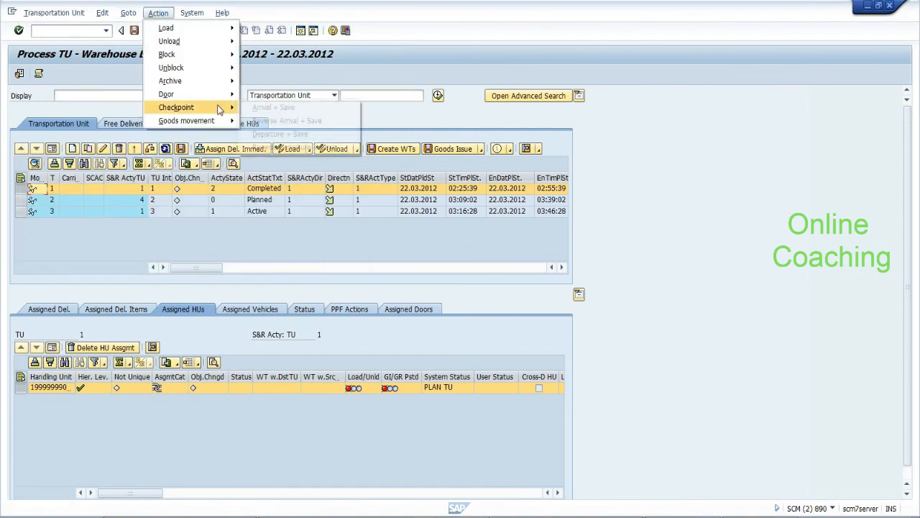
click(263, 146)
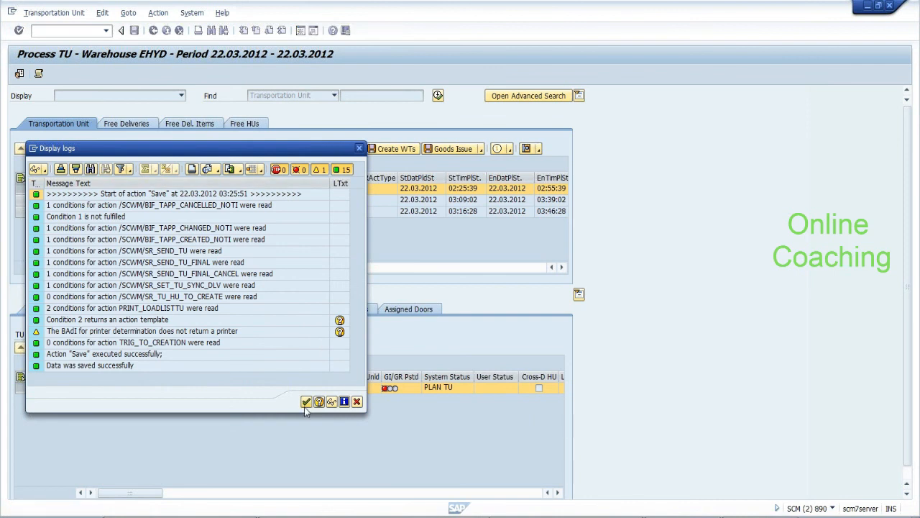
click(306, 405)
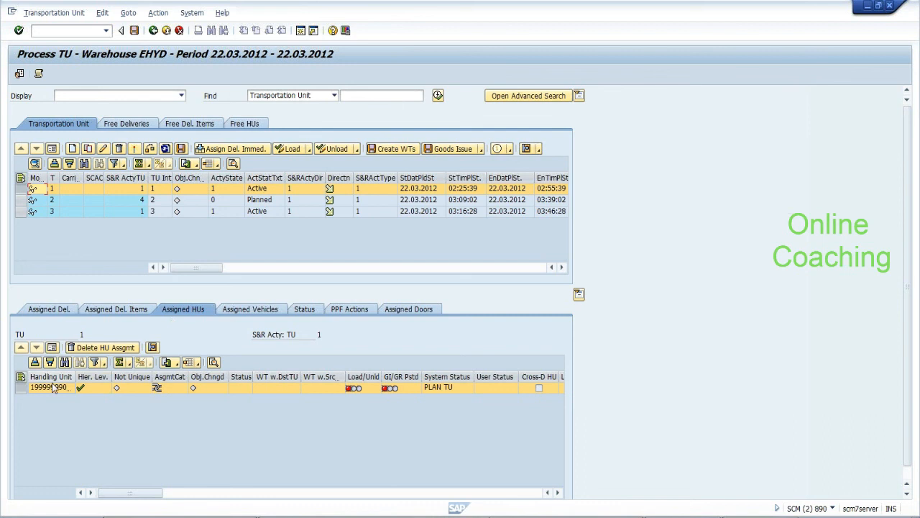
Delete the handling unit assignment from TU 1 and save the change
drag(72, 378, 93, 379)
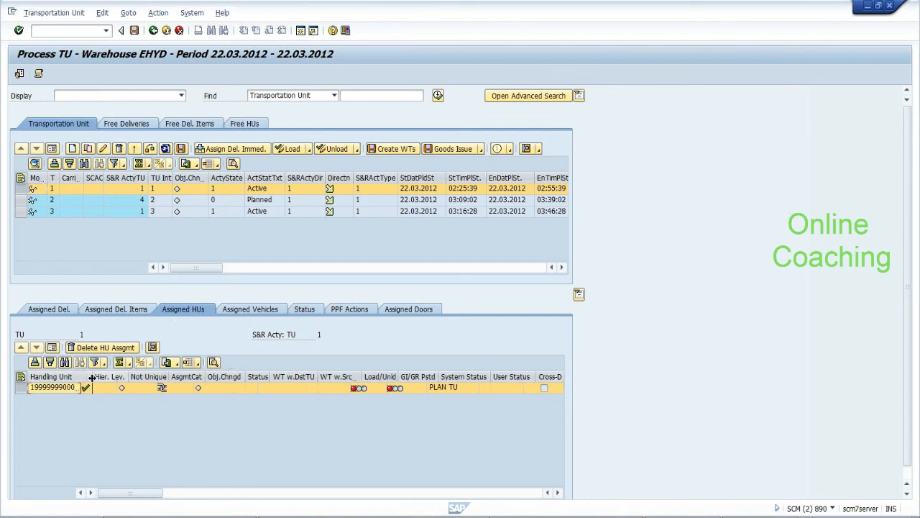
click(101, 349)
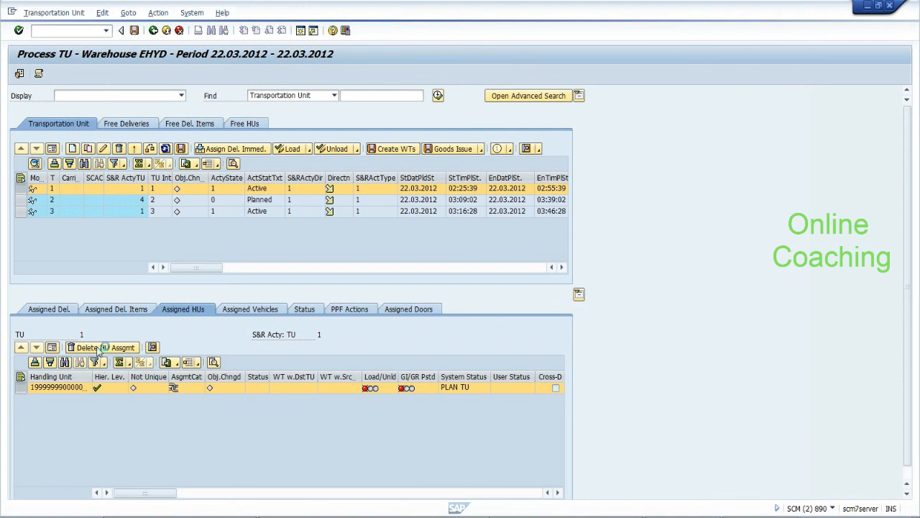
click(135, 30)
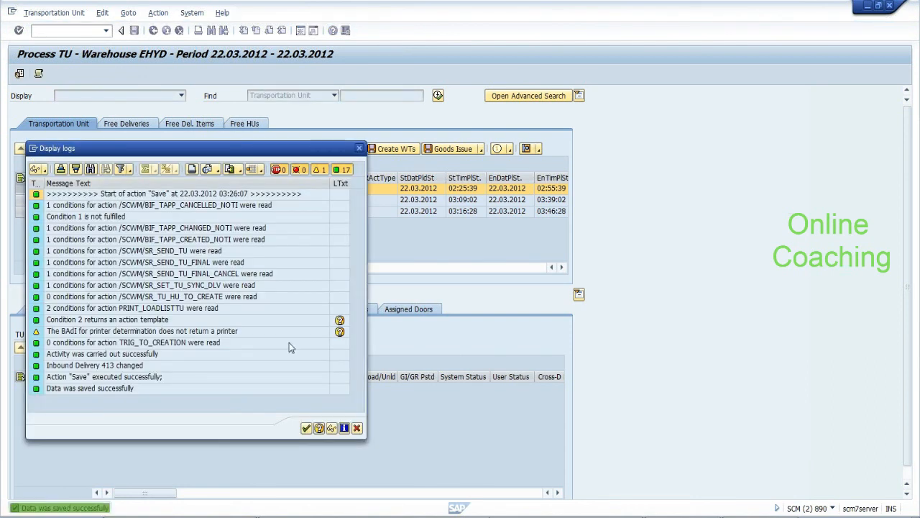
click(306, 427)
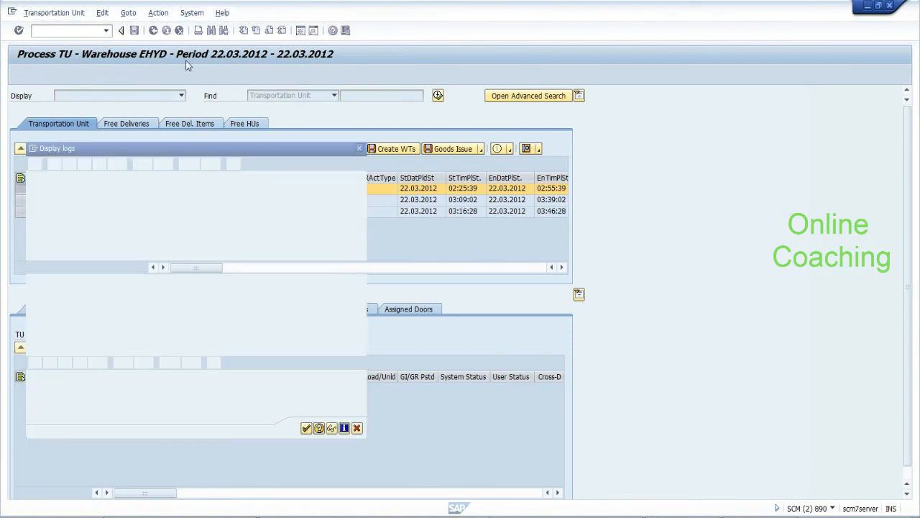
Post TU 1's checkpoint departure and save, returning it to Completed
click(154, 14)
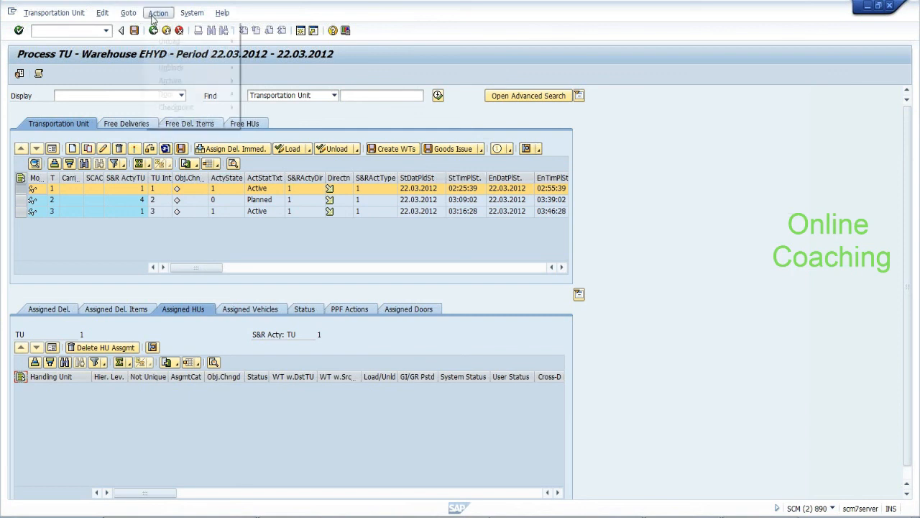
mouse_move(180, 107)
click(268, 135)
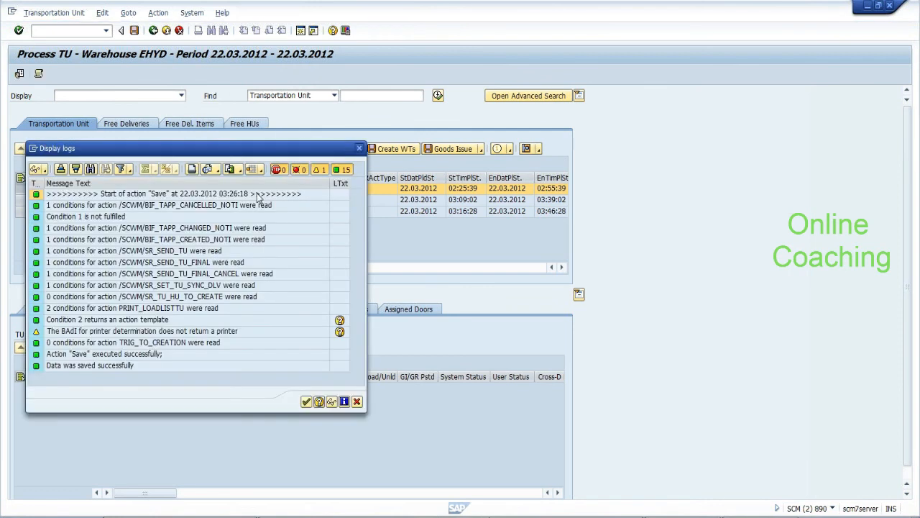
click(306, 402)
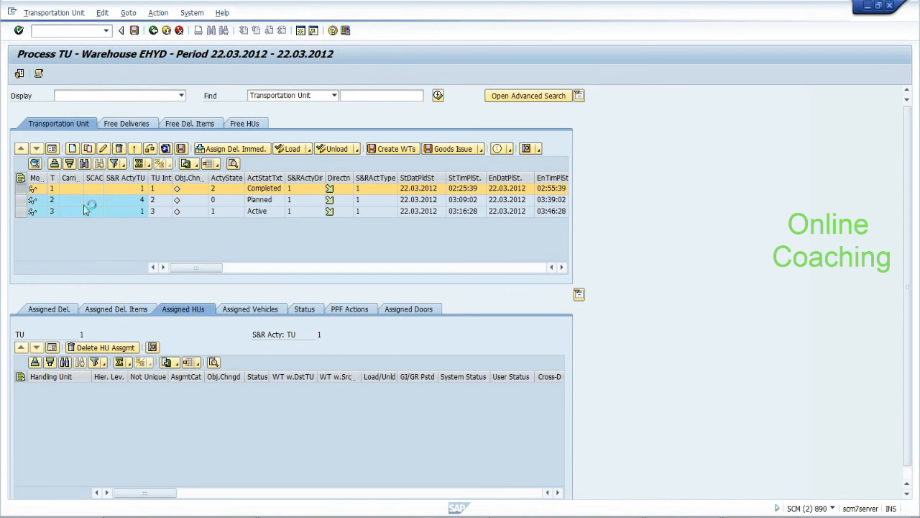
click(21, 211)
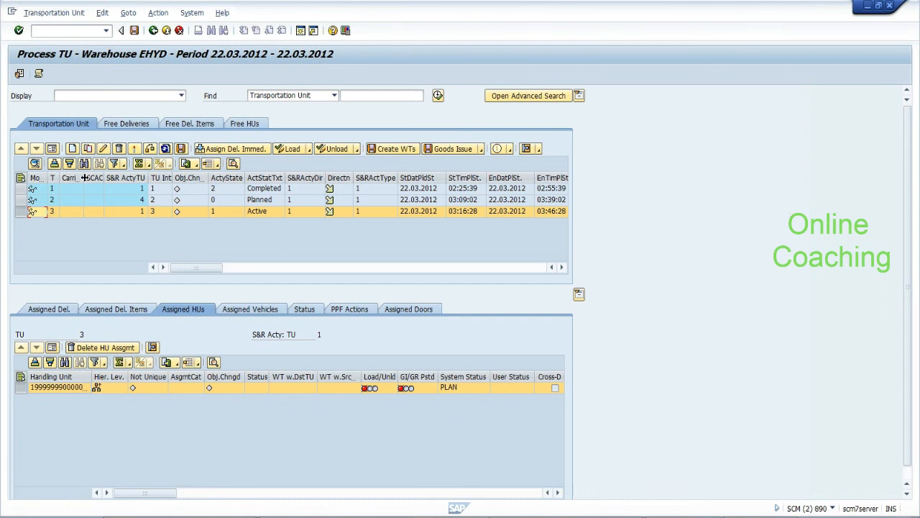
drag(60, 178, 88, 177)
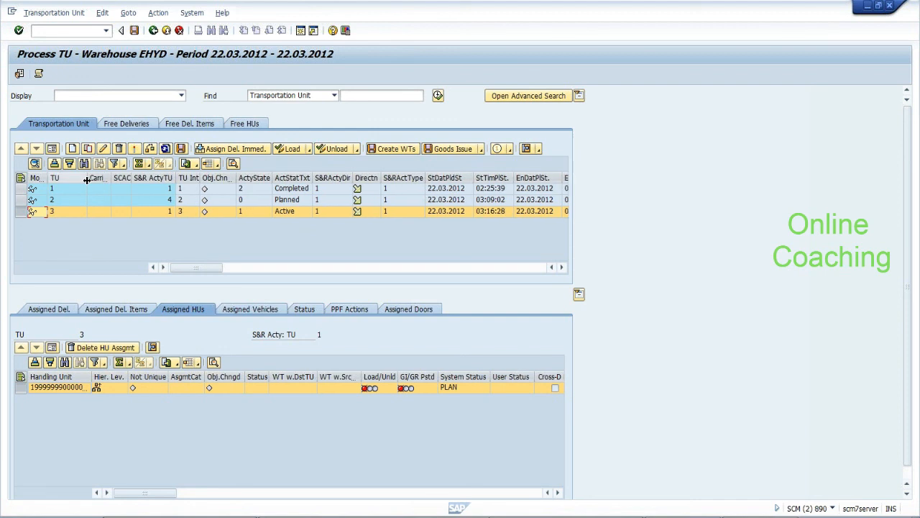
drag(92, 377, 93, 377)
double_click(93, 378)
click(89, 389)
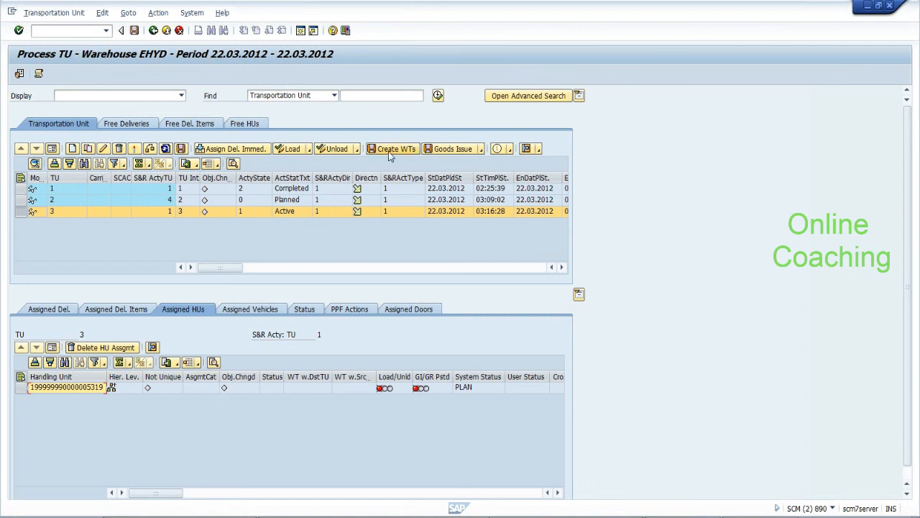
Try creating warehouse tasks for TU 3 from Assigned Doors; dismiss the no-active-door error
click(404, 309)
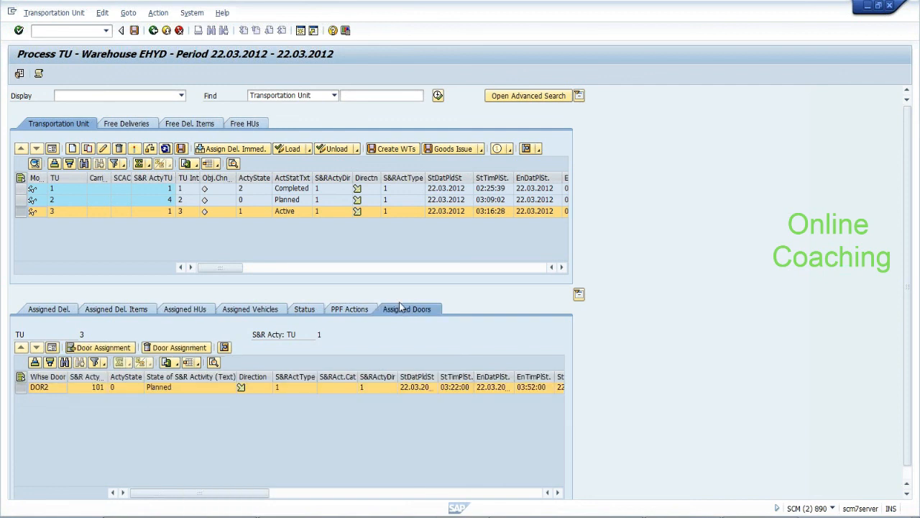
click(408, 152)
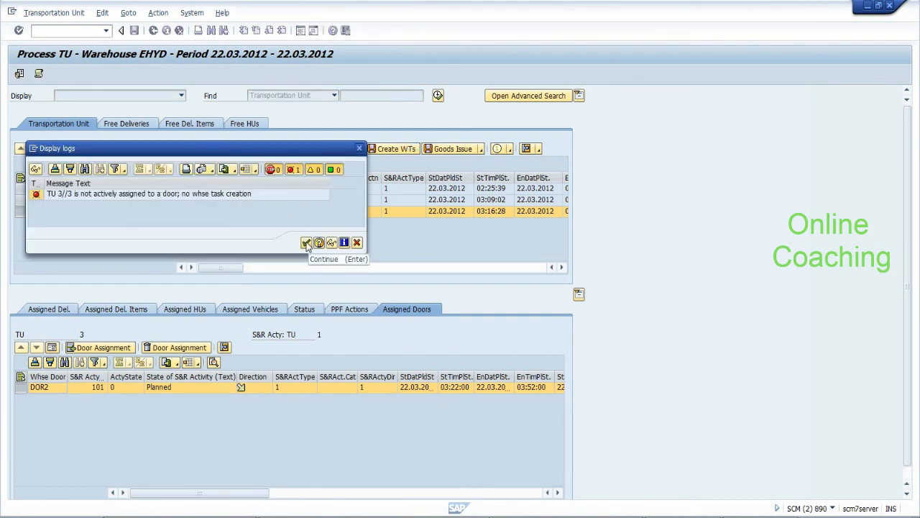
click(306, 243)
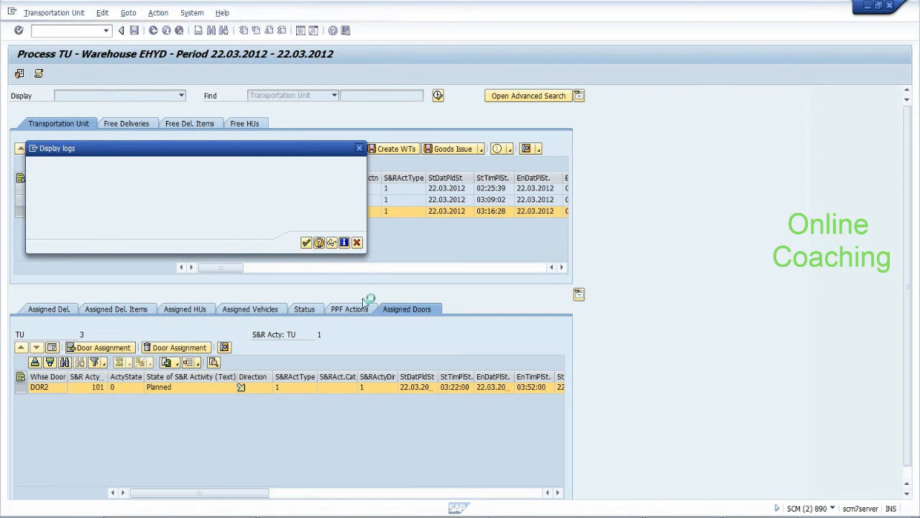
Select TU 3's DOR2 door assignment and post Arrival at Door
click(165, 390)
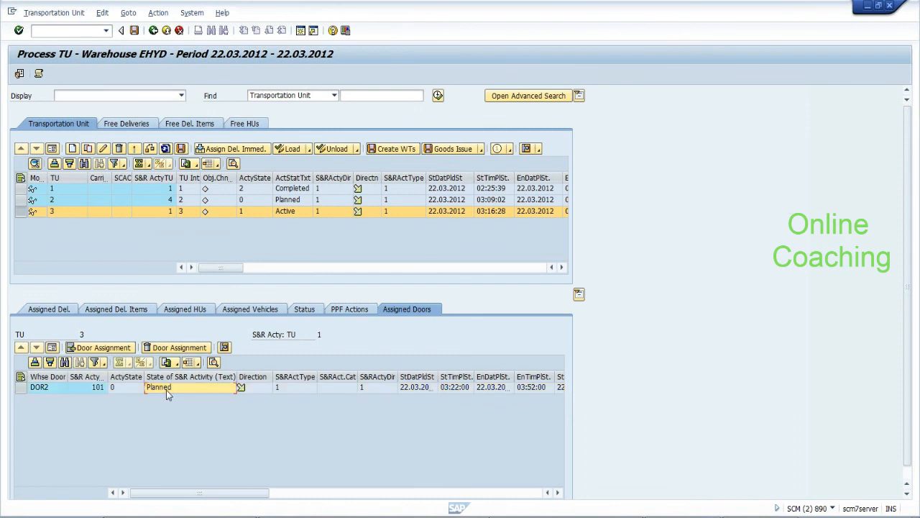
click(23, 388)
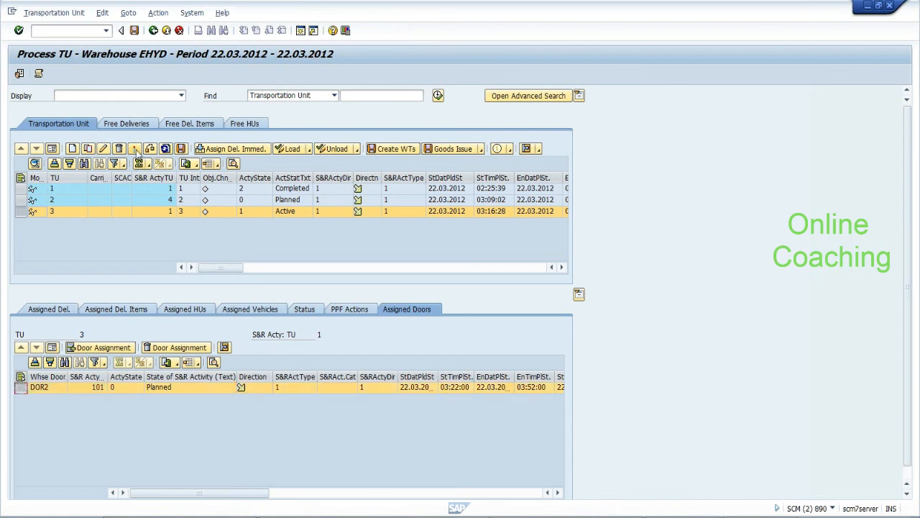
click(155, 13)
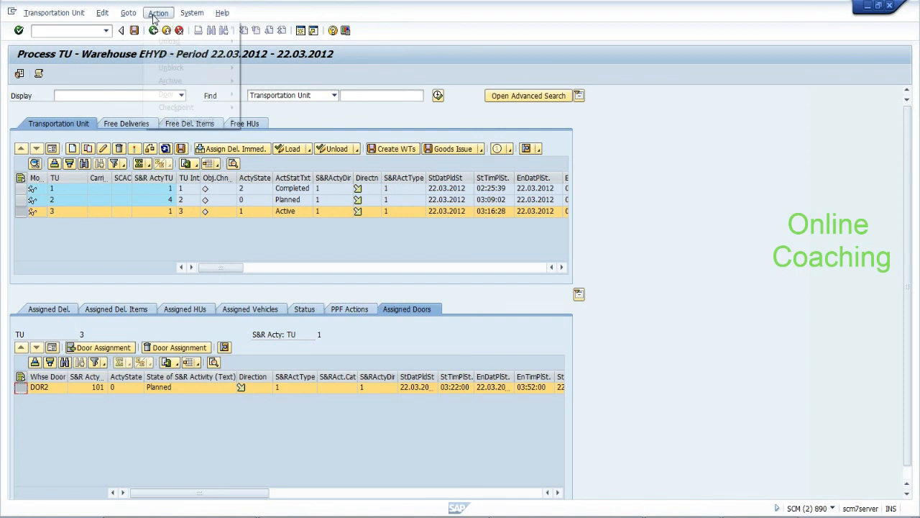
mouse_move(225, 98)
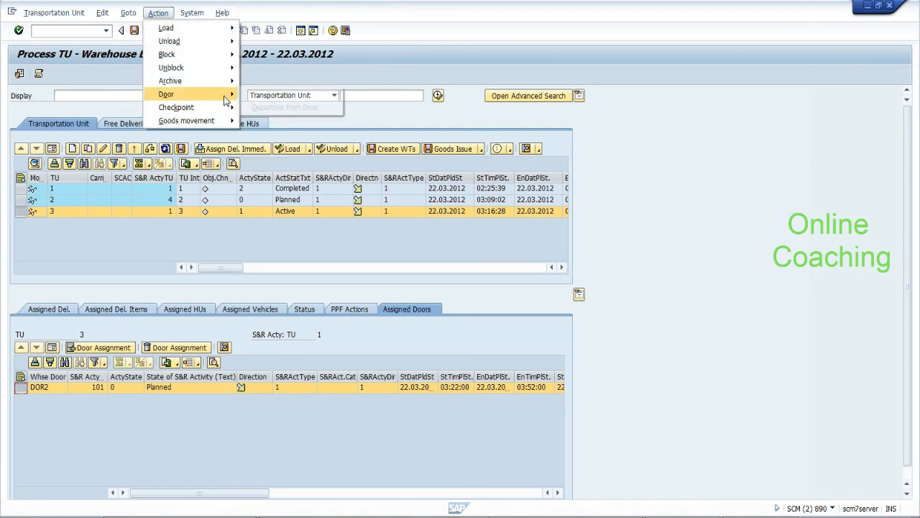
click(254, 95)
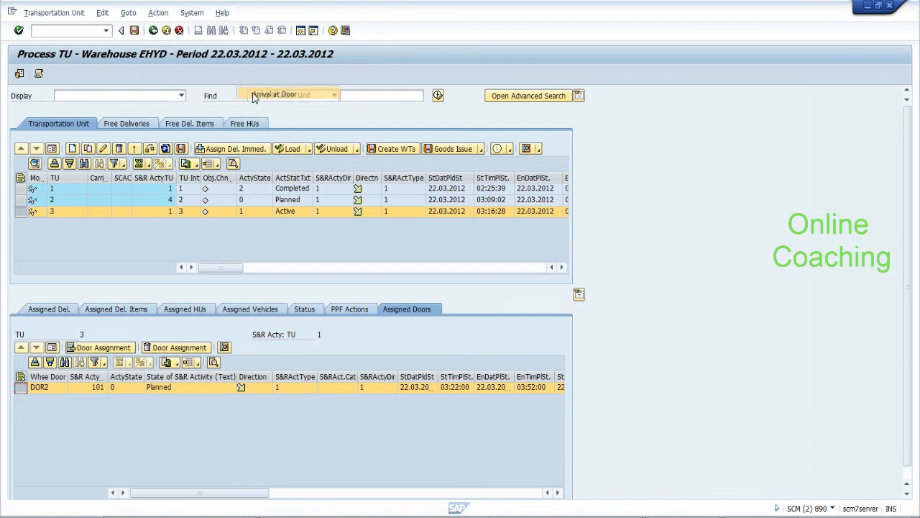
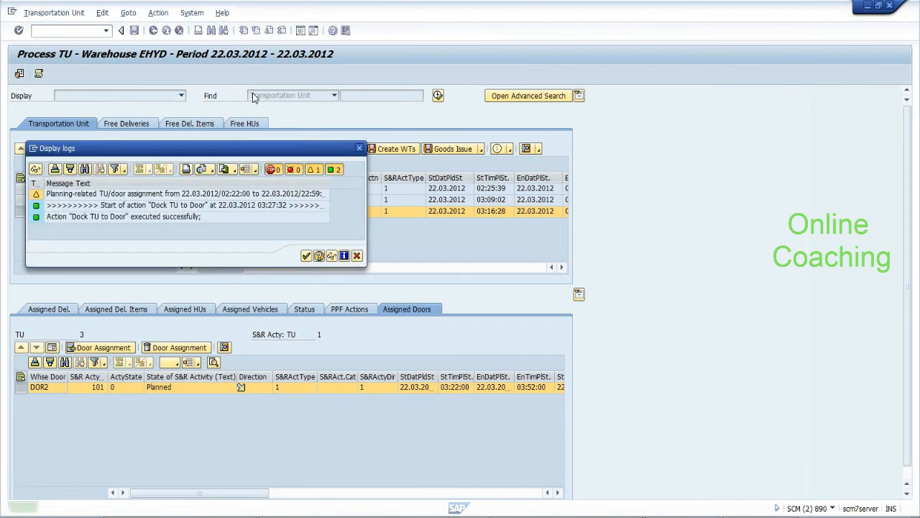
Refresh the TU list, confirming the unspecific search, then select TU 3 to show its DOR2 assignment
click(306, 256)
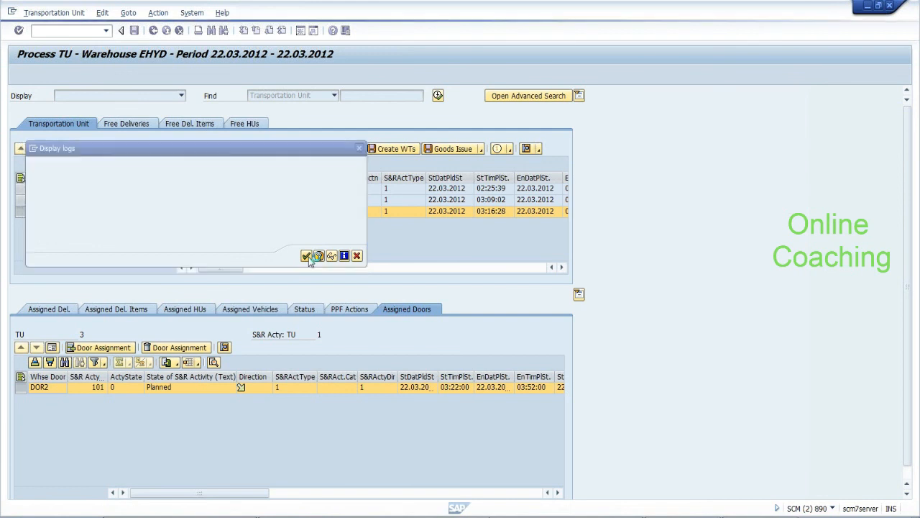
click(166, 148)
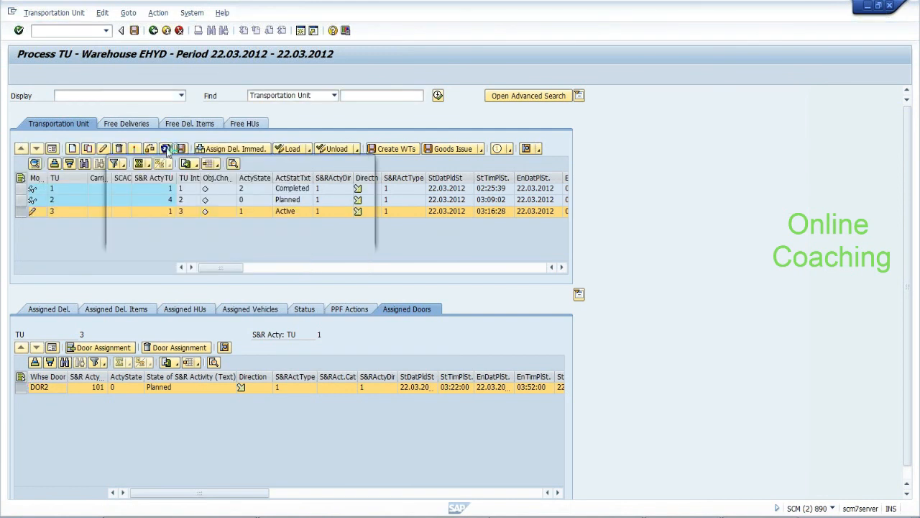
click(176, 236)
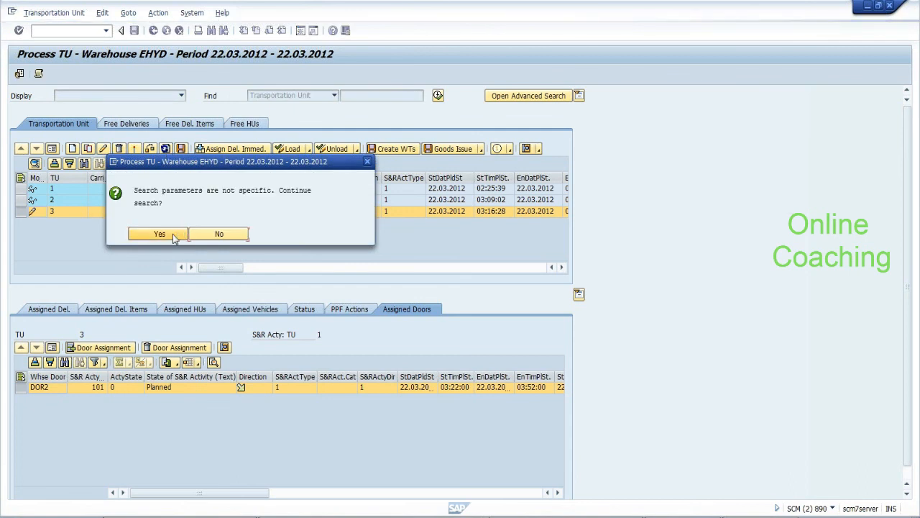
click(174, 238)
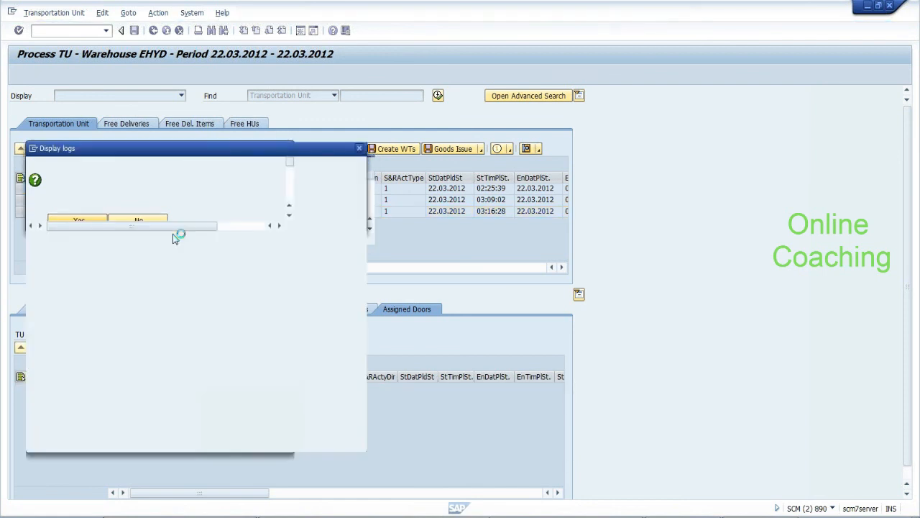
click(306, 441)
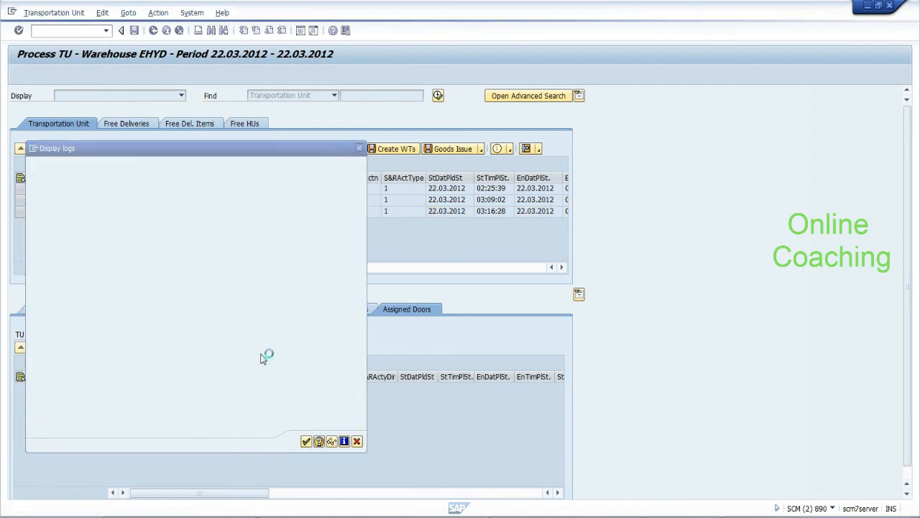
click(20, 211)
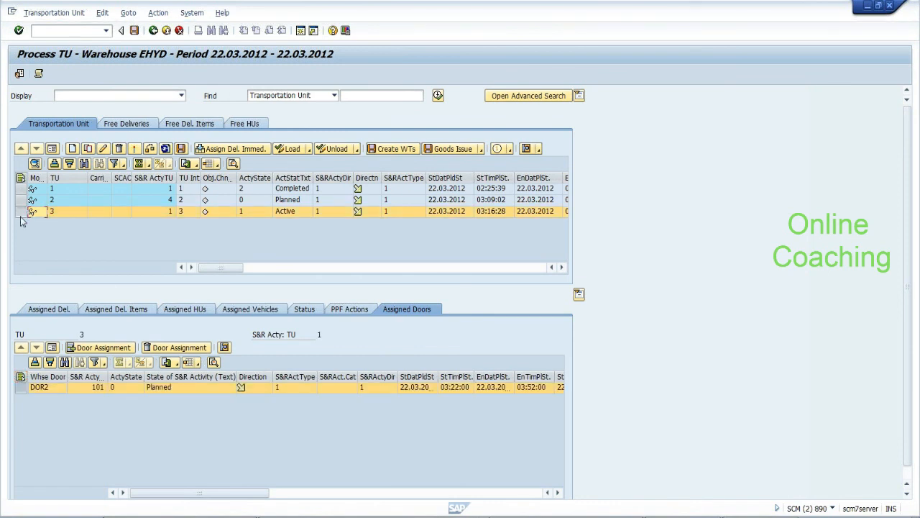
click(126, 15)
mouse_move(158, 13)
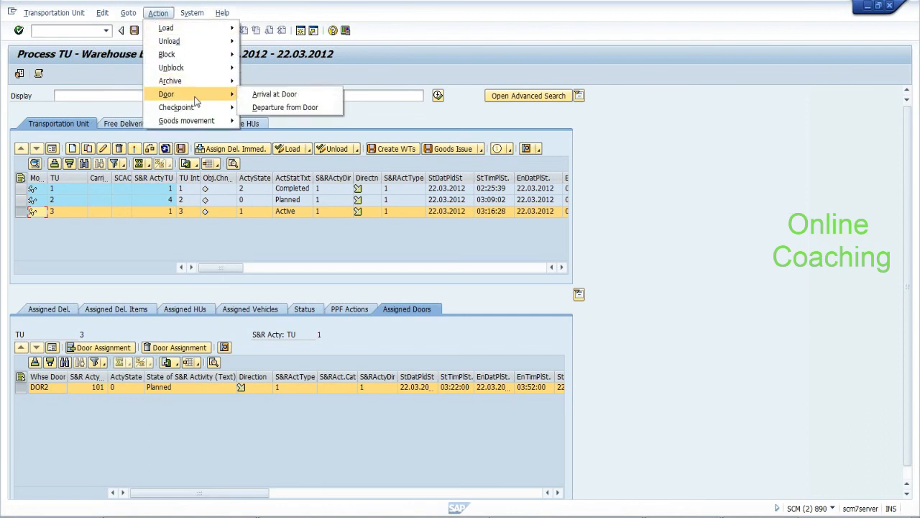
mouse_move(204, 112)
click(253, 110)
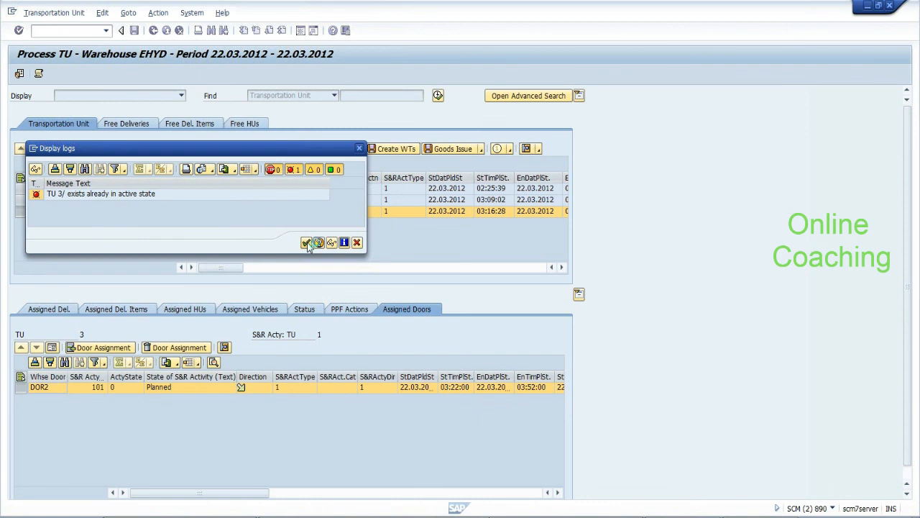
click(306, 242)
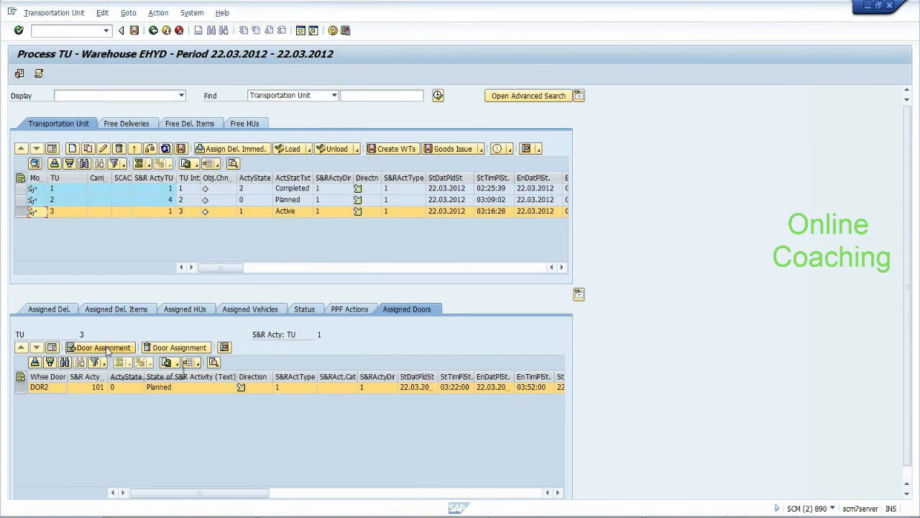
click(383, 148)
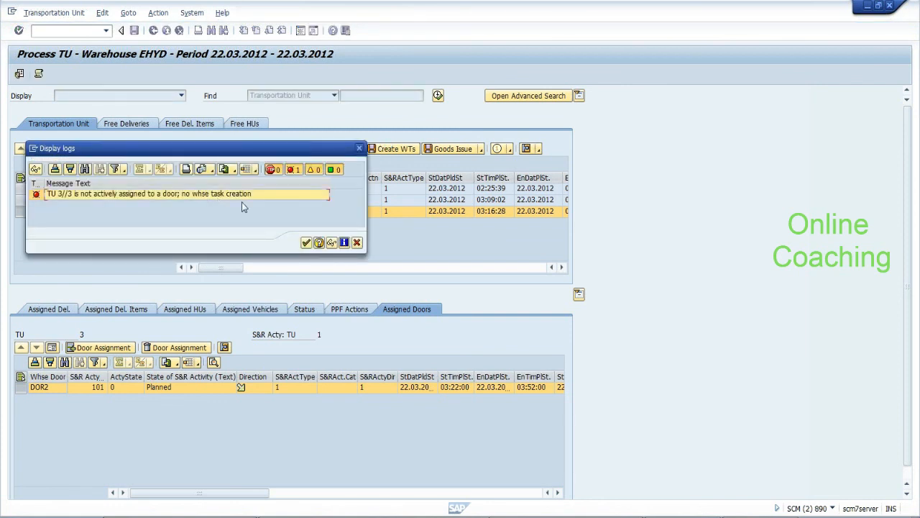
click(319, 243)
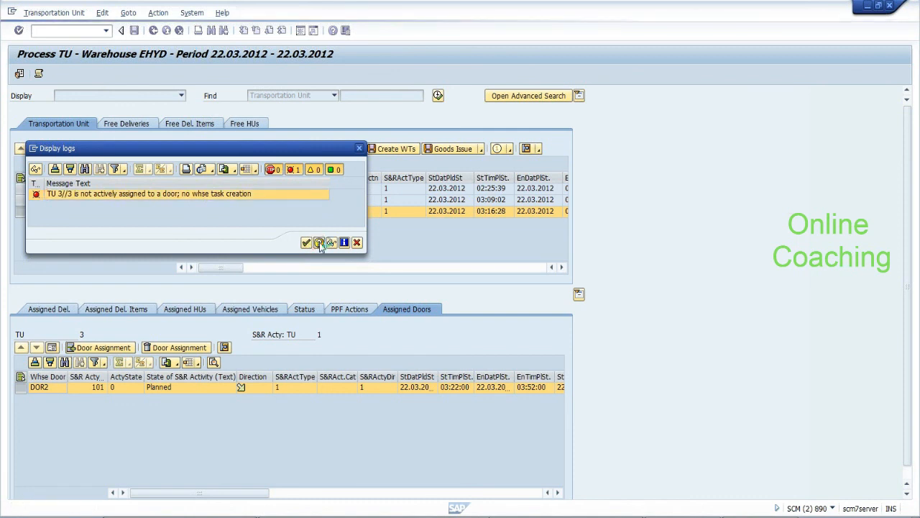
click(319, 243)
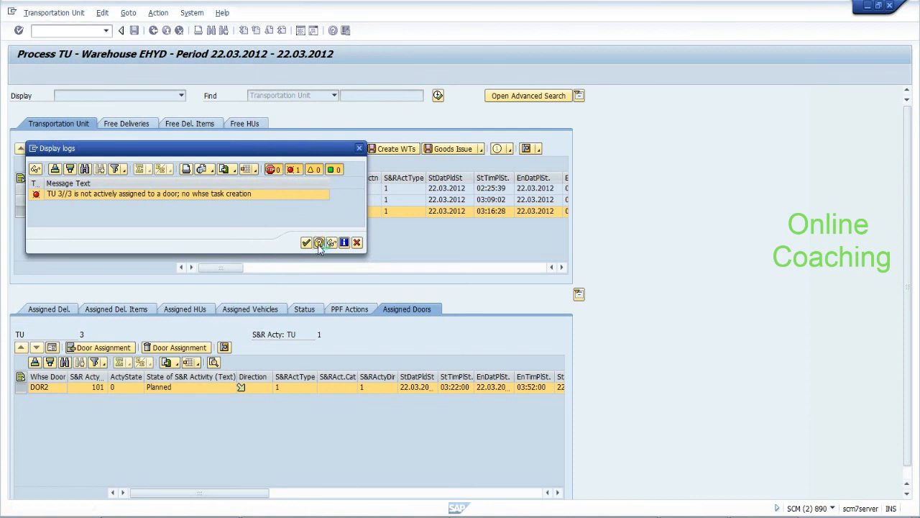
click(357, 243)
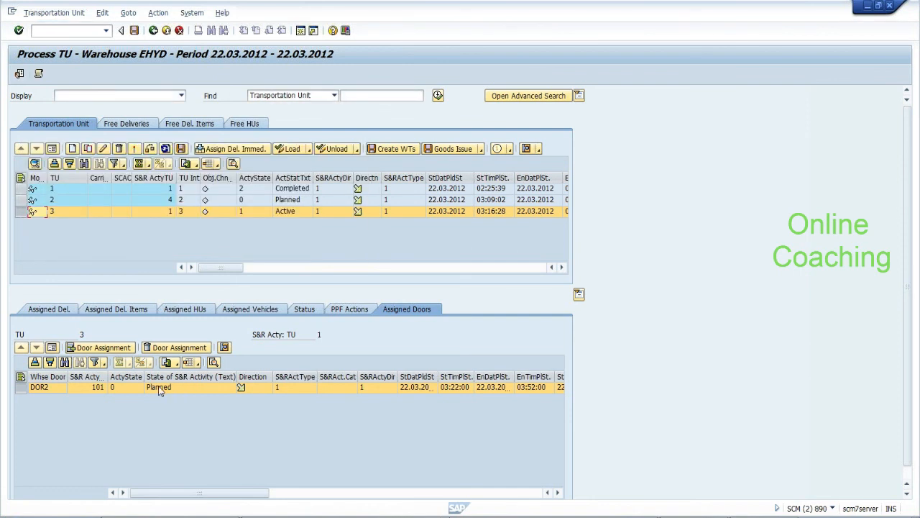
Try setting the DOR2 door assignment (activity 101) activity state to Active
click(161, 390)
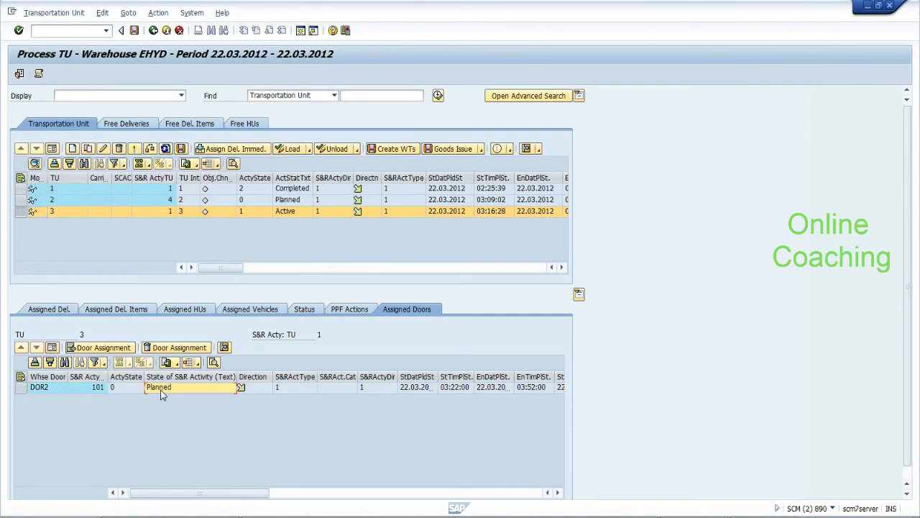
click(93, 390)
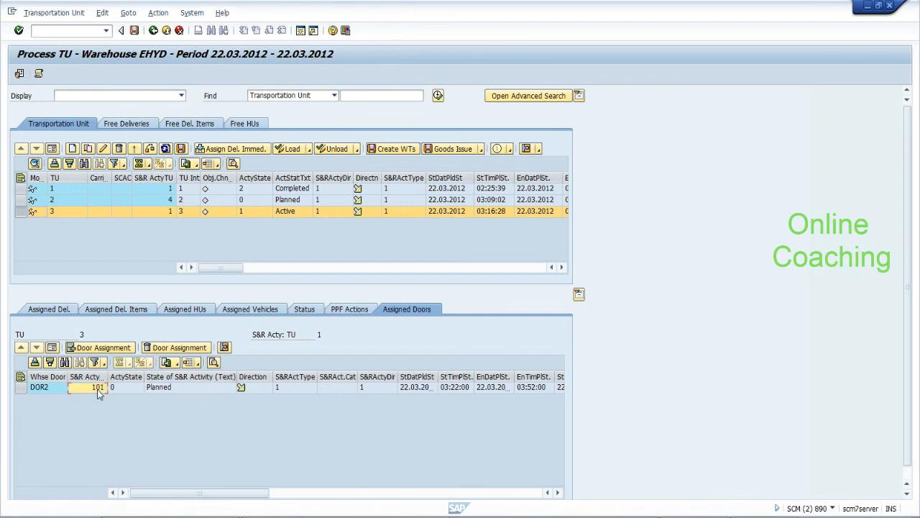
click(141, 389)
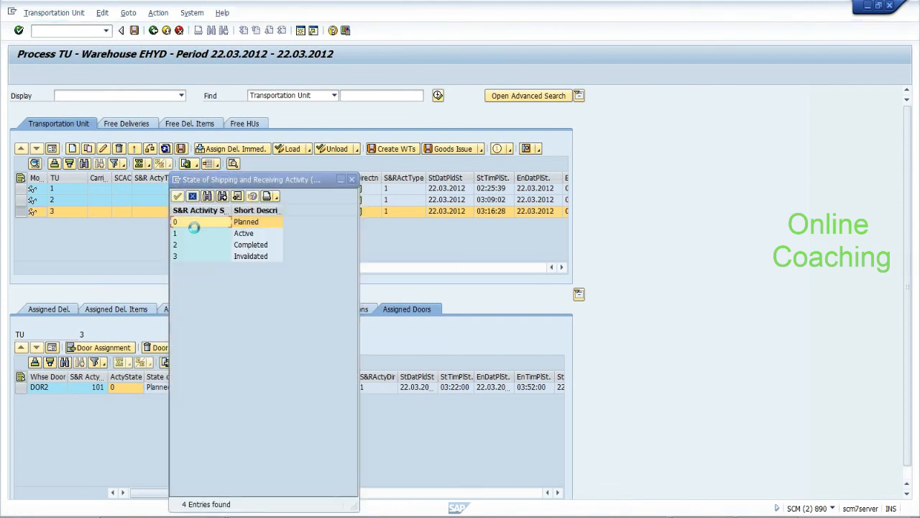
double_click(184, 234)
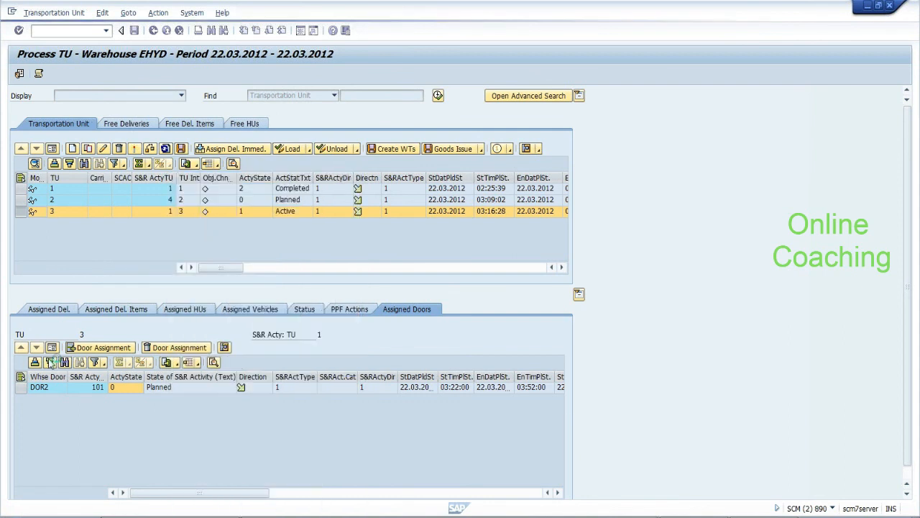
Switch TU 3 into change mode and choose 1 Active for the DOR2 activity state
click(20, 387)
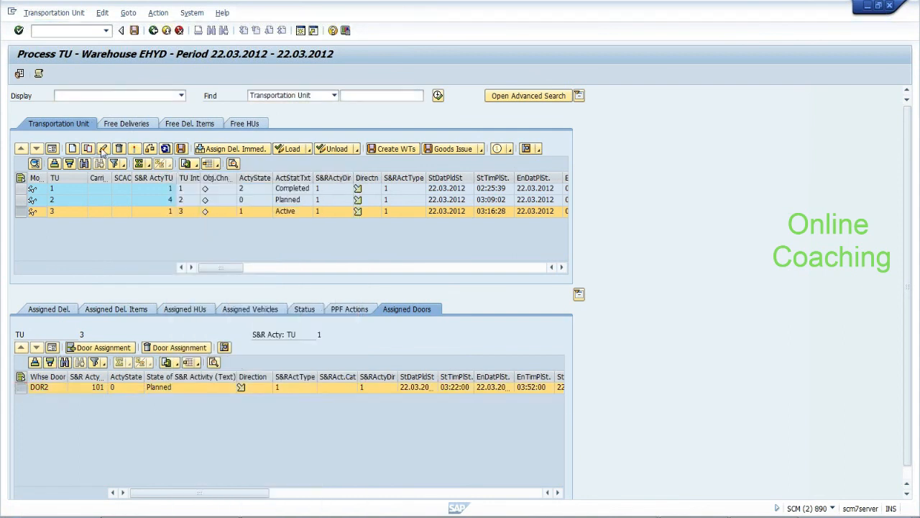
click(104, 148)
click(114, 387)
click(140, 388)
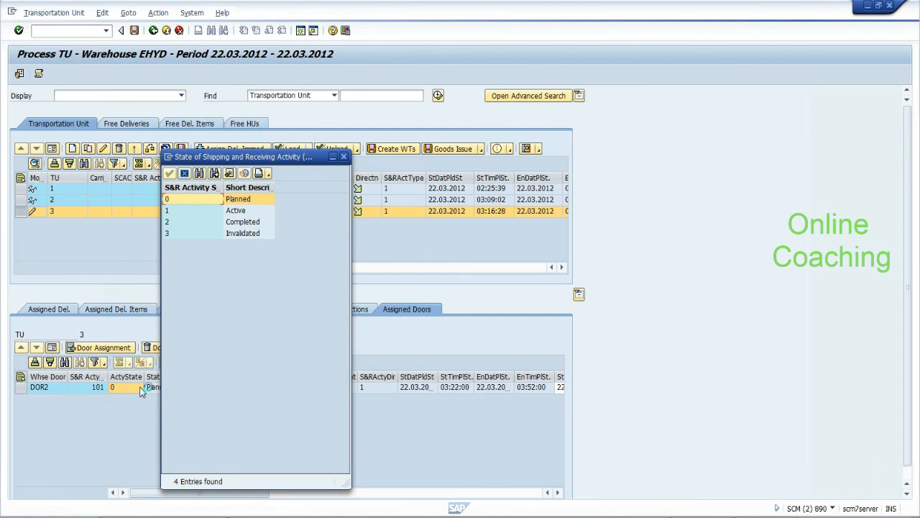
click(175, 210)
click(185, 174)
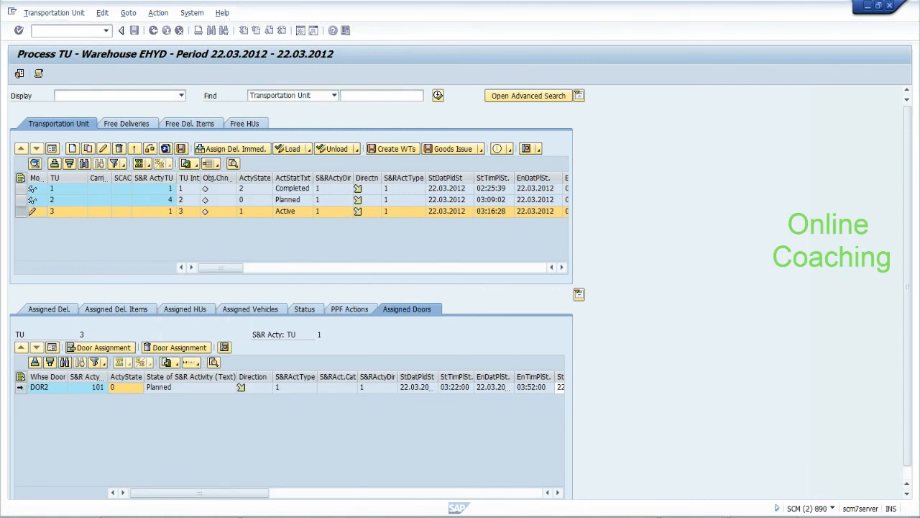
Assign door DOOR2 to TU 3 from the Assigned Doors detail form, then refresh the TU list
click(52, 348)
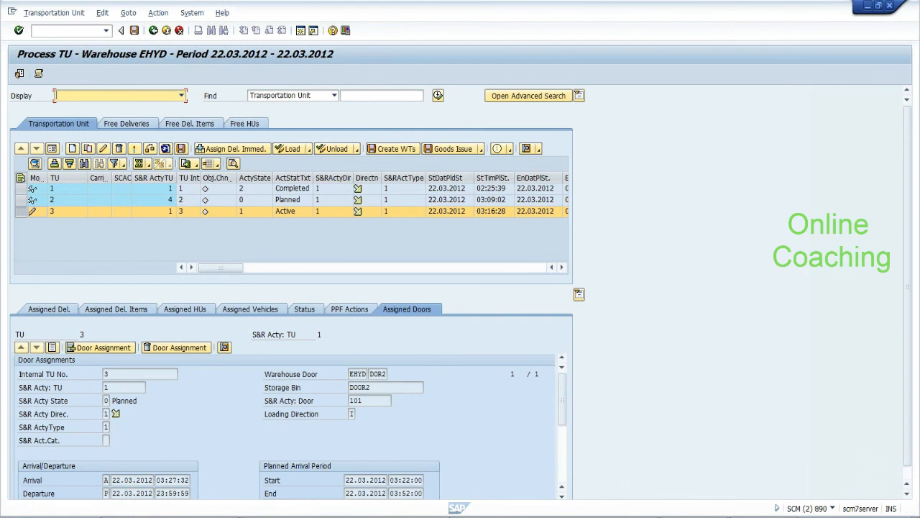
click(109, 401)
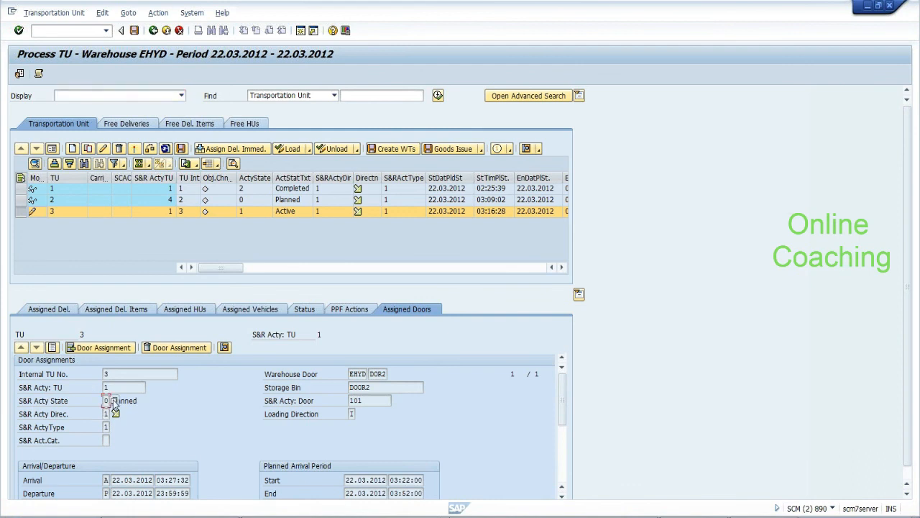
click(128, 348)
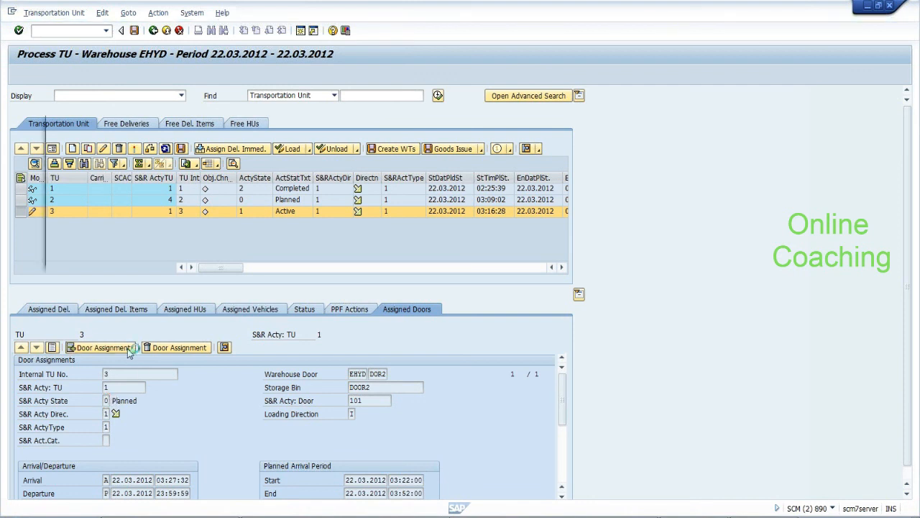
click(183, 256)
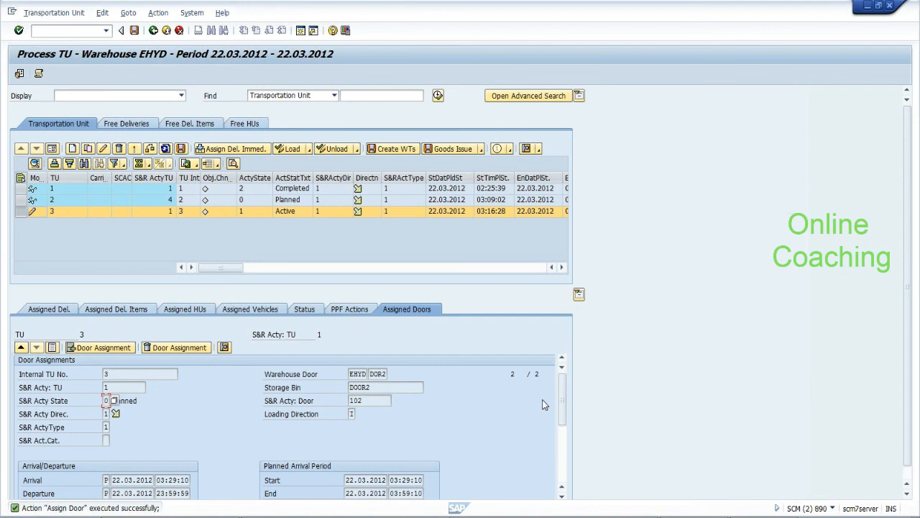
scroll(566, 407, down, 1)
scroll(566, 406, down, 1)
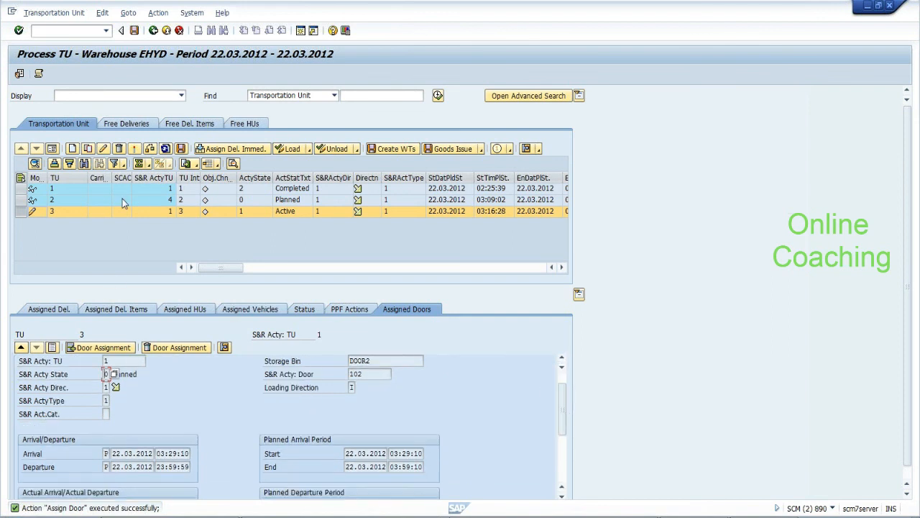
click(166, 148)
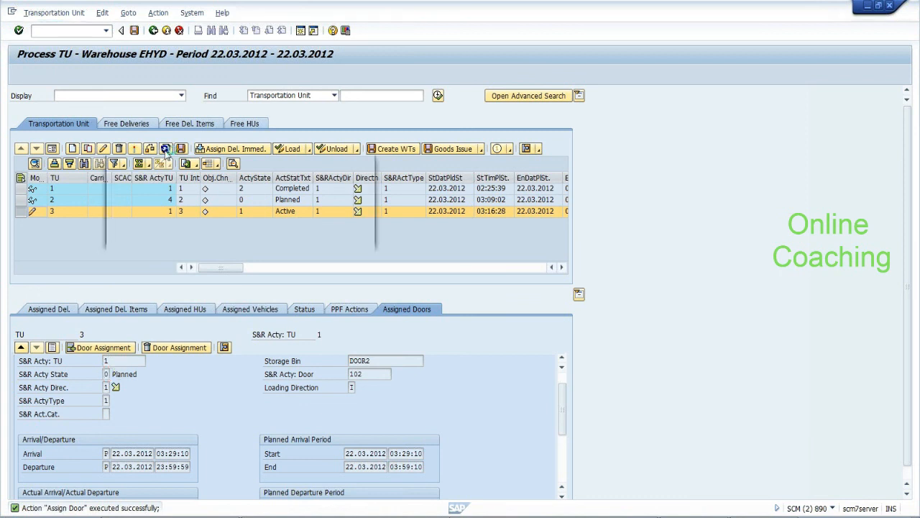
Save TU 3's door changes, then refresh the list again, declining the unspecific search
click(177, 238)
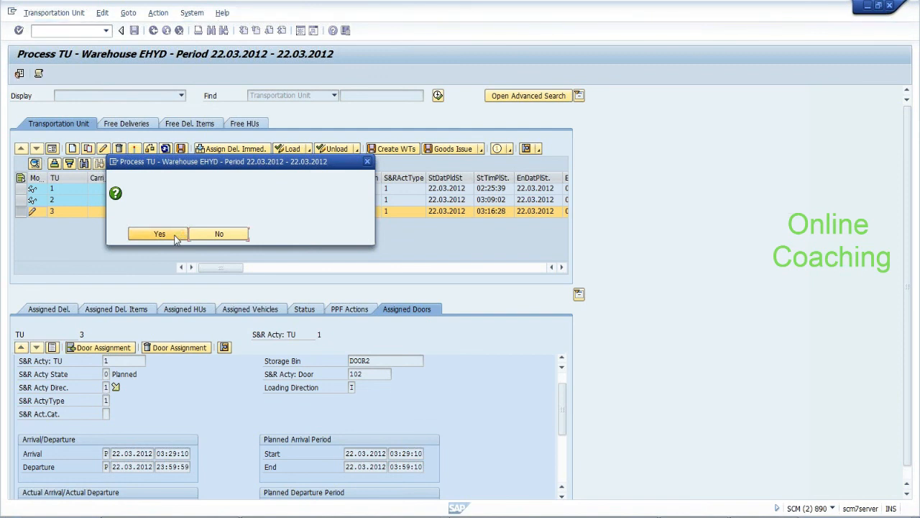
click(177, 238)
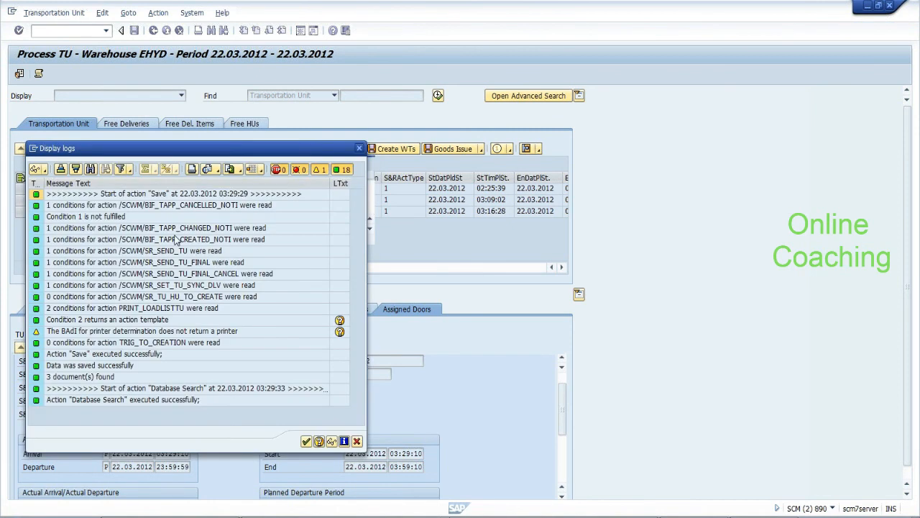
click(307, 441)
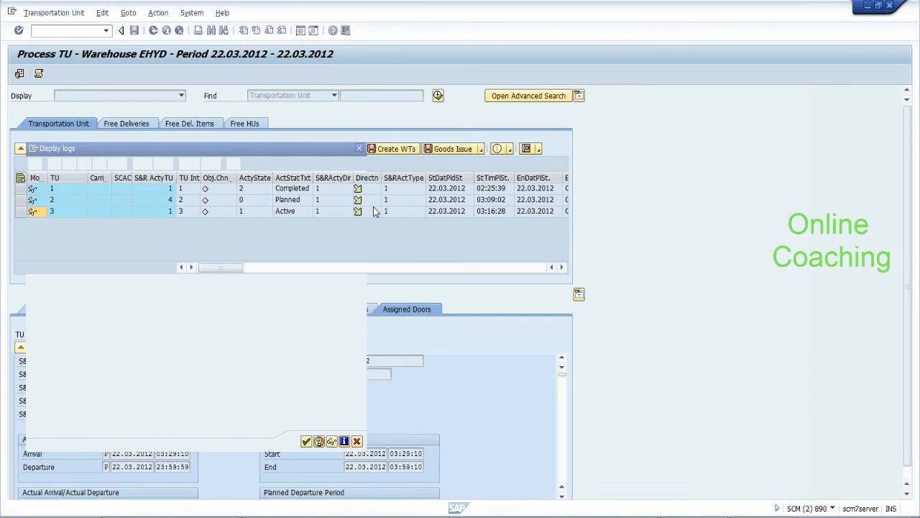
click(280, 211)
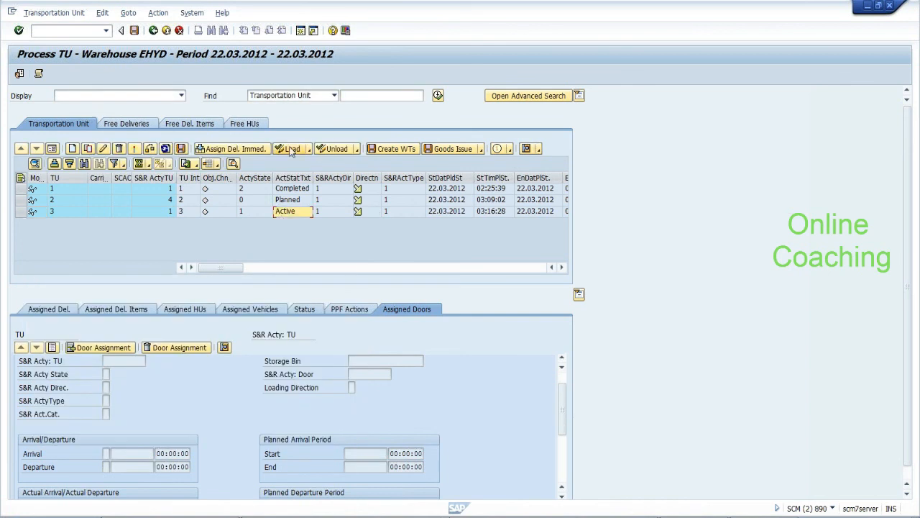
click(165, 149)
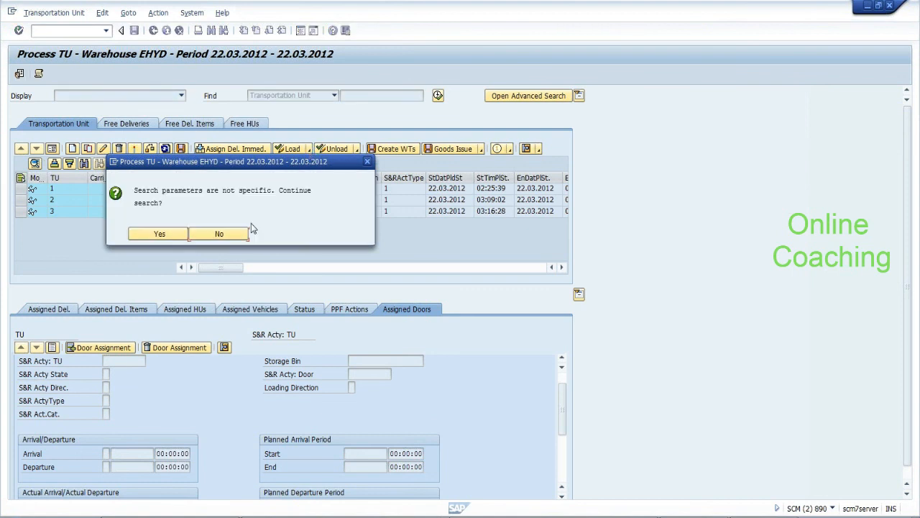
click(207, 235)
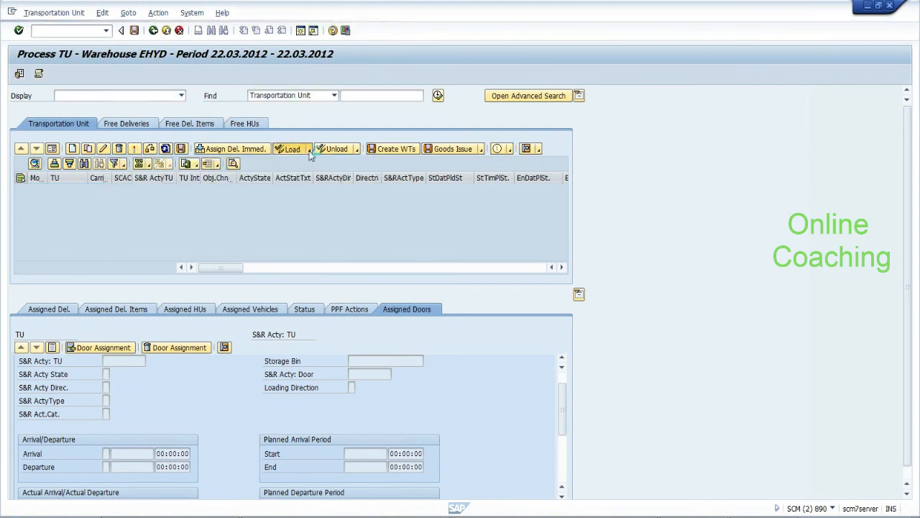
Browse the Load and Unload options, then find transportation unit 3 by number
click(309, 152)
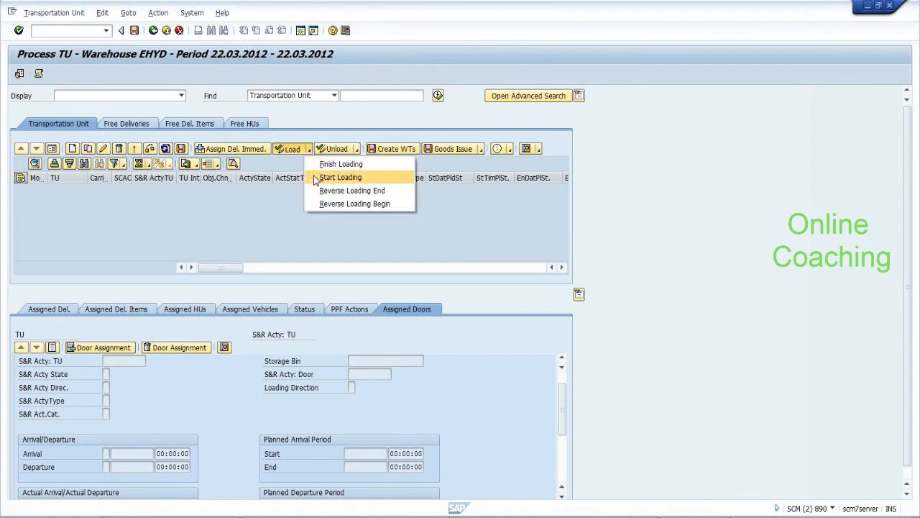
click(295, 221)
click(356, 151)
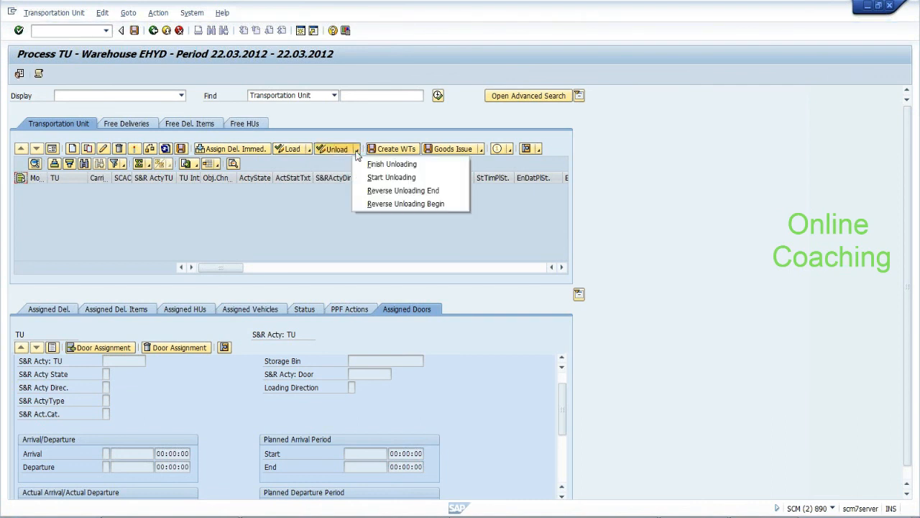
click(366, 95)
text(3)
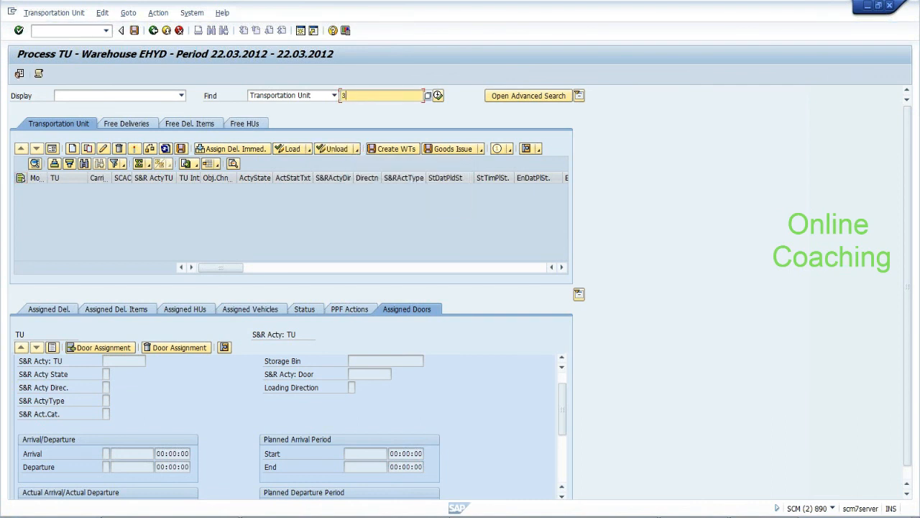
click(438, 95)
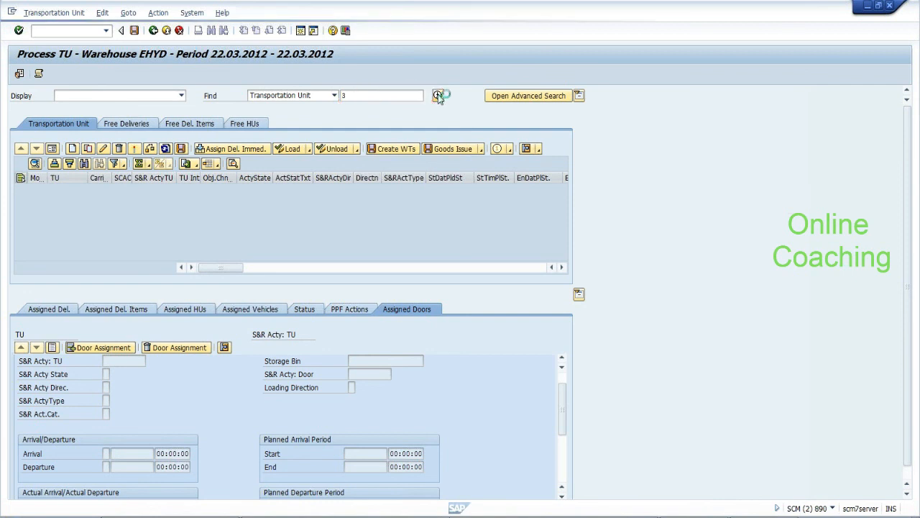
Start unloading TU 3 and check its S&R activity state
click(357, 151)
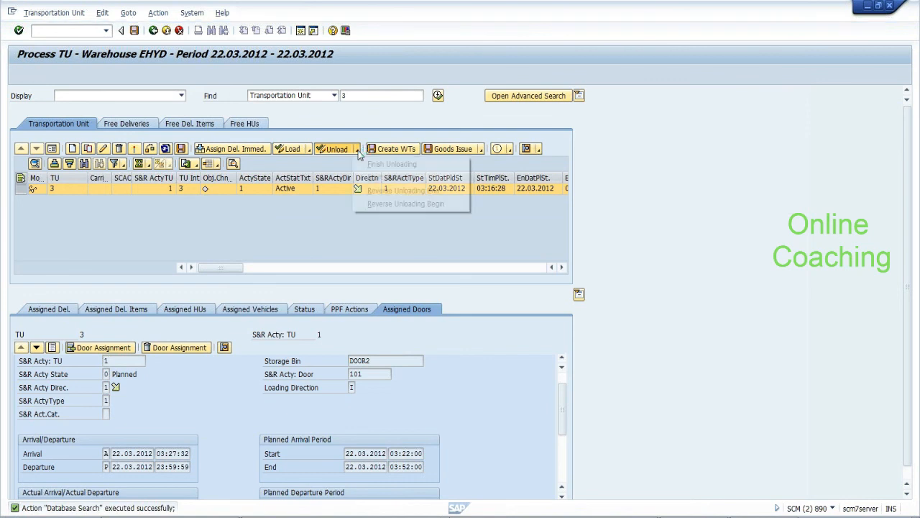
click(365, 177)
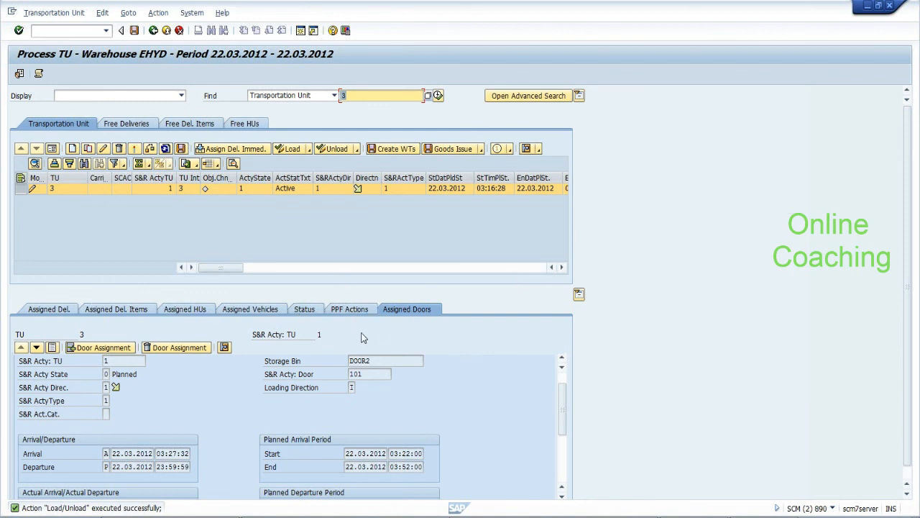
click(107, 374)
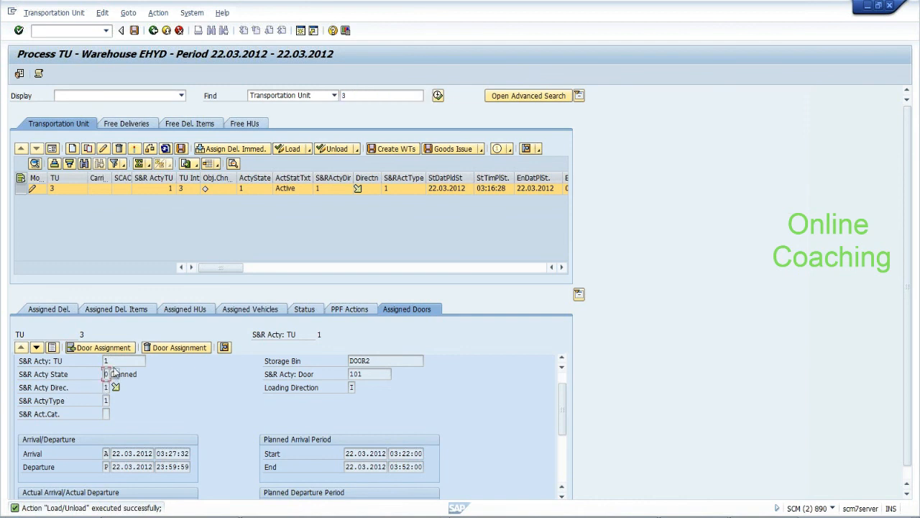
click(398, 151)
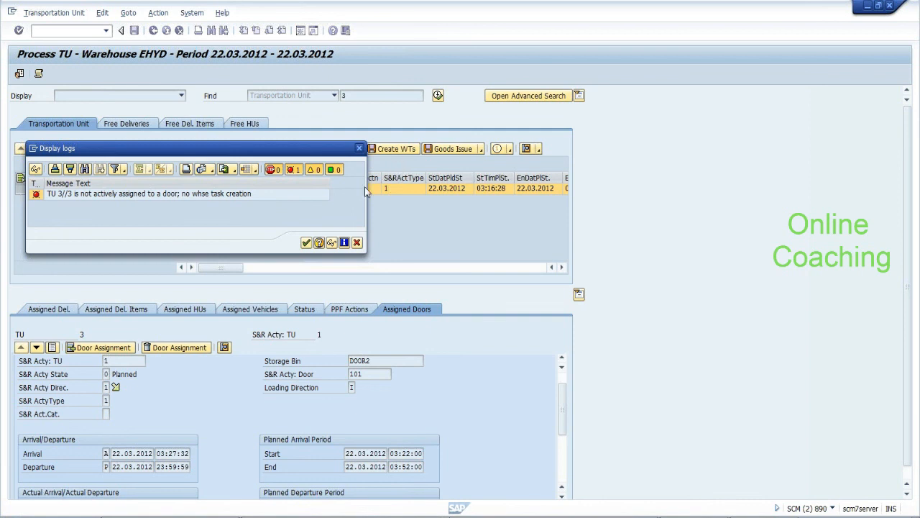
click(305, 244)
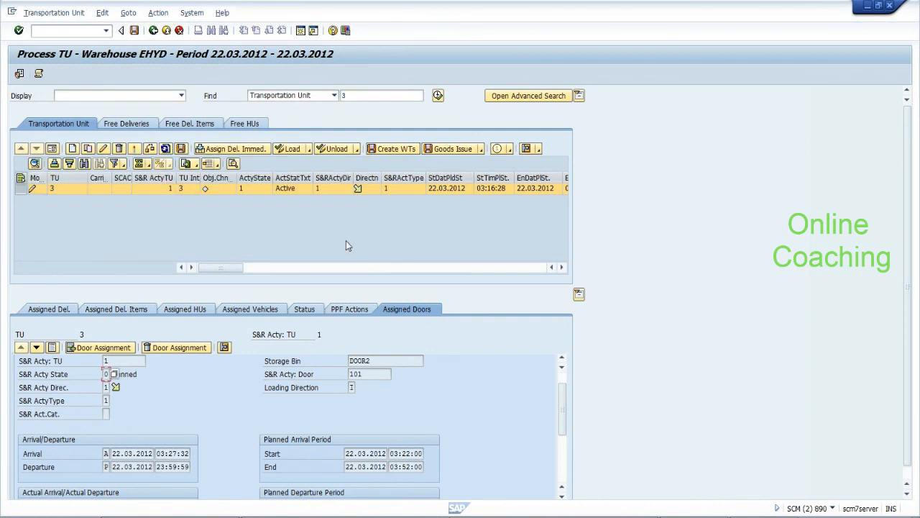
Check lock entries with /osm1, then list all update requests in SM13 — none pending
scroll(565, 408, up, 2)
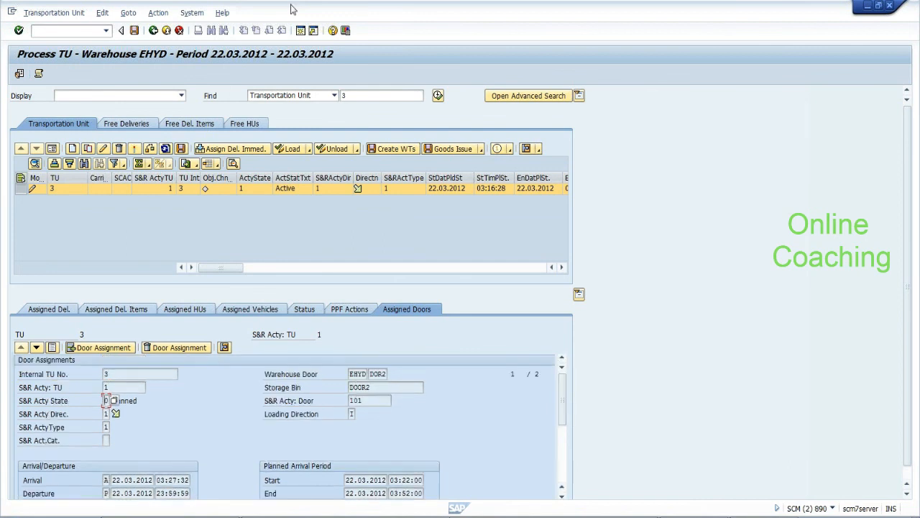
click(67, 31)
text(/osm12)
key(Return)
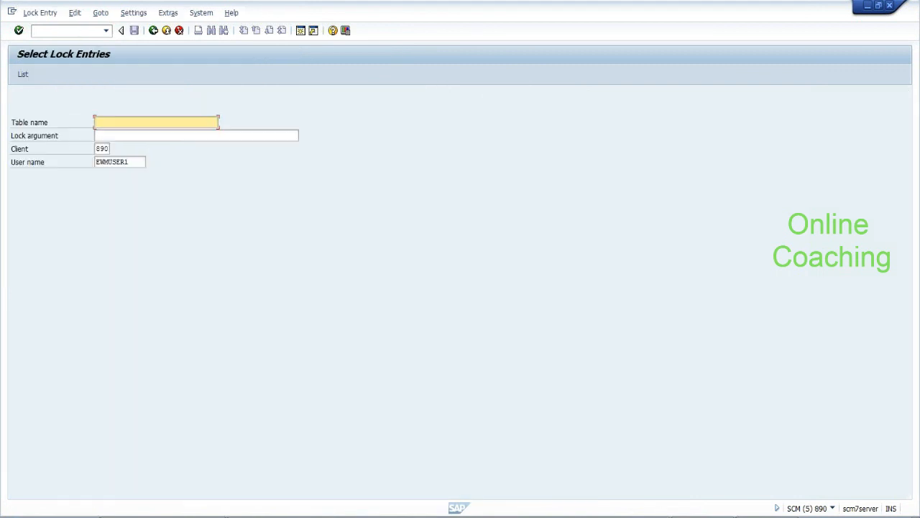
click(78, 31)
text(/nsm13)
key(Return)
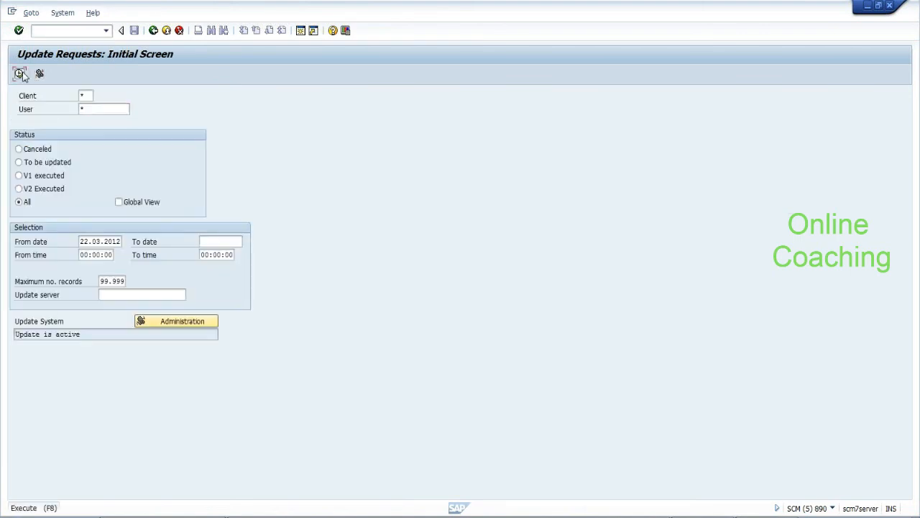
click(19, 74)
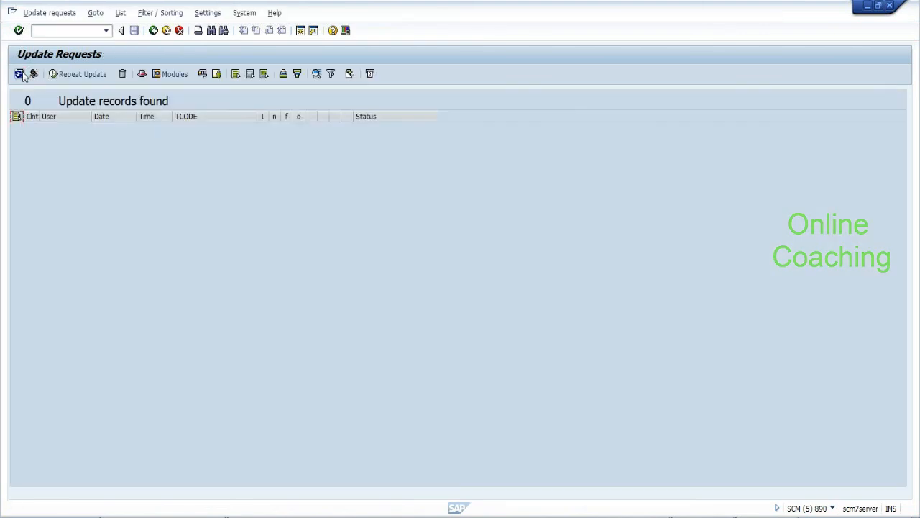
List today's runtime errors via /nst2 (two SAPSQL_ARRAY_INSERT_DUPREC dumps), then open SLG1
text(/nst22)
key(Return)
click(127, 122)
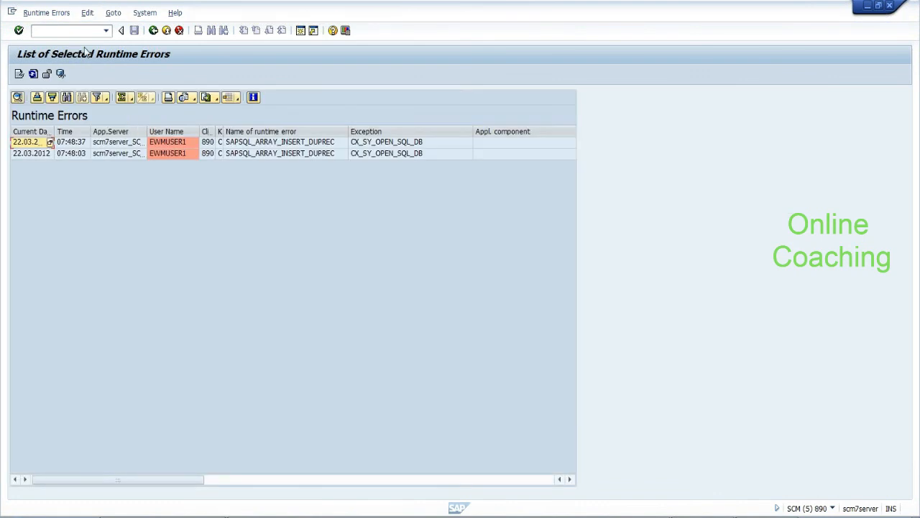
click(82, 34)
text(/nslg1)
key(Return)
List the 22.03.2012 application logs, scroll to the bottom, and switch to the Notepad notes
click(19, 74)
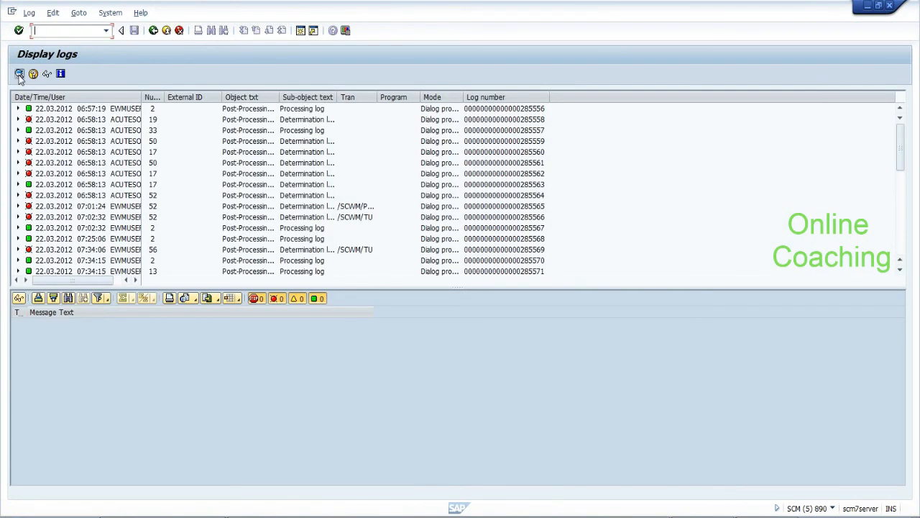
scroll(902, 167, down, 1)
drag(902, 167, 901, 259)
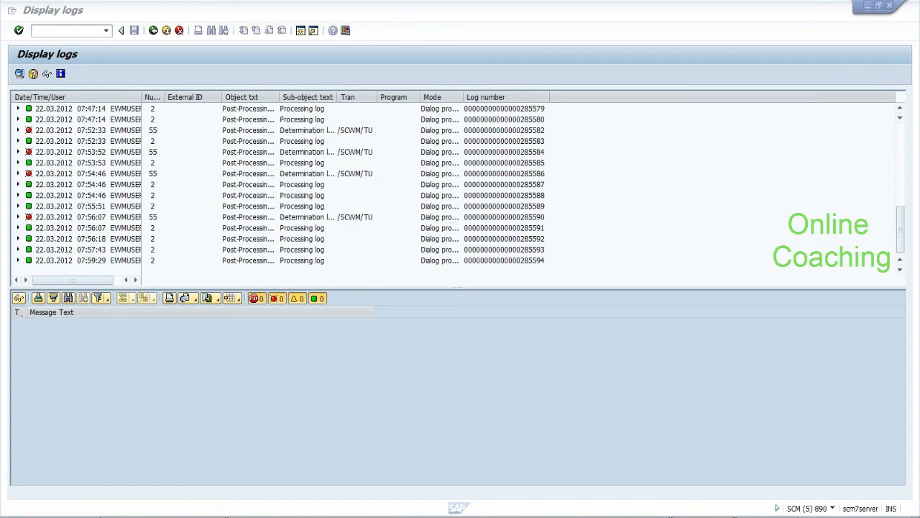
key(alt+Tab)
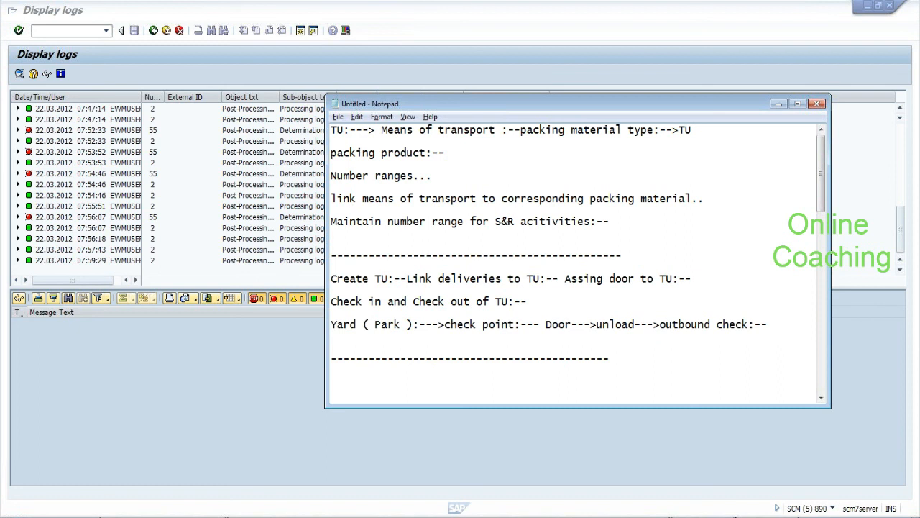
key(Return)
text(sa)
key(BackSpace)
key(BackSpace)
click(765, 517)
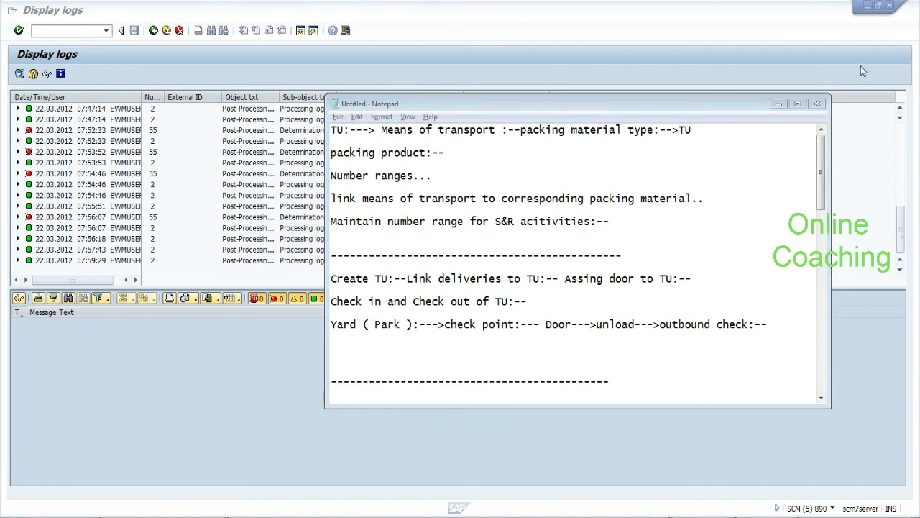
click(912, 226)
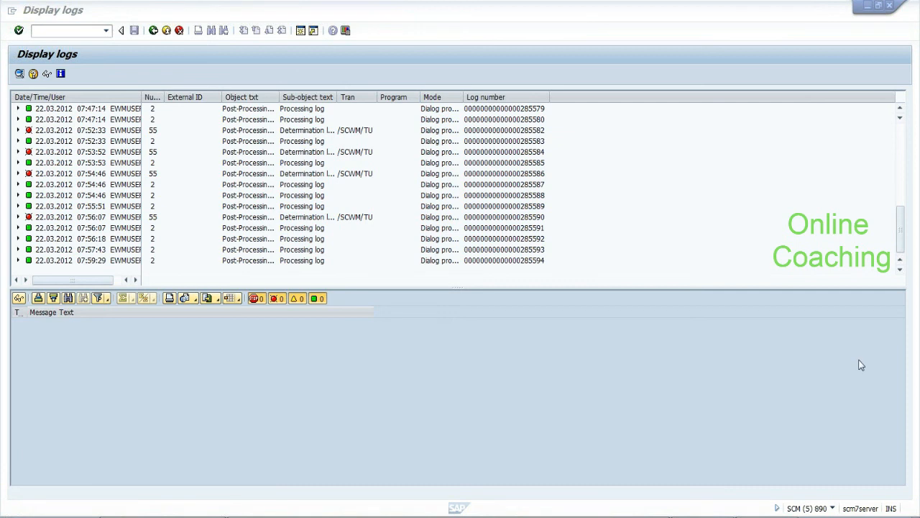
Append a contact e-mail address to the Notepad notes, with a blank line above it
click(647, 516)
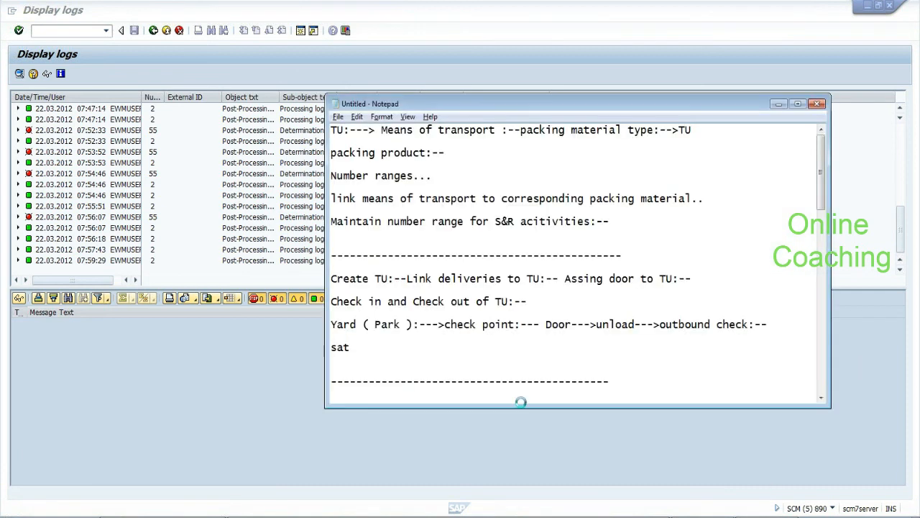
key(Return)
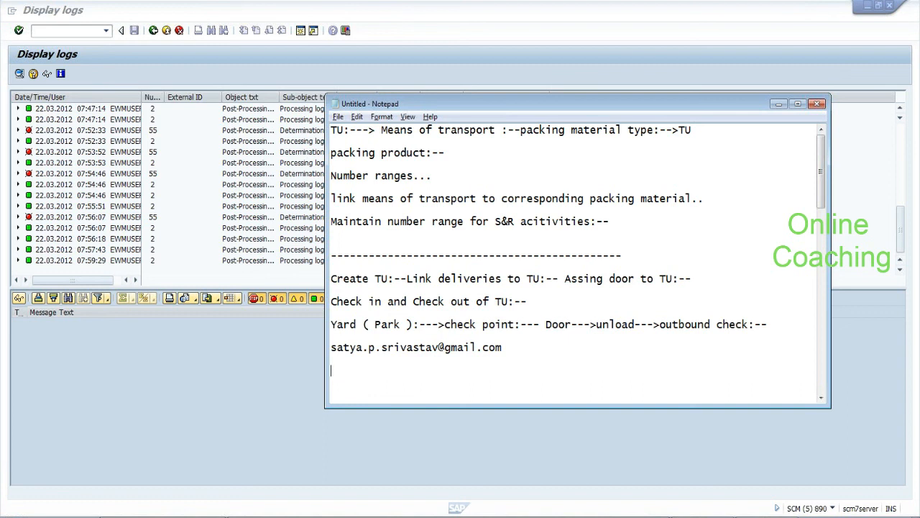
key(Up)
key(Return)
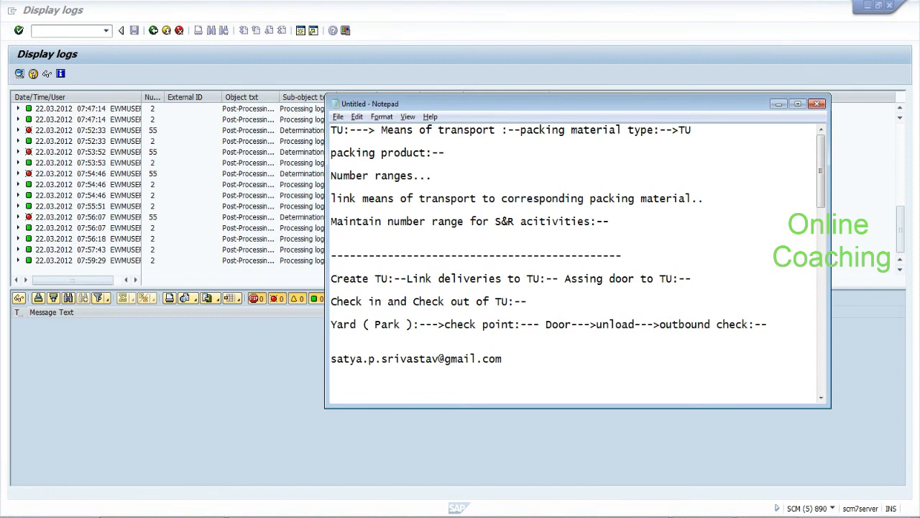
key(alt+Tab)
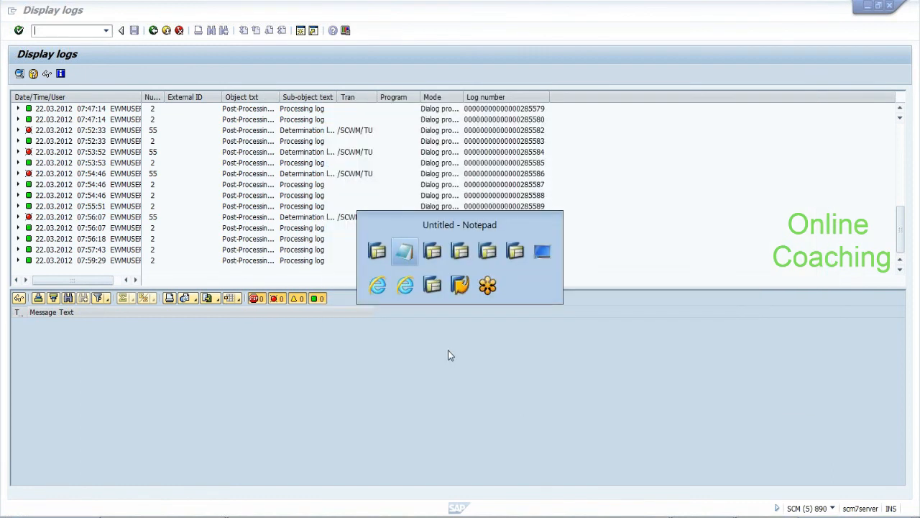
Back in Process TU, view TU 3's second door assignment, its assigned deliveries, and its status tab
key(alt+Tab)
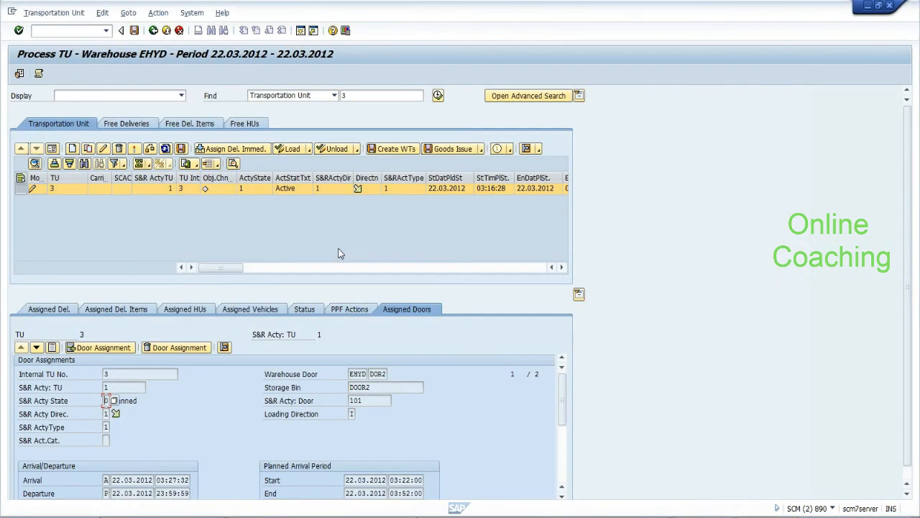
click(36, 348)
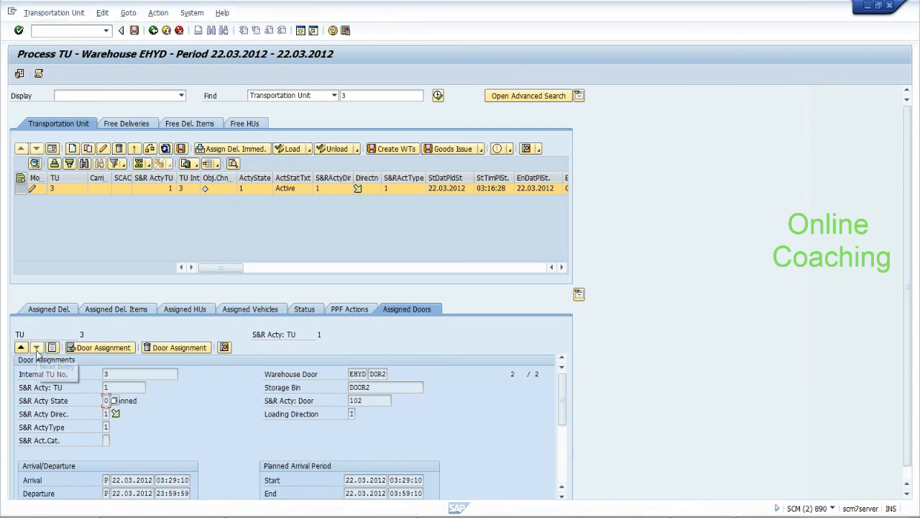
click(49, 309)
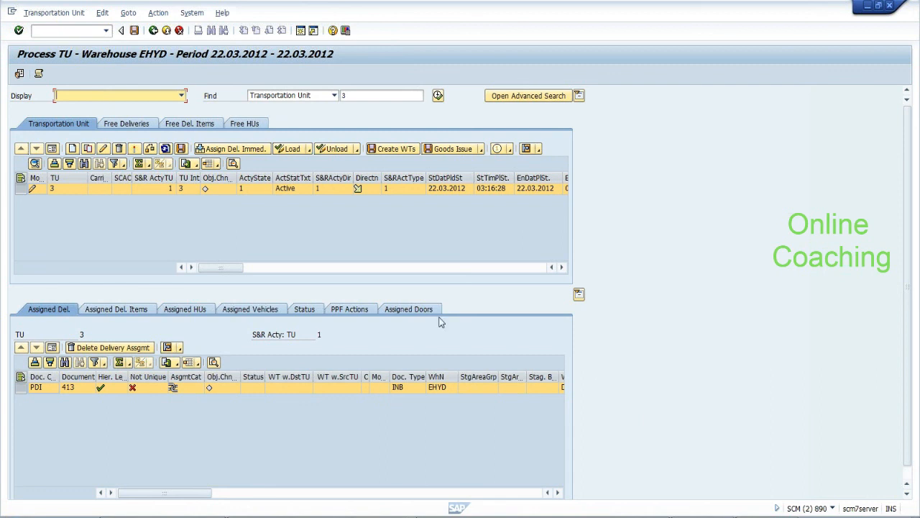
click(305, 312)
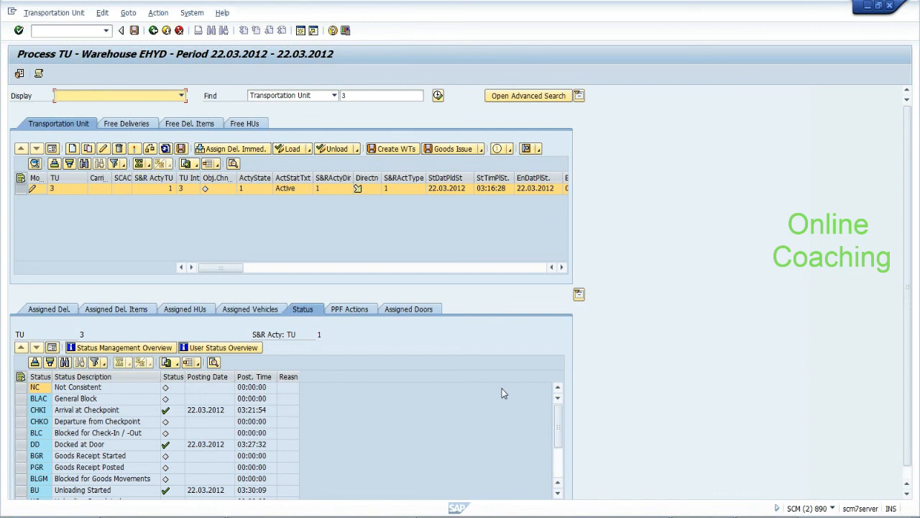
Review TU 3's DD Docked at Door and Unloading Started statuses, then list its Unload actions
click(36, 447)
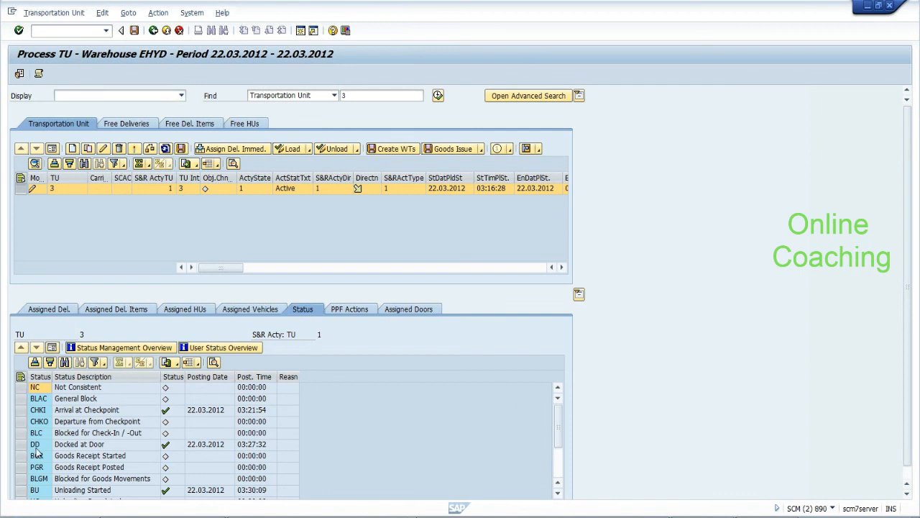
drag(53, 381, 71, 379)
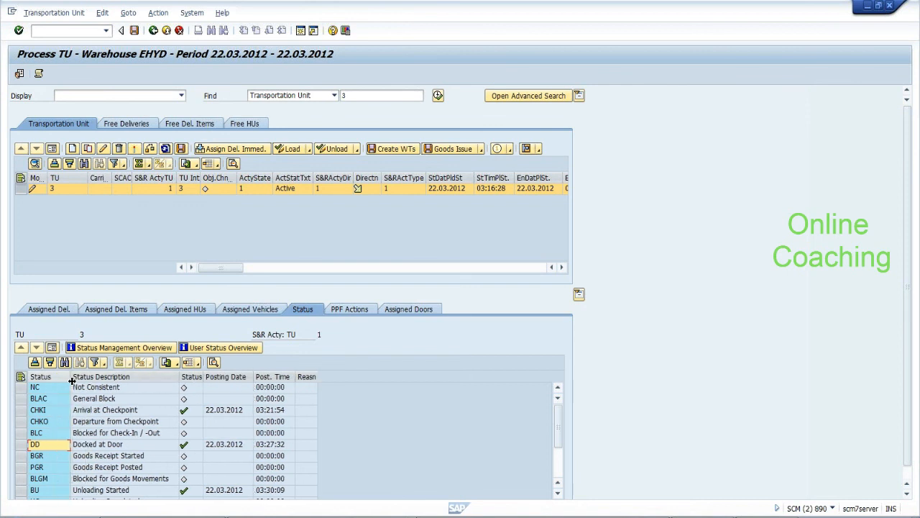
click(123, 446)
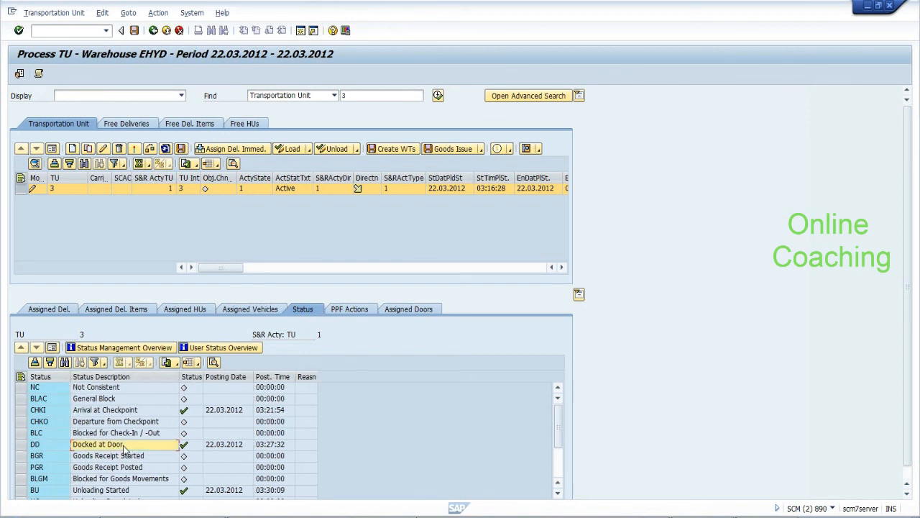
click(131, 436)
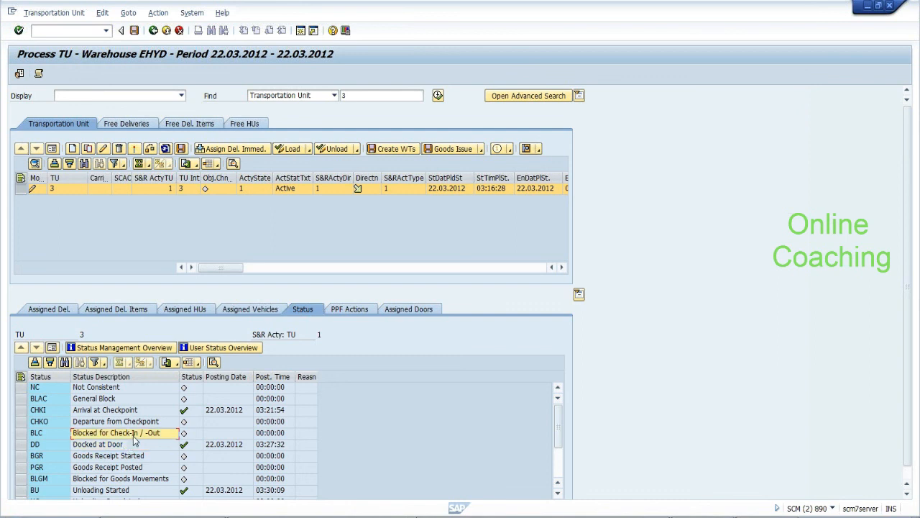
drag(559, 432, 560, 464)
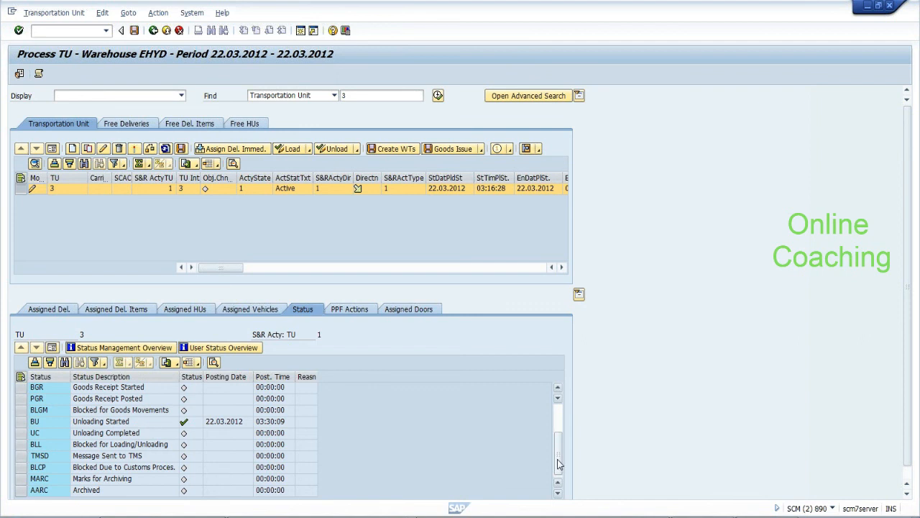
click(357, 149)
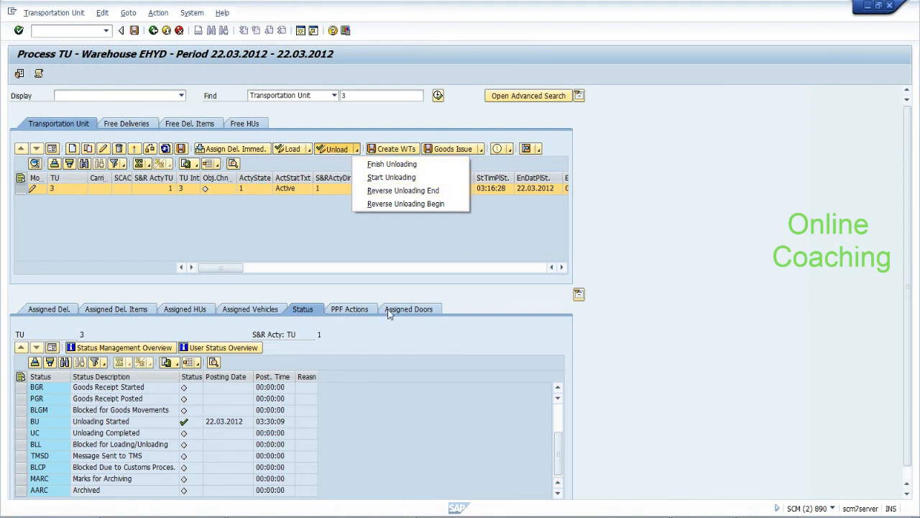
Dismiss the unloading options, glance at the display logs, and return to TU 3's Process TU screen
click(325, 223)
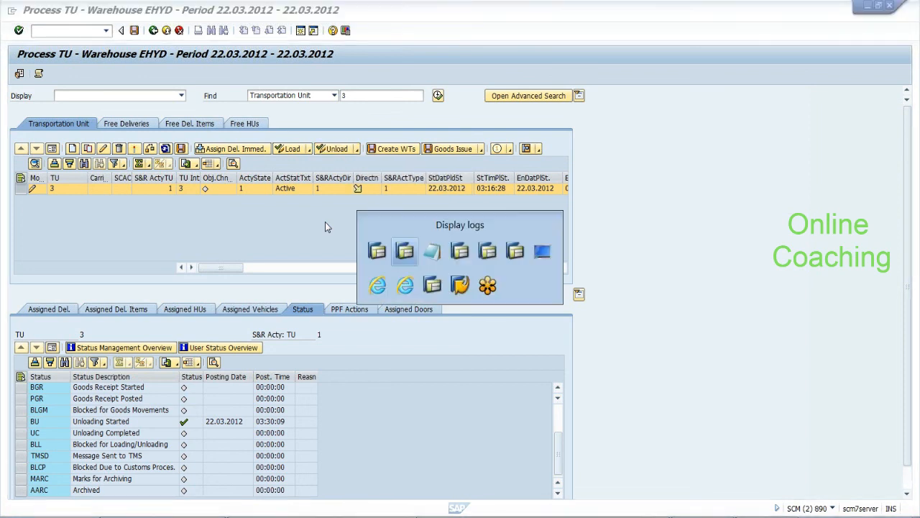
key(alt+Tab)
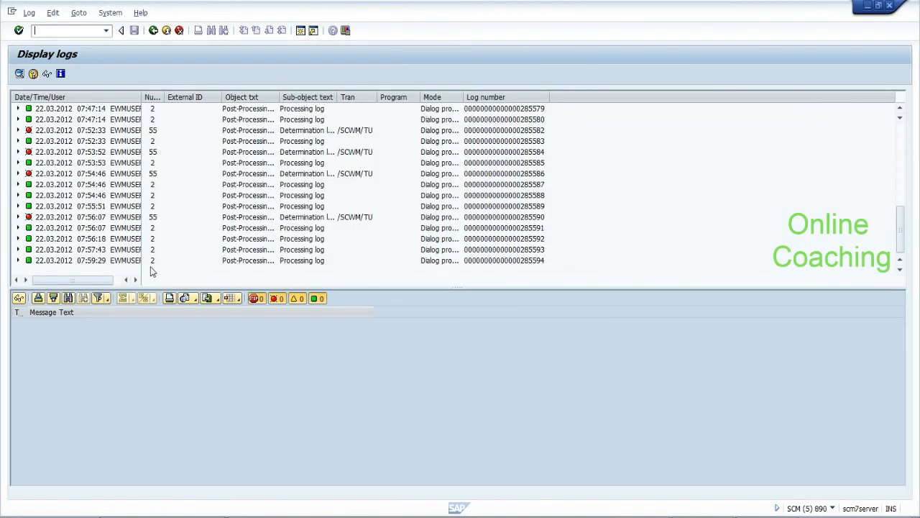
key(alt+Tab)
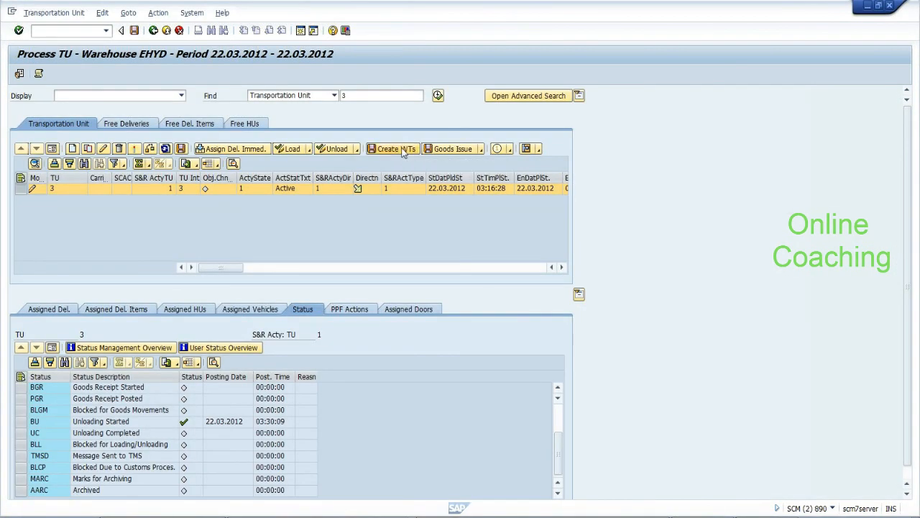
Try creating warehouse tasks for TU 3, acknowledge the door error, check DOR2 is Planned, then bring up SAP Logon
click(403, 149)
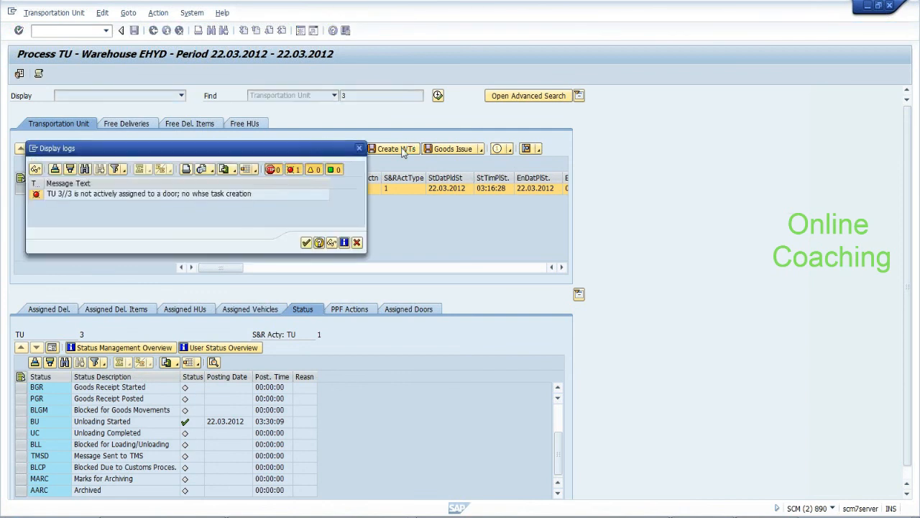
click(307, 244)
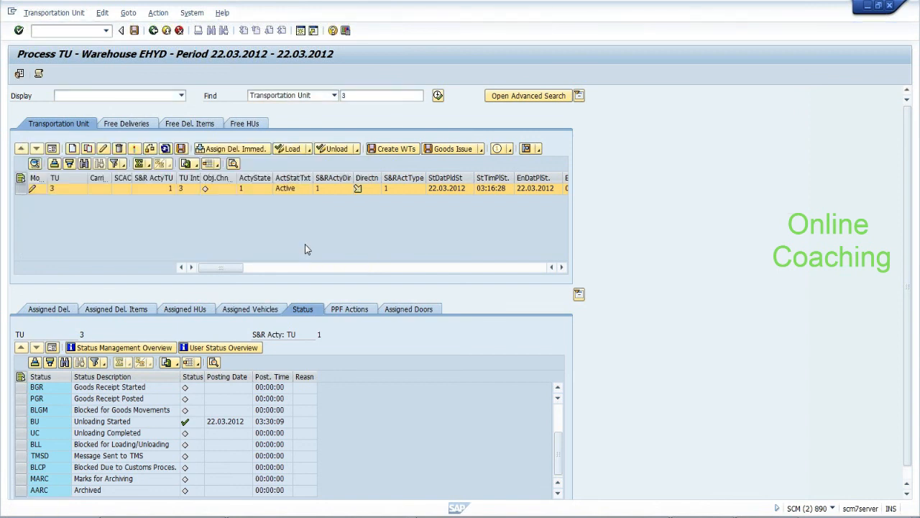
click(408, 308)
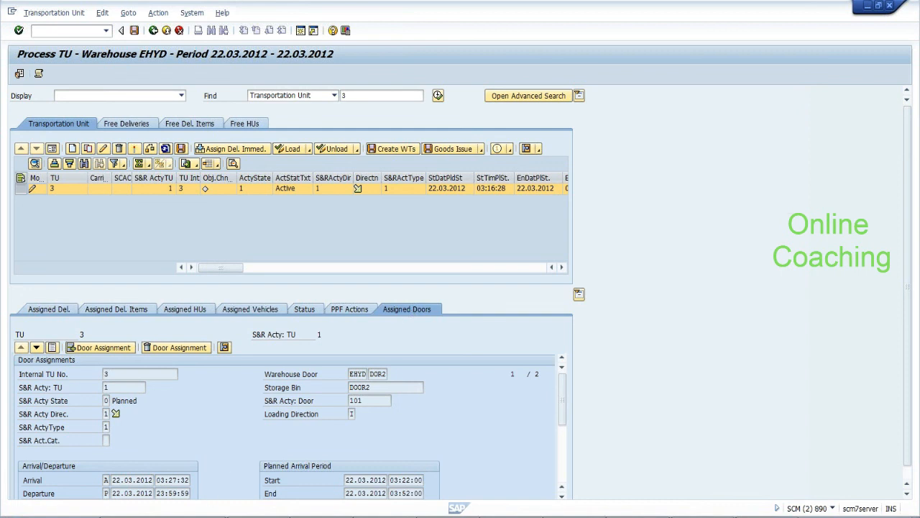
click(181, 85)
Open the SCM connection's properties and inspect application server 122.169.245.176, instance 23
right_click(183, 118)
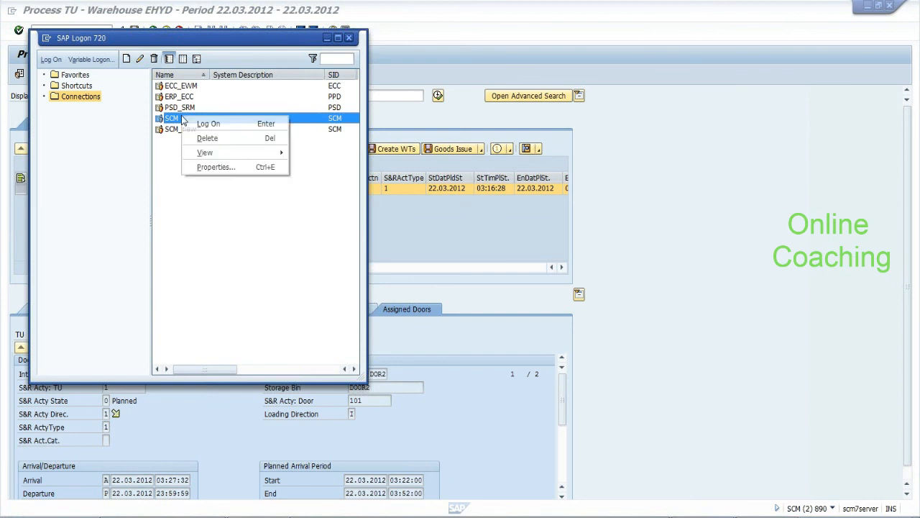
click(201, 166)
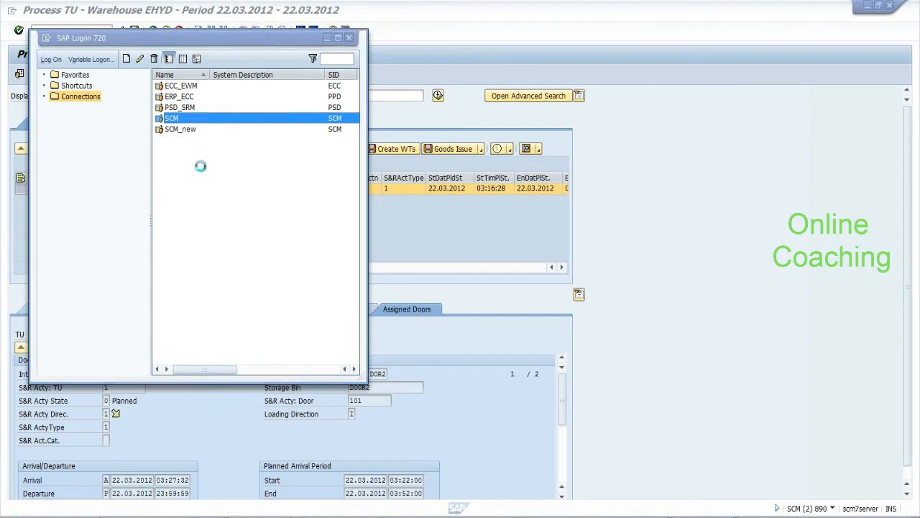
double_click(217, 196)
text(122.169.245.176)
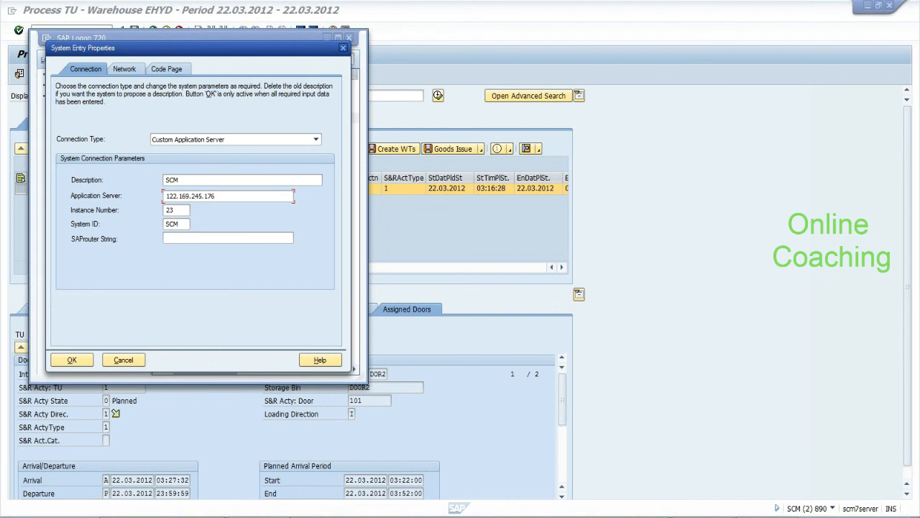
drag(217, 196, 165, 197)
click(216, 196)
click(217, 196)
click(217, 197)
Recheck the server address, cancel without changes, and minimize SAP Logon to return to TU 3
drag(165, 196, 217, 196)
click(216, 197)
drag(216, 197, 165, 197)
click(167, 195)
drag(167, 196, 216, 196)
click(216, 195)
click(134, 360)
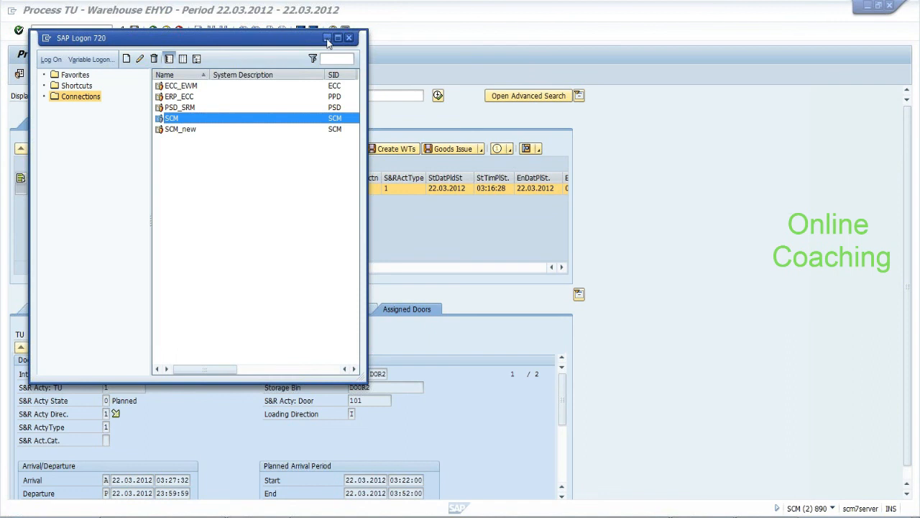
click(327, 39)
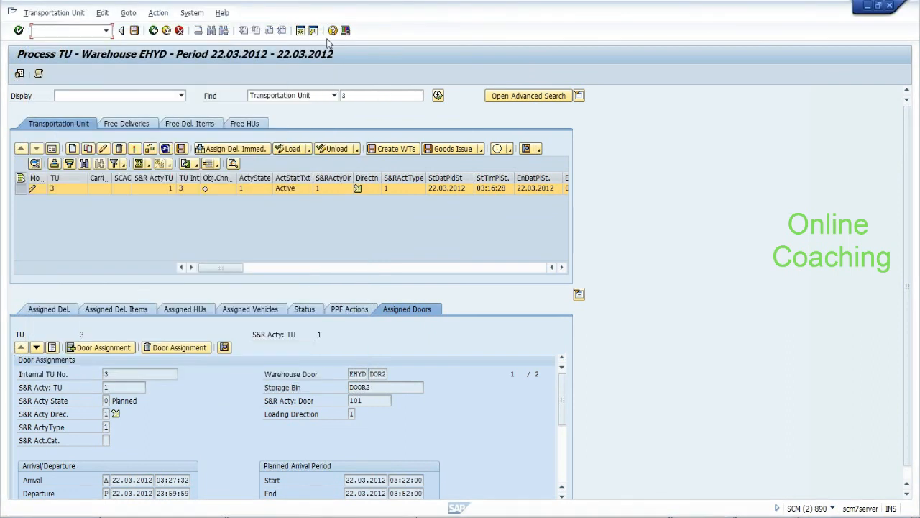